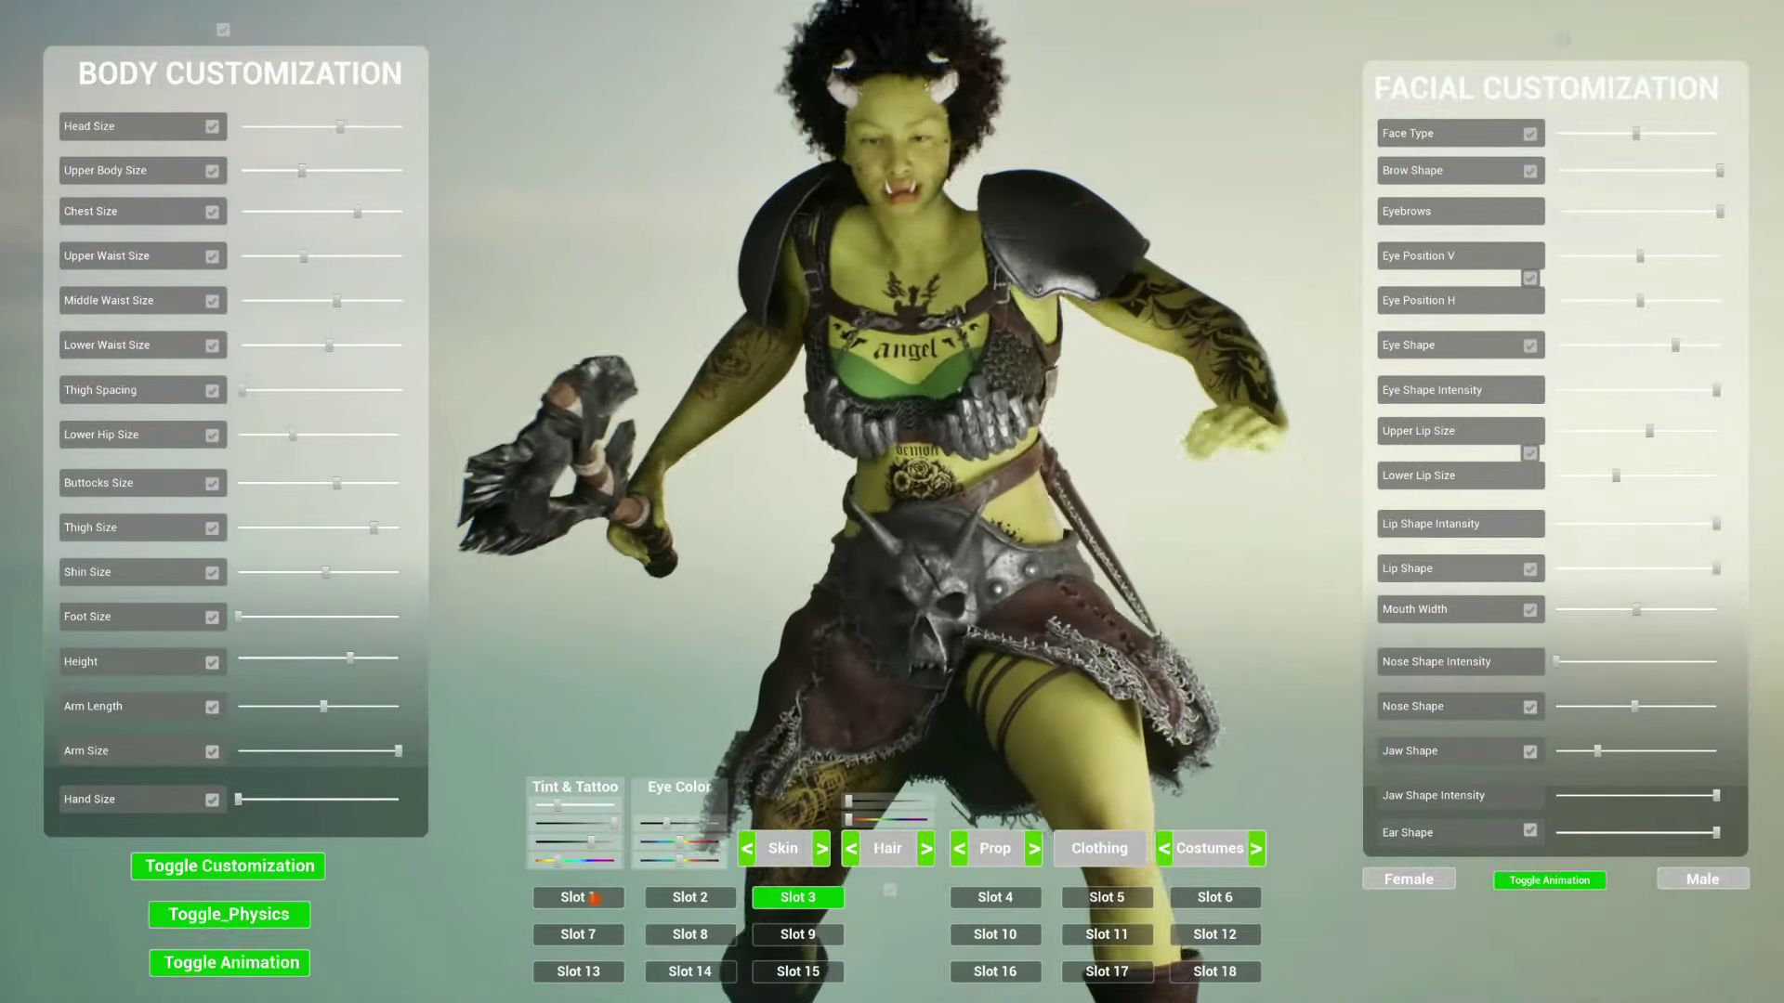
Load the character saved in Slot 1 and the one saved in Slot 2
{"action": "left_click", "coordinate": [594, 898]}
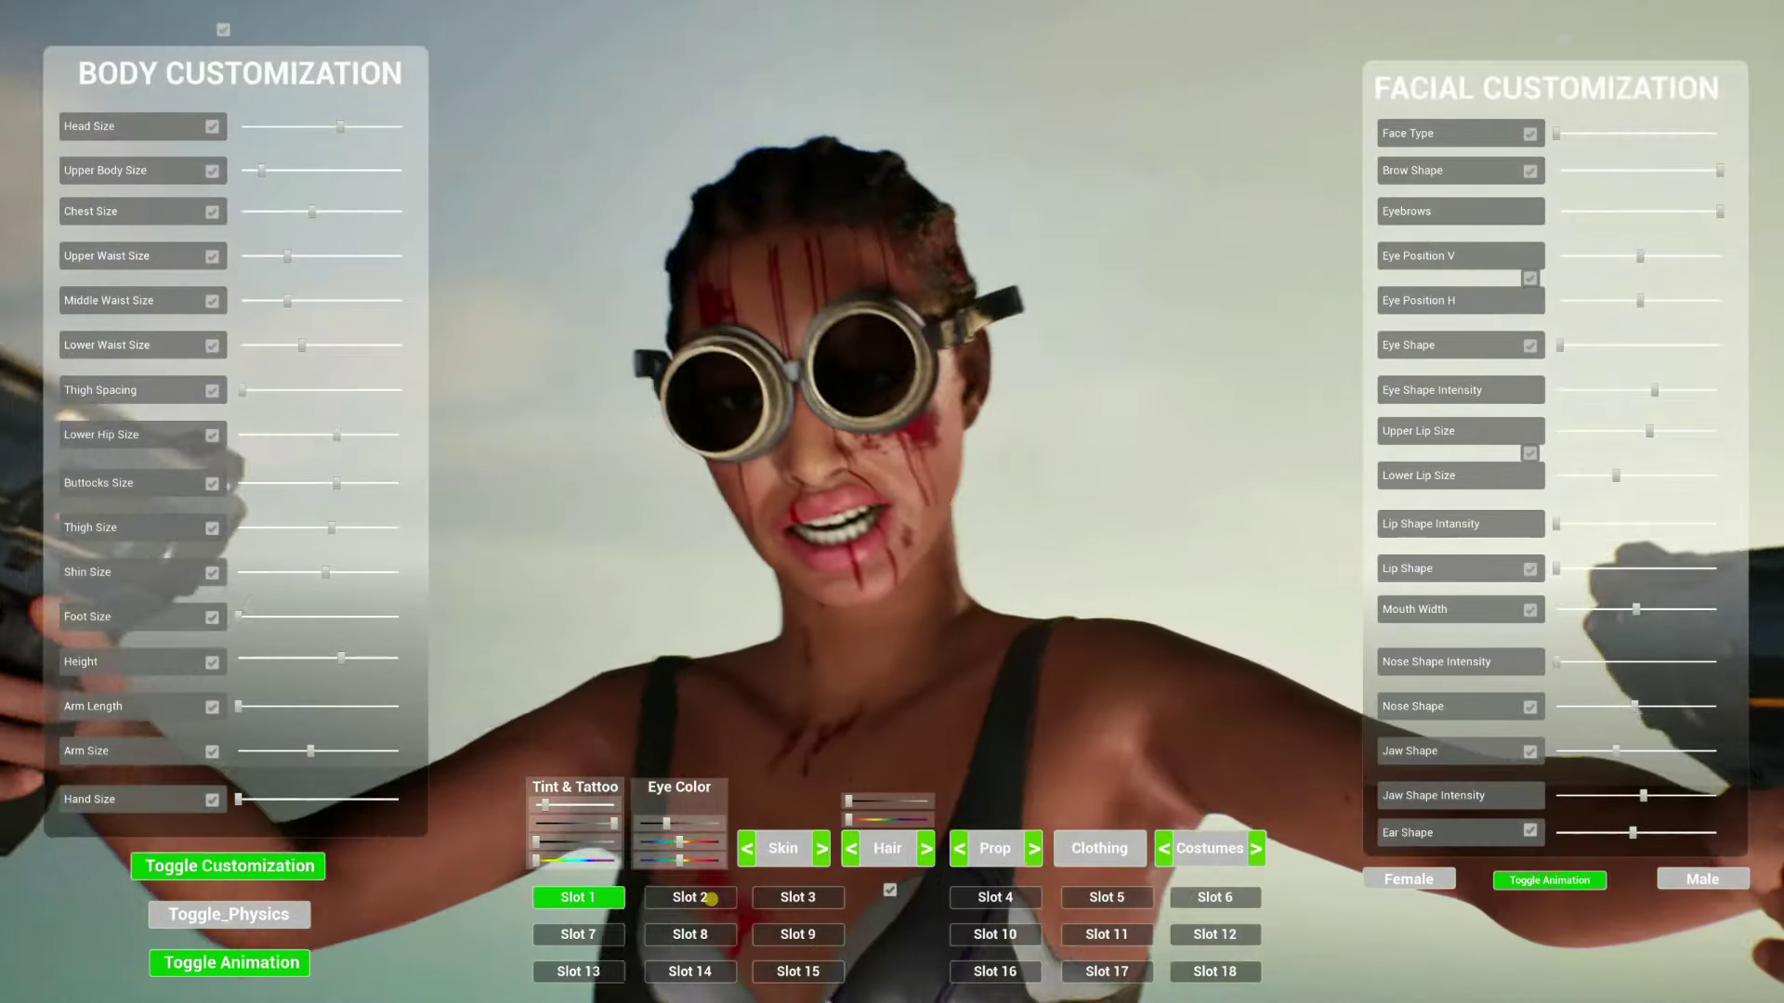
{"action": "left_click", "coordinate": [712, 898]}
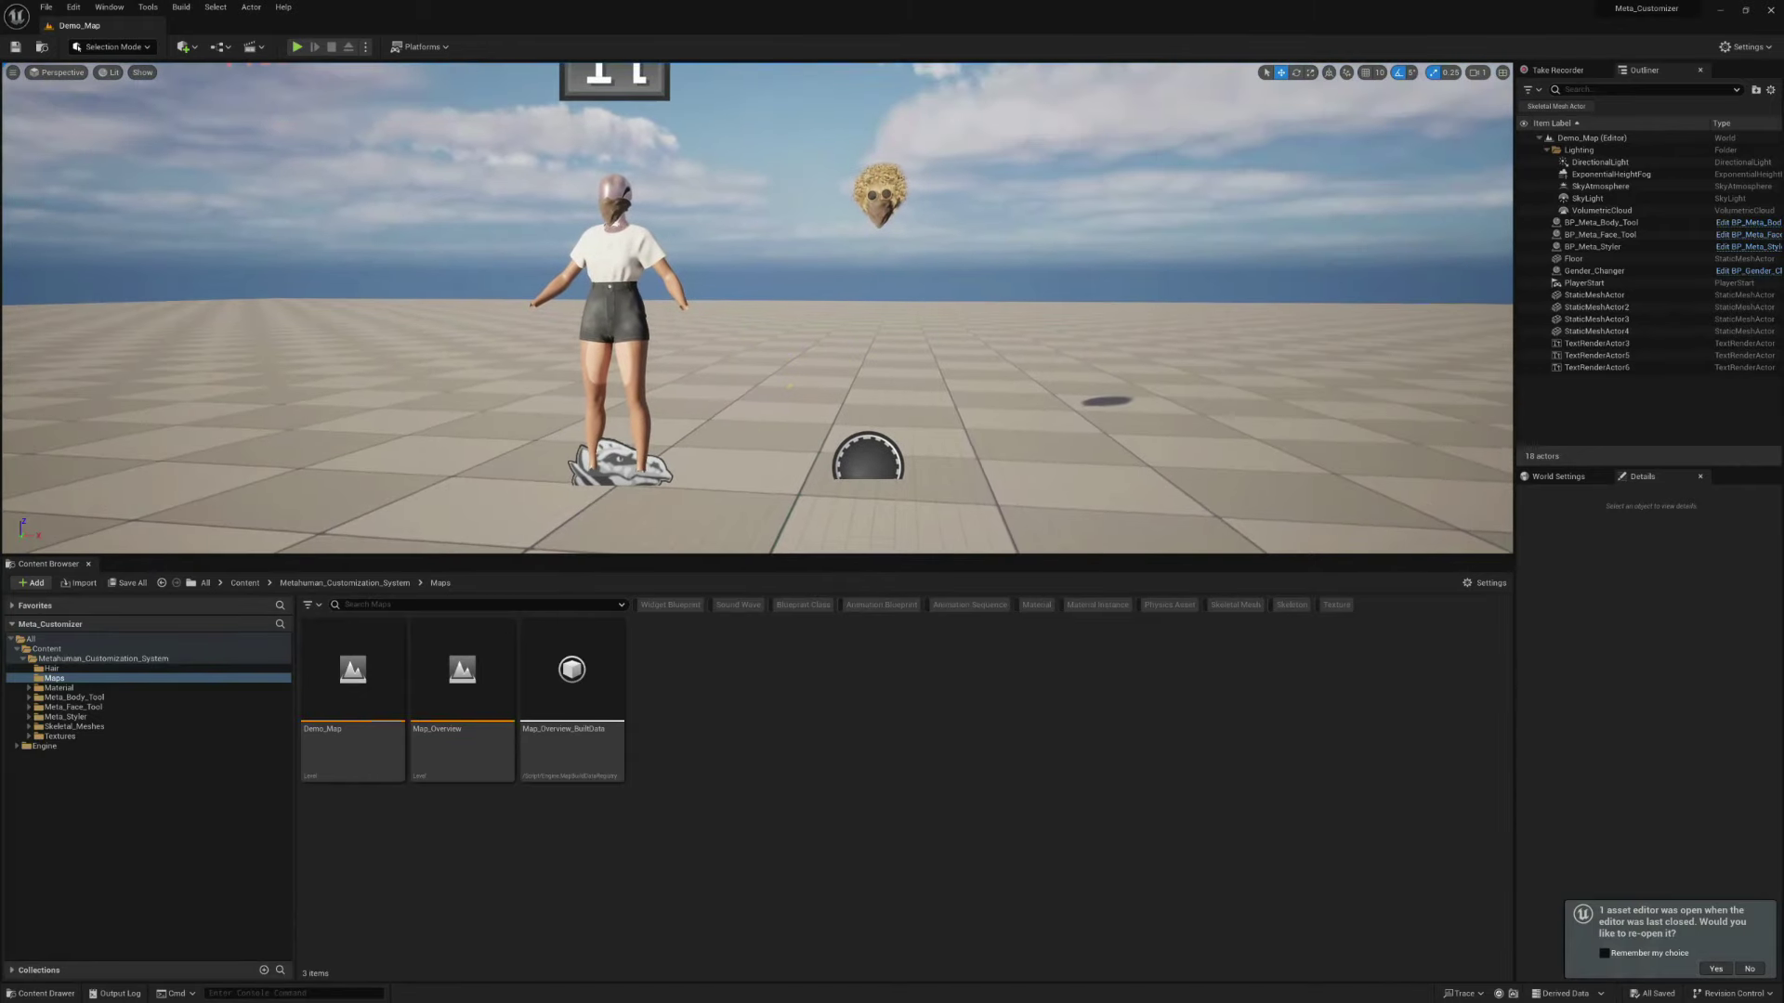
Play the demo level in fullscreen and remove the character's bottoms and face mask prop
{"action": "left_click", "coordinate": [296, 46]}
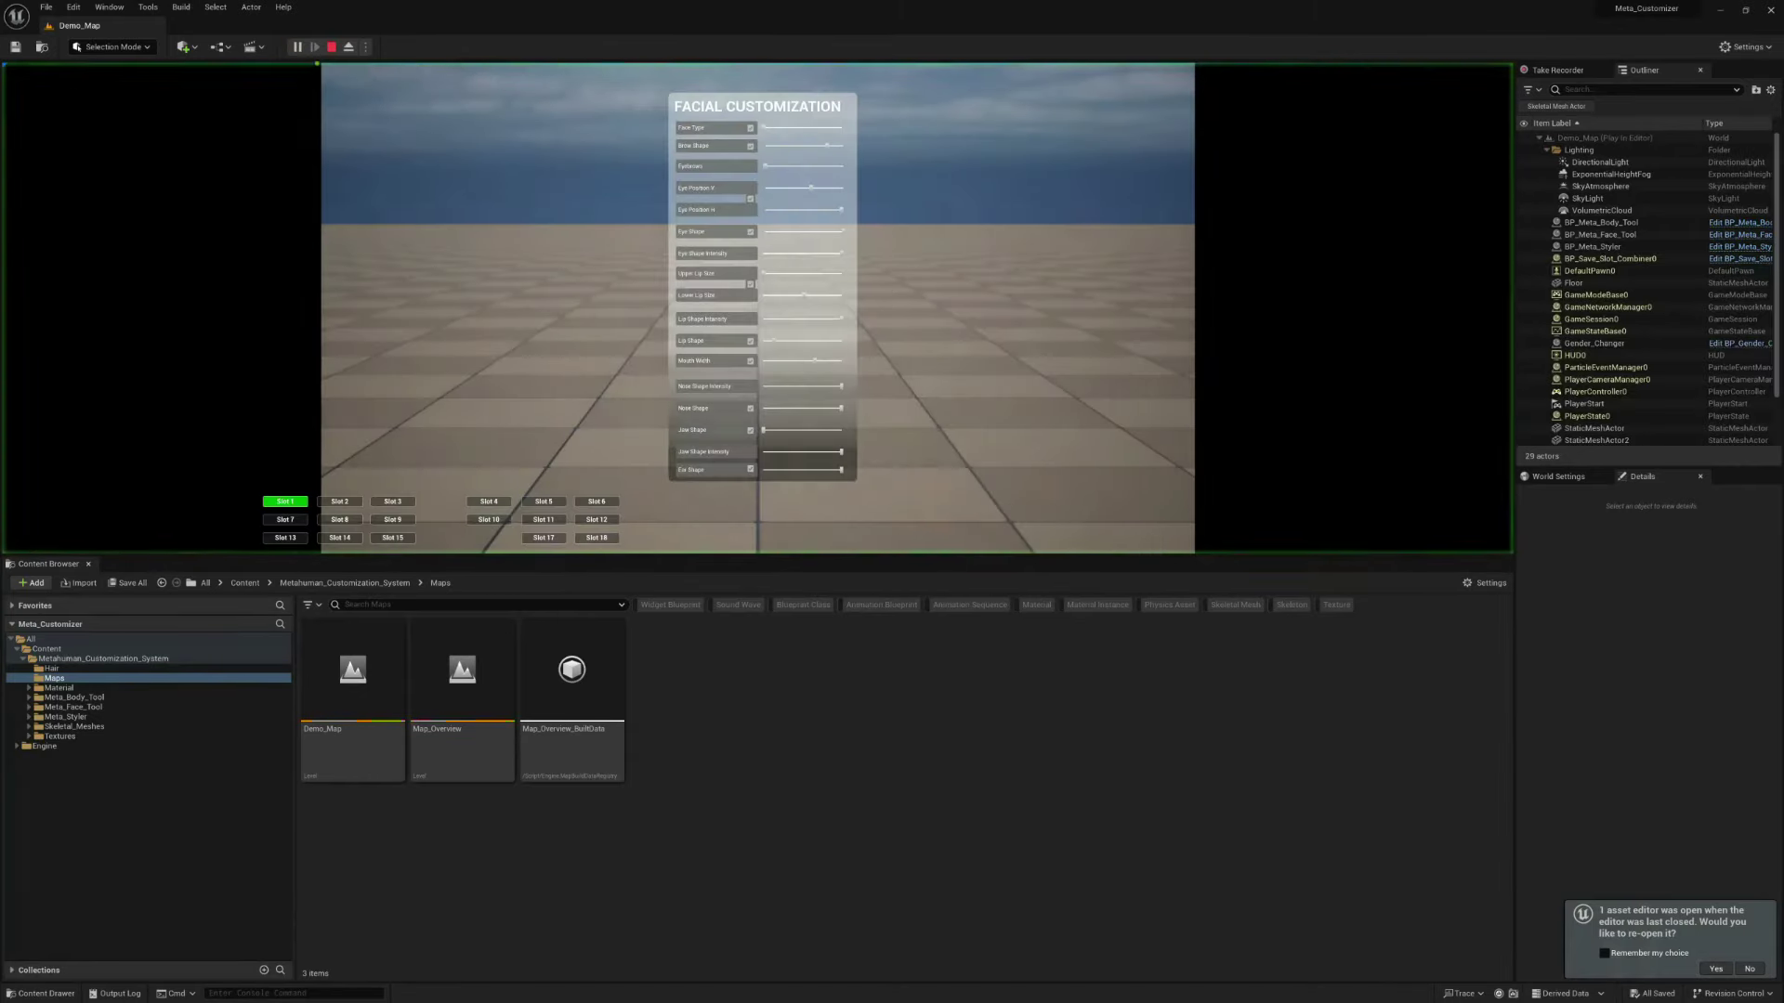
{"action": "key", "text": "F11"}
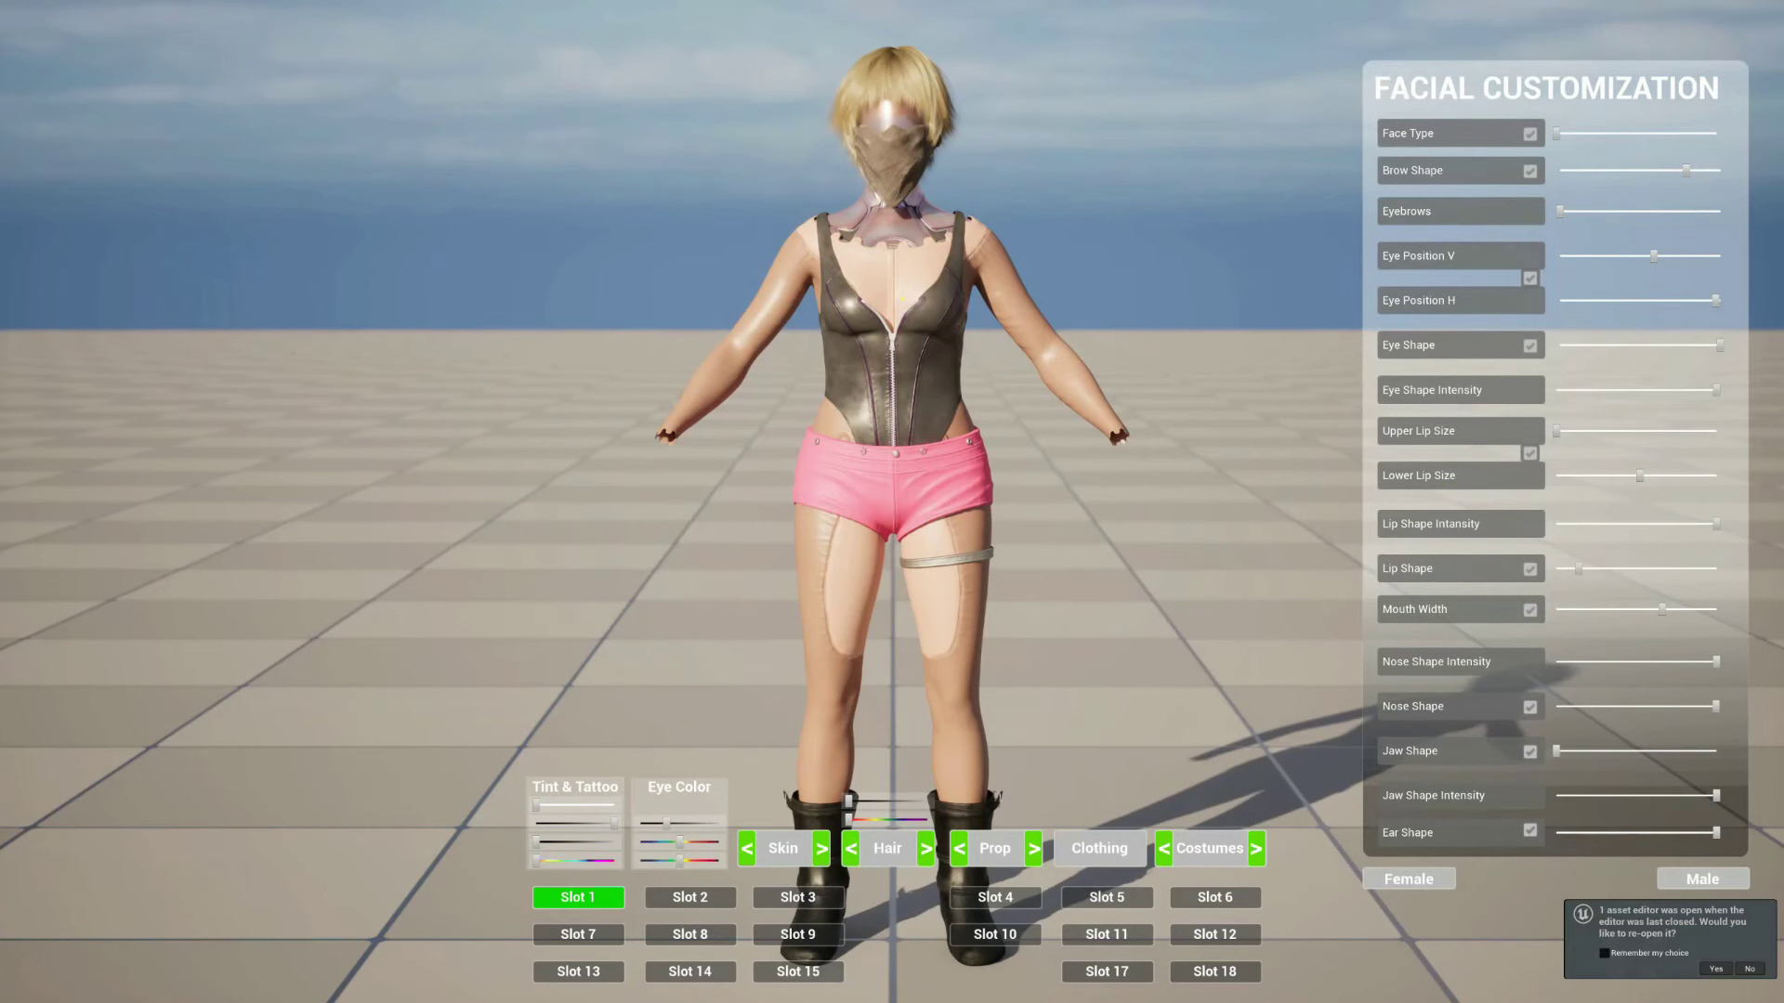
{"action": "left_click", "coordinate": [1078, 841]}
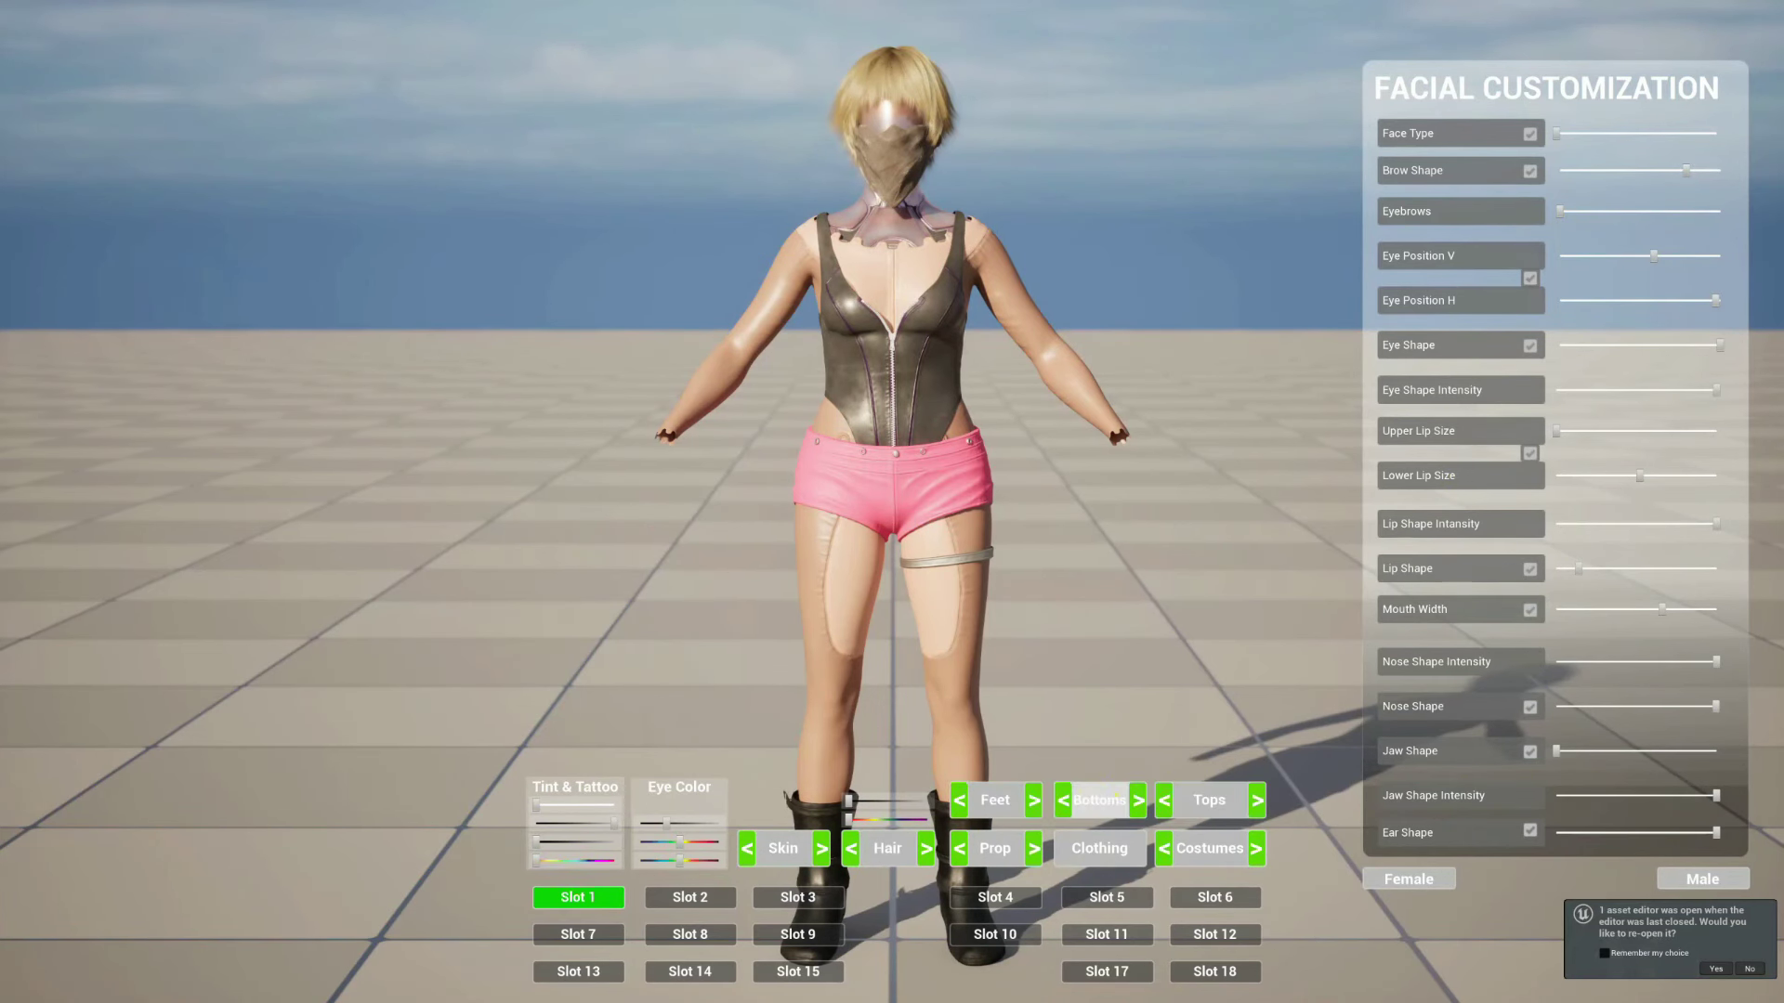
{"action": "left_click", "coordinate": [1100, 800]}
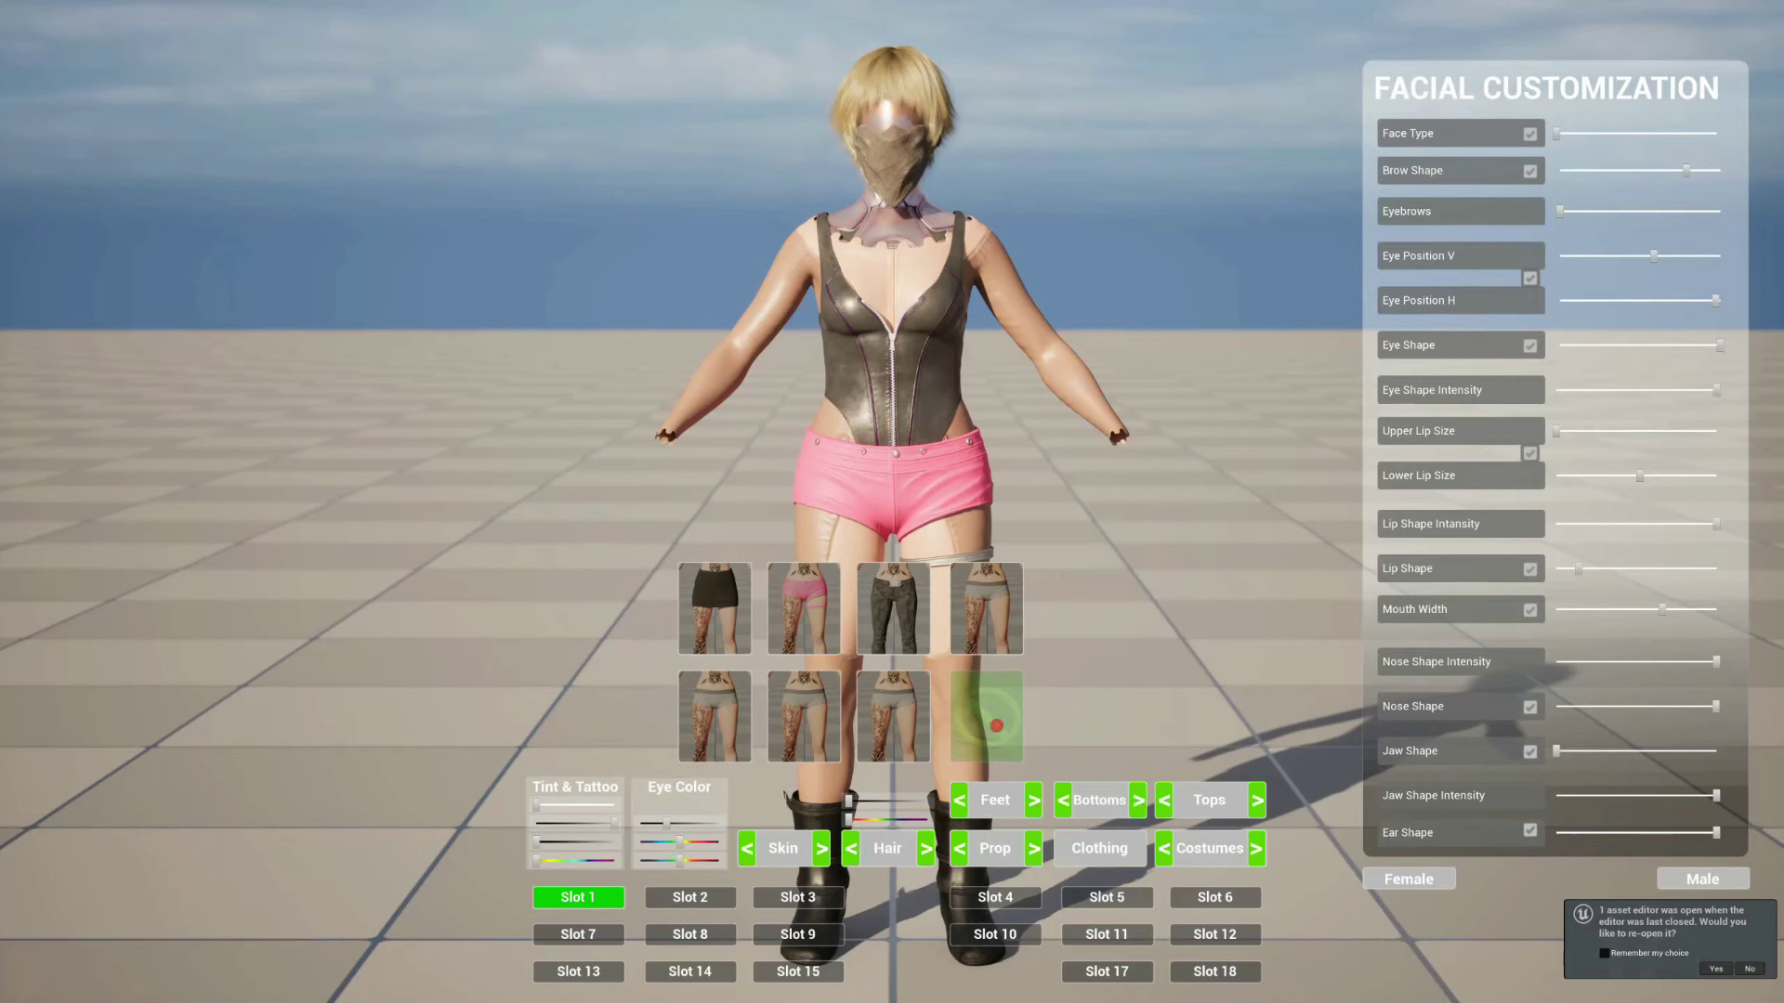
{"action": "left_click", "coordinate": [996, 726]}
{"action": "left_click", "coordinate": [995, 848]}
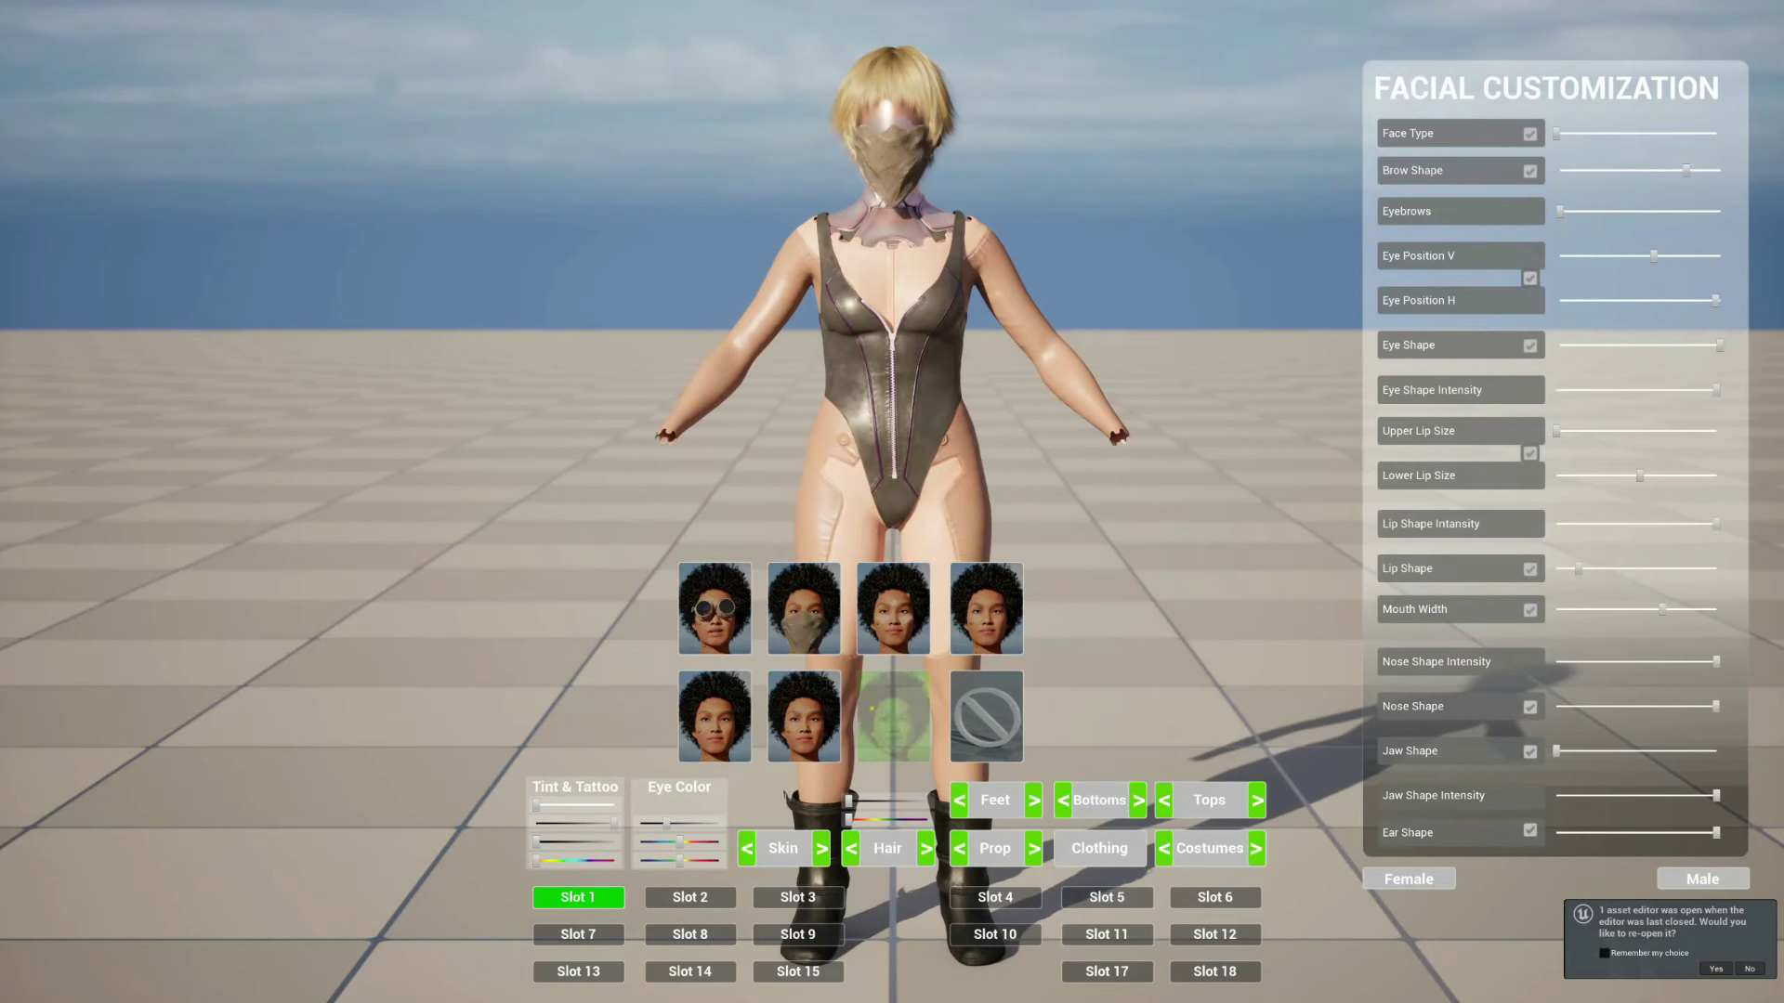
{"action": "left_click", "coordinate": [986, 715]}
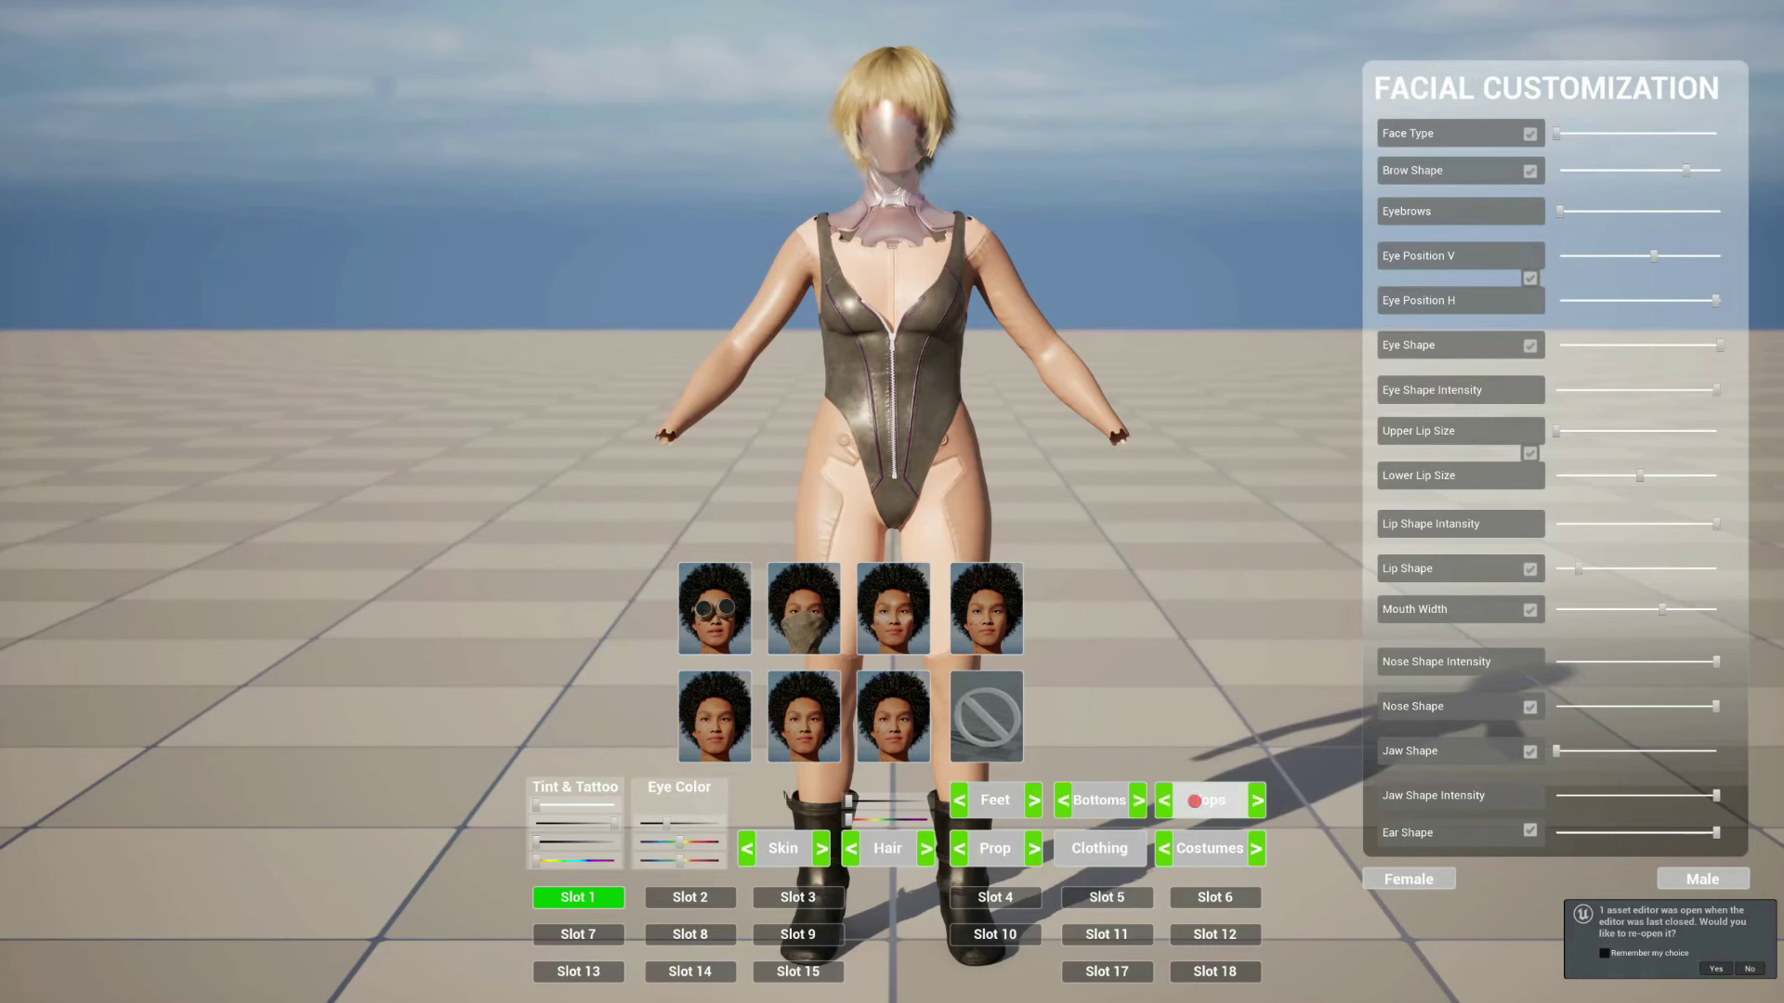
Remove the character's top and footwear and switch the hair to the bald option
{"action": "left_click", "coordinate": [1195, 801]}
{"action": "left_click", "coordinate": [1076, 669]}
{"action": "left_click", "coordinate": [998, 800]}
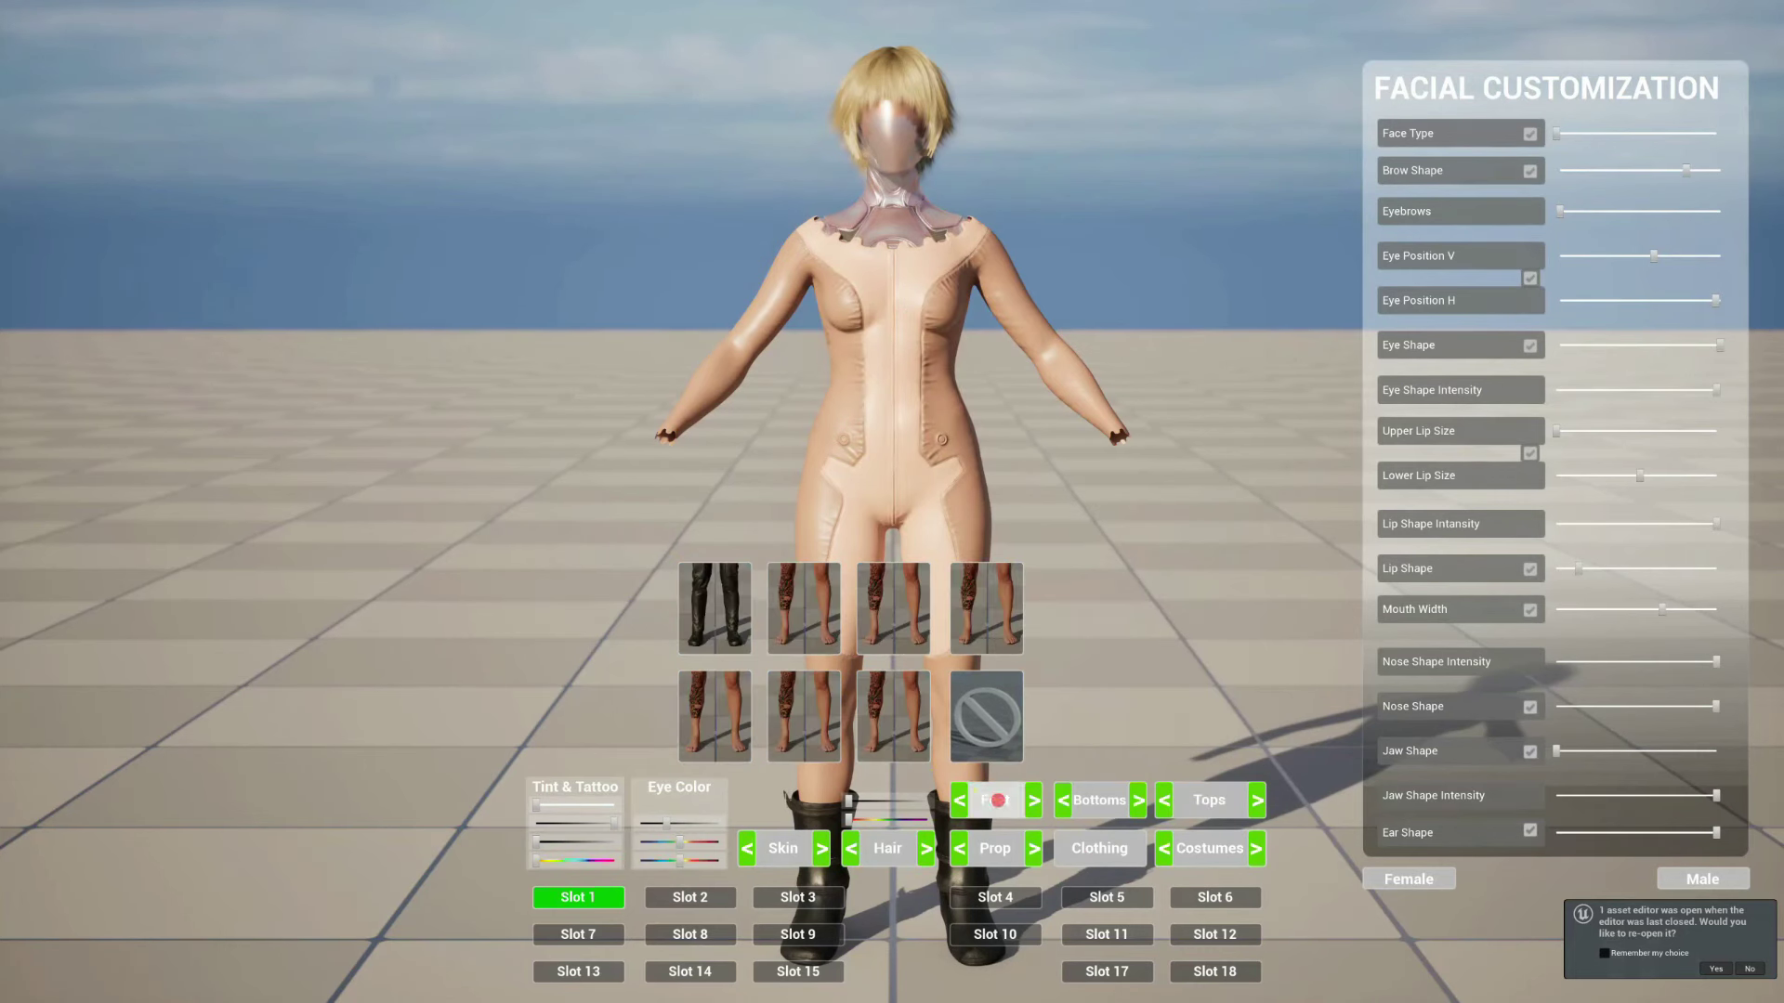
{"action": "left_click", "coordinate": [987, 715]}
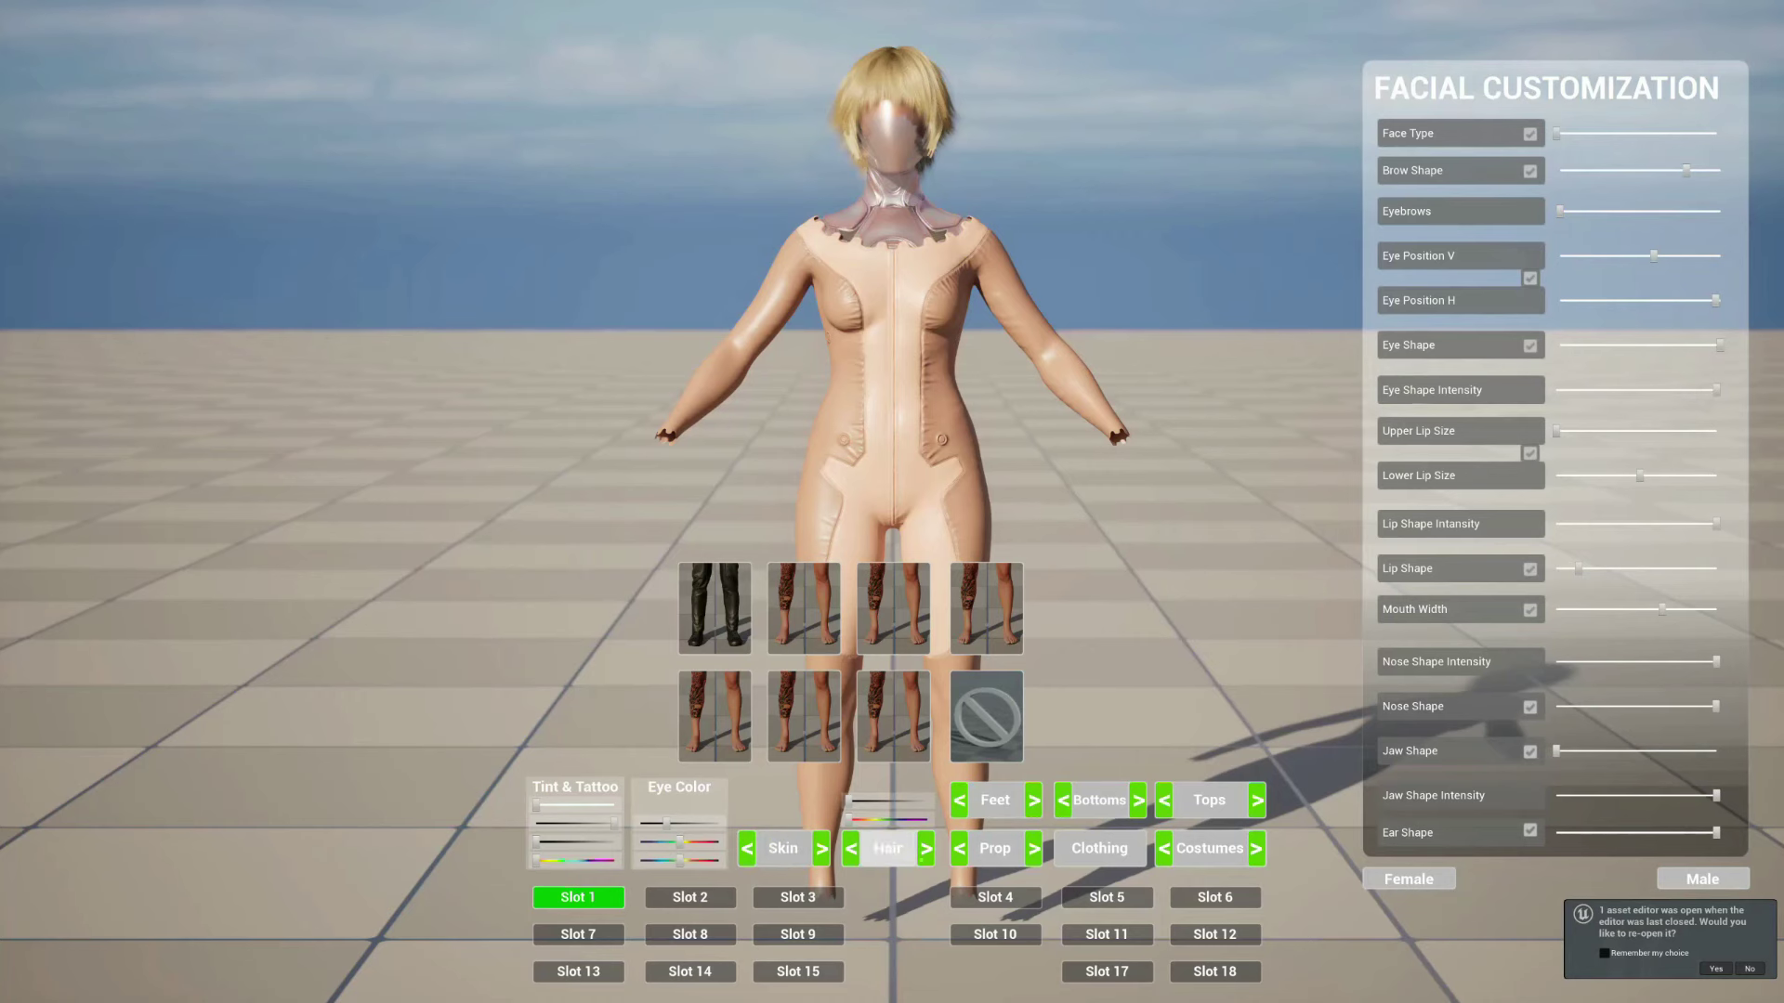
{"action": "left_click", "coordinate": [927, 859]}
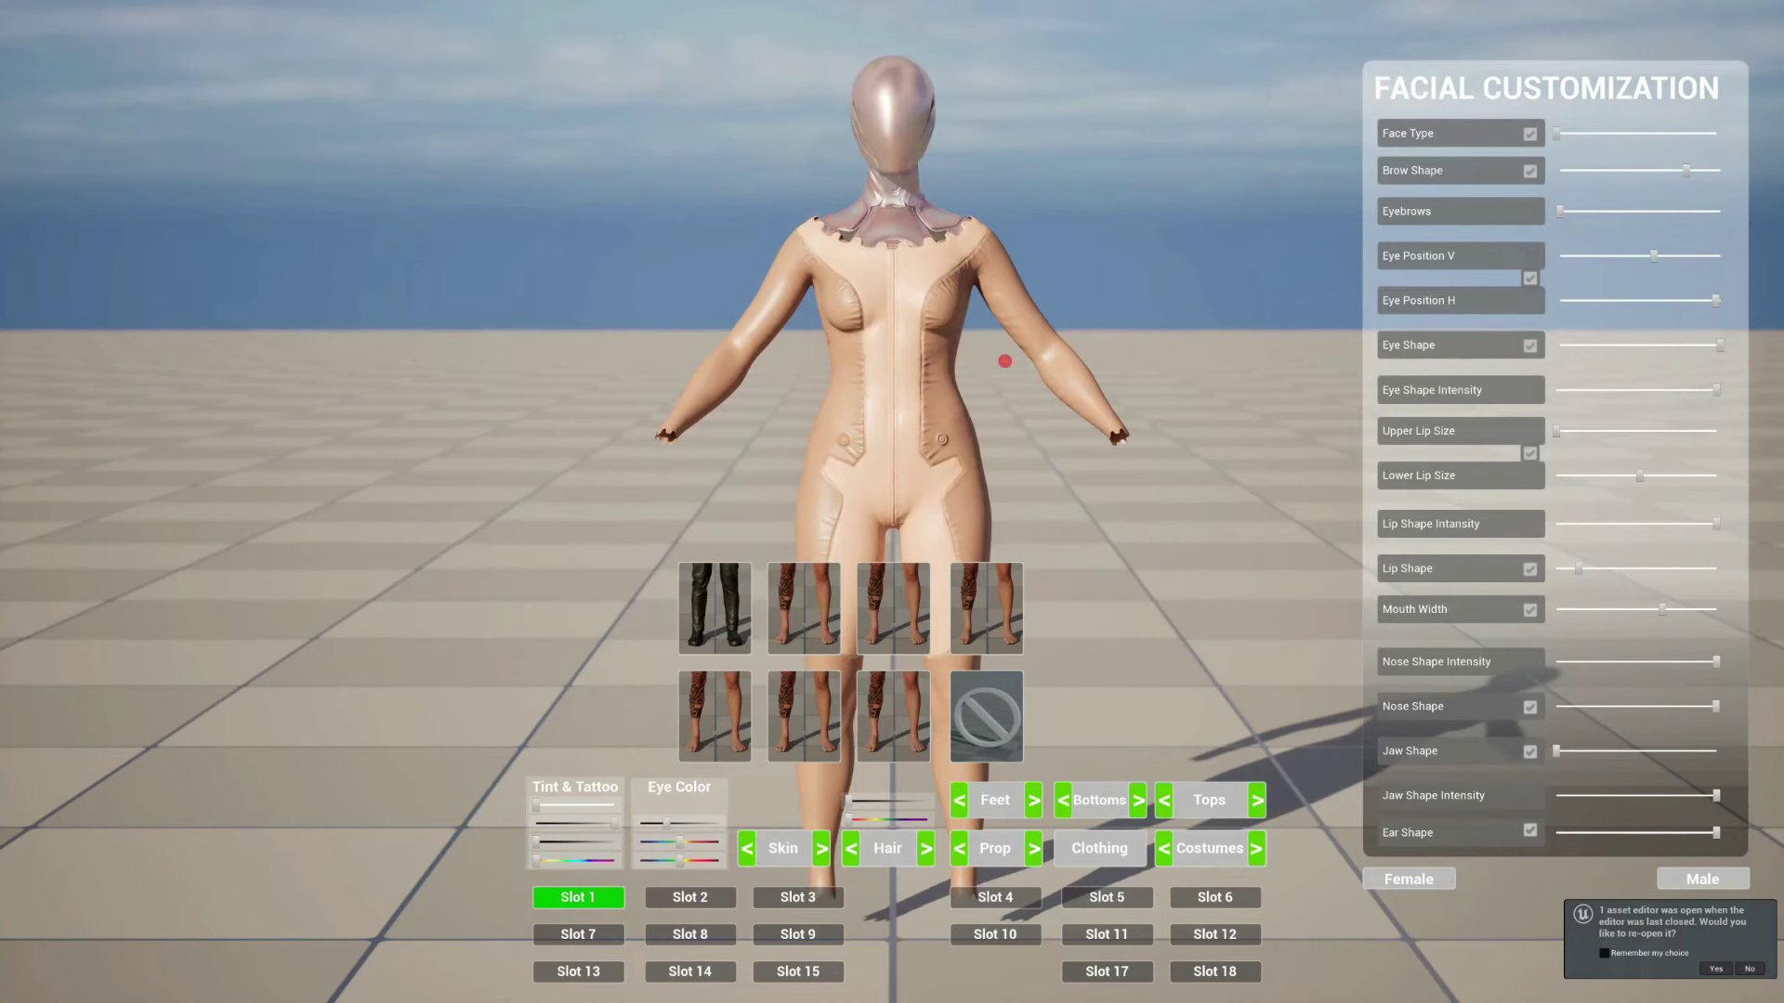
Try adjusting the Face Type and Brow Shape of the stripped-down character
{"action": "left_click", "coordinate": [1093, 845]}
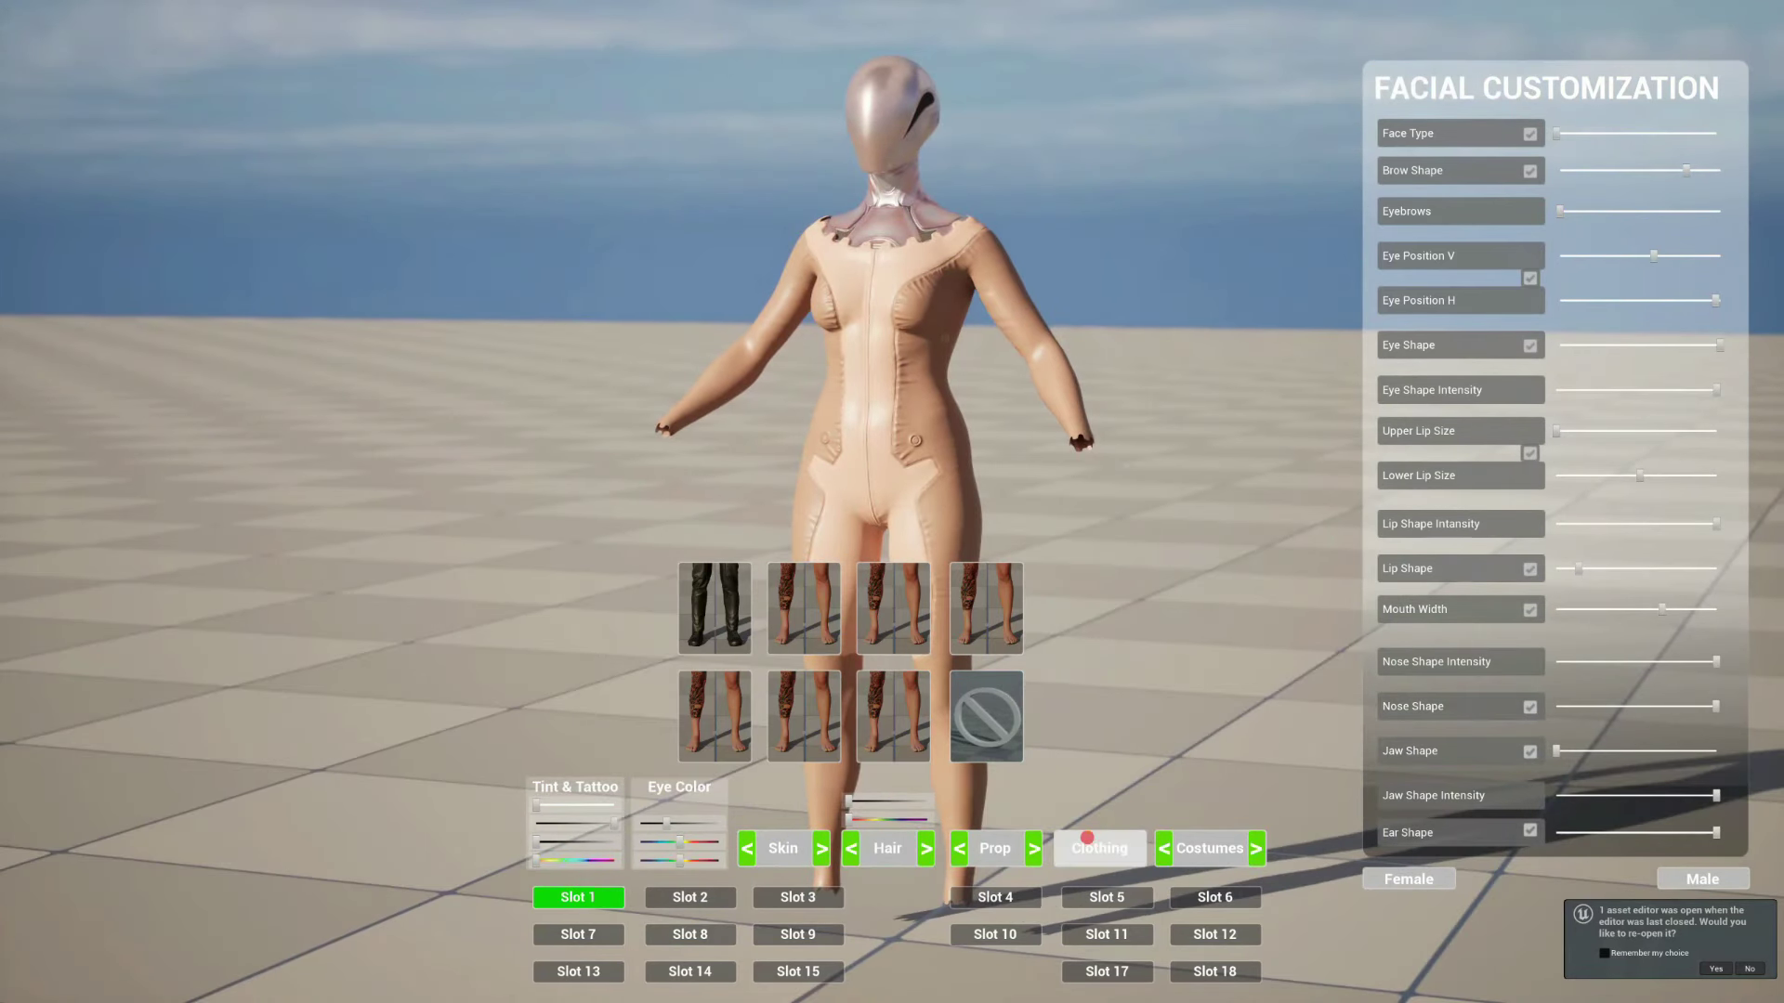
{"action": "left_click", "coordinate": [1099, 848]}
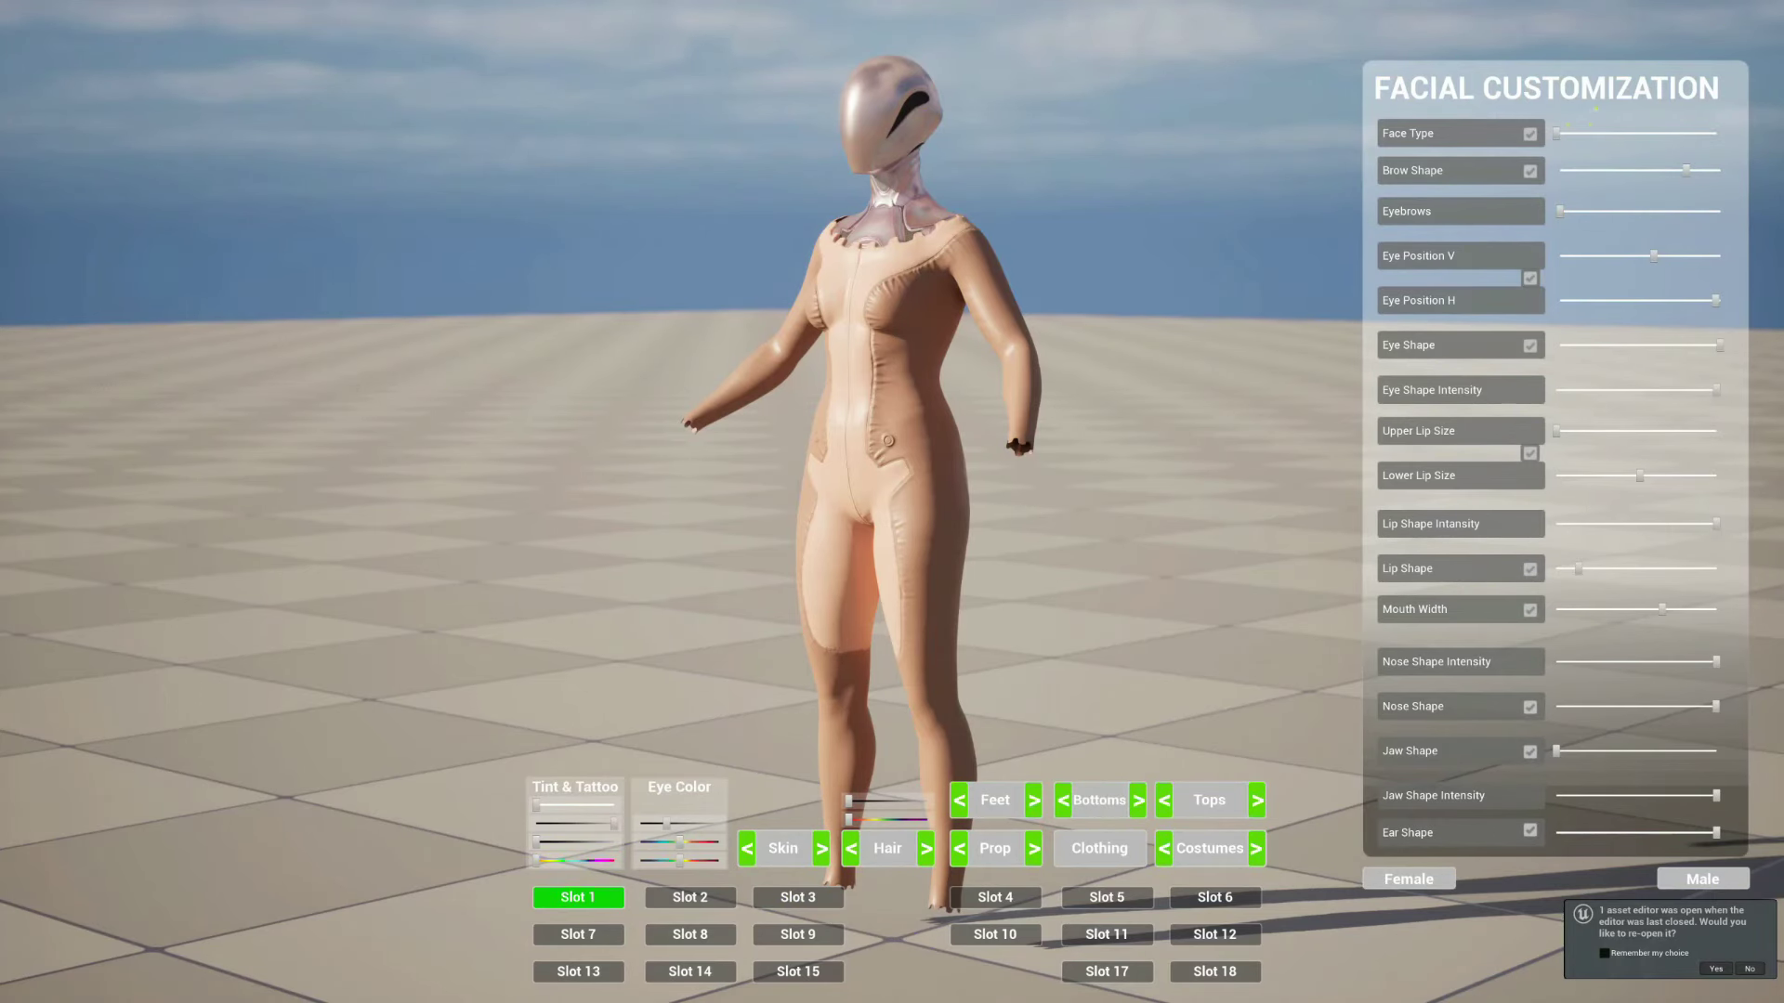
{"action": "left_click_drag", "start_coordinate": [1557, 133], "coordinate": [1709, 171]}
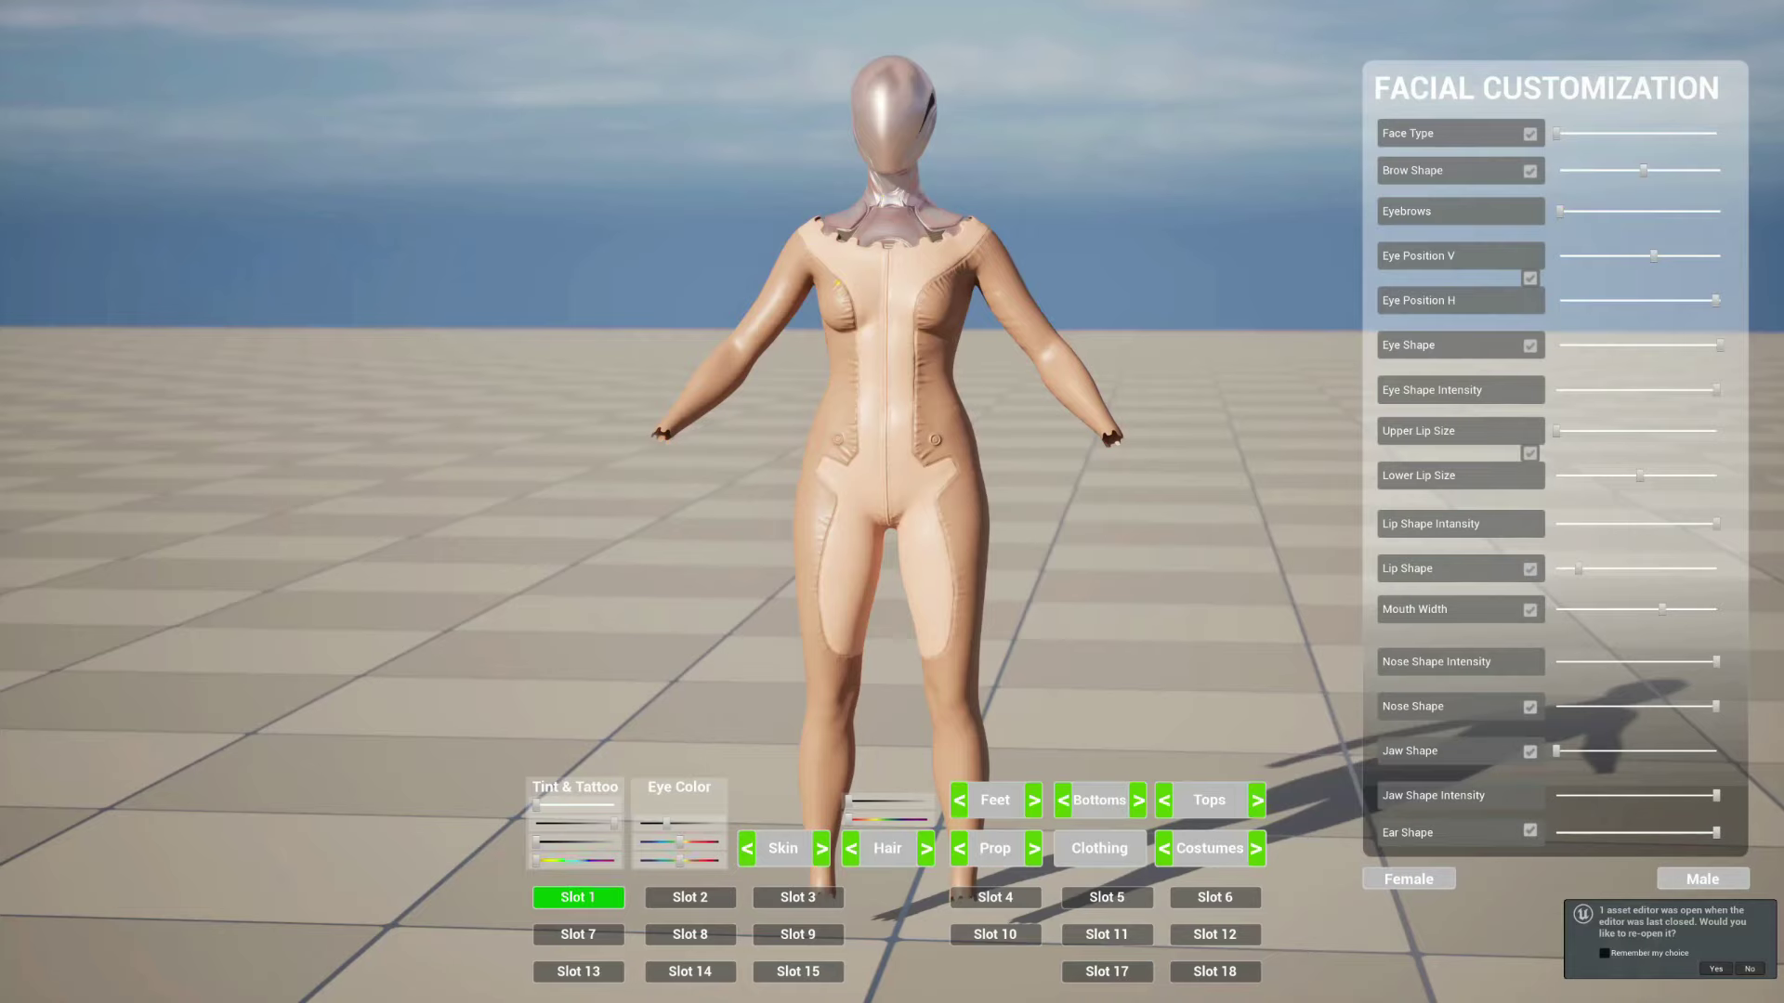
Stop the play session and return the viewport from fullscreen to the normal editor layout
{"action": "key", "text": "Escape"}
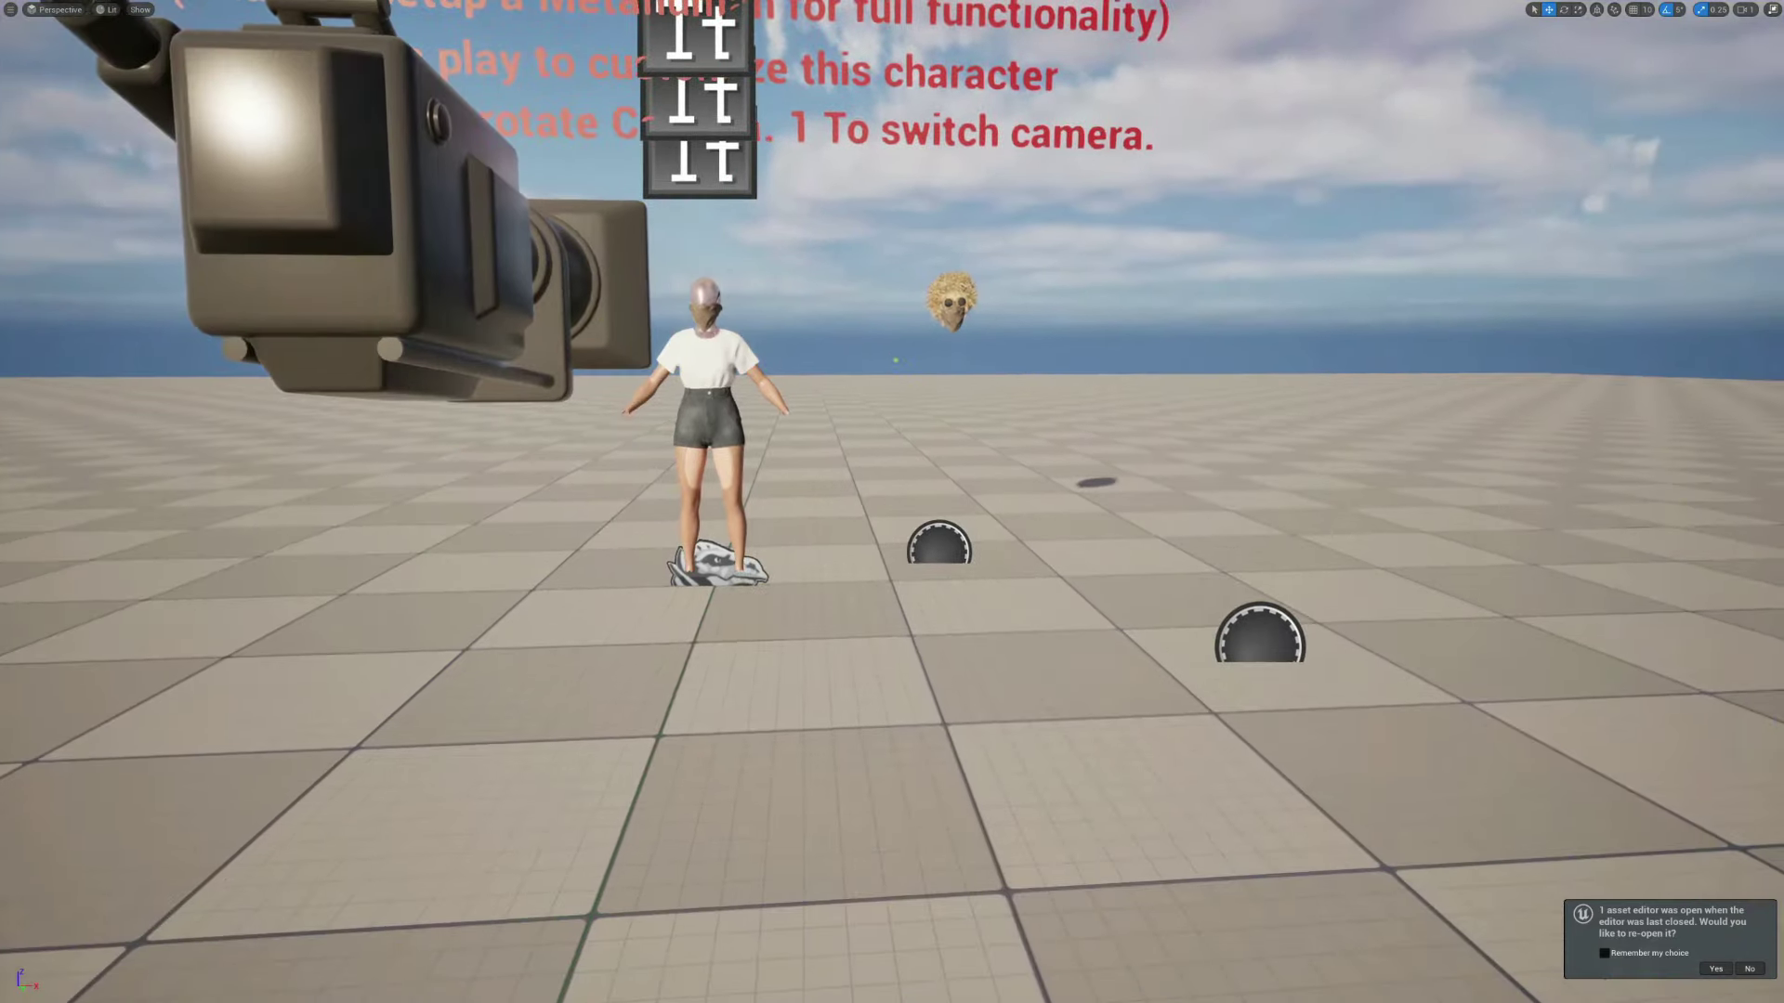
{"action": "key", "text": "F11"}
{"action": "mouse_move", "coordinate": [910, 428]}
{"action": "right_mouse_down"}
{"action": "mouse_move", "coordinate": [915, 405]}
{"action": "mouse_move", "coordinate": [909, 428]}
{"action": "right_mouse_up"}
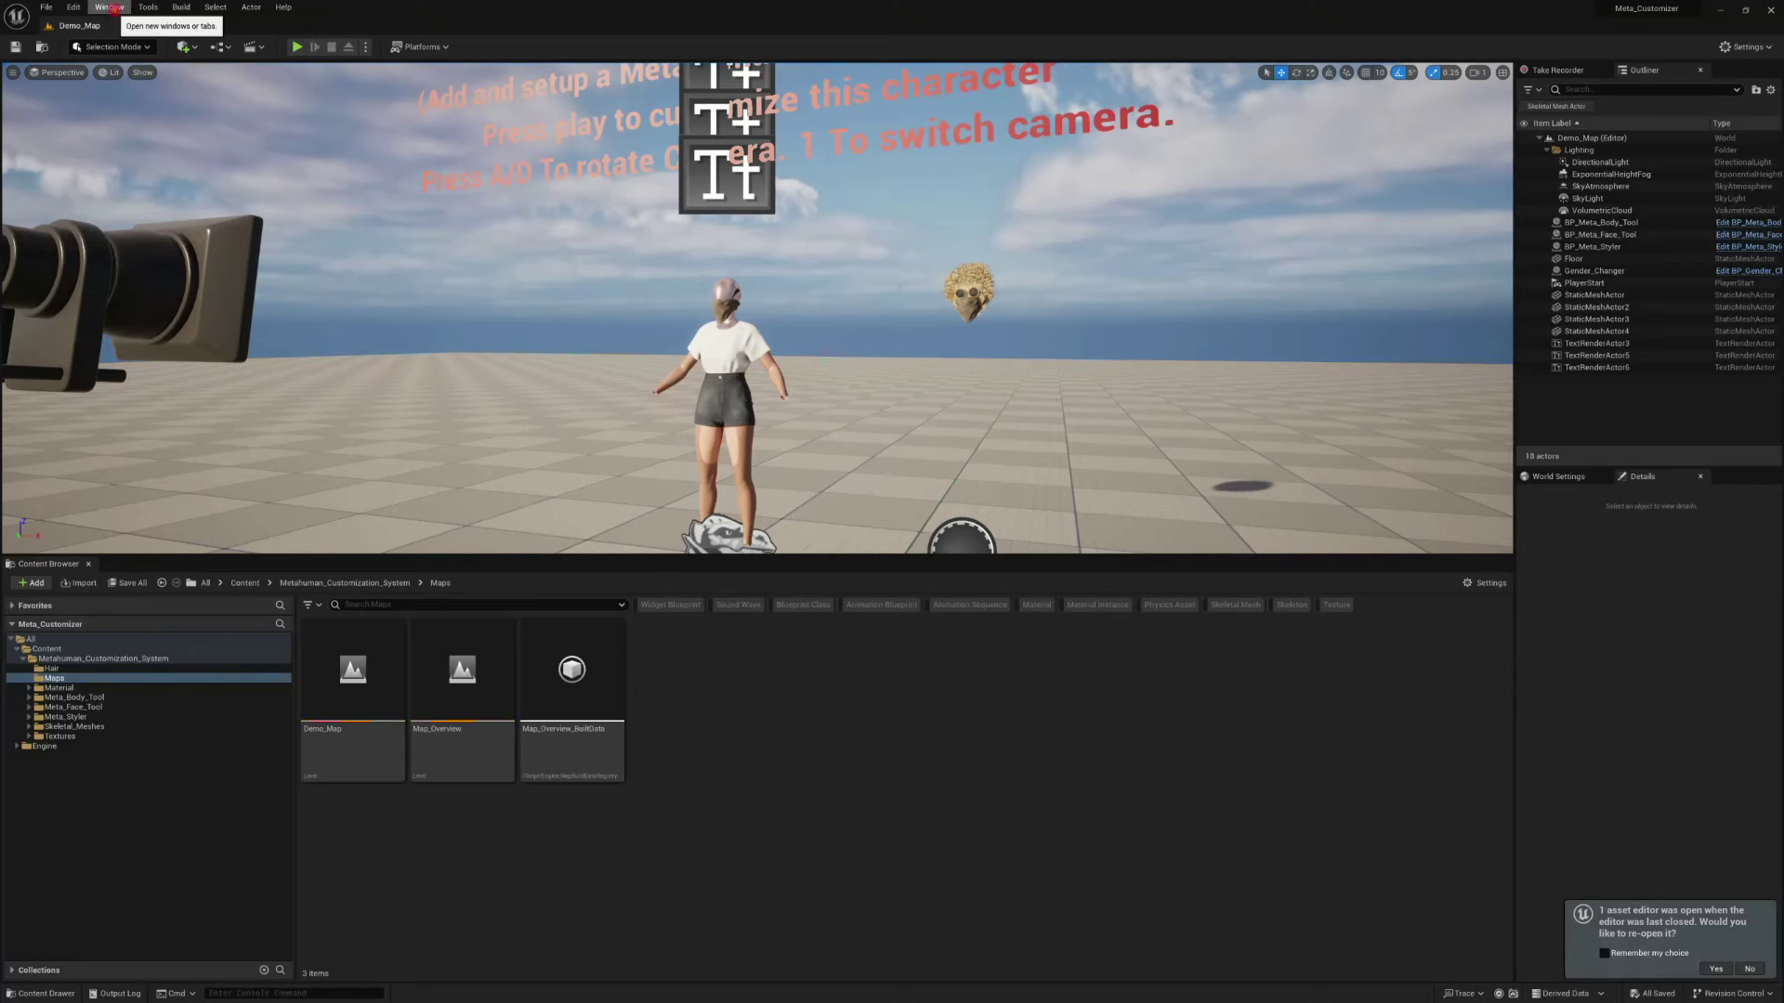
Open Quixel Bridge and show the locally downloaded MetaHumans
{"action": "left_click", "coordinate": [111, 8]}
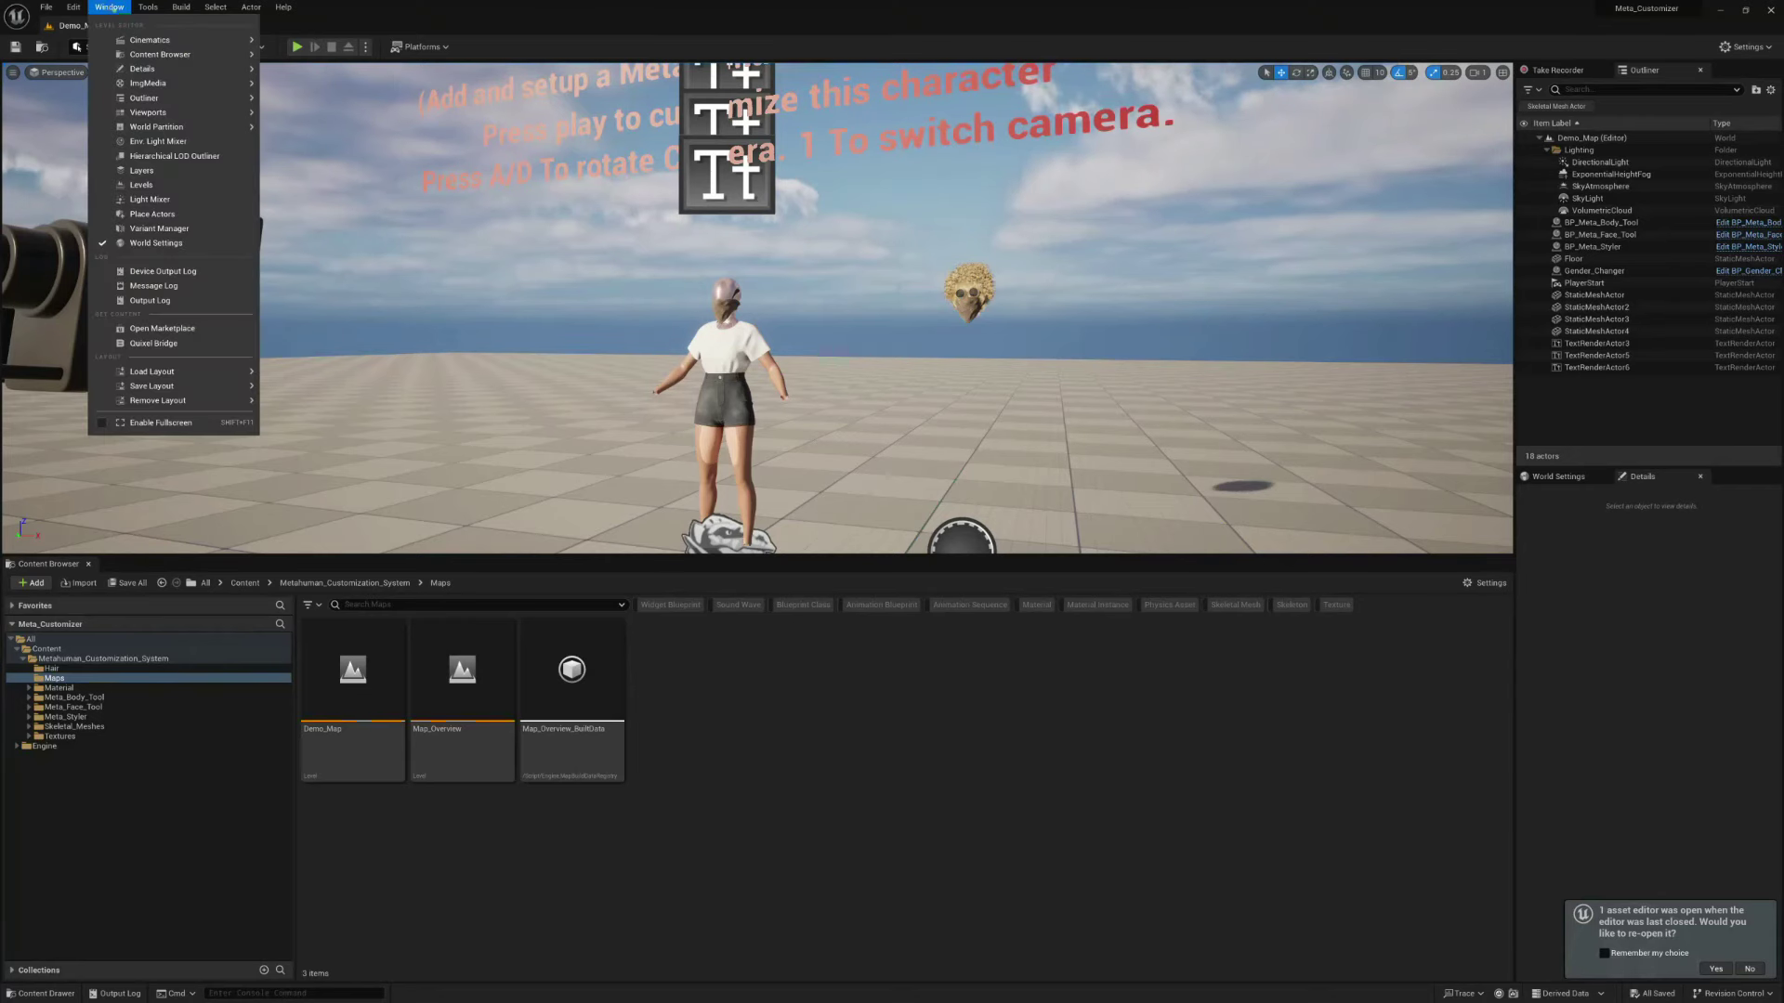
{"action": "left_click", "coordinate": [148, 343]}
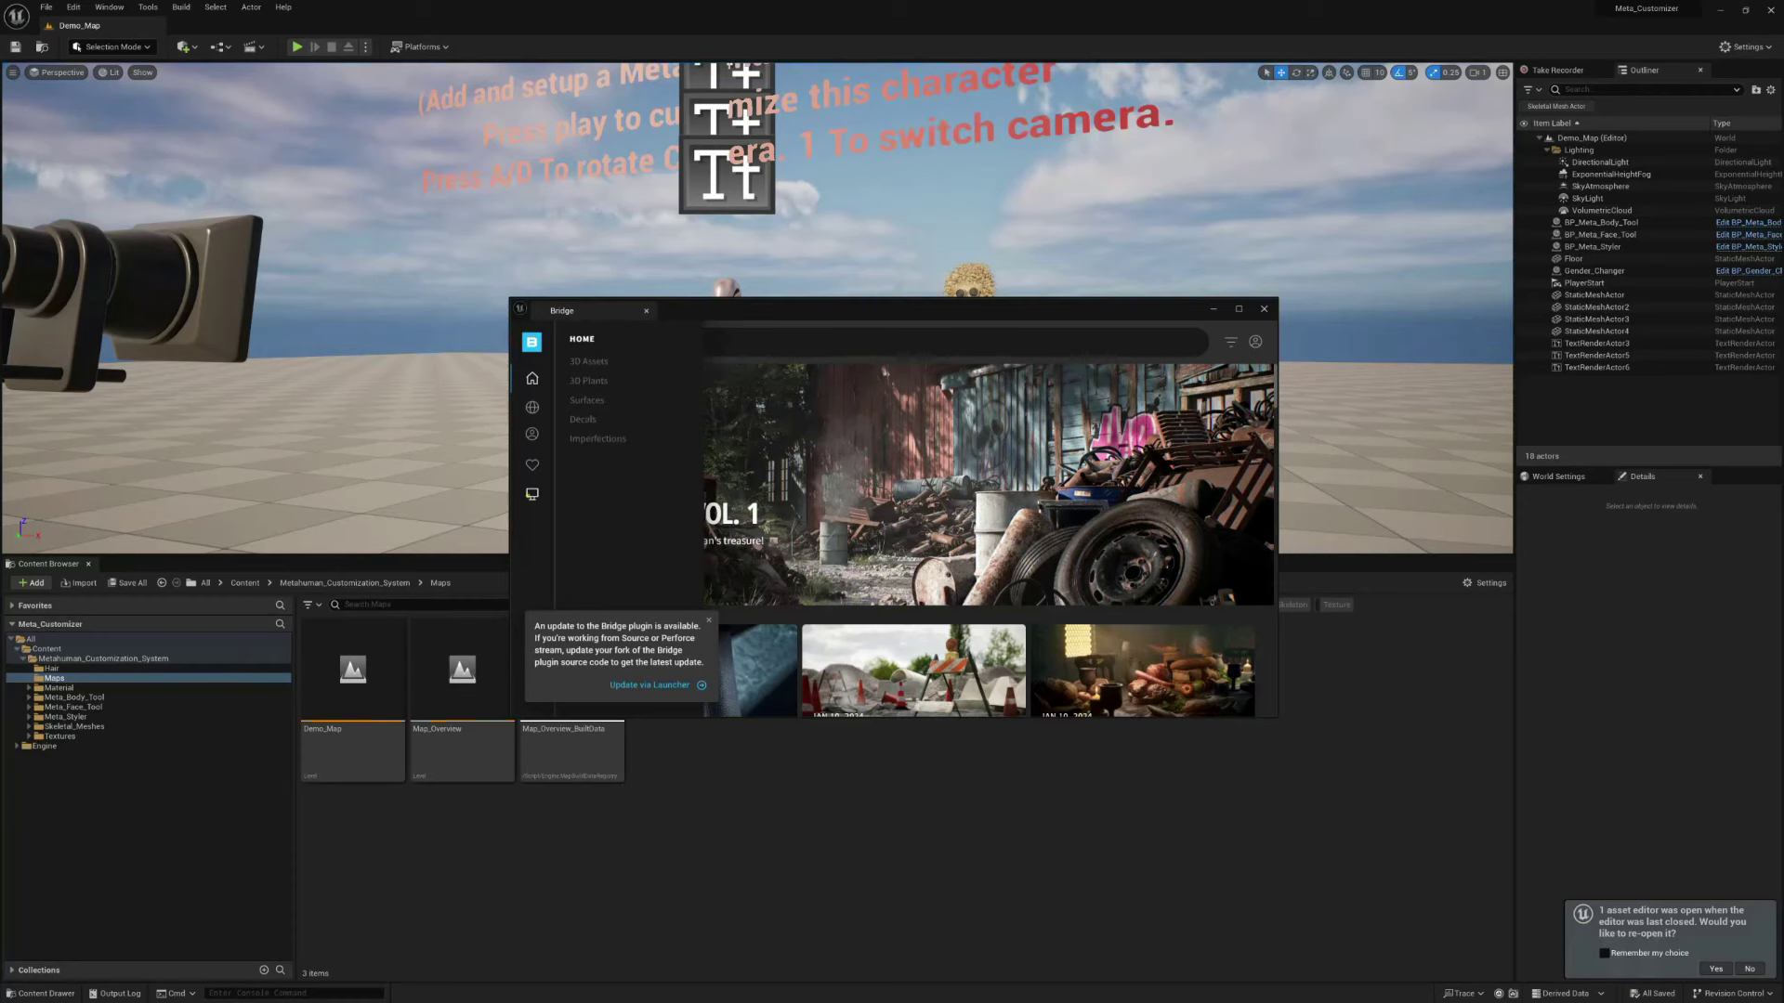
{"action": "left_click", "coordinate": [531, 493]}
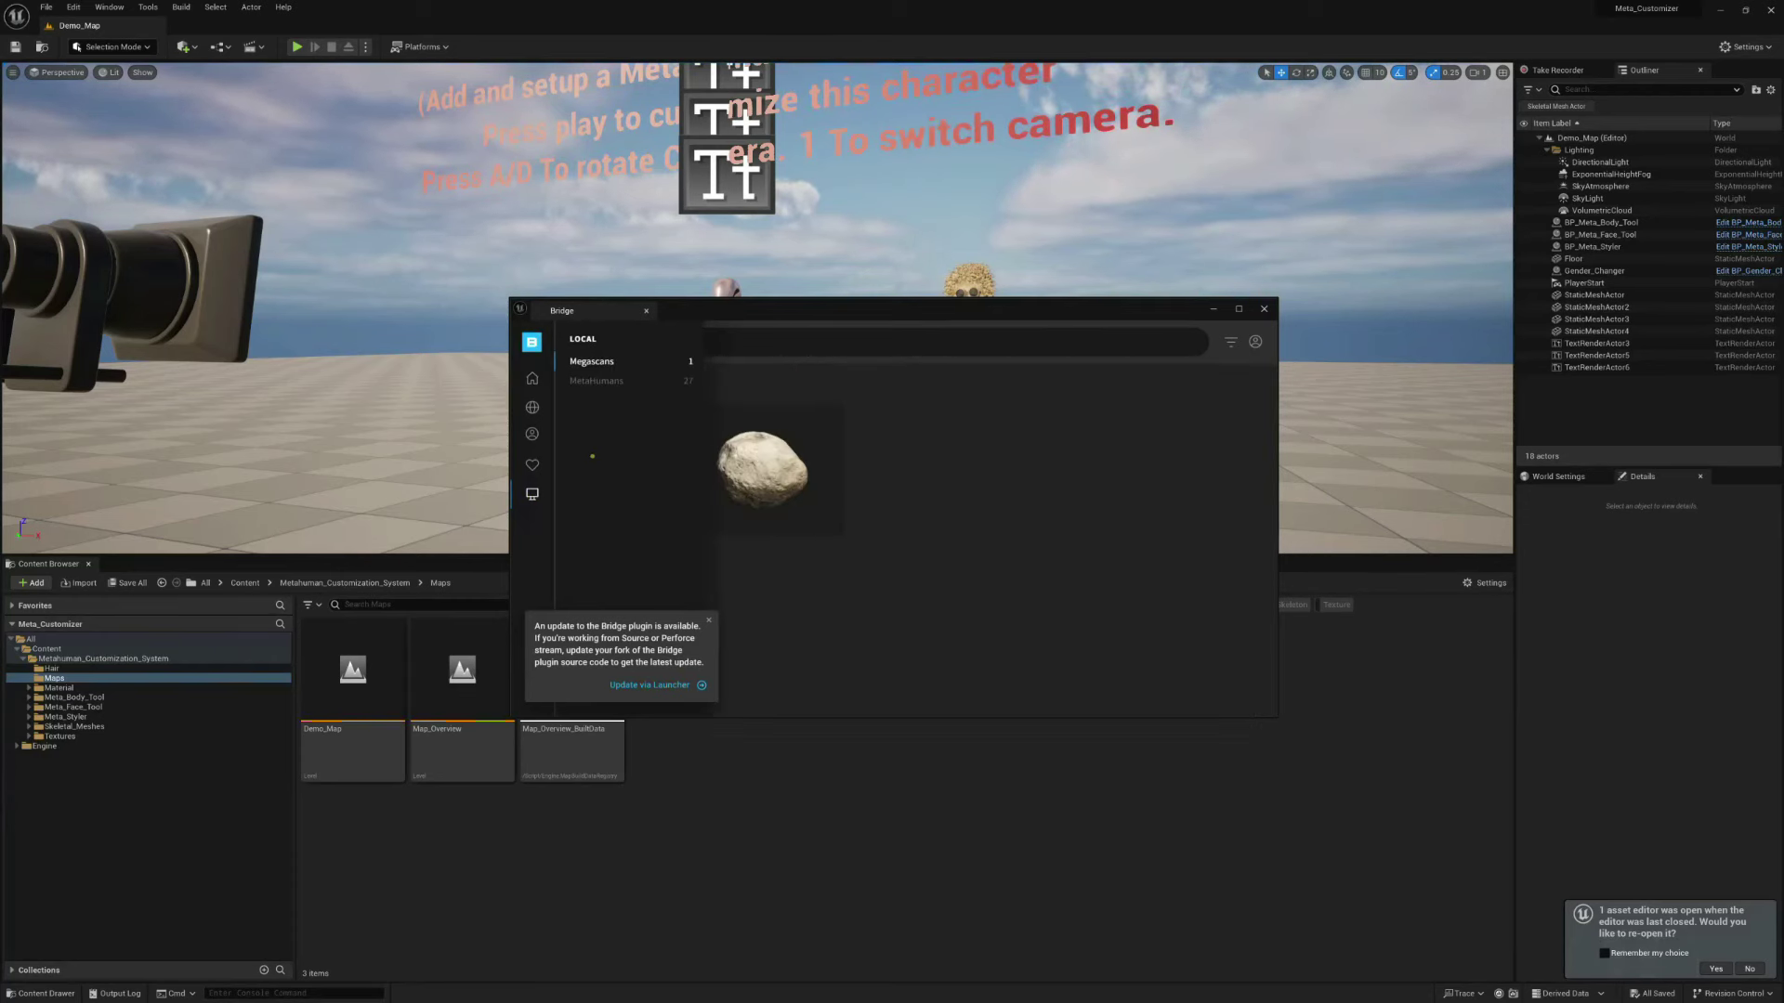
{"action": "left_click", "coordinate": [604, 381]}
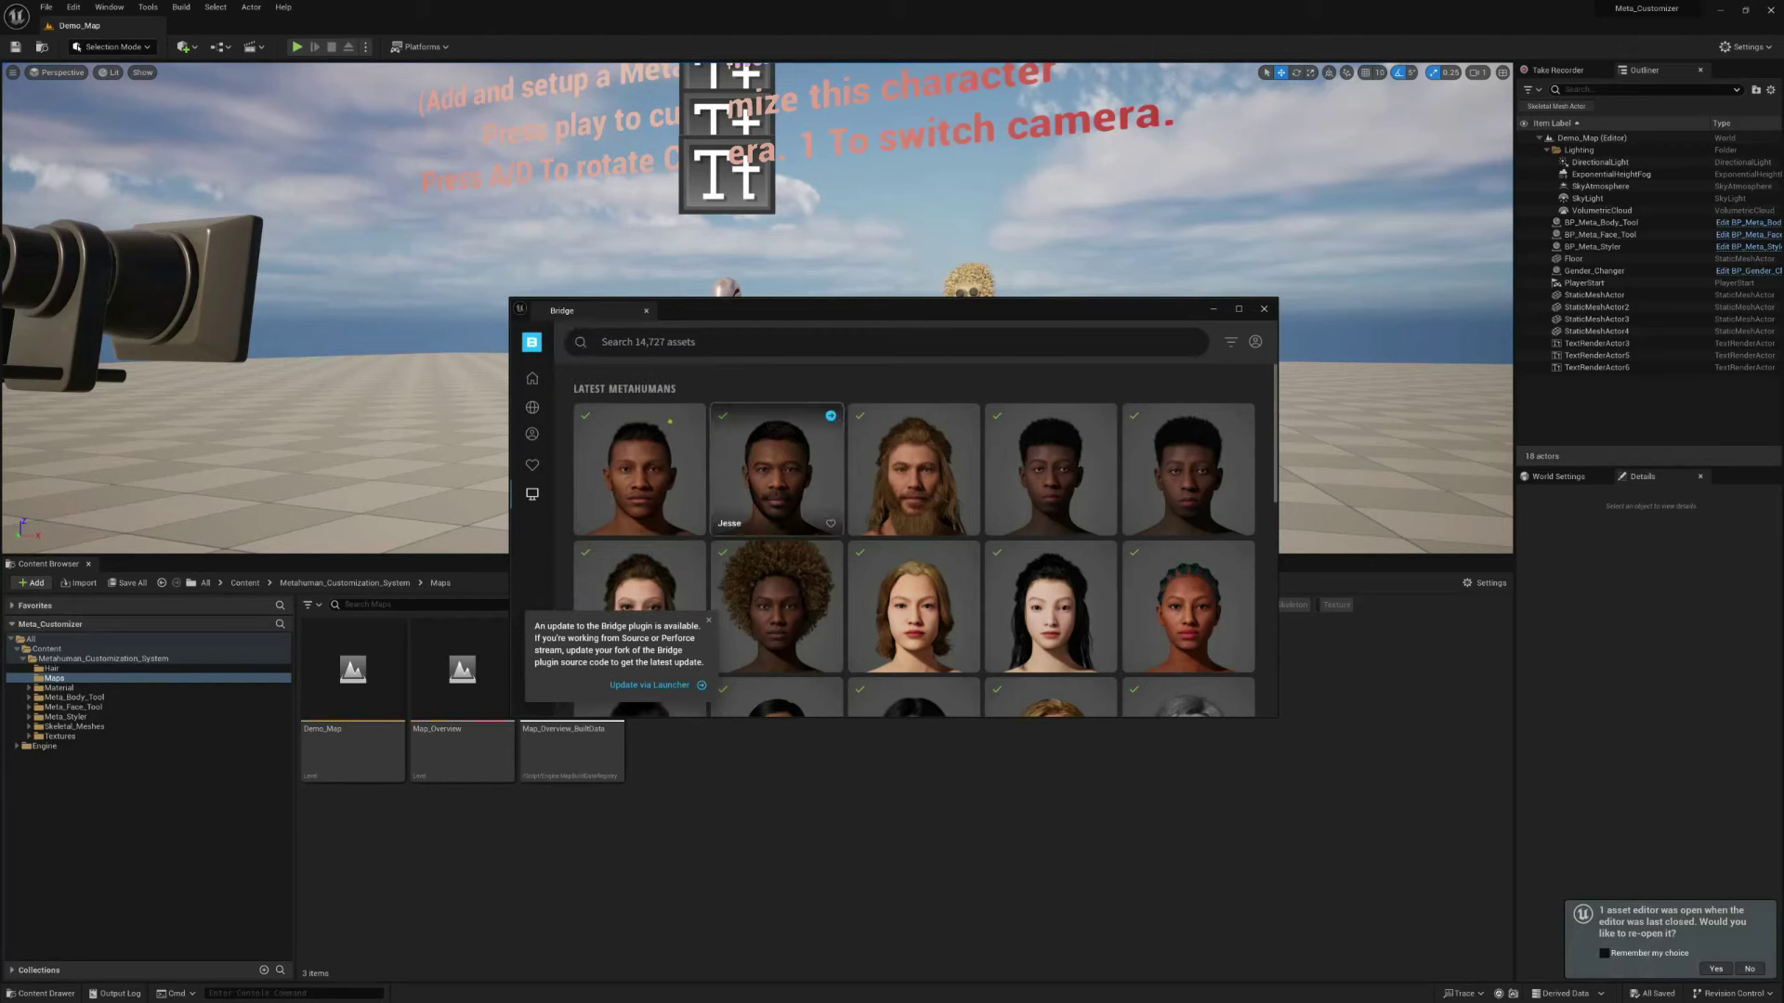
Export the low-quality Bryan and Hana MetaHumans into the project and enable the missing plugins they need
{"action": "scroll", "coordinate": [870, 448], "scroll_direction": "down", "scroll_amount": 1}
{"action": "scroll", "coordinate": [792, 454], "scroll_direction": "up", "scroll_amount": 1}
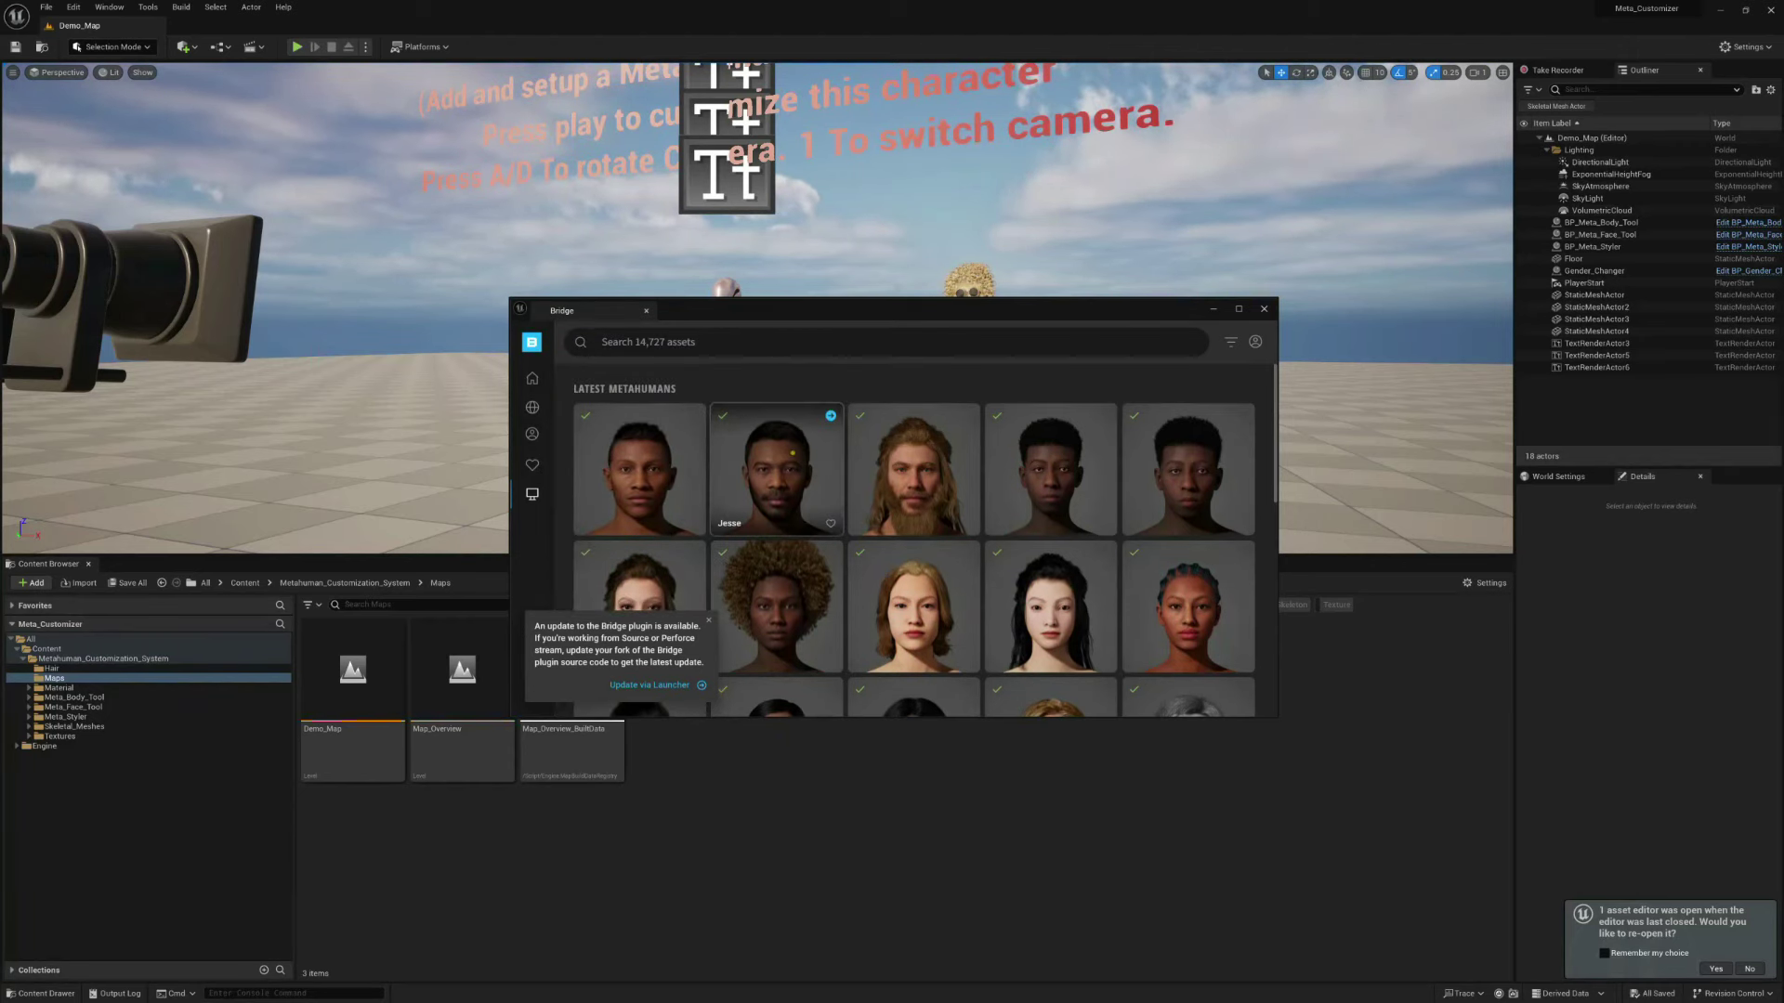
{"action": "scroll", "coordinate": [1110, 507], "scroll_direction": "down", "scroll_amount": 2}
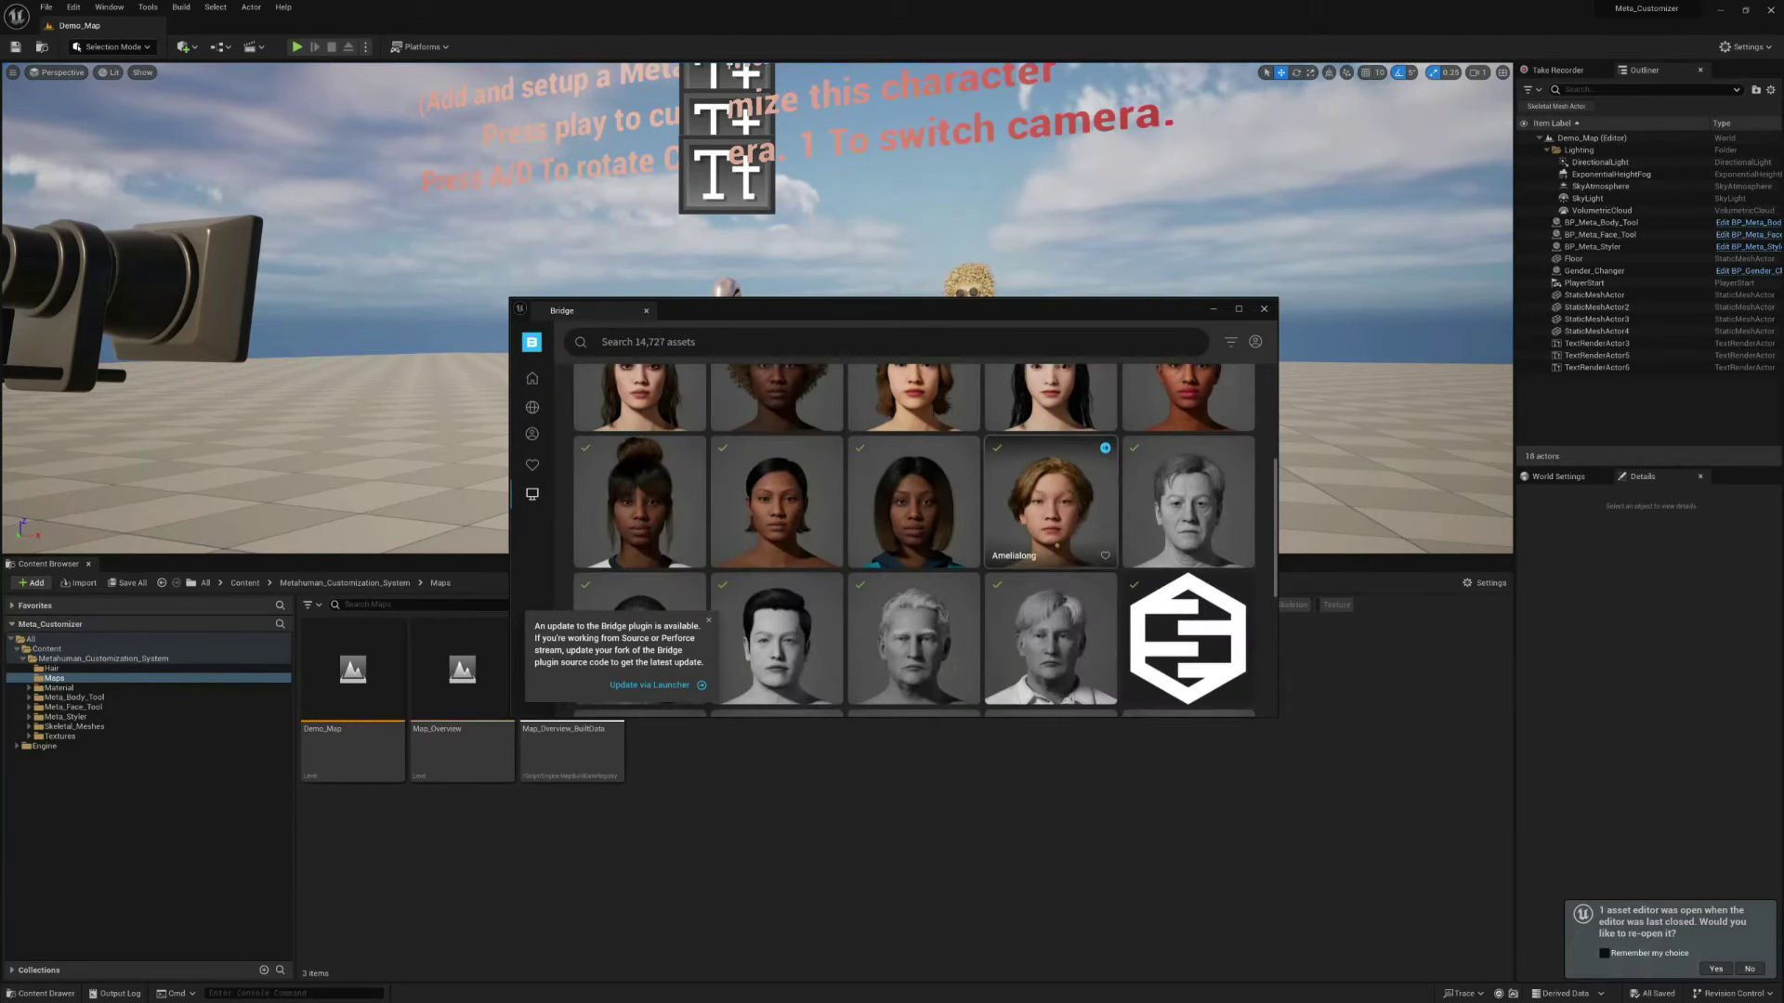
{"action": "scroll", "coordinate": [1031, 538], "scroll_direction": "up", "scroll_amount": 2}
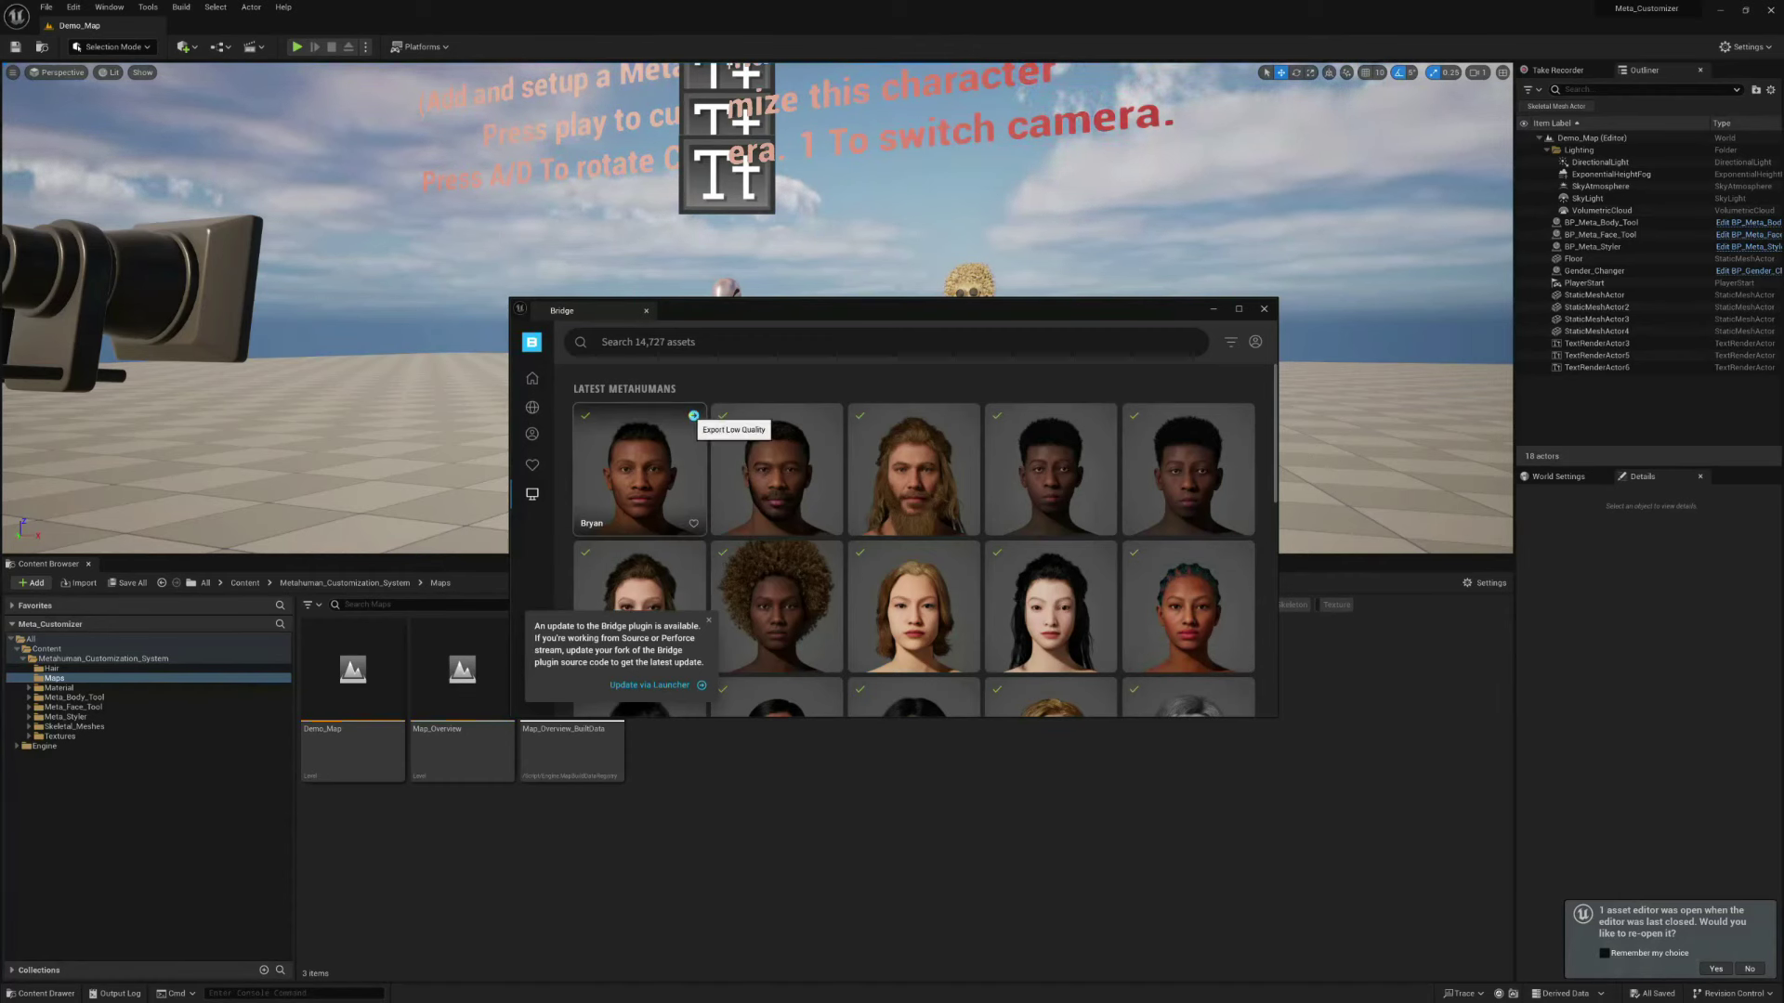
{"action": "left_click", "coordinate": [693, 416]}
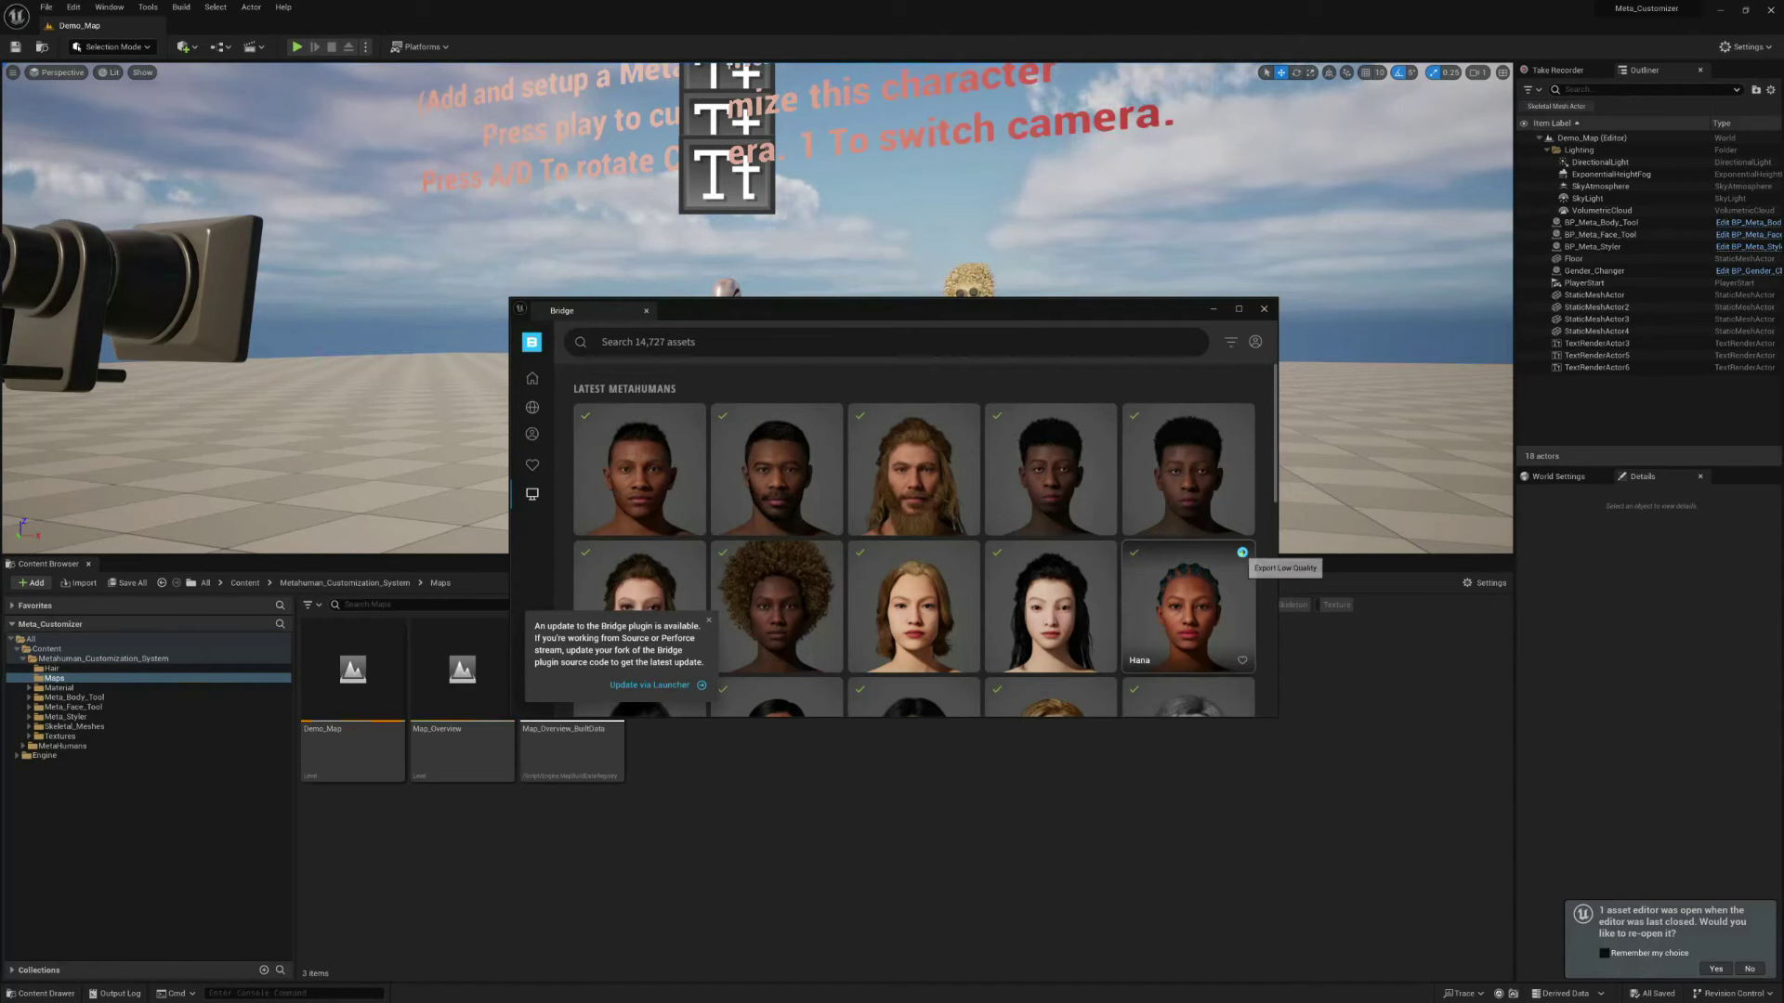
{"action": "left_click", "coordinate": [1242, 553]}
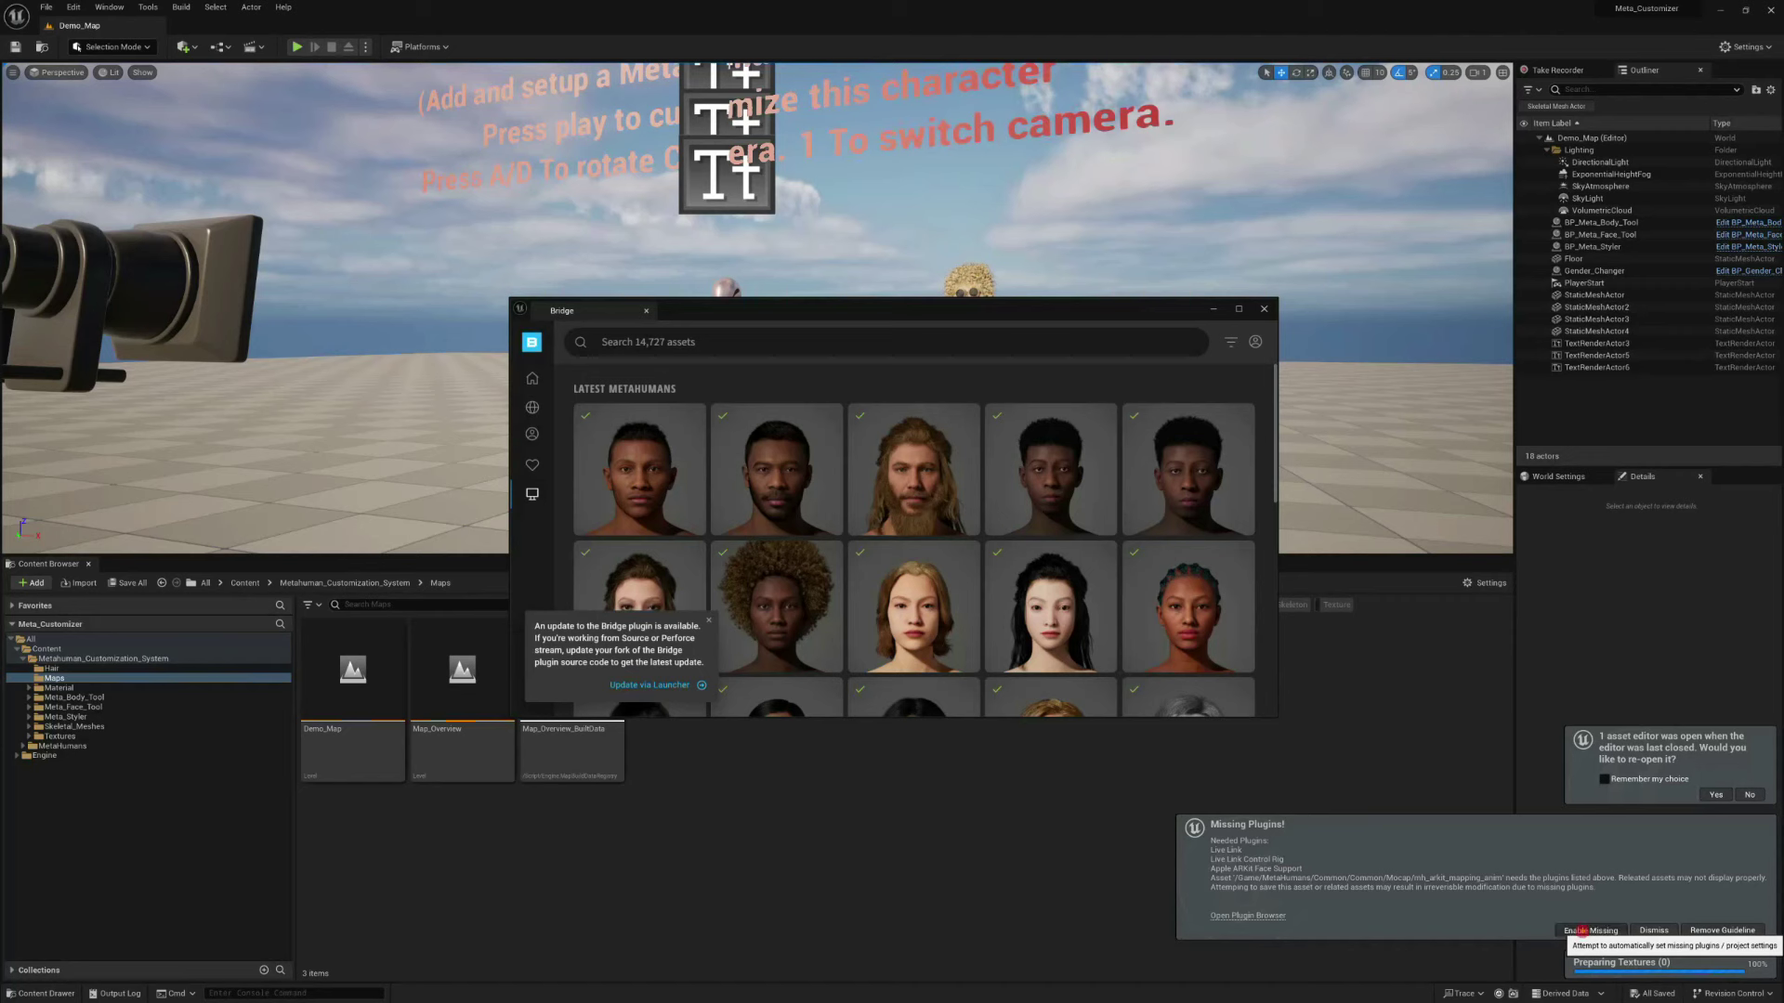
{"action": "left_click", "coordinate": [1583, 930]}
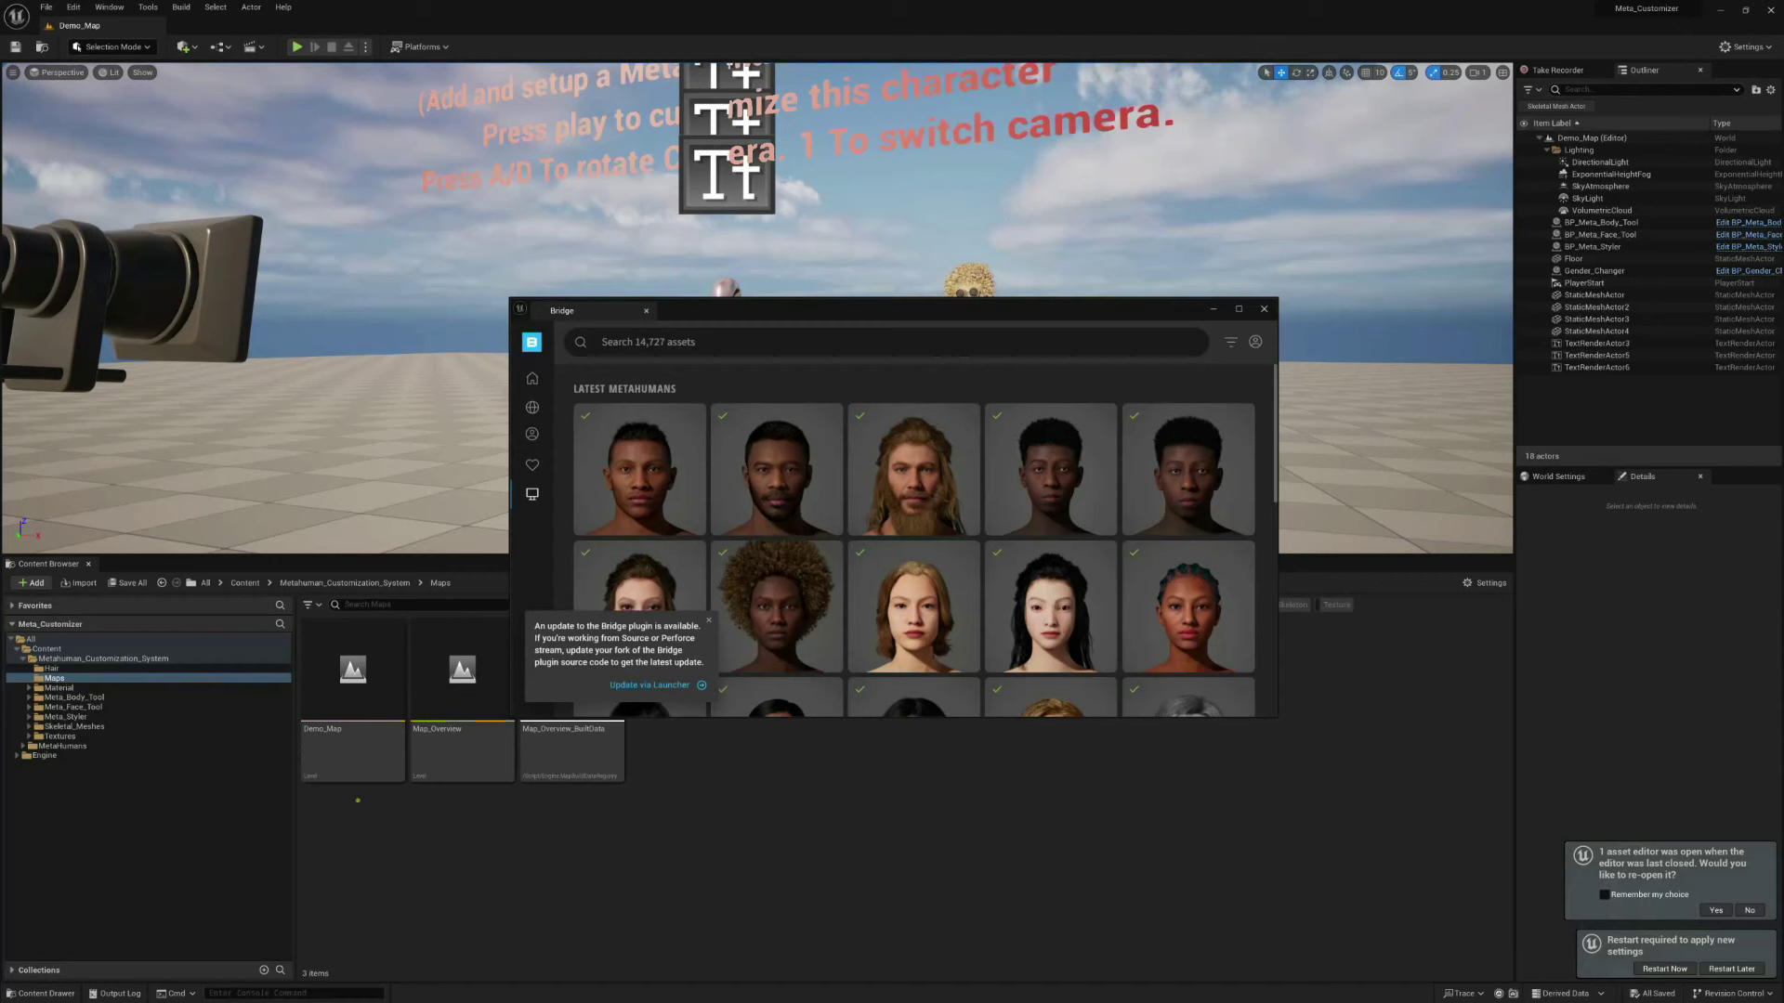
Open the BP_Hana blueprint from the MetaHumans/Hana folder and restart the editor to apply the new plugin settings
{"action": "left_click", "coordinate": [67, 745]}
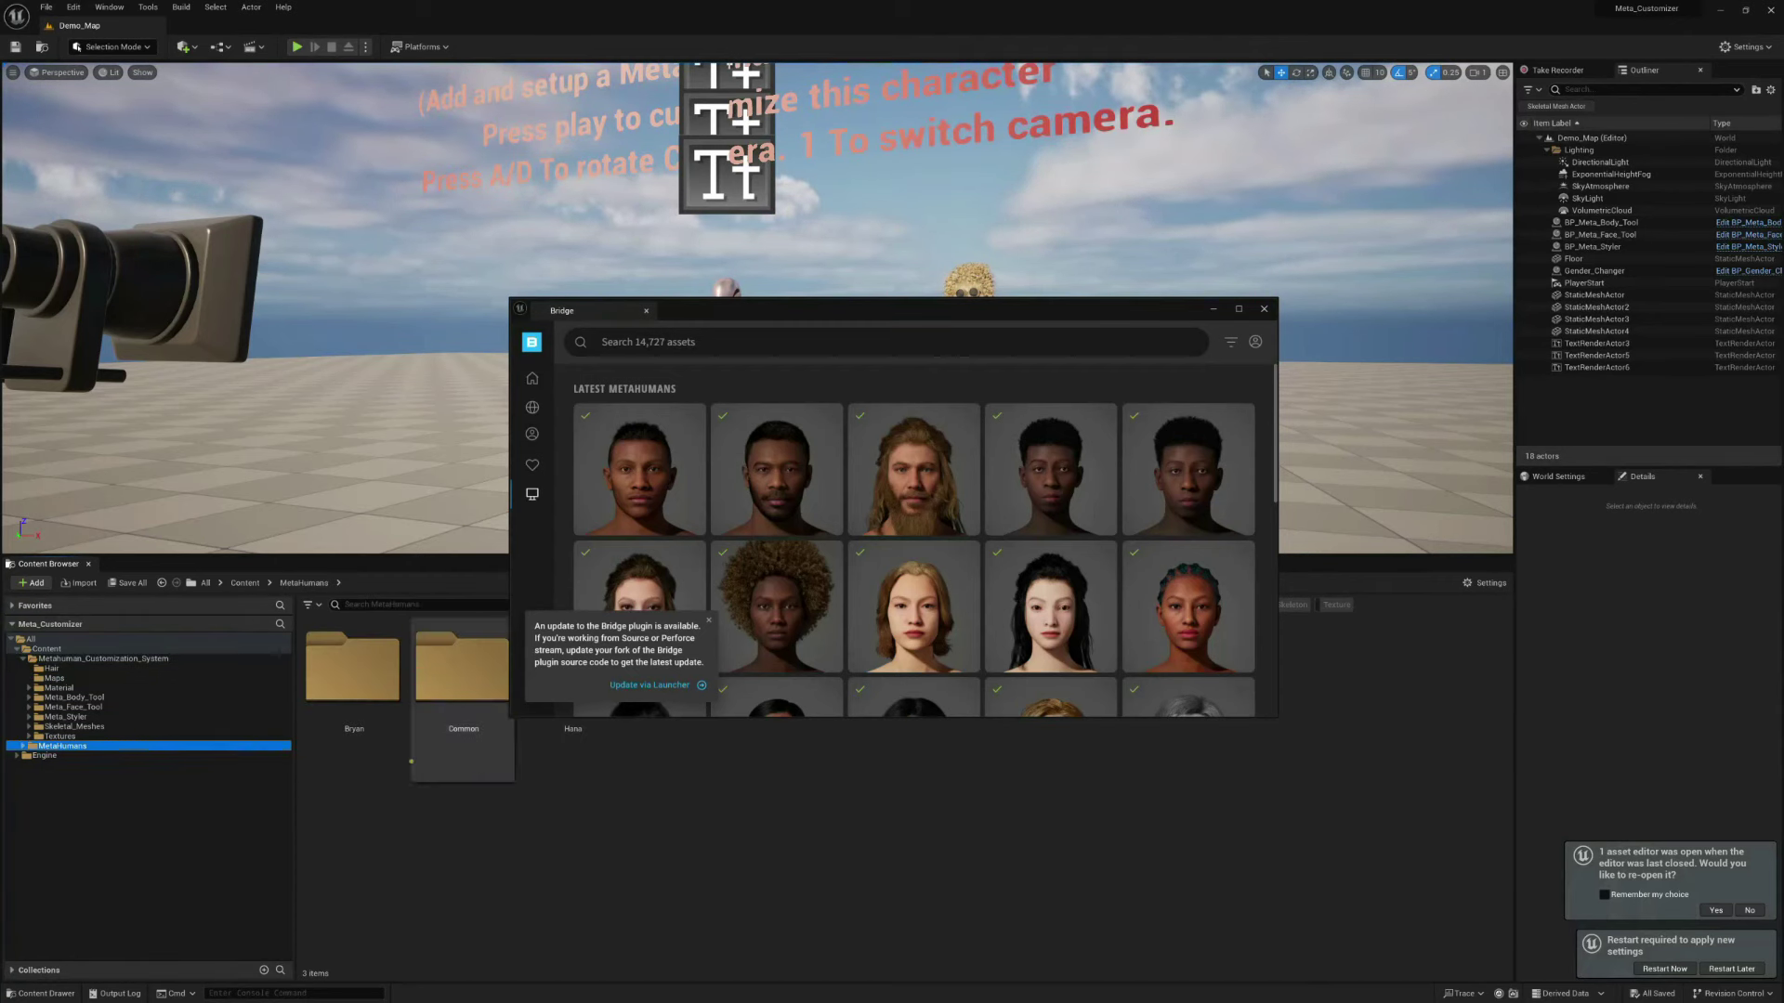
{"action": "double_click", "coordinate": [576, 748]}
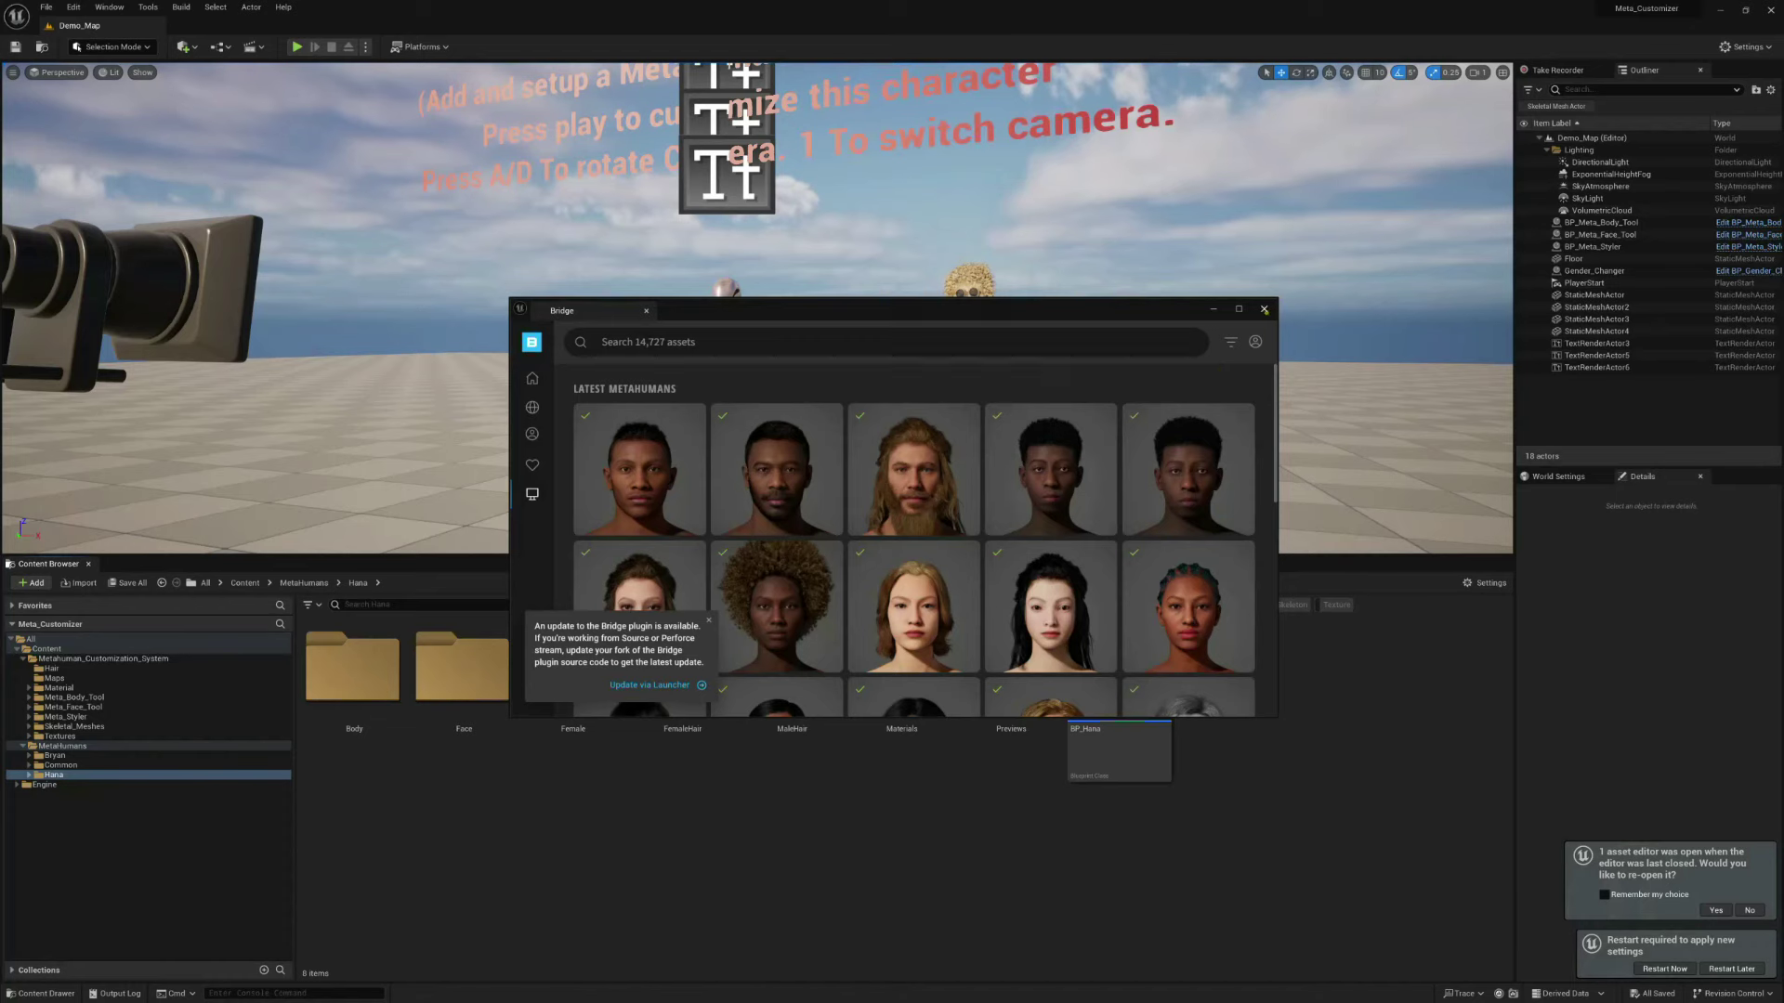
{"action": "left_click", "coordinate": [1114, 744]}
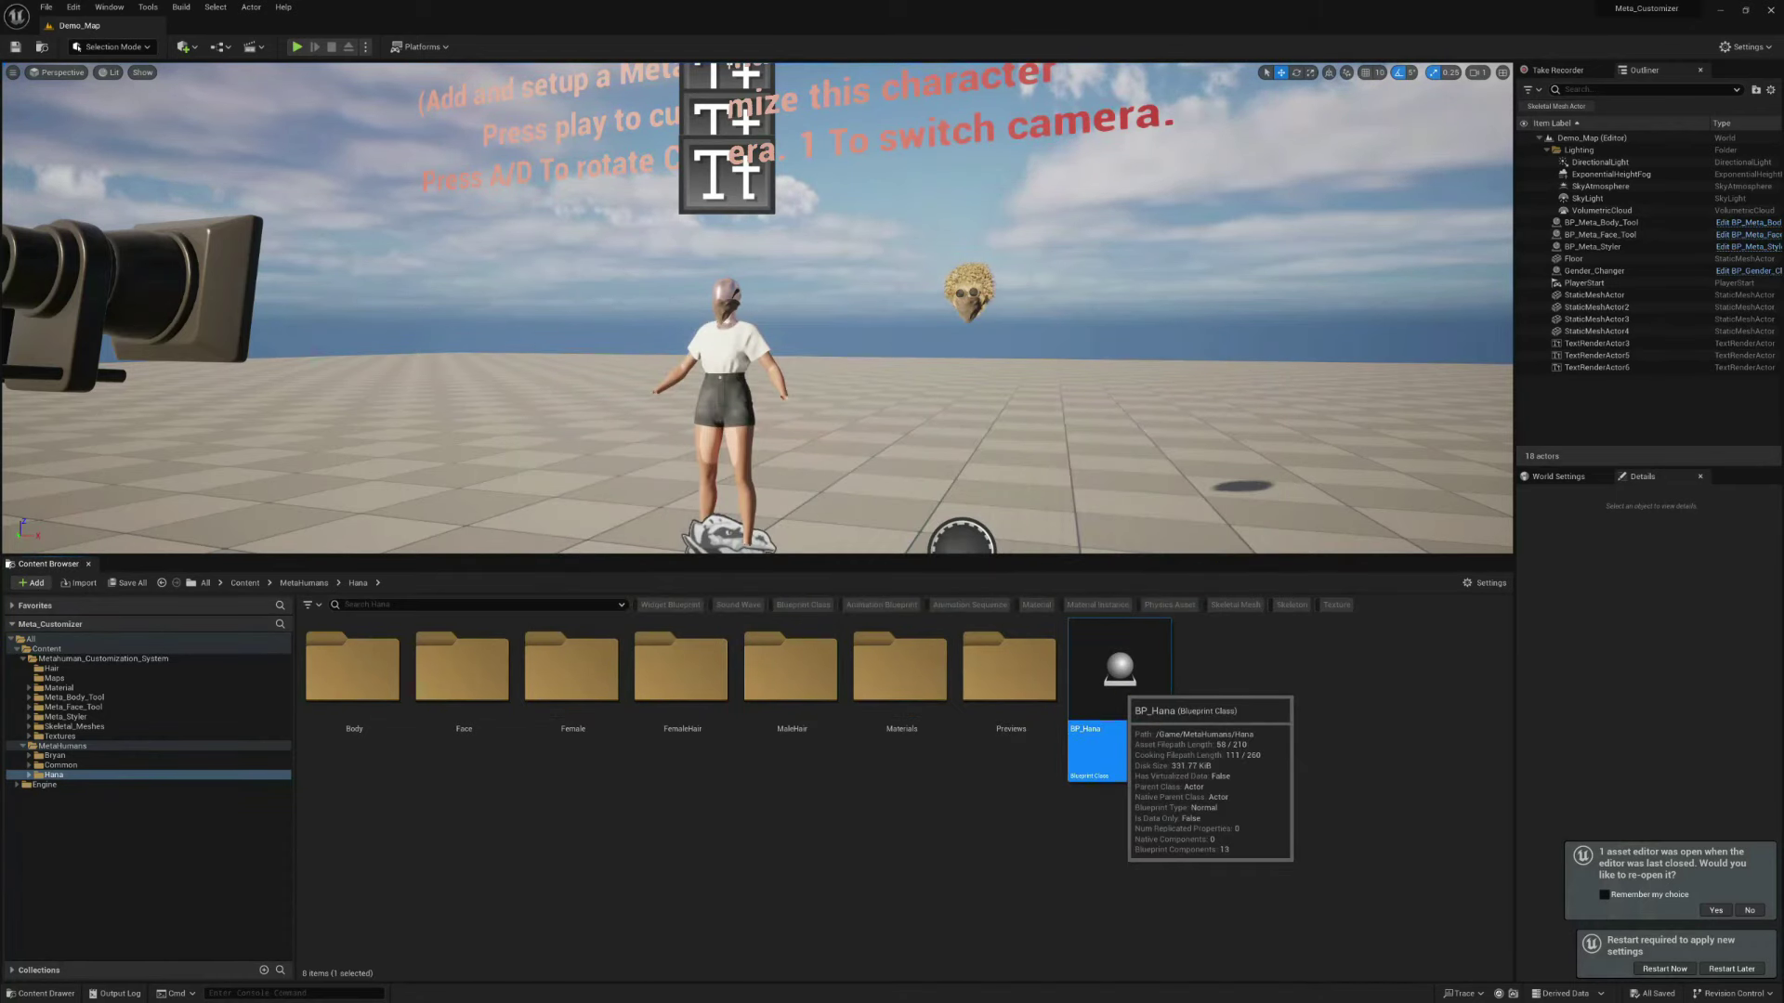
{"action": "double_click", "coordinate": [1098, 734]}
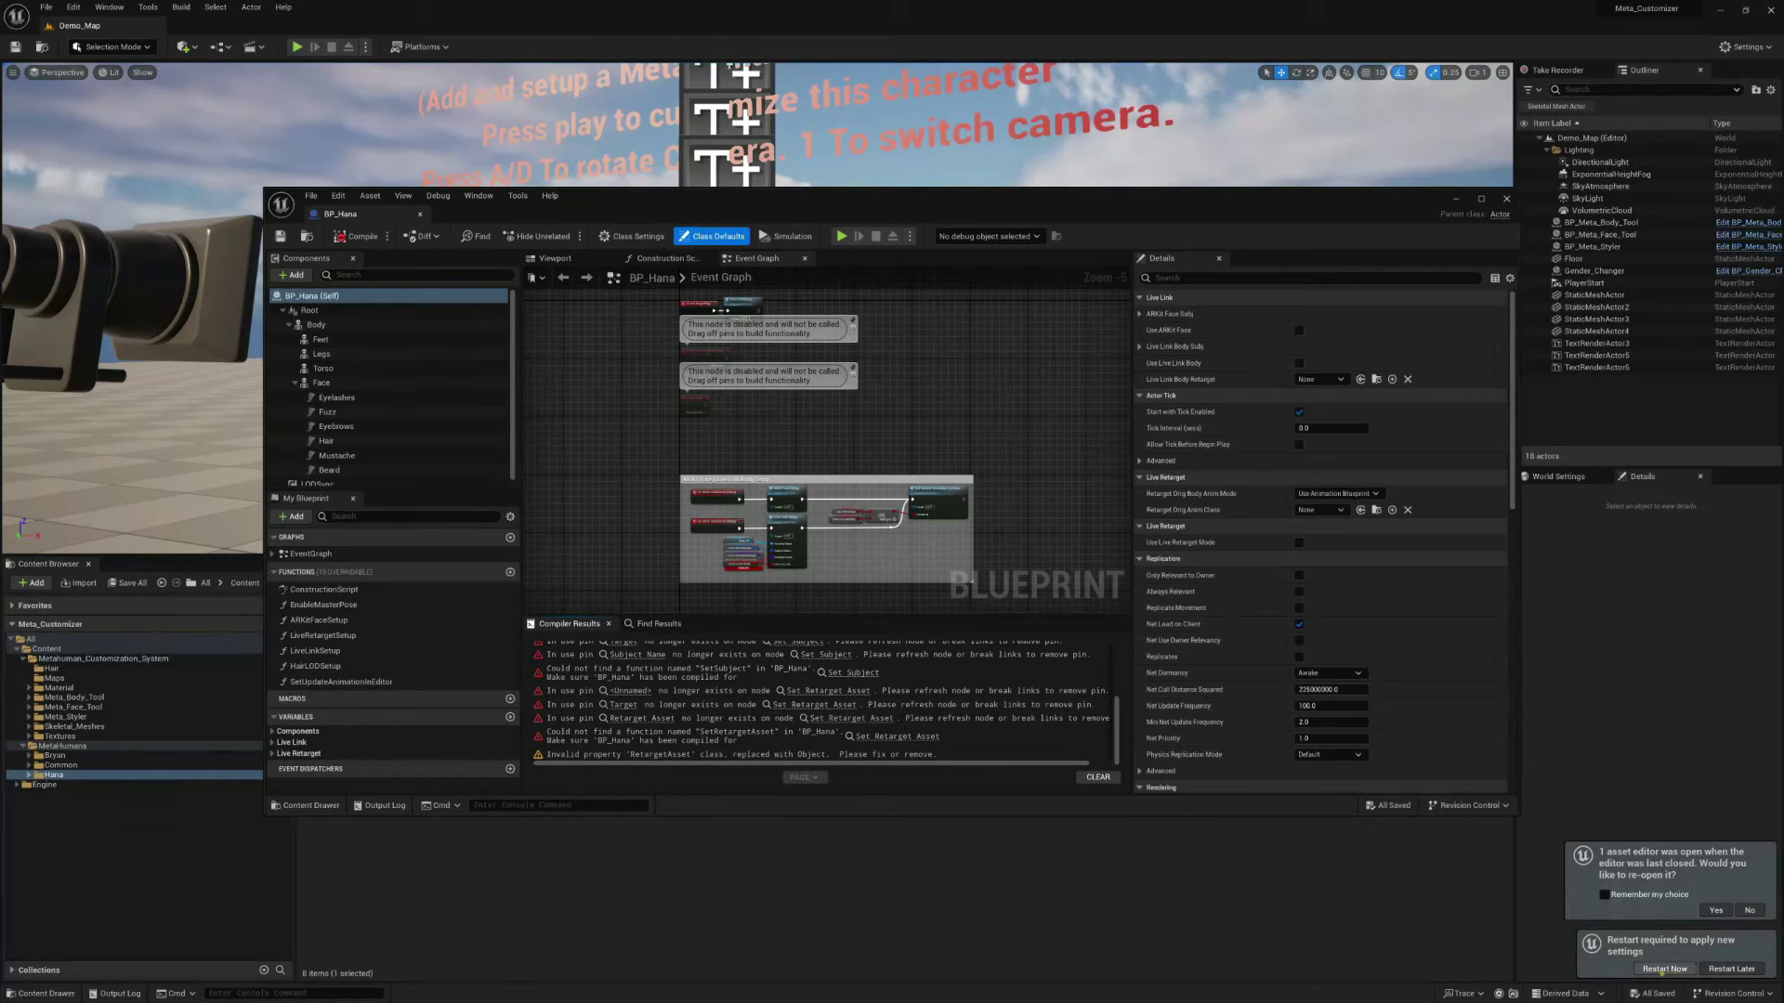
{"action": "left_click", "coordinate": [1660, 969]}
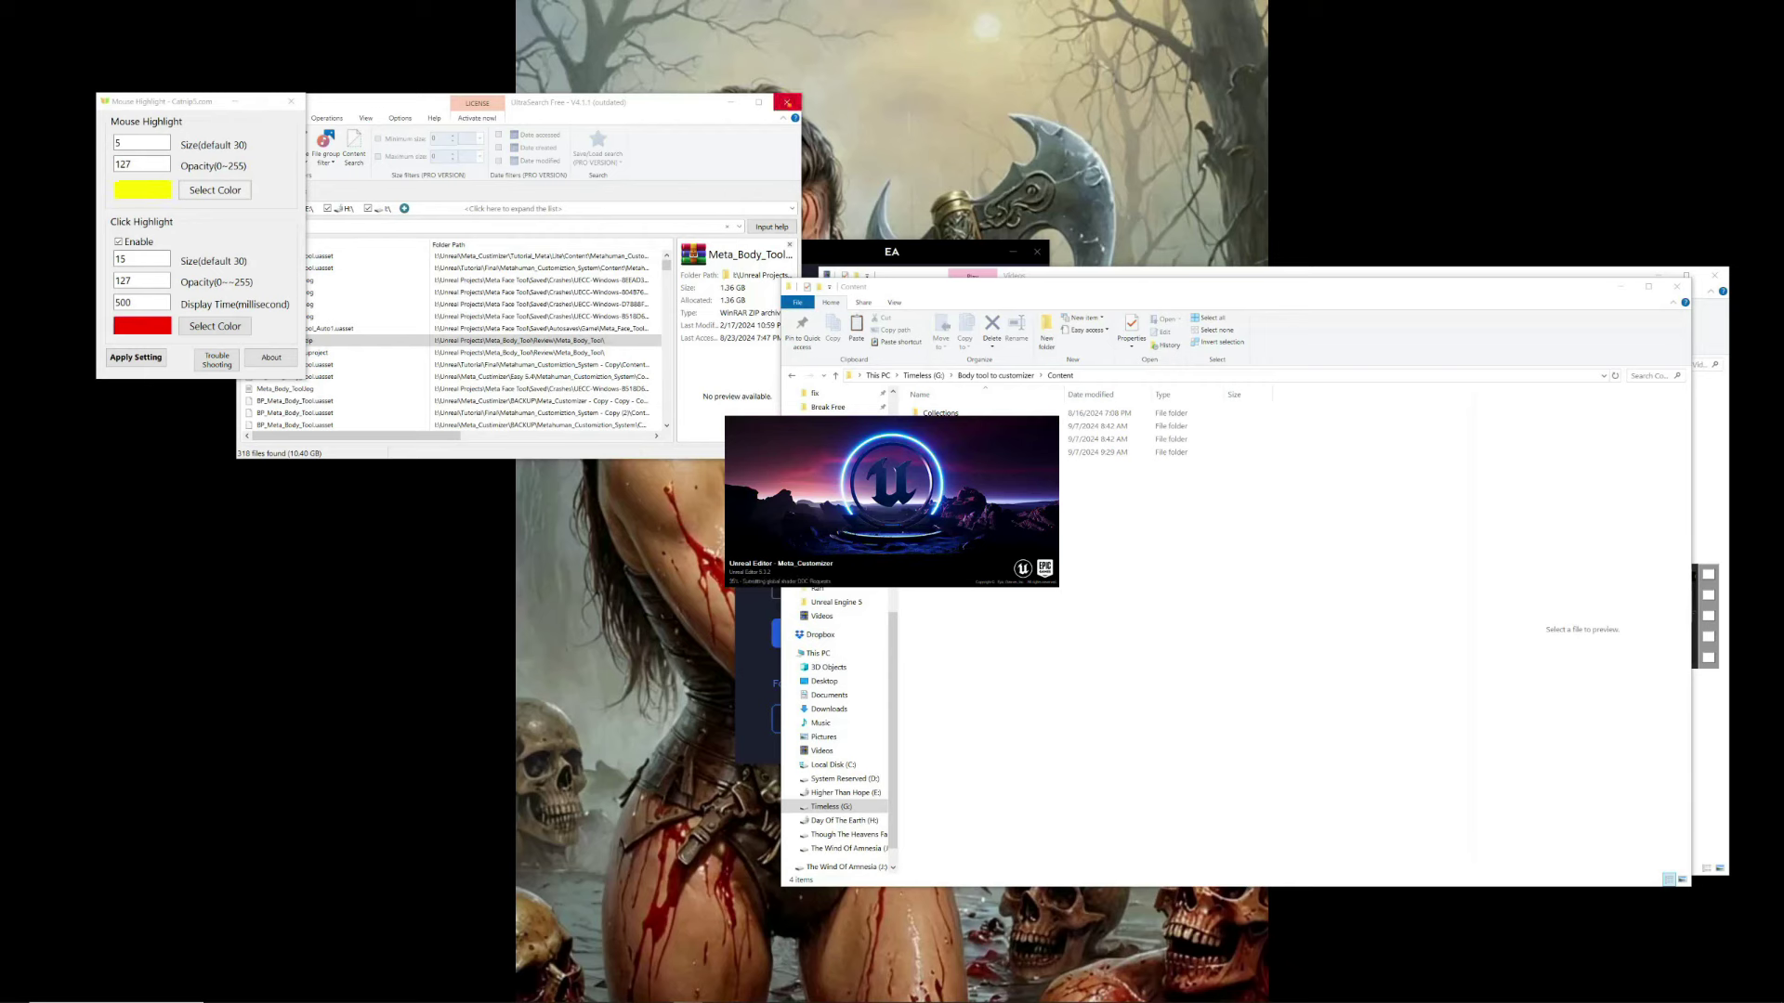
Close the file search and File Explorer windows left open on the desktop
{"action": "left_click", "coordinate": [787, 102]}
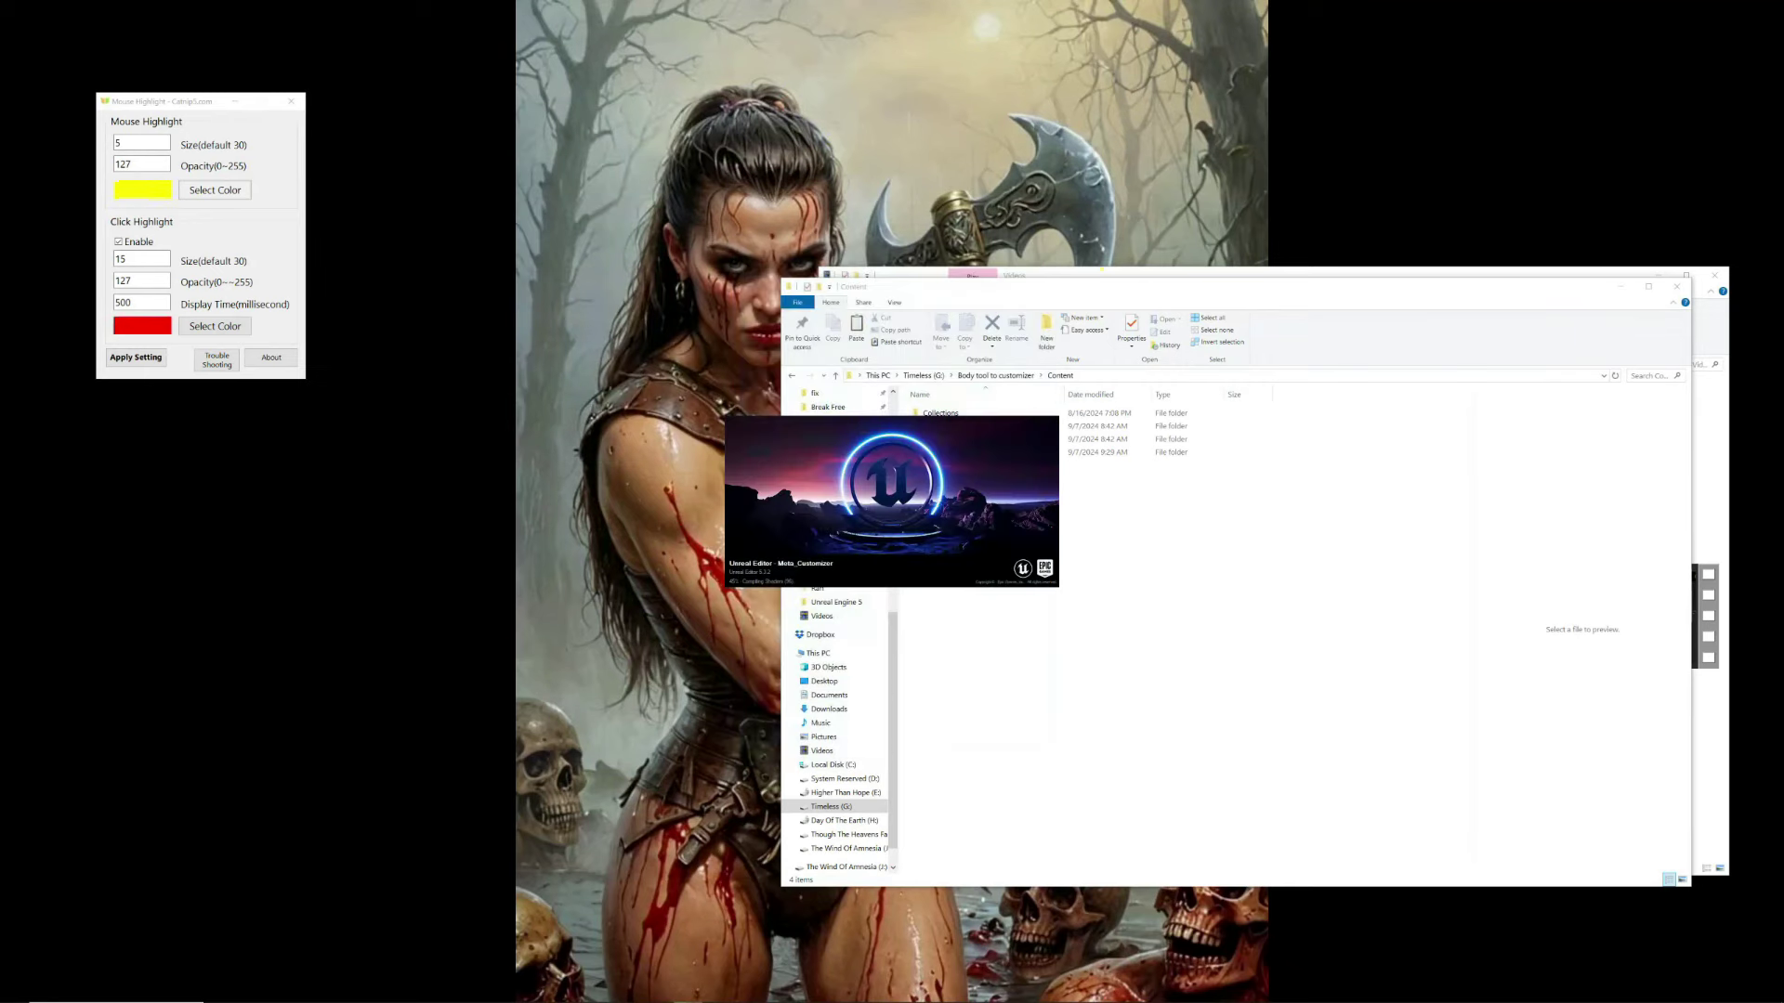
{"action": "left_click", "coordinate": [1715, 275]}
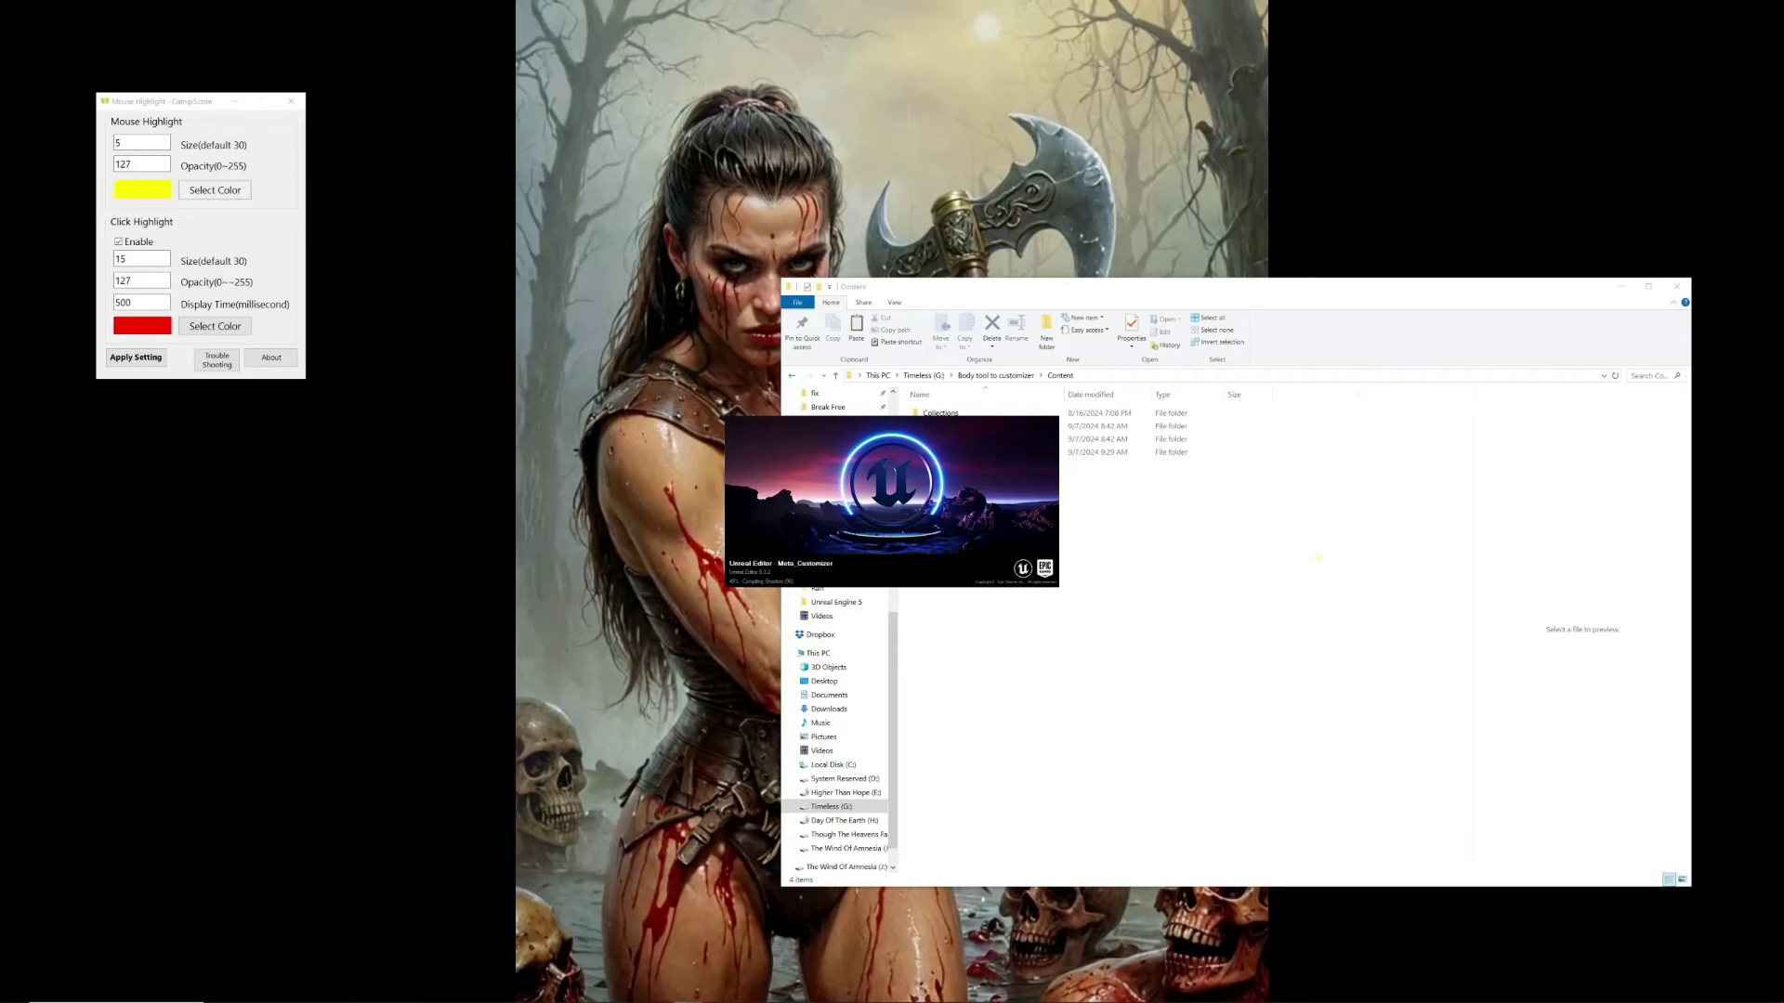
{"action": "left_click", "coordinate": [1319, 558]}
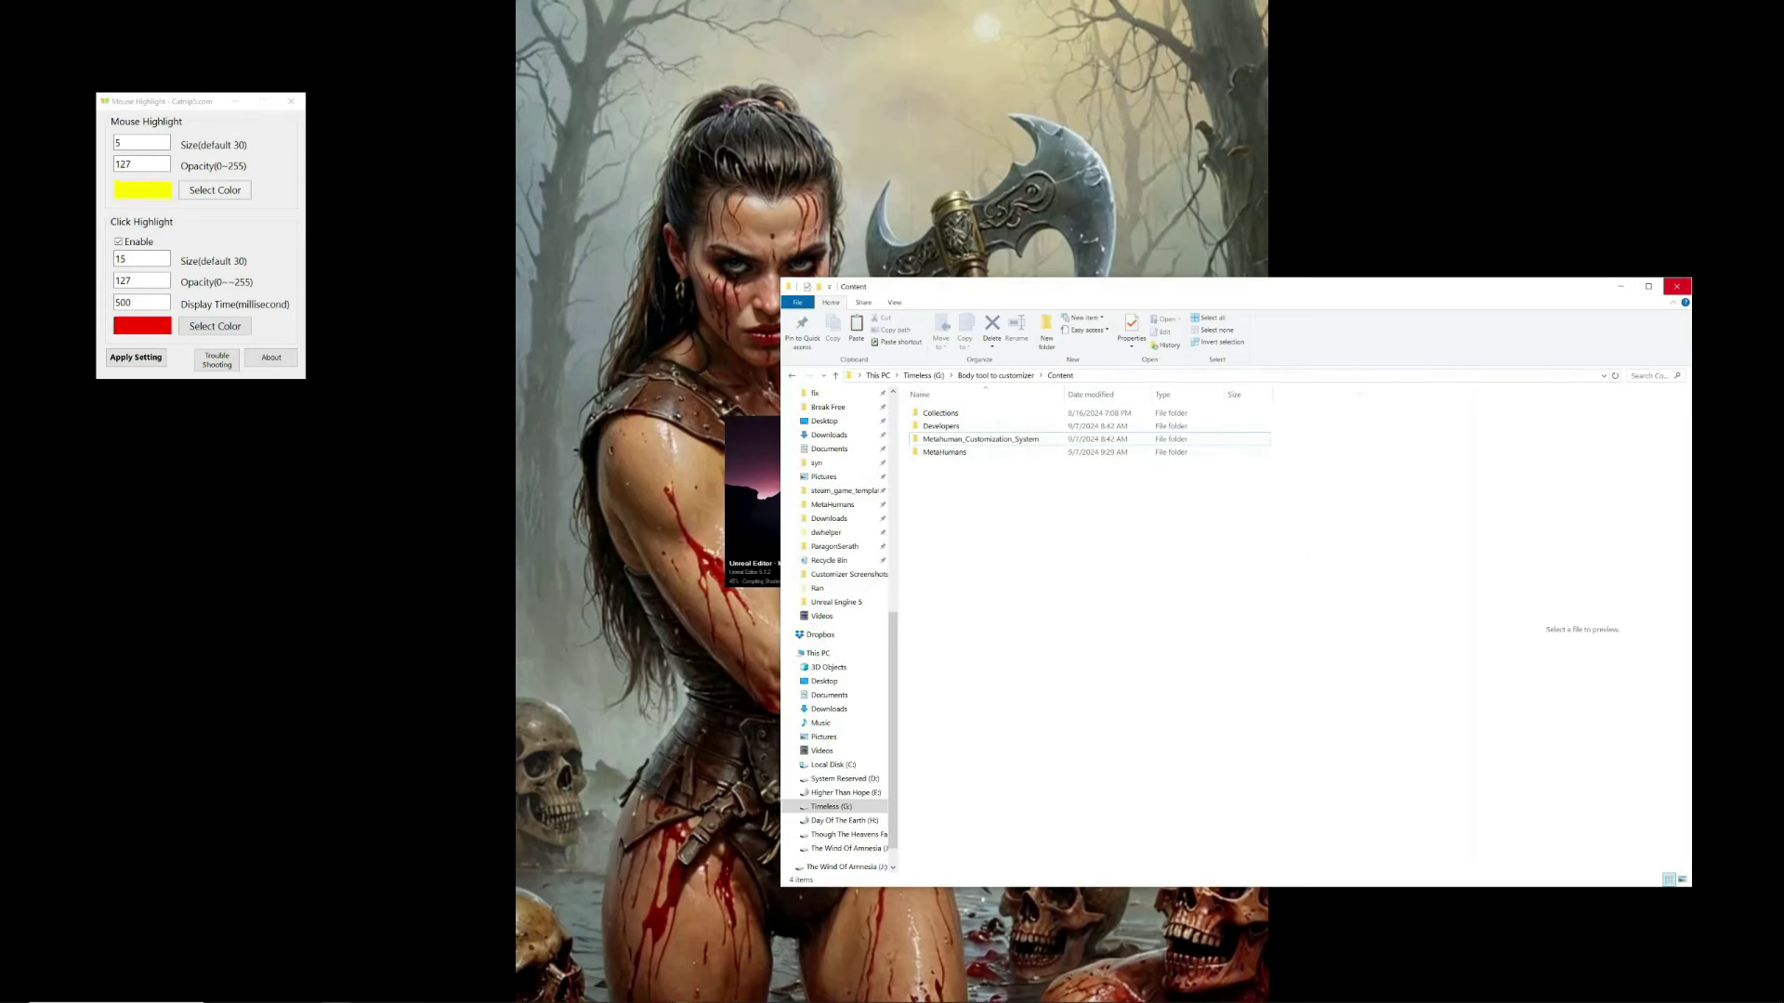
{"action": "left_click", "coordinate": [1677, 287]}
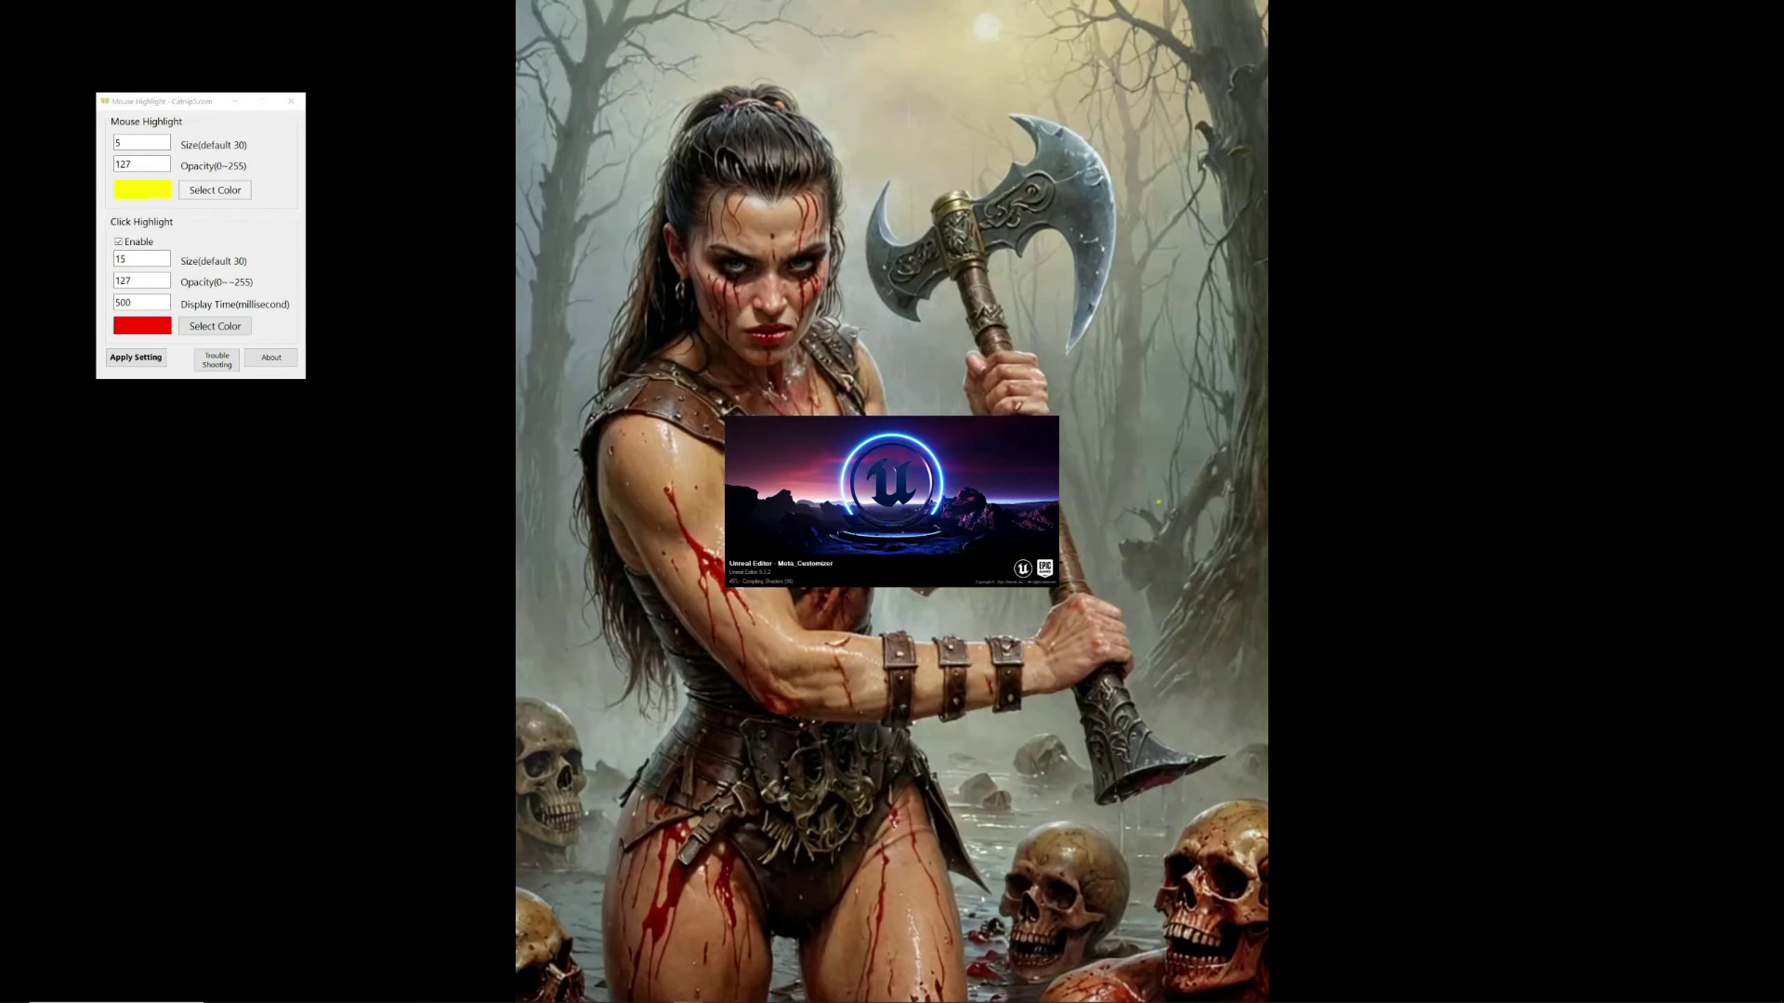
Open the BP_Hana blueprint, dismiss the new-plugins and reopen-assets notifications, and move the blueprint window clear of the level's actor list
{"action": "mouse_move", "coordinate": [688, 991]}
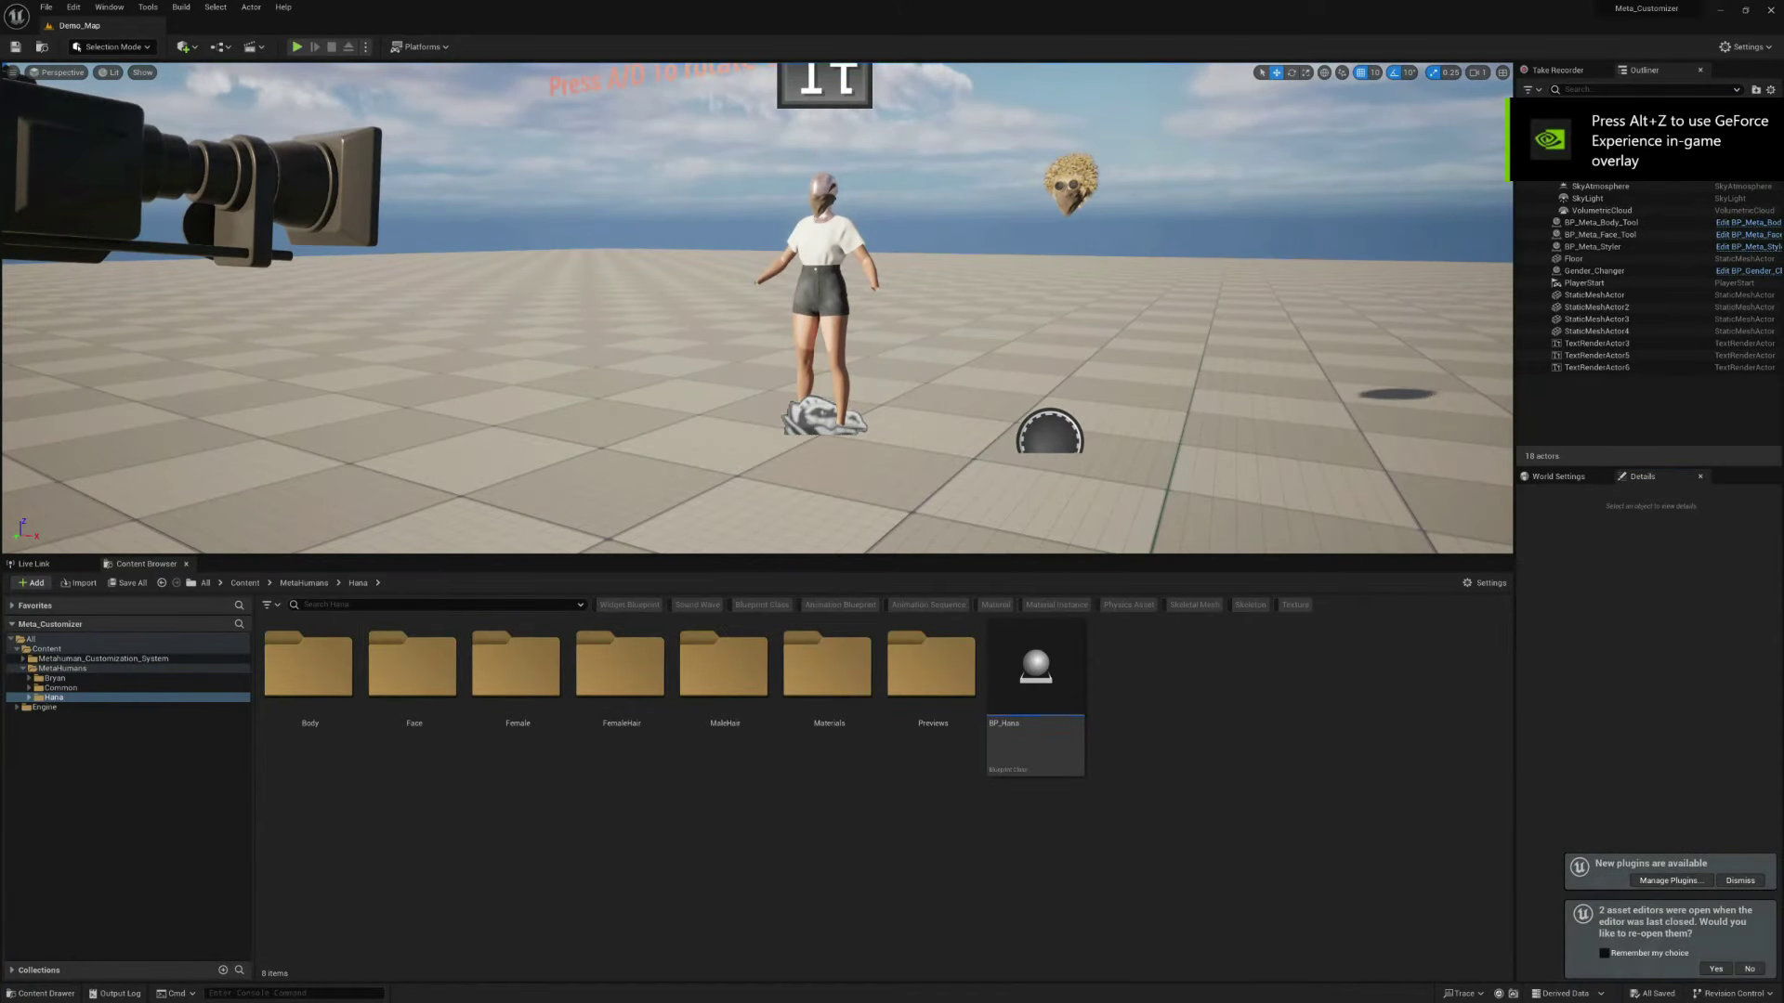
{"action": "left_click", "coordinate": [1048, 664]}
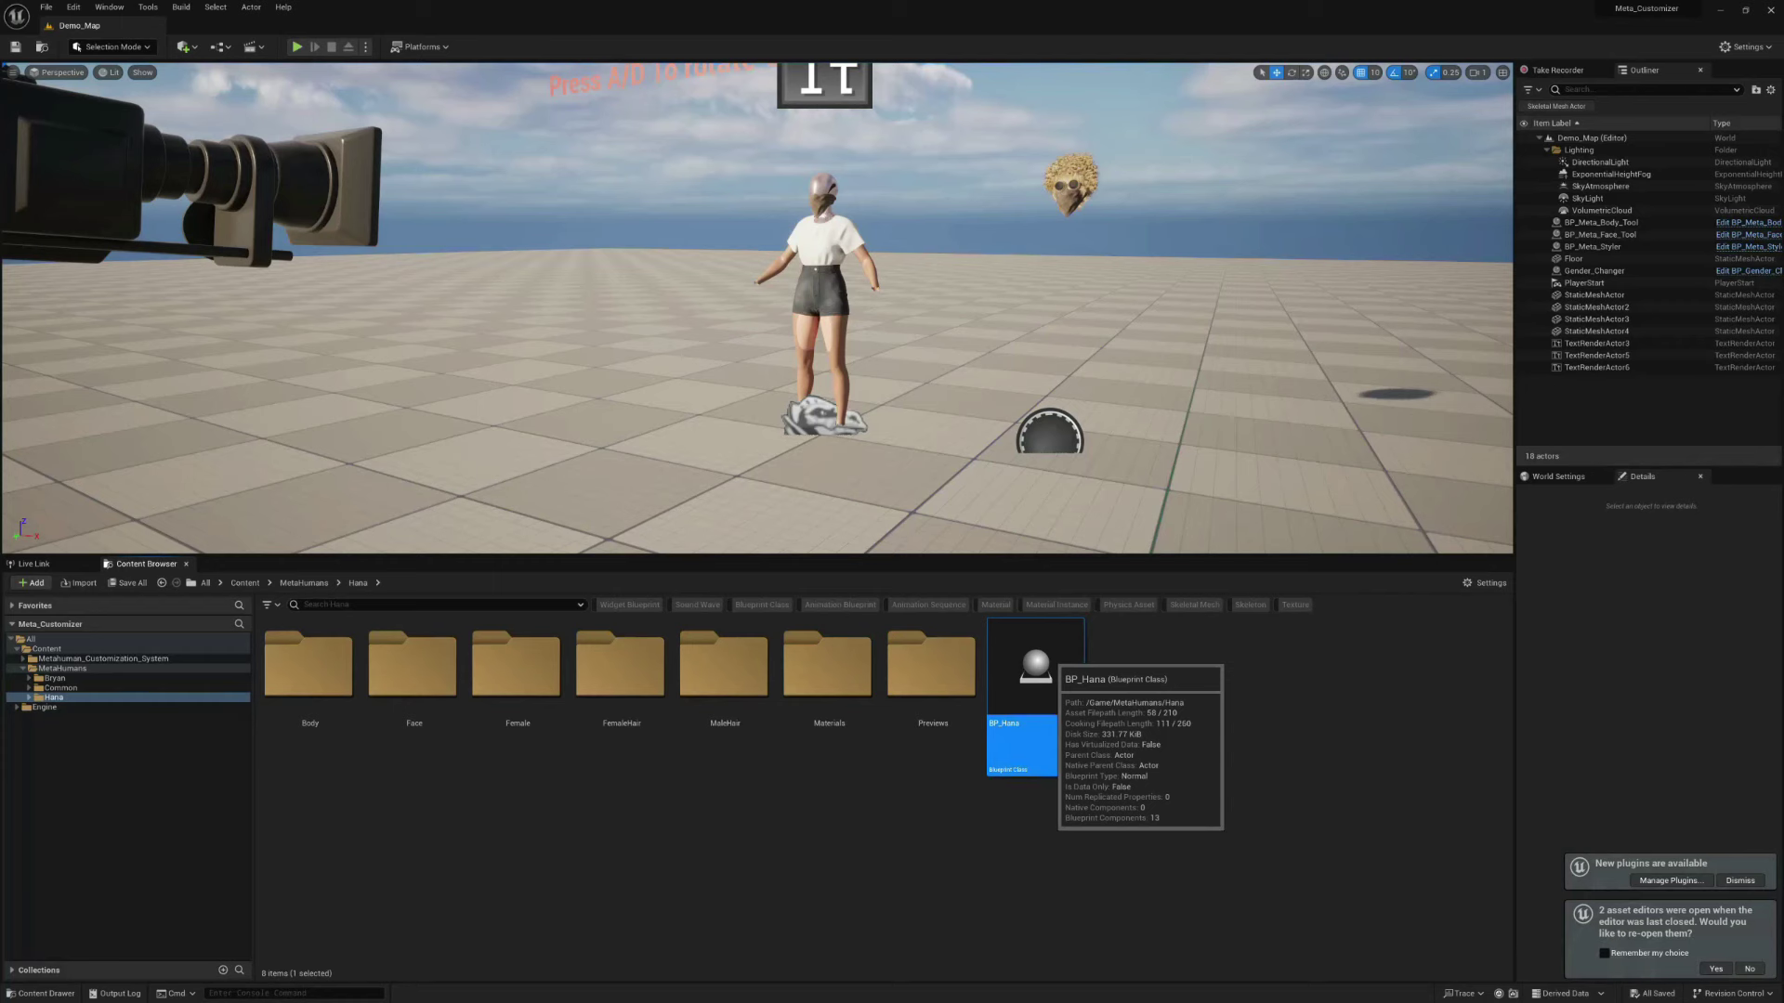
{"action": "double_click", "coordinate": [1034, 664]}
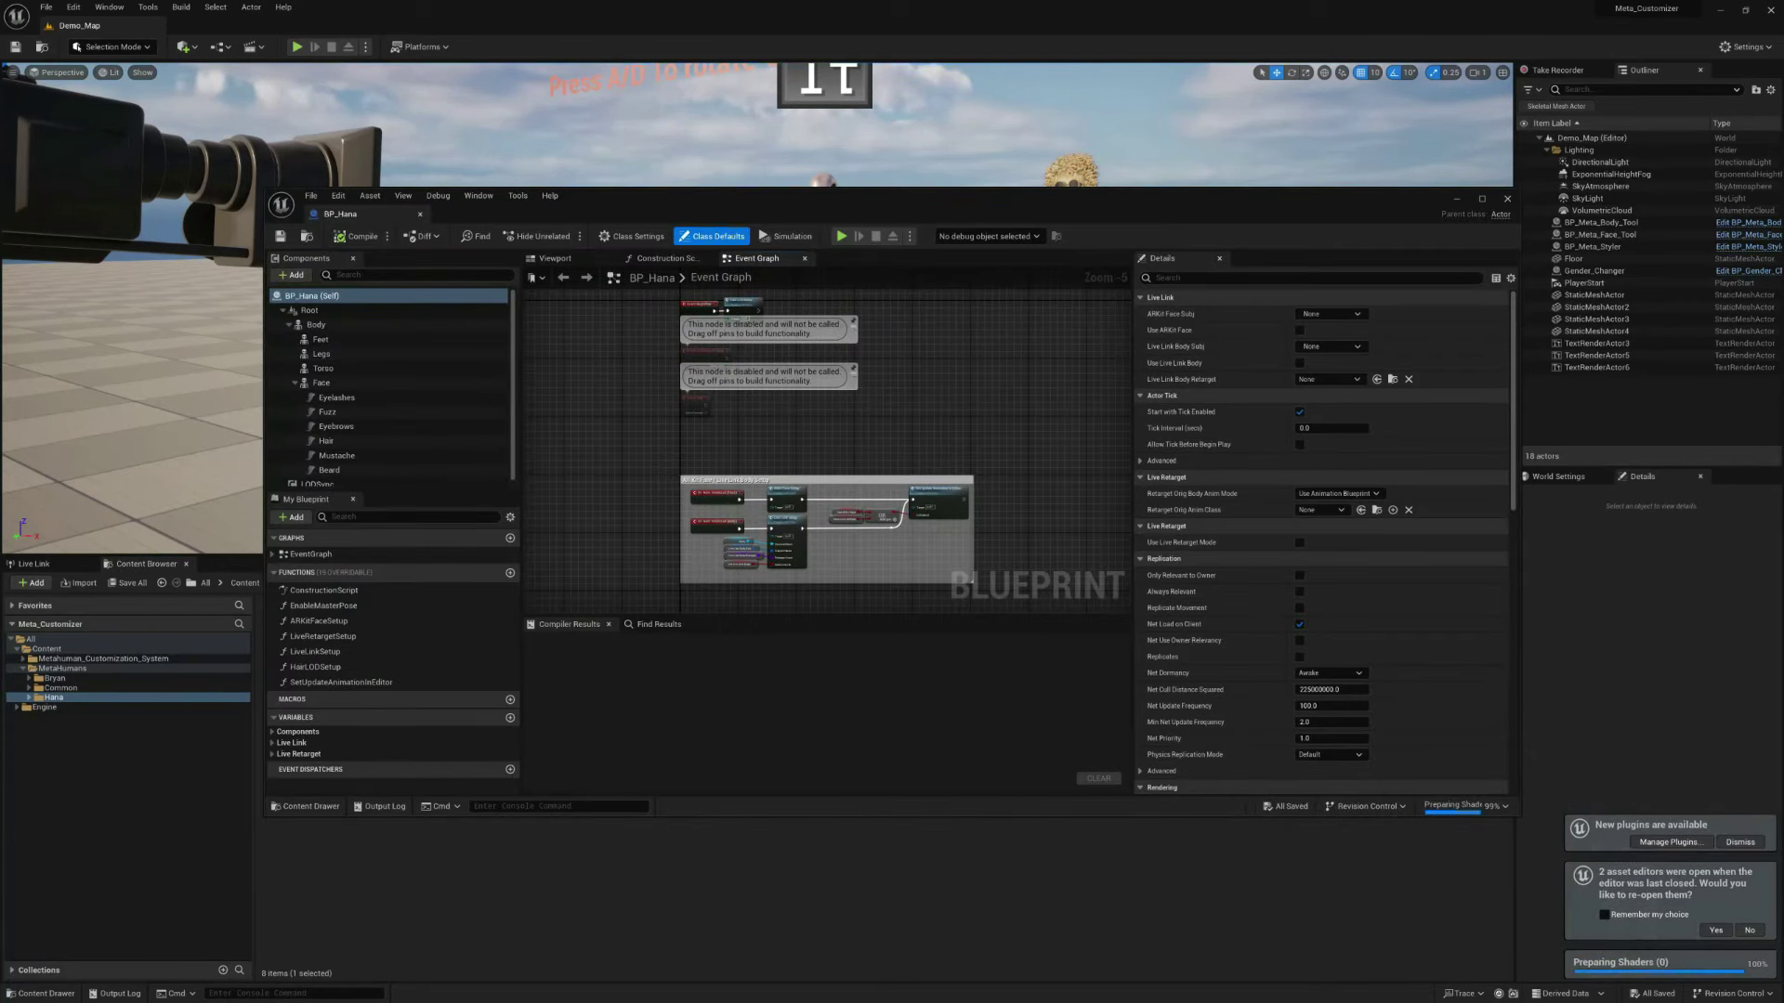
{"action": "left_click", "coordinate": [1739, 843]}
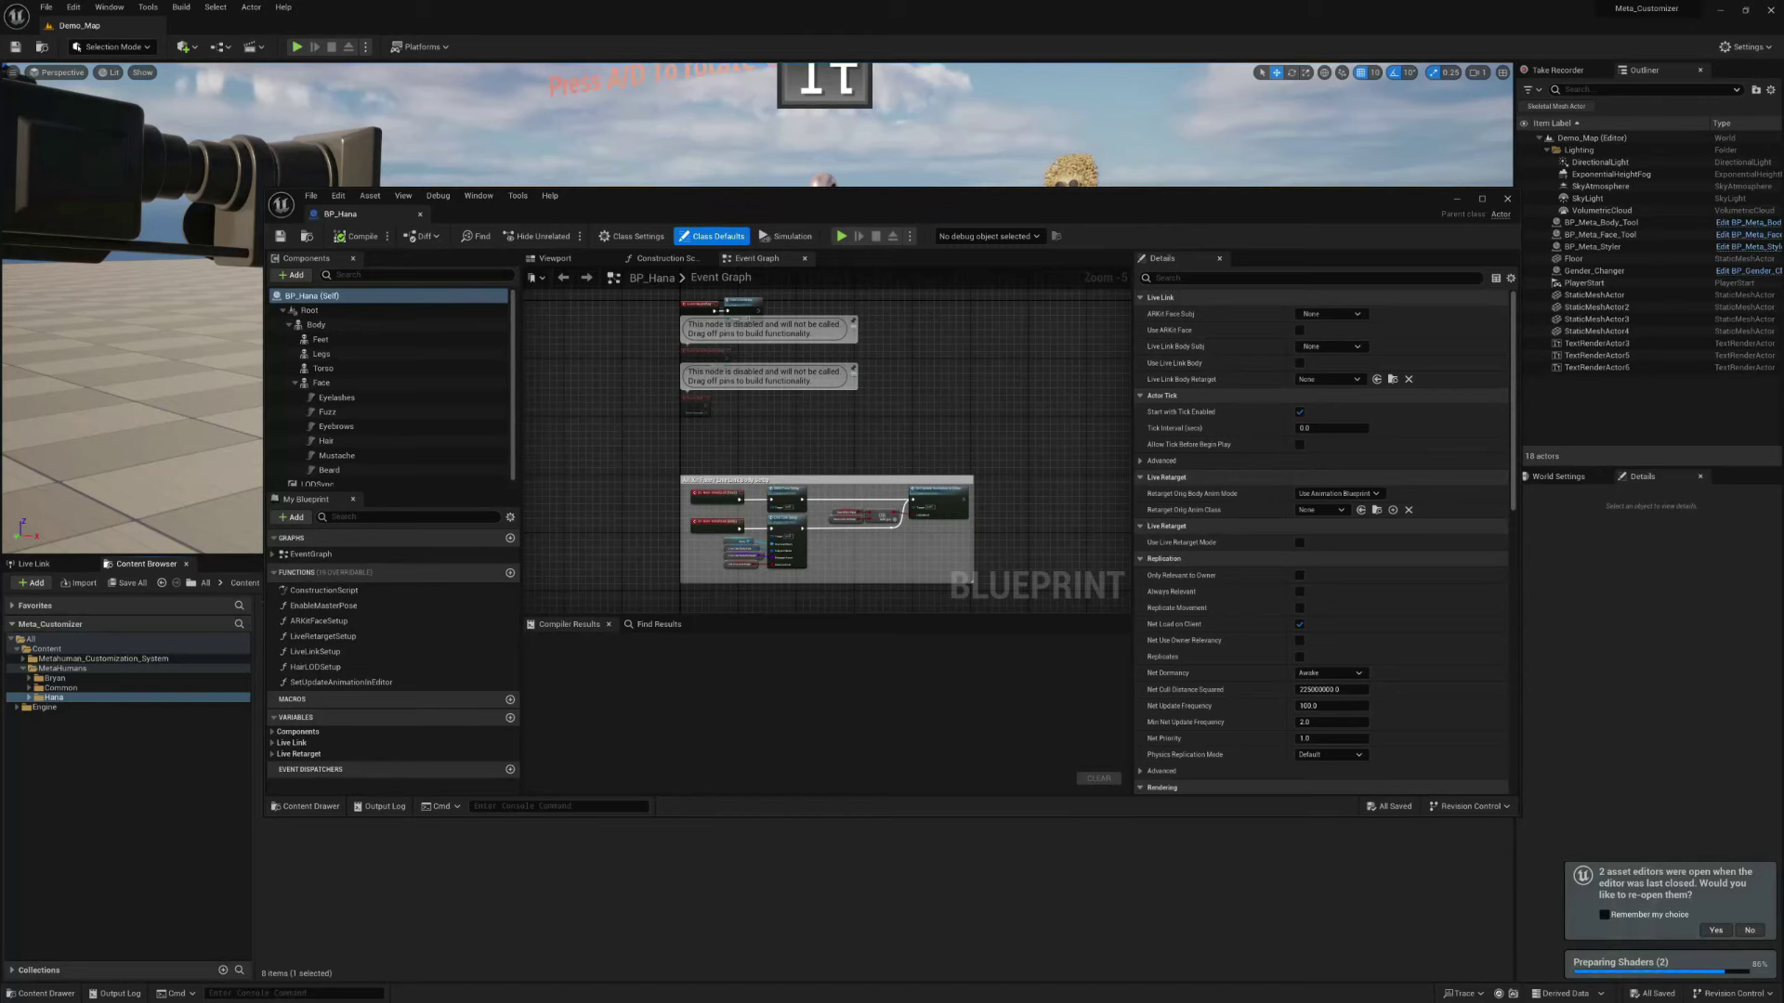
{"action": "left_click", "coordinate": [1750, 930]}
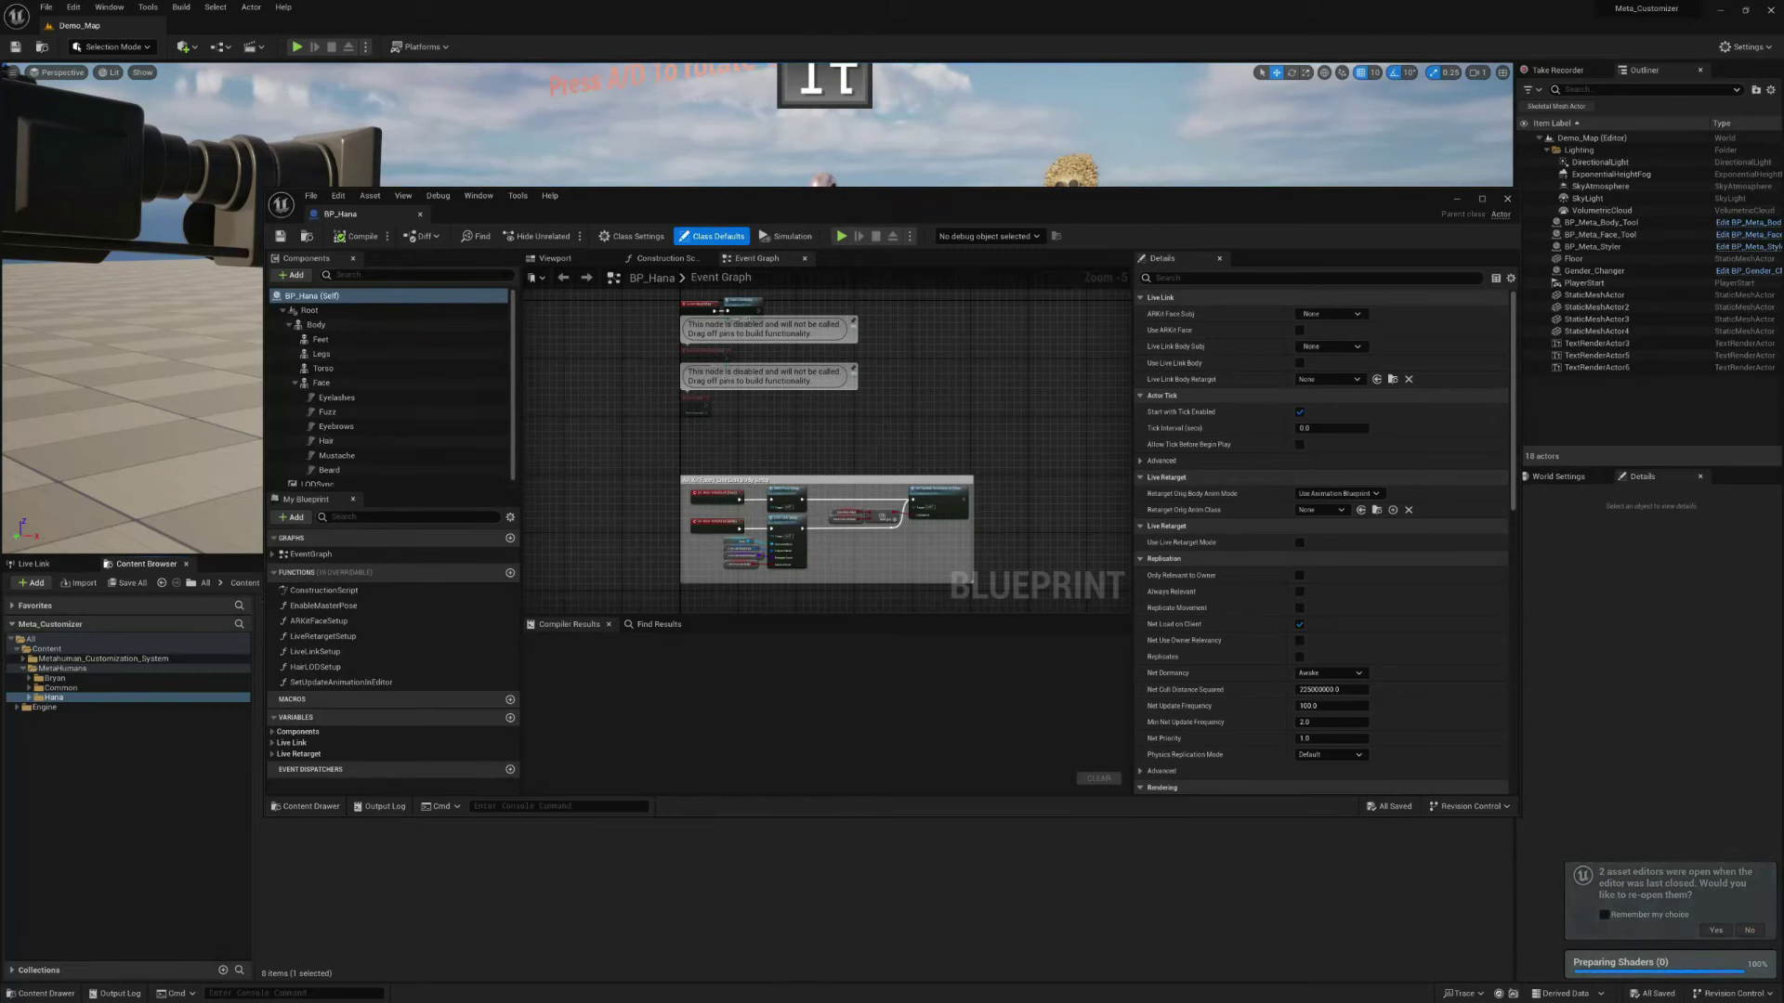
{"action": "left_click_drag", "start_coordinate": [818, 199], "coordinate": [933, 433]}
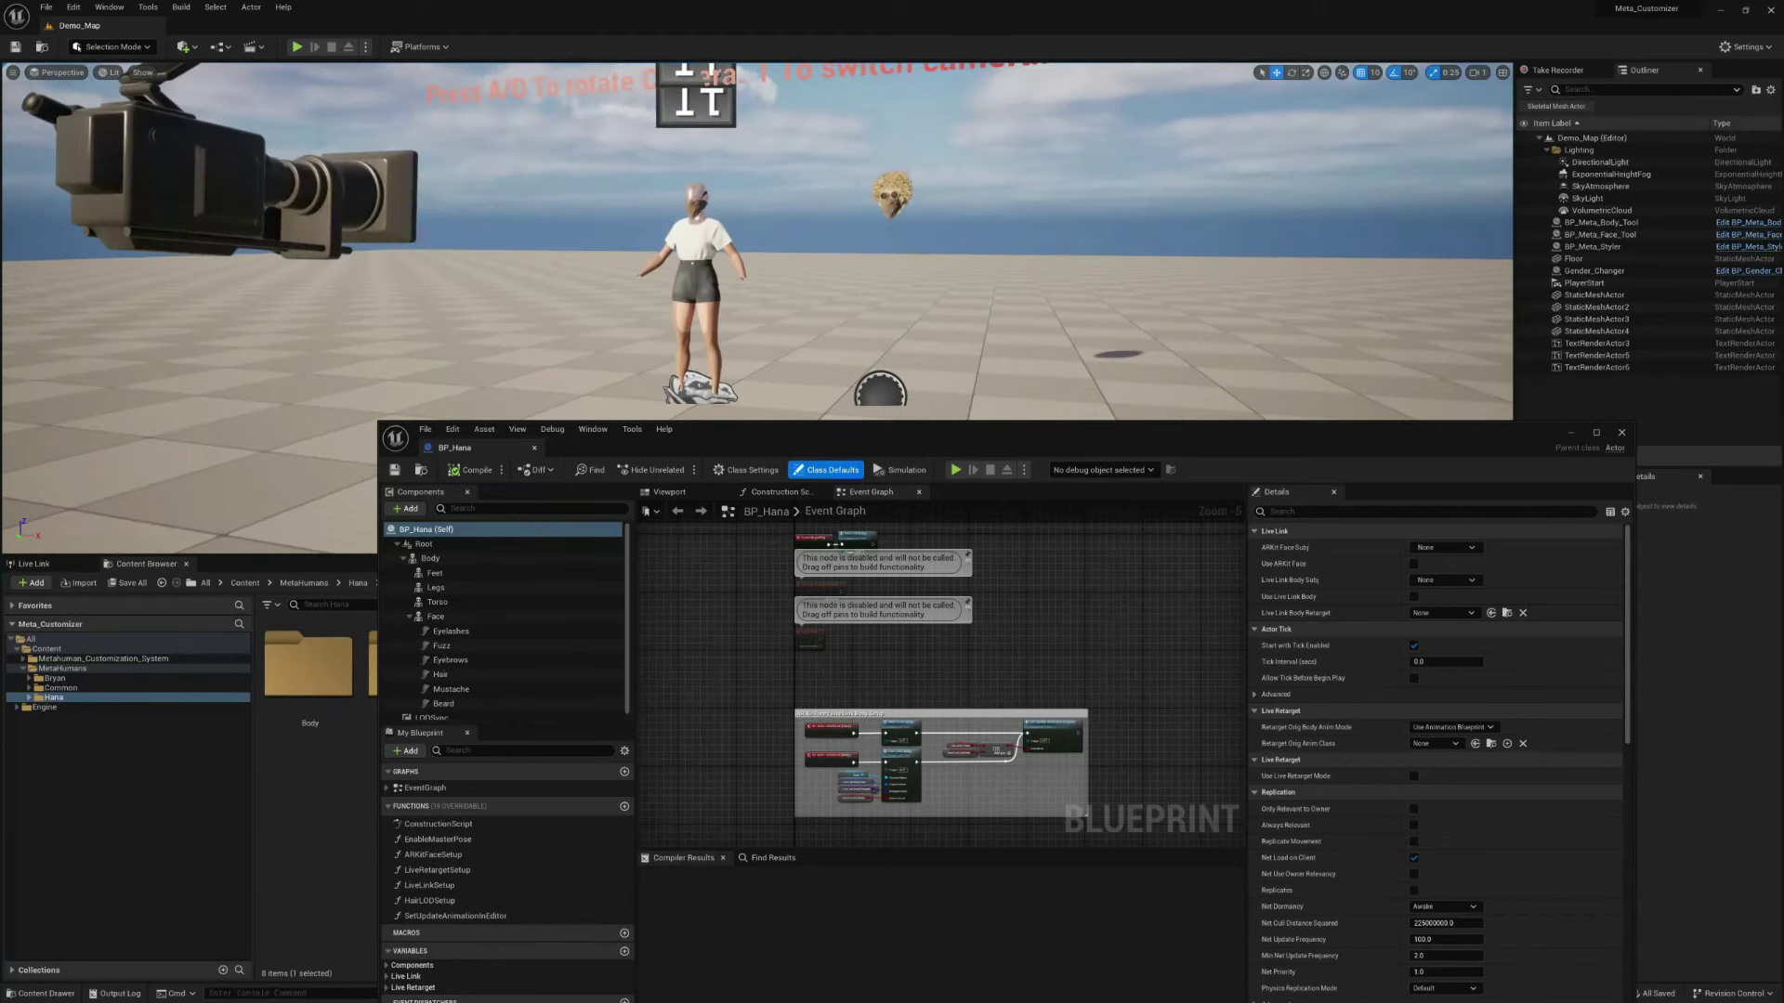
{"action": "left_click_drag", "start_coordinate": [1021, 433], "coordinate": [565, 516]}
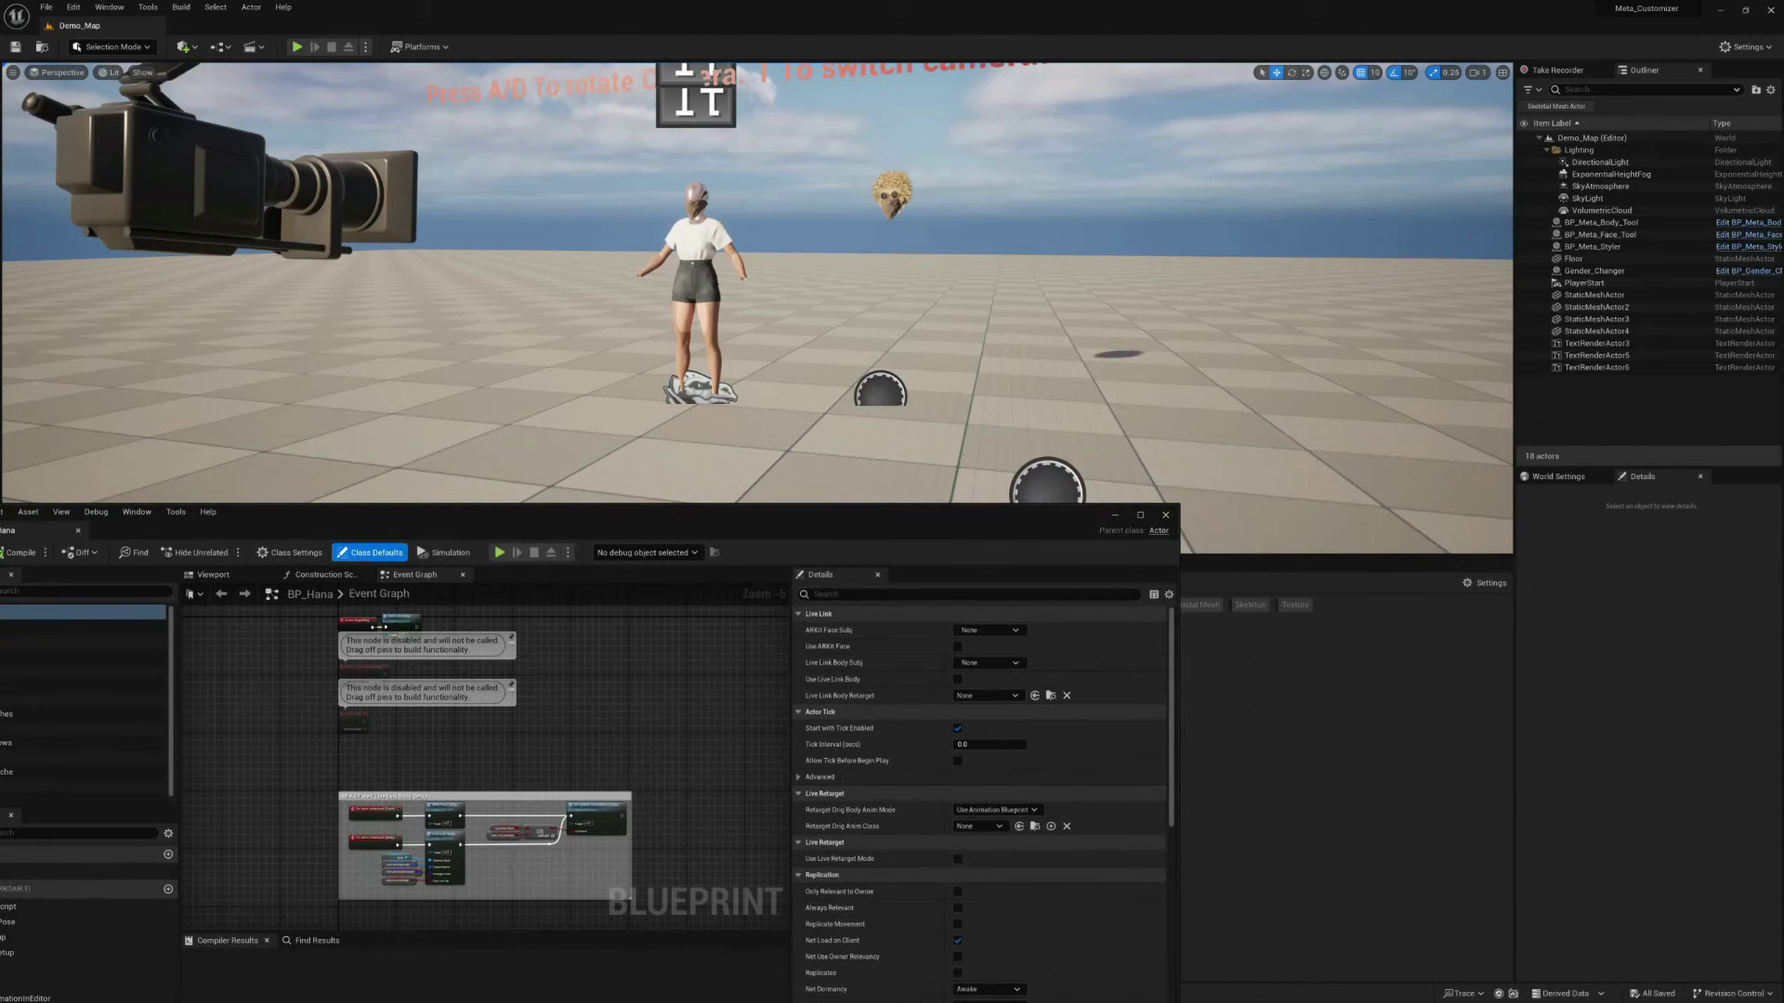
Open the BP_Meta_Styler blueprint and set Female Metahuman to BP_Hana on the BP_Meta_Styler actor in the level
{"action": "left_click", "coordinate": [1592, 247]}
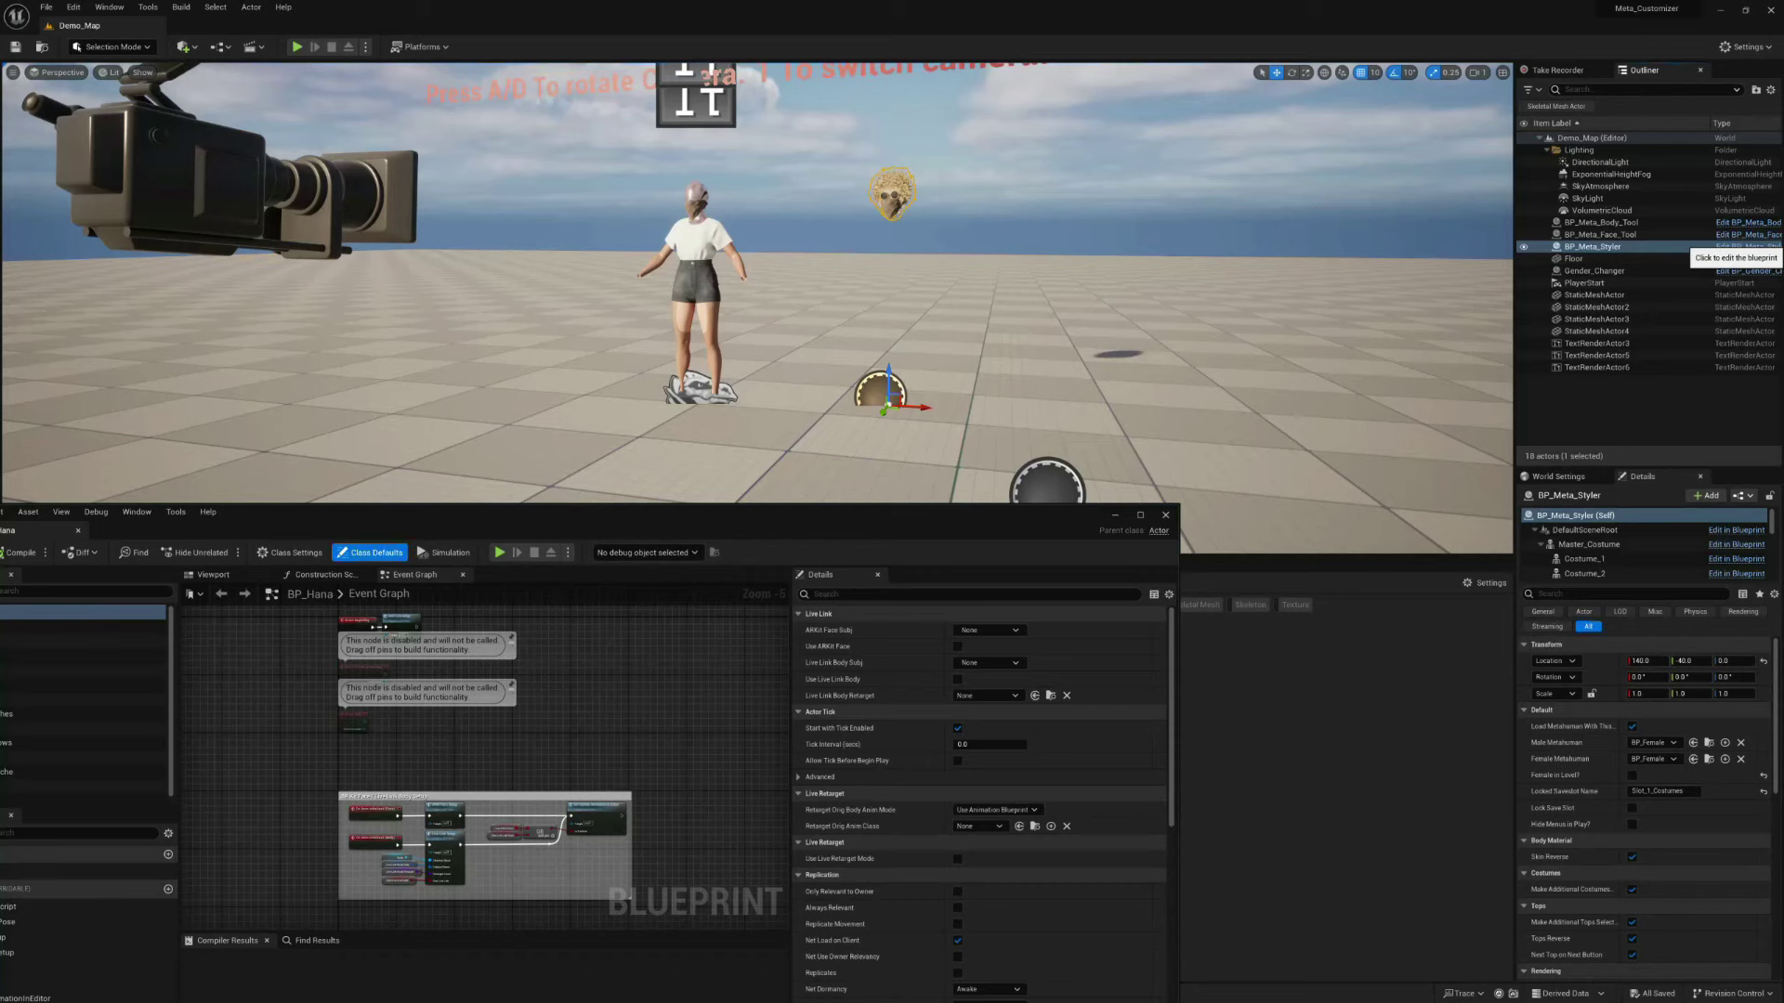
{"action": "left_click", "coordinate": [1746, 246]}
{"action": "left_click_drag", "start_coordinate": [575, 518], "coordinate": [719, 849]}
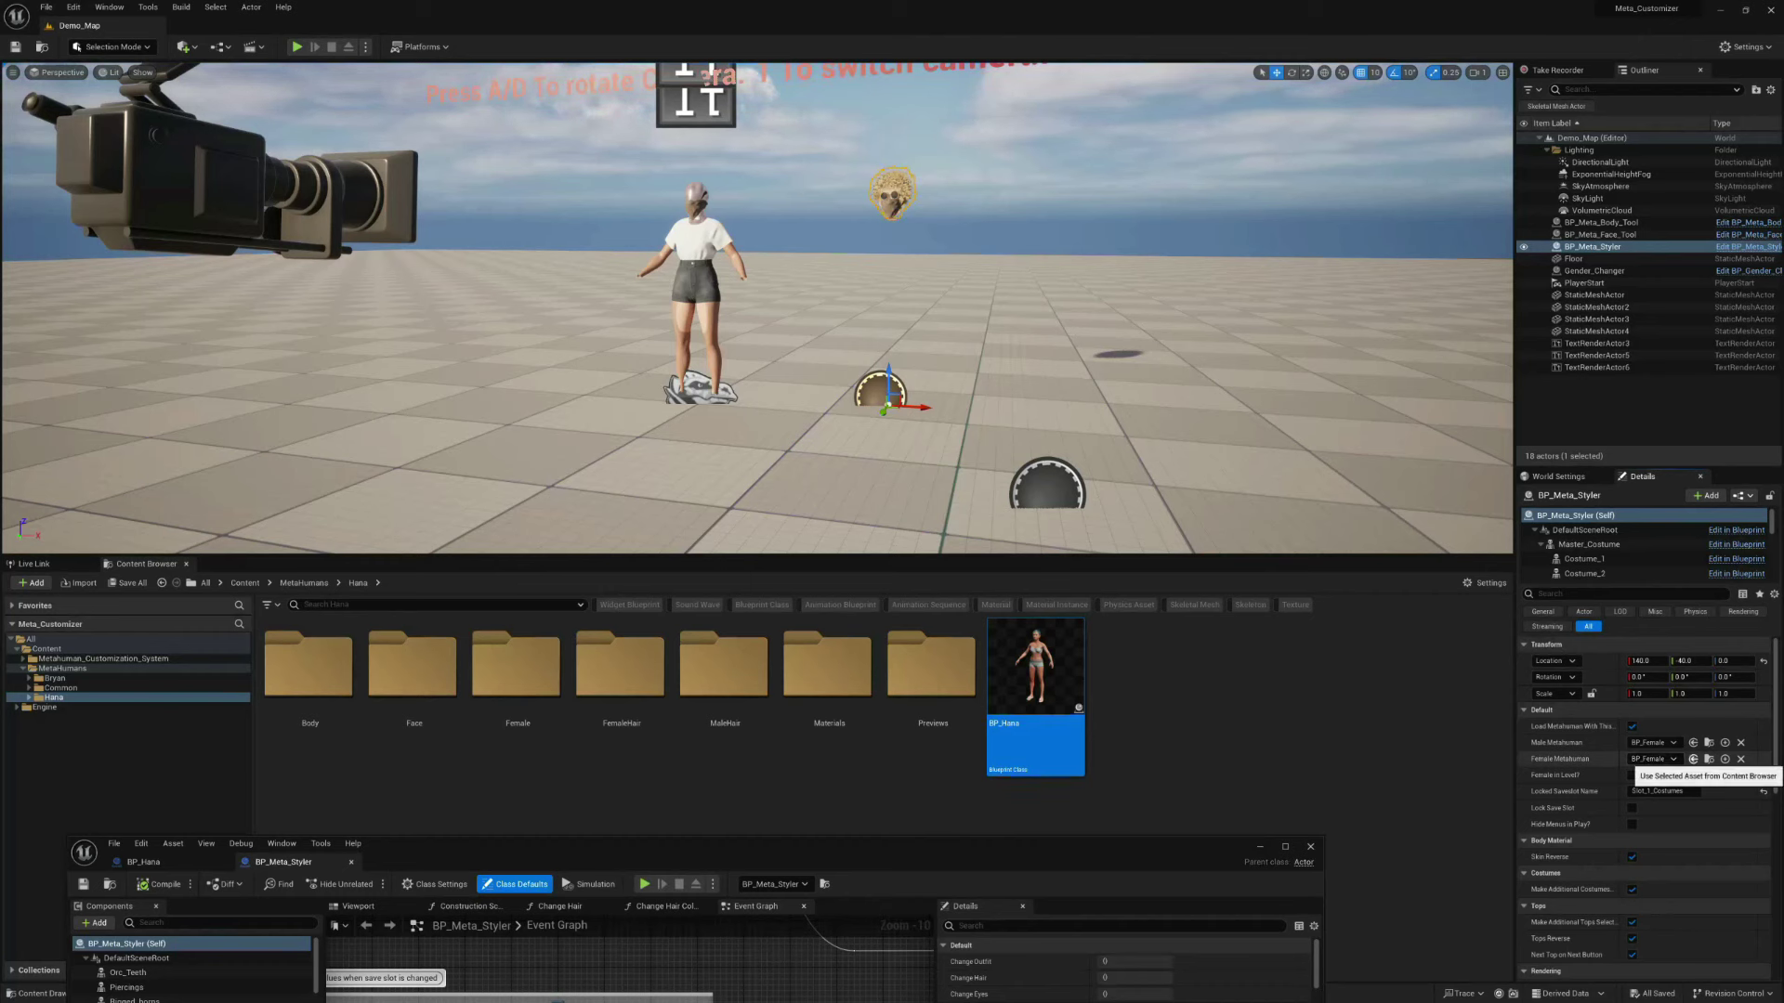
{"action": "mouse_move", "coordinate": [1022, 692]}
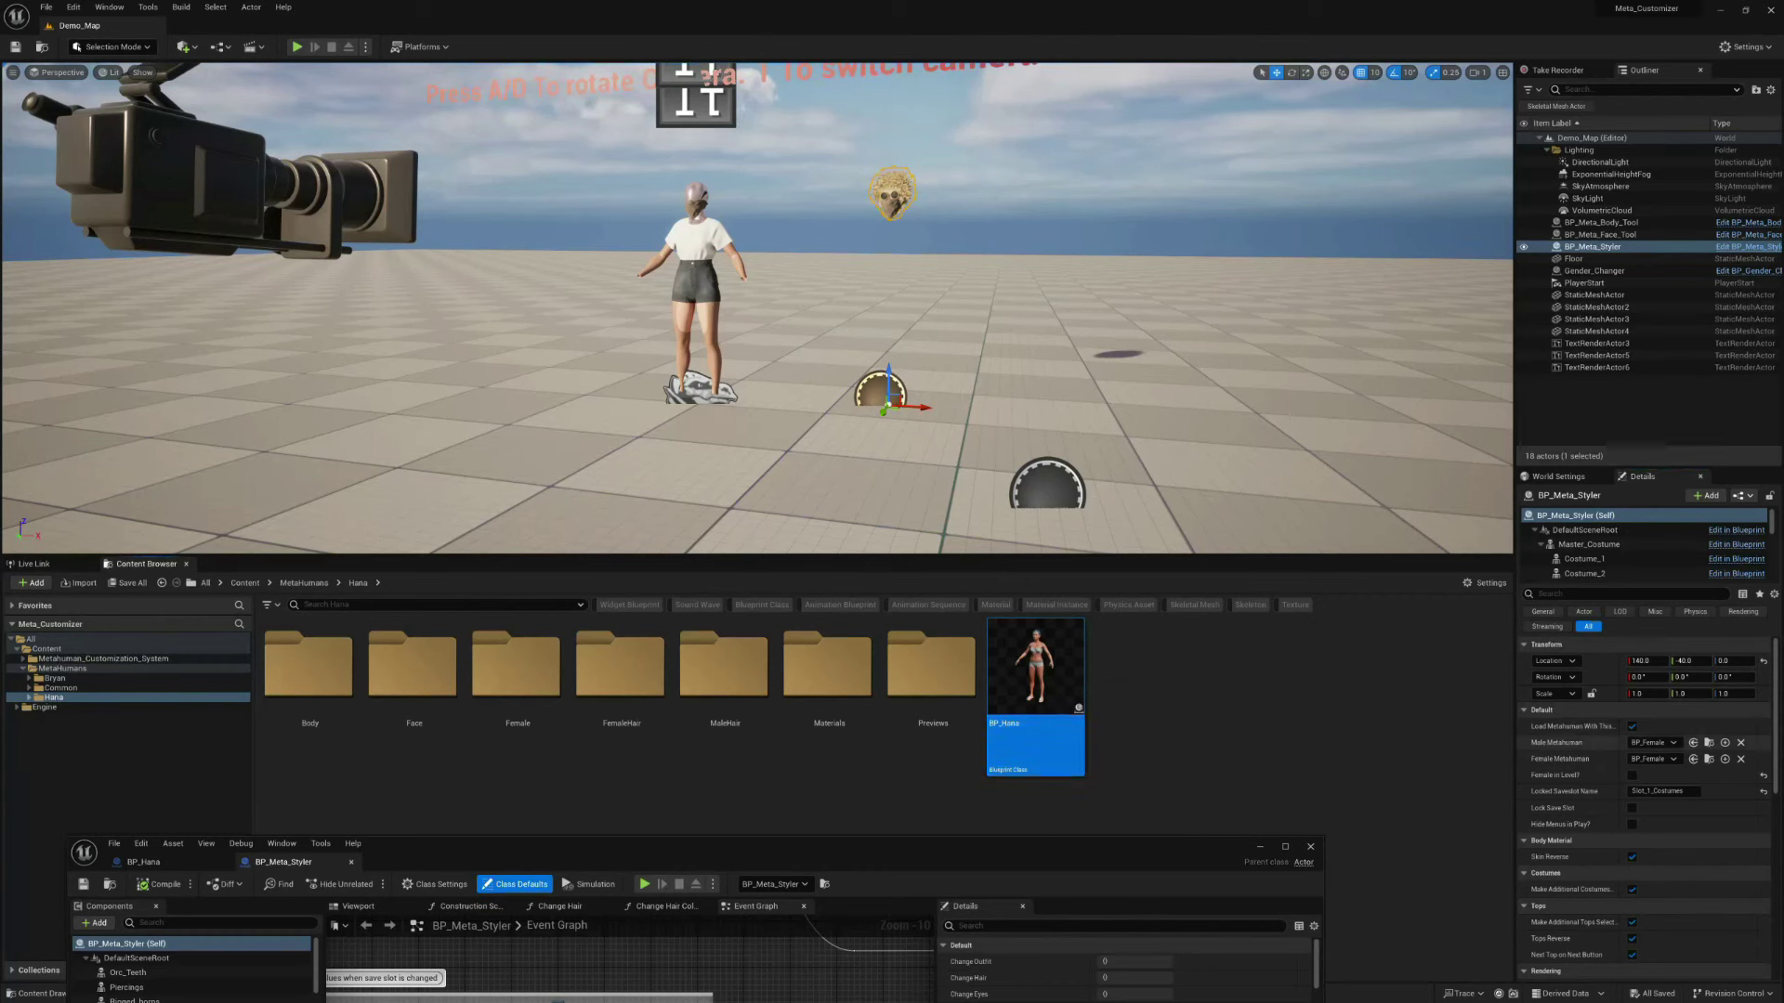
{"action": "left_click", "coordinate": [1693, 759]}
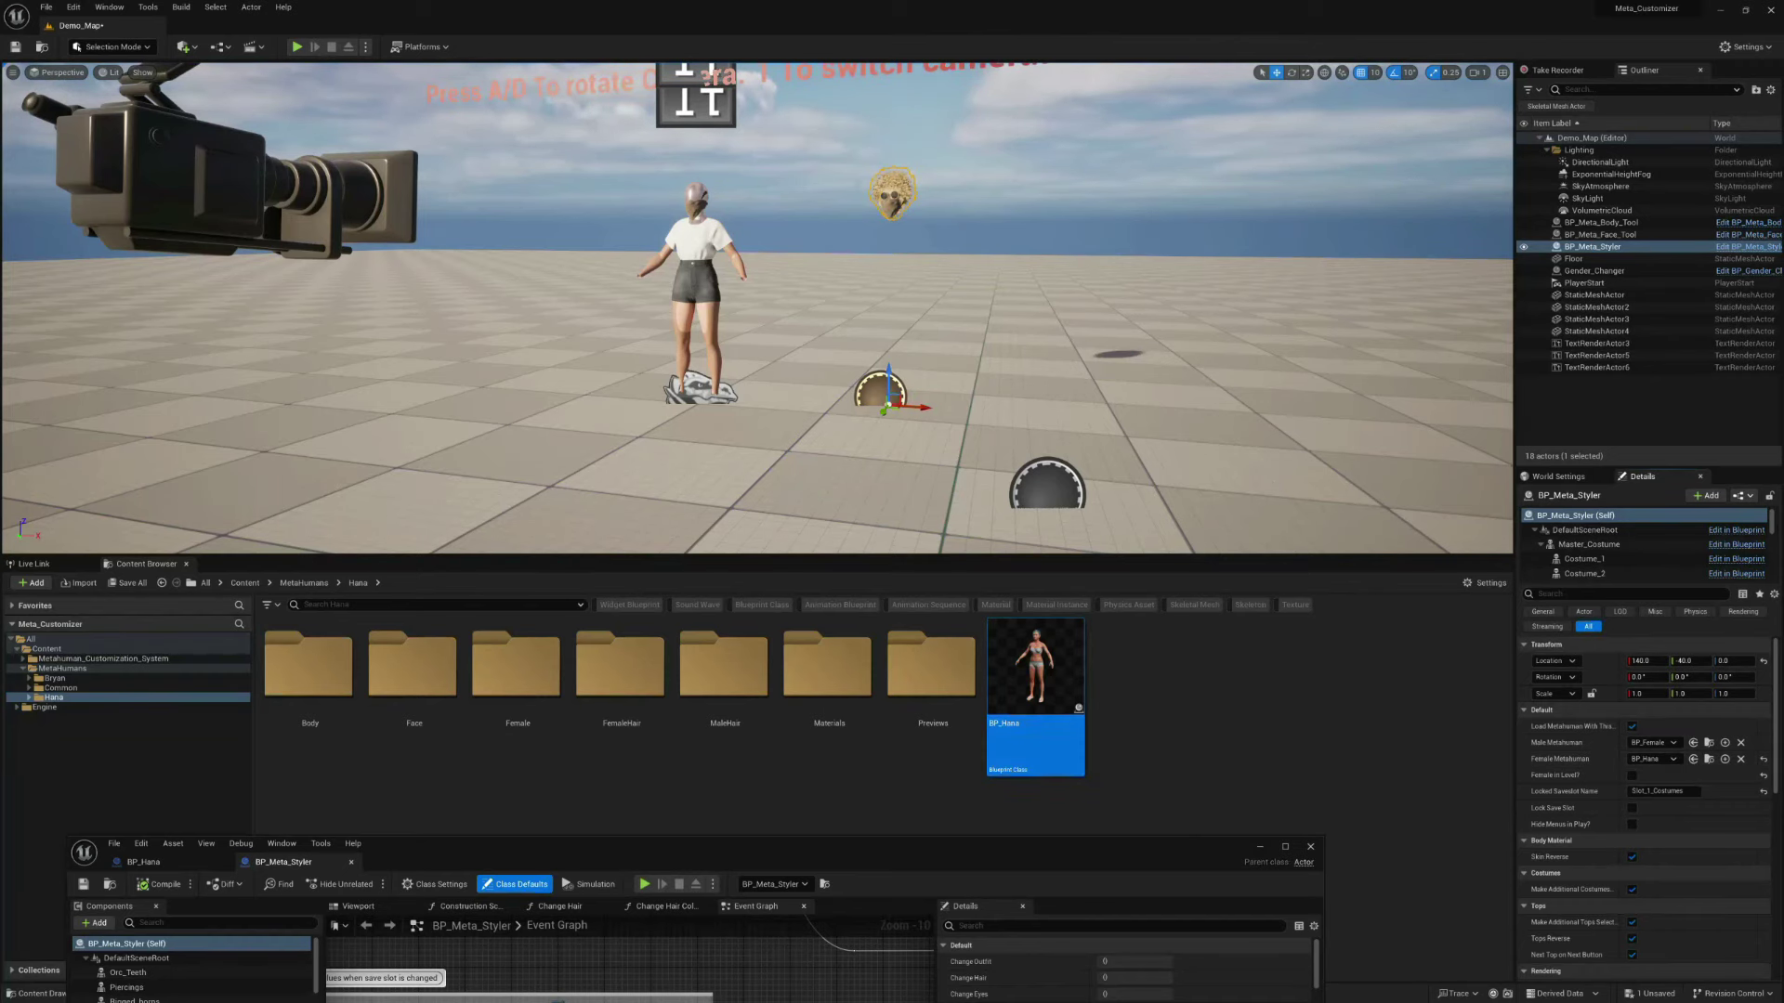
Find the metahuman variables in the BP_Meta_Styler blueprint and set the default value of Female_Metahuman to BP_Hana
{"action": "left_click_drag", "start_coordinate": [599, 854], "coordinate": [734, 297]}
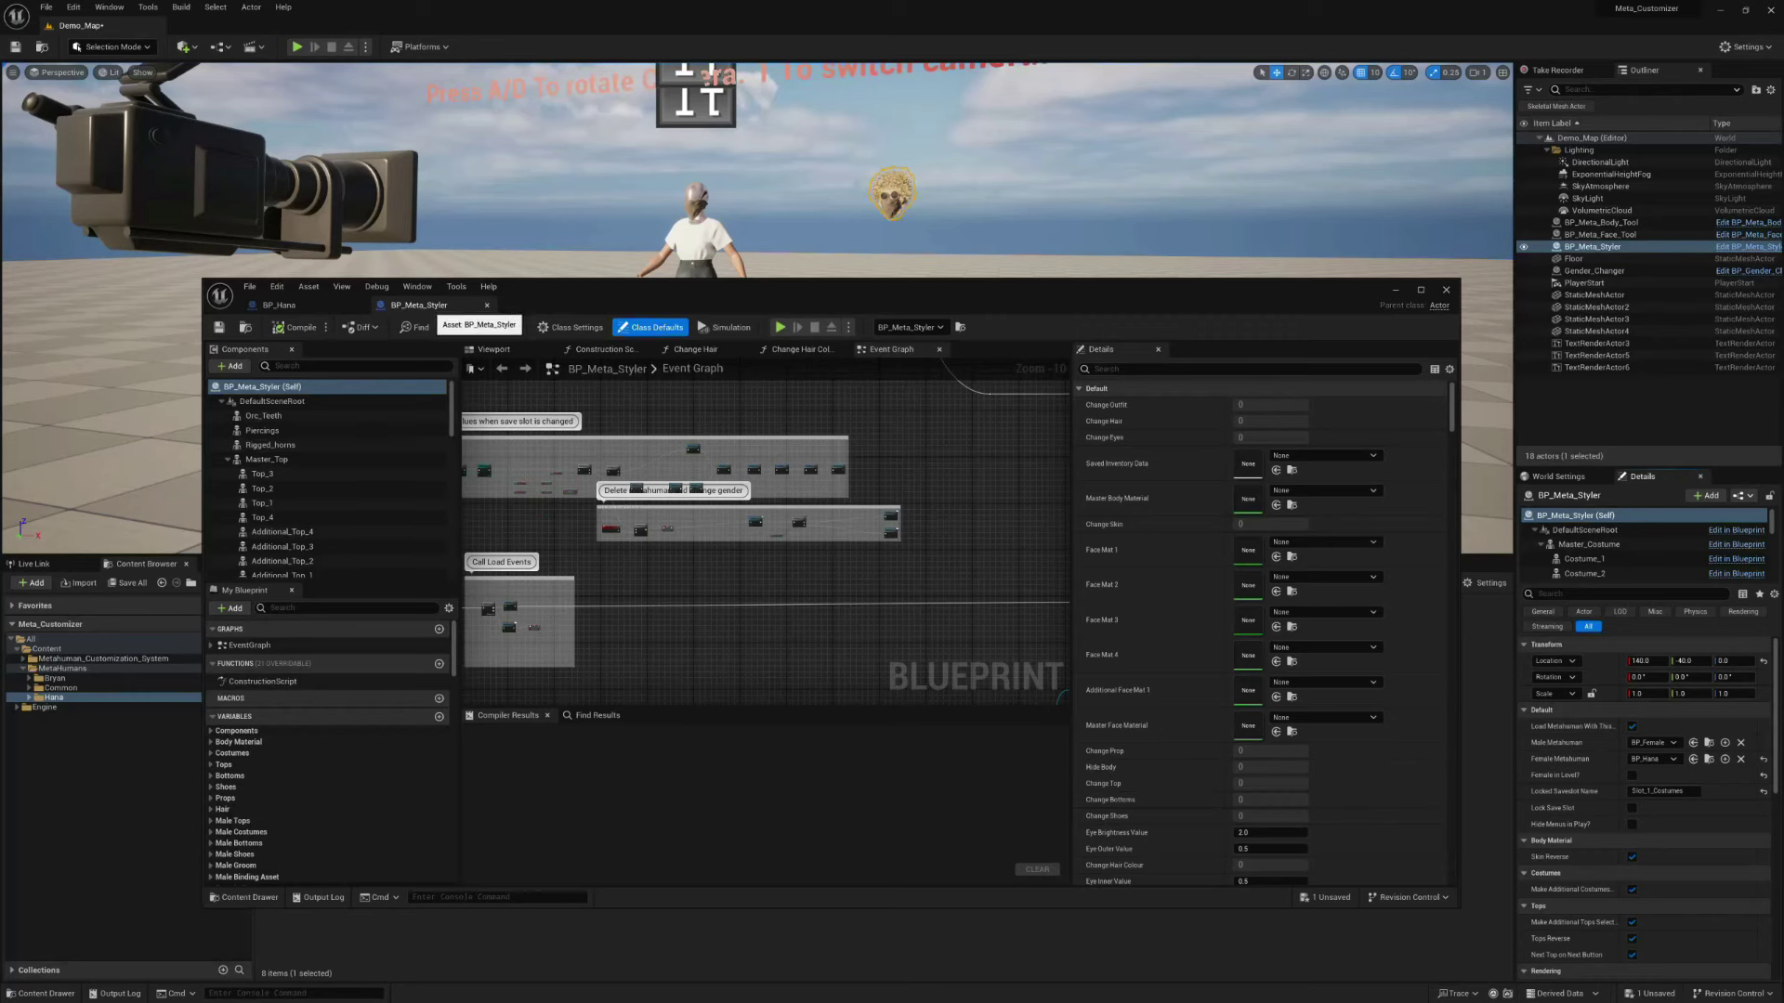
{"action": "left_click", "coordinate": [297, 609]}
{"action": "type", "text": "metahuman"}
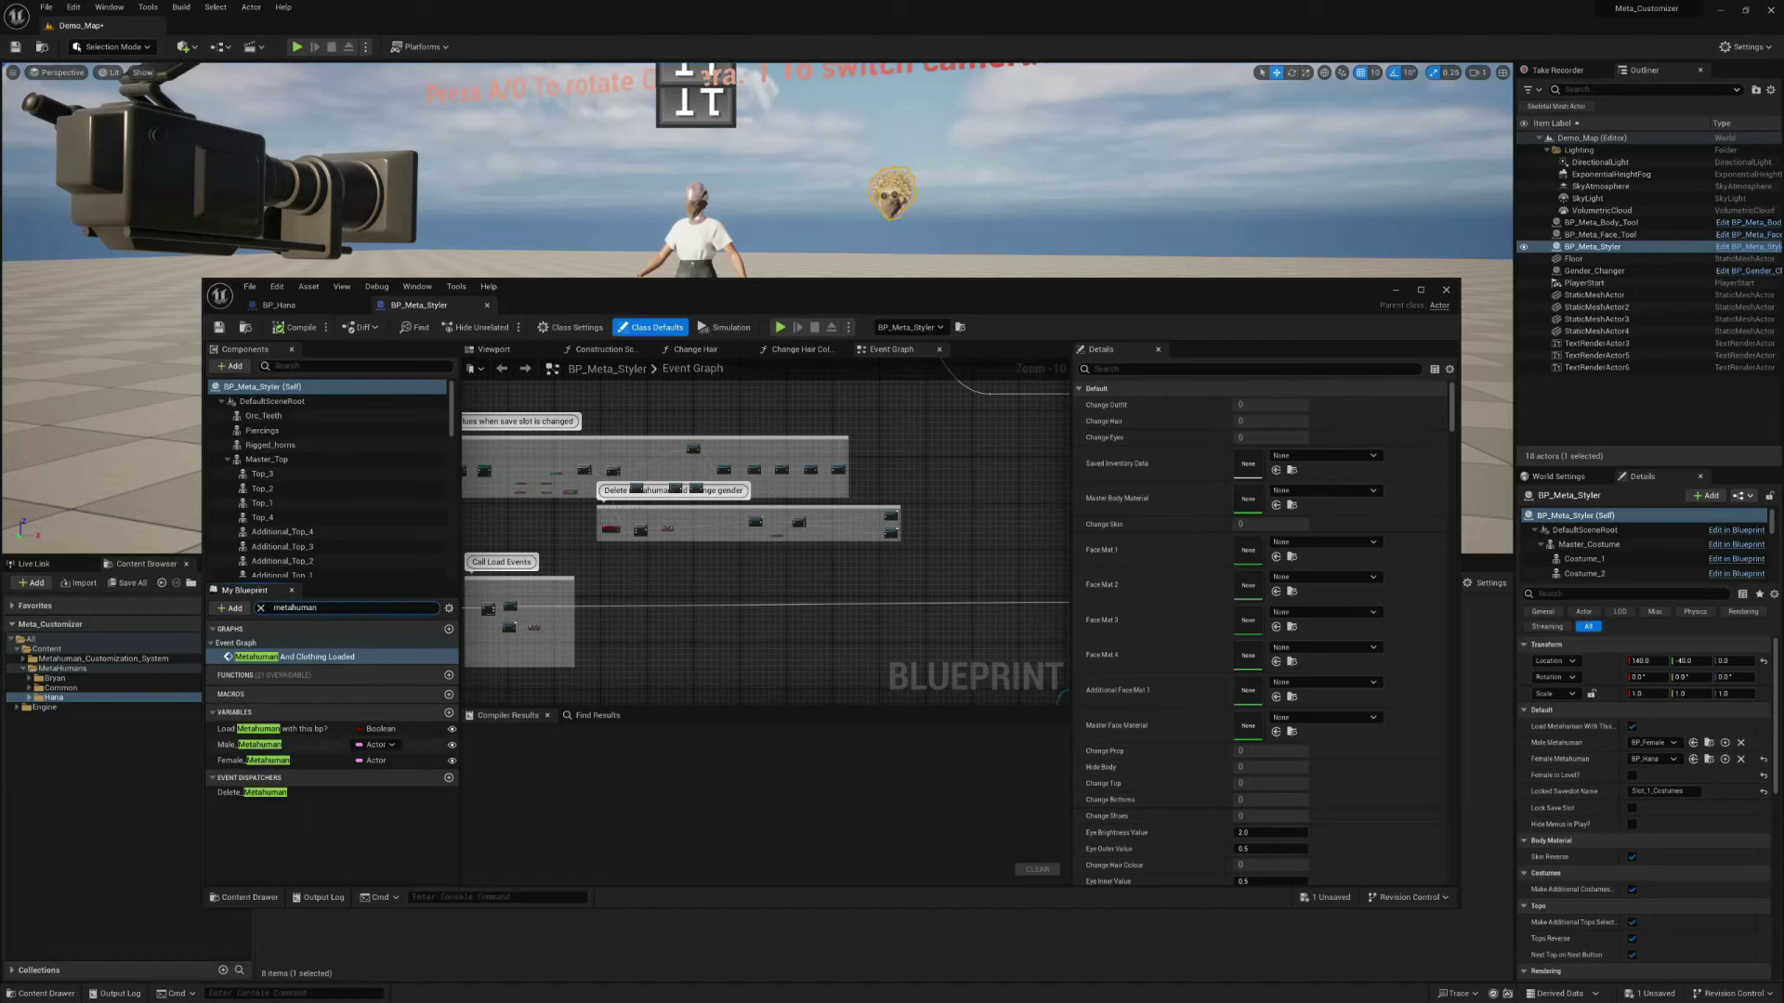
{"action": "left_click", "coordinate": [253, 760]}
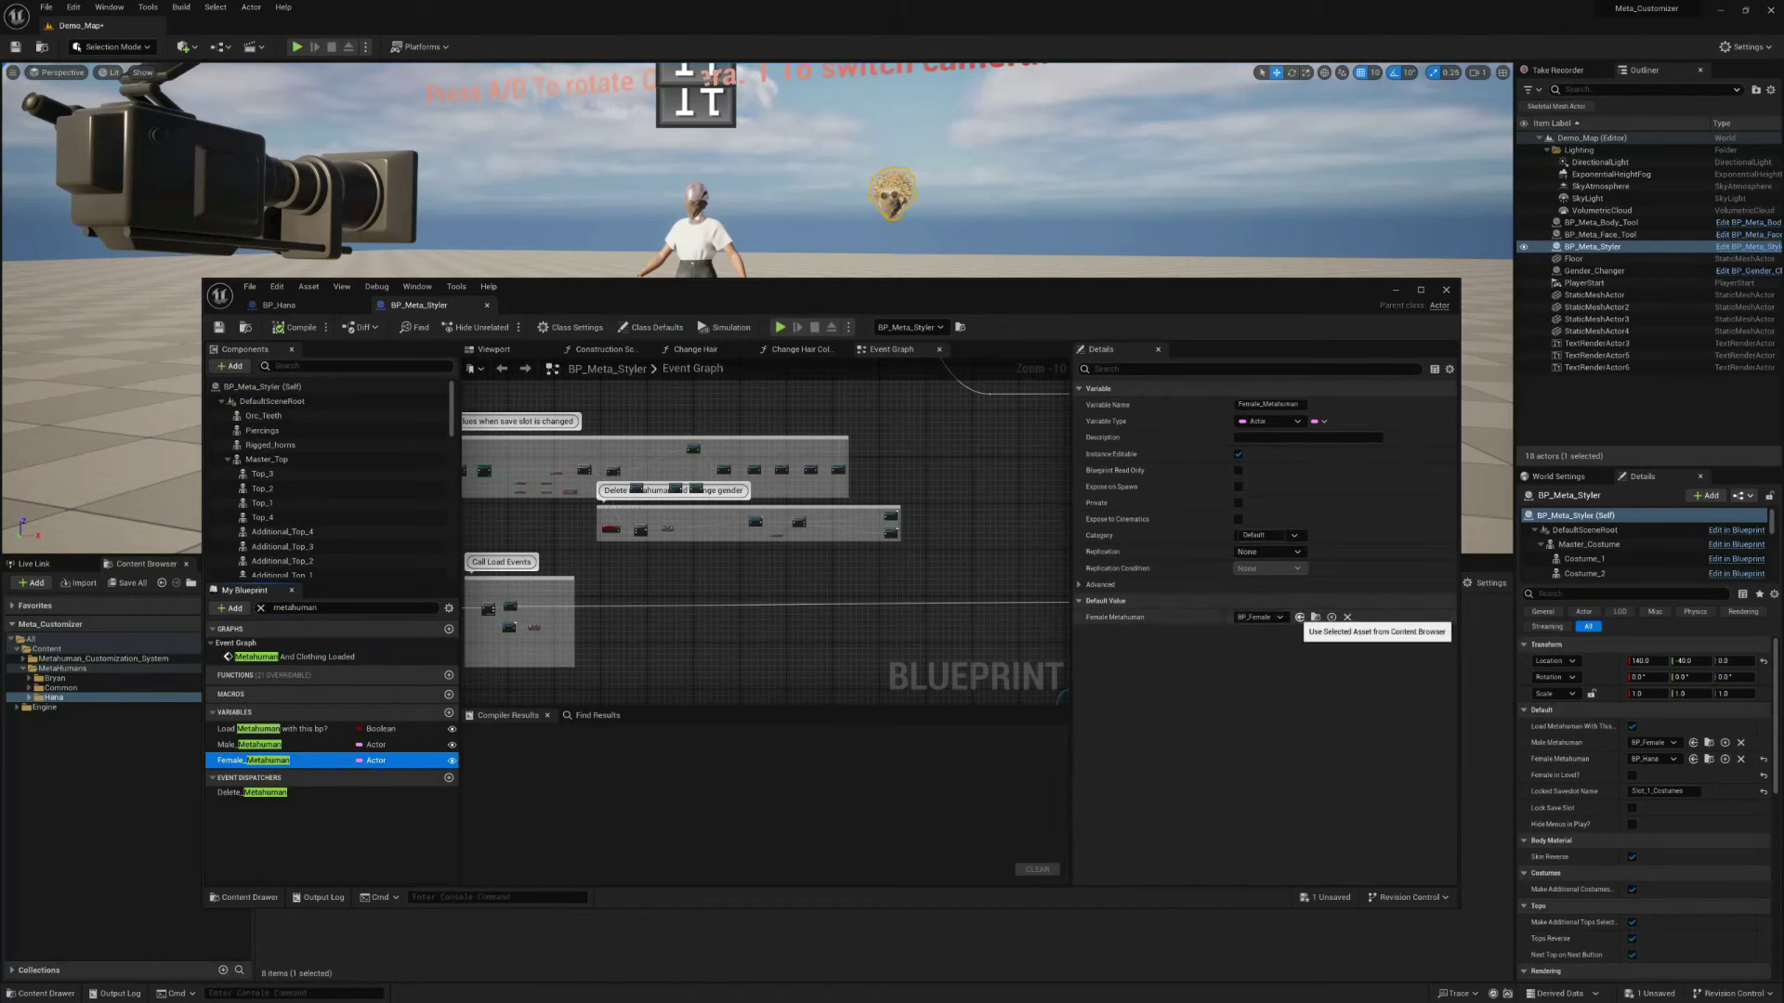
{"action": "left_click_drag", "start_coordinate": [1144, 308], "coordinate": [644, 337]}
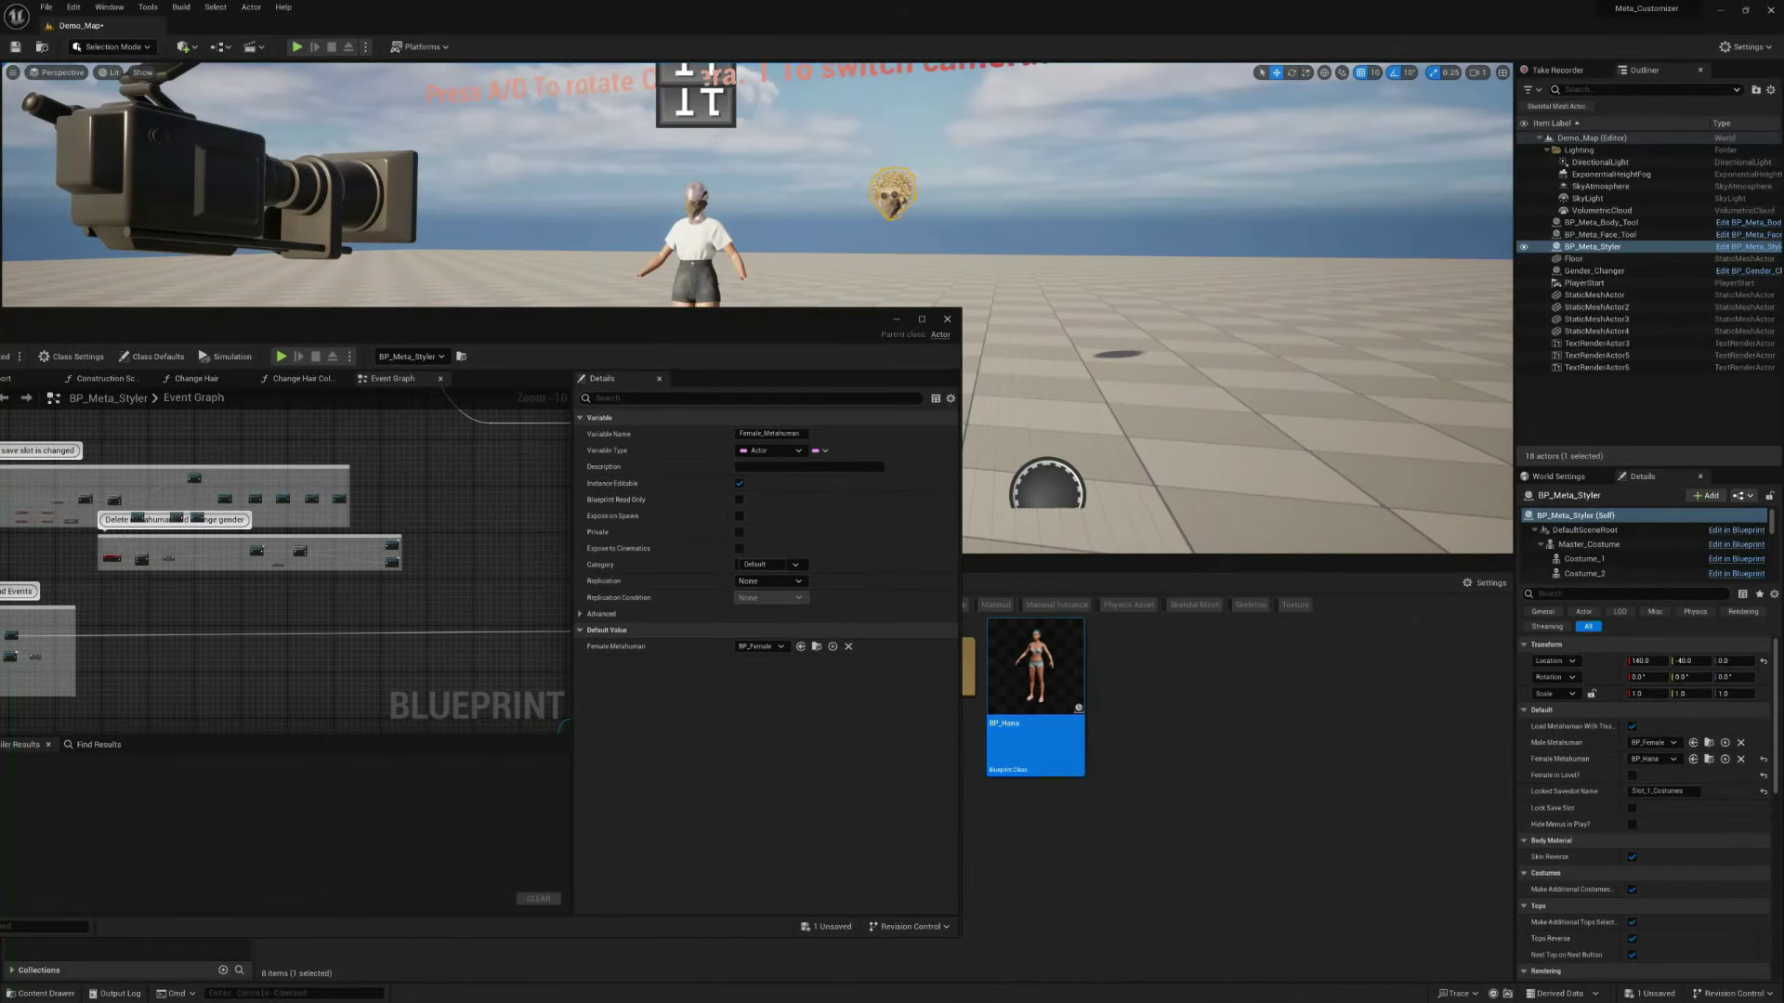
{"action": "left_click_drag", "start_coordinate": [378, 322], "coordinate": [878, 770]}
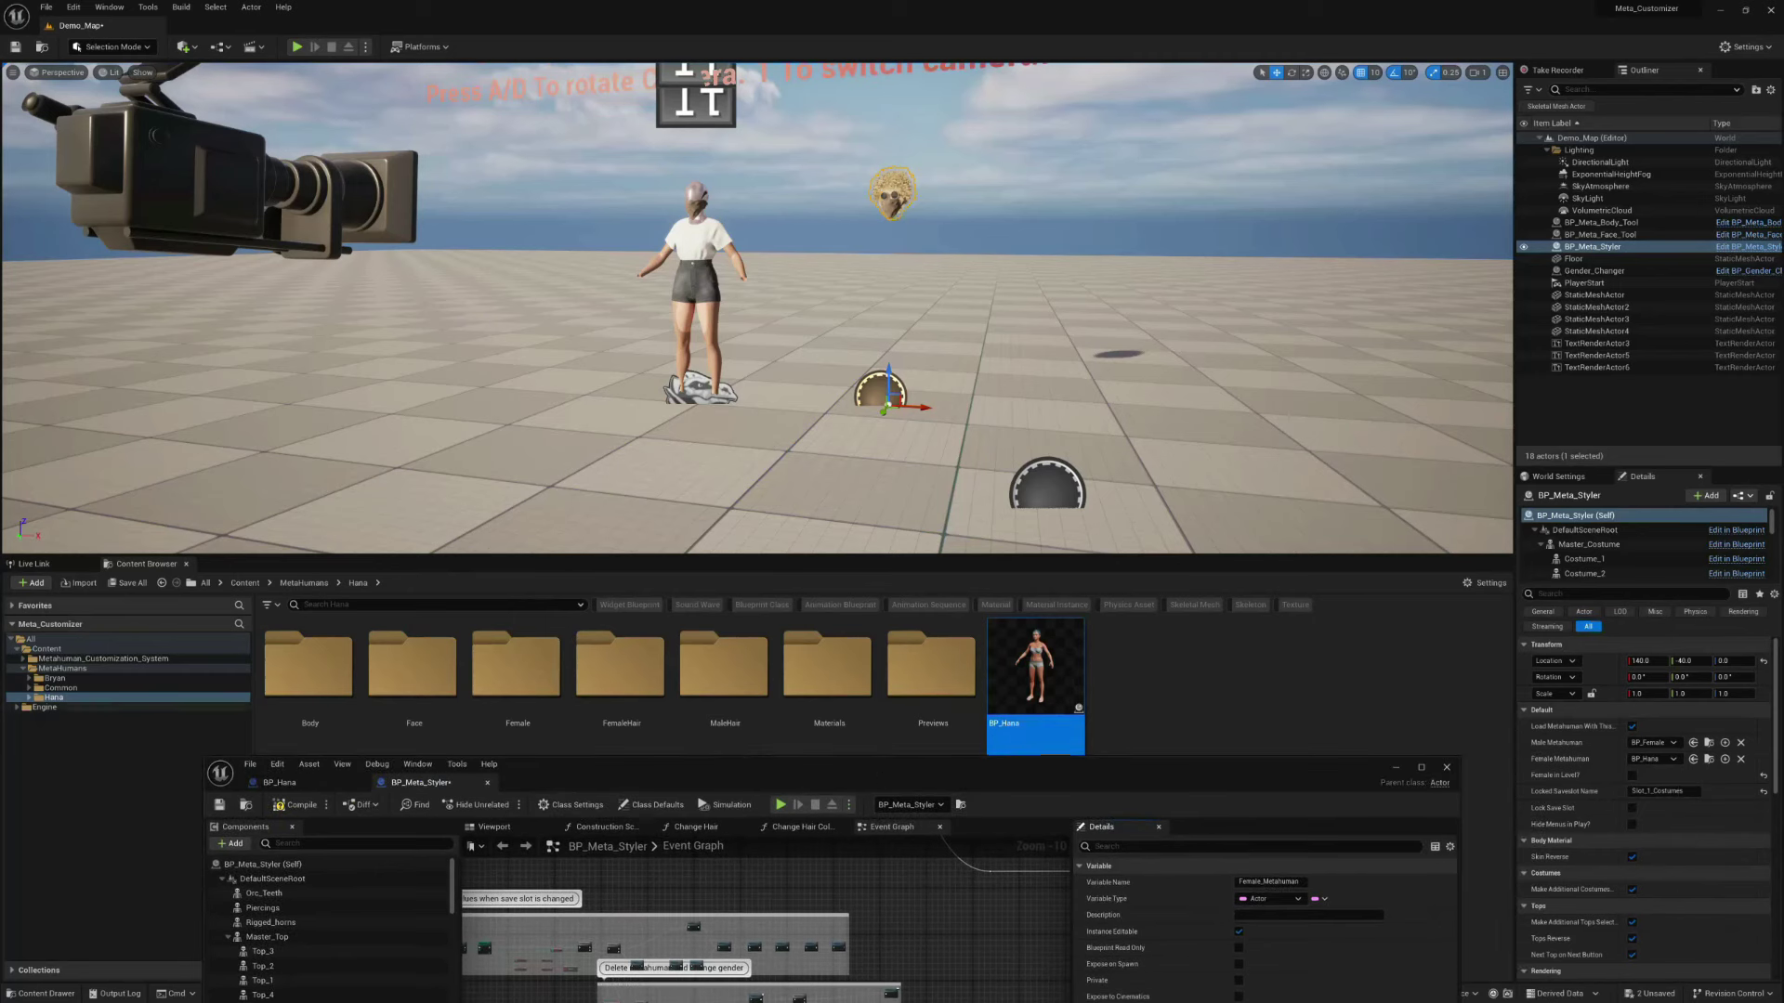
Select BP_Bryan in the MetaHumans/Bryan folder and assign it as the Male Metahuman of the BP_Meta_Styler actor
{"action": "left_click", "coordinate": [54, 678]}
{"action": "left_click", "coordinate": [1139, 679]}
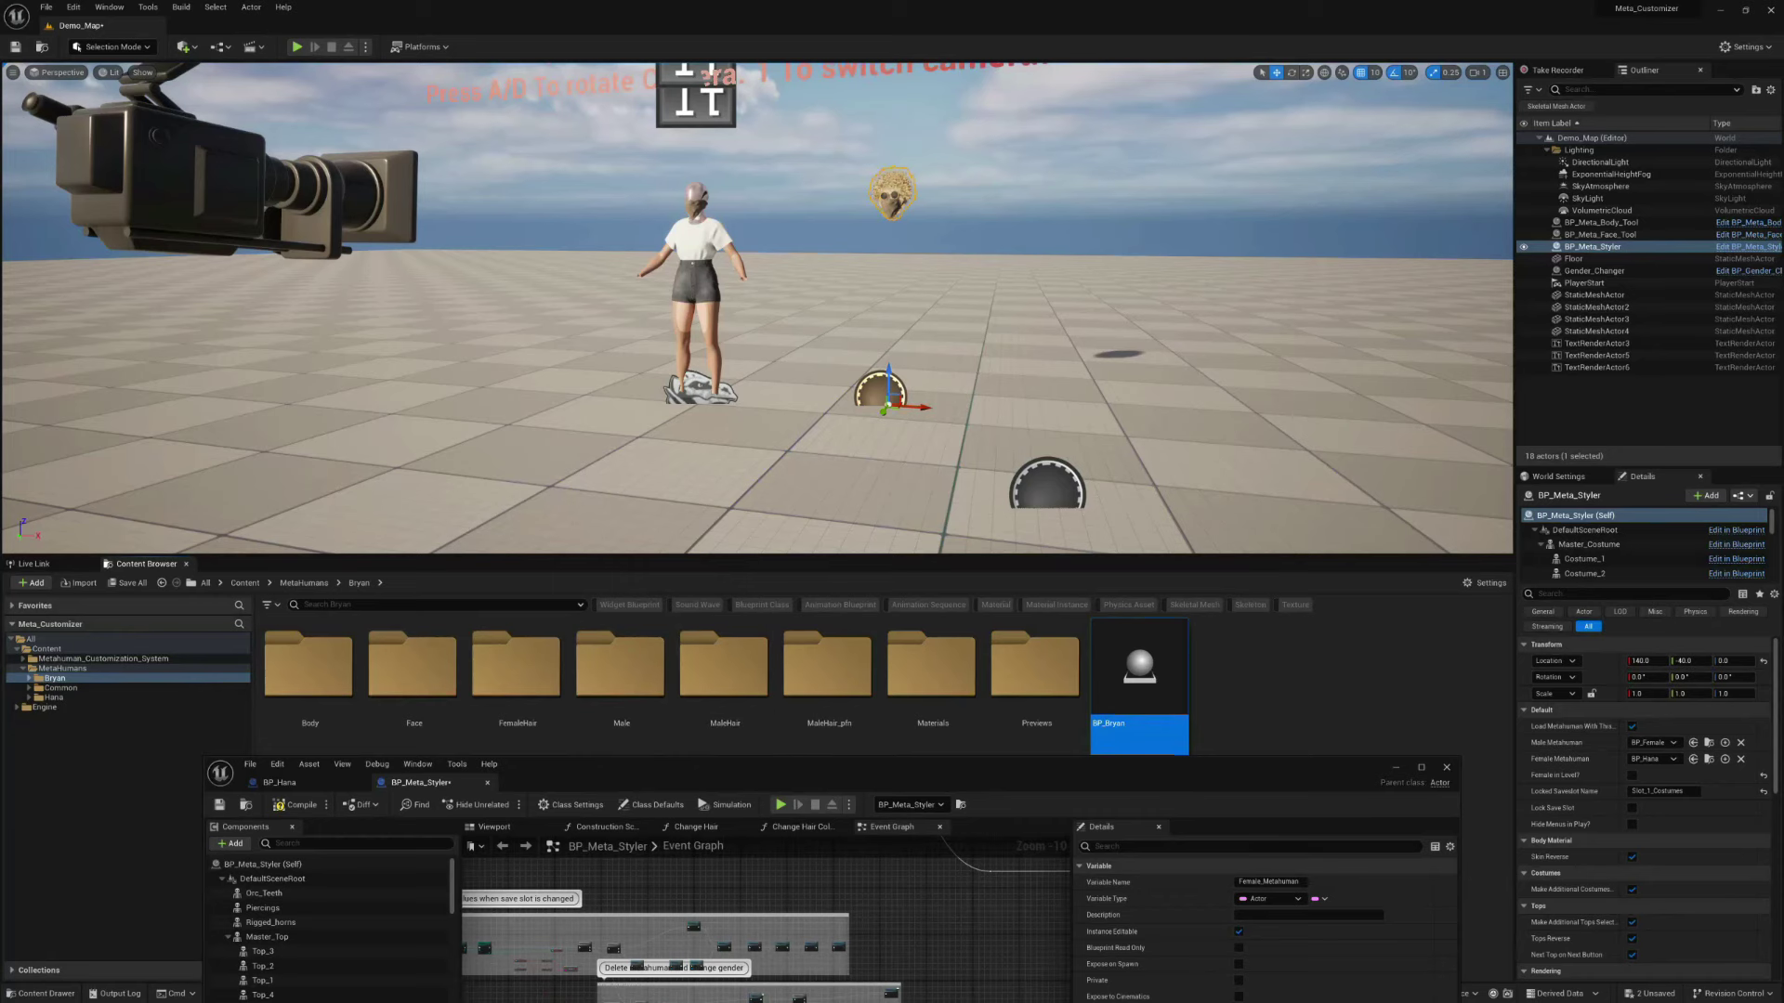
{"action": "mouse_move", "coordinate": [1139, 665]}
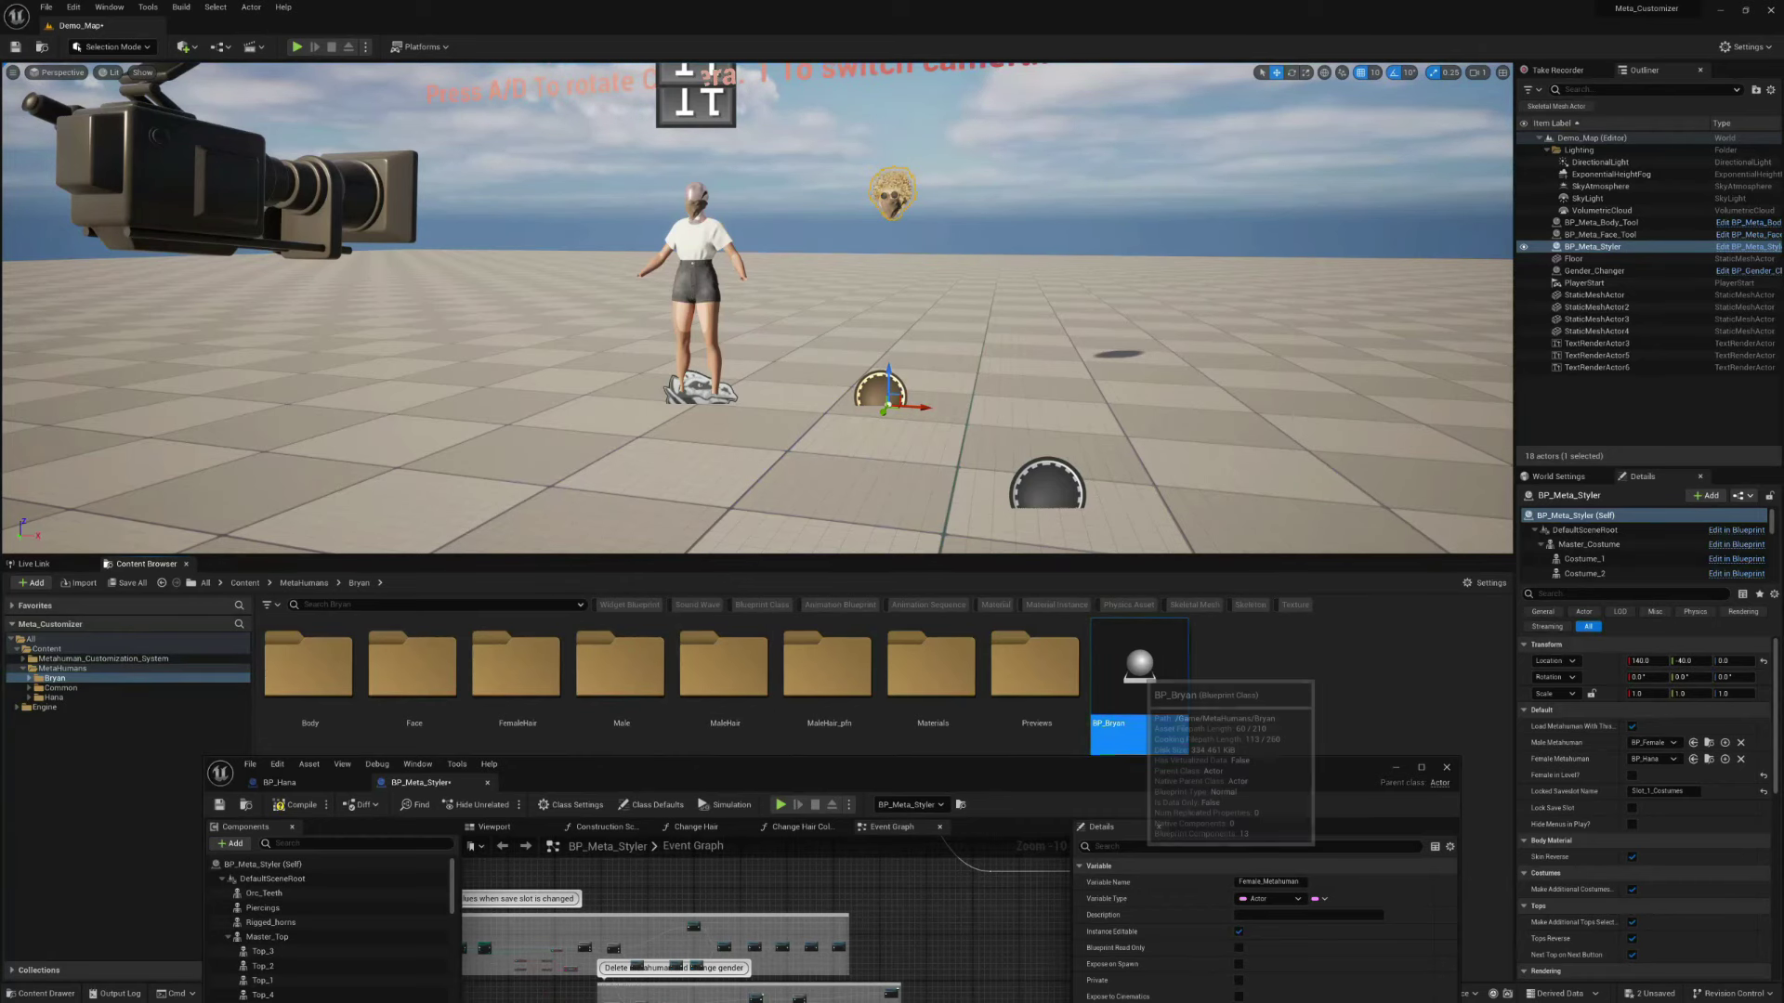
{"action": "left_click_drag", "start_coordinate": [1103, 778], "coordinate": [831, 820]}
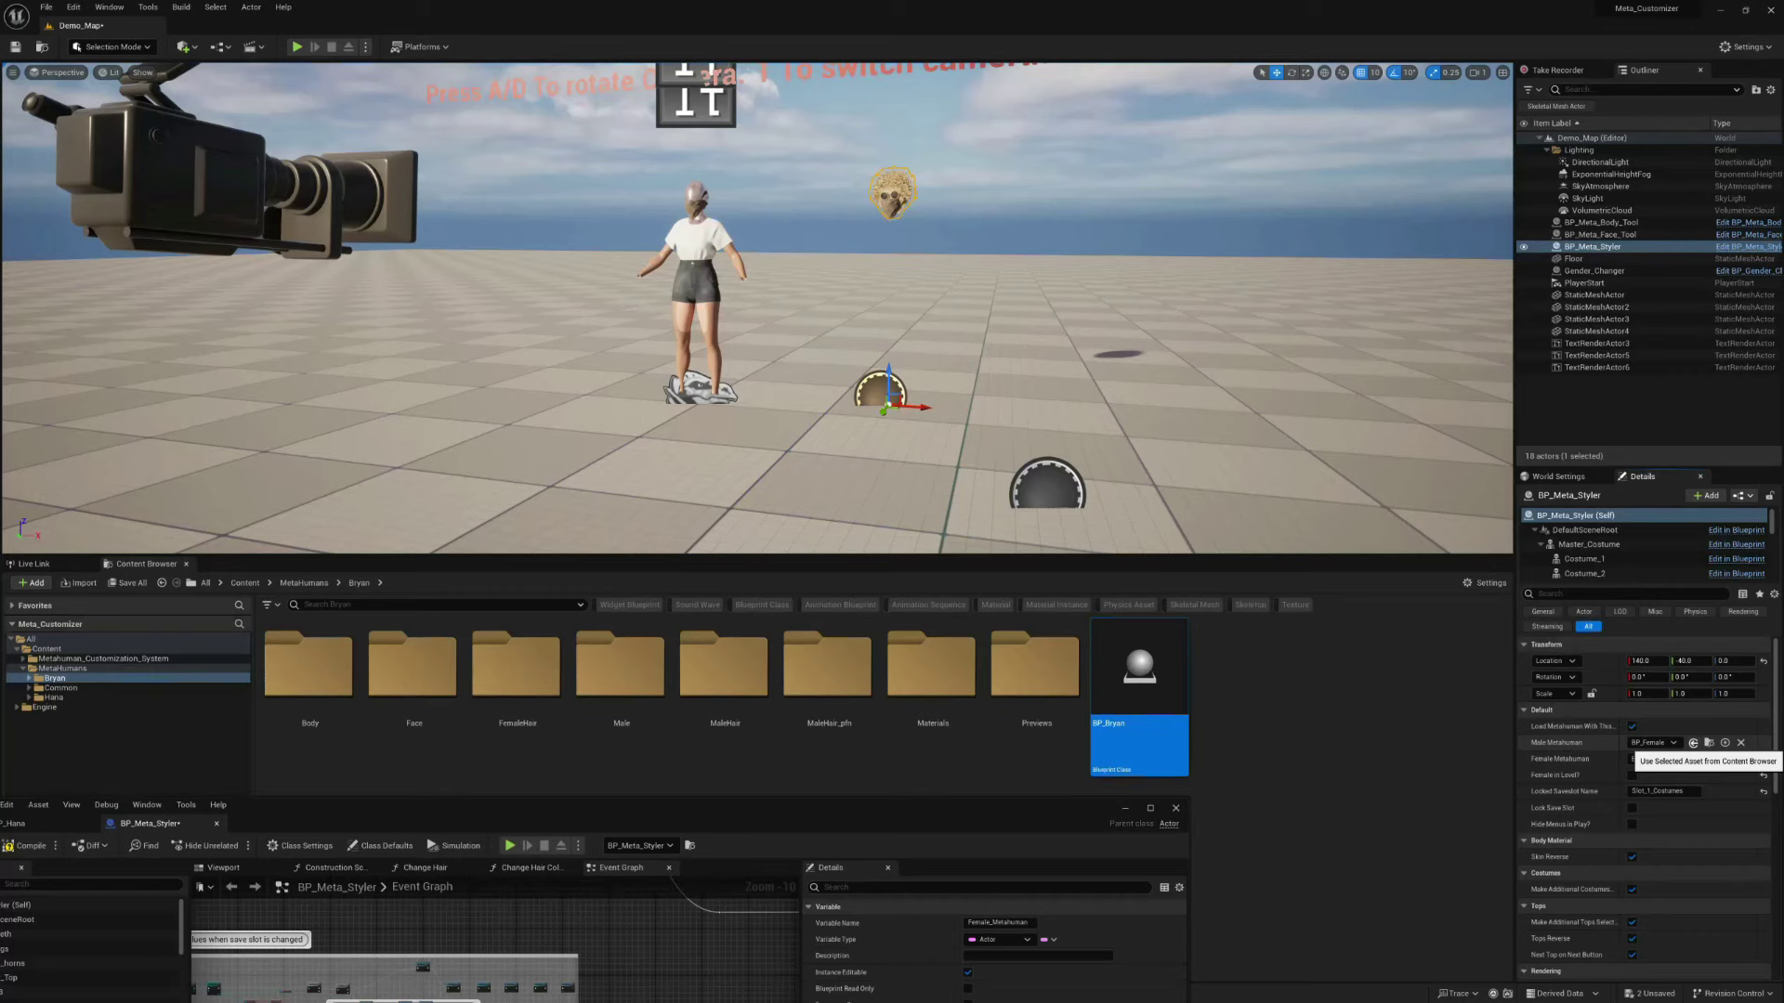
{"action": "left_click", "coordinate": [1692, 744]}
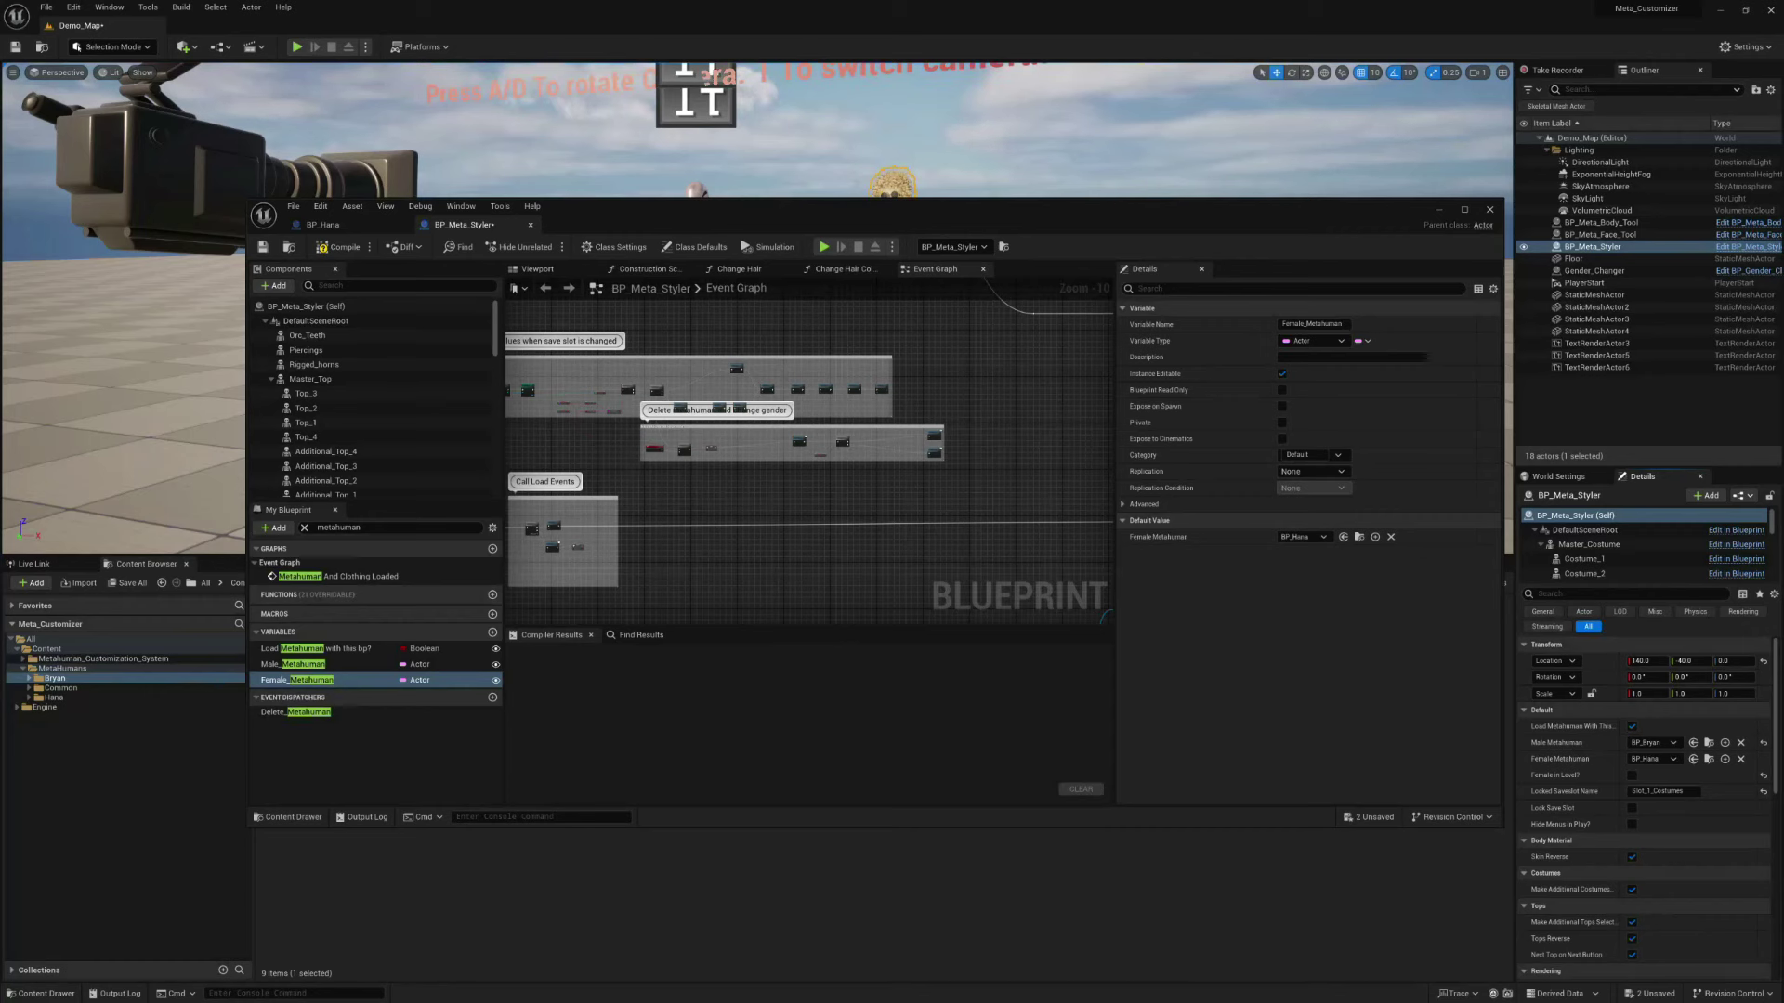
Set the default value of Male_Metahuman to BP_Bryan in the BP_Meta_Styler blueprint and save all changes
{"action": "left_click", "coordinate": [297, 664]}
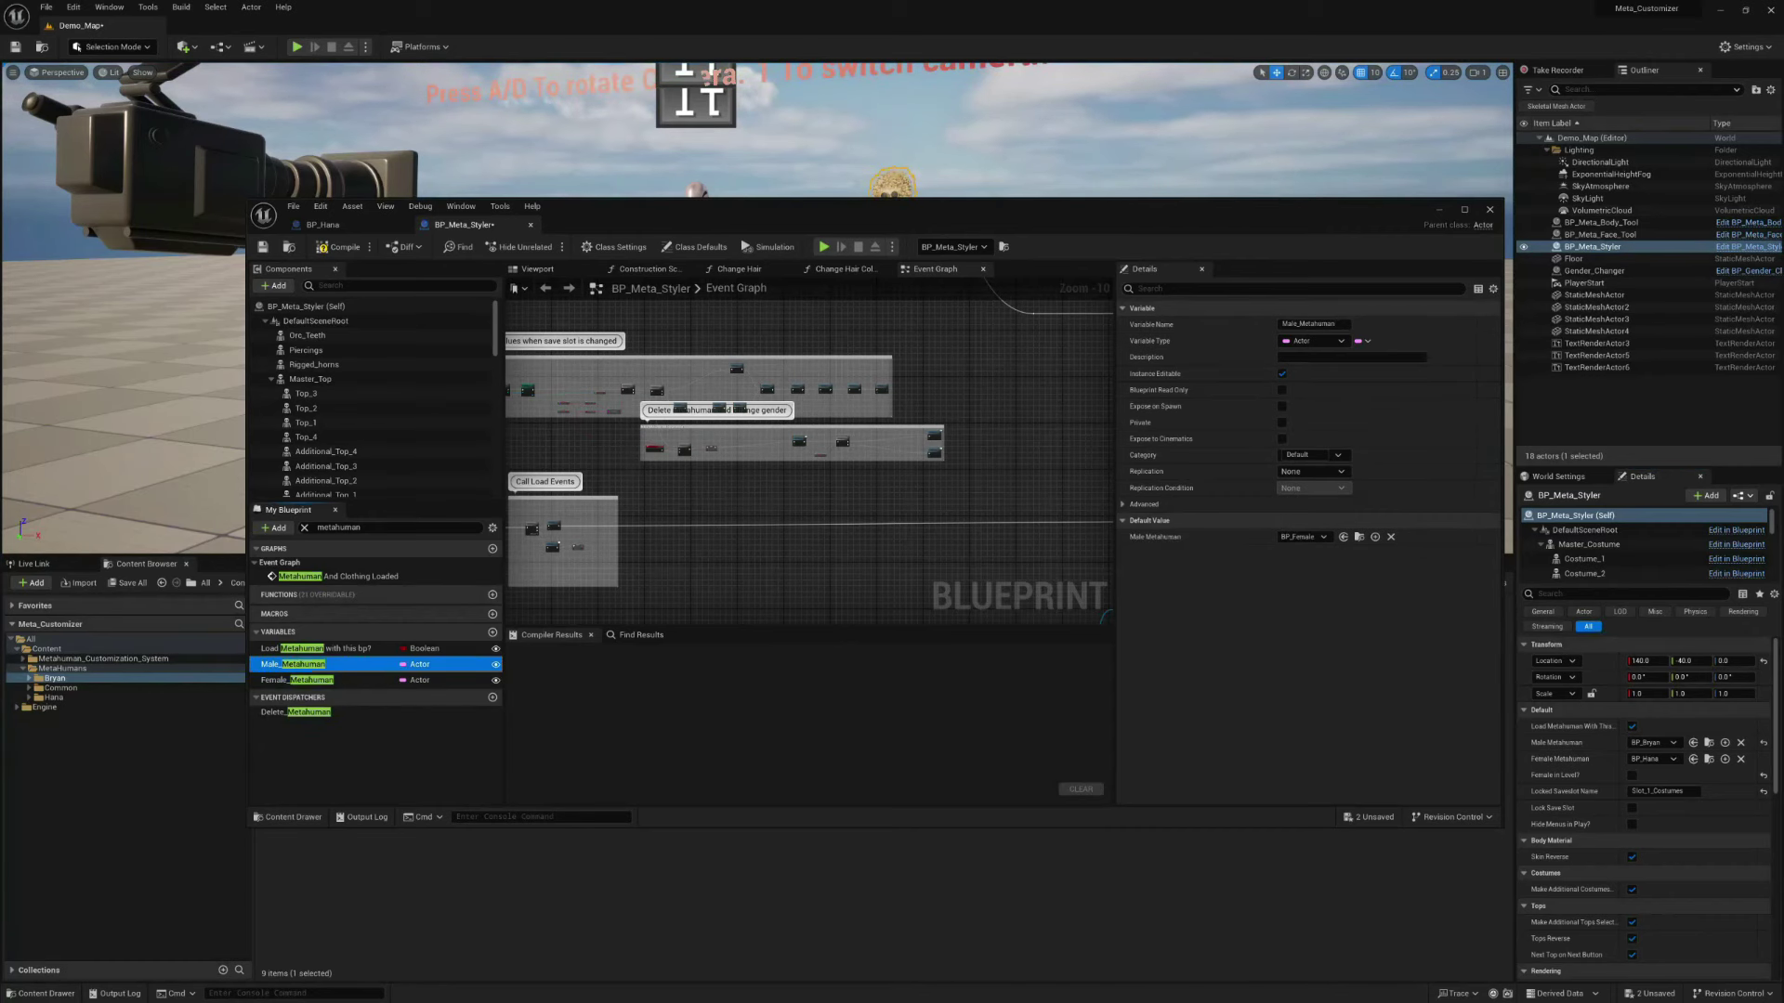
{"action": "left_click_drag", "start_coordinate": [1038, 217], "coordinate": [830, 676]}
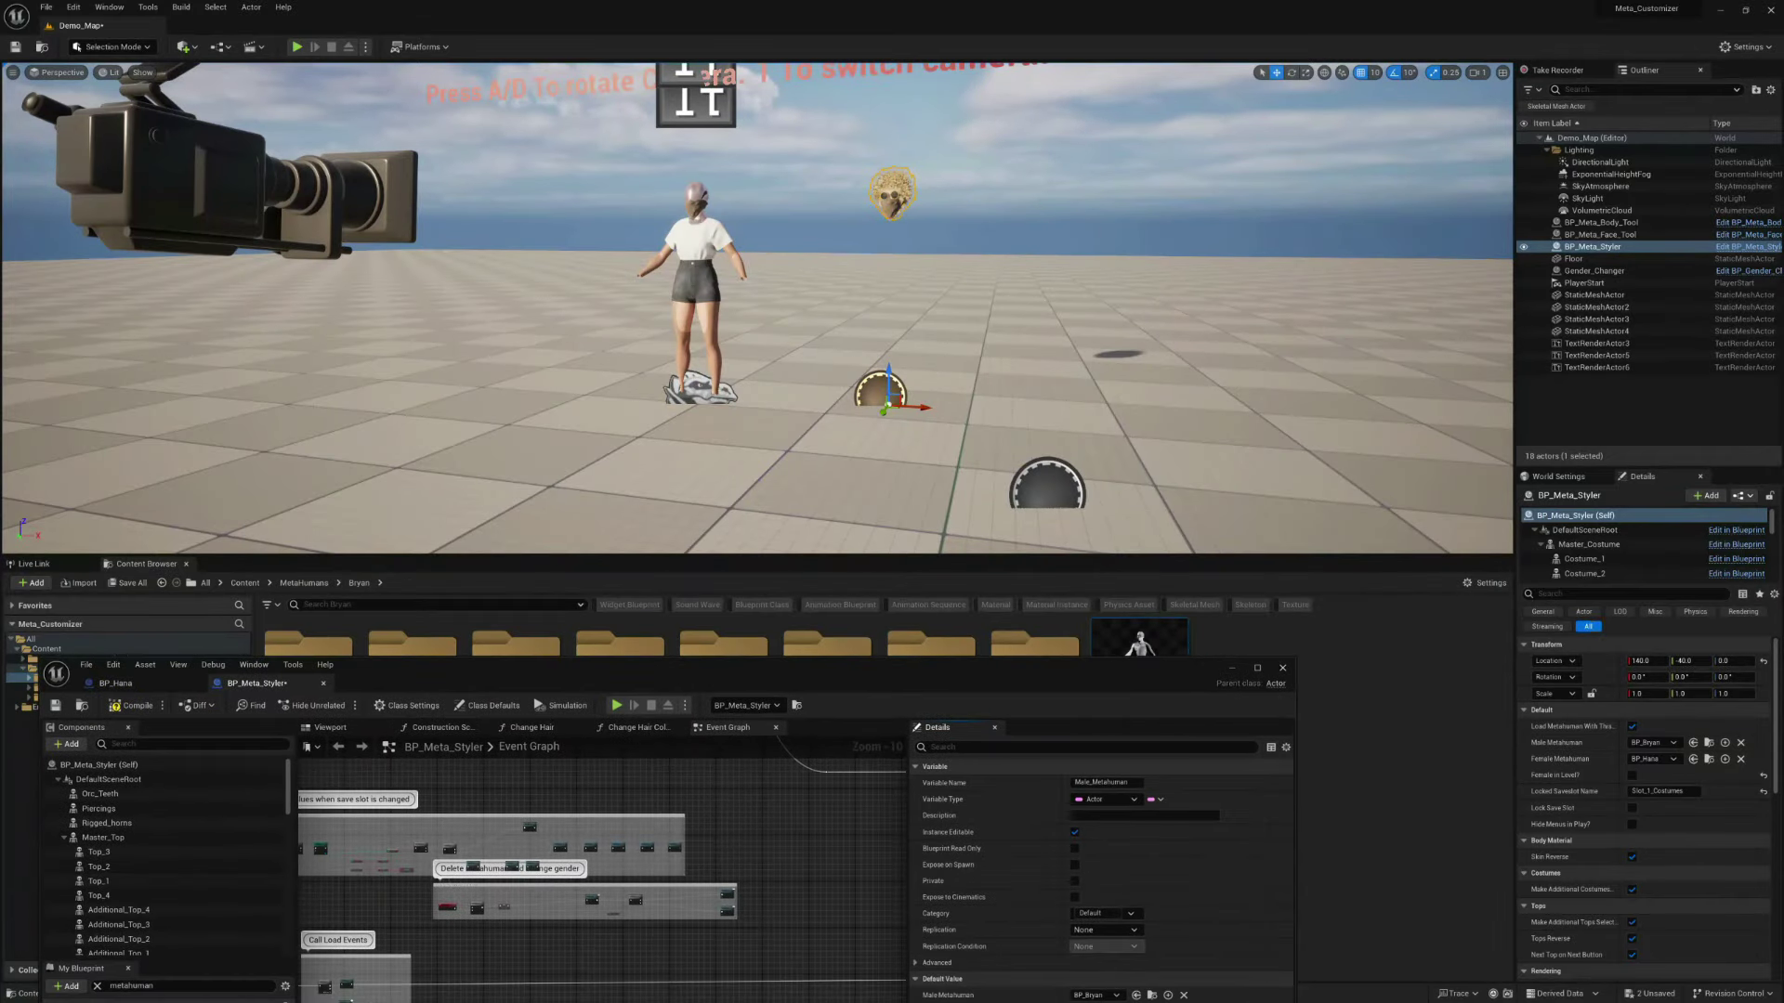
{"action": "left_click", "coordinate": [1282, 667]}
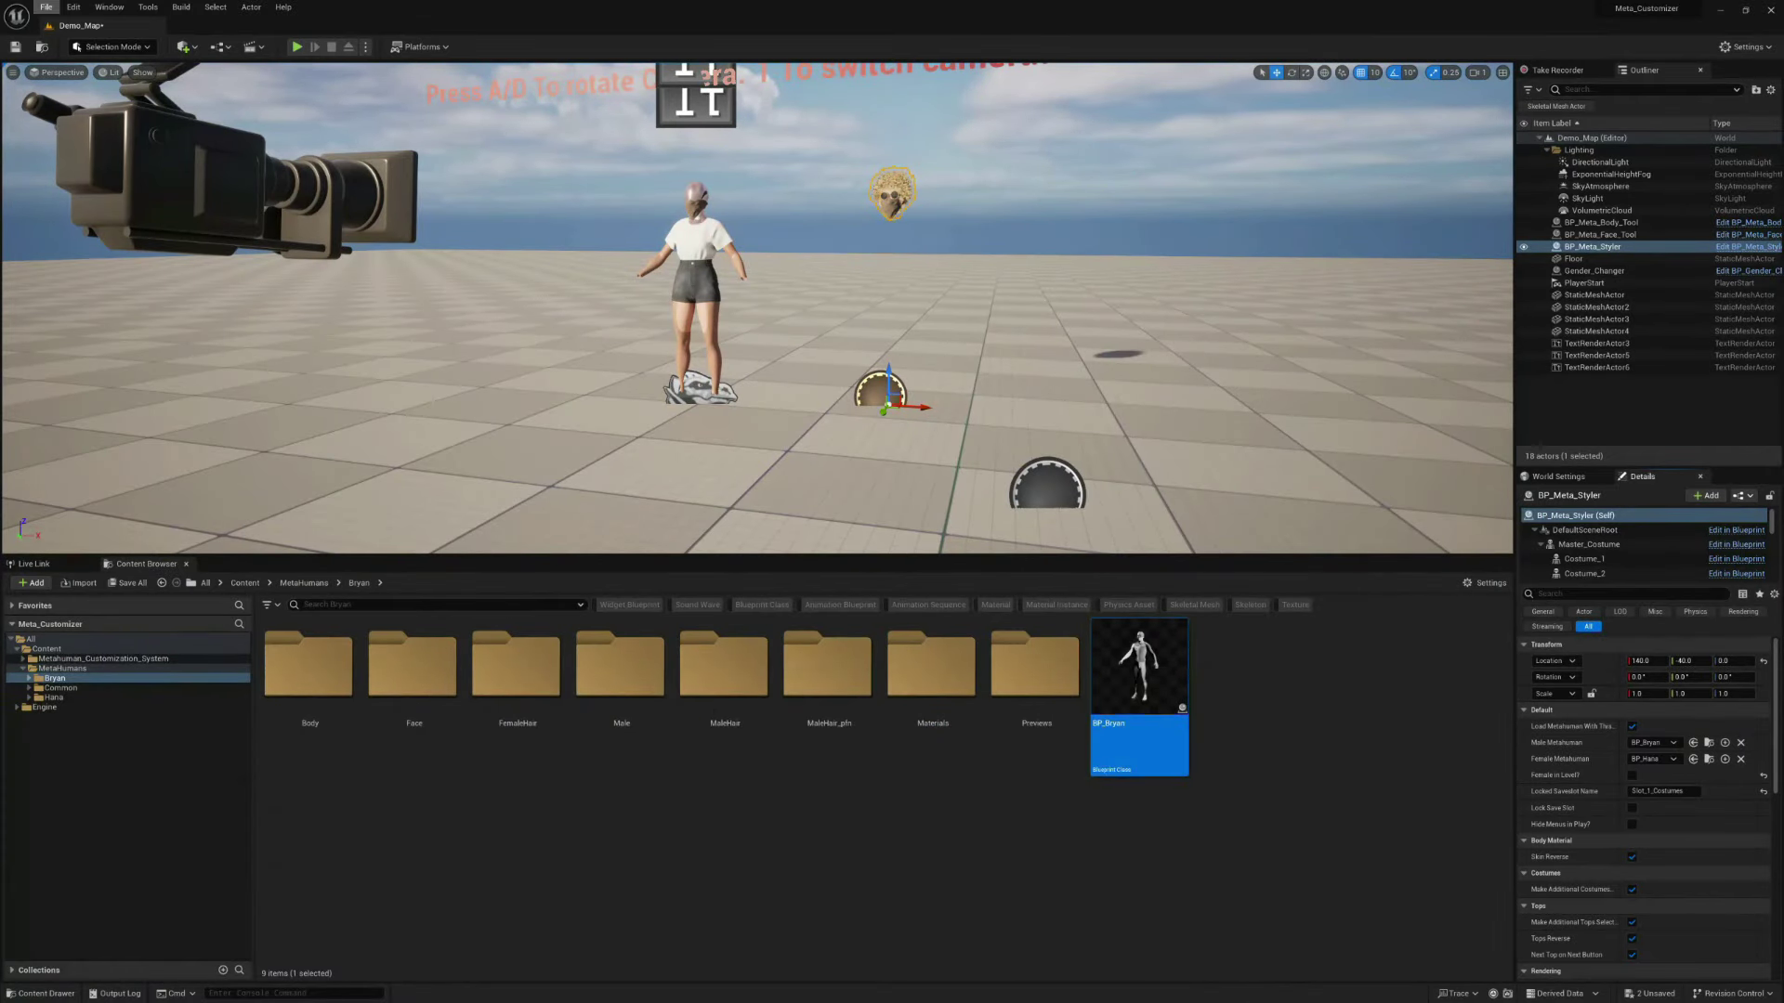
{"action": "left_click", "coordinate": [46, 7]}
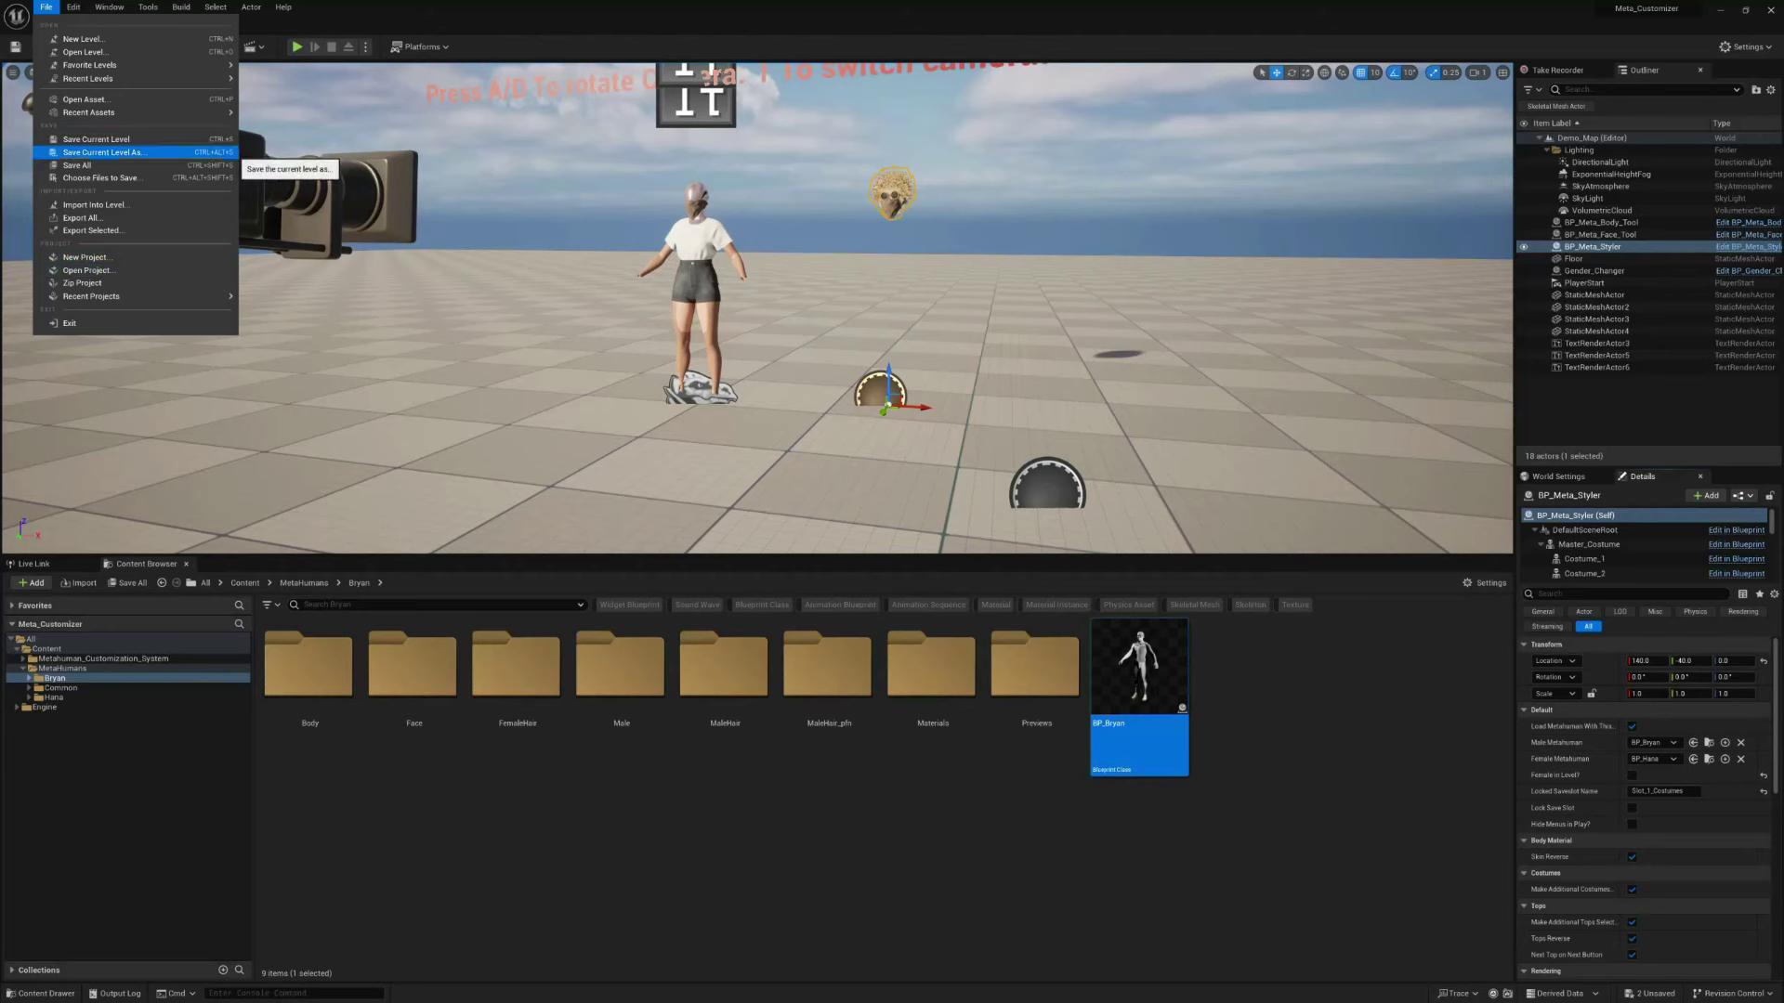
{"action": "left_click", "coordinate": [77, 165]}
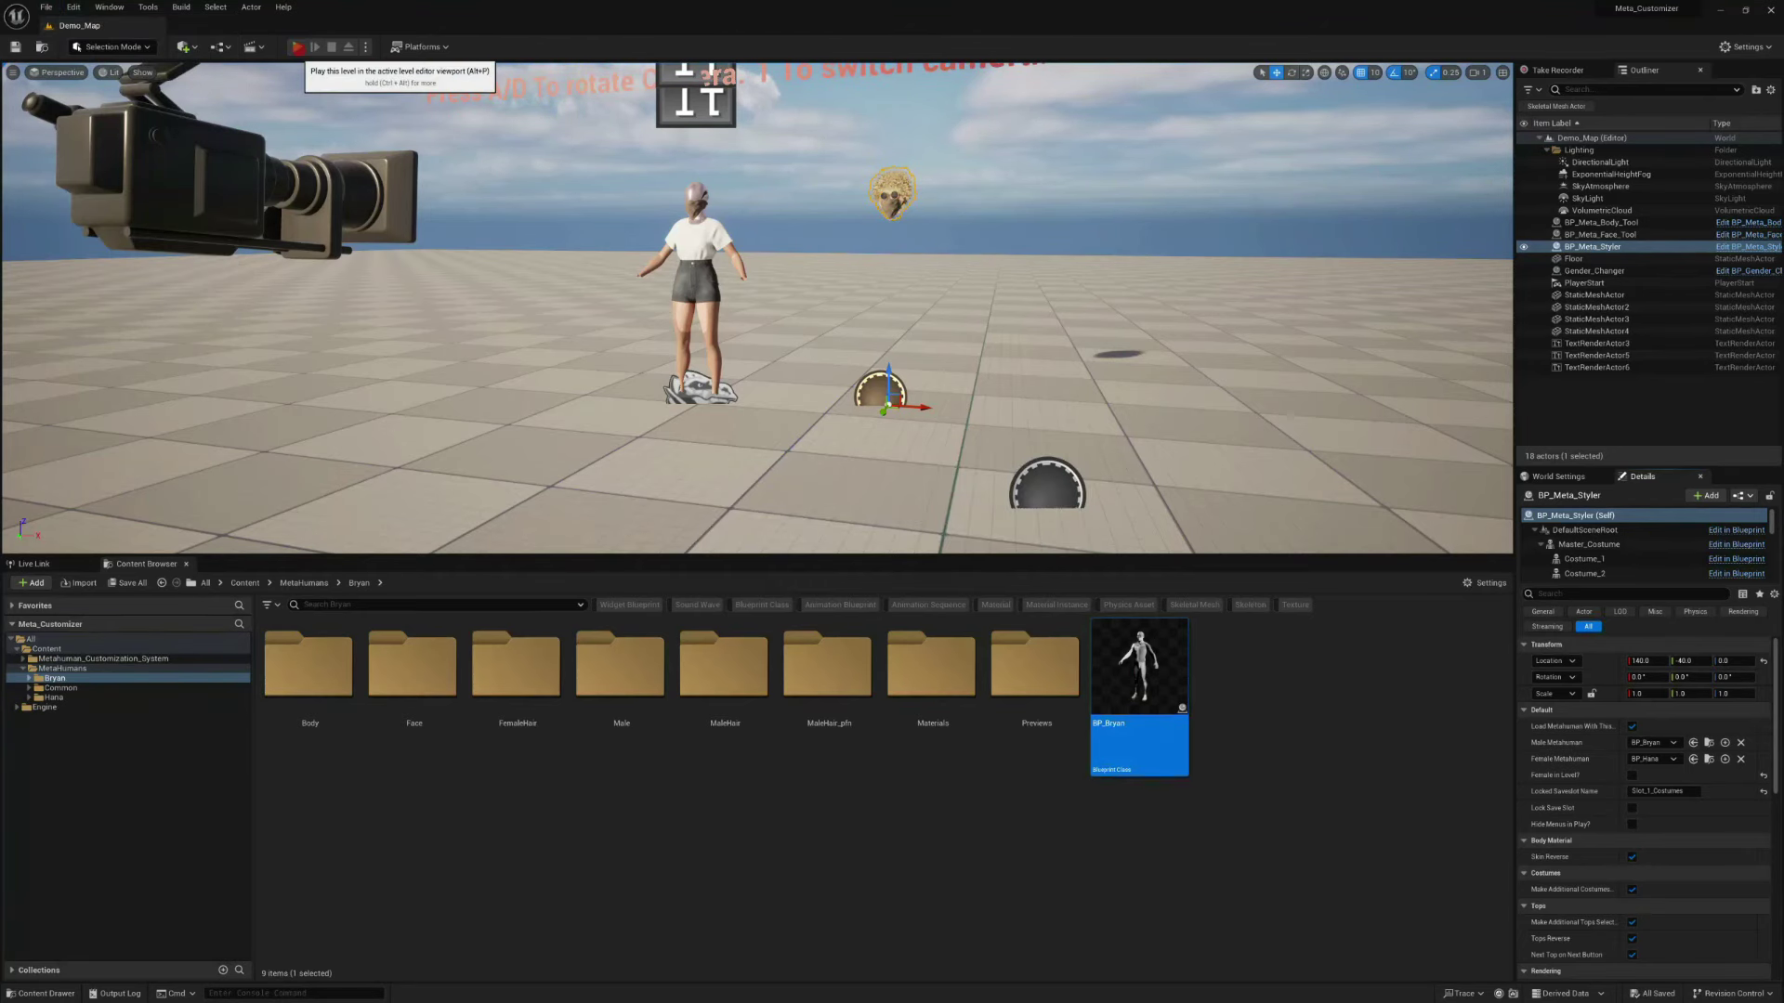
Play the level in full screen, switch the character to Male, and stop the session
{"action": "left_click", "coordinate": [299, 48]}
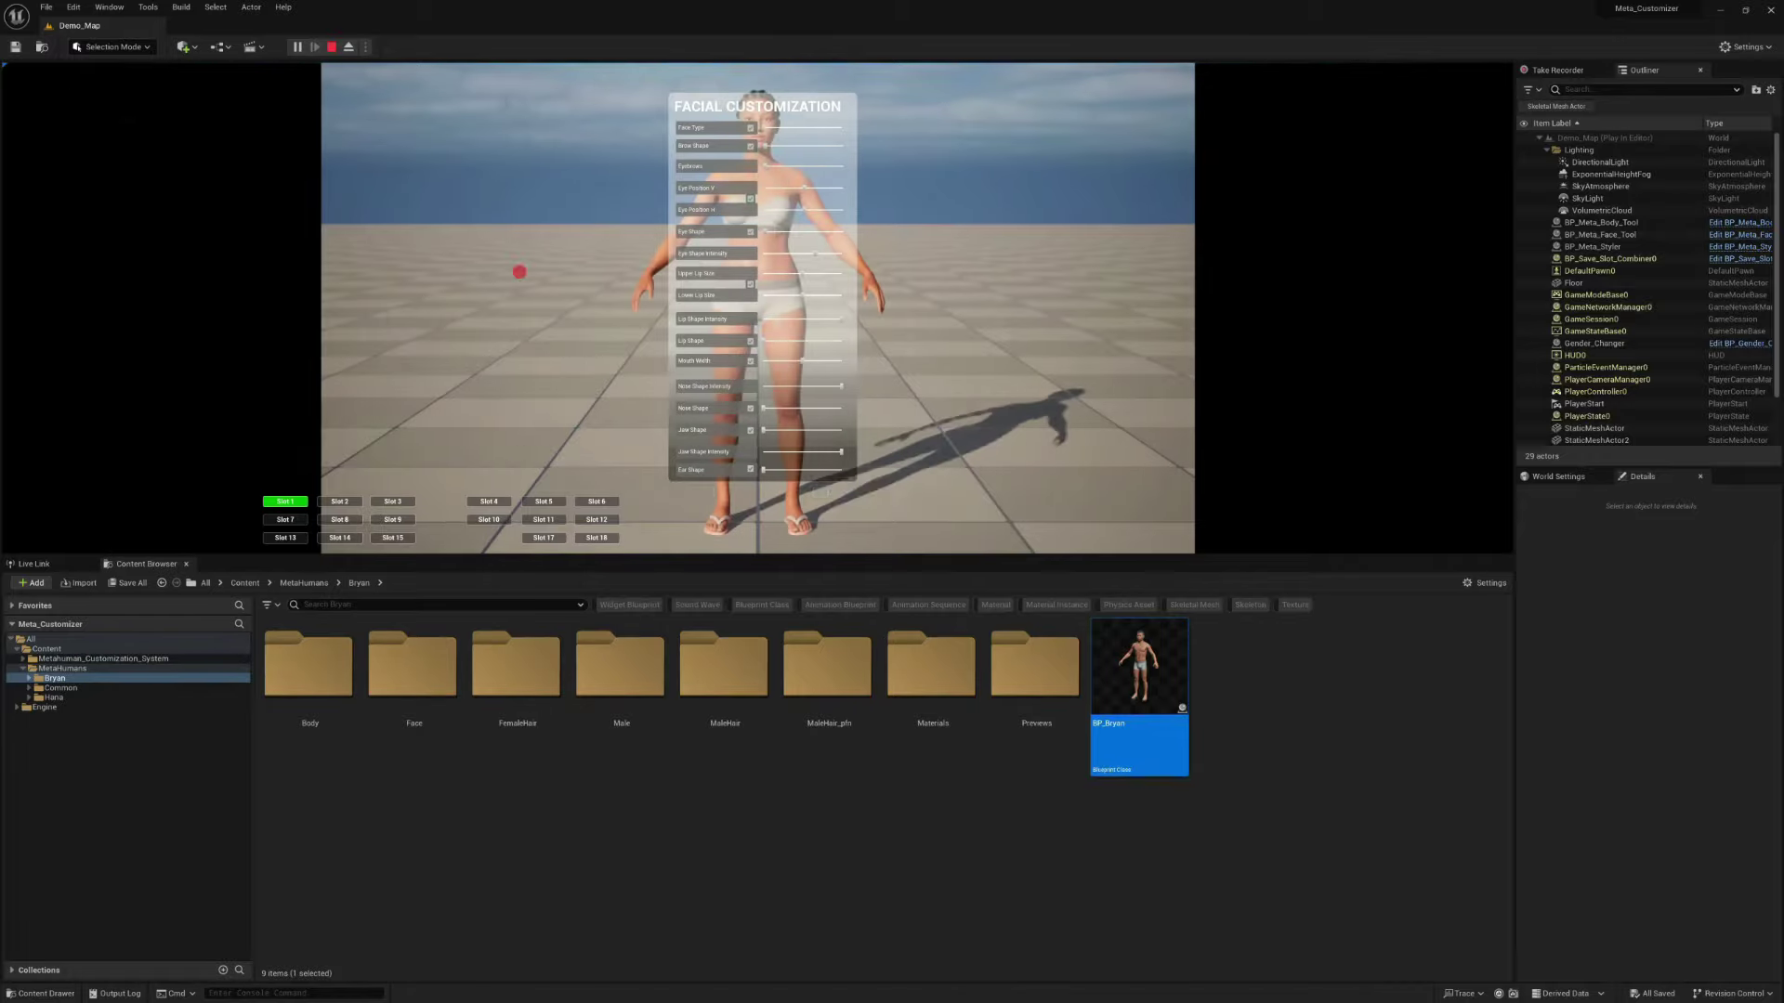
{"action": "key", "text": "F11"}
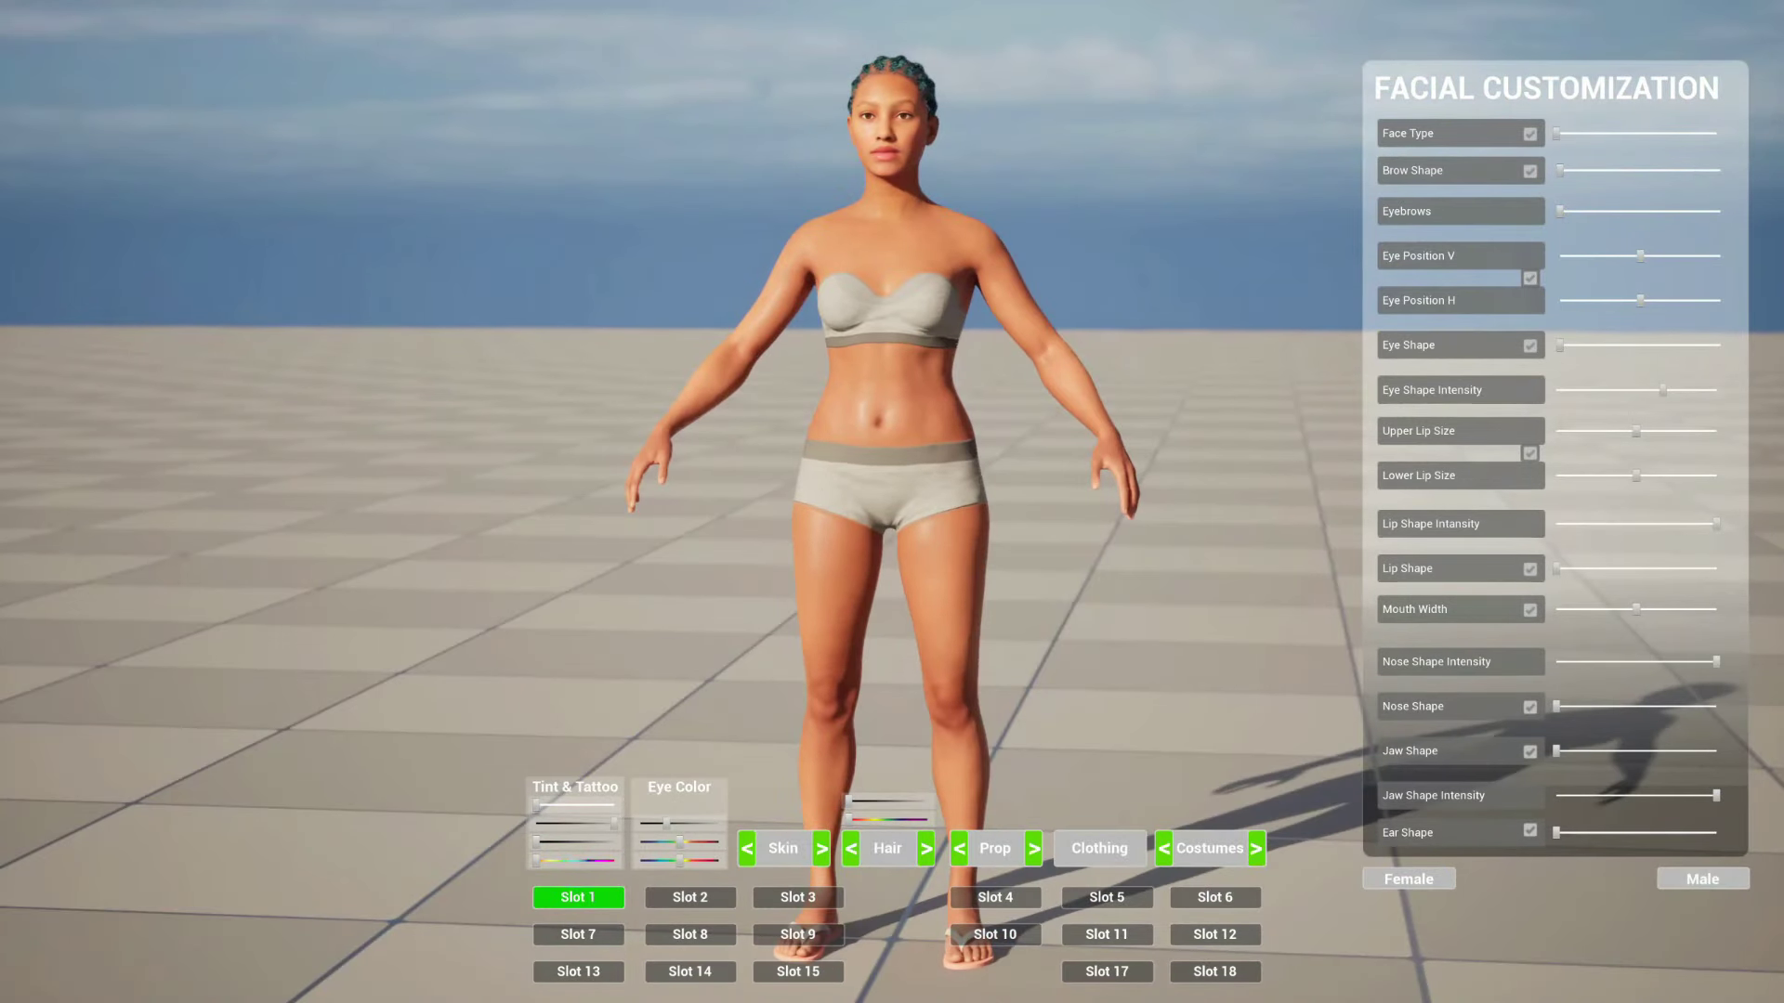
{"action": "left_click", "coordinate": [1703, 879]}
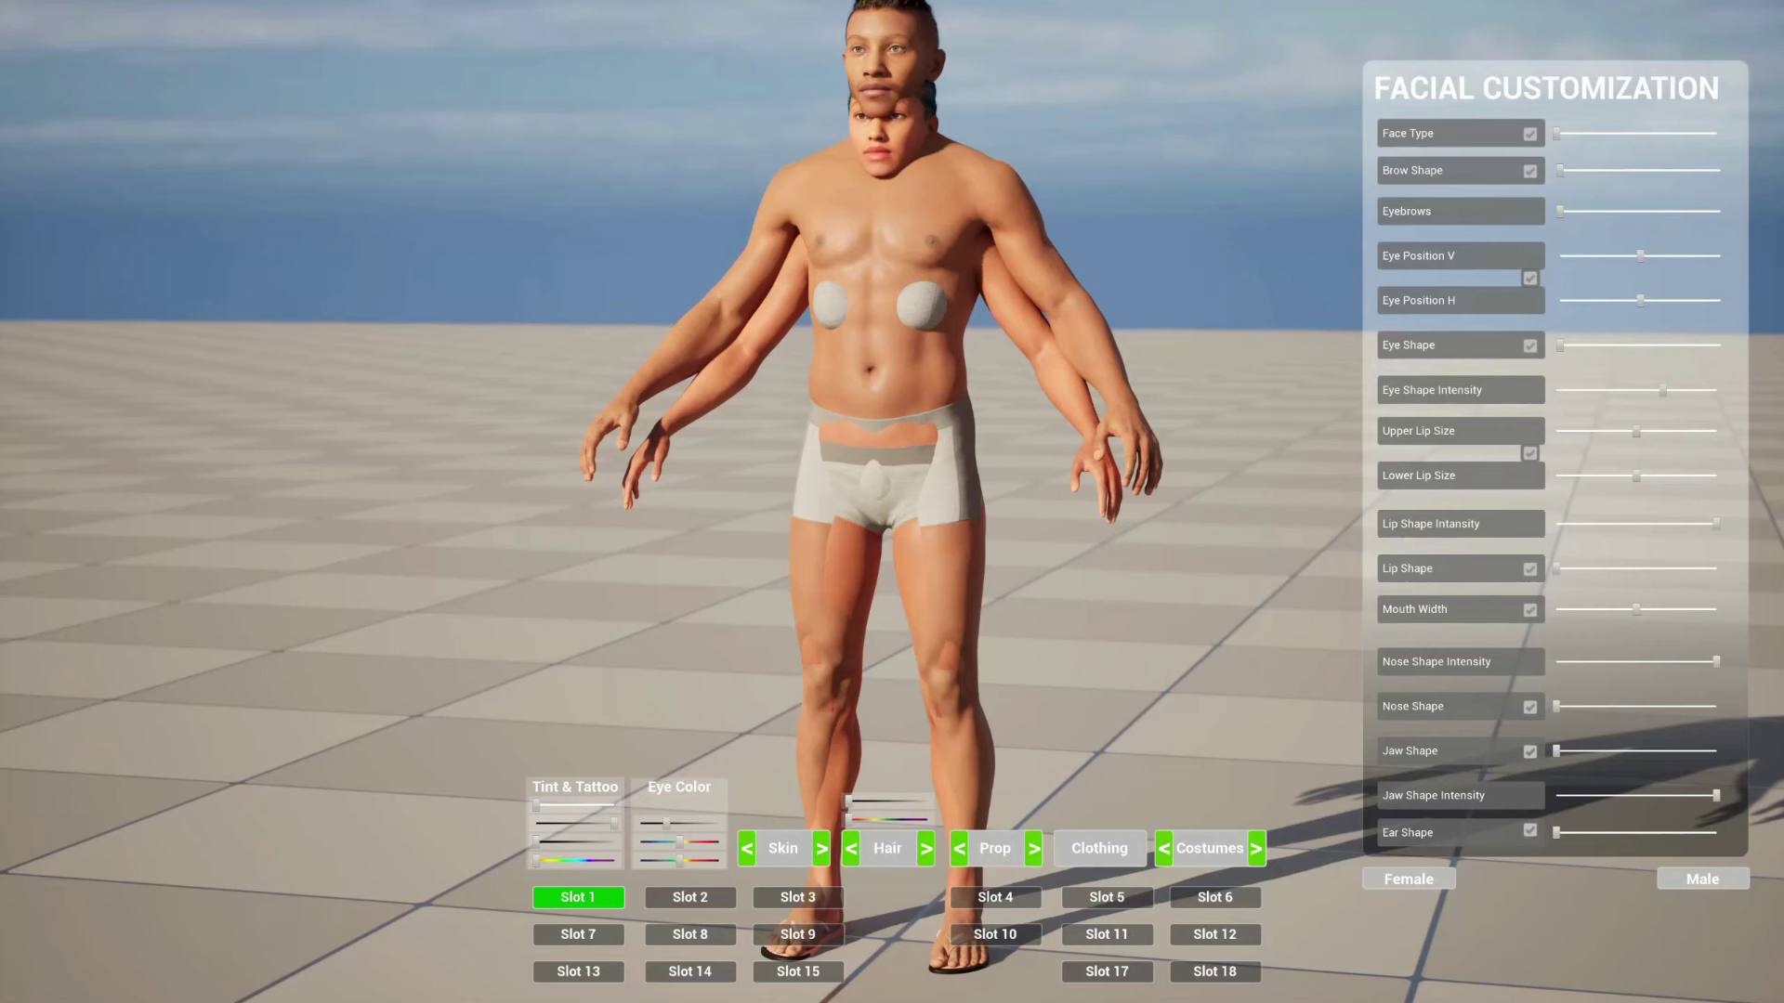
{"action": "key", "text": "Escape"}
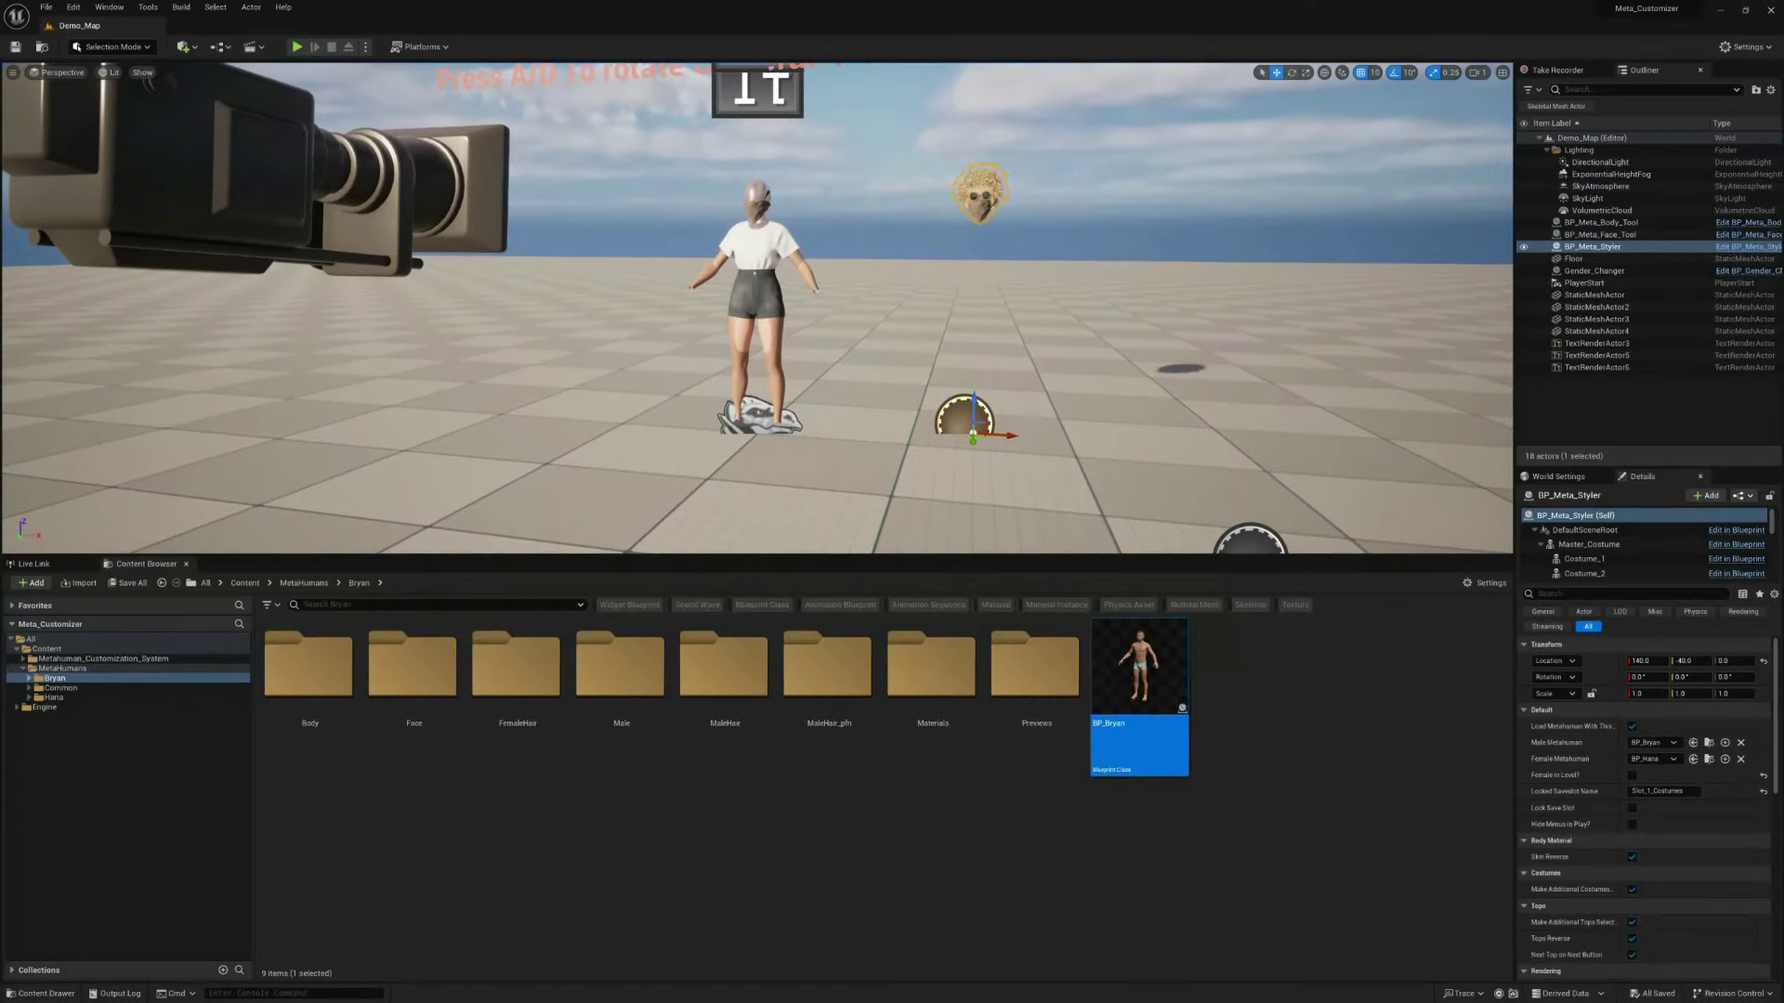
Play the level again in full screen, switch the character to Female, and stop the session
{"action": "key", "text": "alt+p"}
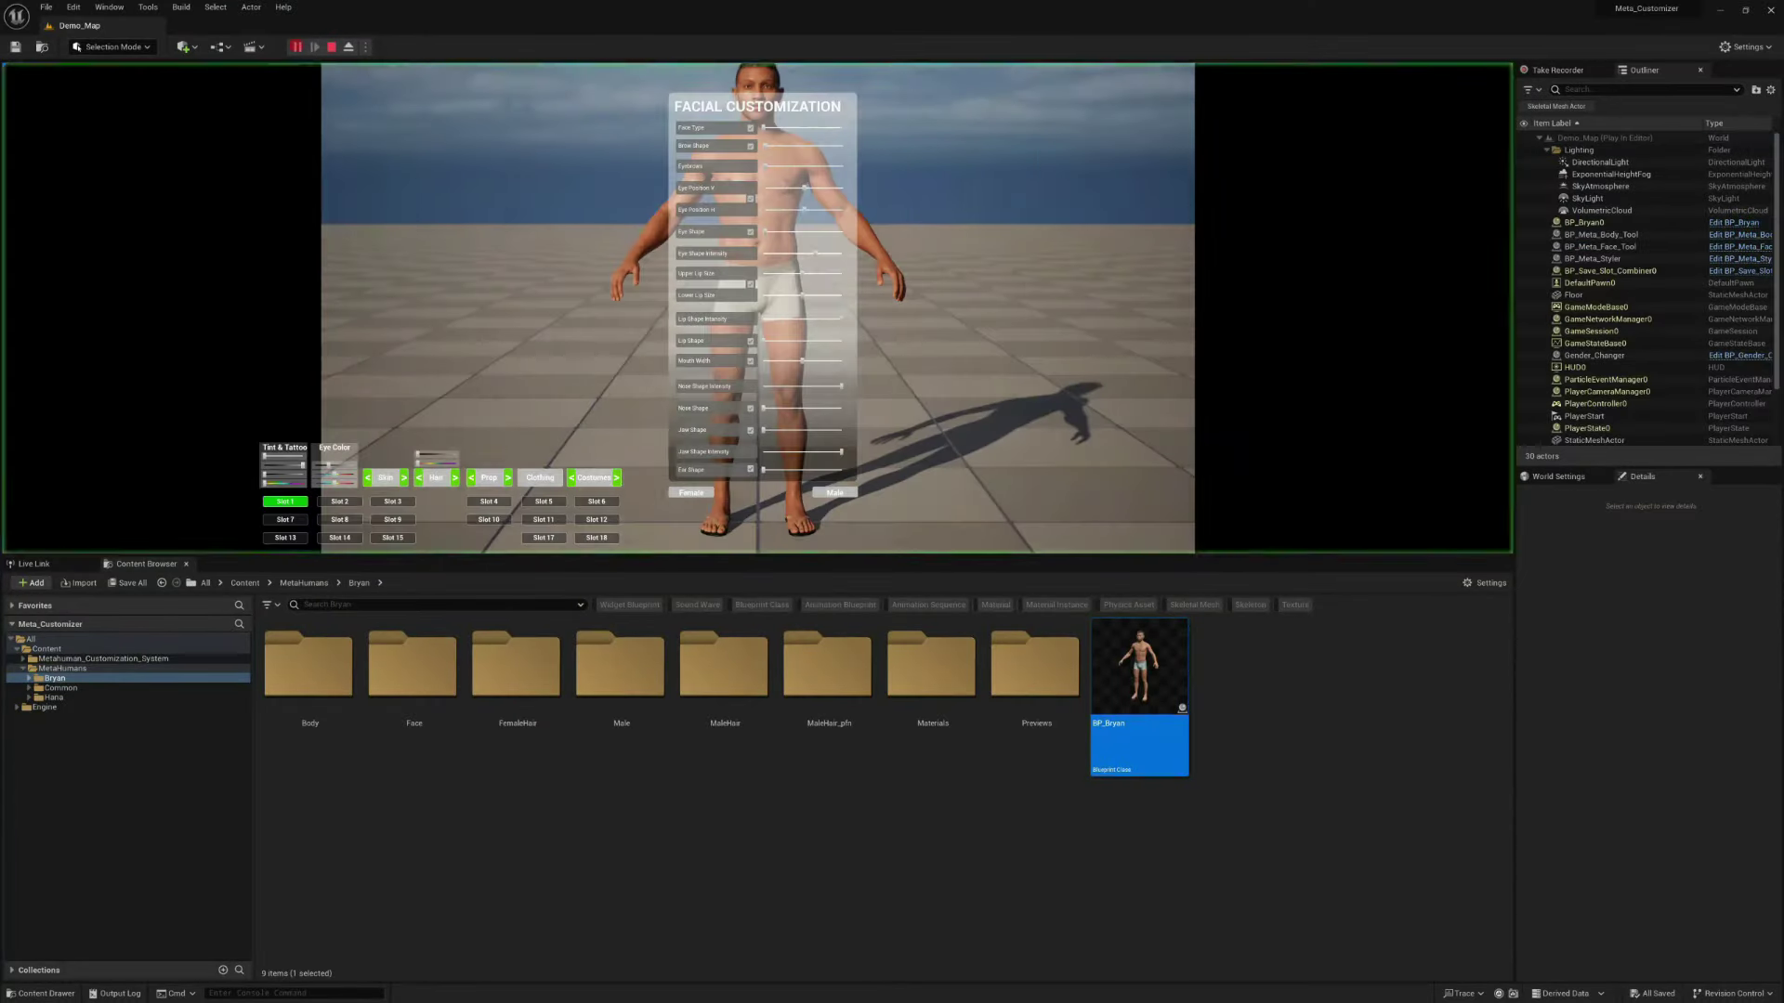
{"action": "key", "text": "F11"}
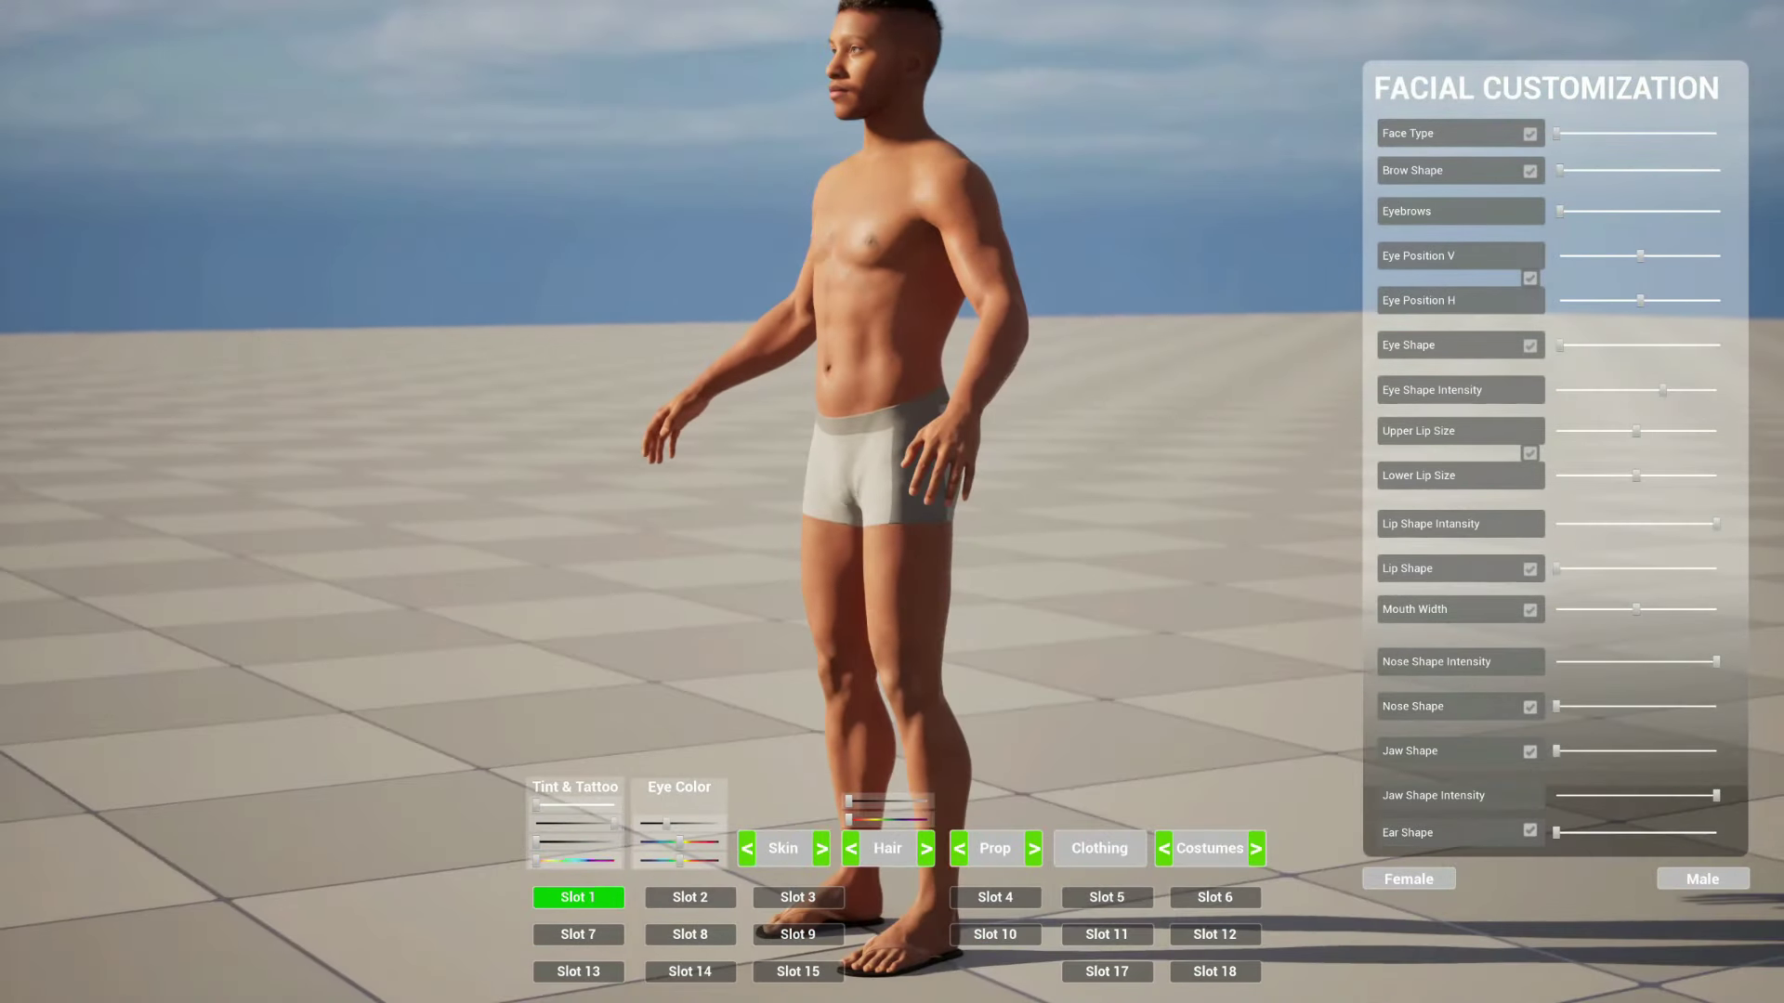
{"action": "left_click", "coordinate": [1408, 879]}
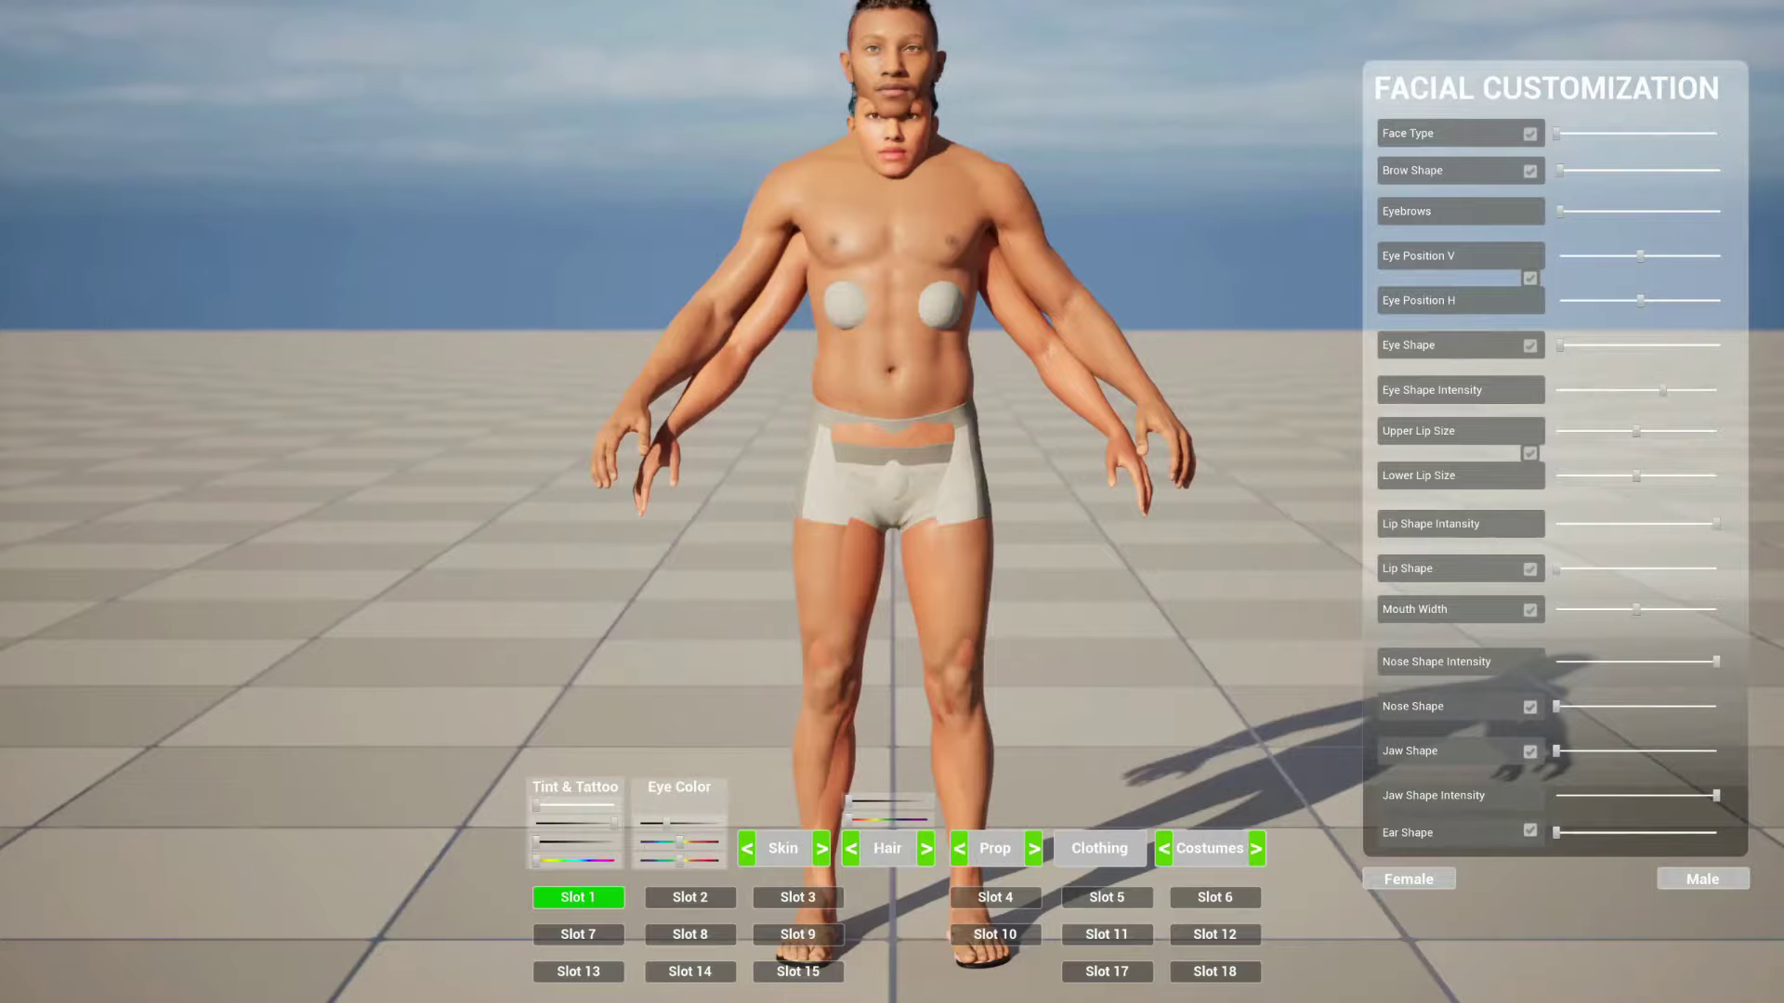
{"action": "key", "text": "Escape"}
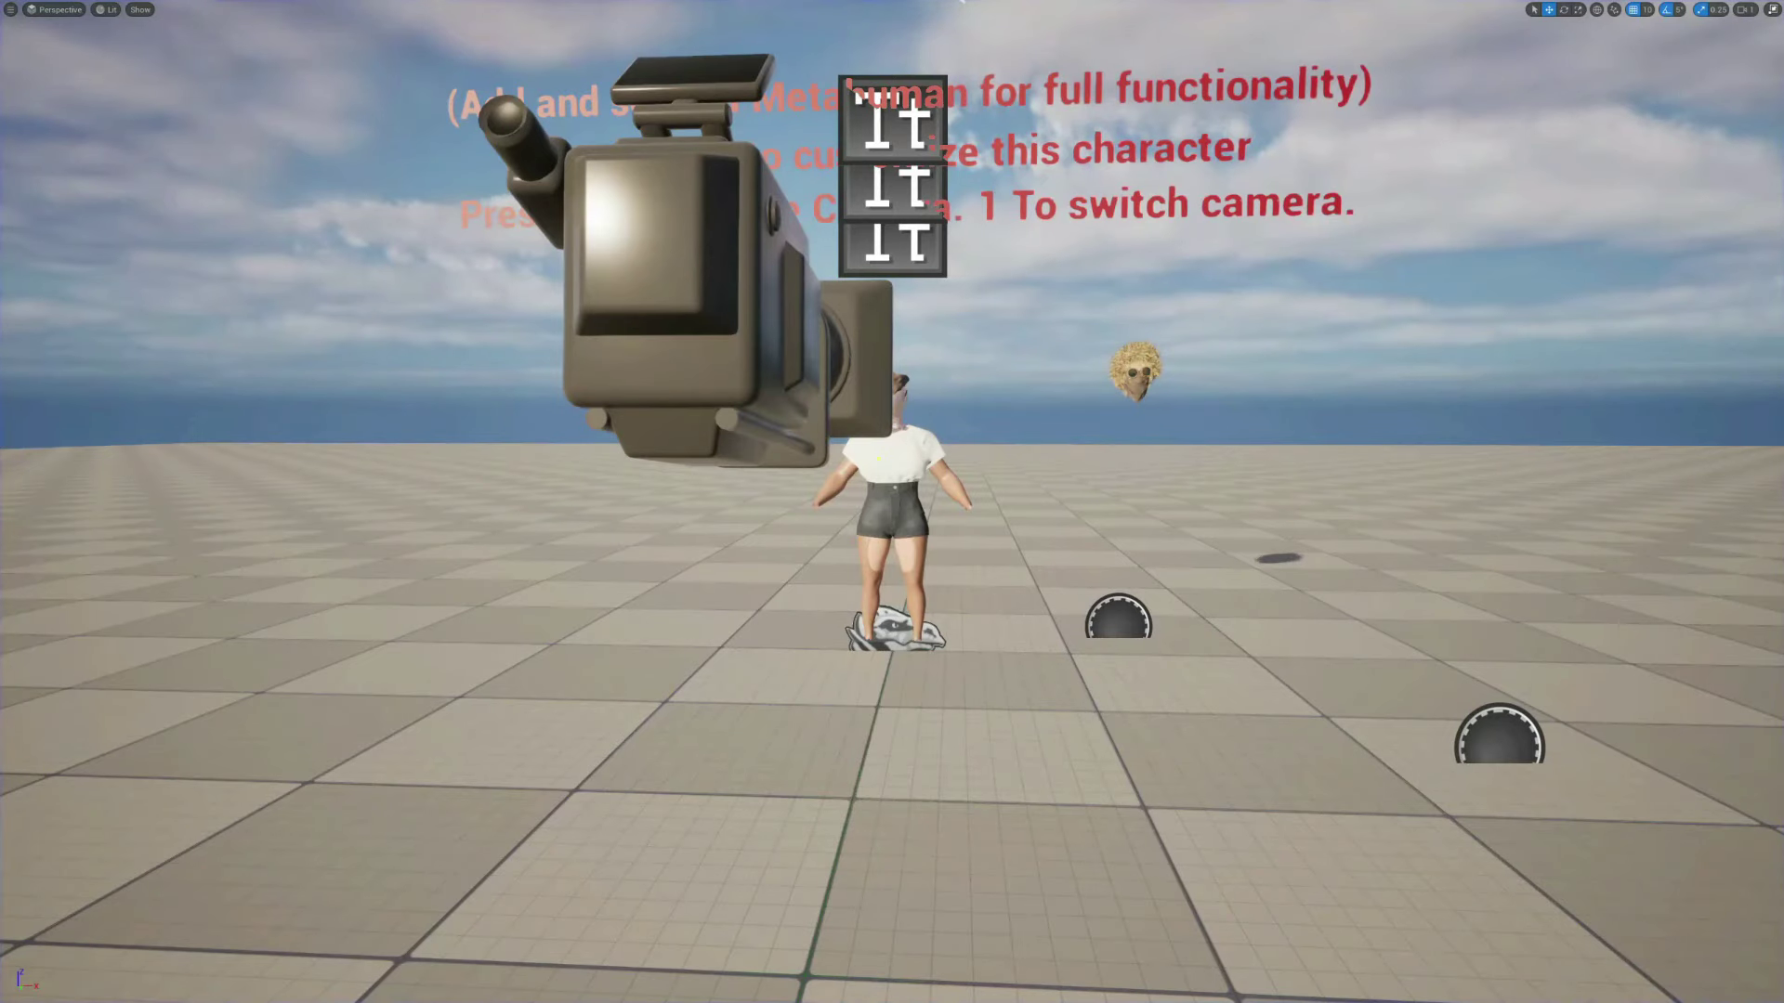
Leave the full-screen viewport, open the Animations folder of Meta_Face_Tool, and select the Skel_Face skeleton
{"action": "key", "text": "F11"}
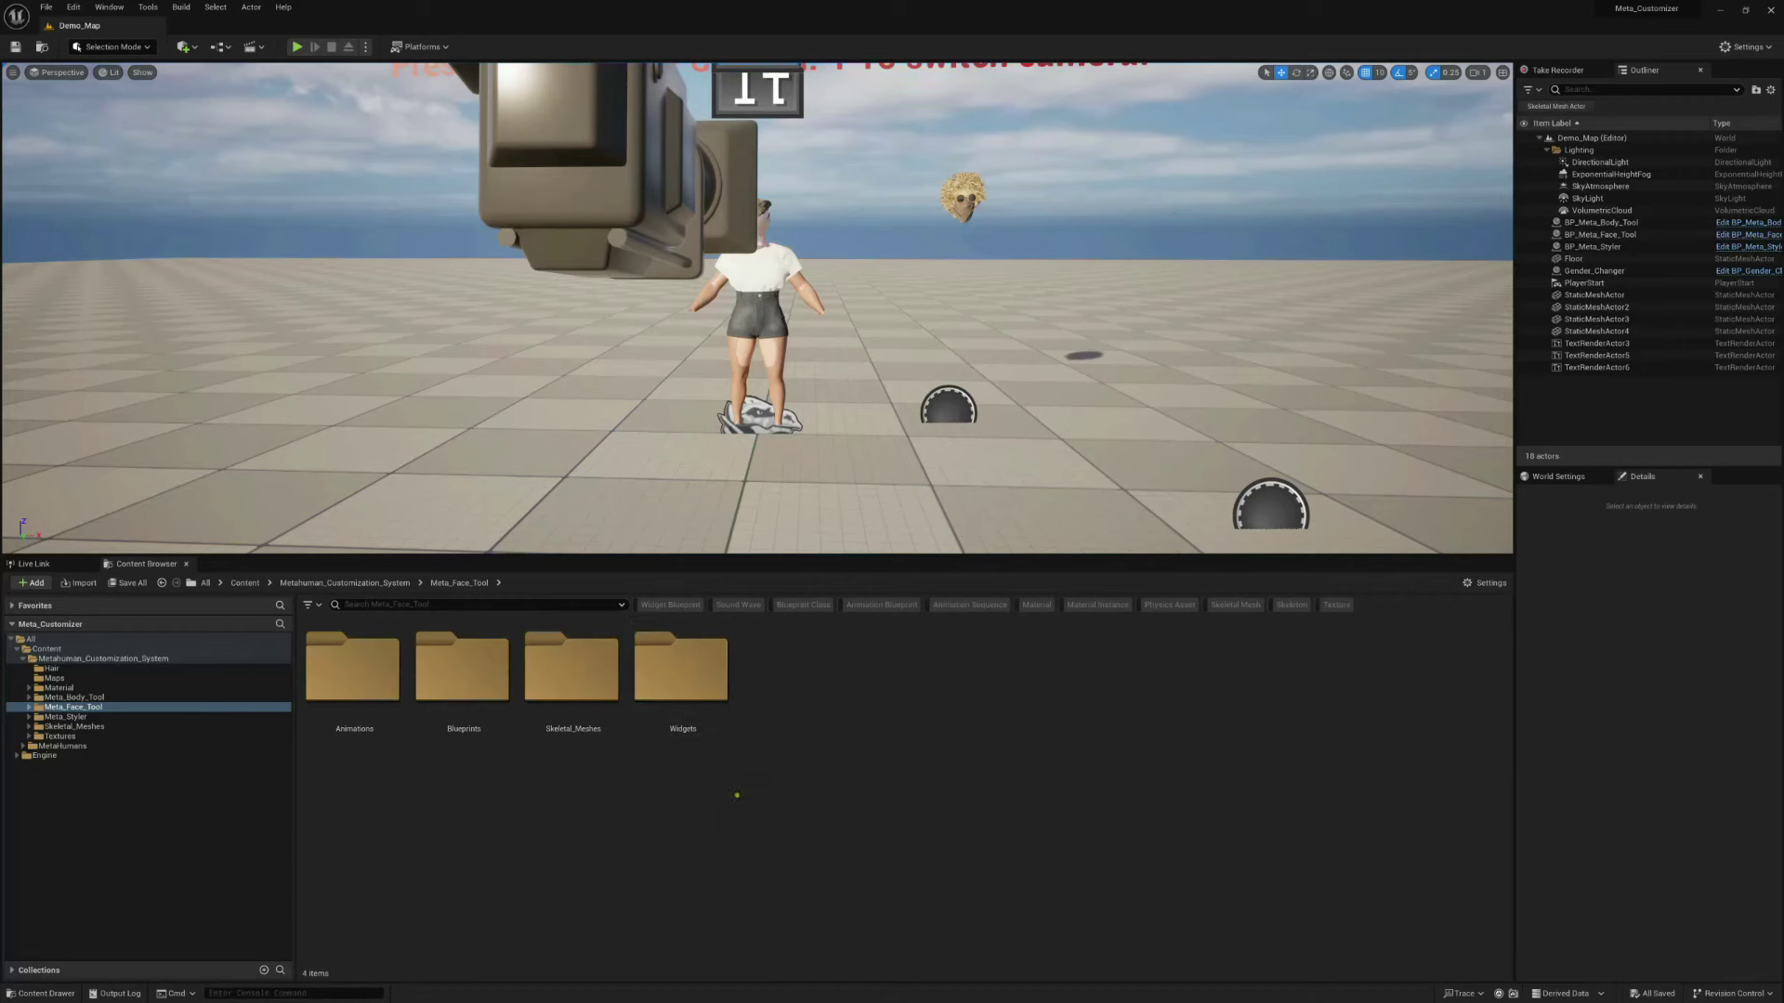
{"action": "left_click", "coordinate": [372, 687]}
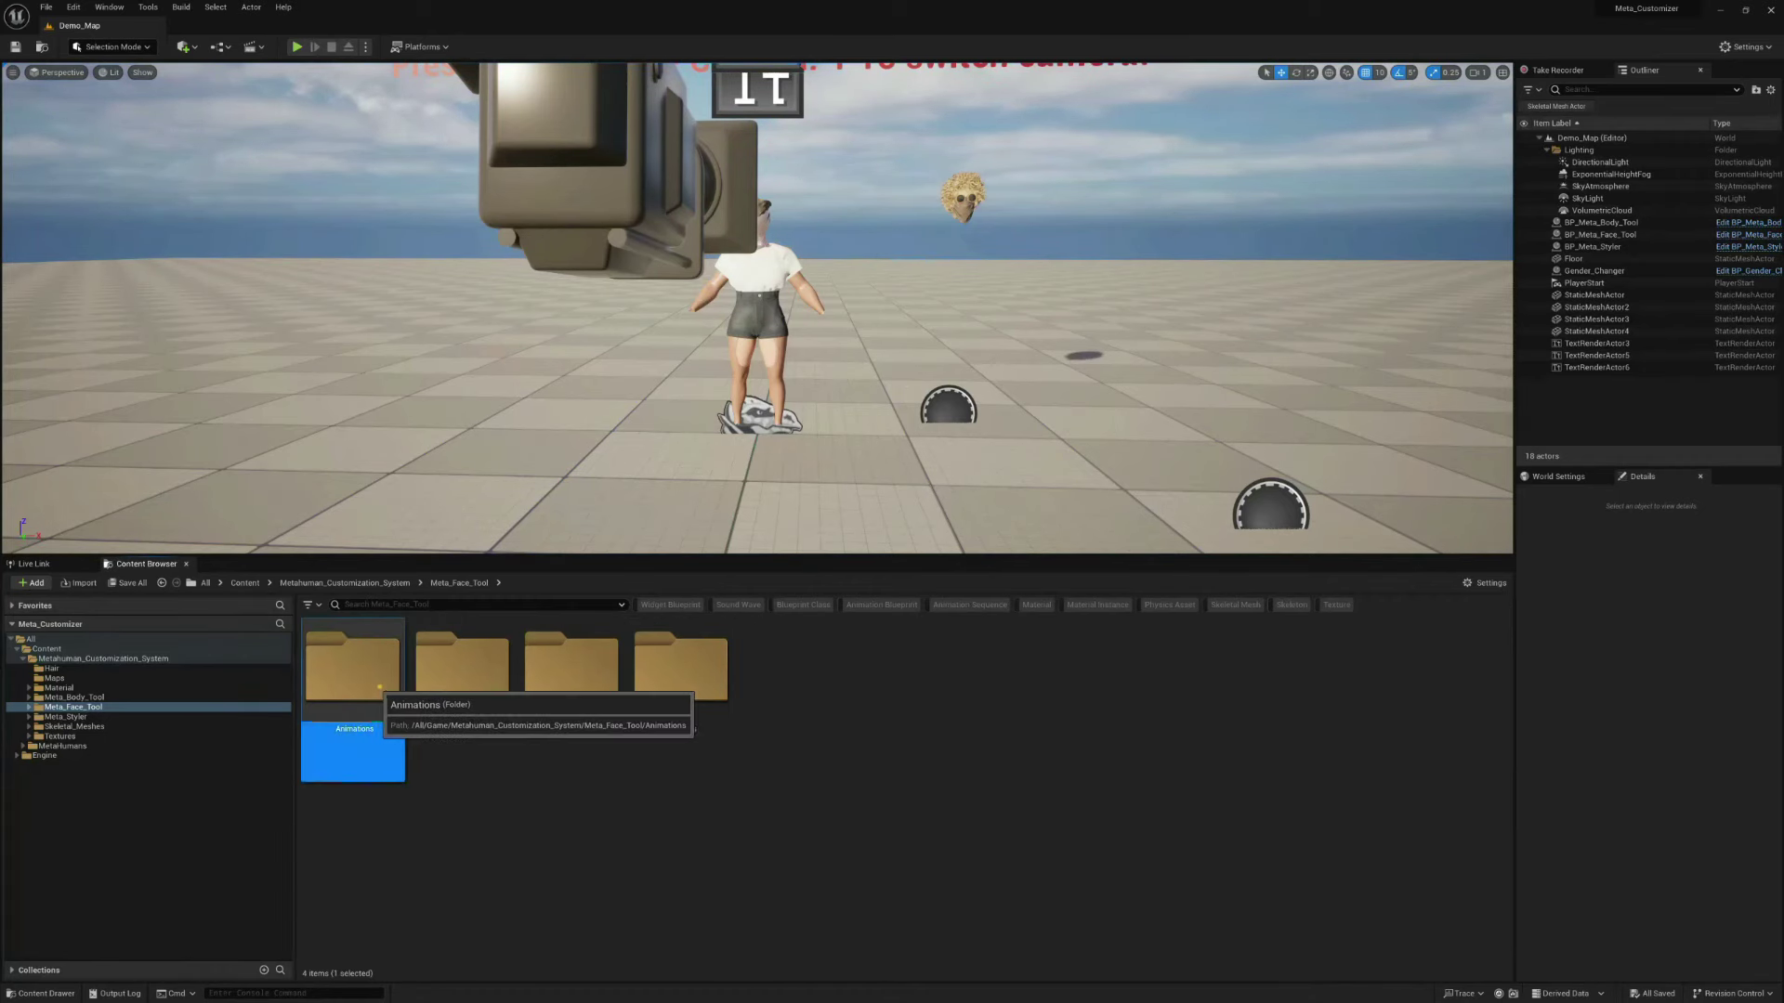
{"action": "scroll", "coordinate": [939, 370], "scroll_direction": "up", "scroll_amount": 3}
{"action": "right_click_drag", "start_coordinate": [890, 378], "coordinate": [890, 400]}
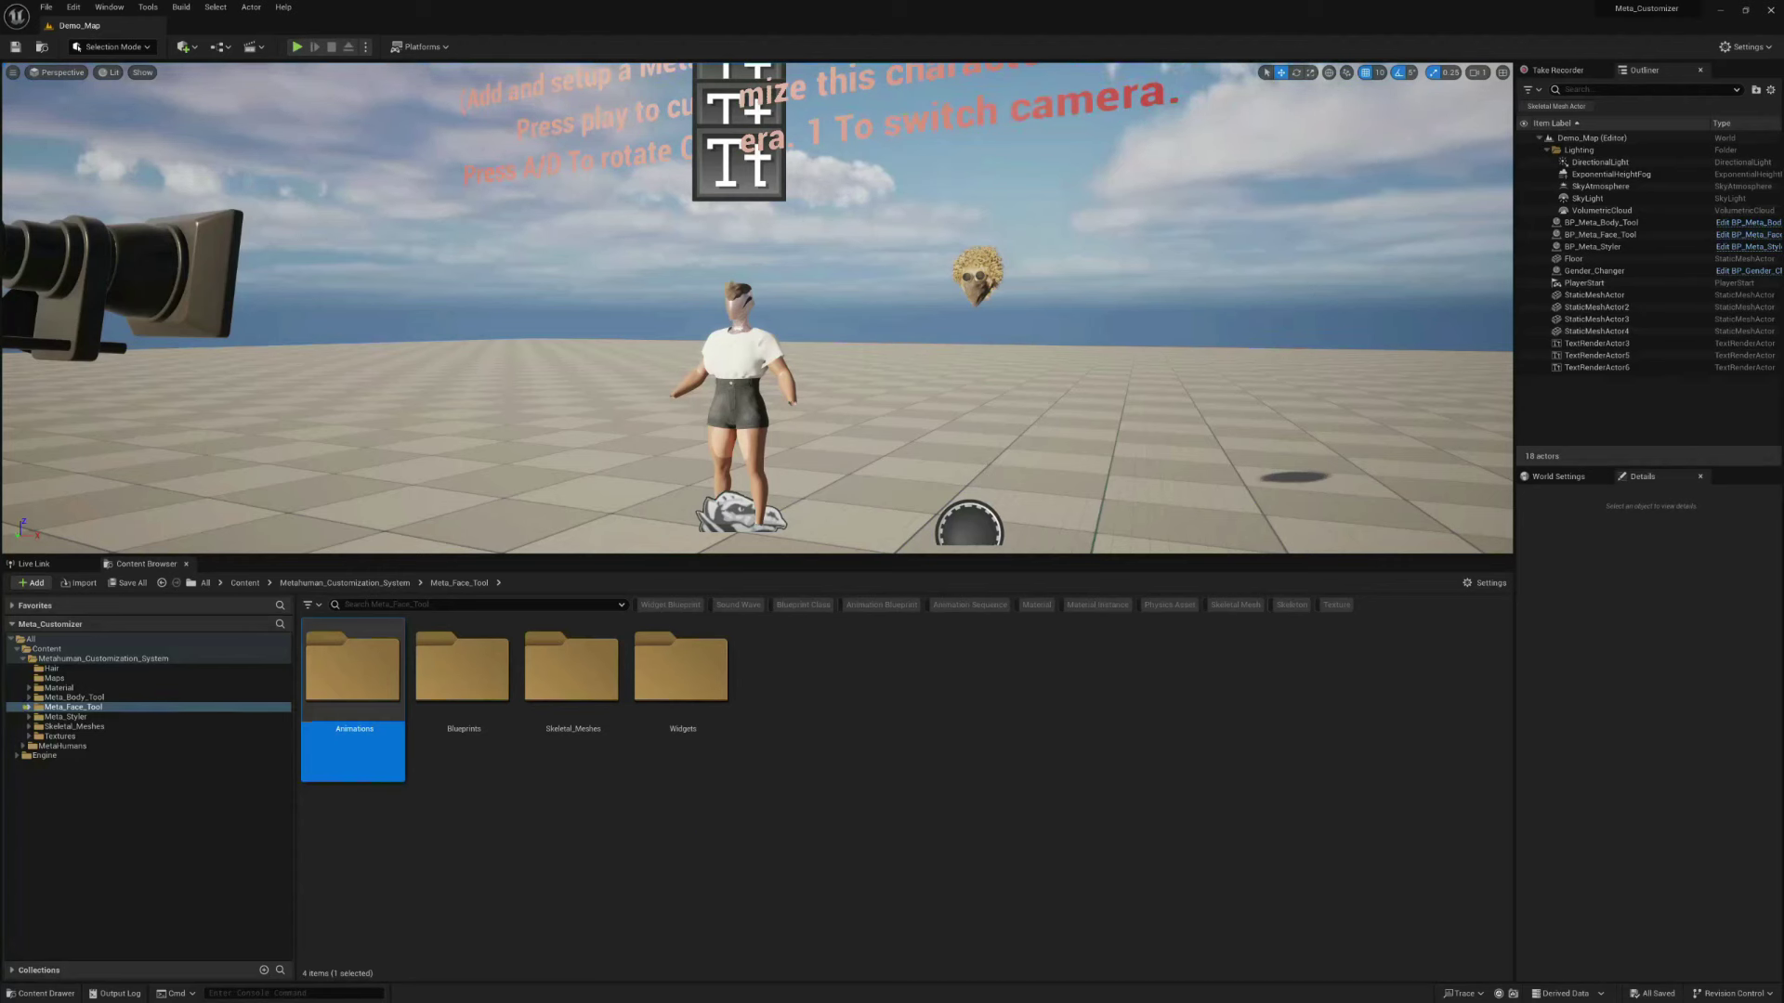
{"action": "left_click", "coordinate": [29, 707]}
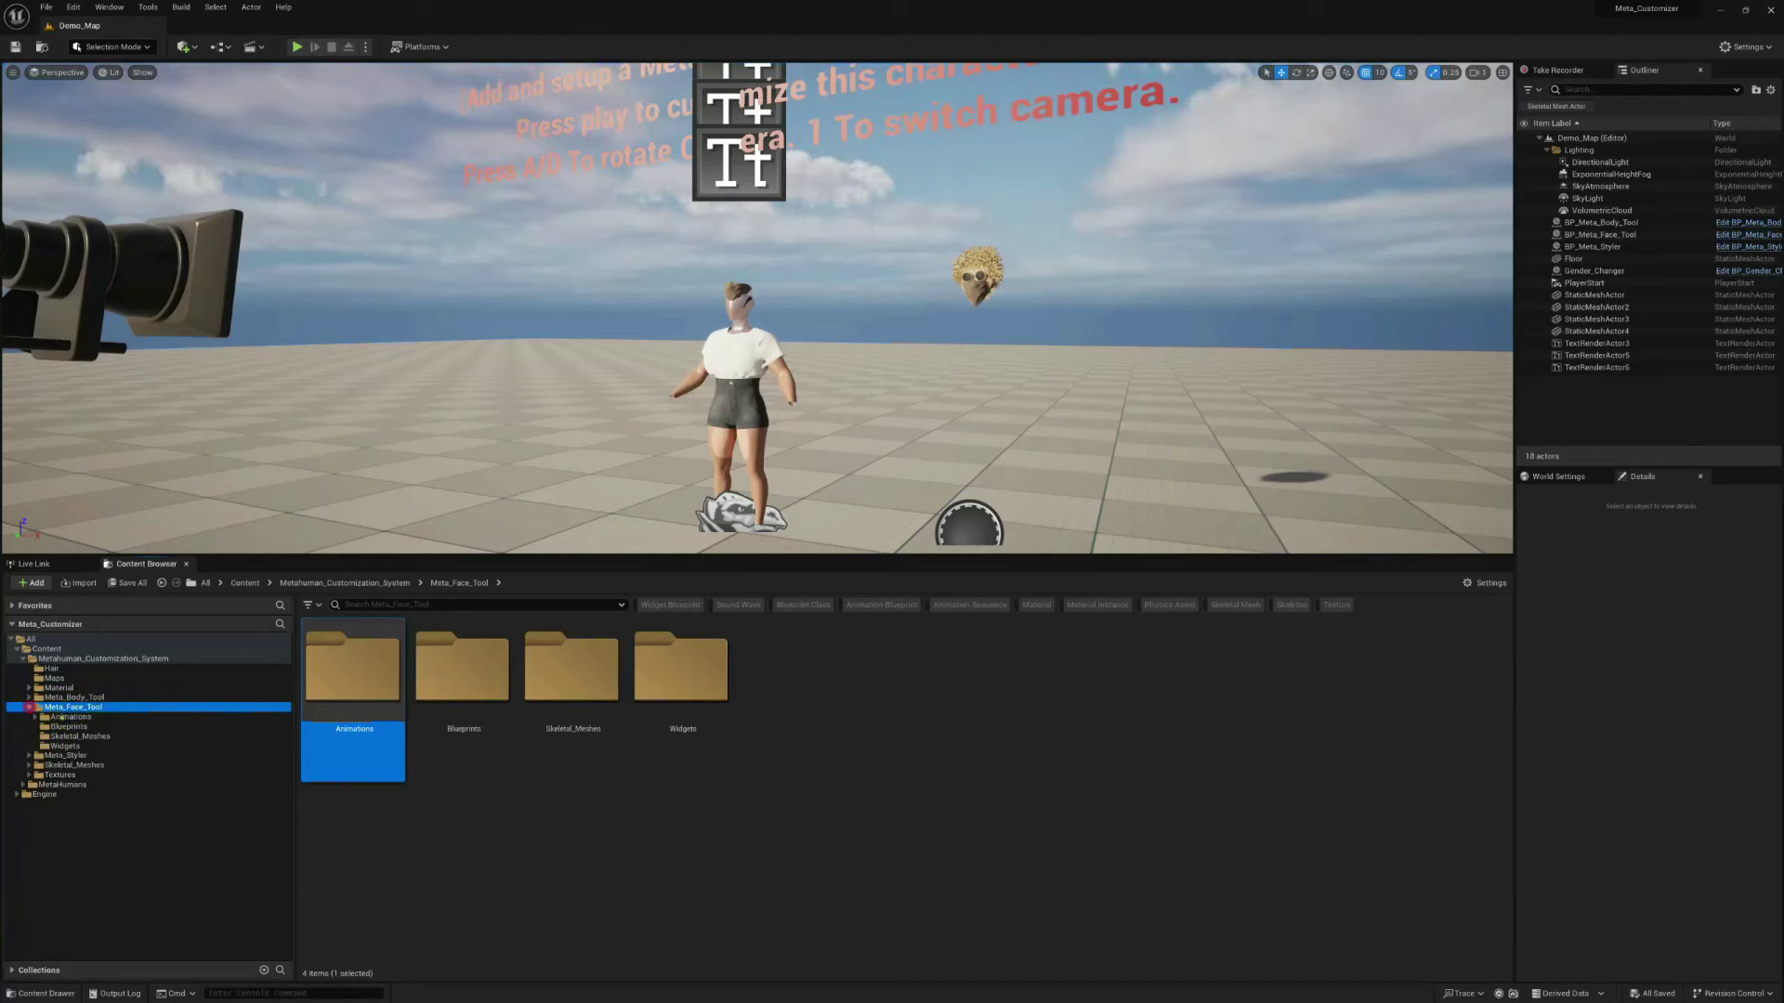
{"action": "left_click", "coordinate": [82, 717]}
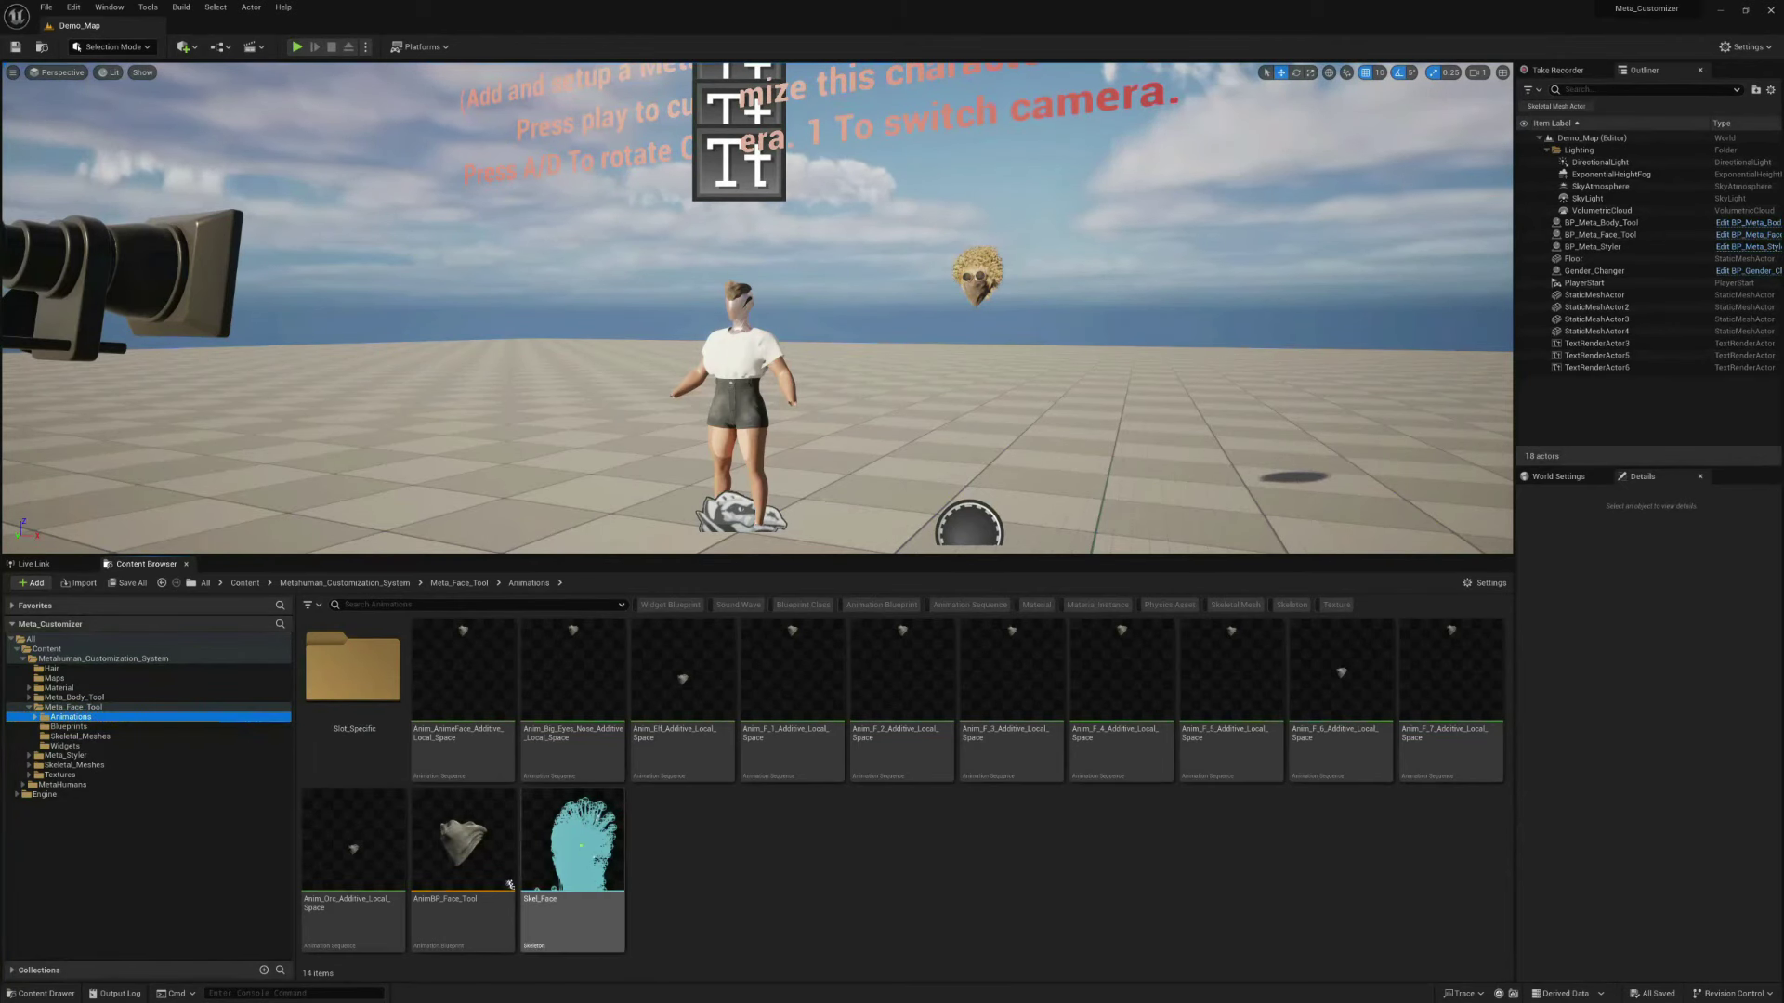
{"action": "left_click", "coordinate": [569, 840]}
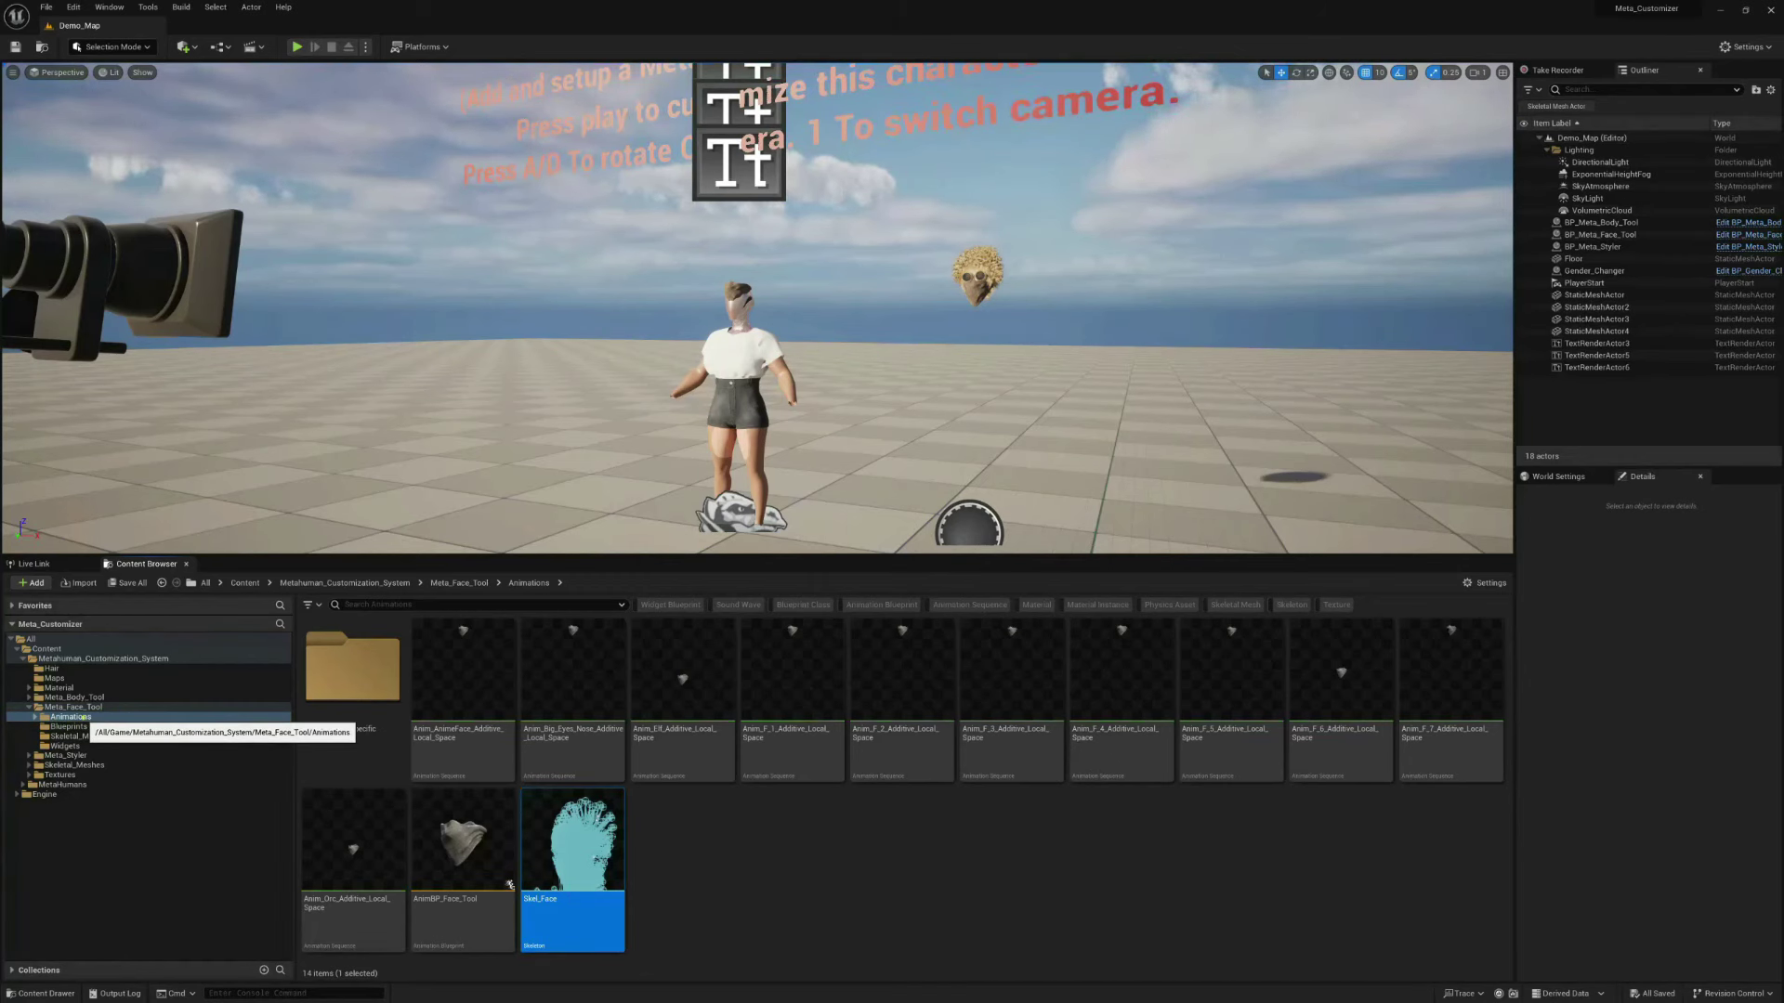
{"action": "mouse_move", "coordinate": [579, 845]}
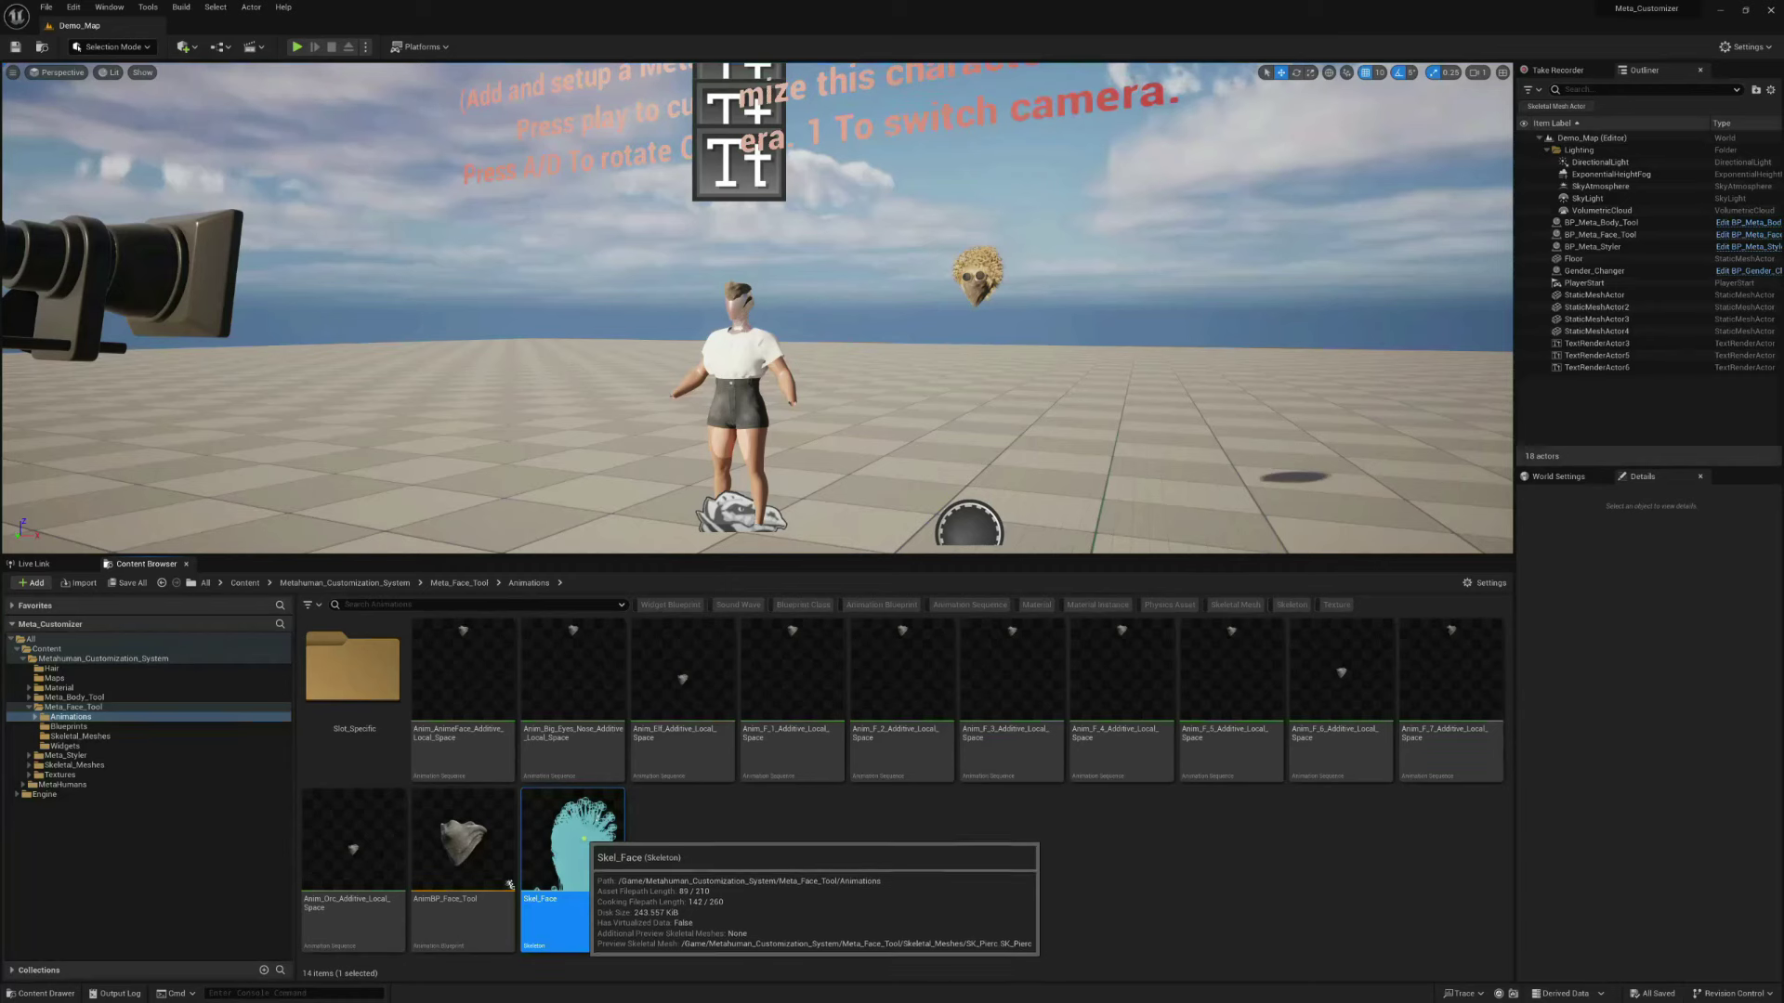
{"action": "left_click", "coordinate": [1013, 916]}
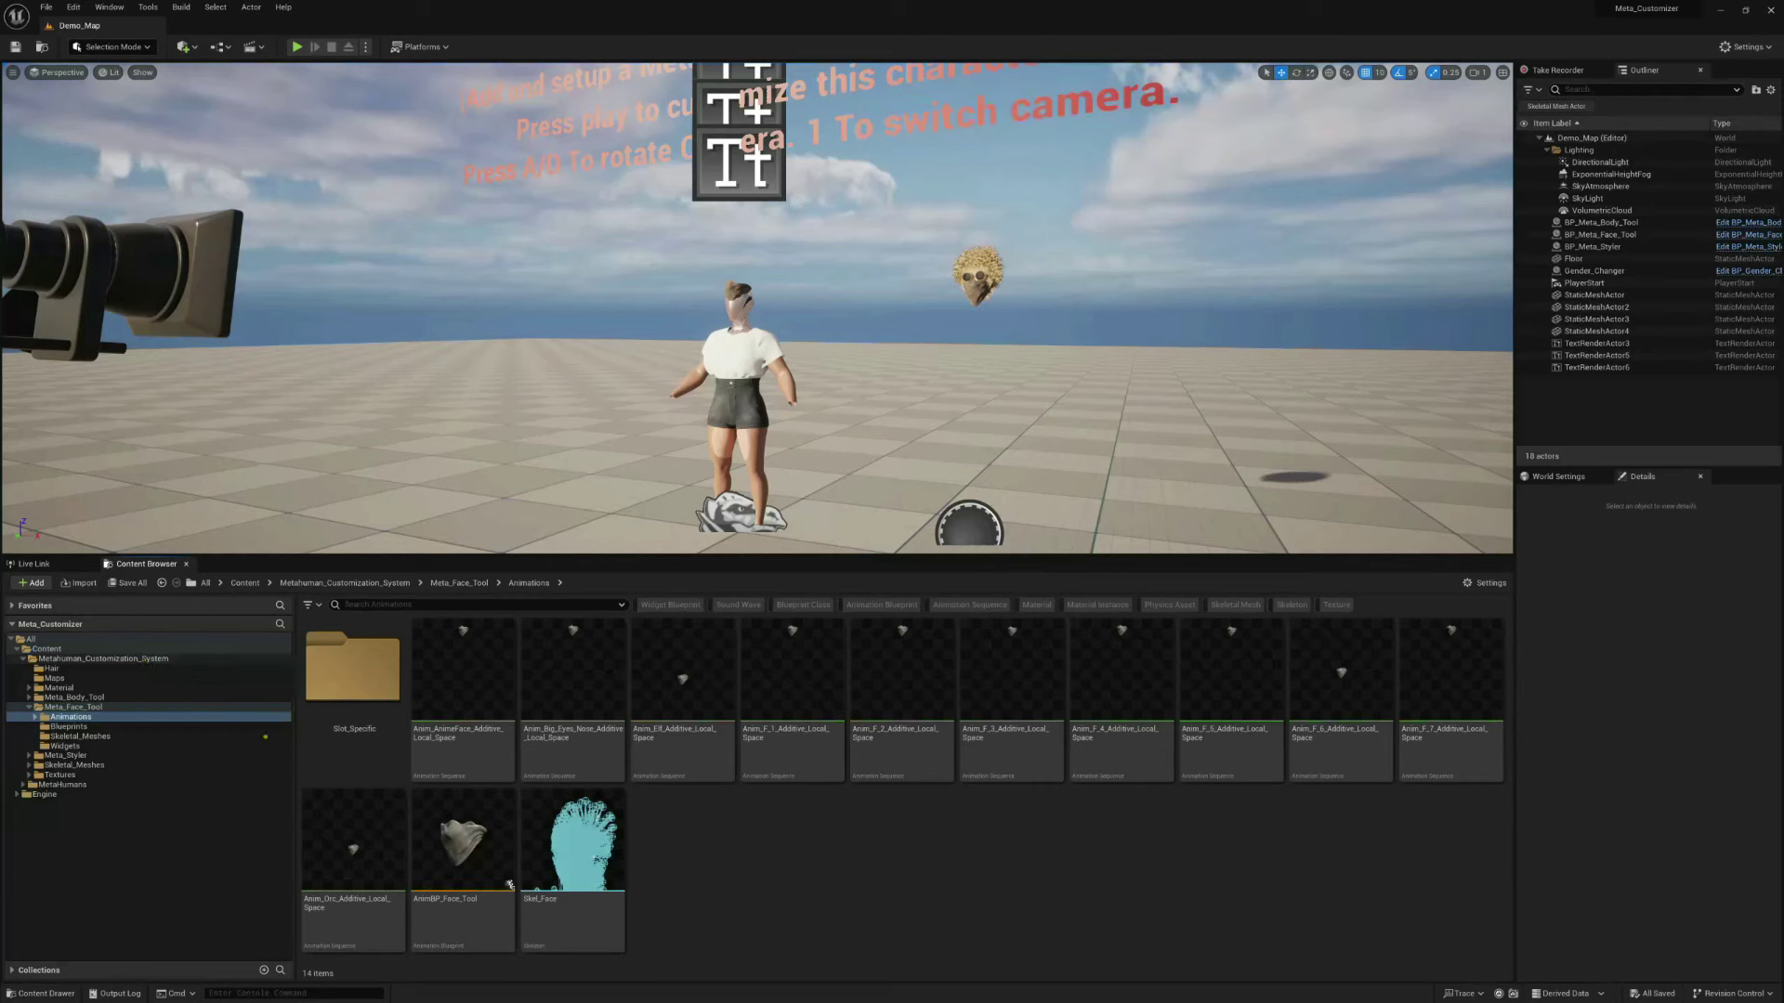
{"action": "left_click", "coordinate": [565, 841]}
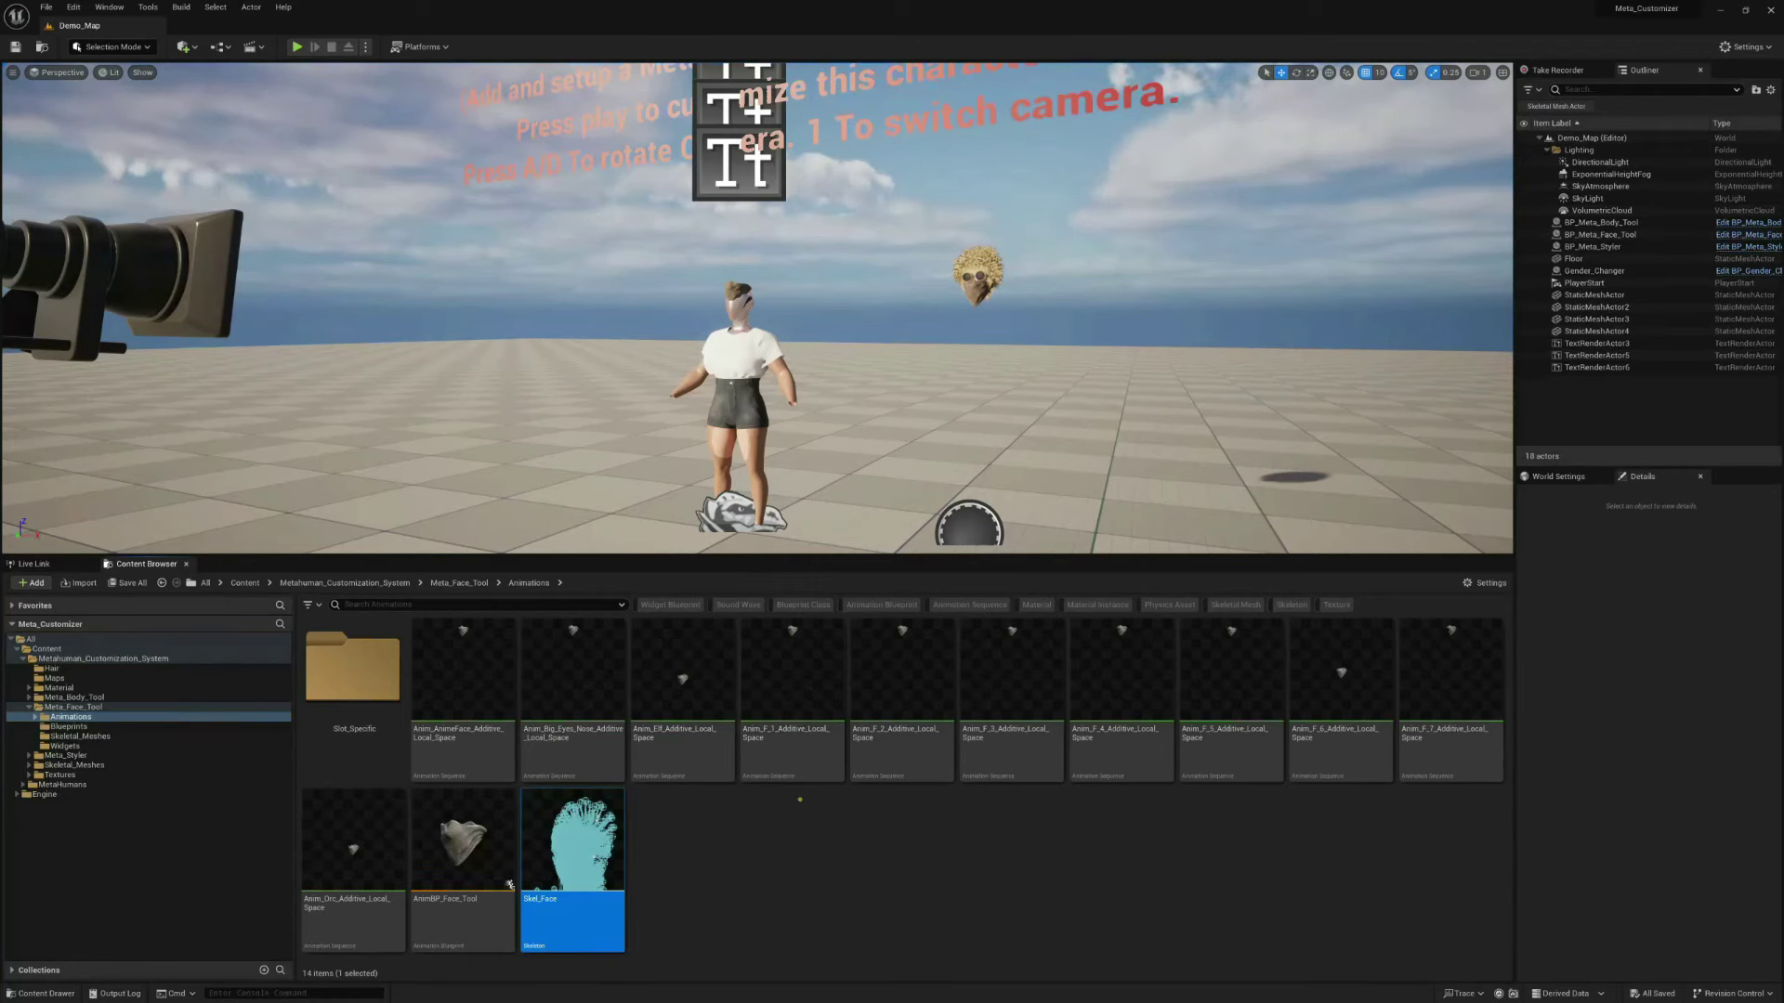
{"action": "mouse_move", "coordinate": [576, 828]}
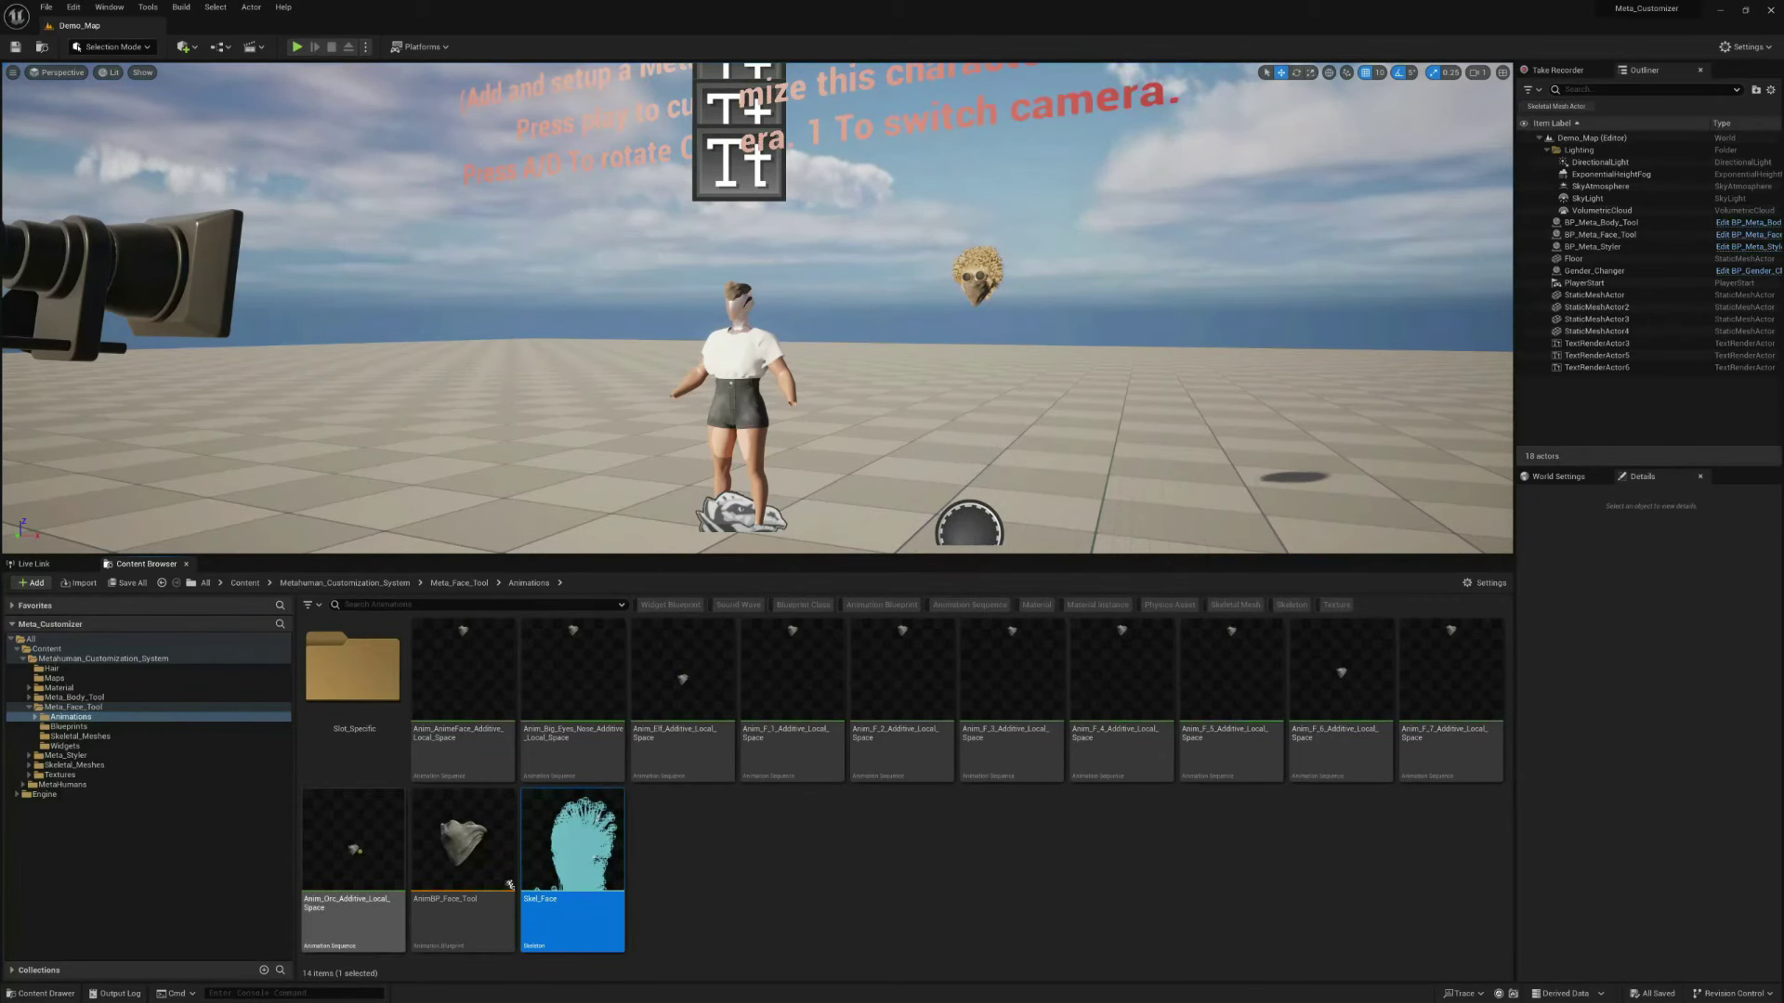
{"action": "mouse_move", "coordinate": [357, 864]}
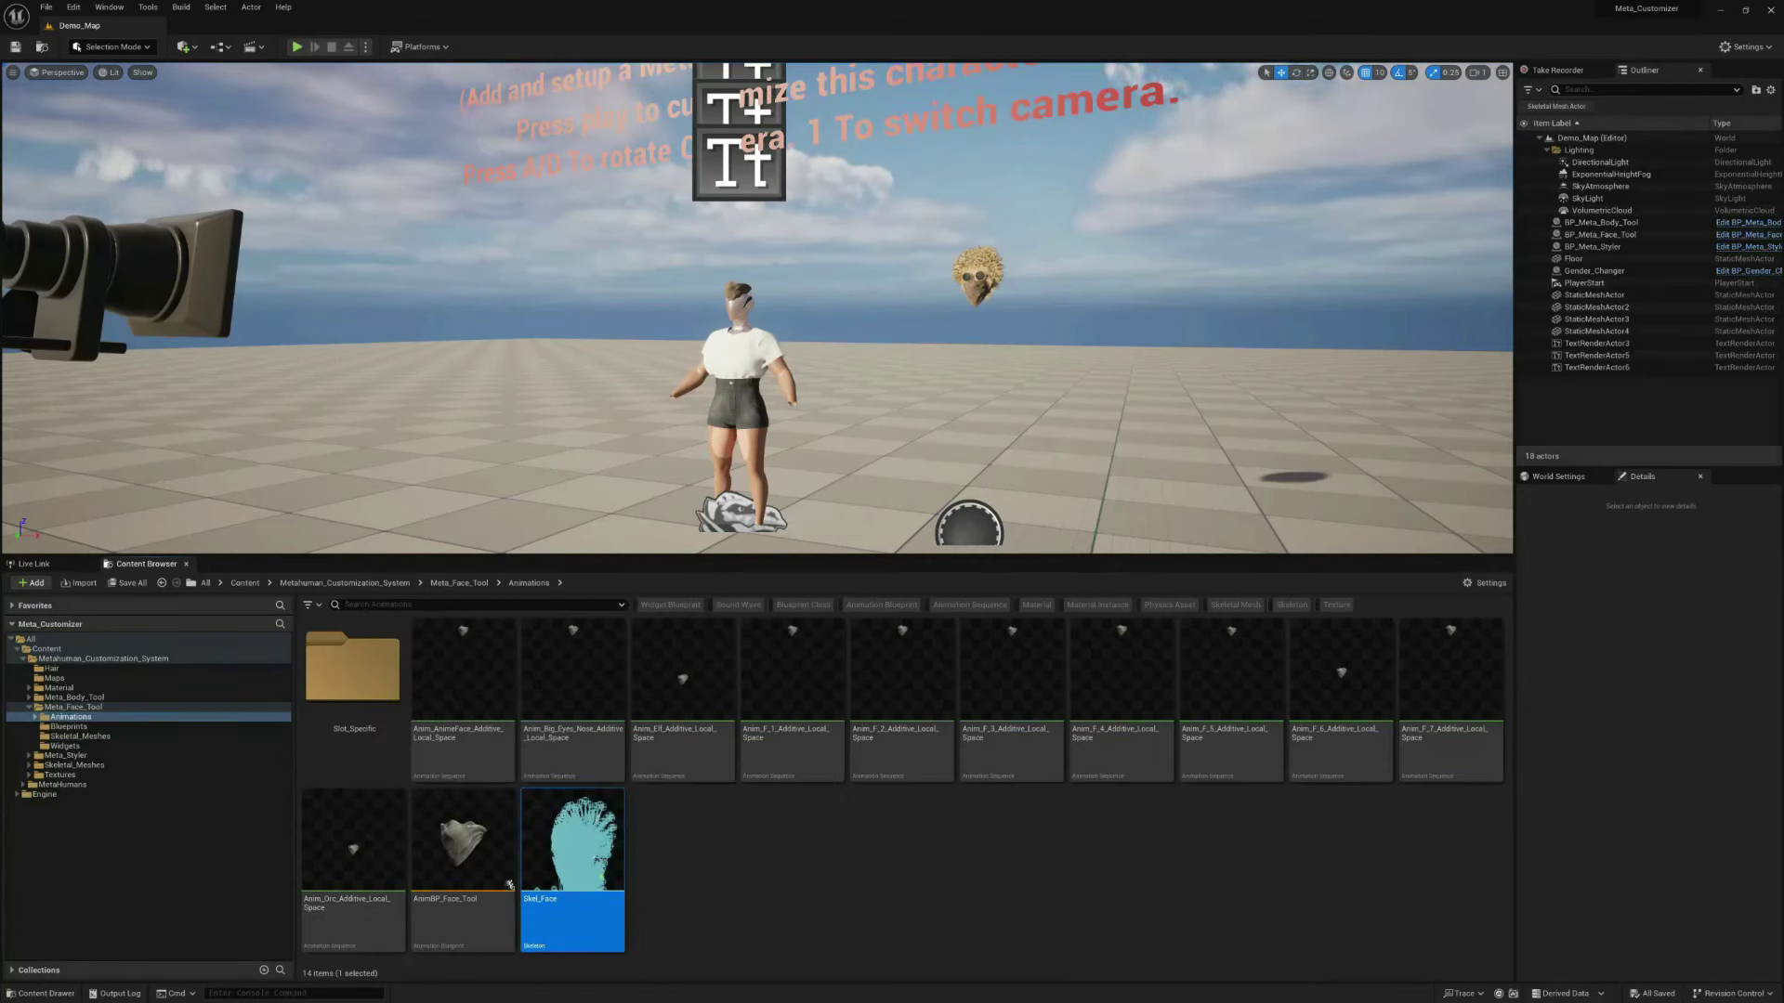
{"action": "mouse_move", "coordinate": [592, 873]}
{"action": "left_click", "coordinate": [469, 747]}
{"action": "left_click", "coordinate": [357, 868], "text": "shift"}
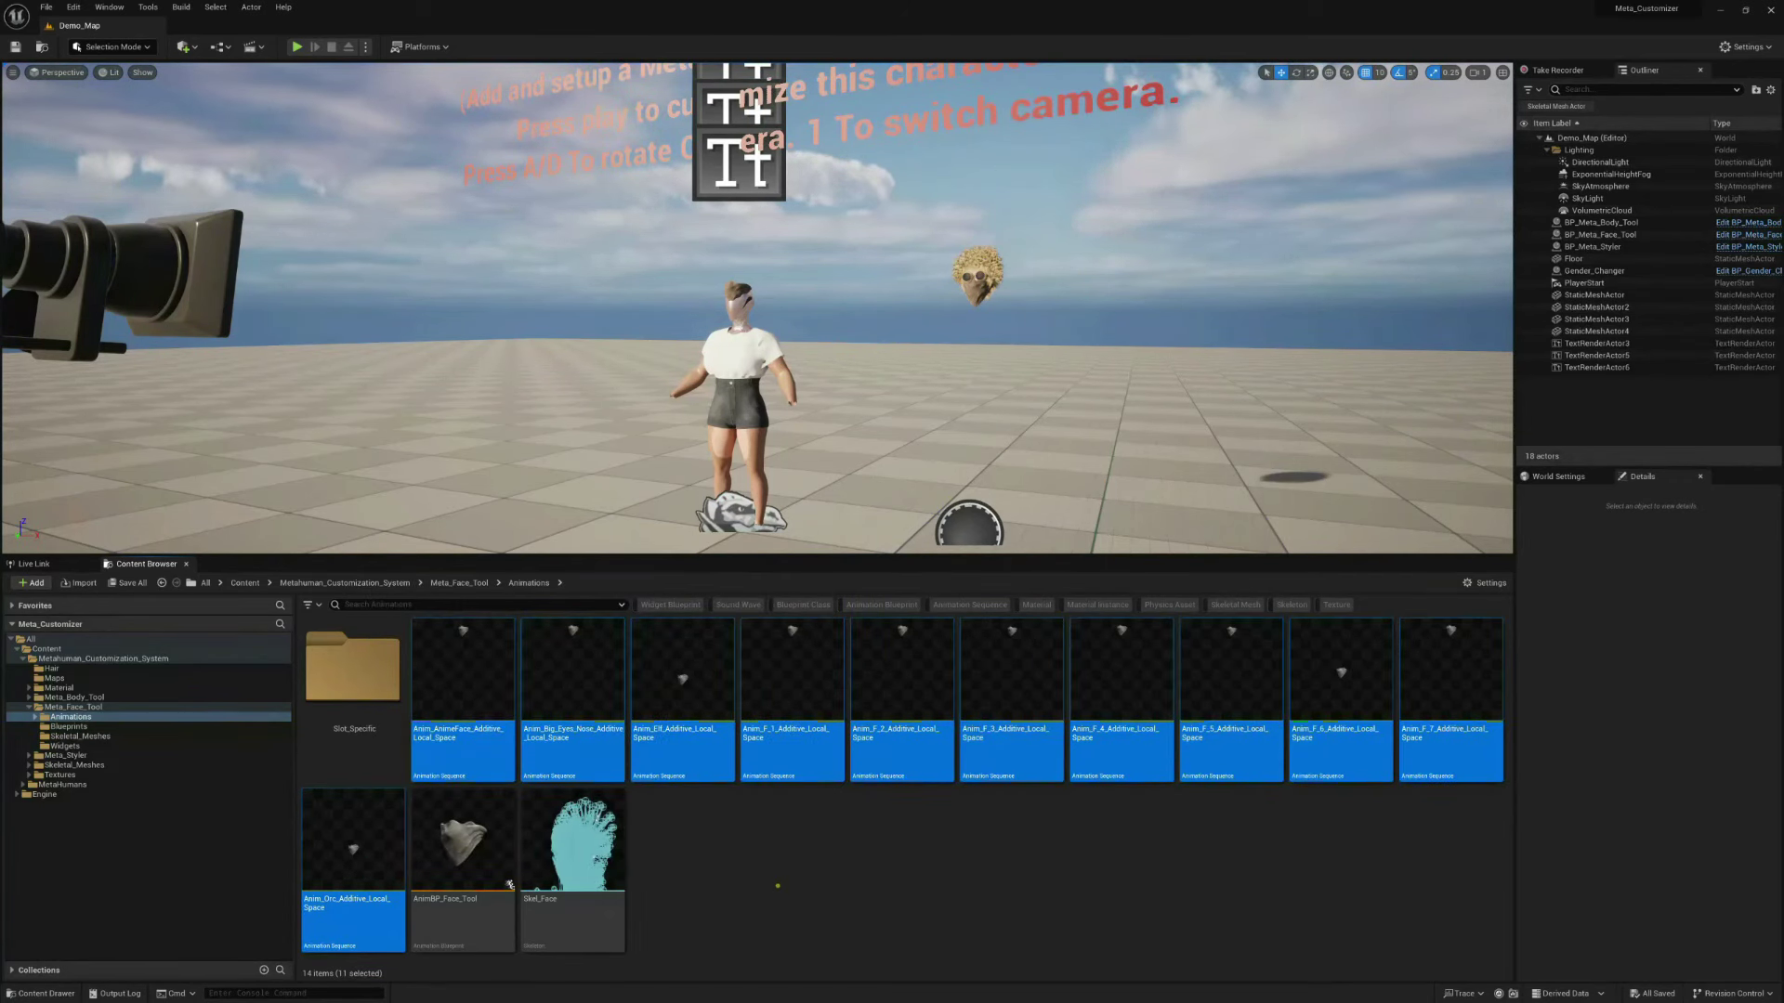
{"action": "left_click", "coordinate": [778, 870]}
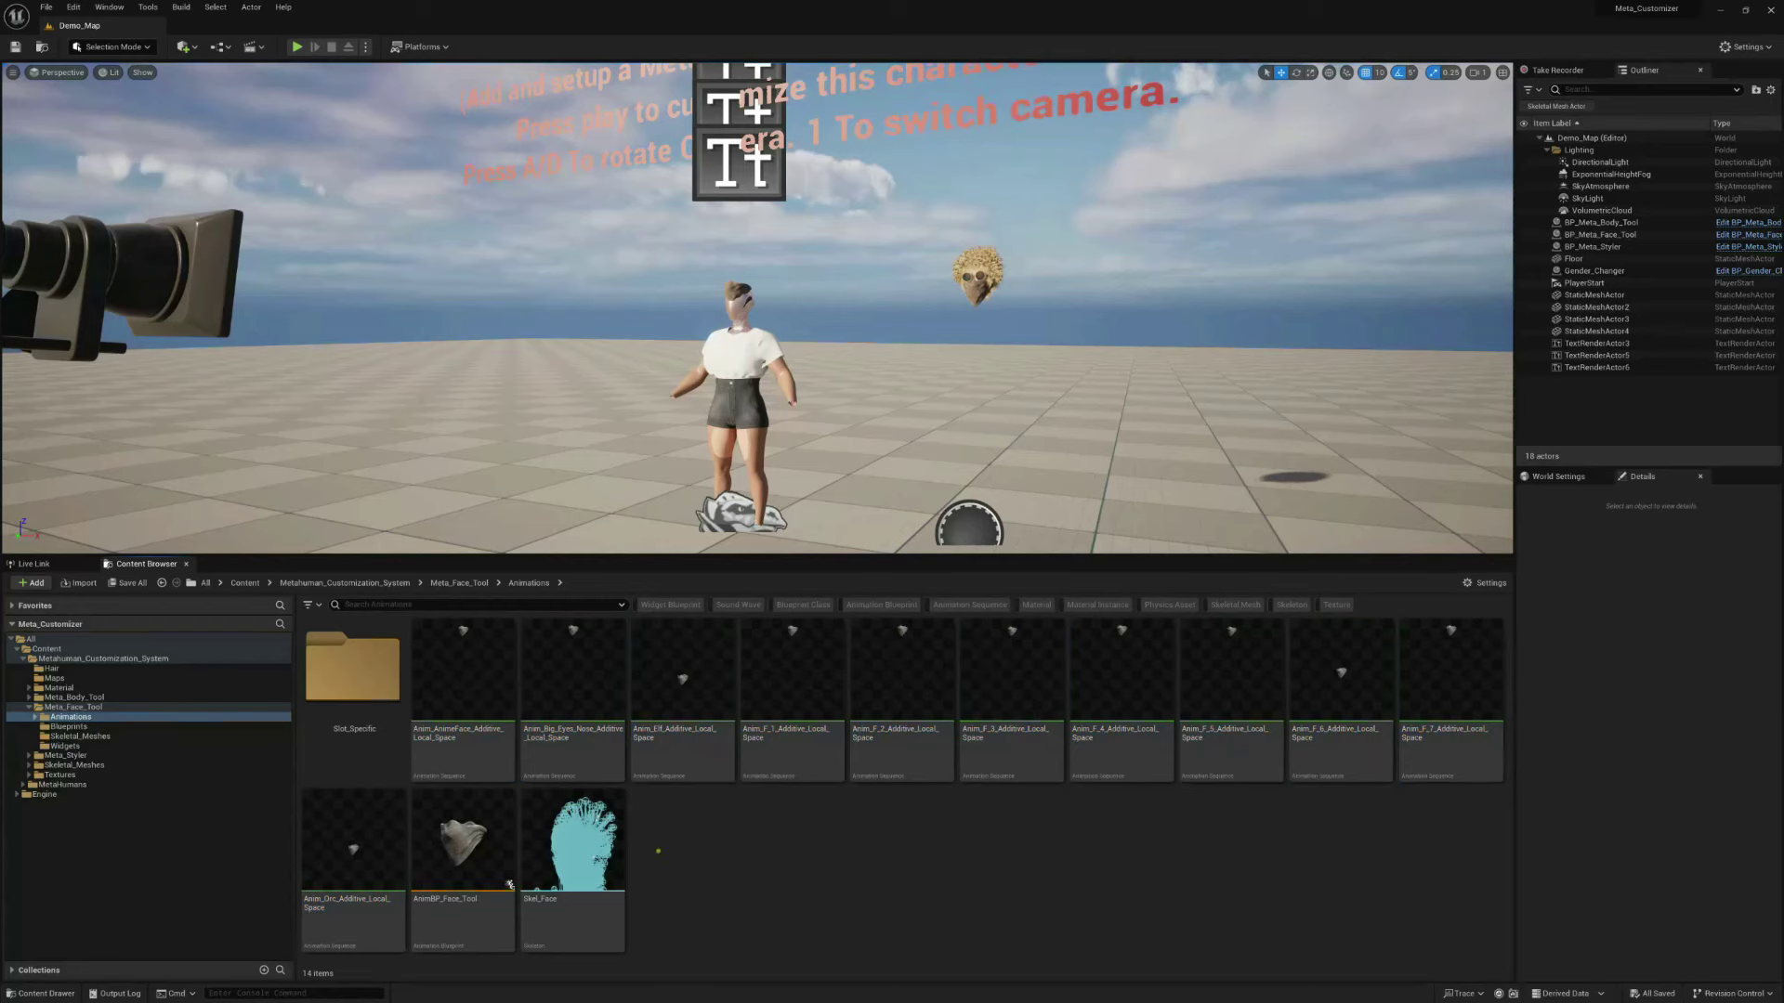
Select all animation sequences directly inside the Meta_Face_Tool Animations folder and start a bulk export of them
{"action": "left_click", "coordinate": [447, 655]}
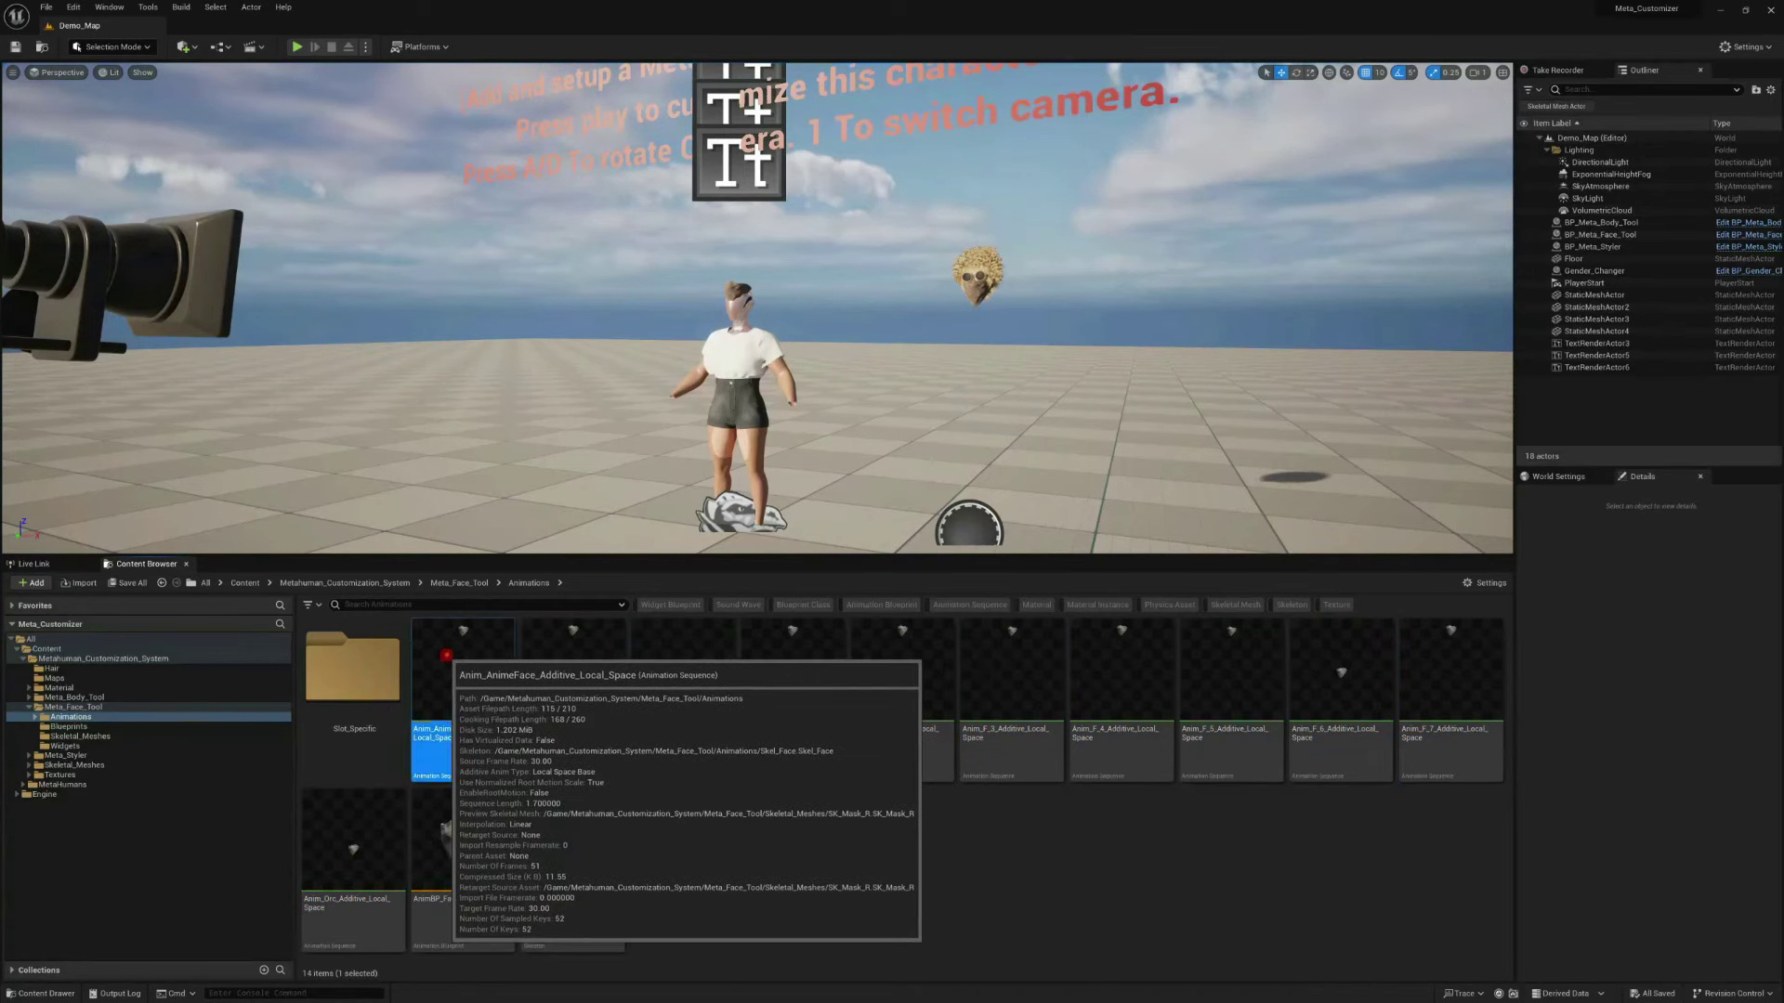
{"action": "left_click", "coordinate": [354, 868], "text": "shift"}
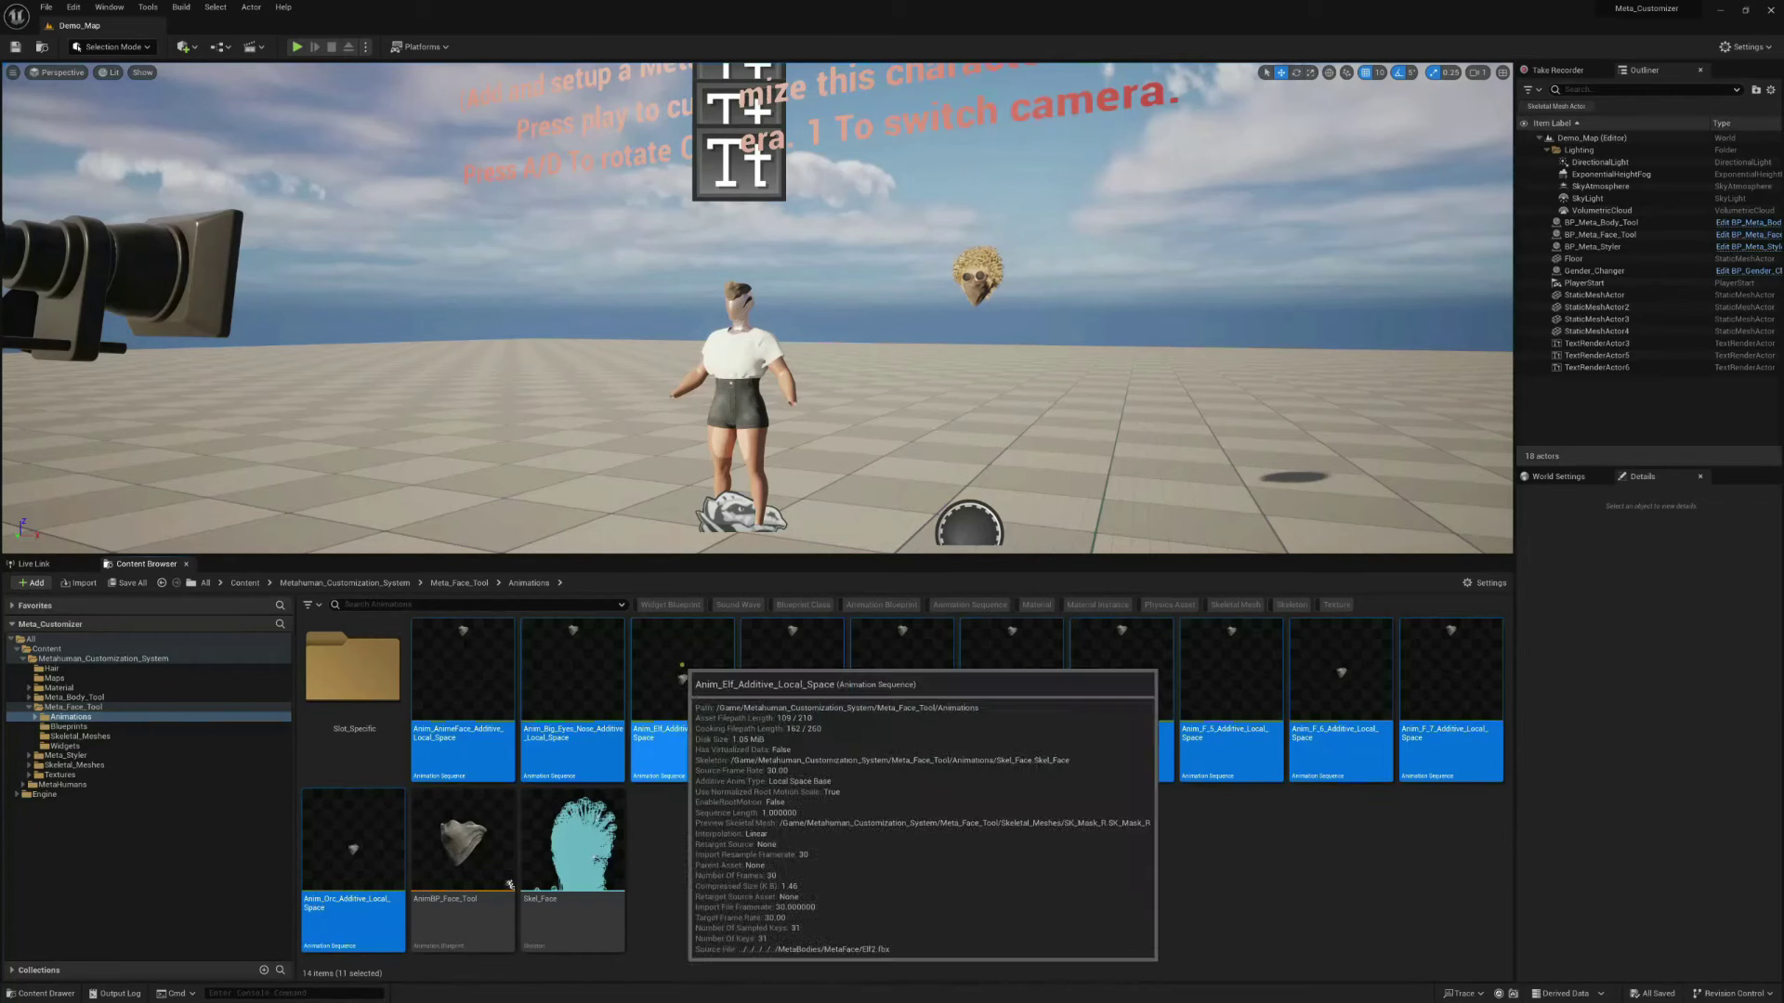
{"action": "right_click", "coordinate": [682, 667]}
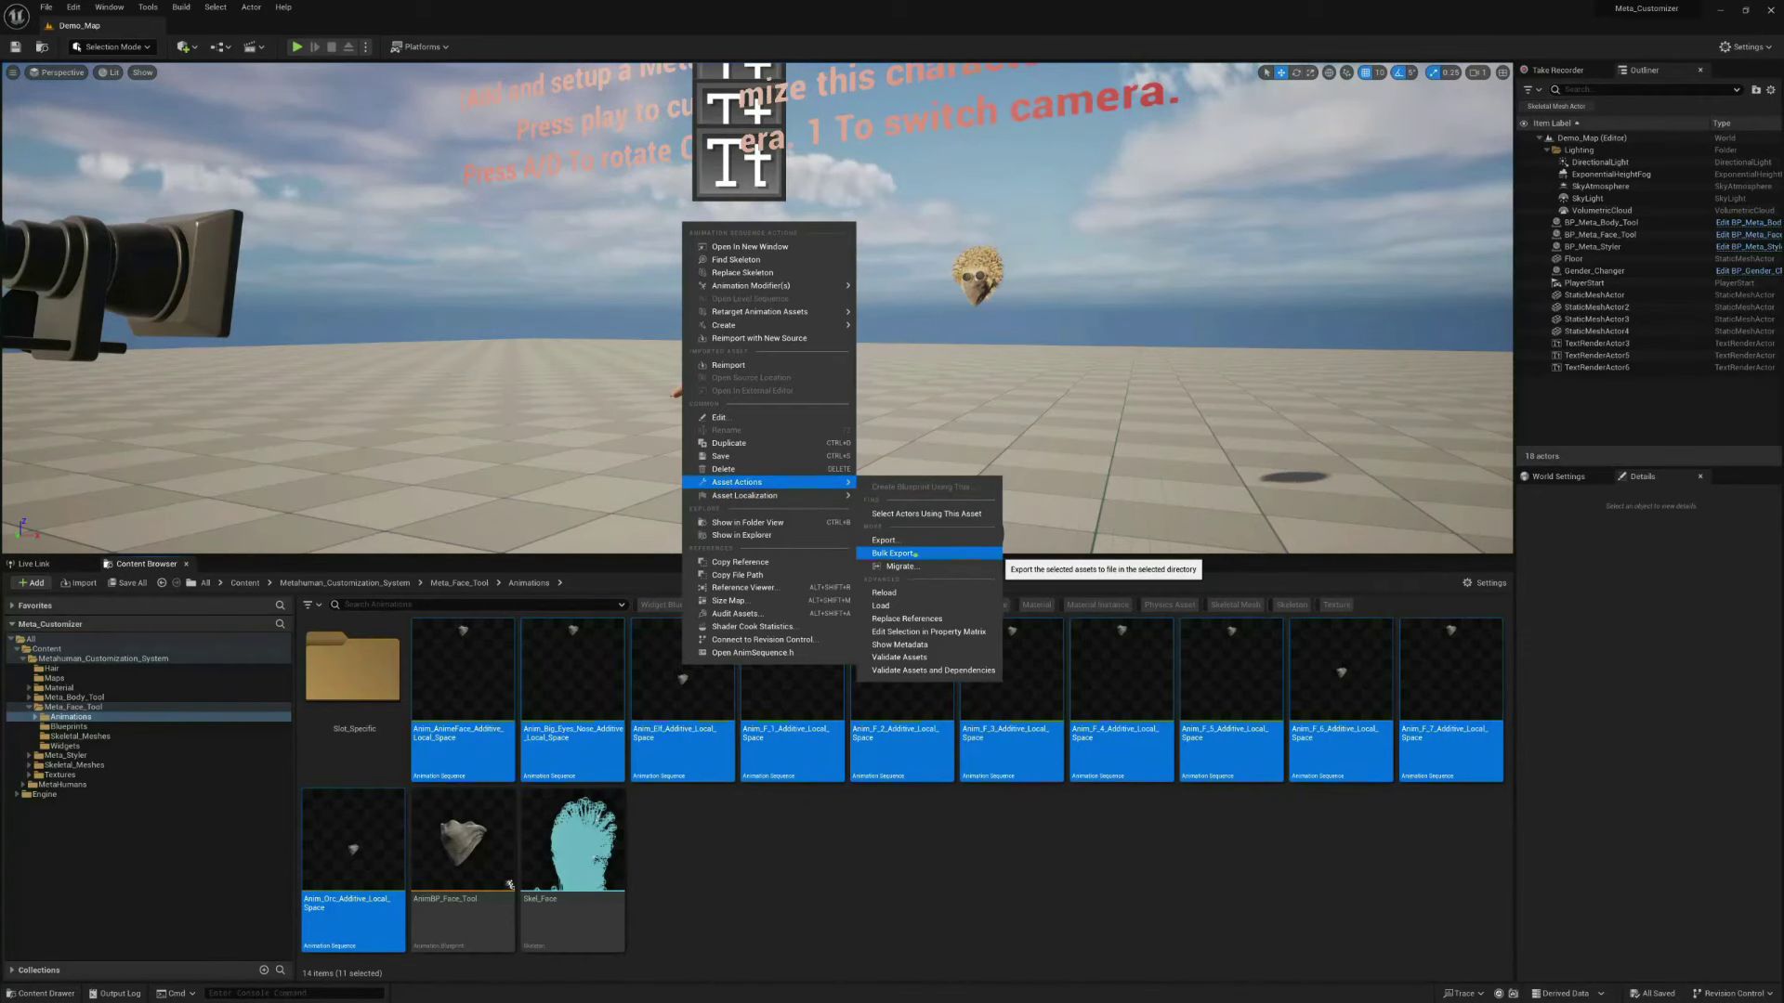
{"action": "left_click", "coordinate": [915, 554]}
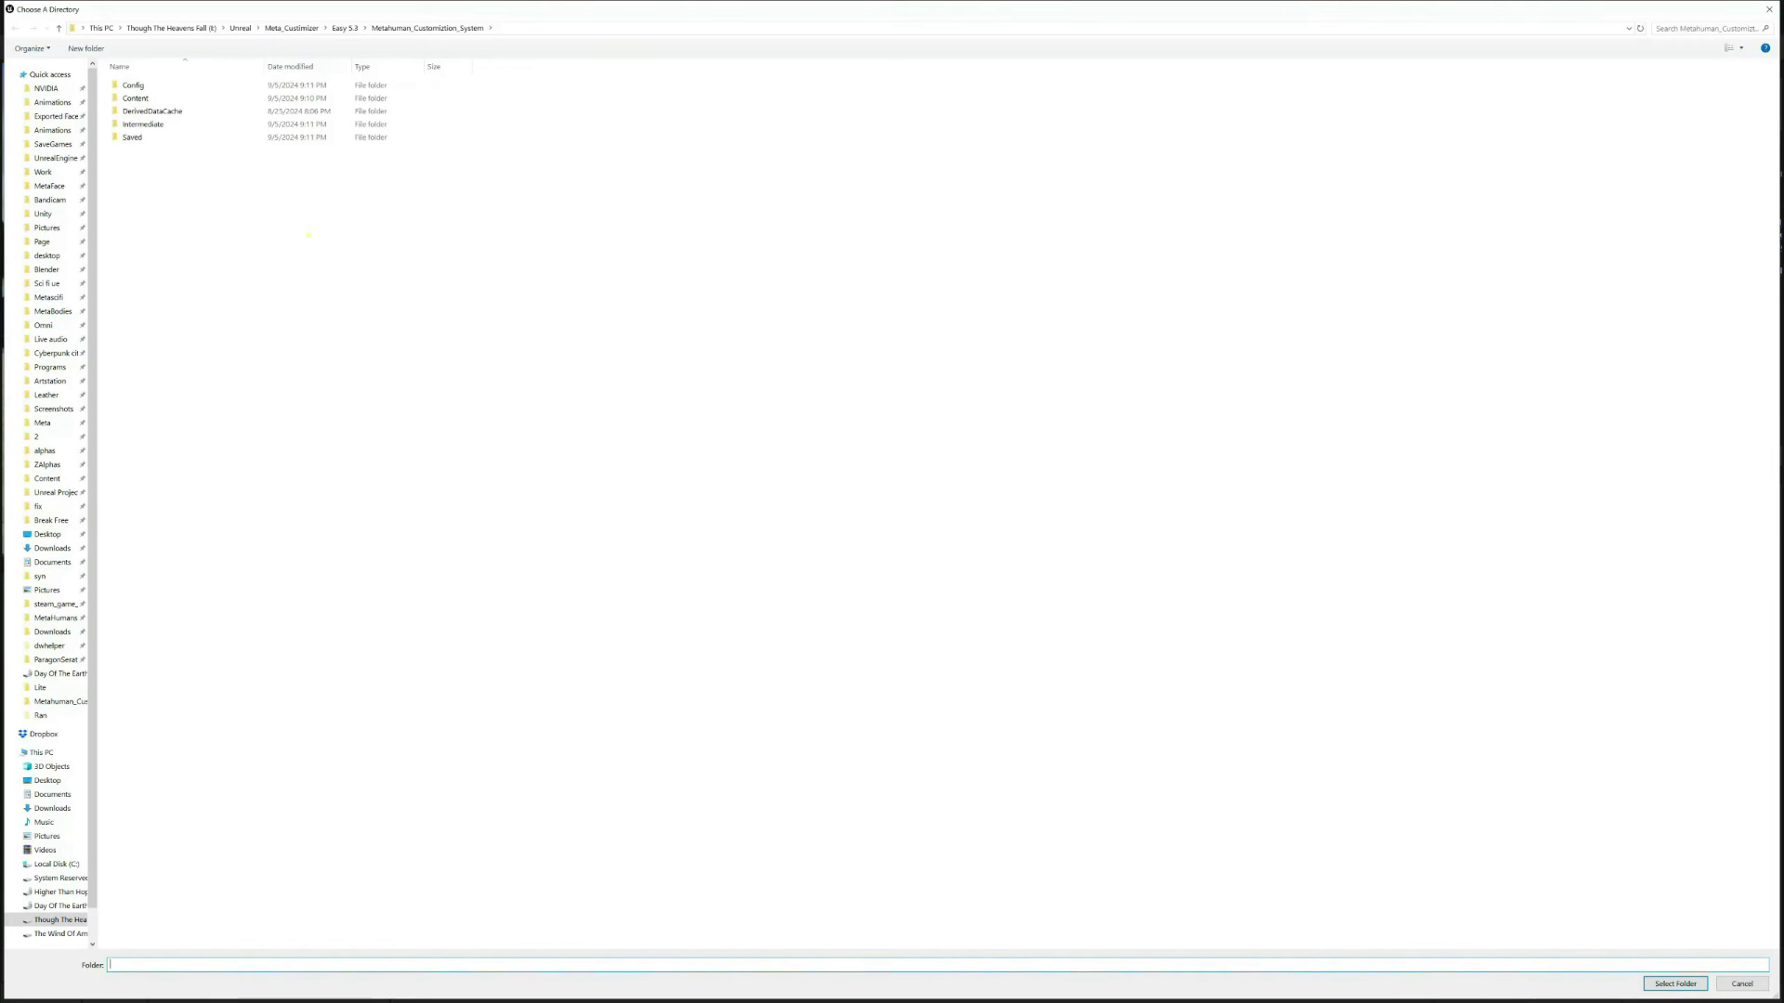
Create a folder named "Exported face animations 2" in Documents/Face_Anims and choose it as the export directory
{"action": "left_click", "coordinate": [52, 103]}
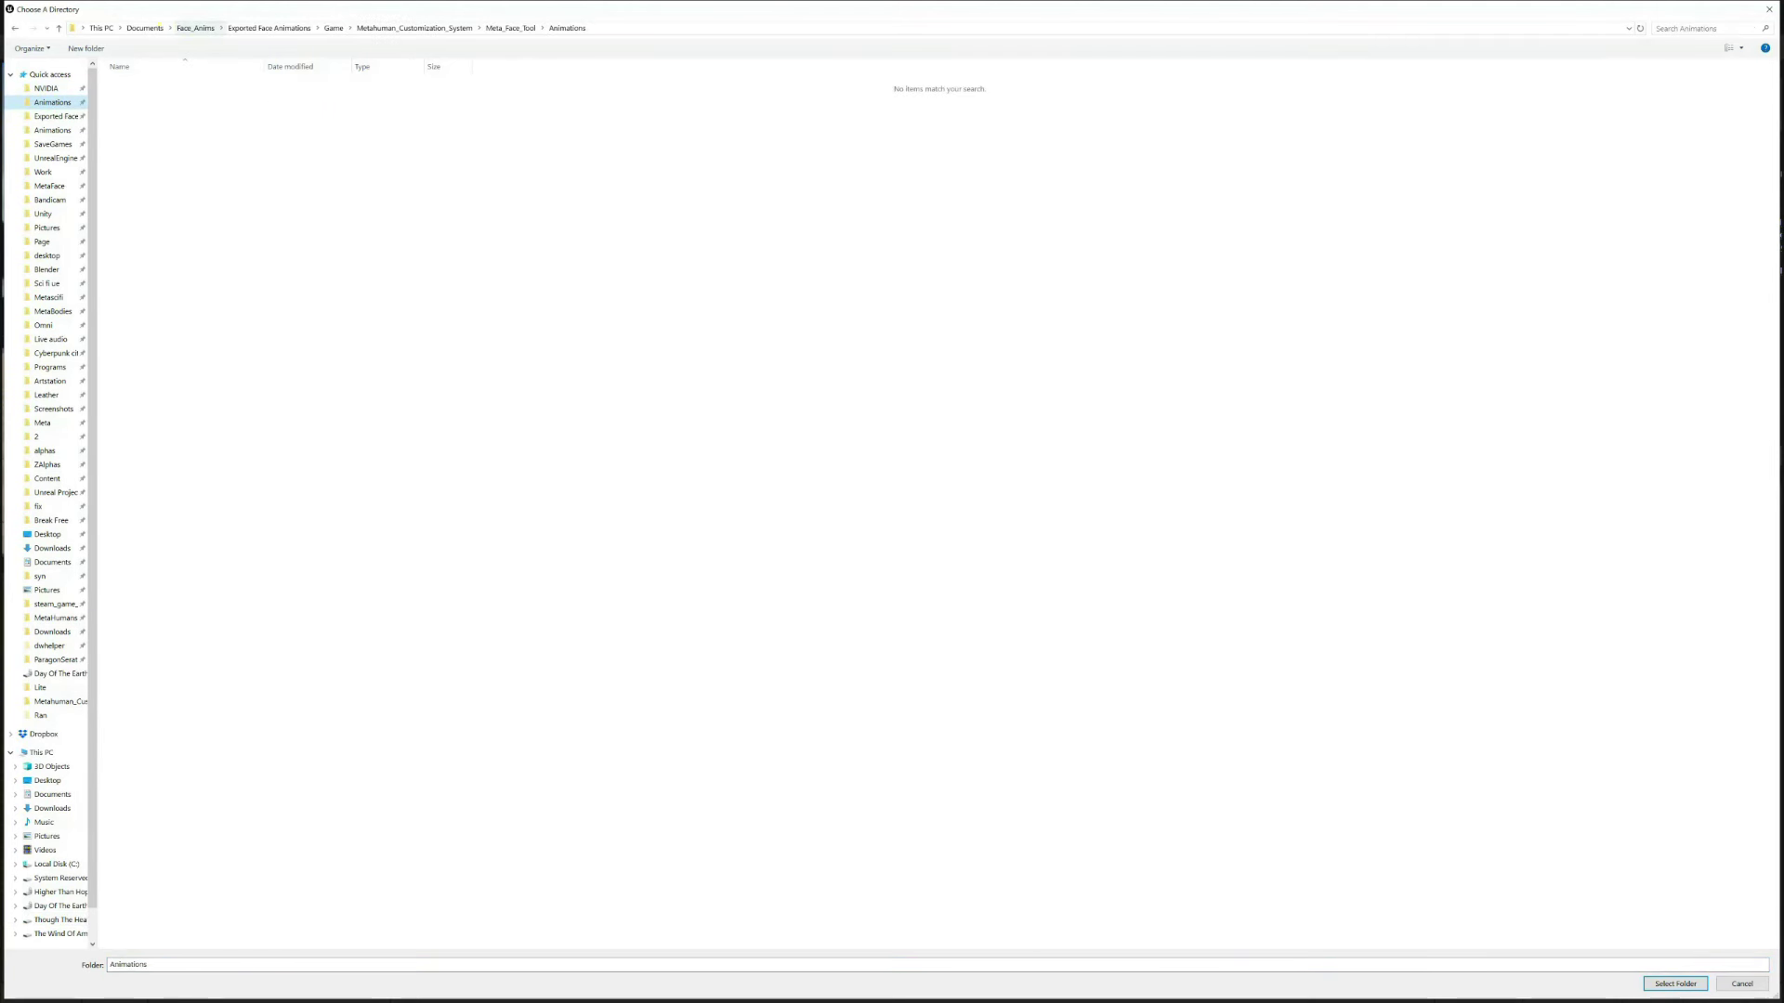
{"action": "left_click", "coordinate": [195, 28]}
{"action": "right_click", "coordinate": [268, 233]}
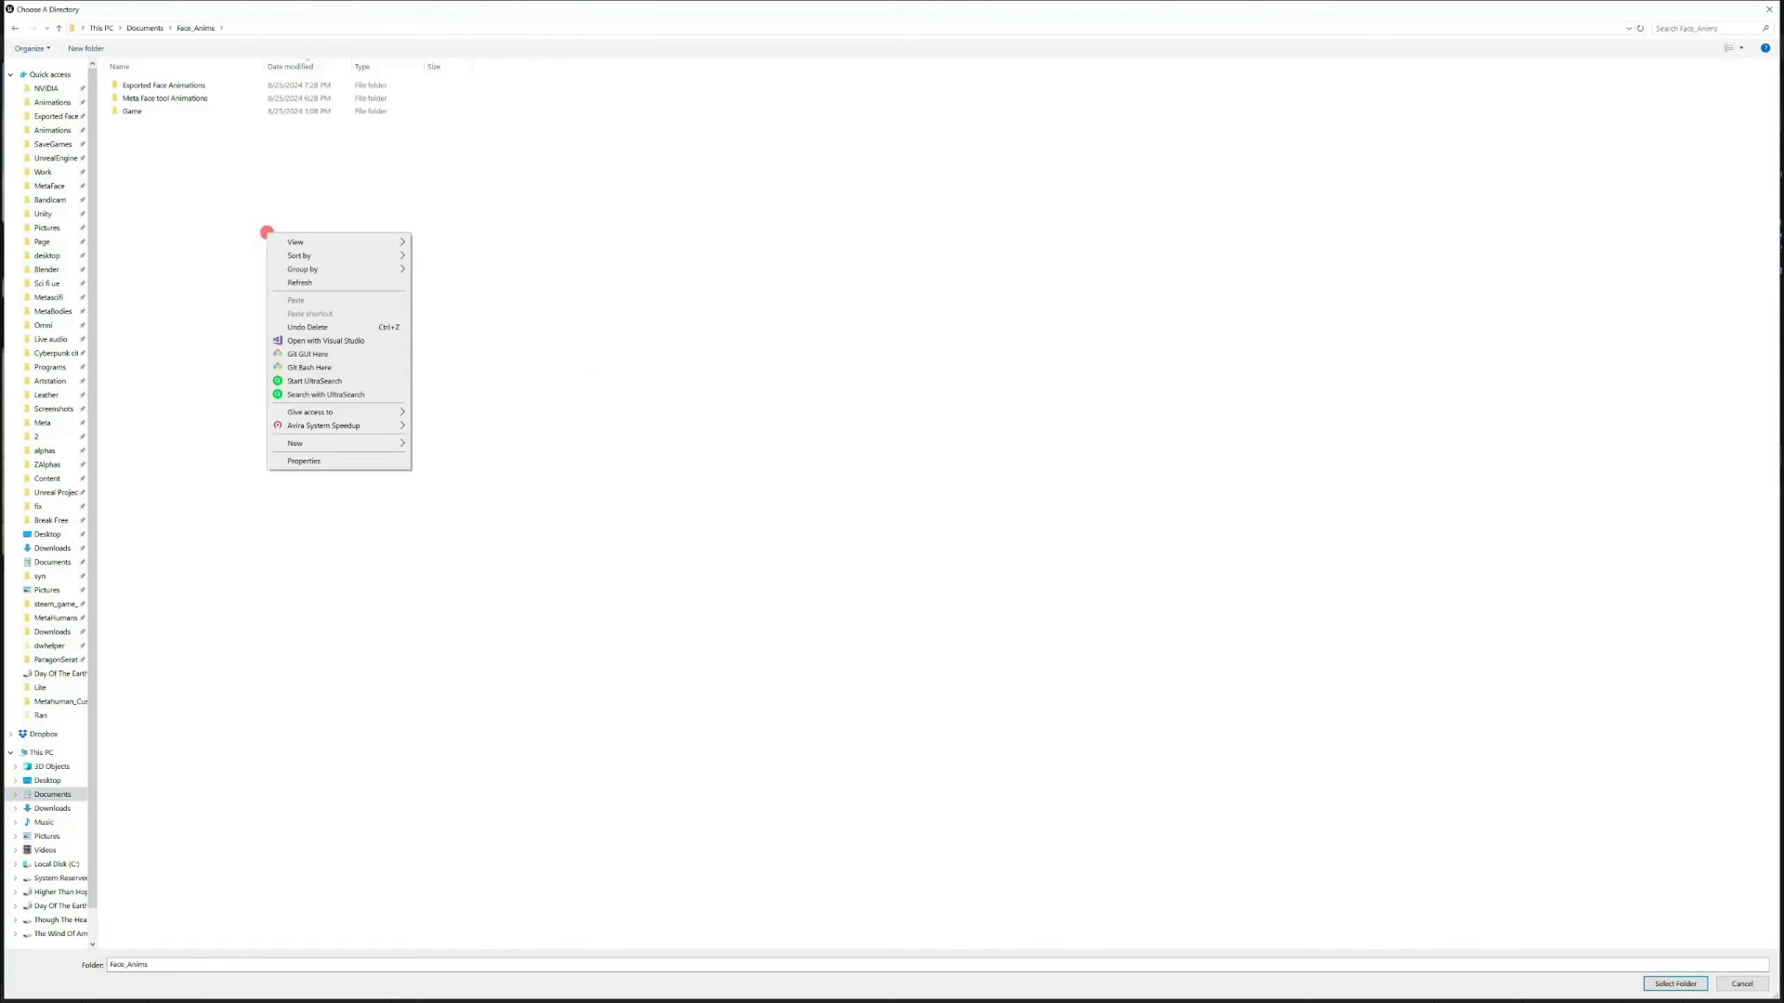
{"action": "left_click", "coordinate": [390, 443]}
{"action": "left_click", "coordinate": [471, 445]}
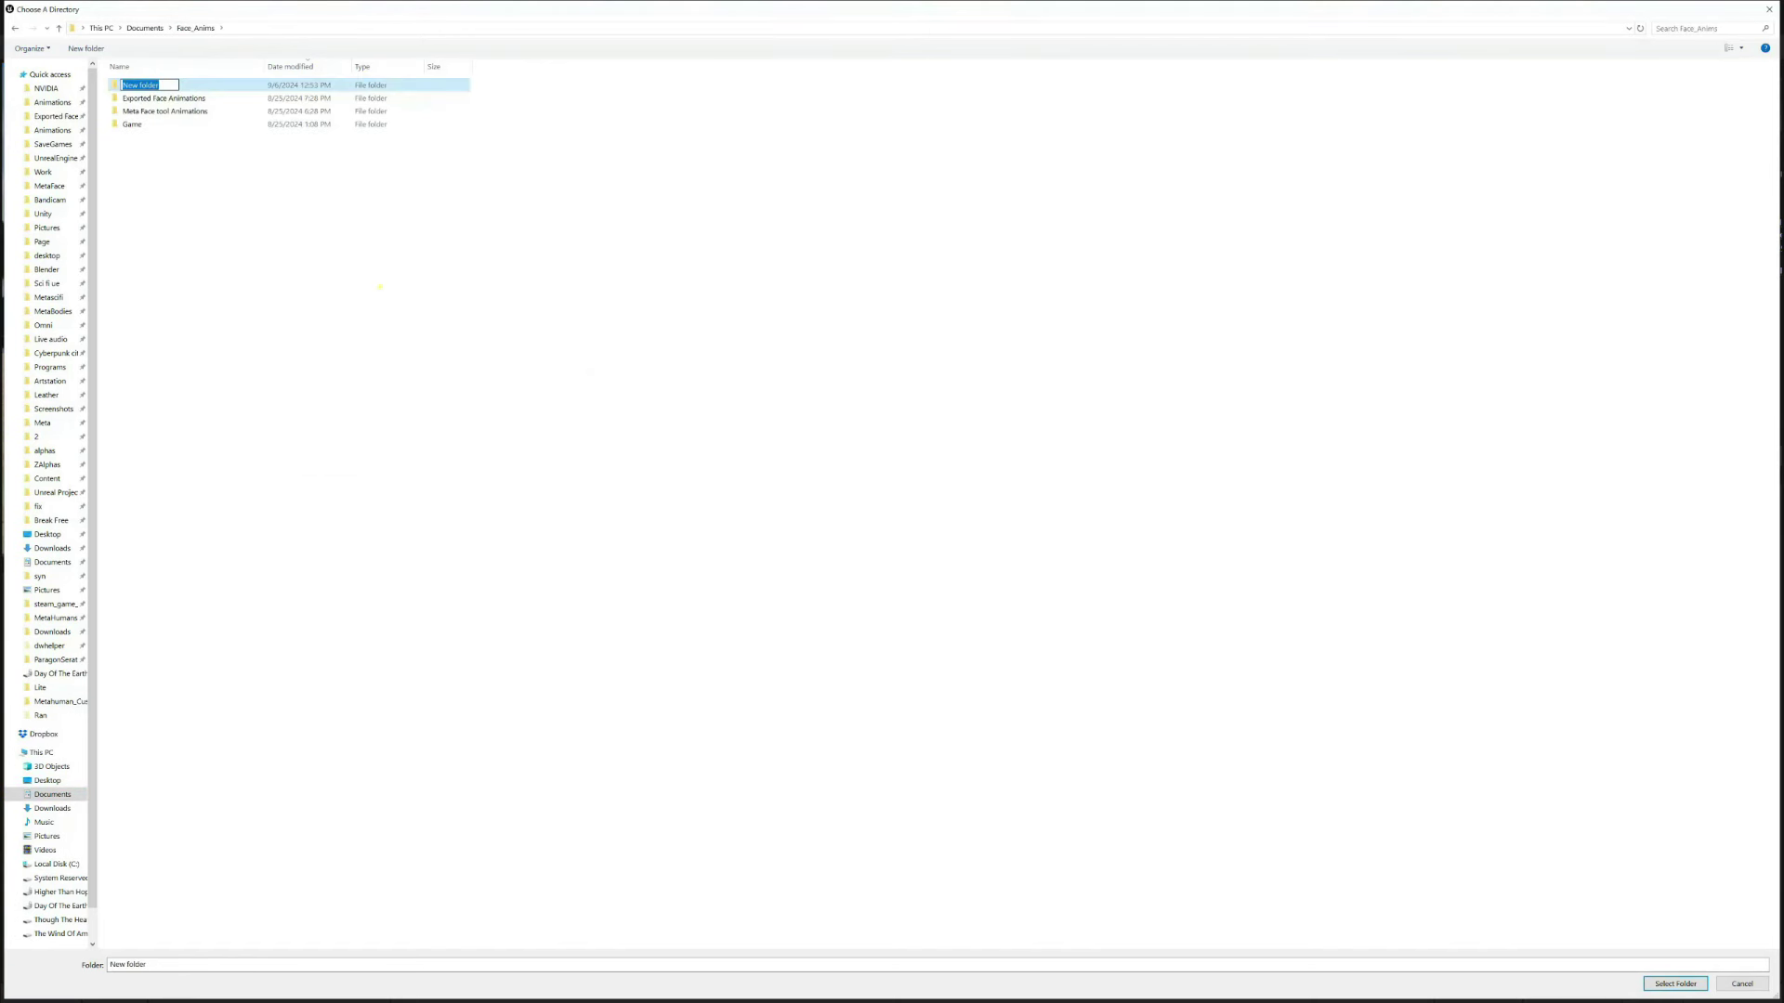
{"action": "type", "text": "Expo"}
{"action": "type", "text": "rted face animations 2"}
{"action": "key", "text": "Return"}
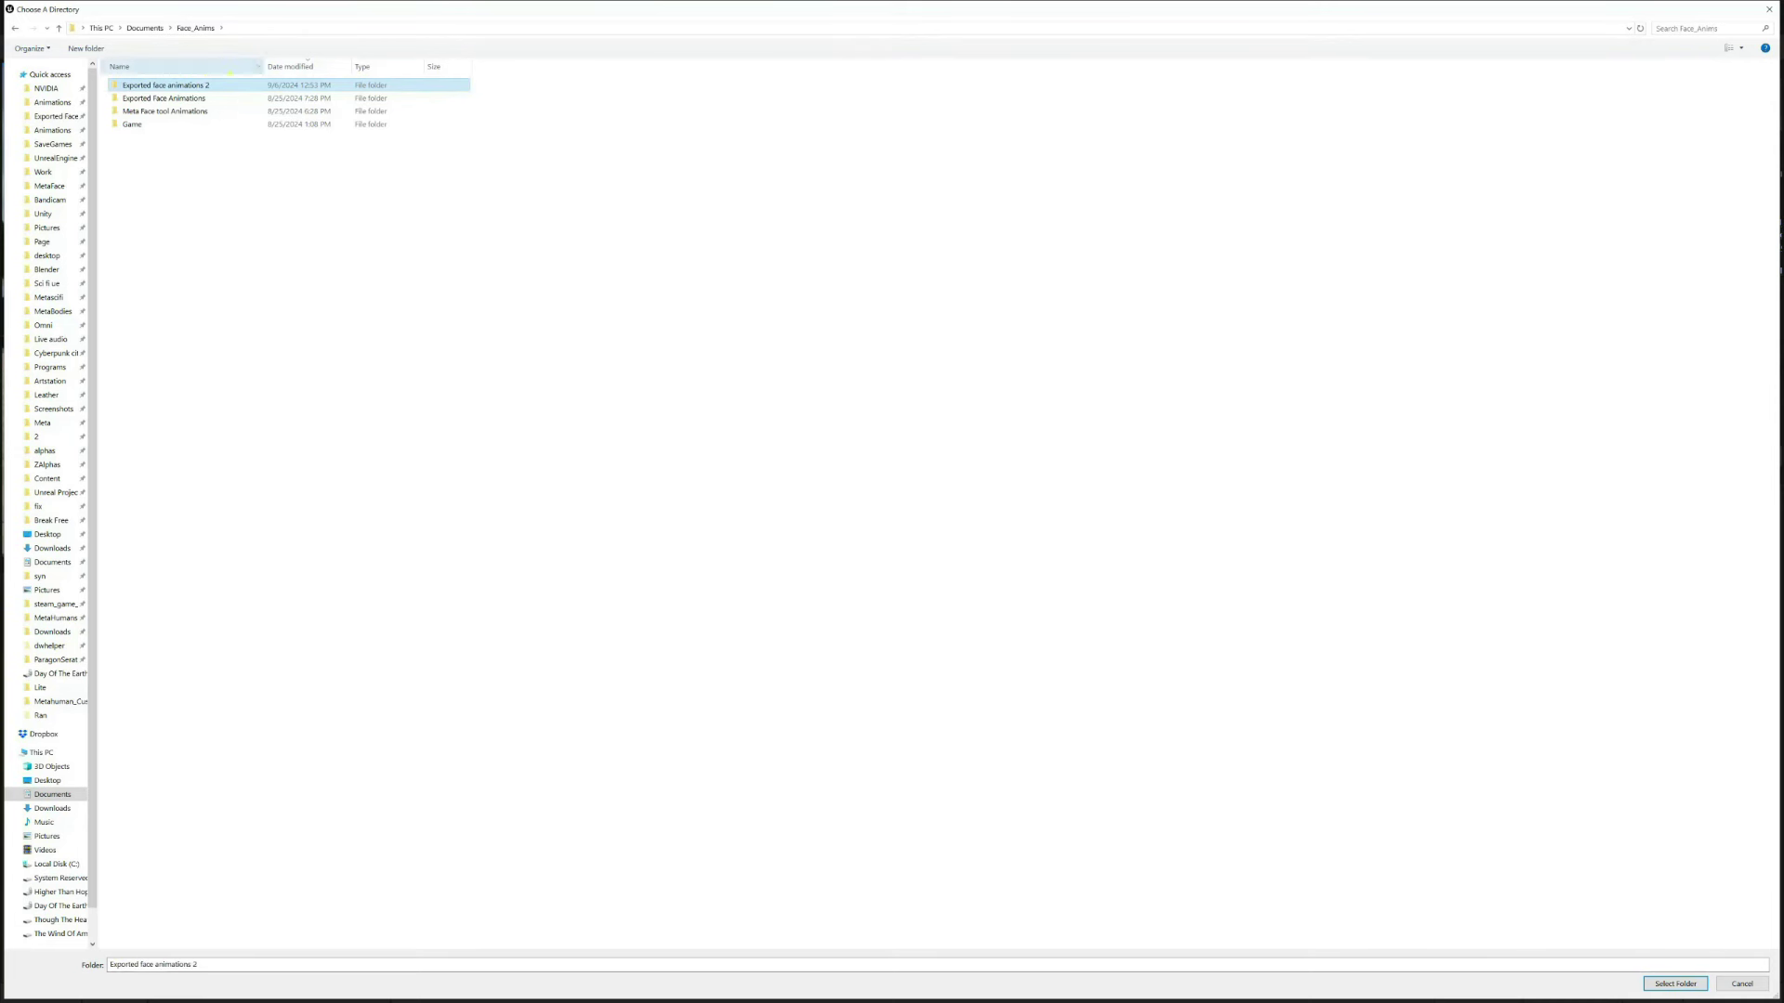
{"action": "double_click", "coordinate": [193, 85]}
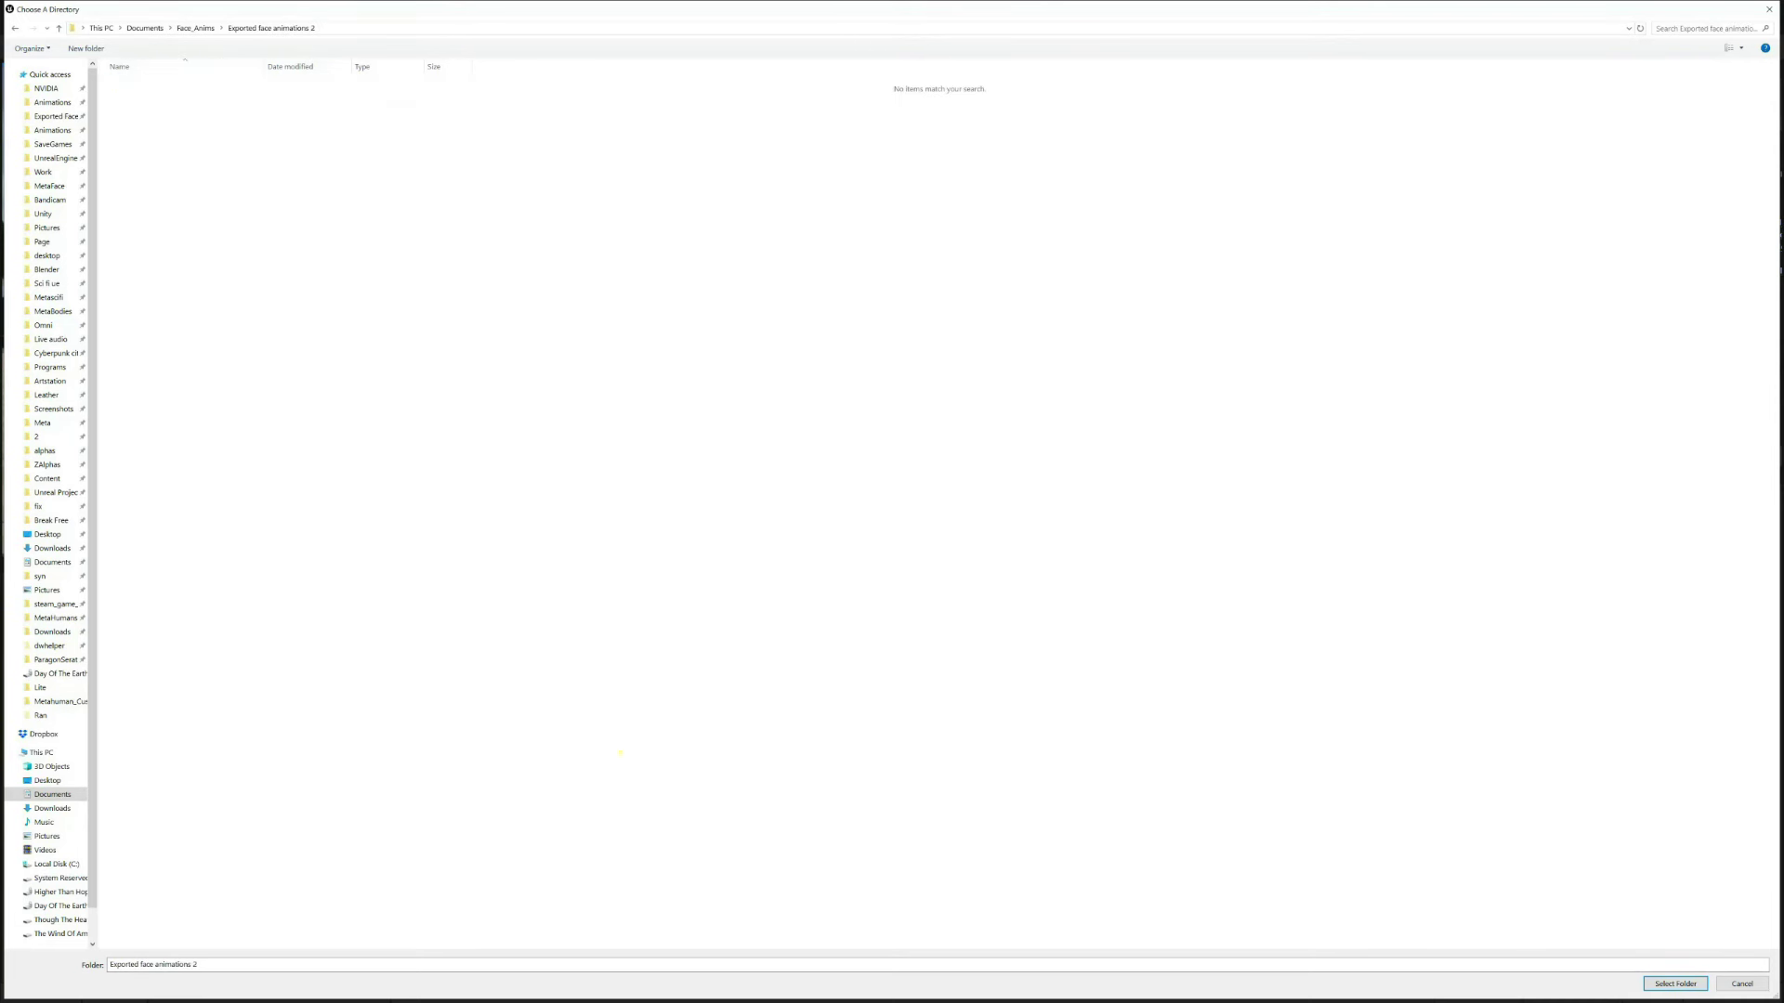
{"action": "left_click", "coordinate": [1675, 983]}
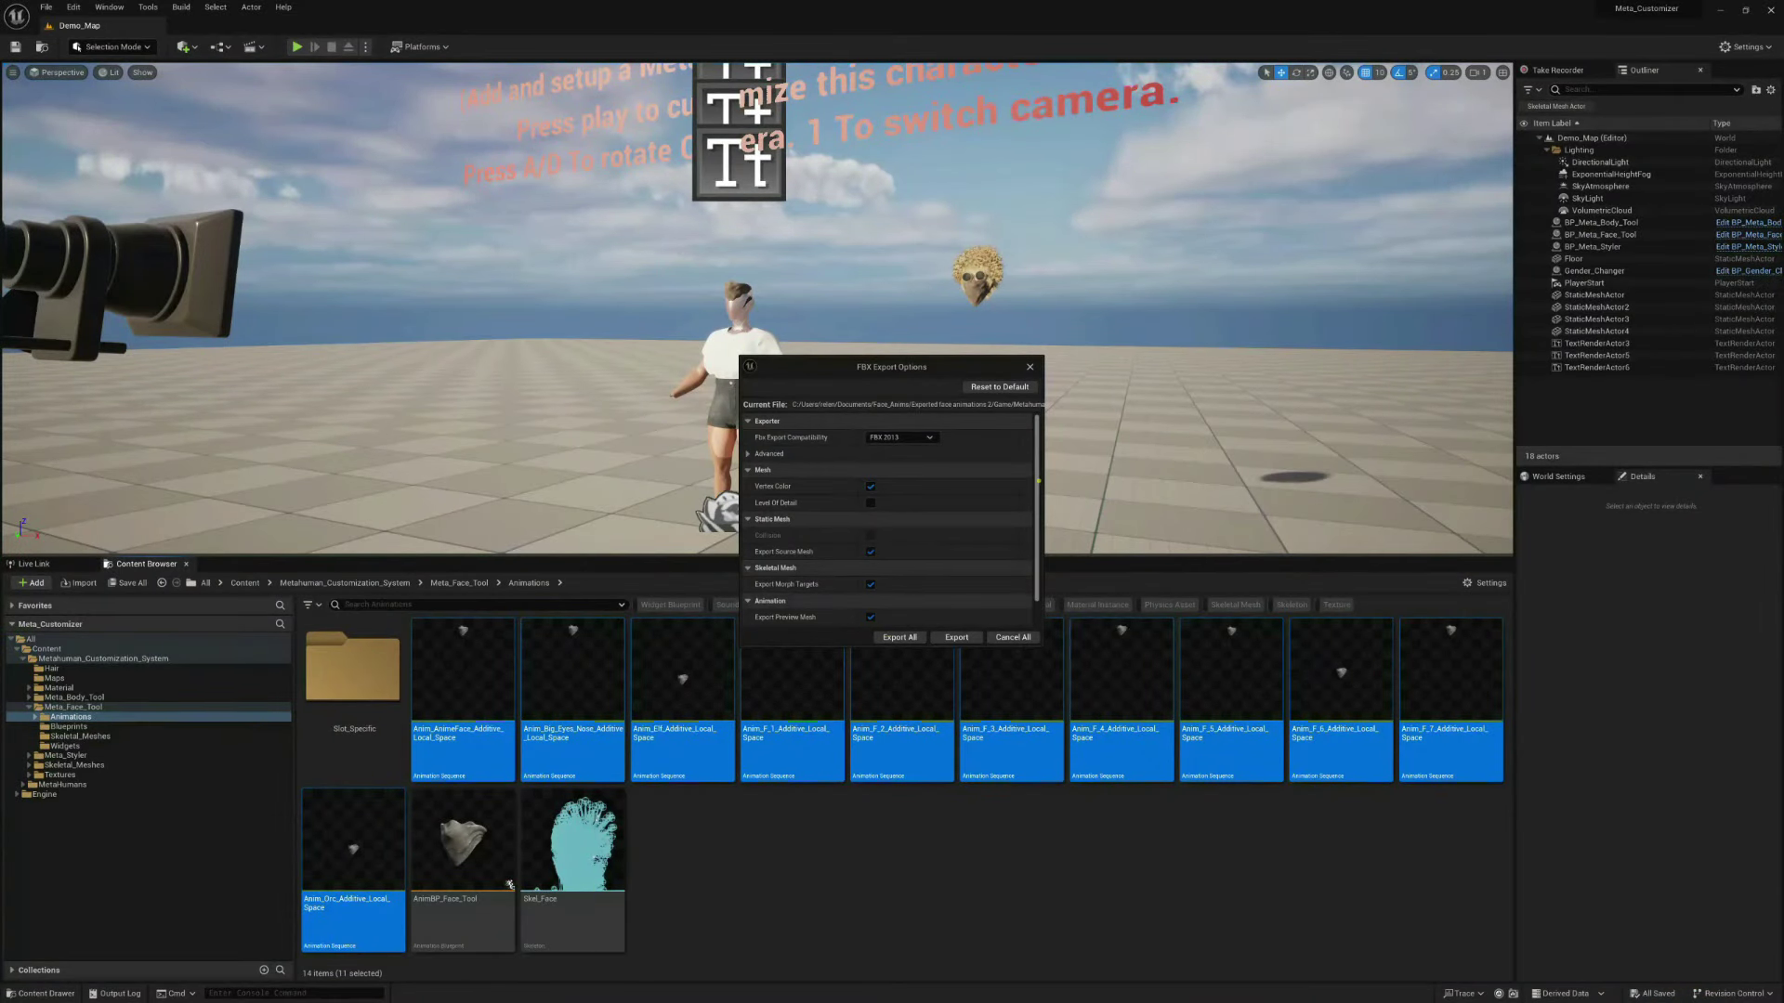
Review the FBX export options including the advanced ones, export all selected animations with them, and clear the selection
{"action": "scroll", "coordinate": [1039, 480], "scroll_direction": "down", "scroll_amount": 2}
{"action": "scroll", "coordinate": [1045, 524], "scroll_direction": "up", "scroll_amount": 2}
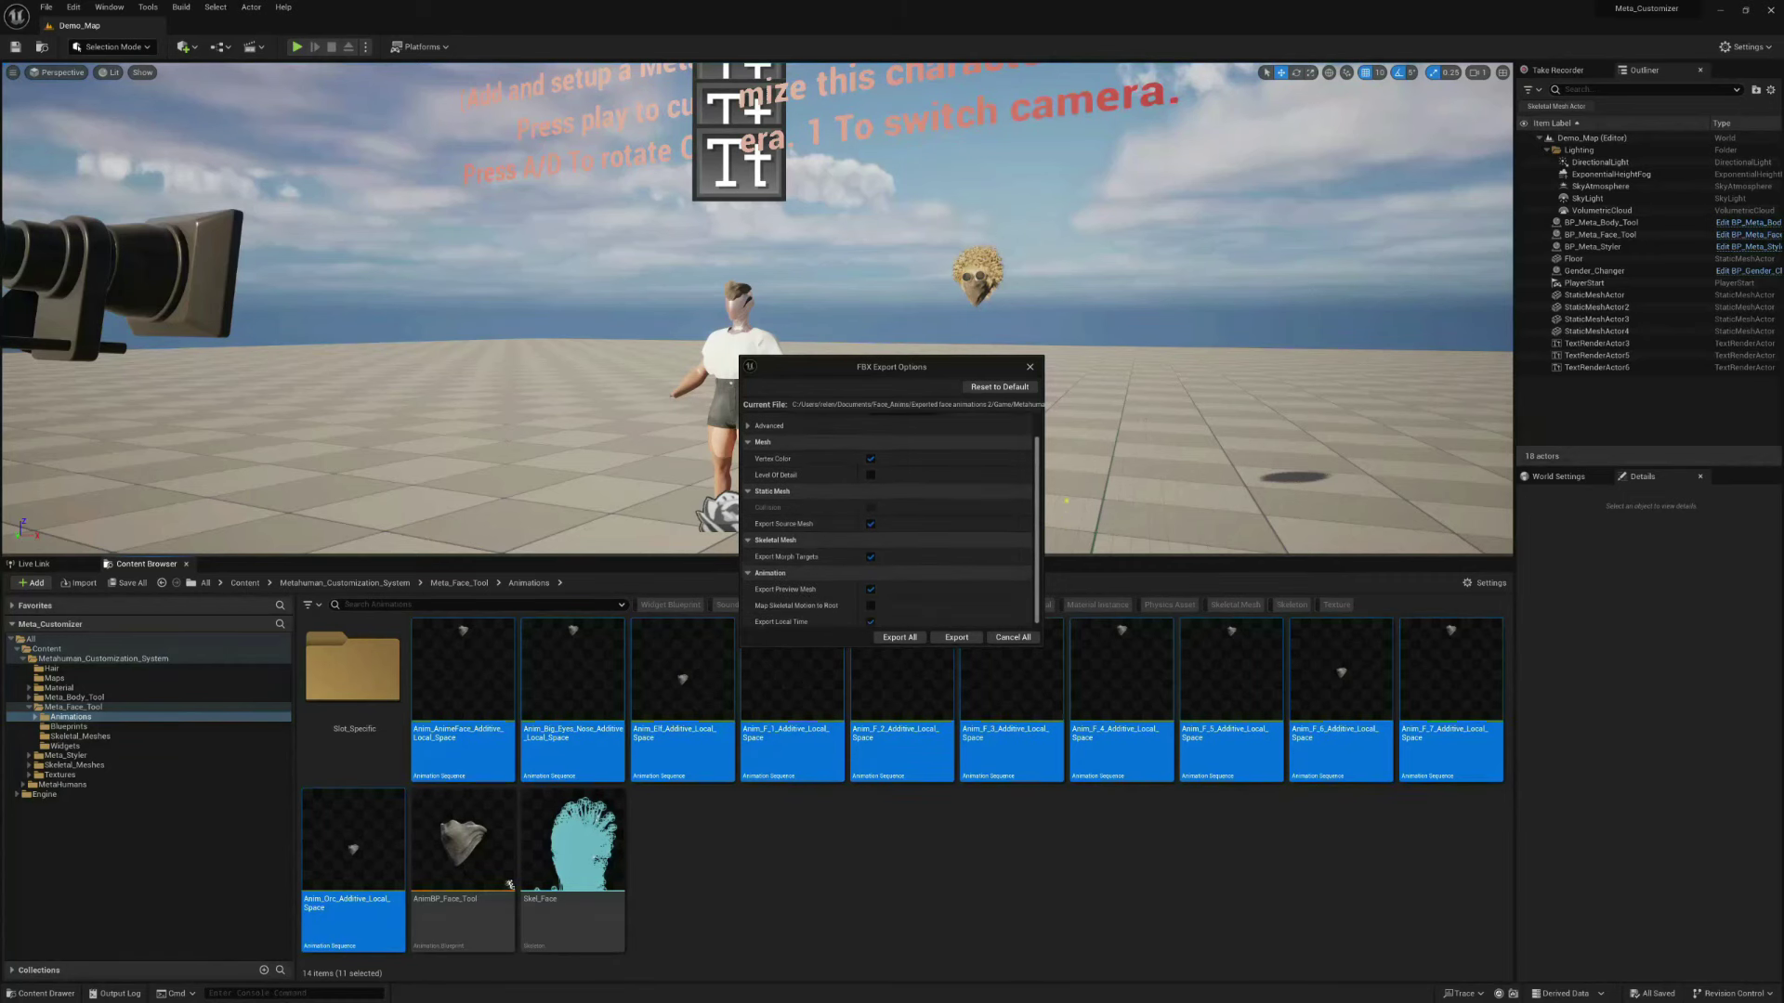
{"action": "left_click", "coordinate": [747, 449]}
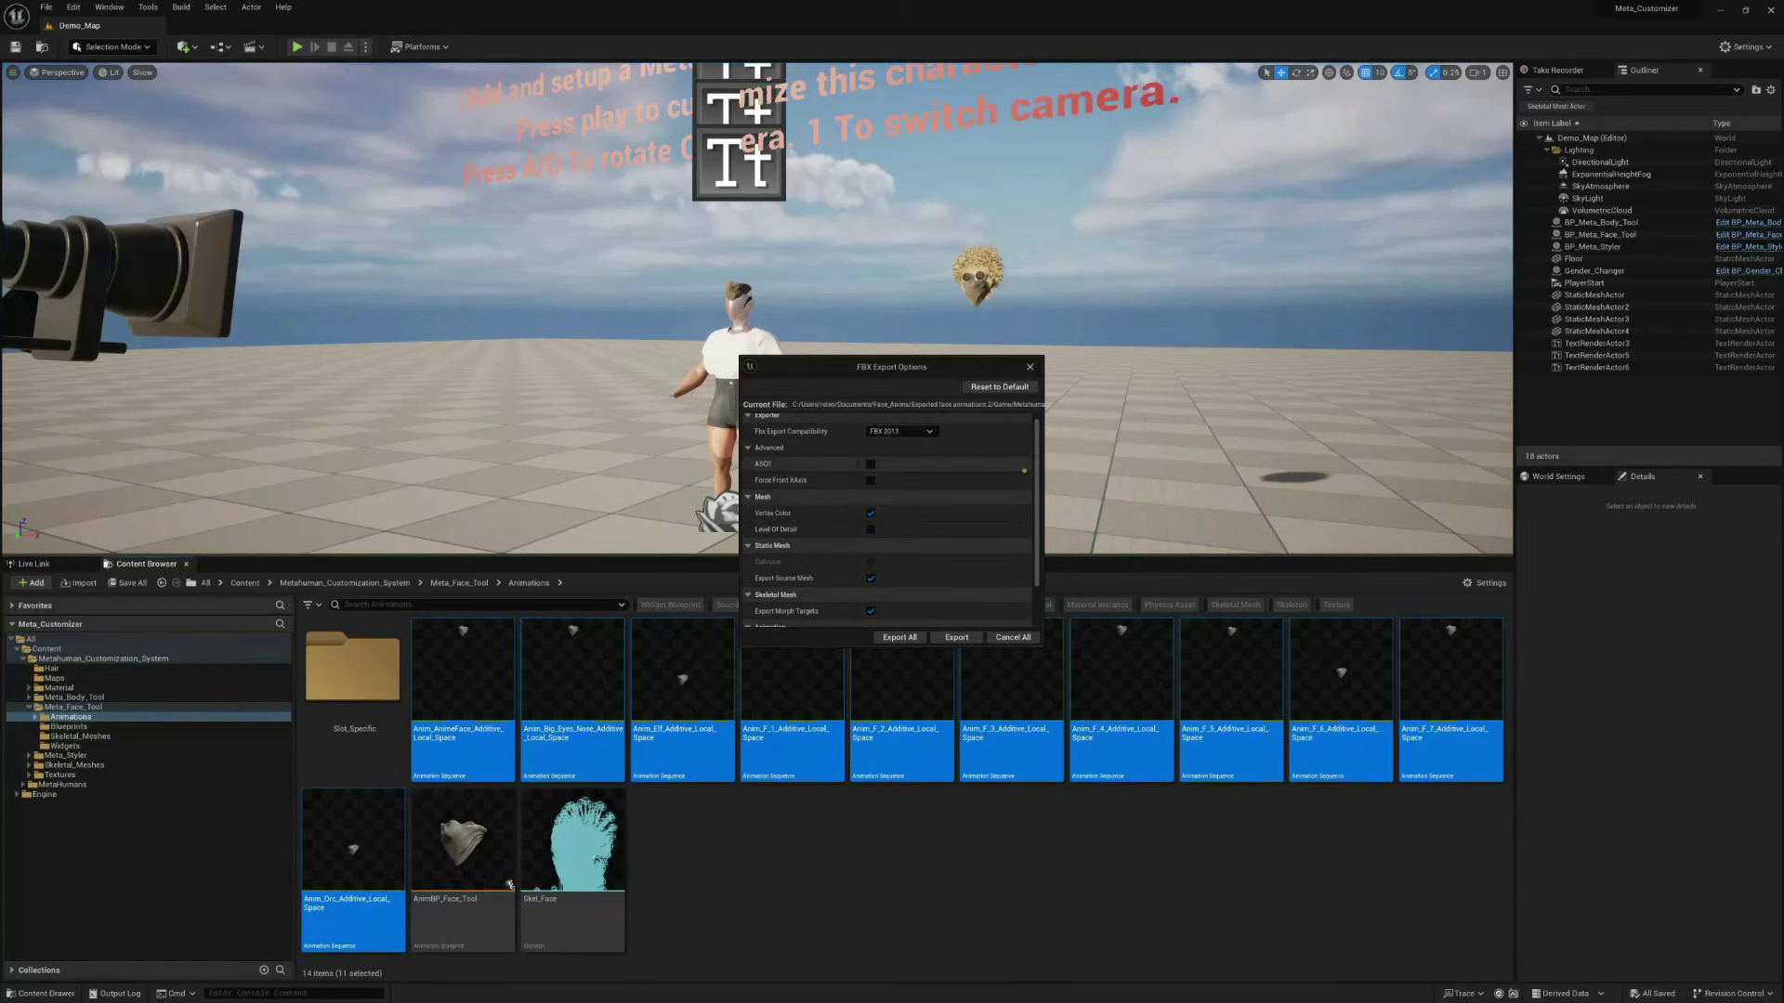
{"action": "scroll", "coordinate": [1017, 483], "scroll_direction": "down", "scroll_amount": 2}
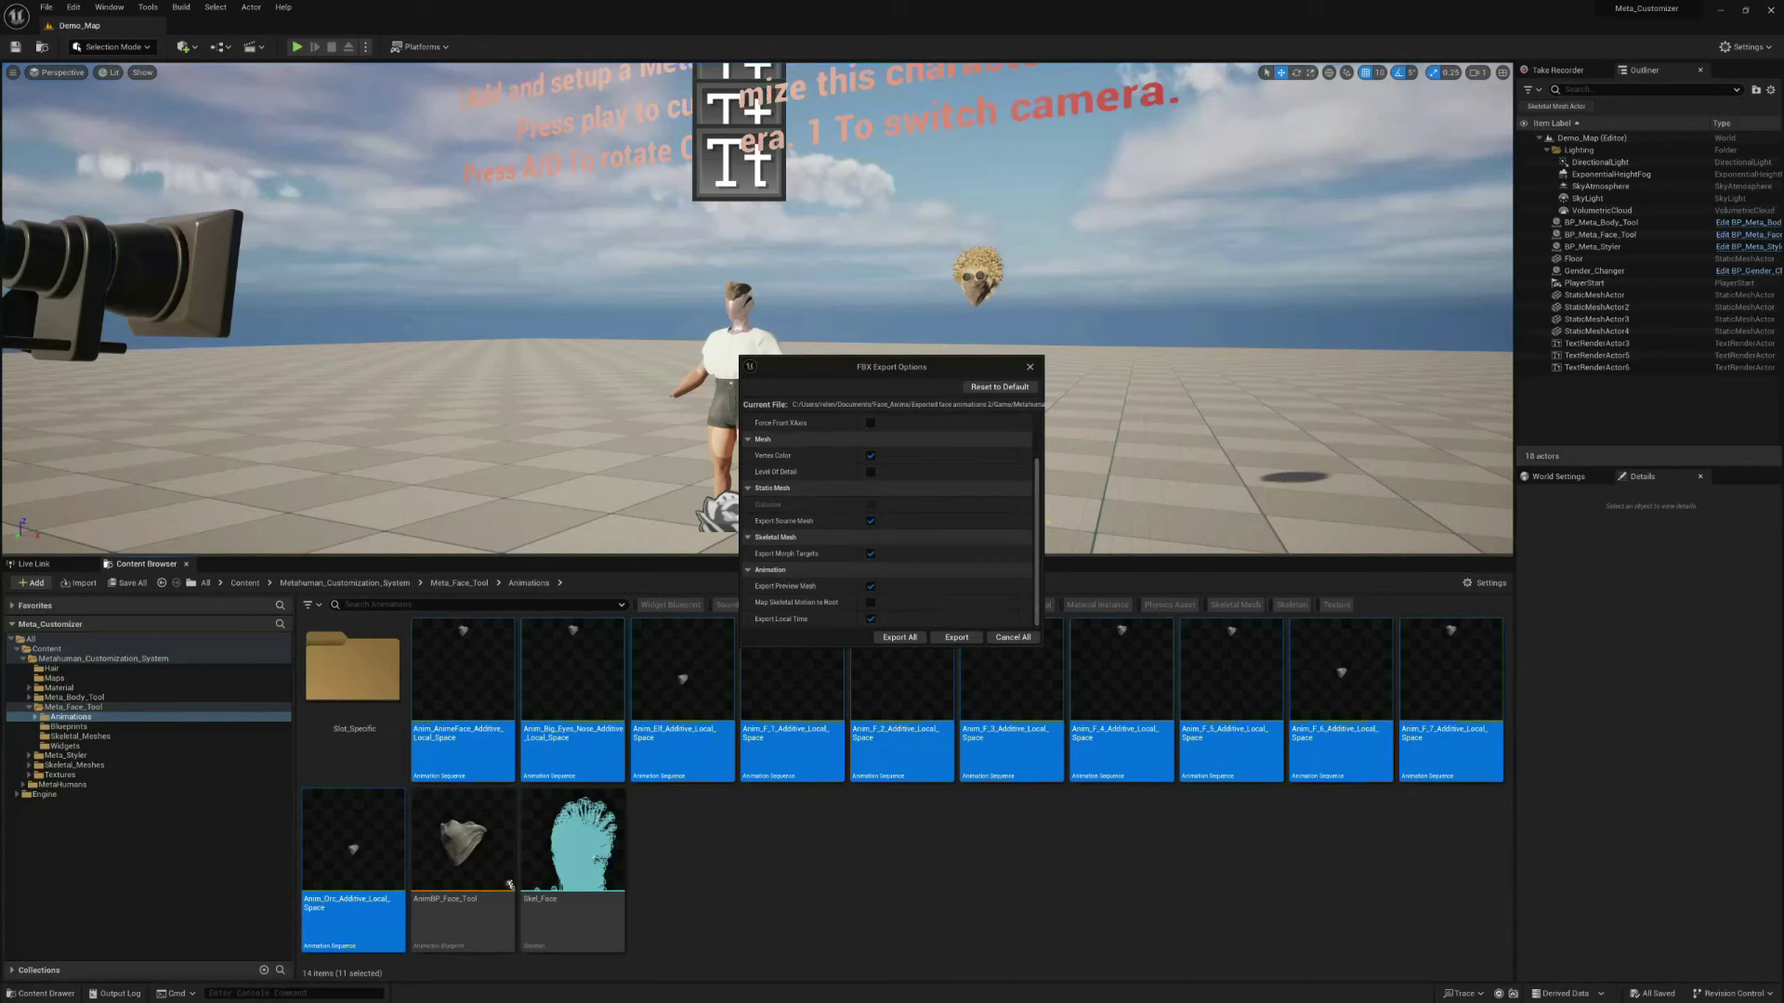
{"action": "left_click", "coordinate": [900, 638]}
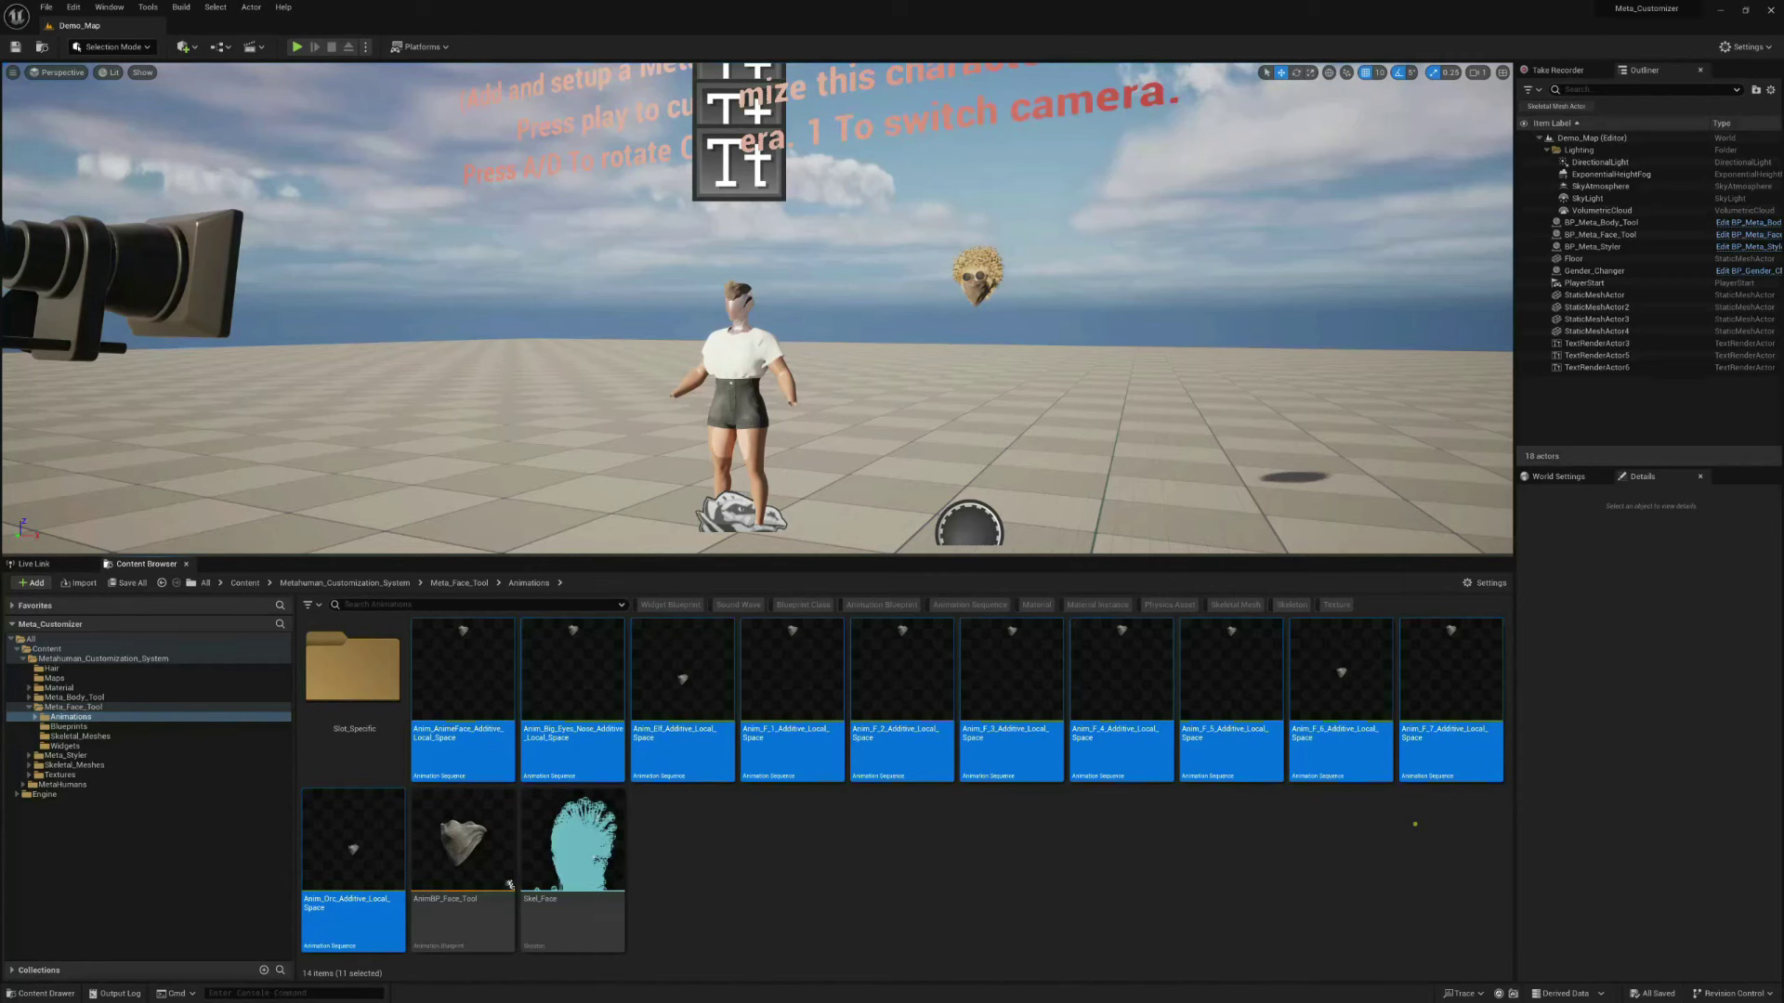
{"action": "left_click", "coordinate": [1415, 824]}
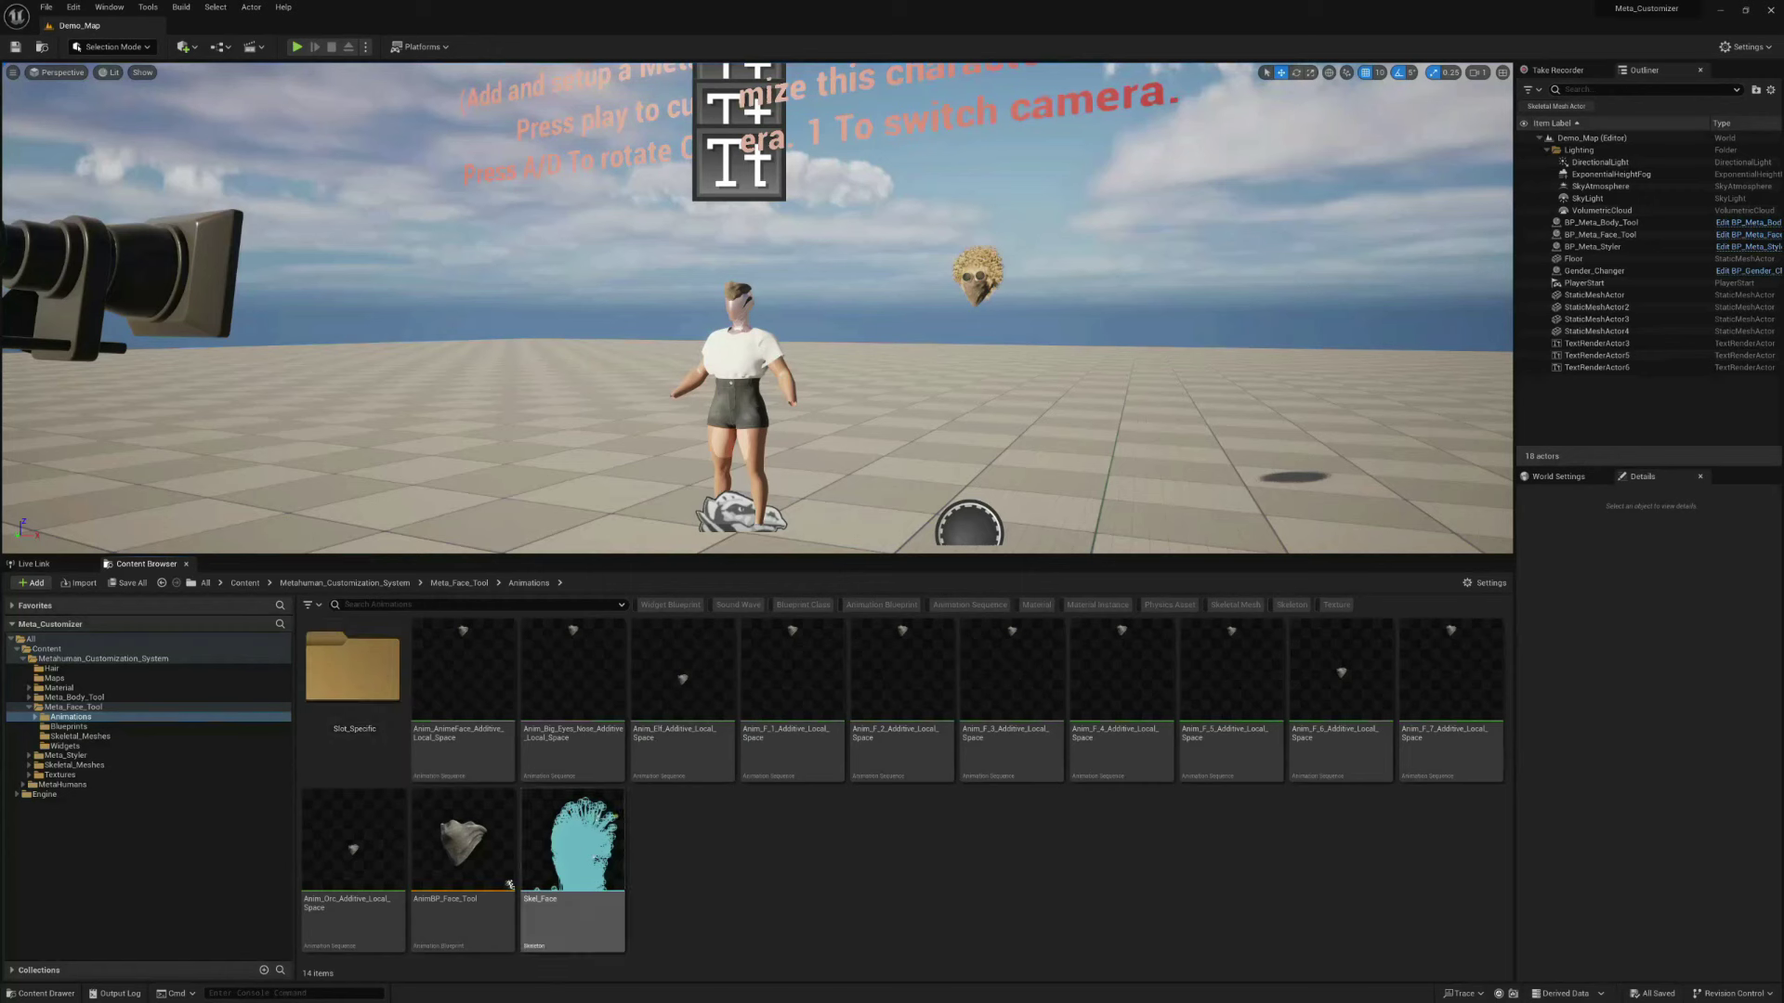
Delete the Skel_Face skeleton, replacing all references to it with Face_Archetype_Skeleton
{"action": "left_click", "coordinate": [587, 860]}
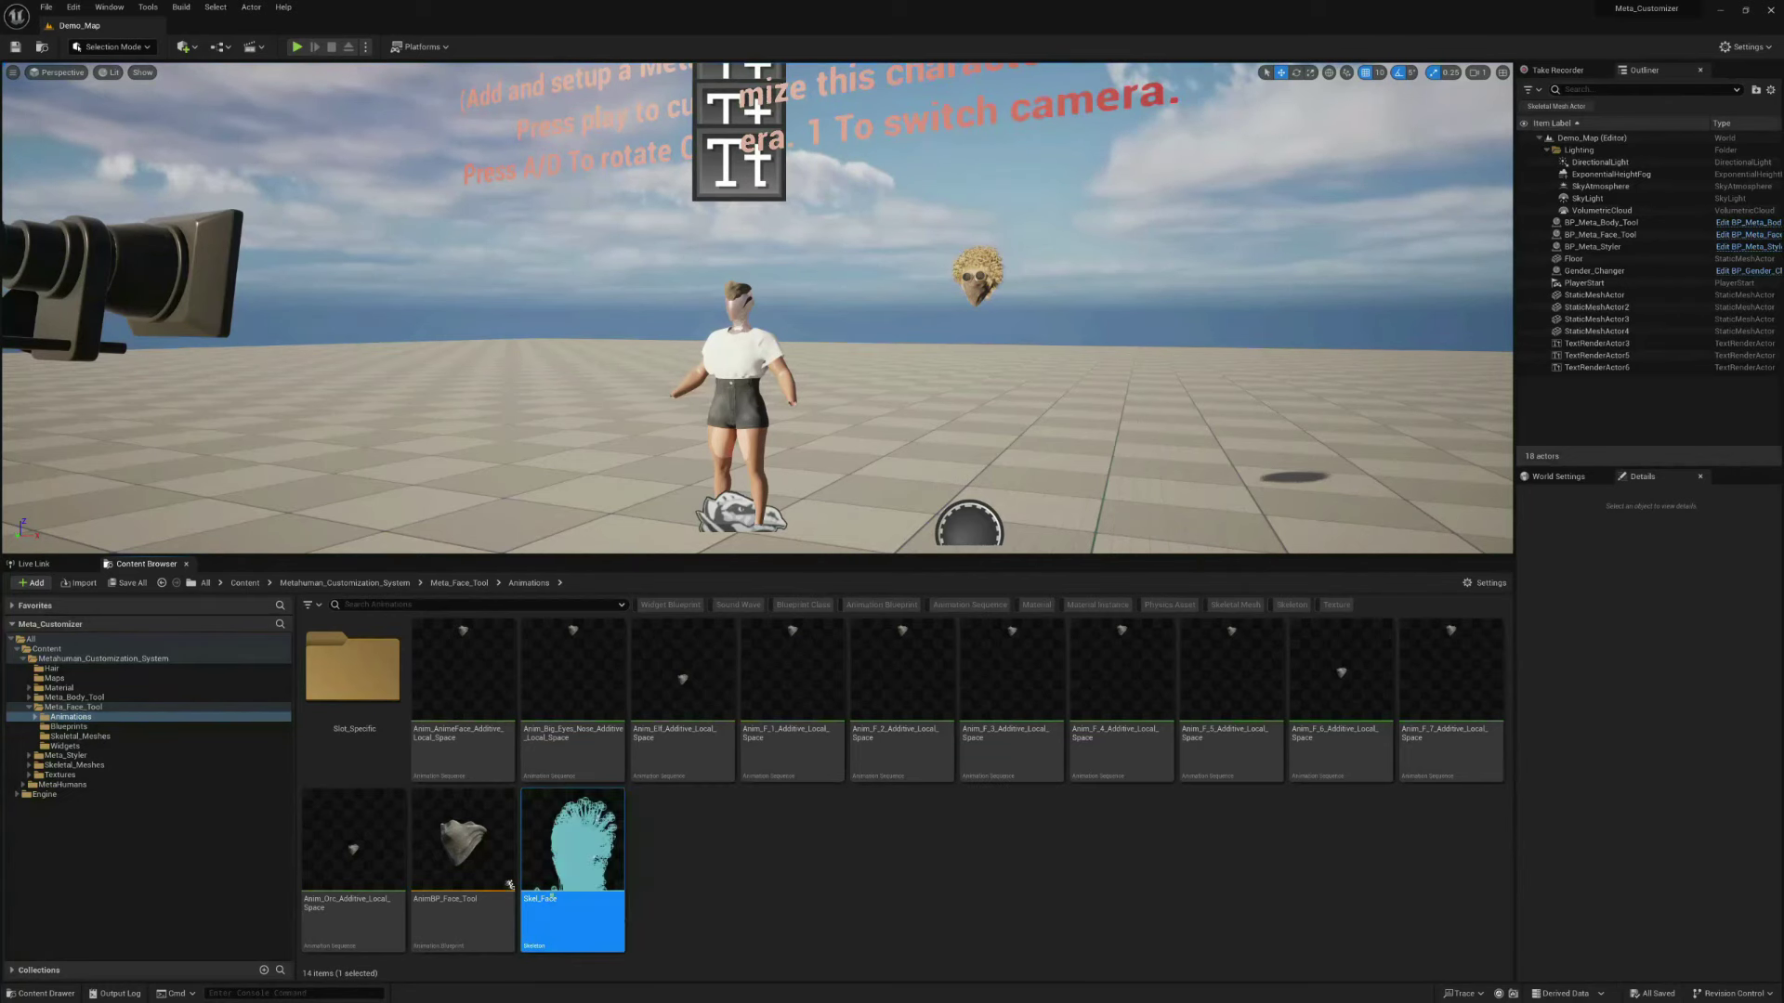
{"action": "key", "text": "Delete"}
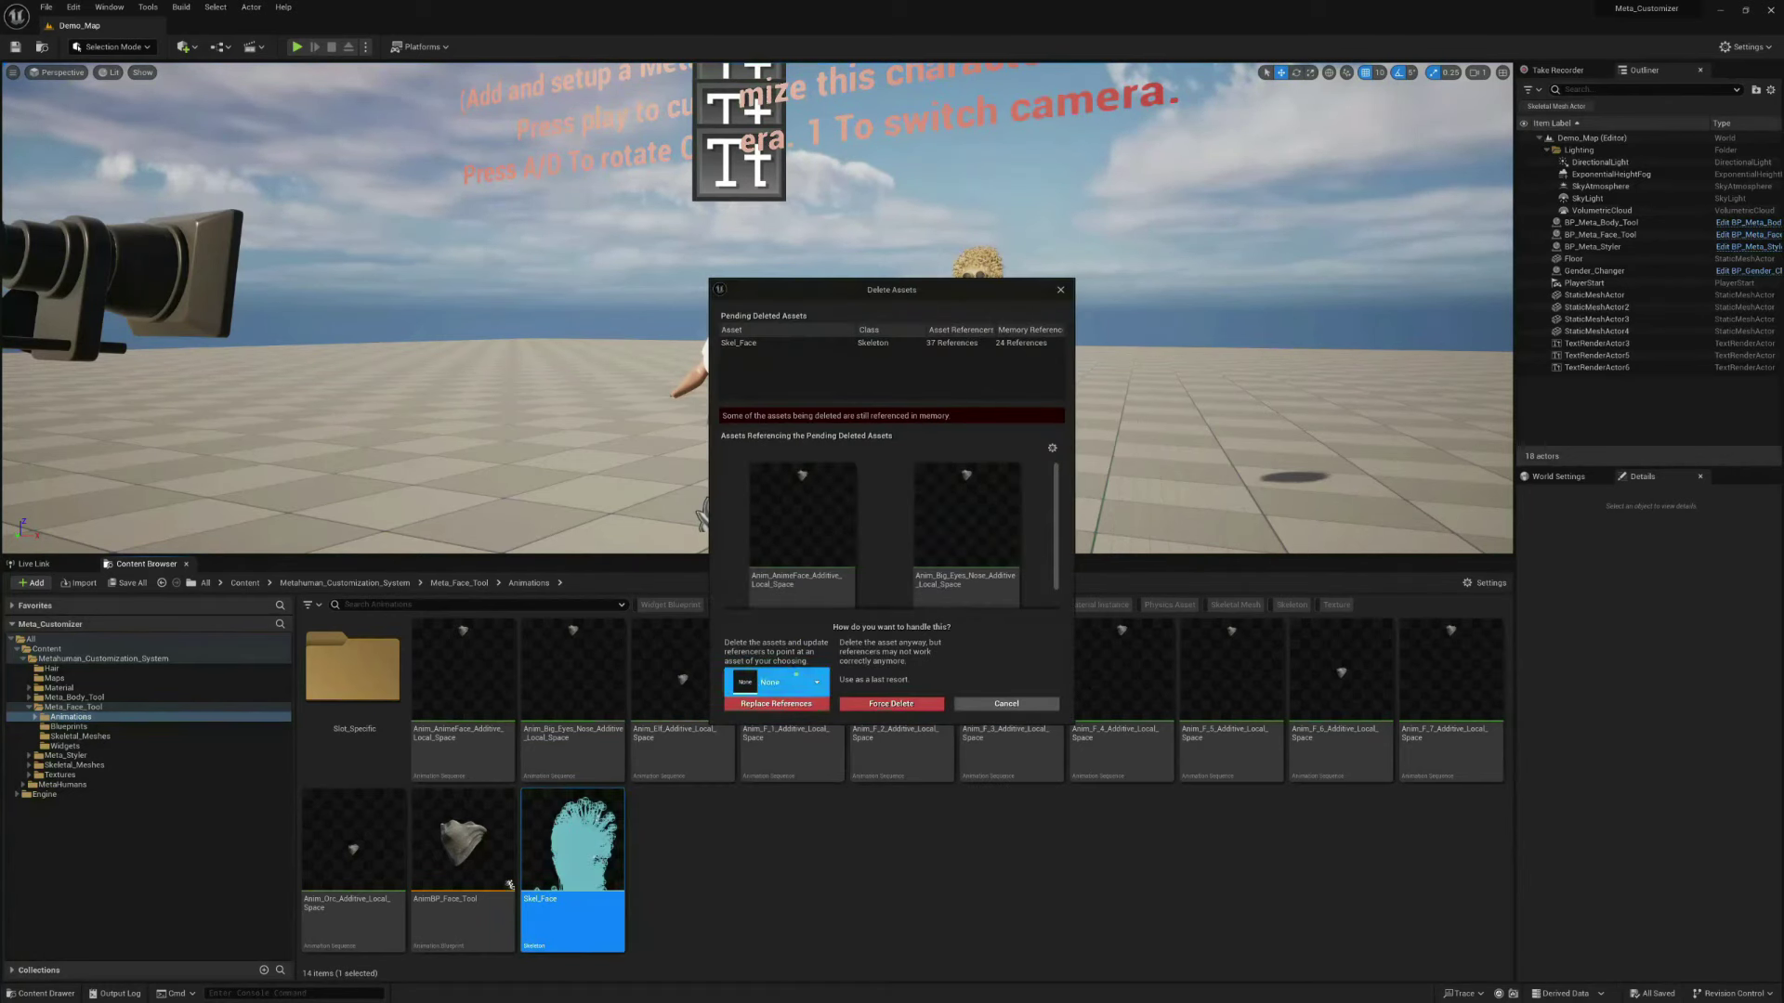
{"action": "scroll", "coordinate": [966, 557], "scroll_direction": "down", "scroll_amount": 5}
{"action": "scroll", "coordinate": [966, 562], "scroll_direction": "down", "scroll_amount": 5}
{"action": "scroll", "coordinate": [924, 570], "scroll_direction": "down", "scroll_amount": 3}
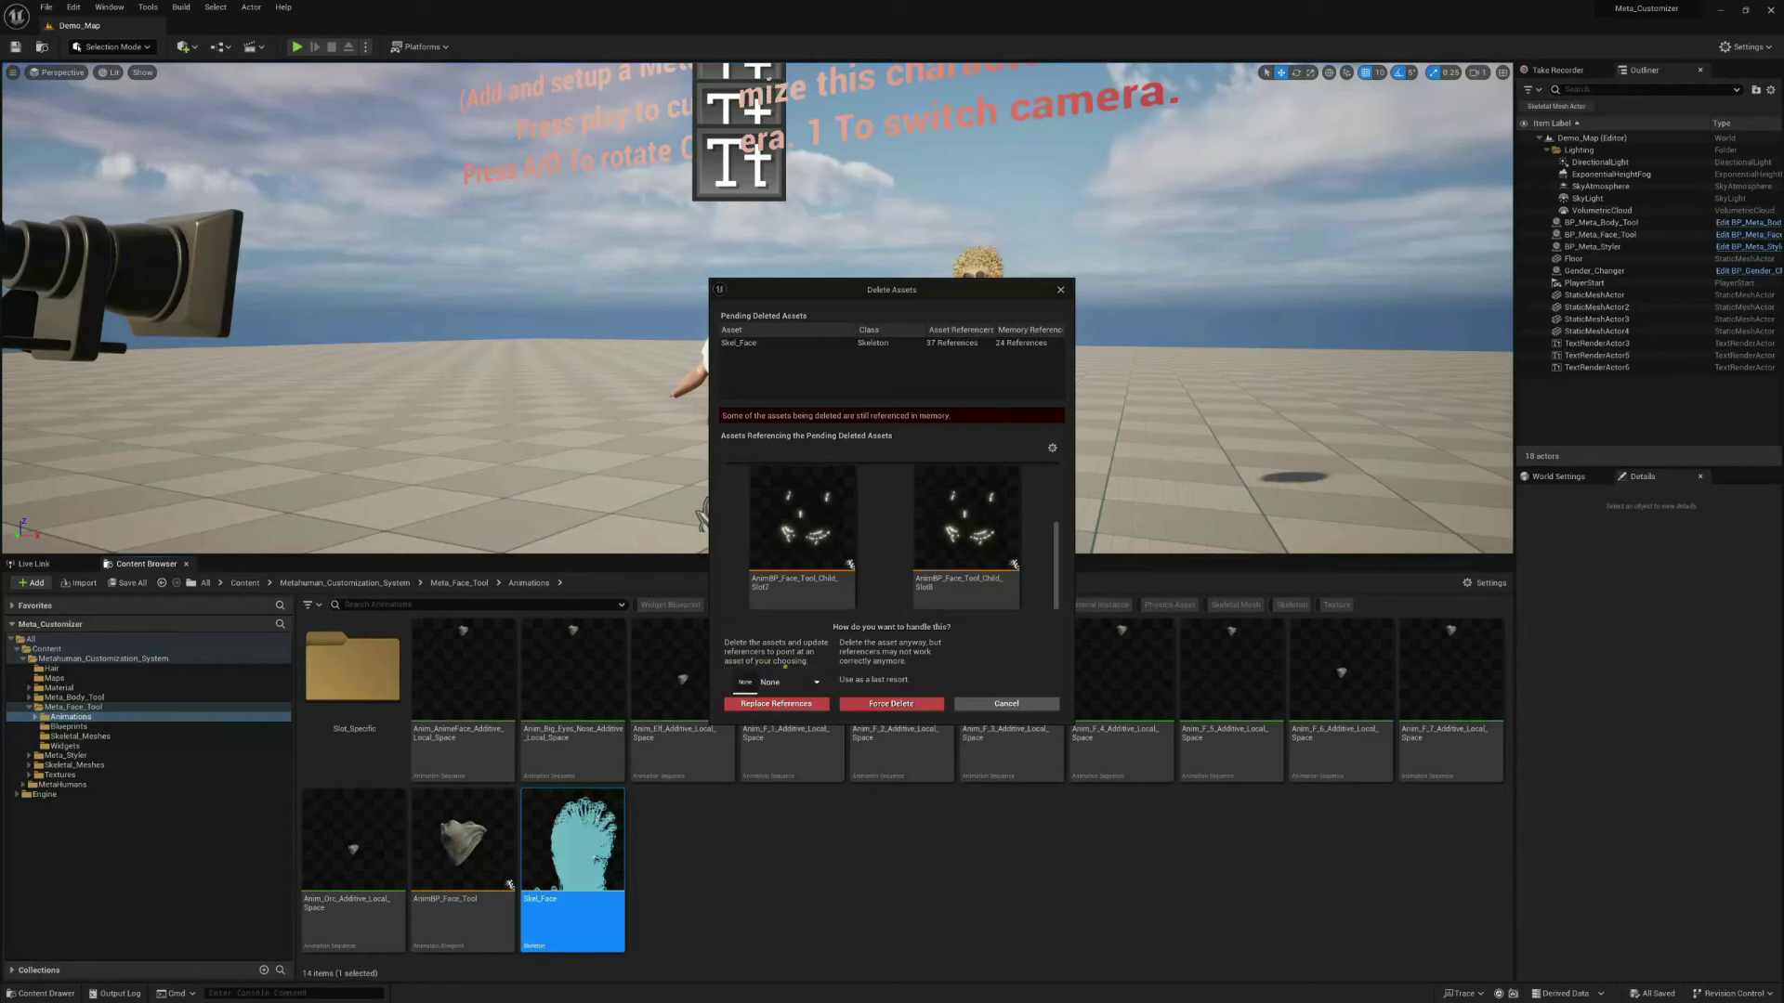
{"action": "left_click", "coordinate": [768, 679]}
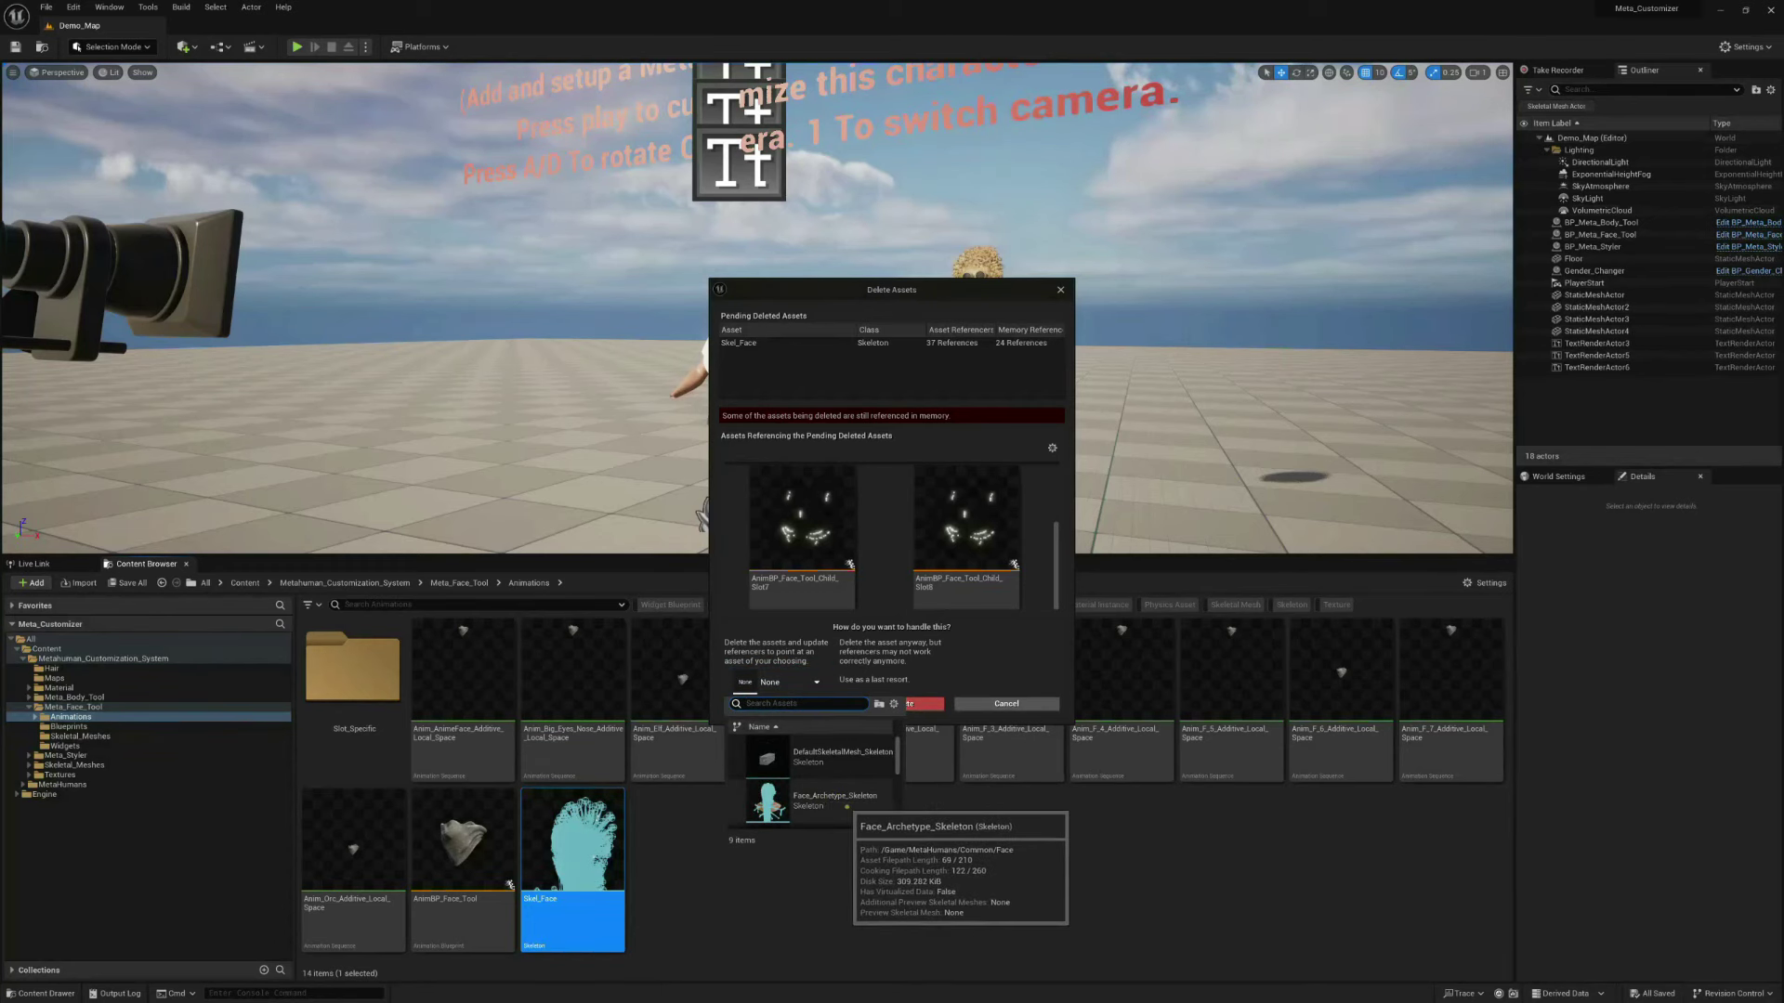
{"action": "type", "text": "face_a"}
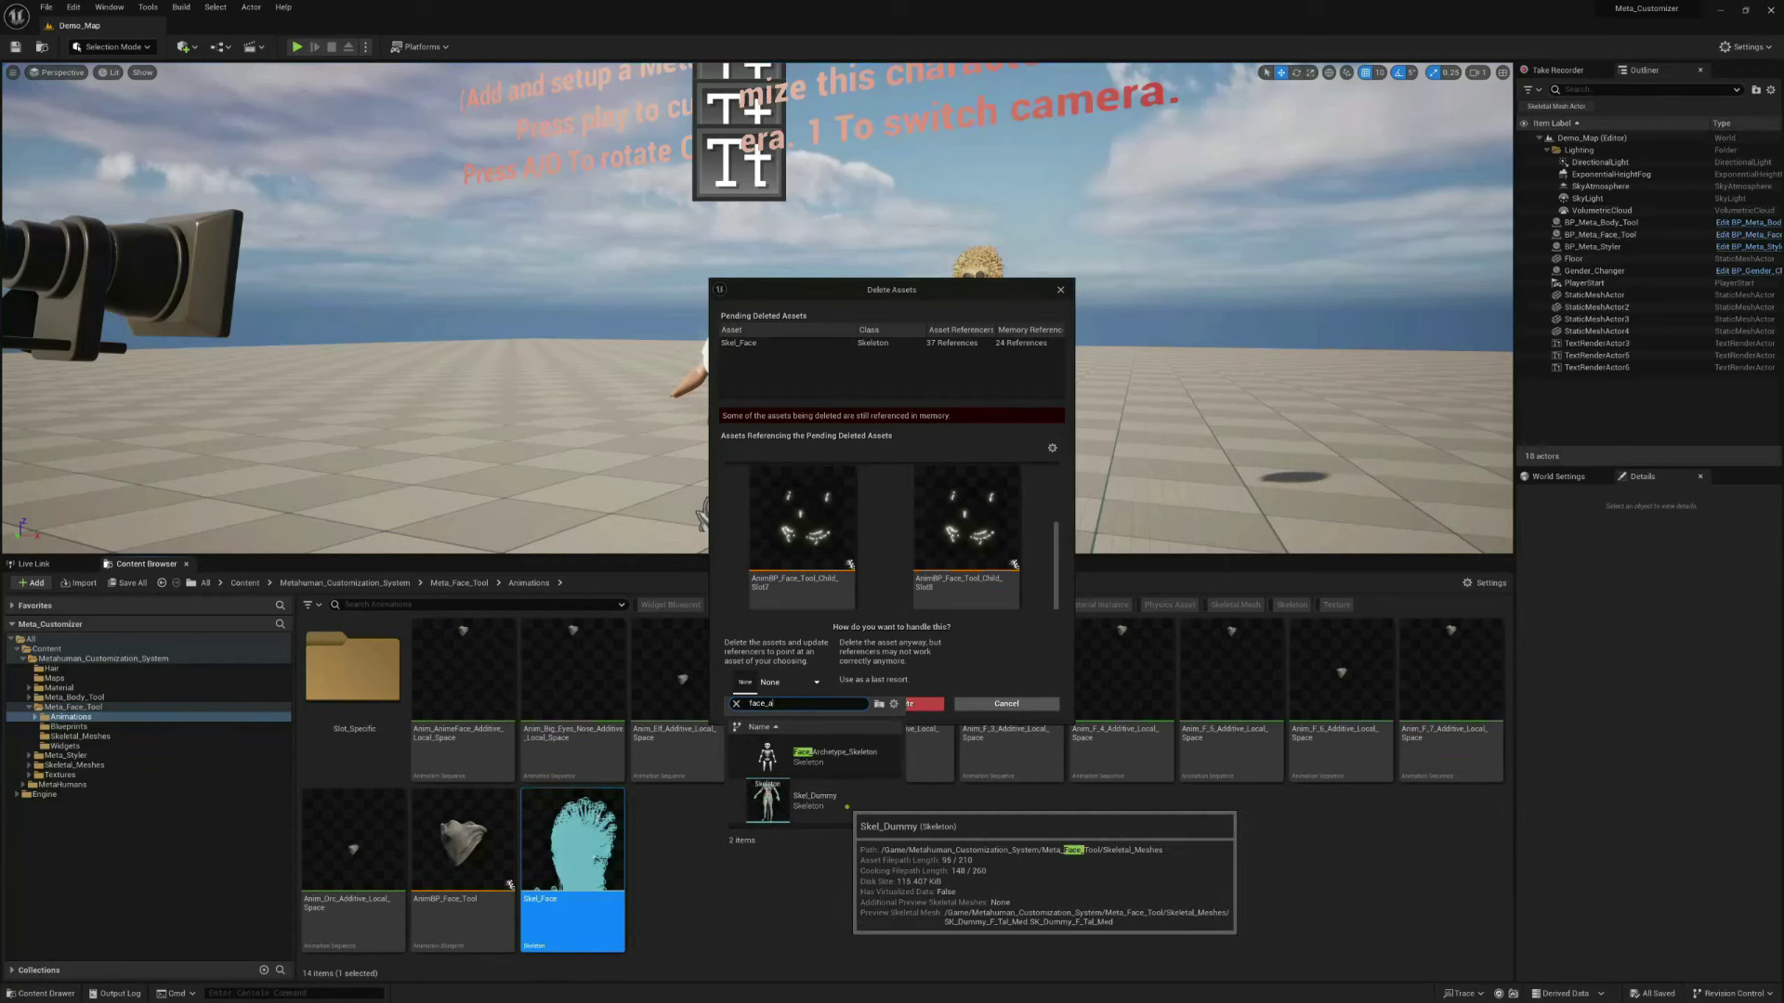
{"action": "type", "text": "rch"}
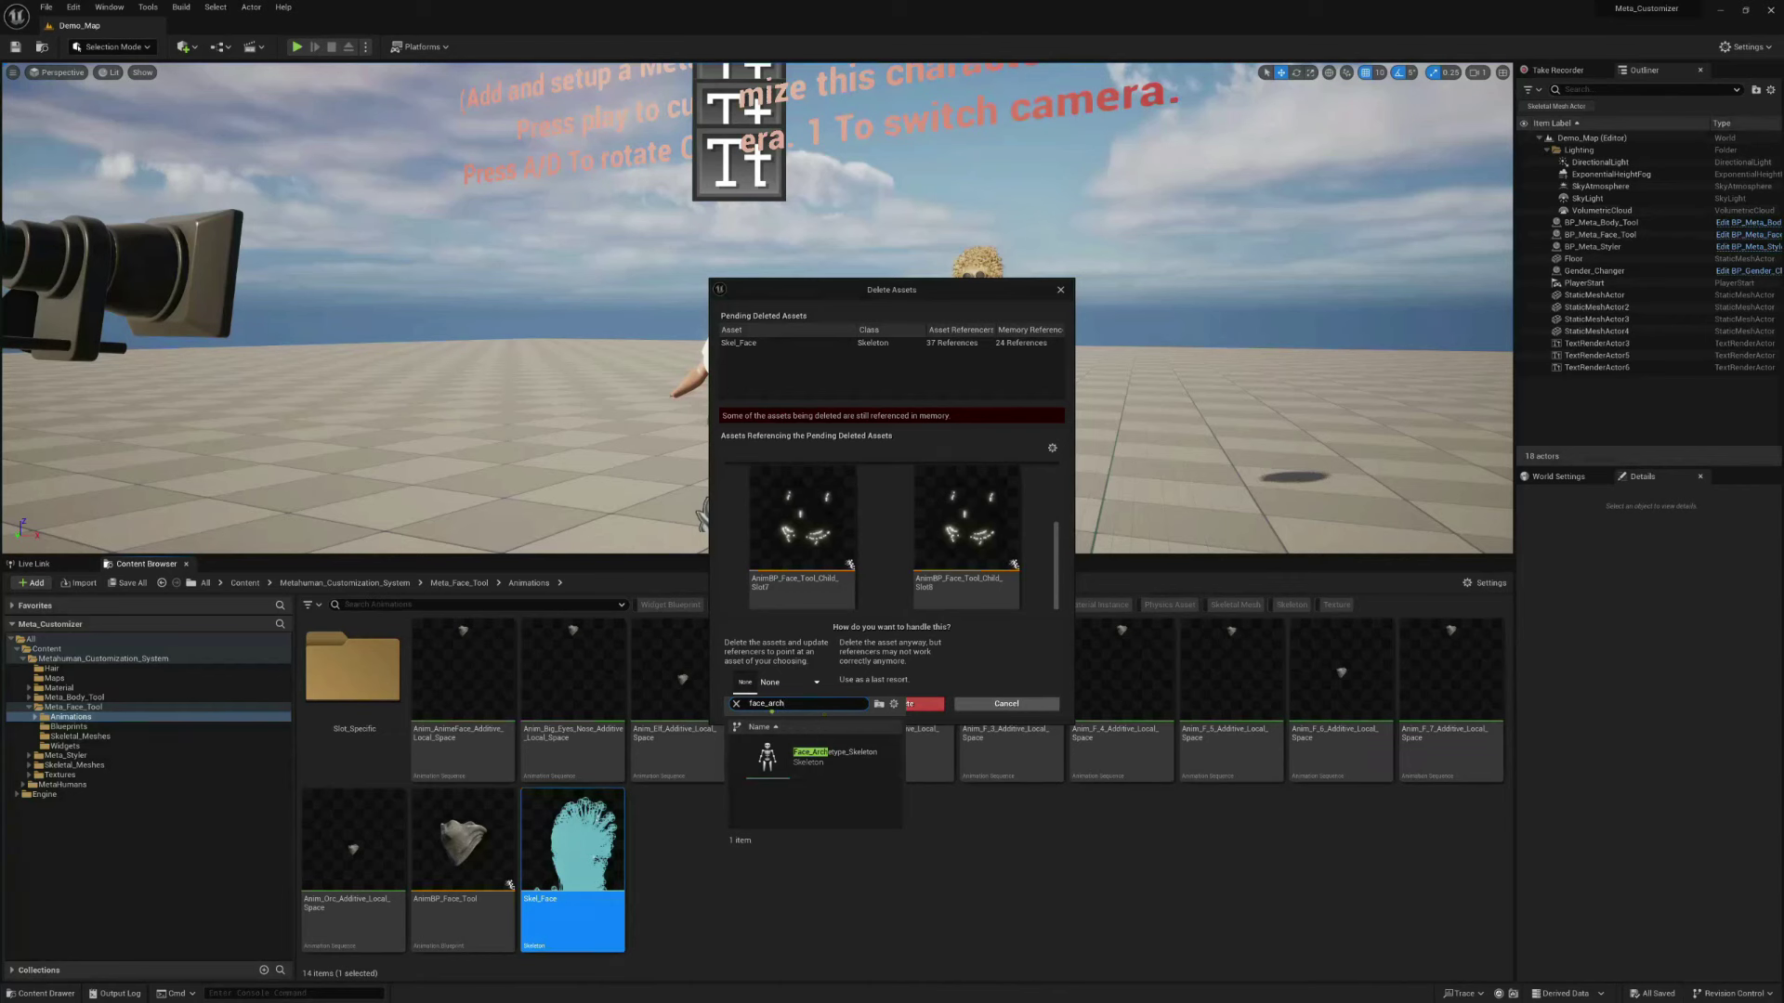
{"action": "left_click", "coordinate": [852, 754]}
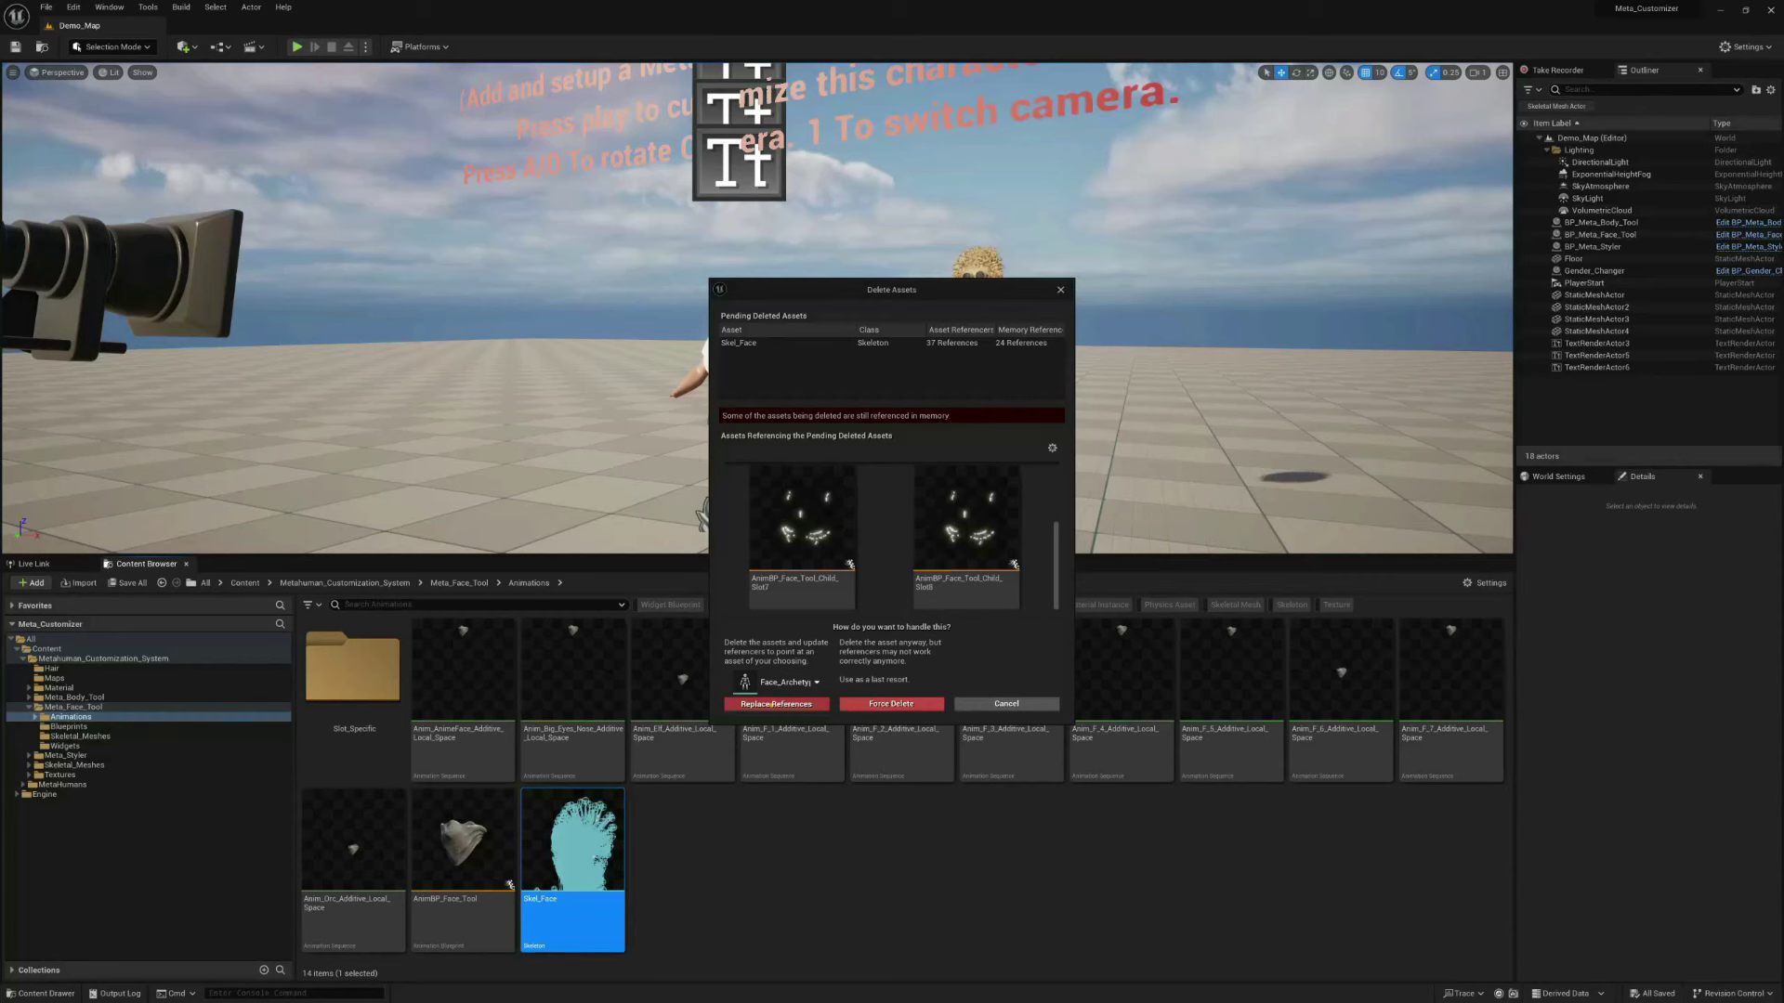
{"action": "left_click", "coordinate": [774, 705]}
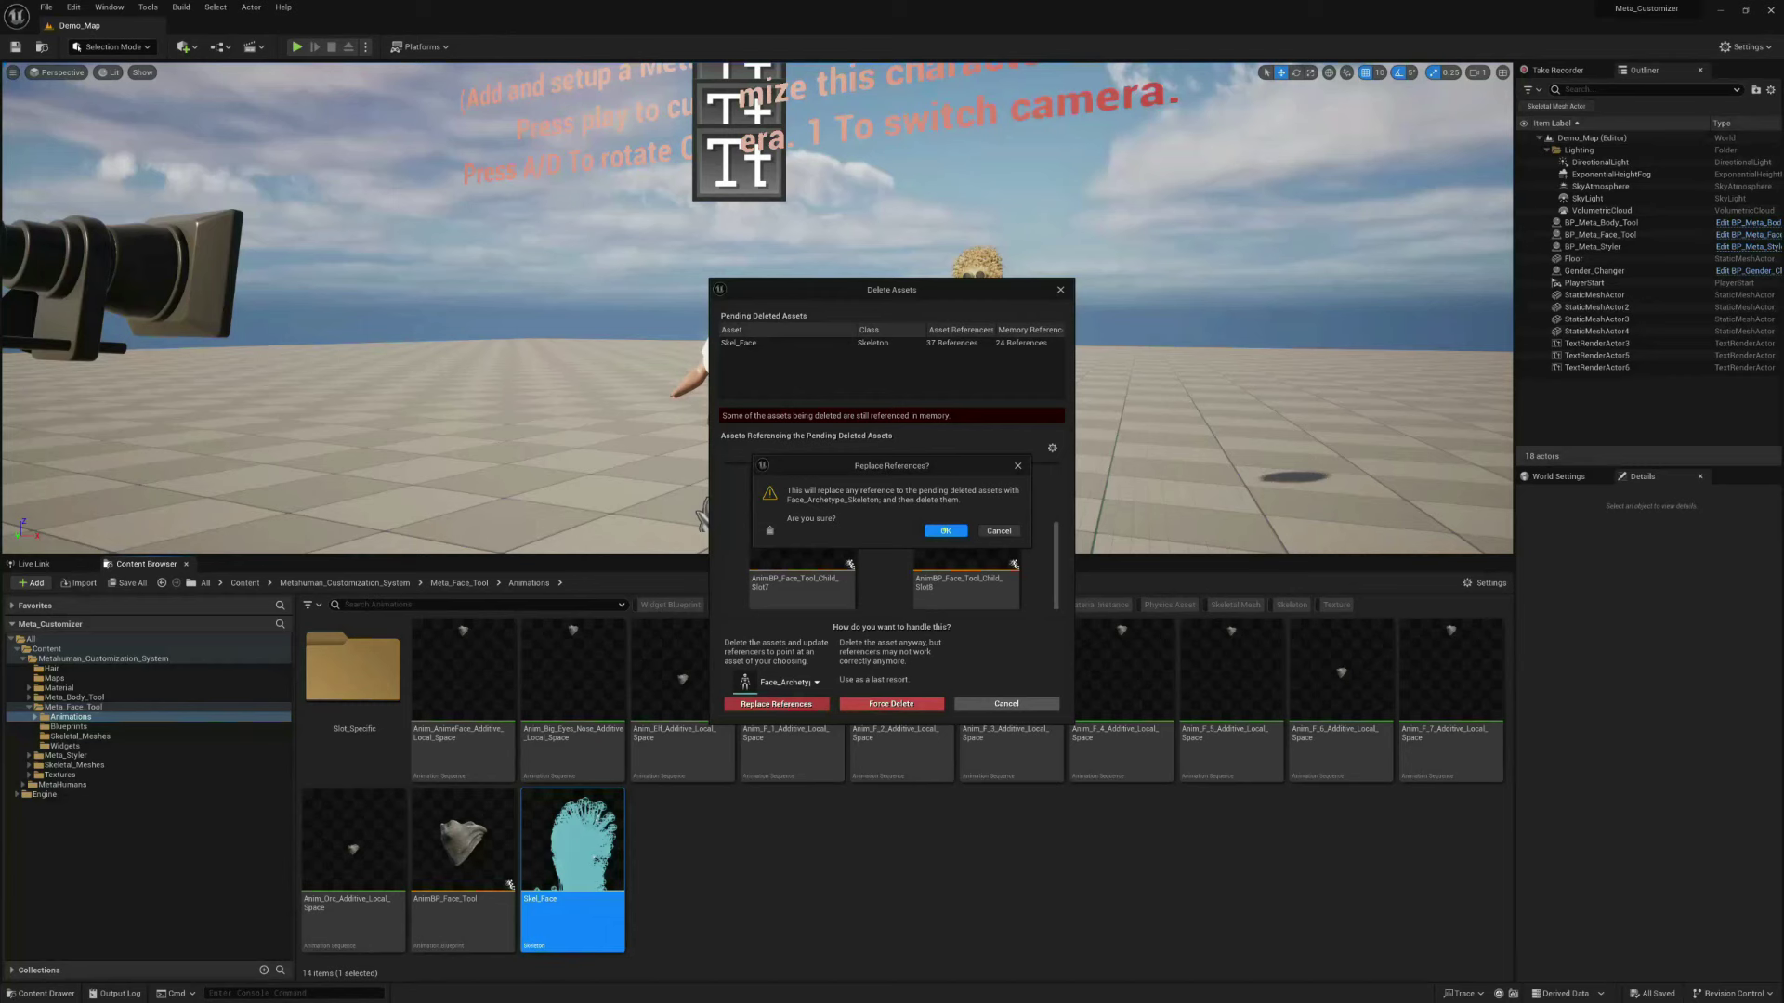
{"action": "left_click", "coordinate": [945, 530]}
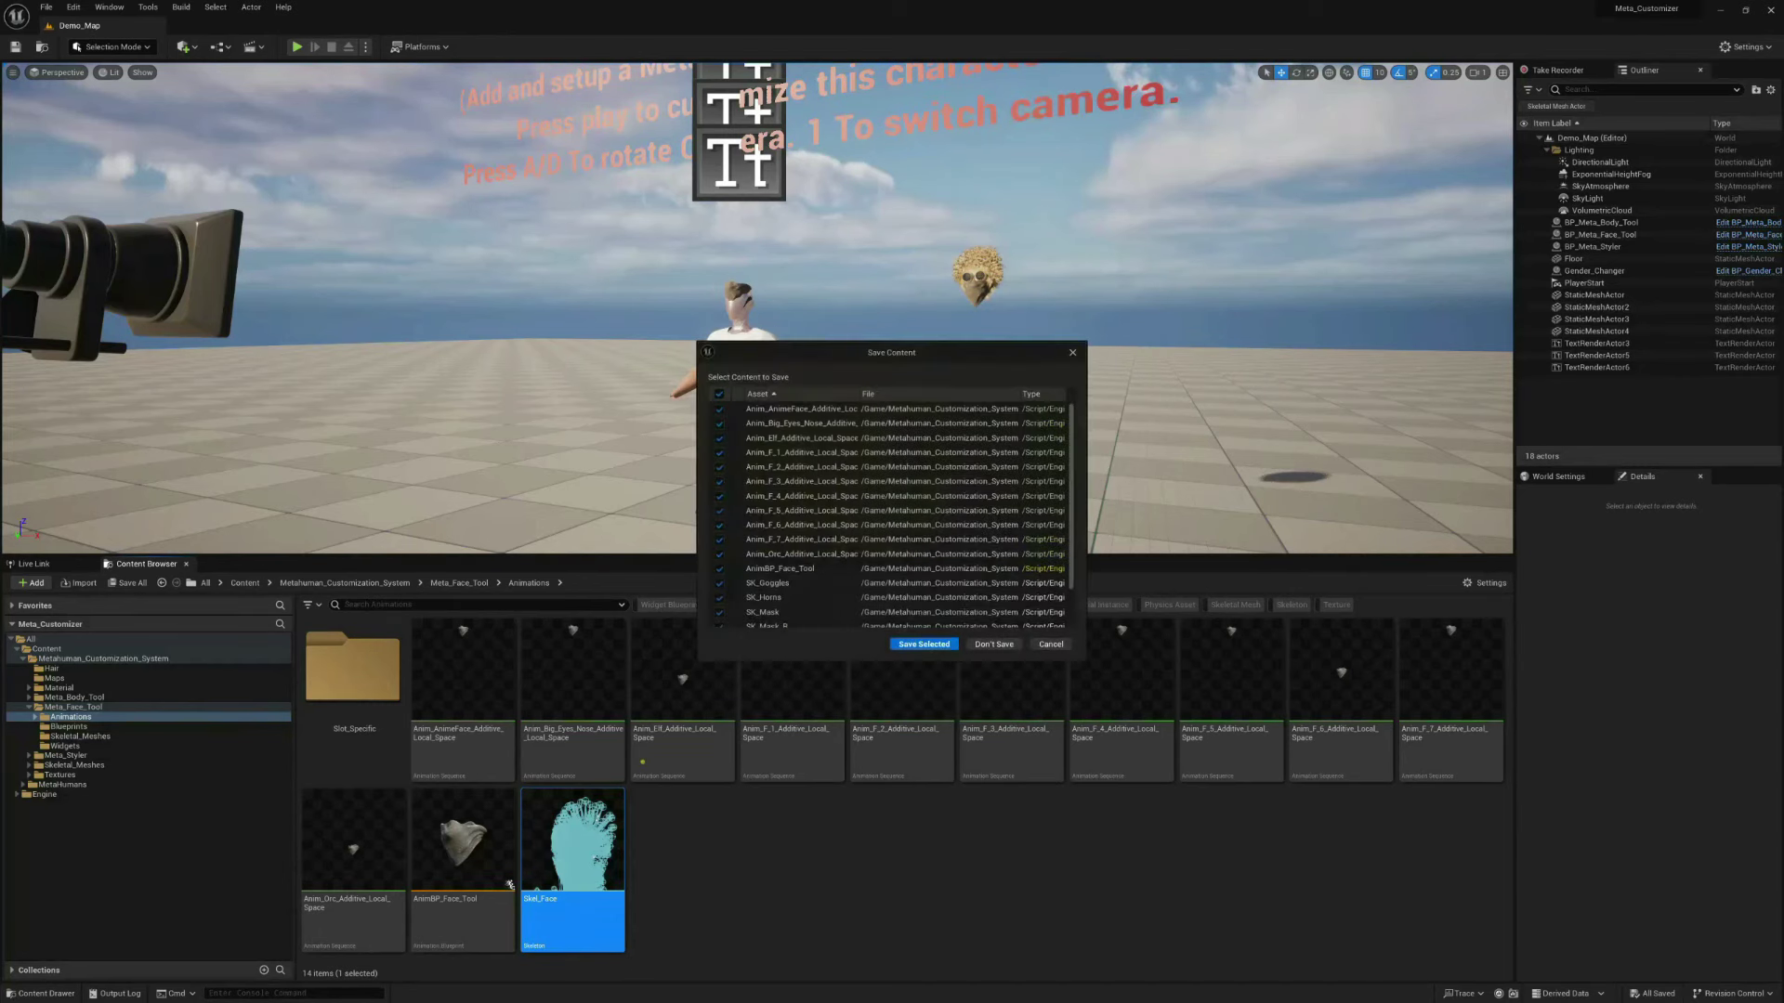
Review the list of assets modified by the reference replacement and save all of them
{"action": "scroll", "coordinate": [822, 596], "scroll_direction": "down", "scroll_amount": 3}
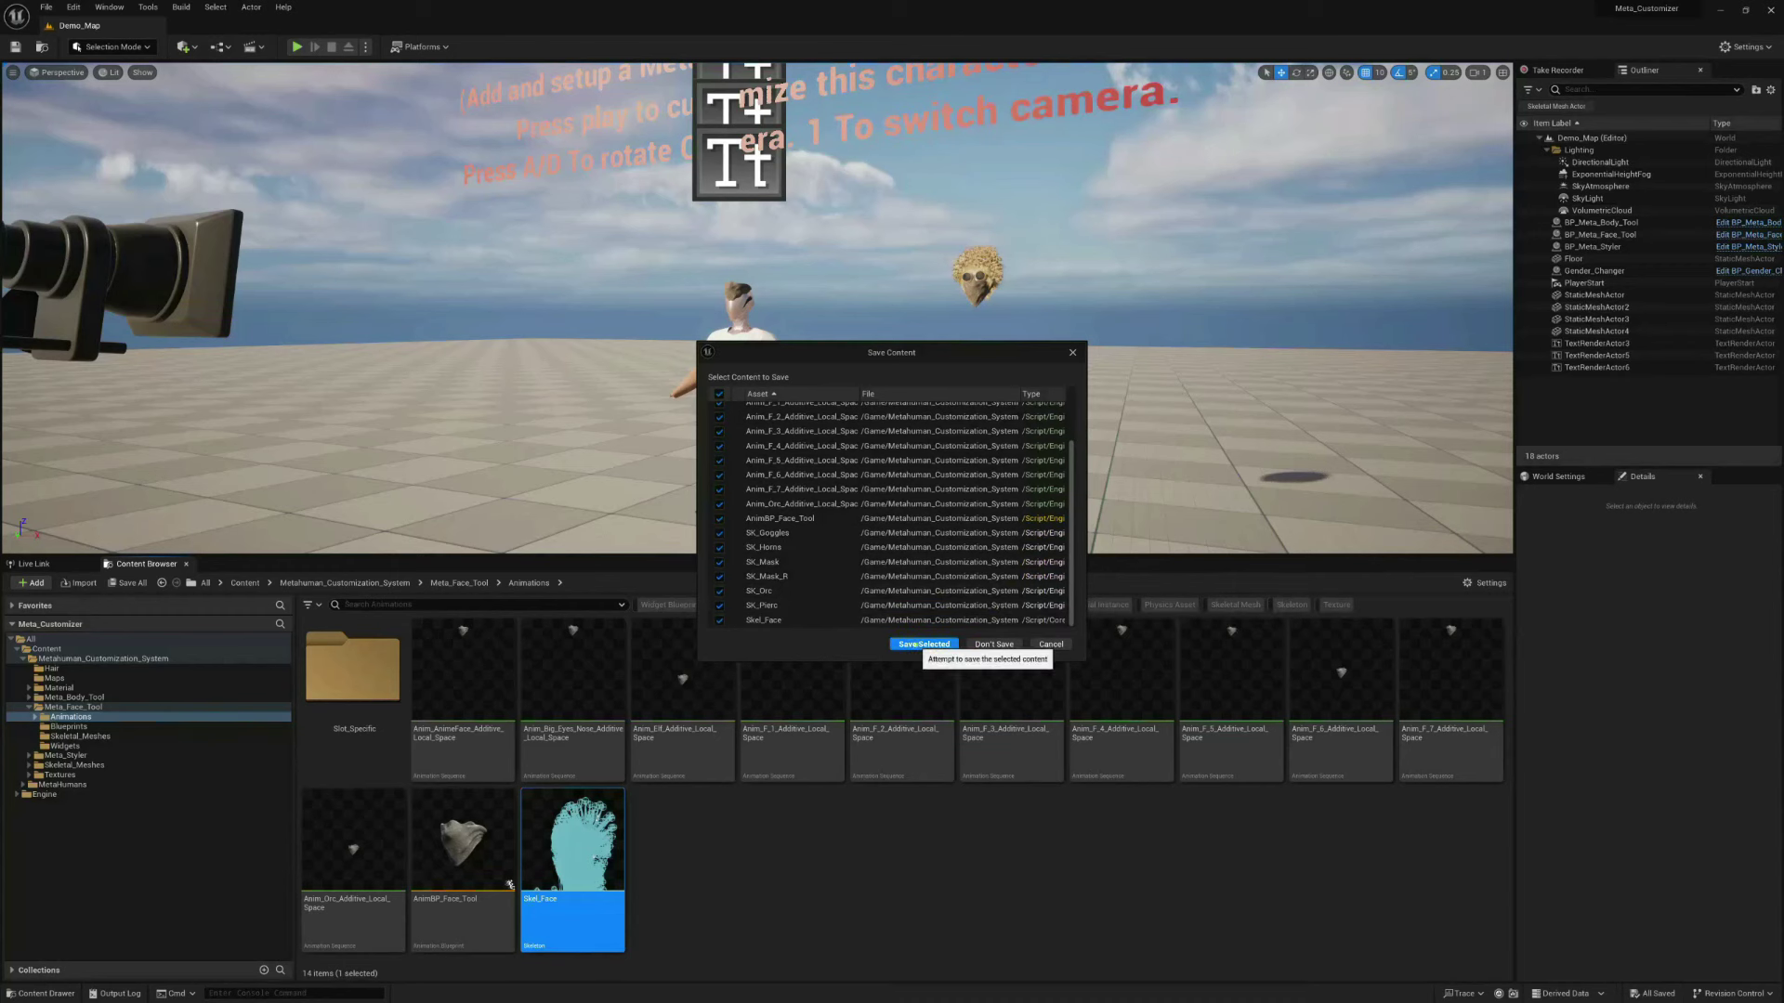
{"action": "scroll", "coordinate": [788, 453], "scroll_direction": "up", "scroll_amount": 2}
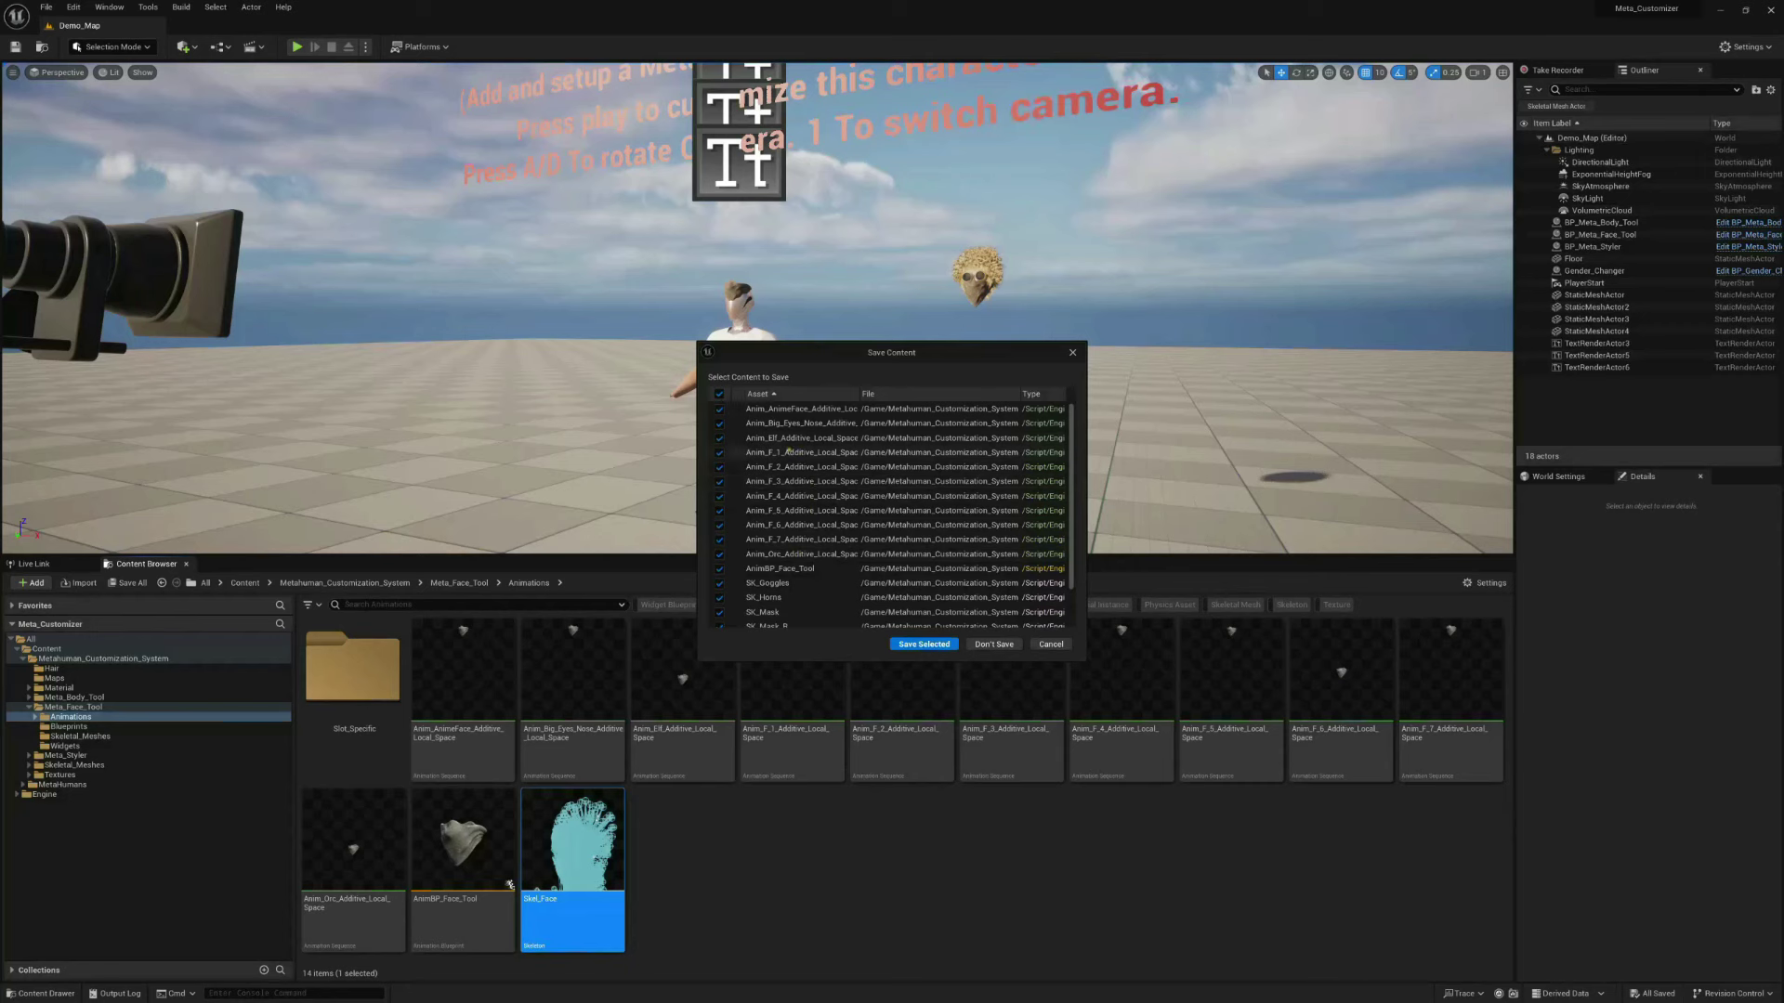
{"action": "scroll", "coordinate": [832, 436], "scroll_direction": "down", "scroll_amount": 3}
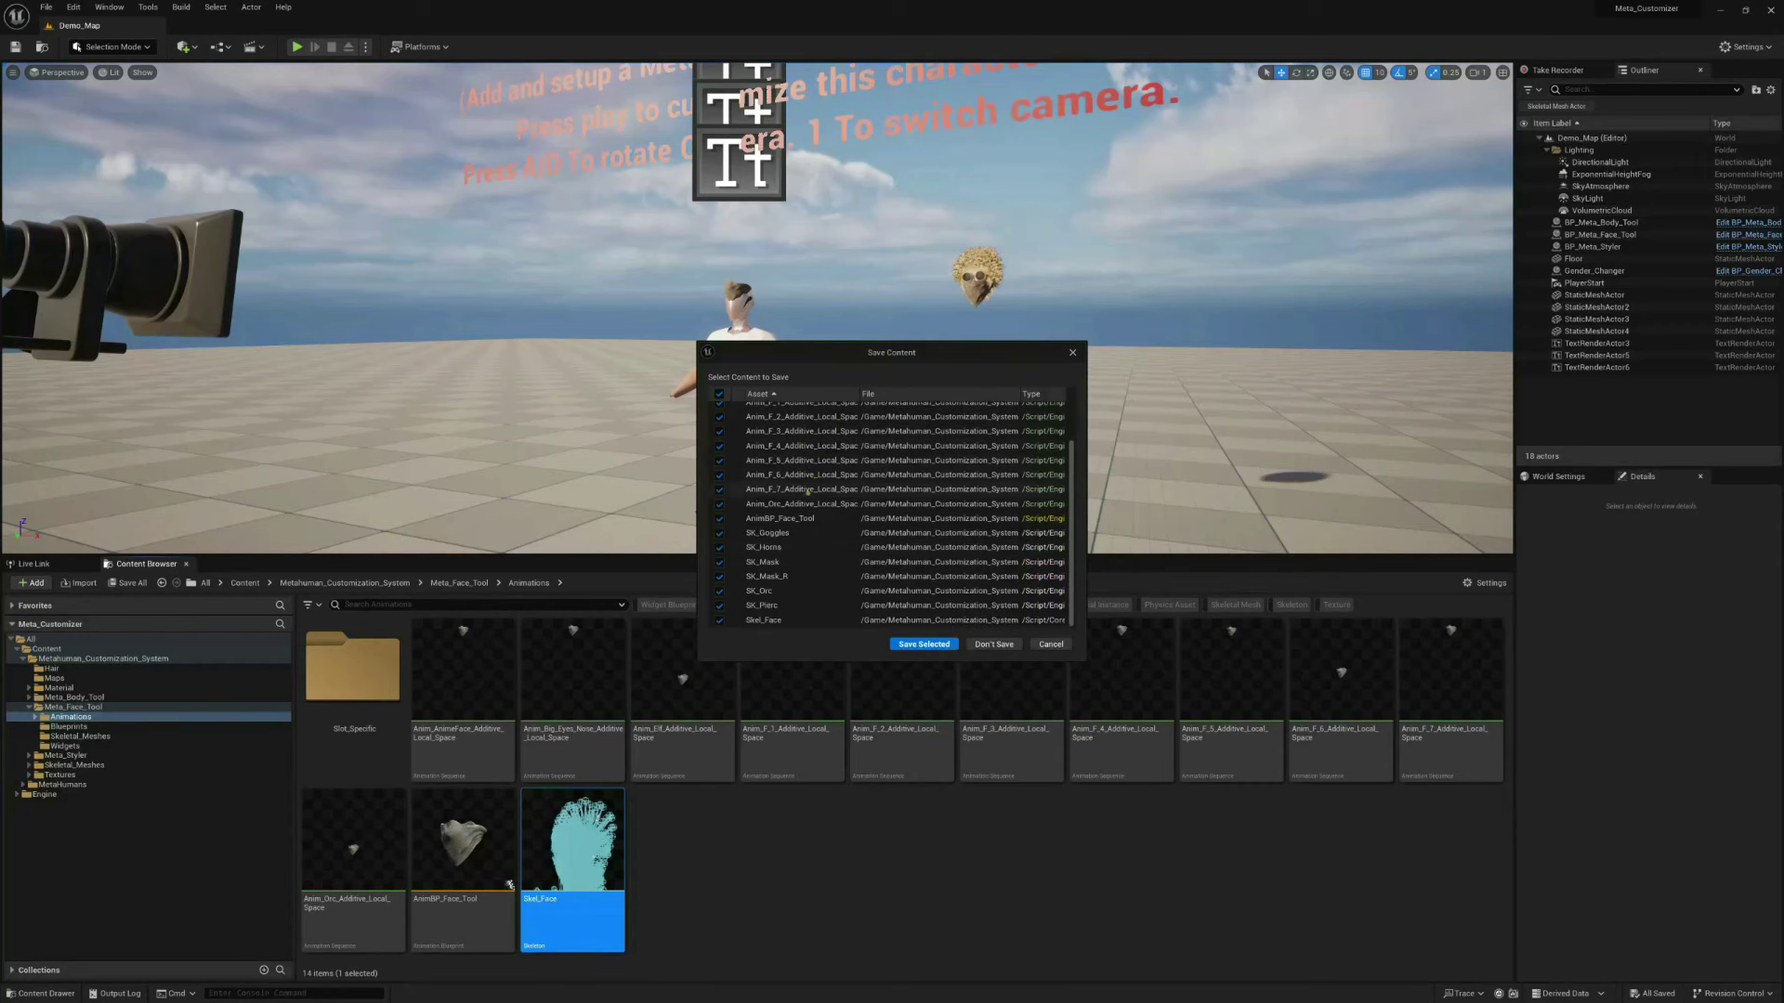
{"action": "scroll", "coordinate": [860, 578], "scroll_direction": "up", "scroll_amount": 3}
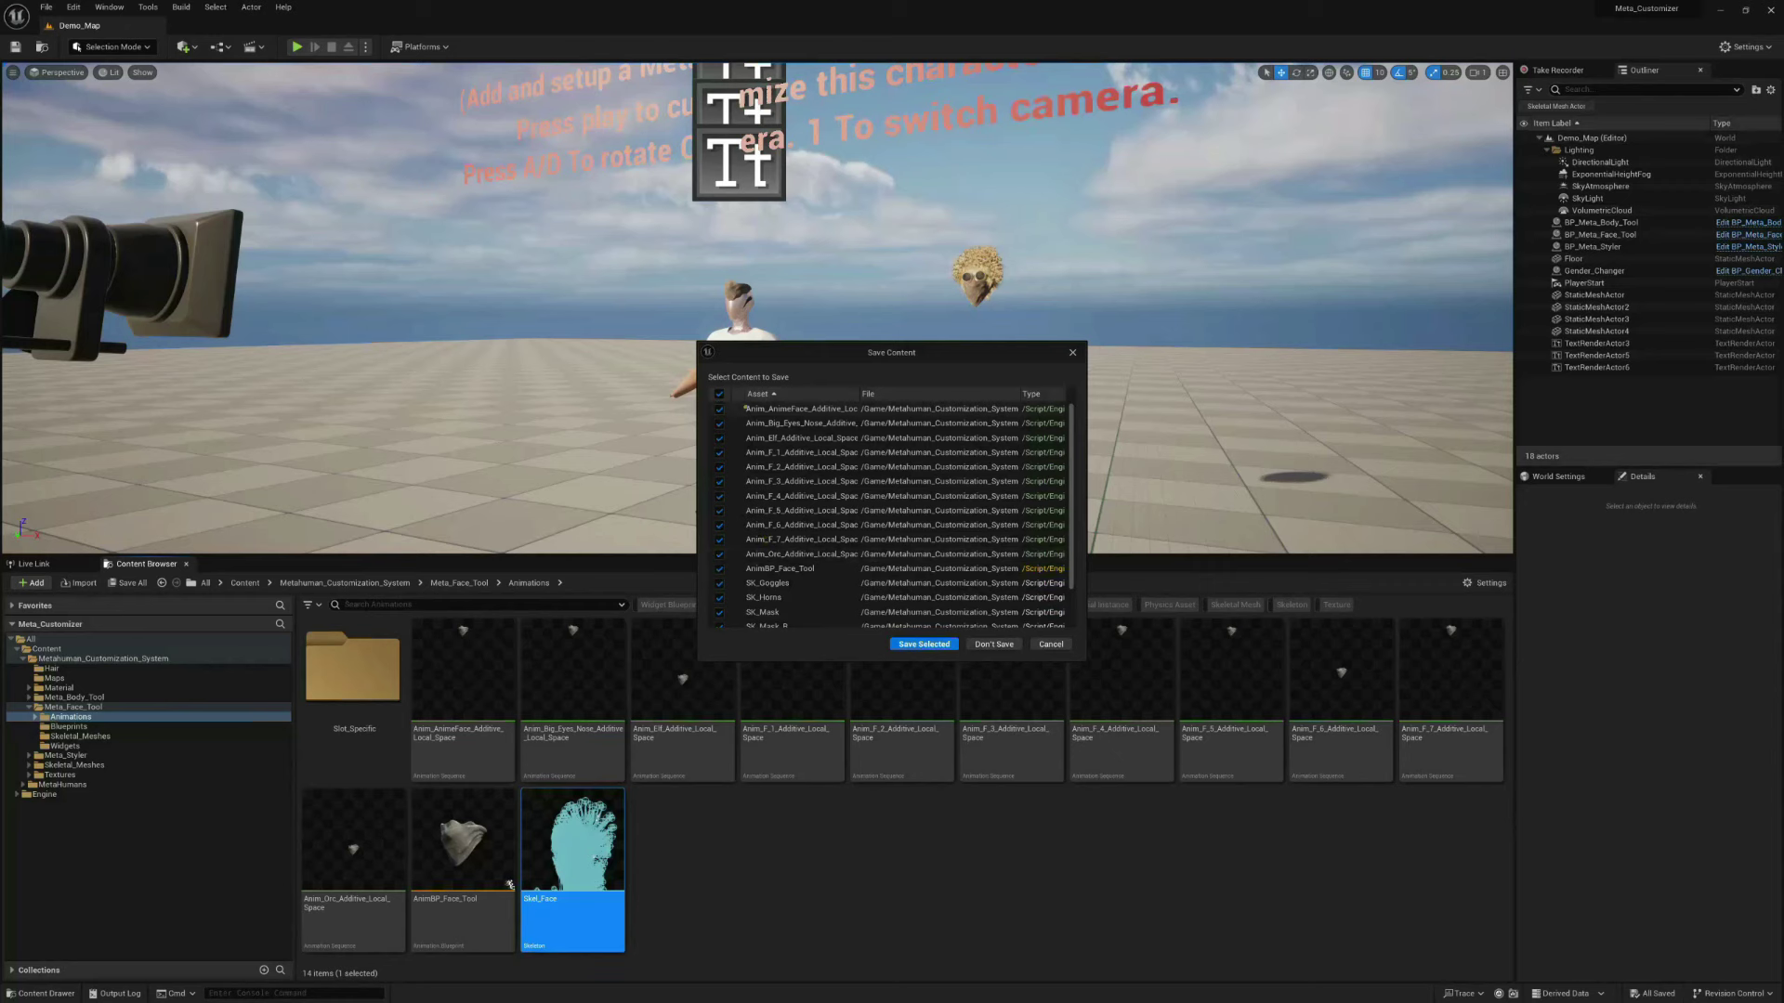
{"action": "scroll", "coordinate": [739, 502], "scroll_direction": "down", "scroll_amount": 3}
{"action": "left_click", "coordinate": [924, 644]}
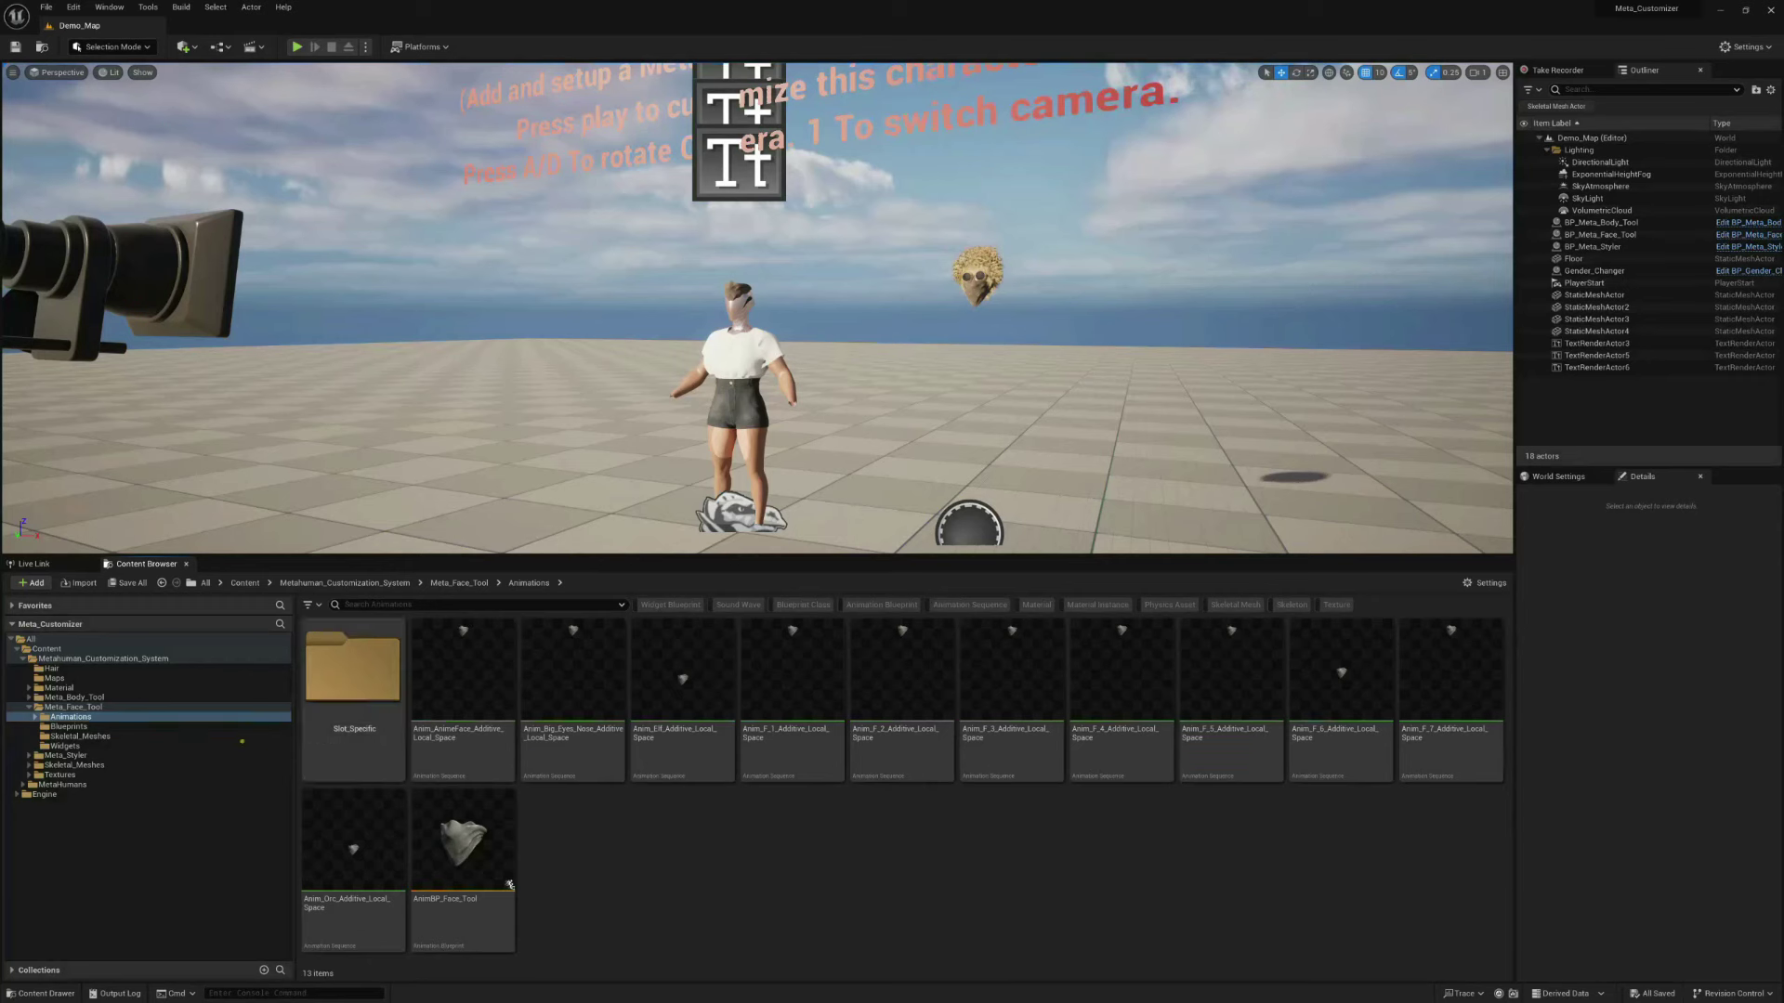
Open the Face folder of the Hana MetaHuman inside the MetaHumans content folder
{"action": "mouse_move", "coordinate": [757, 749]}
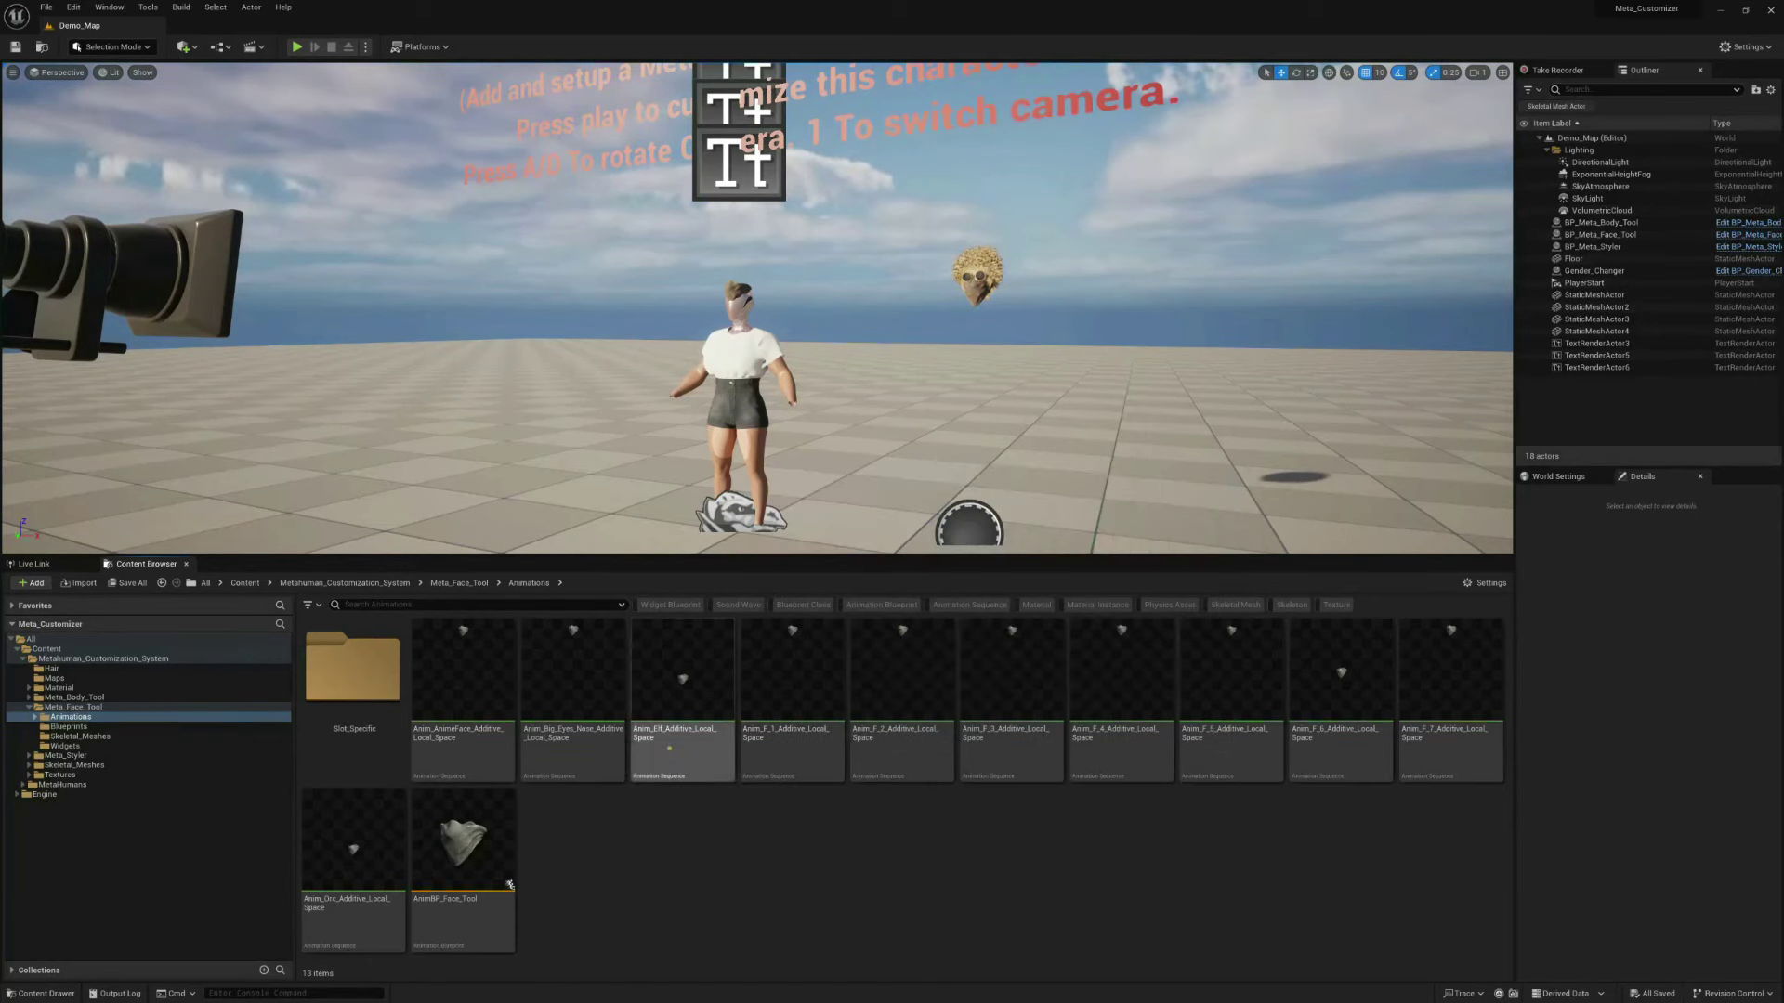
{"action": "left_click", "coordinate": [74, 785]}
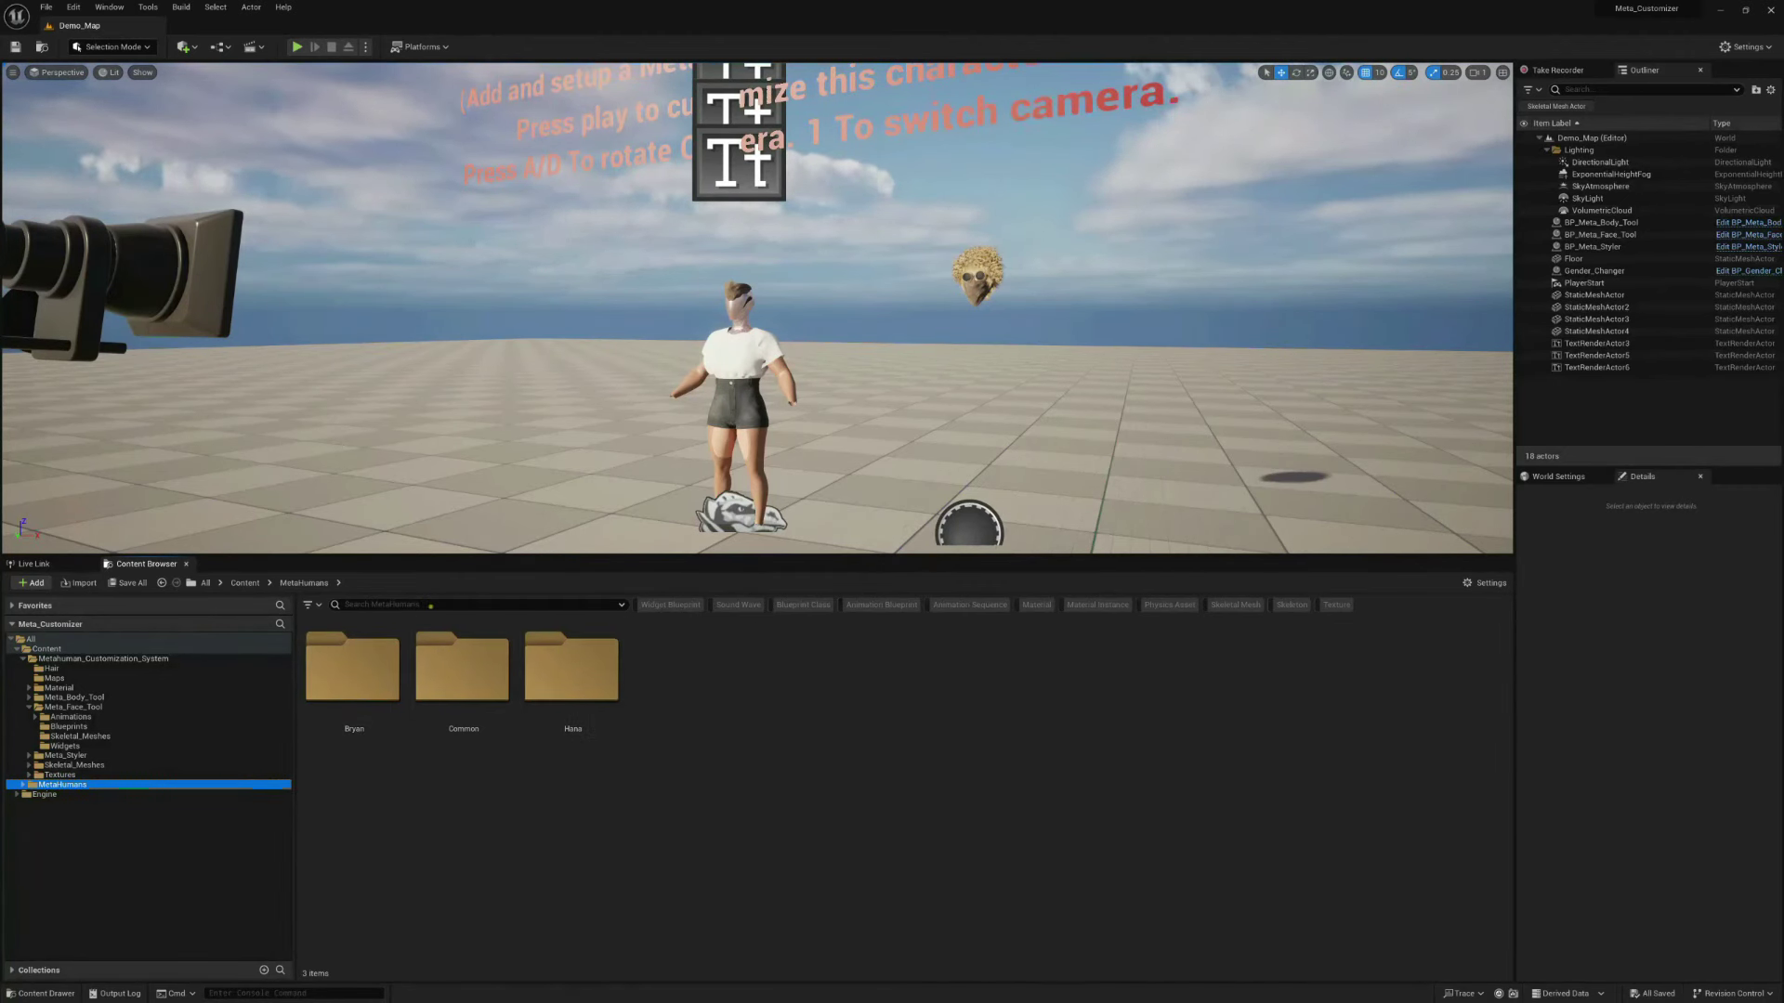
{"action": "left_click", "coordinate": [430, 604]}
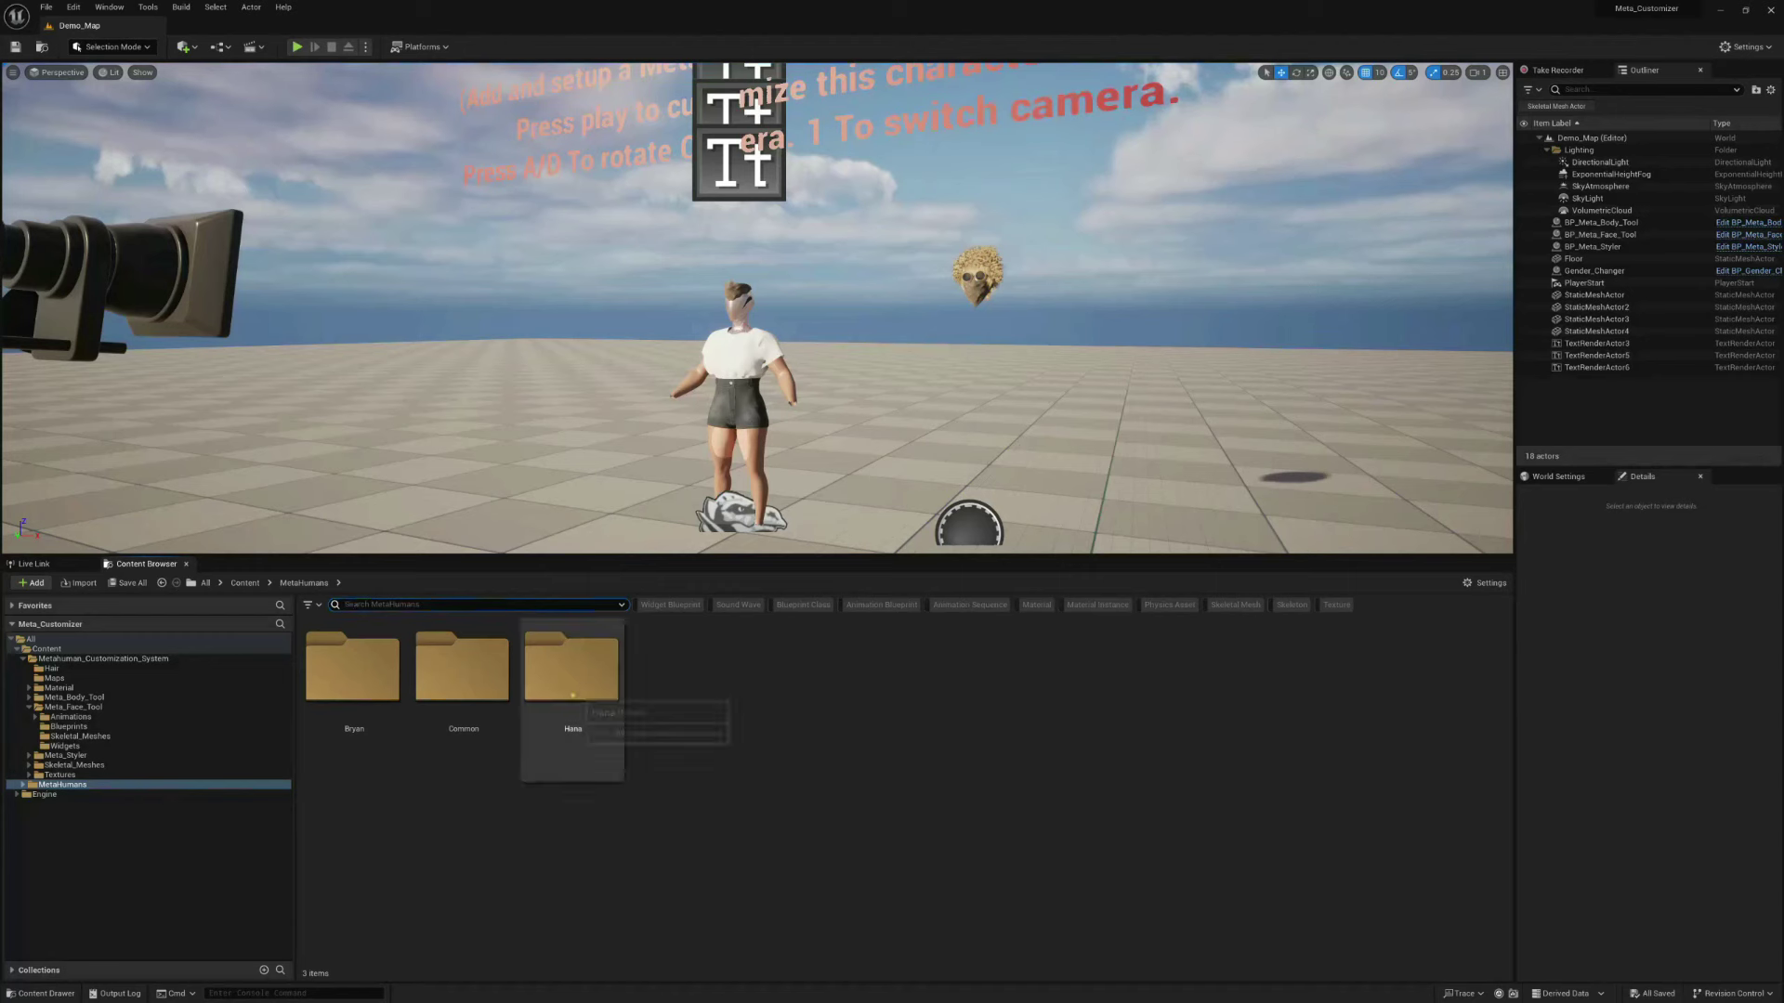
{"action": "double_click", "coordinate": [573, 692]}
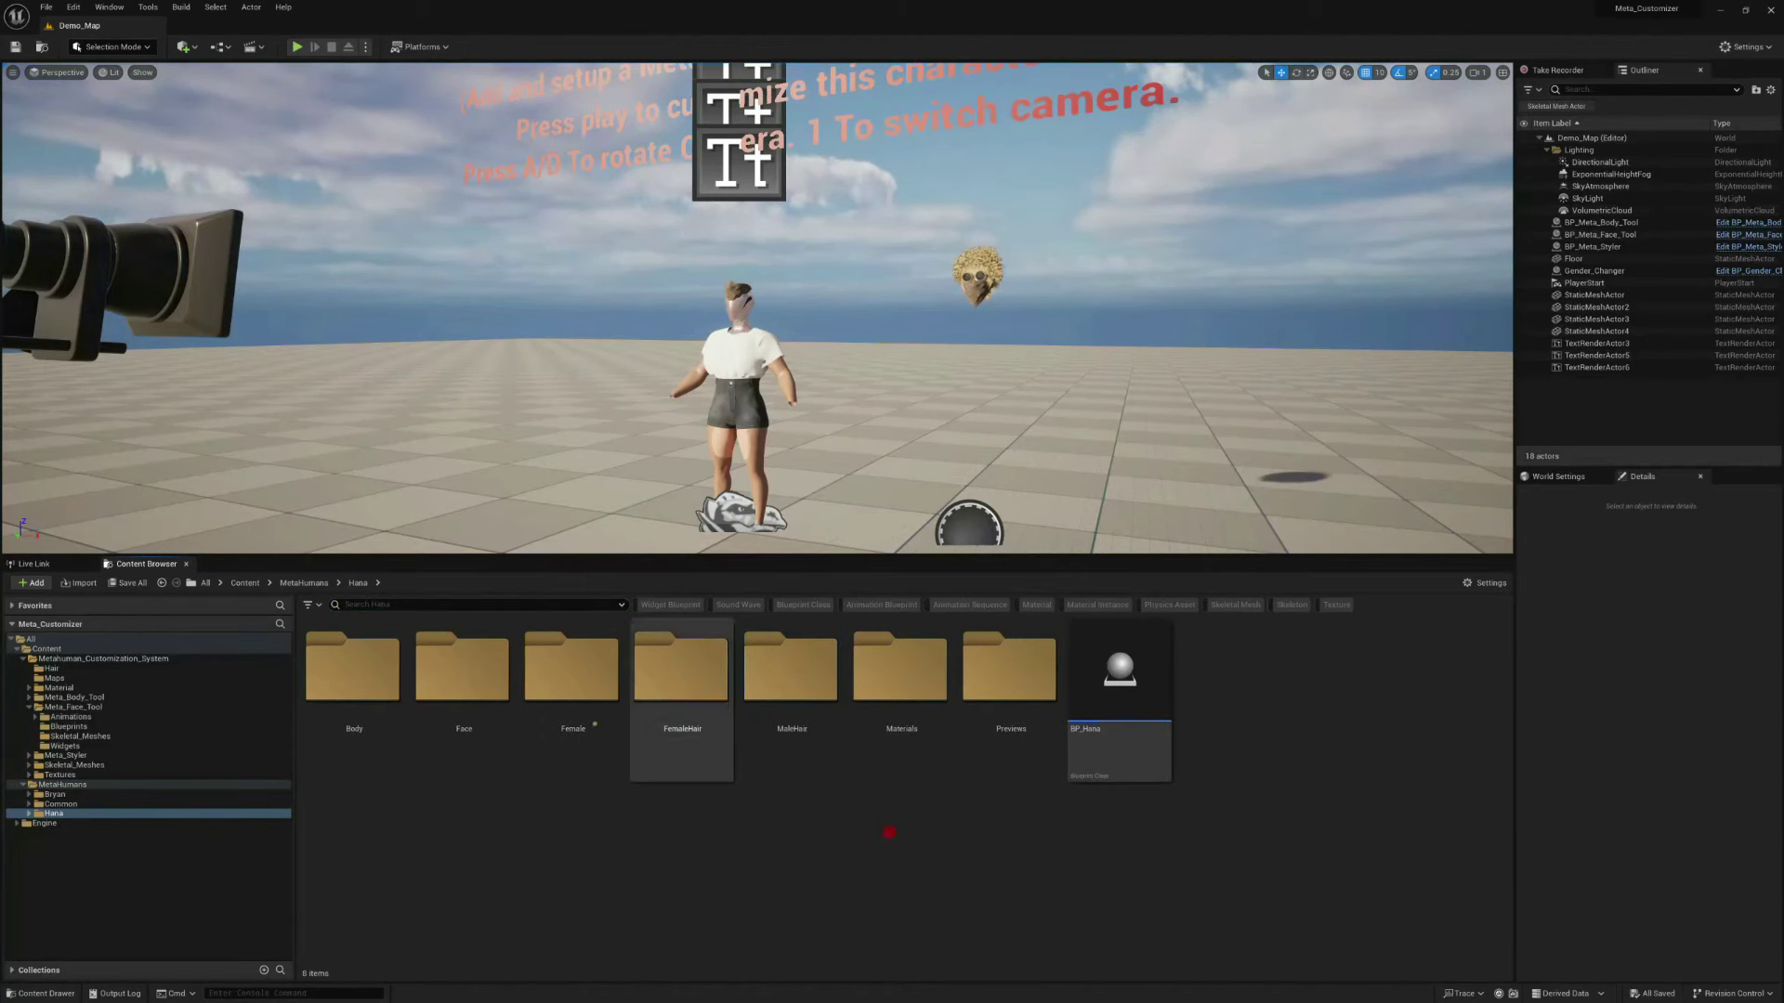
{"action": "left_click", "coordinate": [447, 668]}
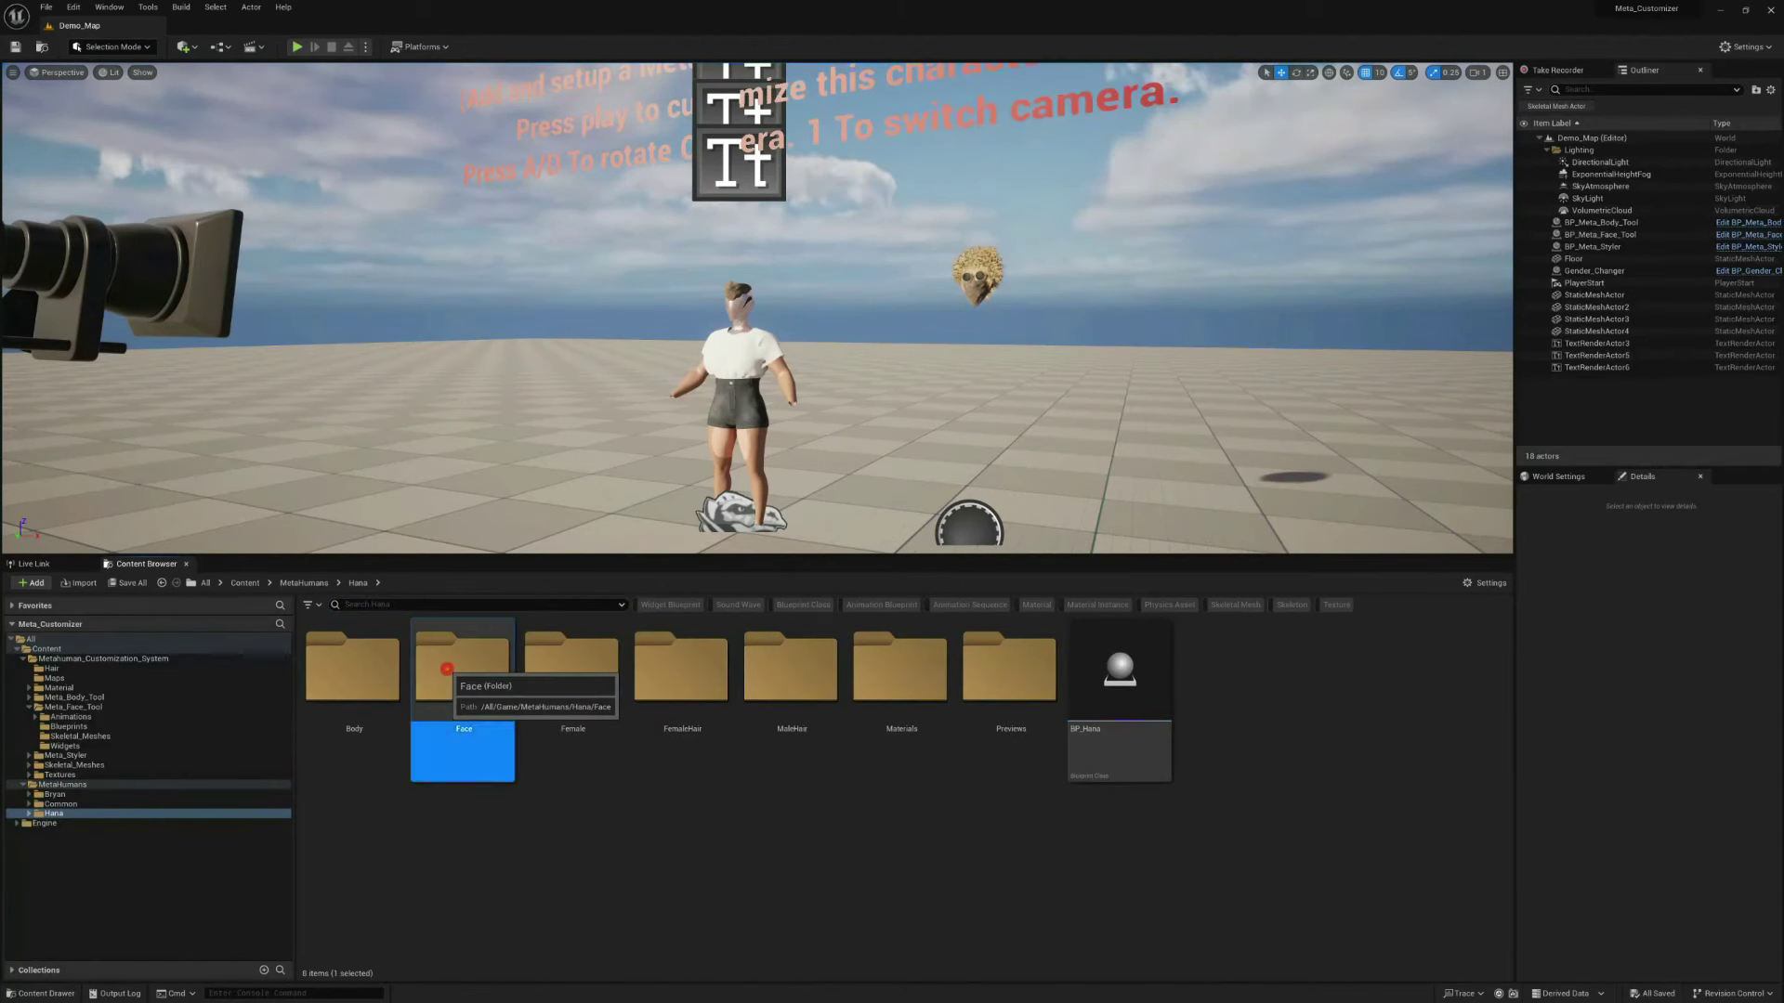
{"action": "left_click", "coordinate": [502, 855]}
{"action": "left_click", "coordinate": [452, 694]}
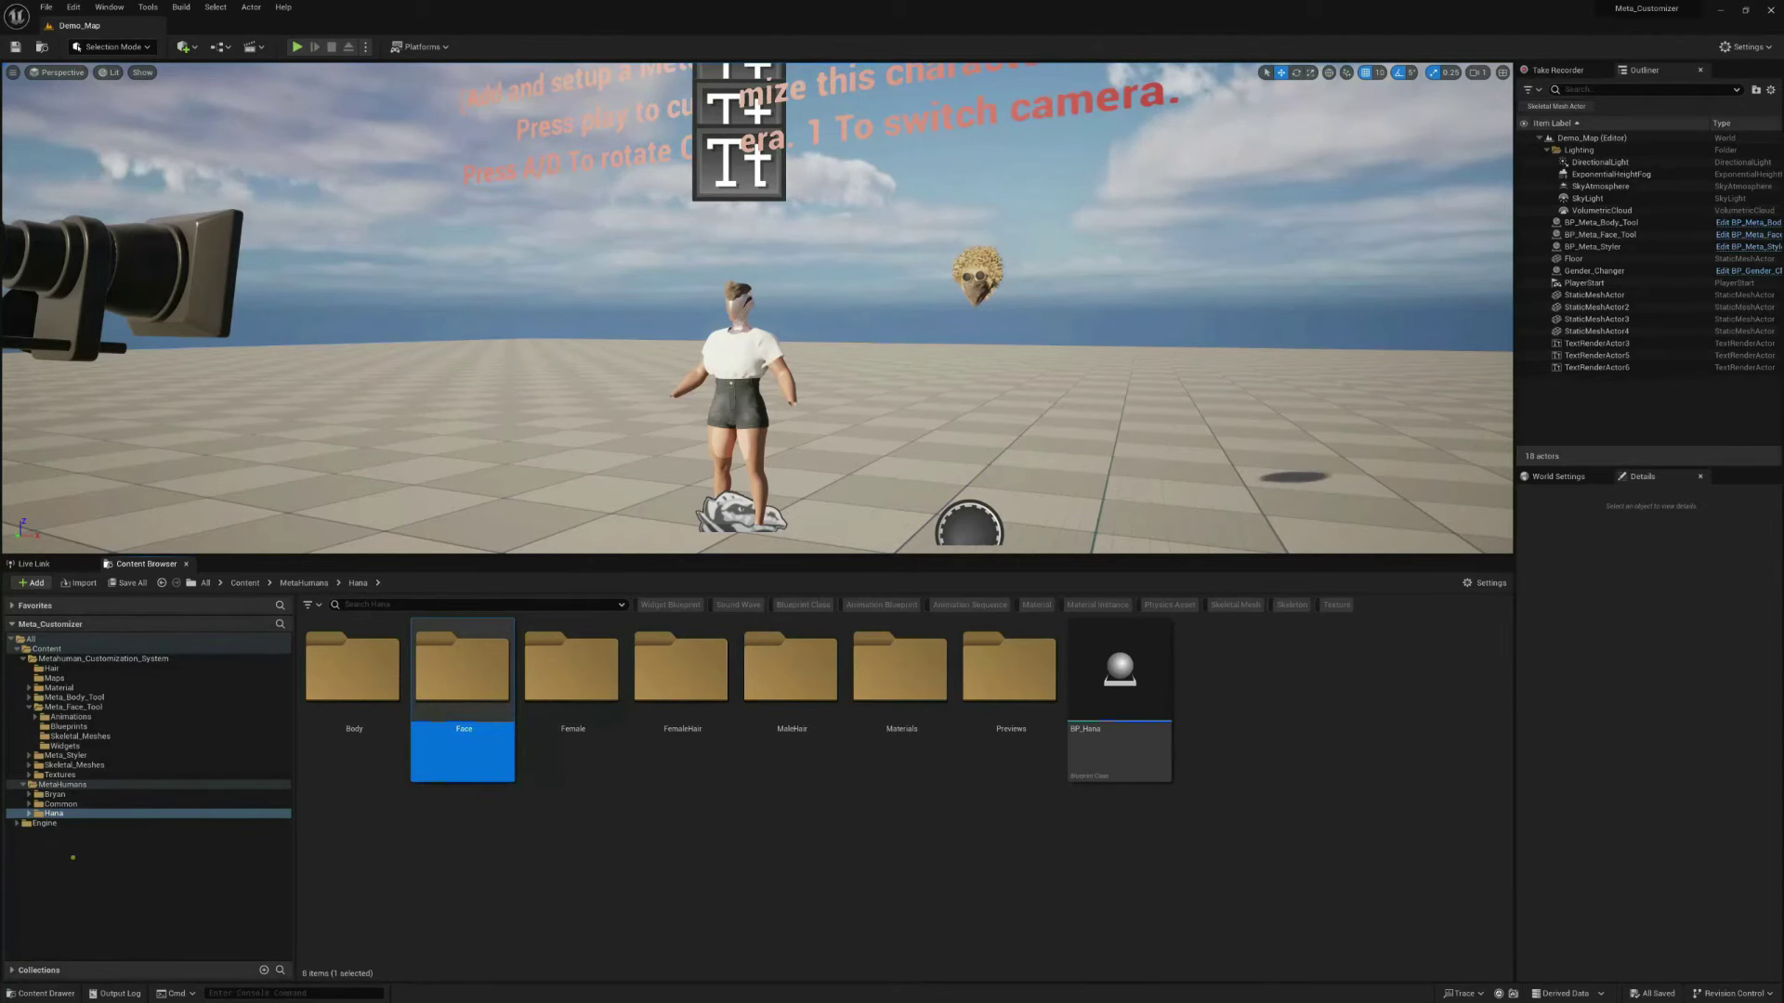
{"action": "double_click", "coordinate": [480, 675]}
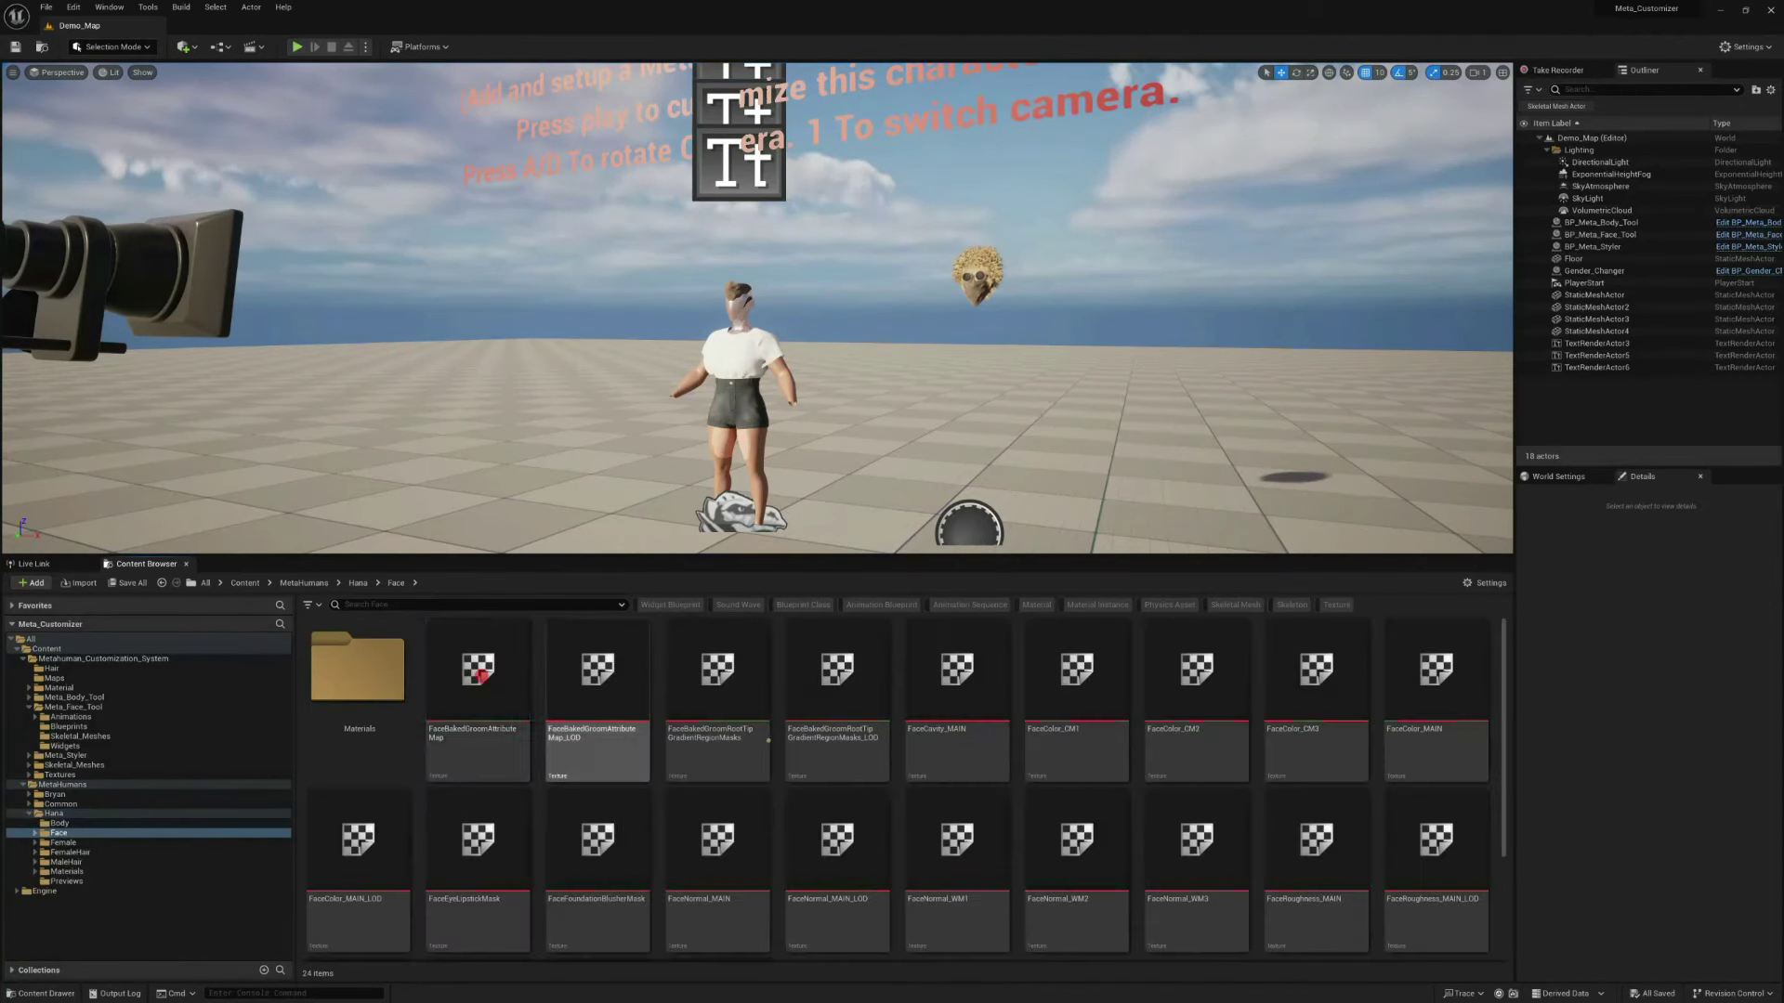
Open the Hana_FaceMesh skeletal mesh and filter its asset details by "post"
{"action": "left_click", "coordinate": [363, 857]}
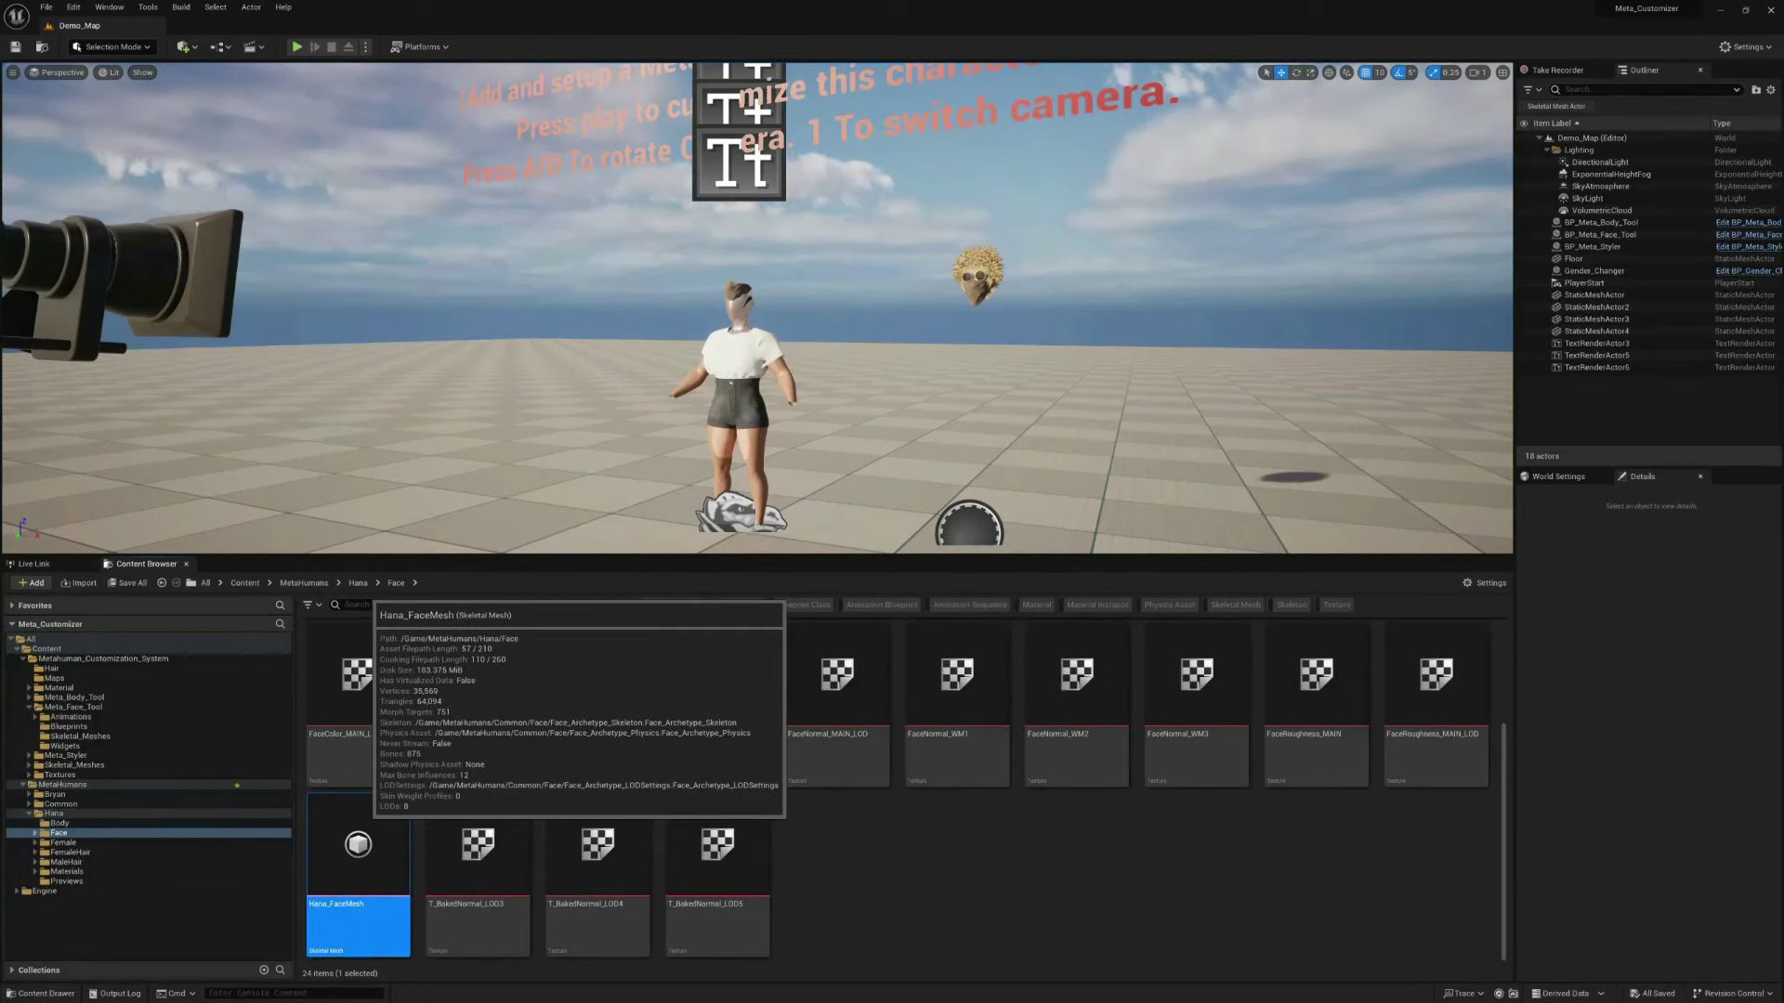
{"action": "double_click", "coordinate": [360, 847]}
{"action": "left_click", "coordinate": [278, 150]}
{"action": "type", "text": "post"}
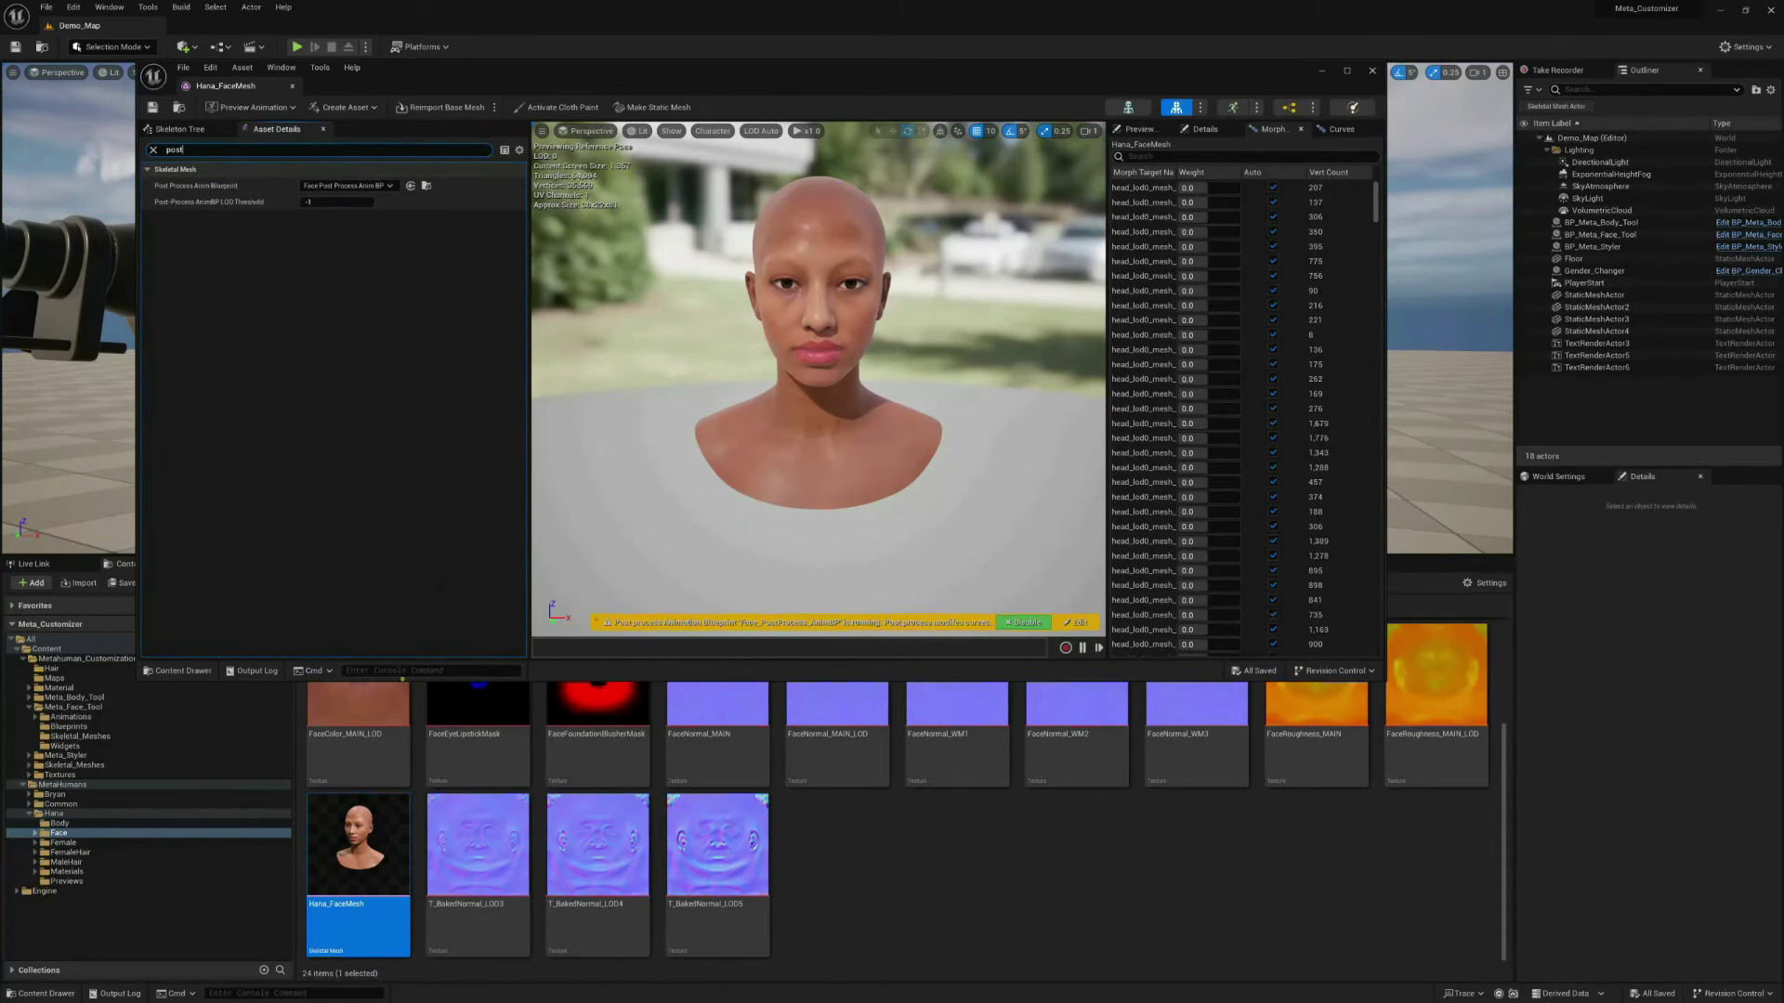
Duplicate Hana_FaceMesh in its Face folder, keeping the suggested name, and save the copy
{"action": "right_click", "coordinate": [360, 848]}
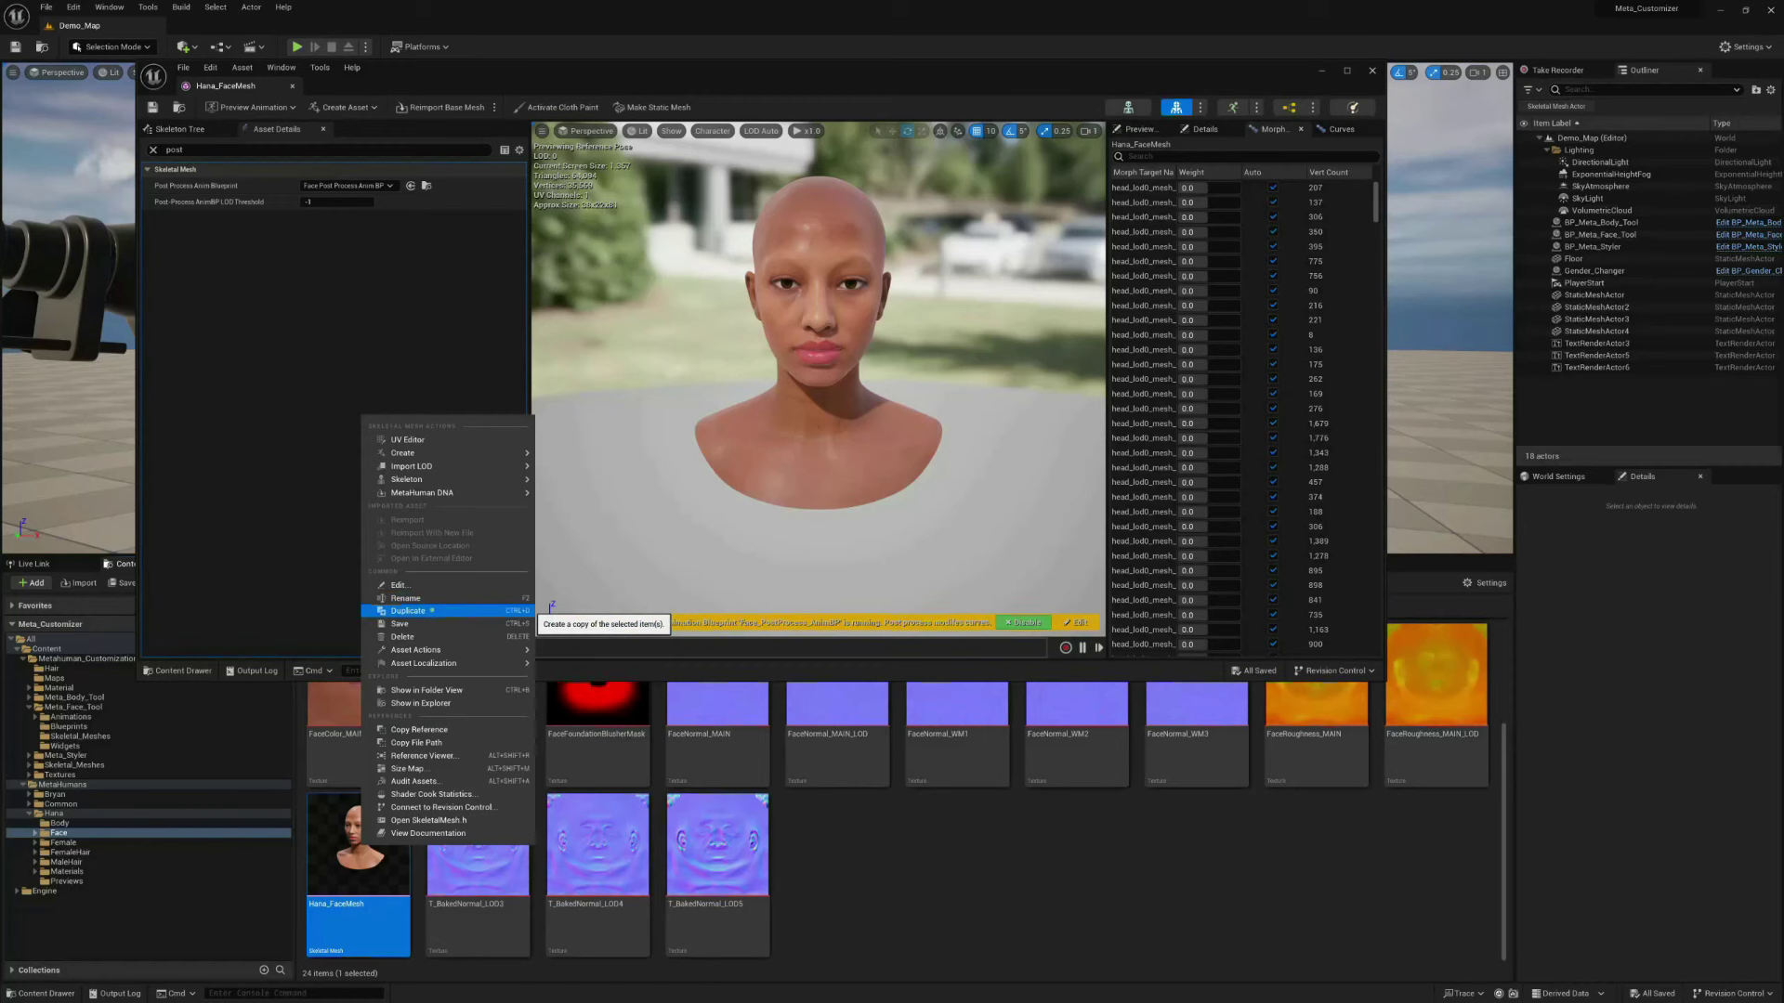
{"action": "left_click", "coordinate": [431, 610]}
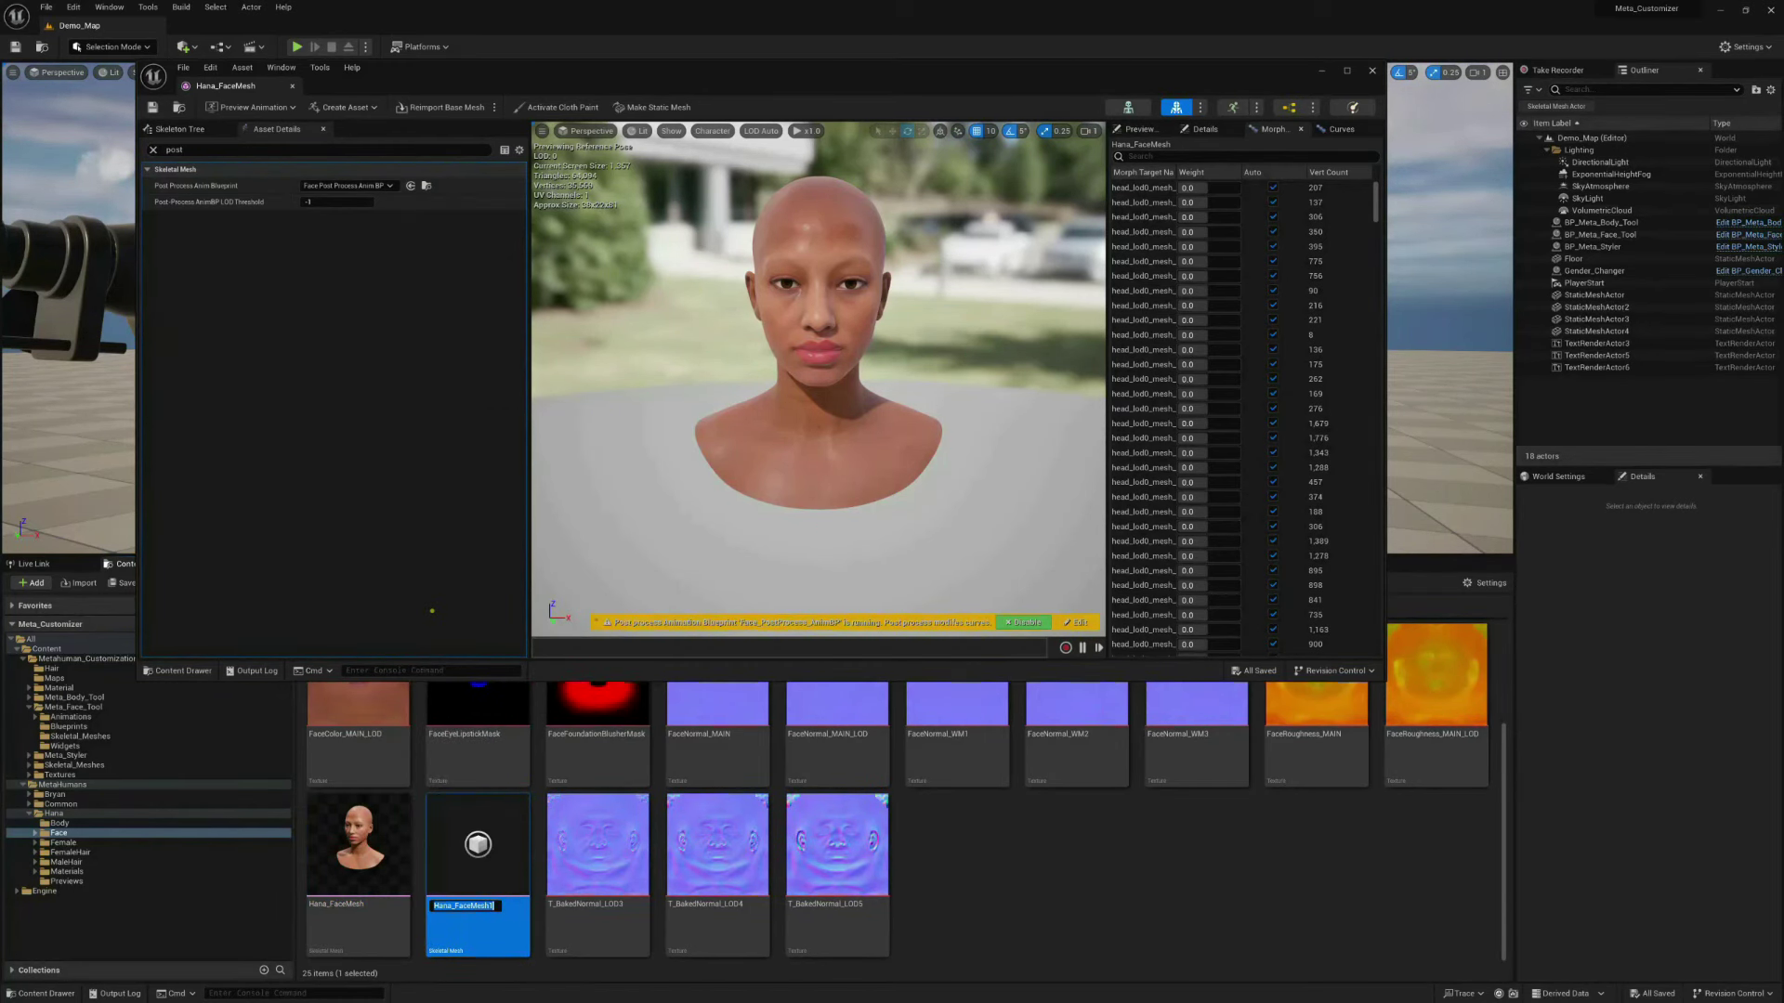
{"action": "key", "text": "Return"}
{"action": "left_click", "coordinate": [1004, 924]}
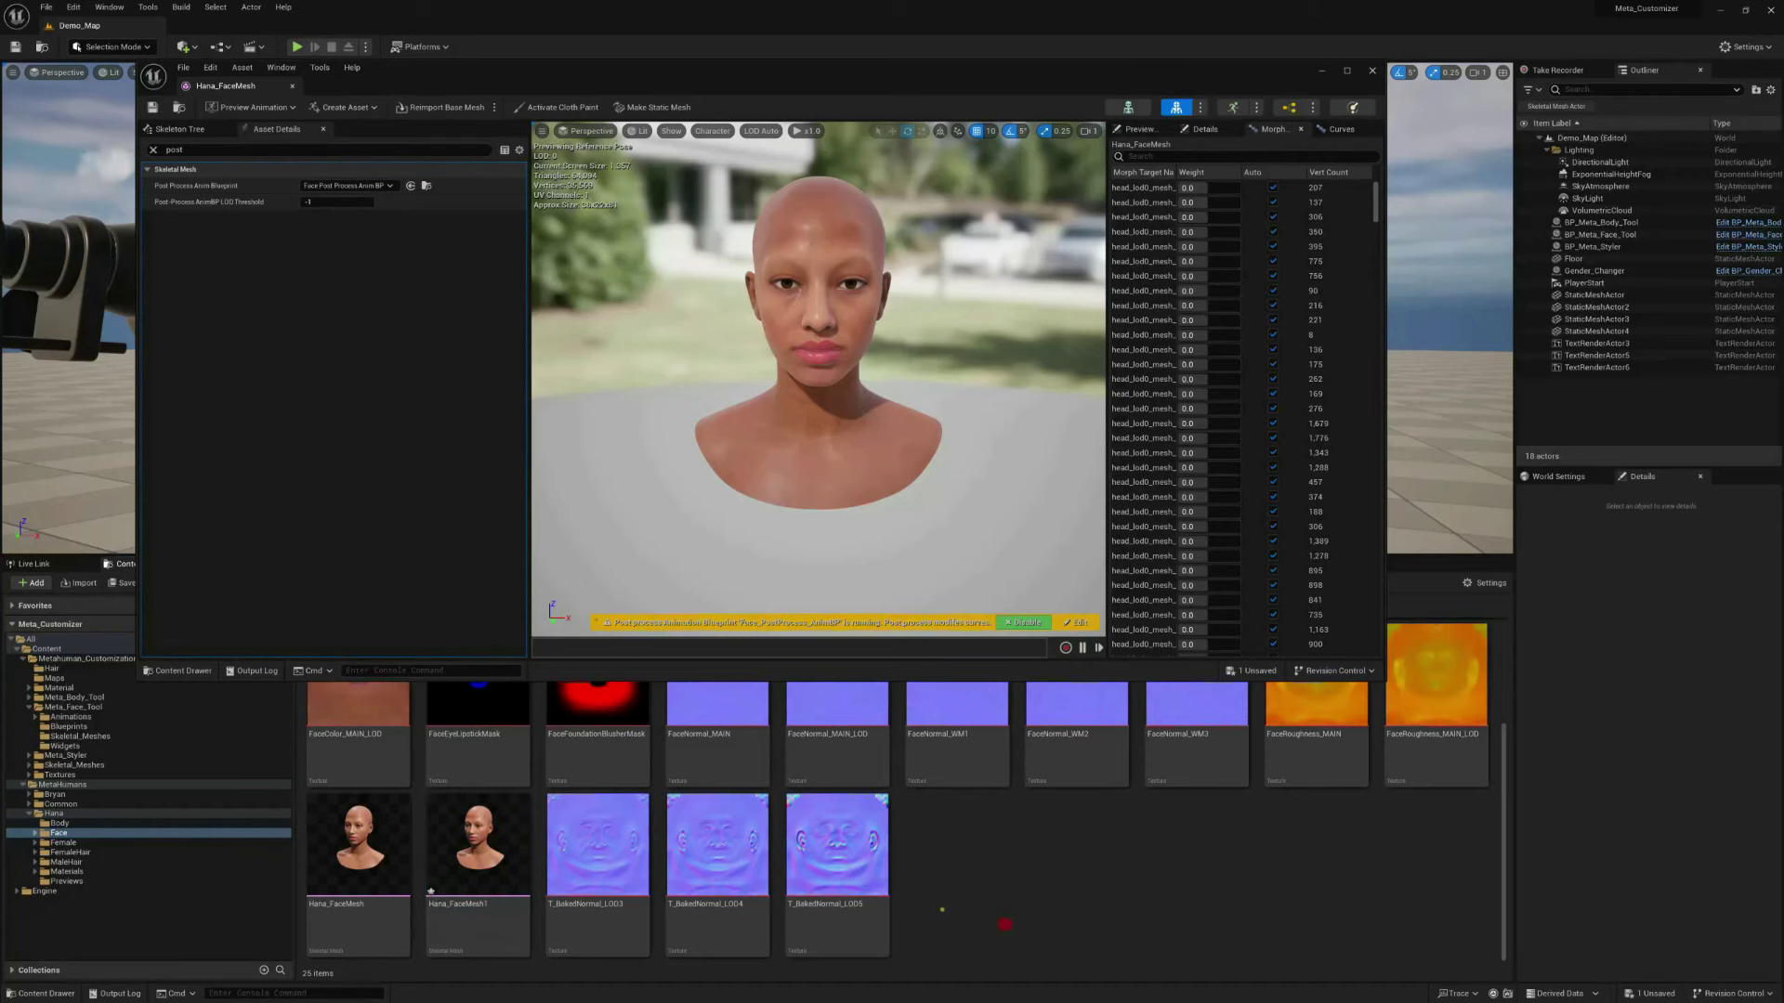
{"action": "key", "text": "ctrl+s"}
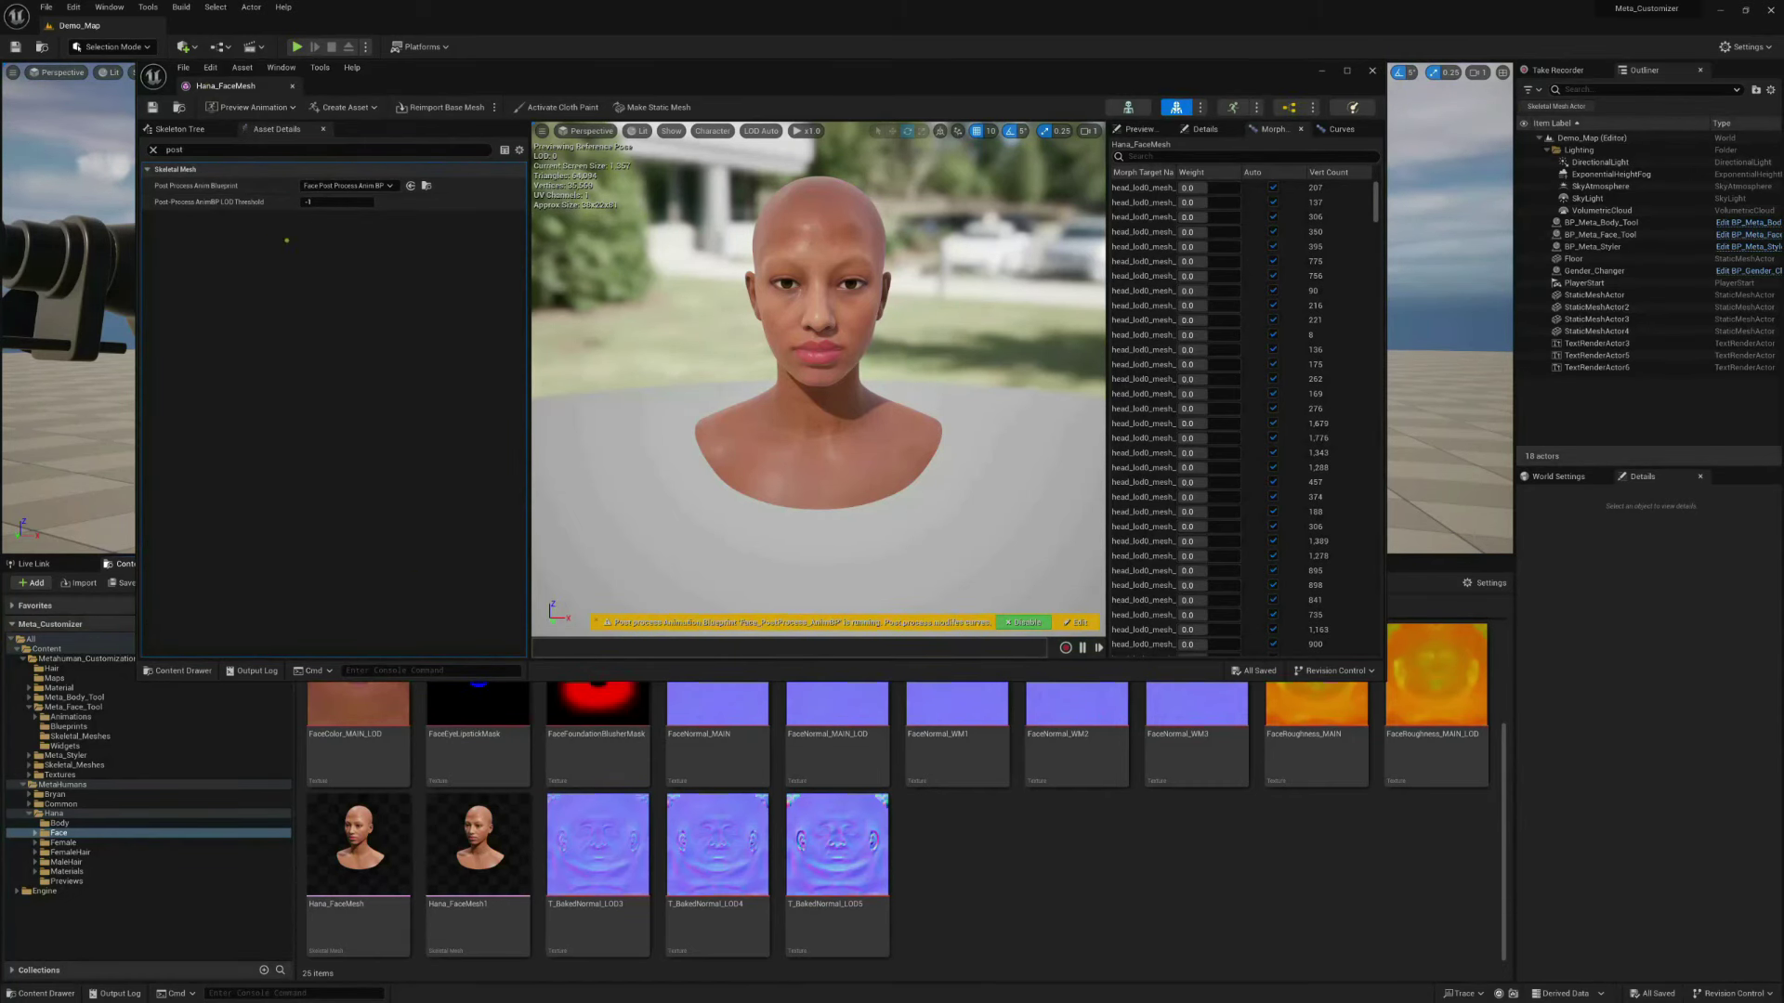
Set the Post Process Anim Blueprint of Hana_FaceMesh to AnimBP_Face_Tool and save the mesh
{"action": "left_click", "coordinate": [329, 186]}
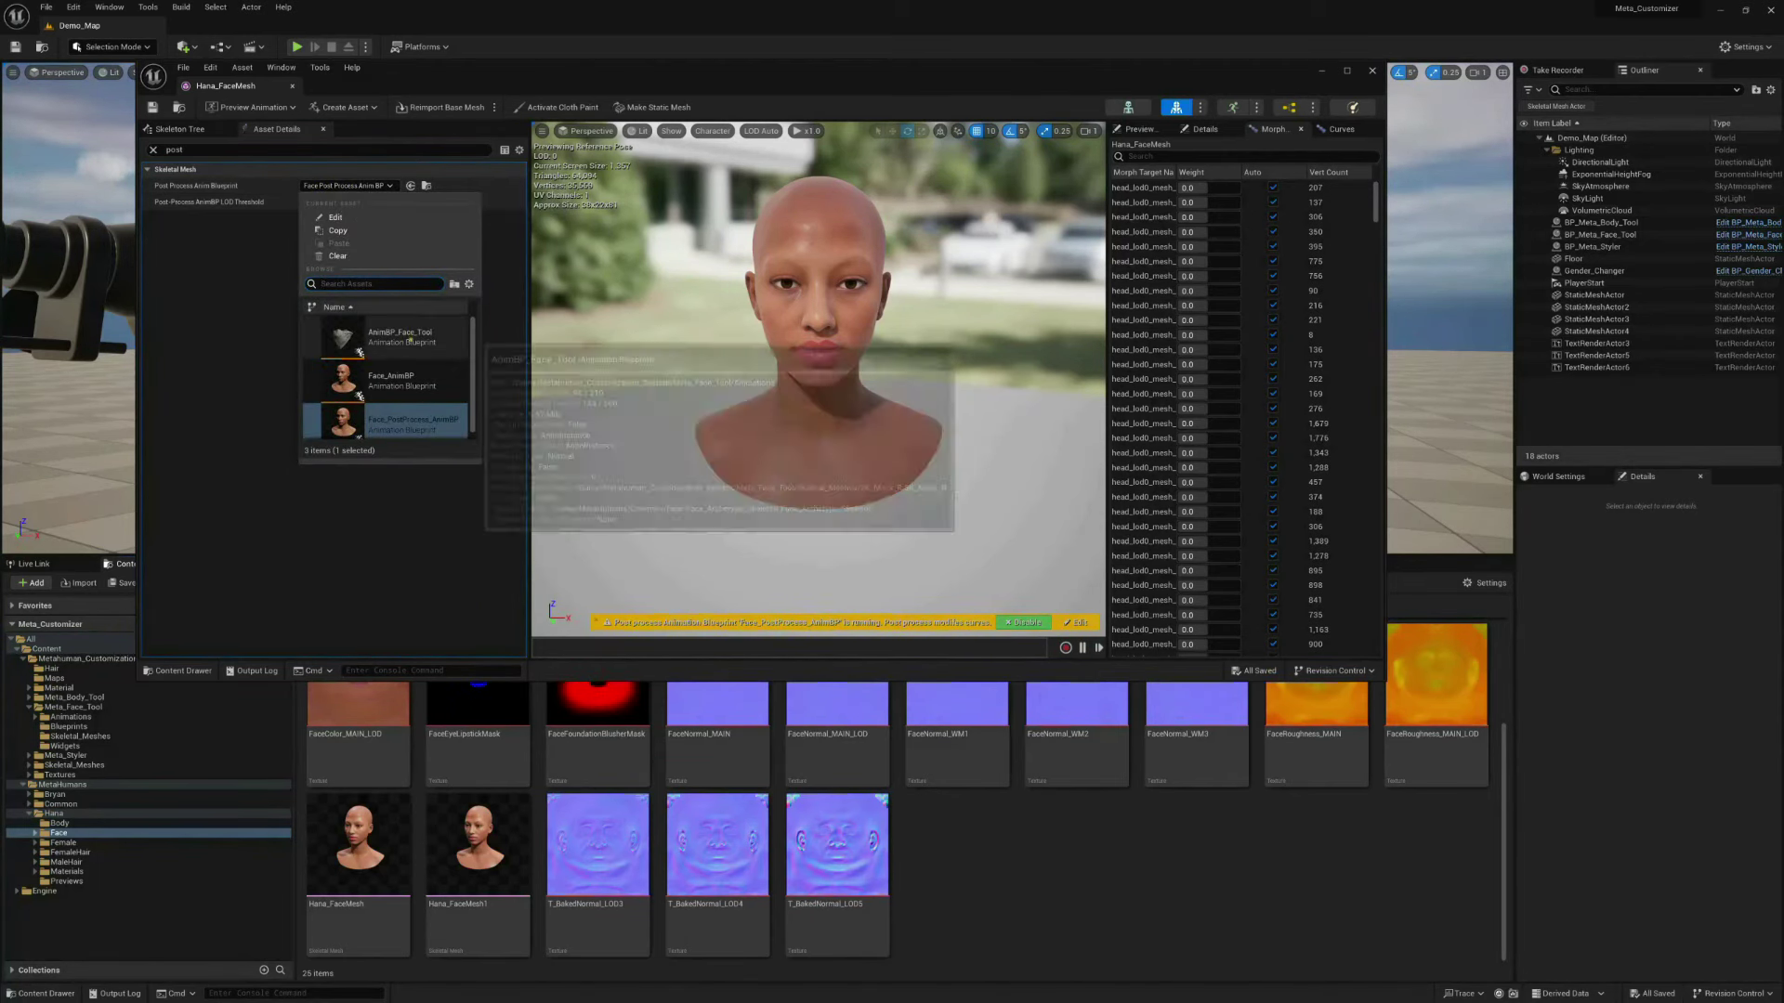
{"action": "mouse_move", "coordinate": [438, 377]}
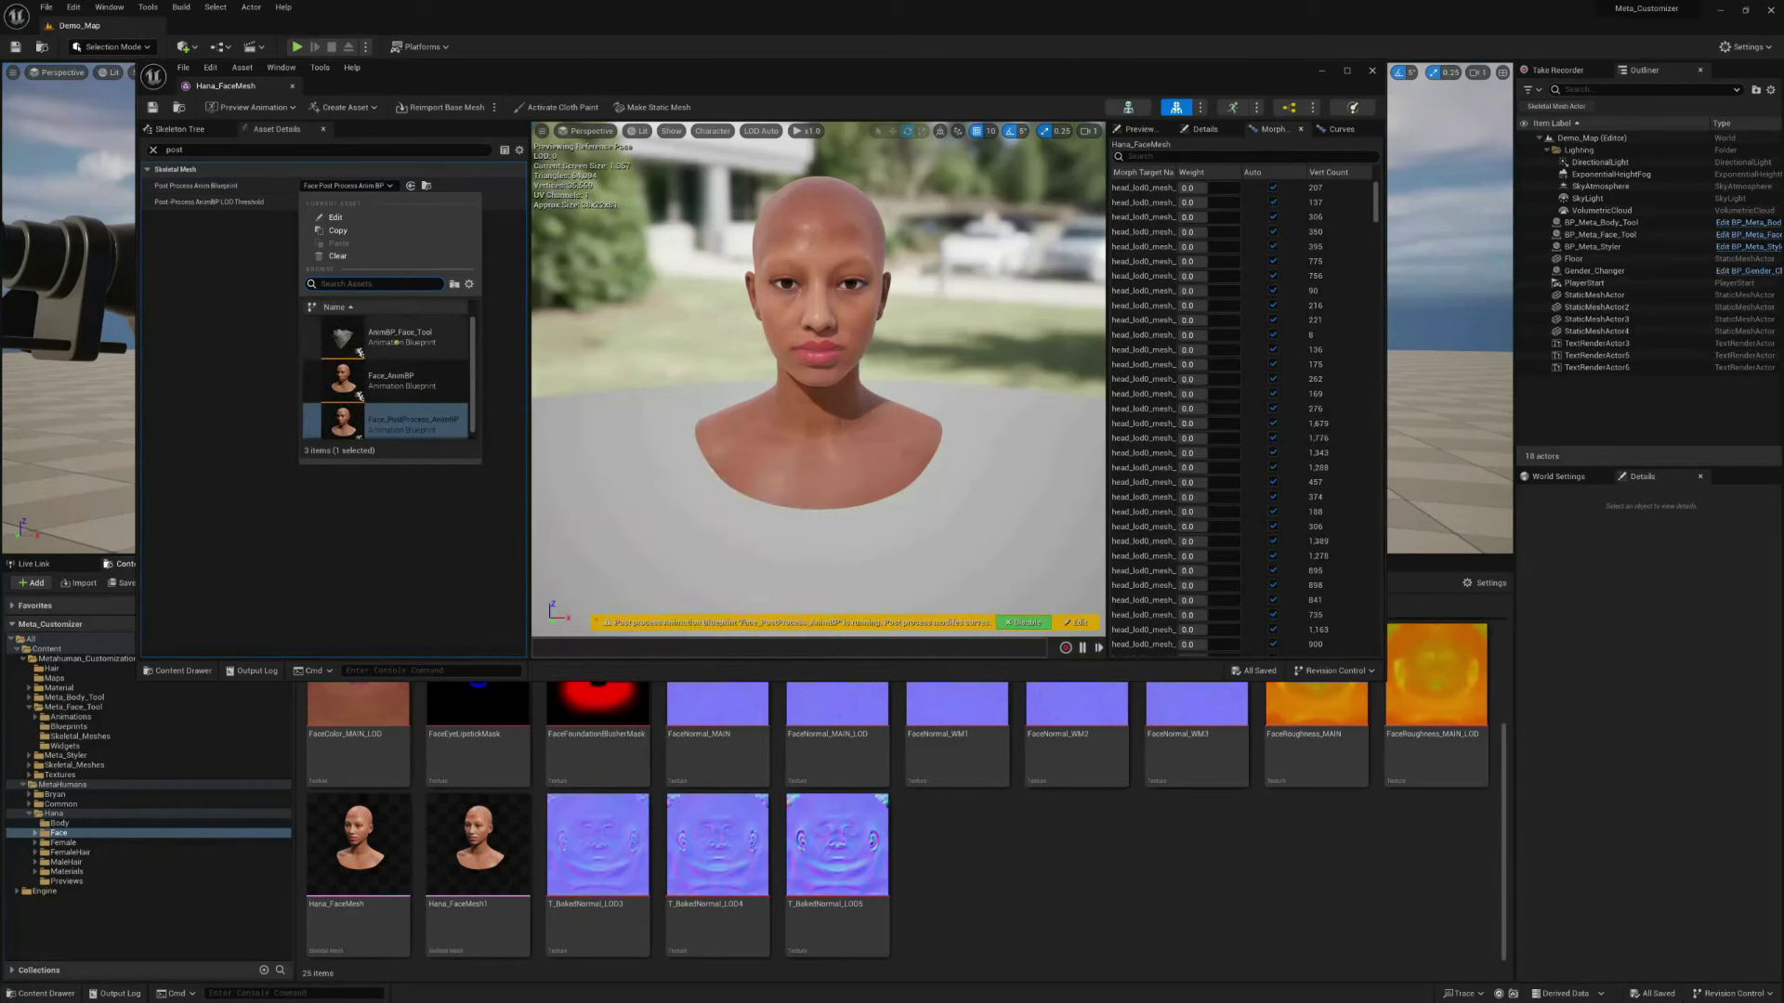
{"action": "mouse_move", "coordinate": [399, 342]}
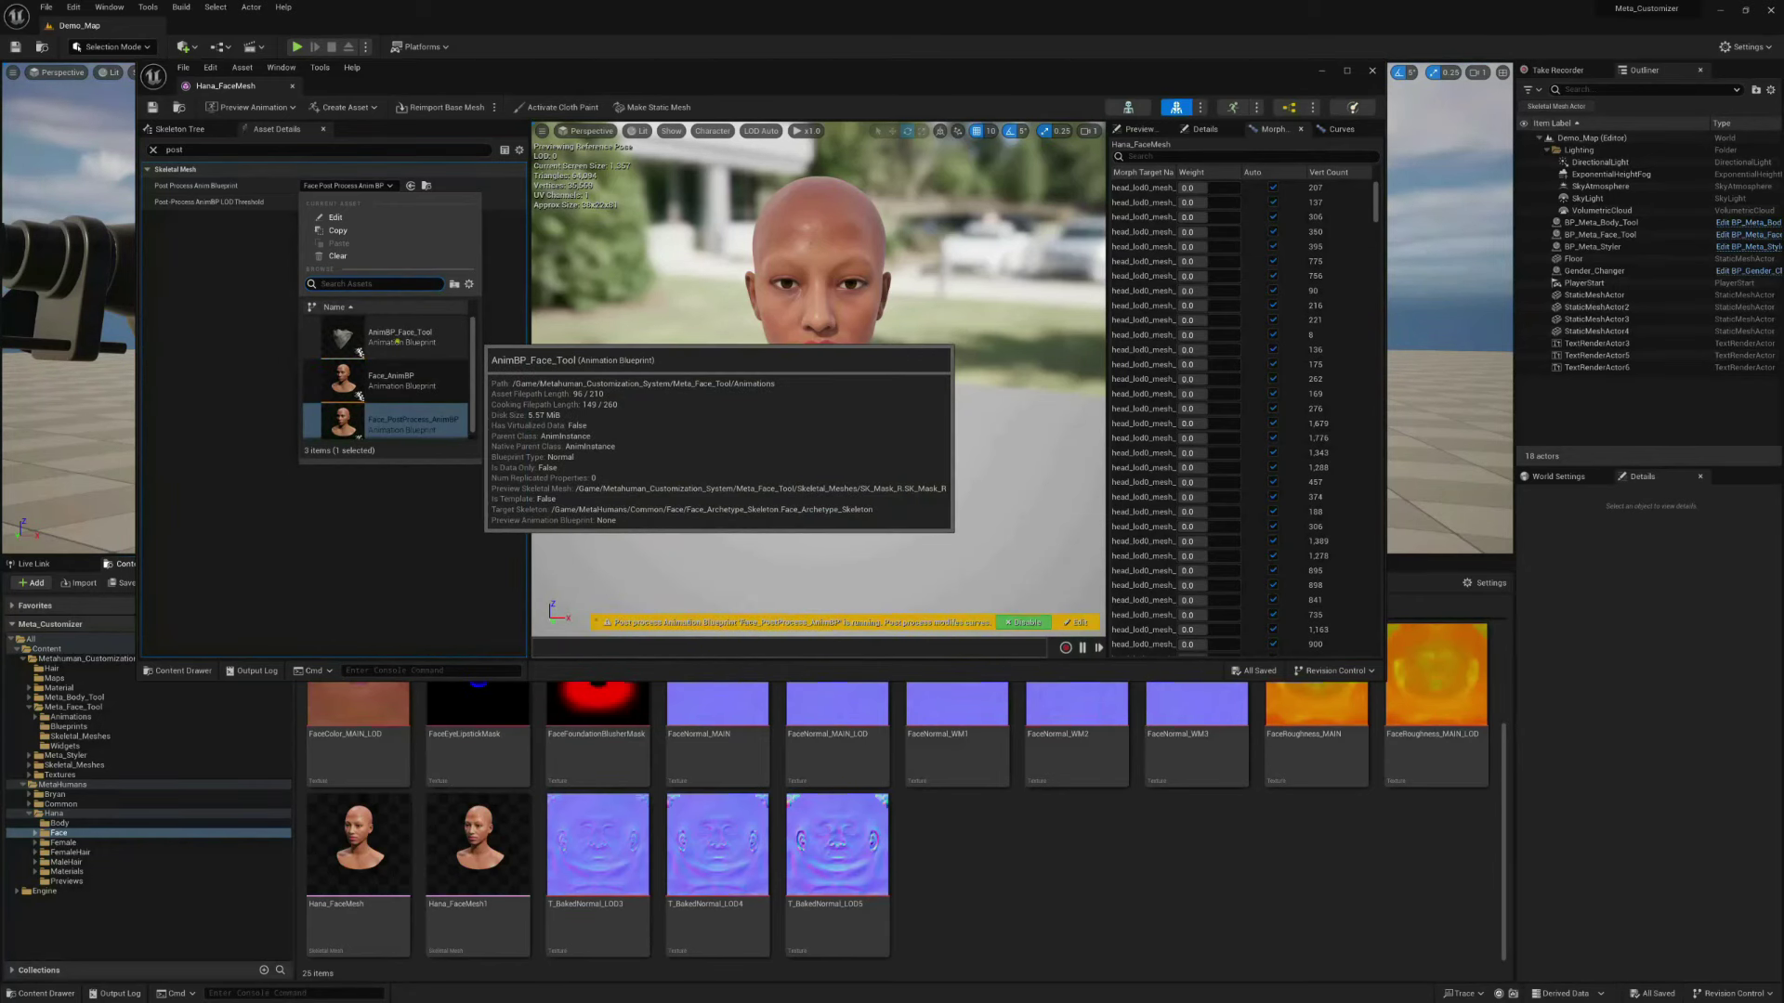
{"action": "key", "text": "Escape"}
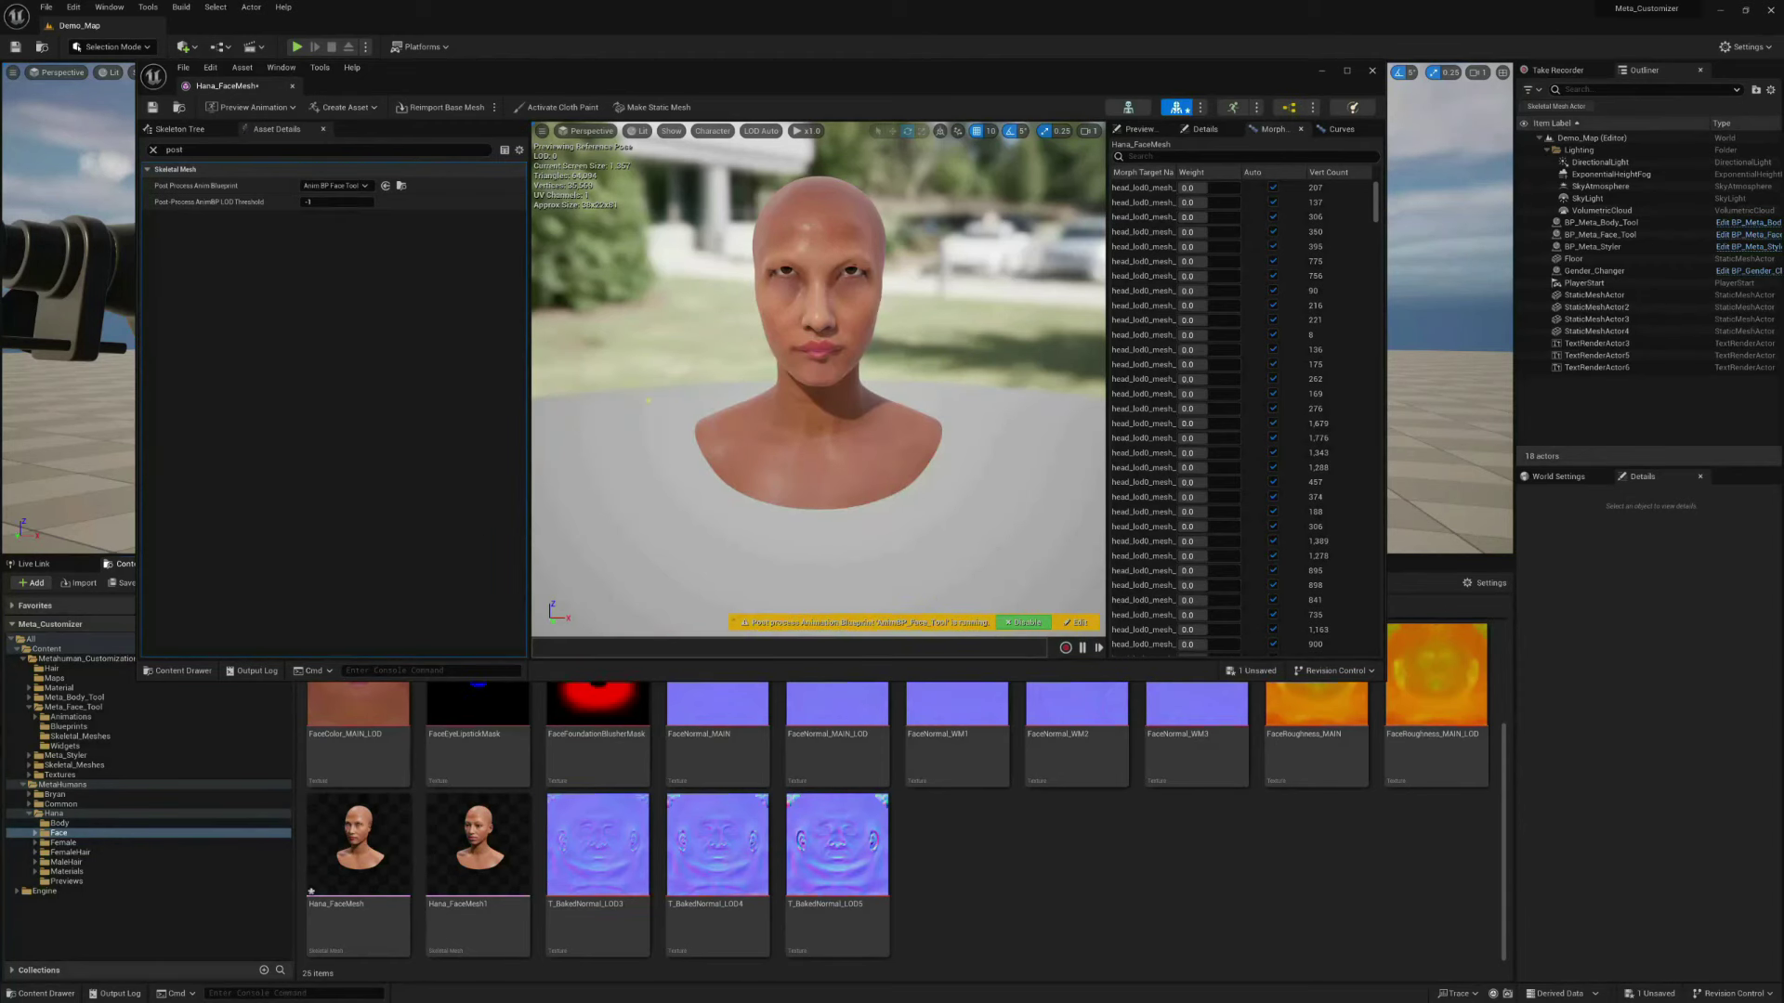
{"action": "left_click", "coordinate": [152, 107]}
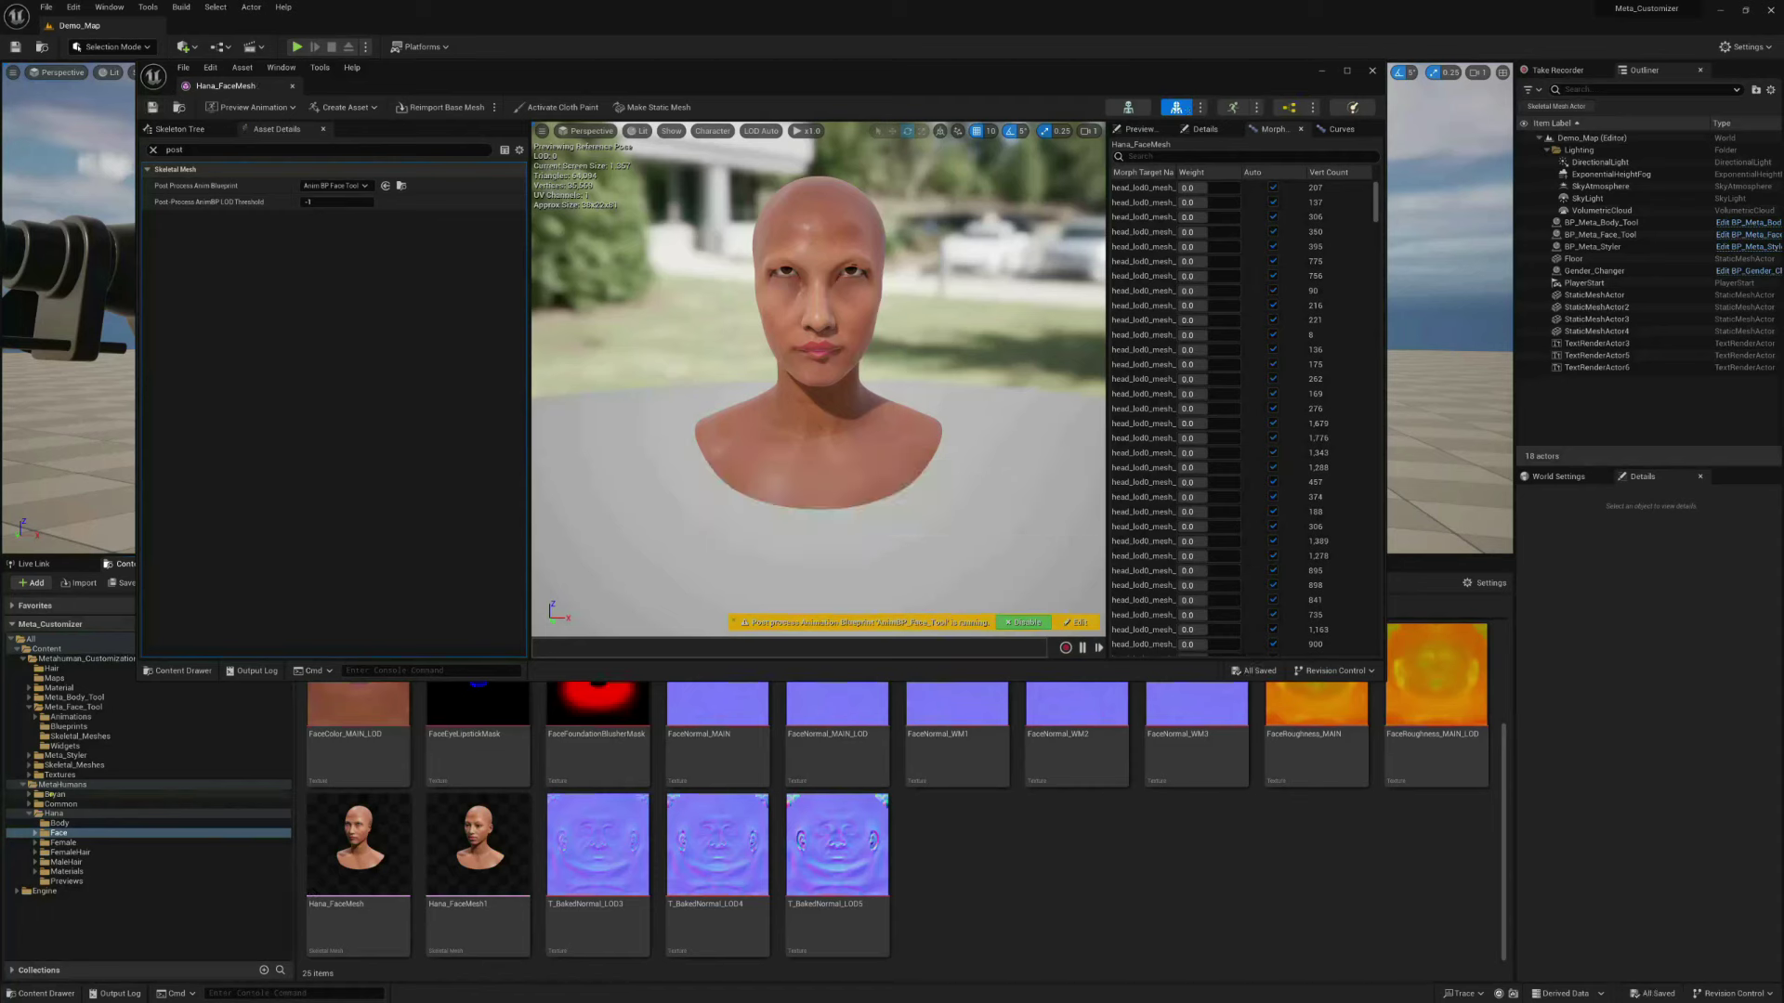
Open the Face folder of the Bryan MetaHuman and select the Bryan_FaceMesh skeletal mesh
{"action": "left_click", "coordinate": [55, 795]}
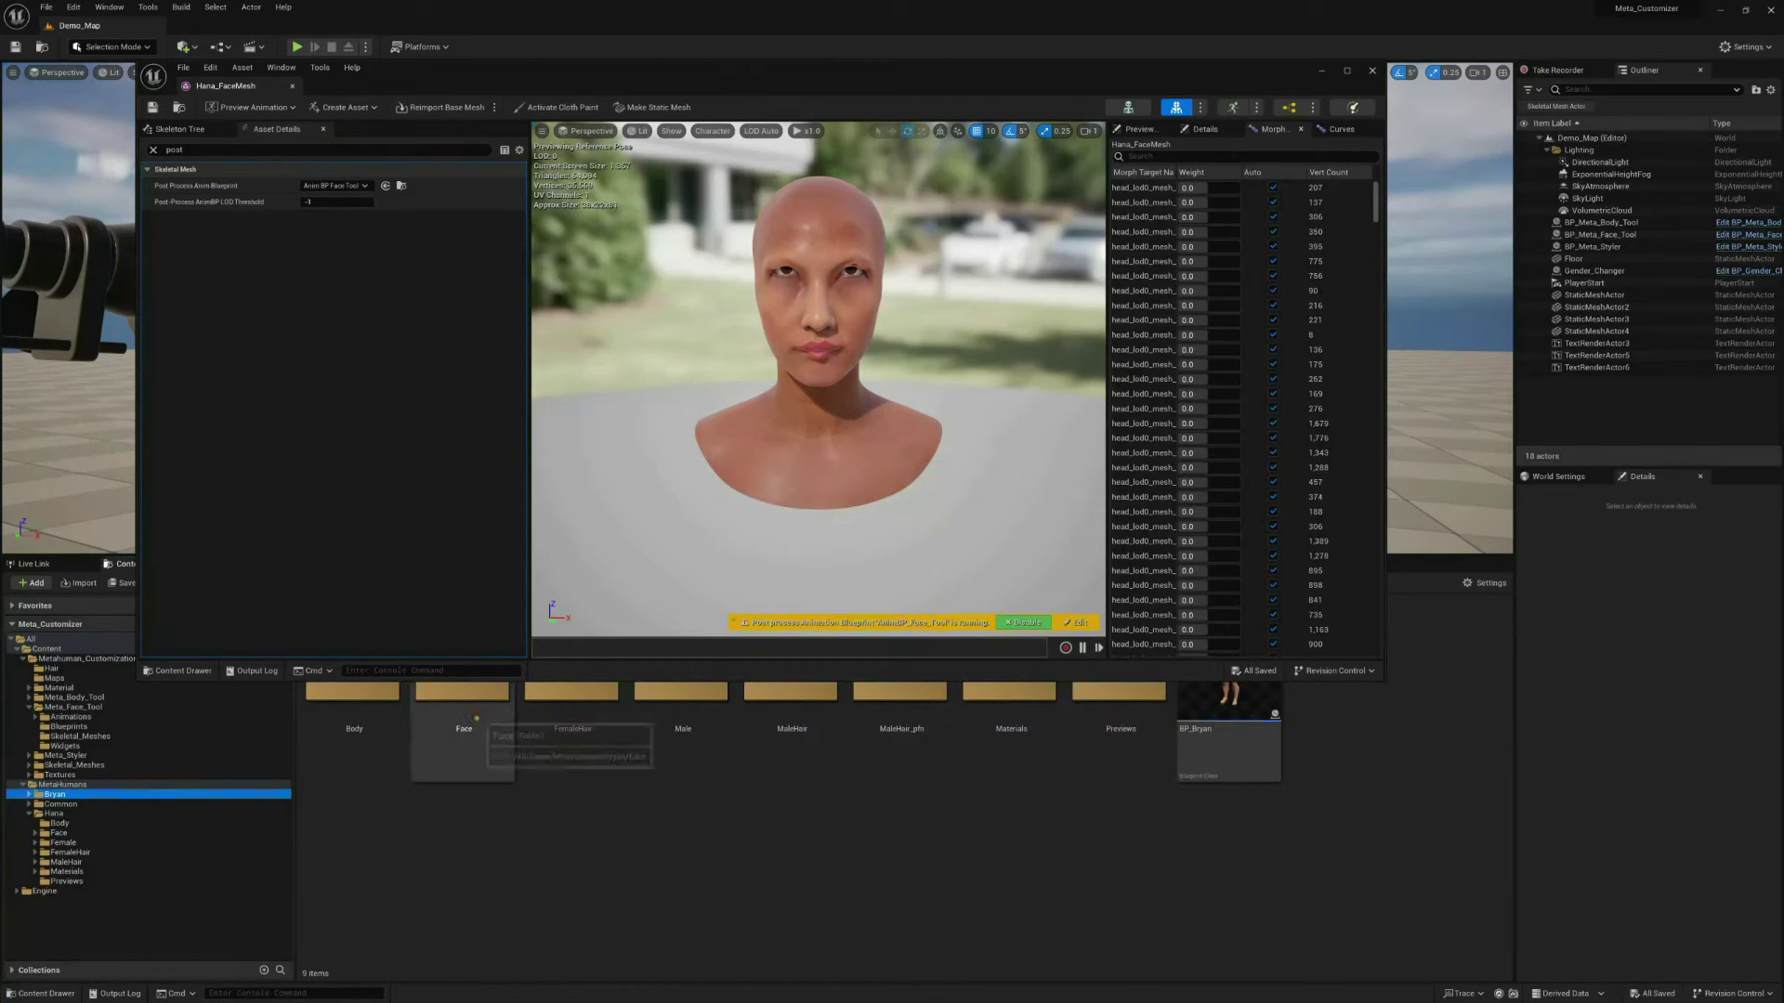
{"action": "double_click", "coordinate": [469, 720]}
{"action": "scroll", "coordinate": [488, 818], "scroll_direction": "down", "scroll_amount": 2}
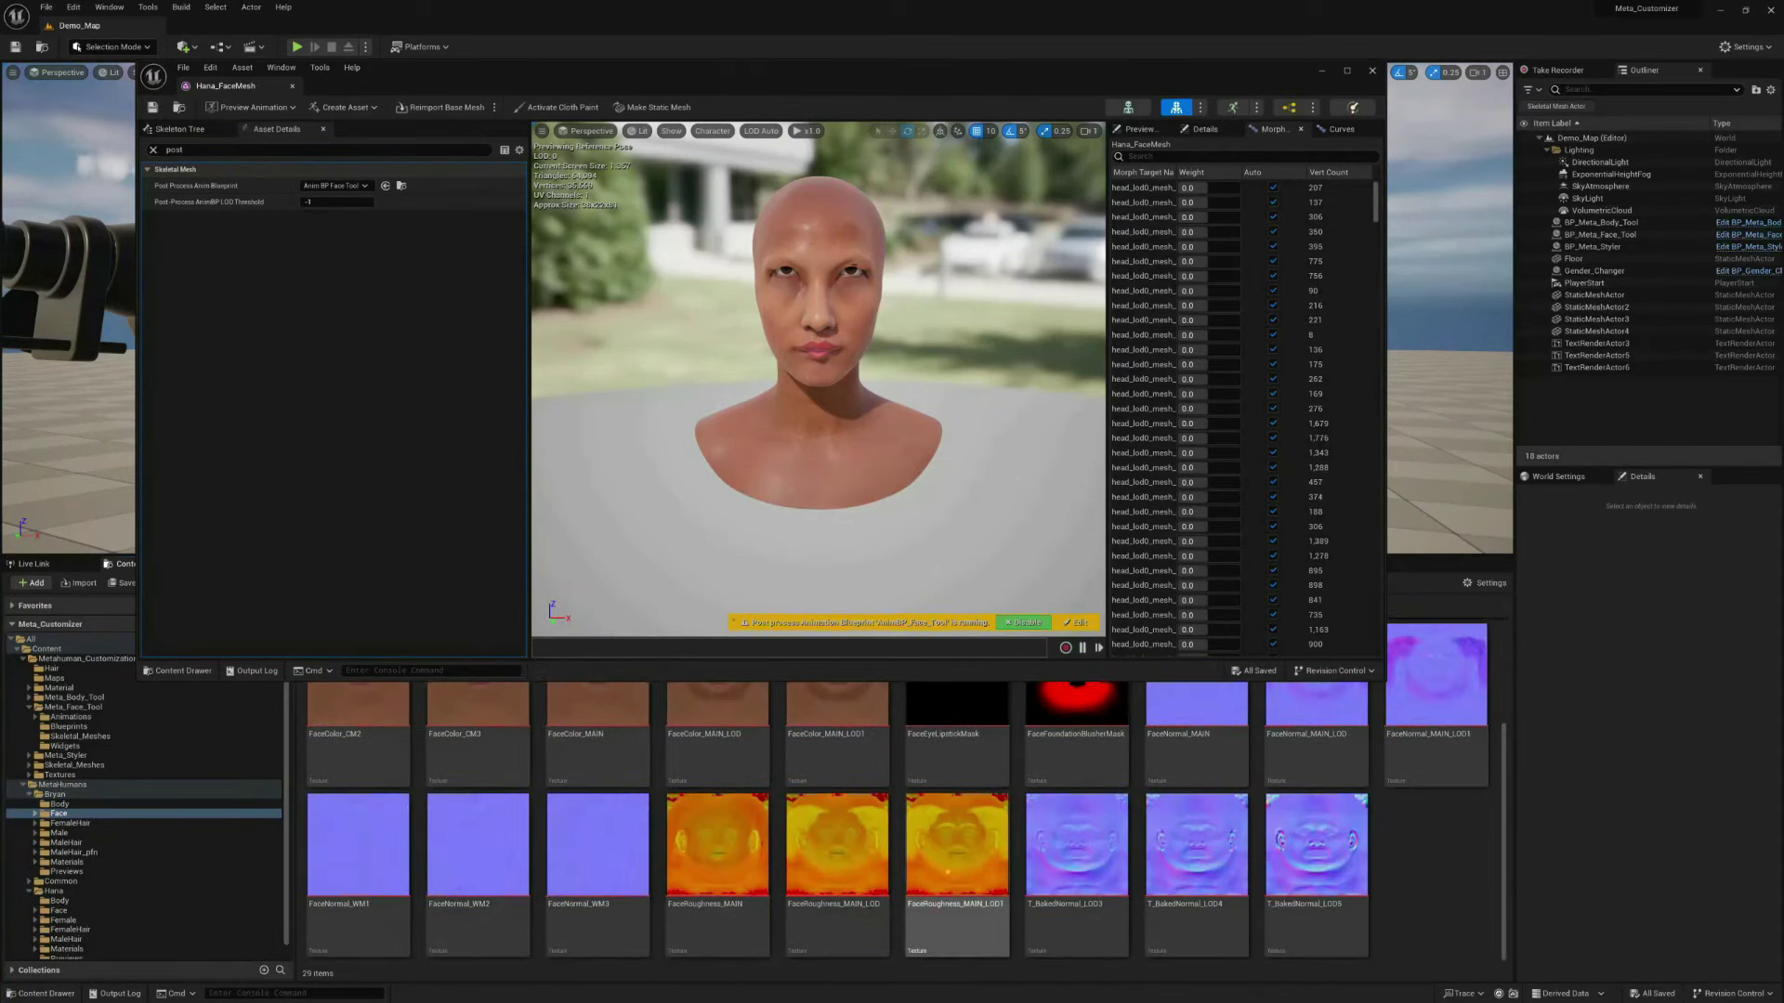
{"action": "scroll", "coordinate": [488, 834], "scroll_direction": "up", "scroll_amount": 2}
{"action": "left_click", "coordinate": [477, 714]}
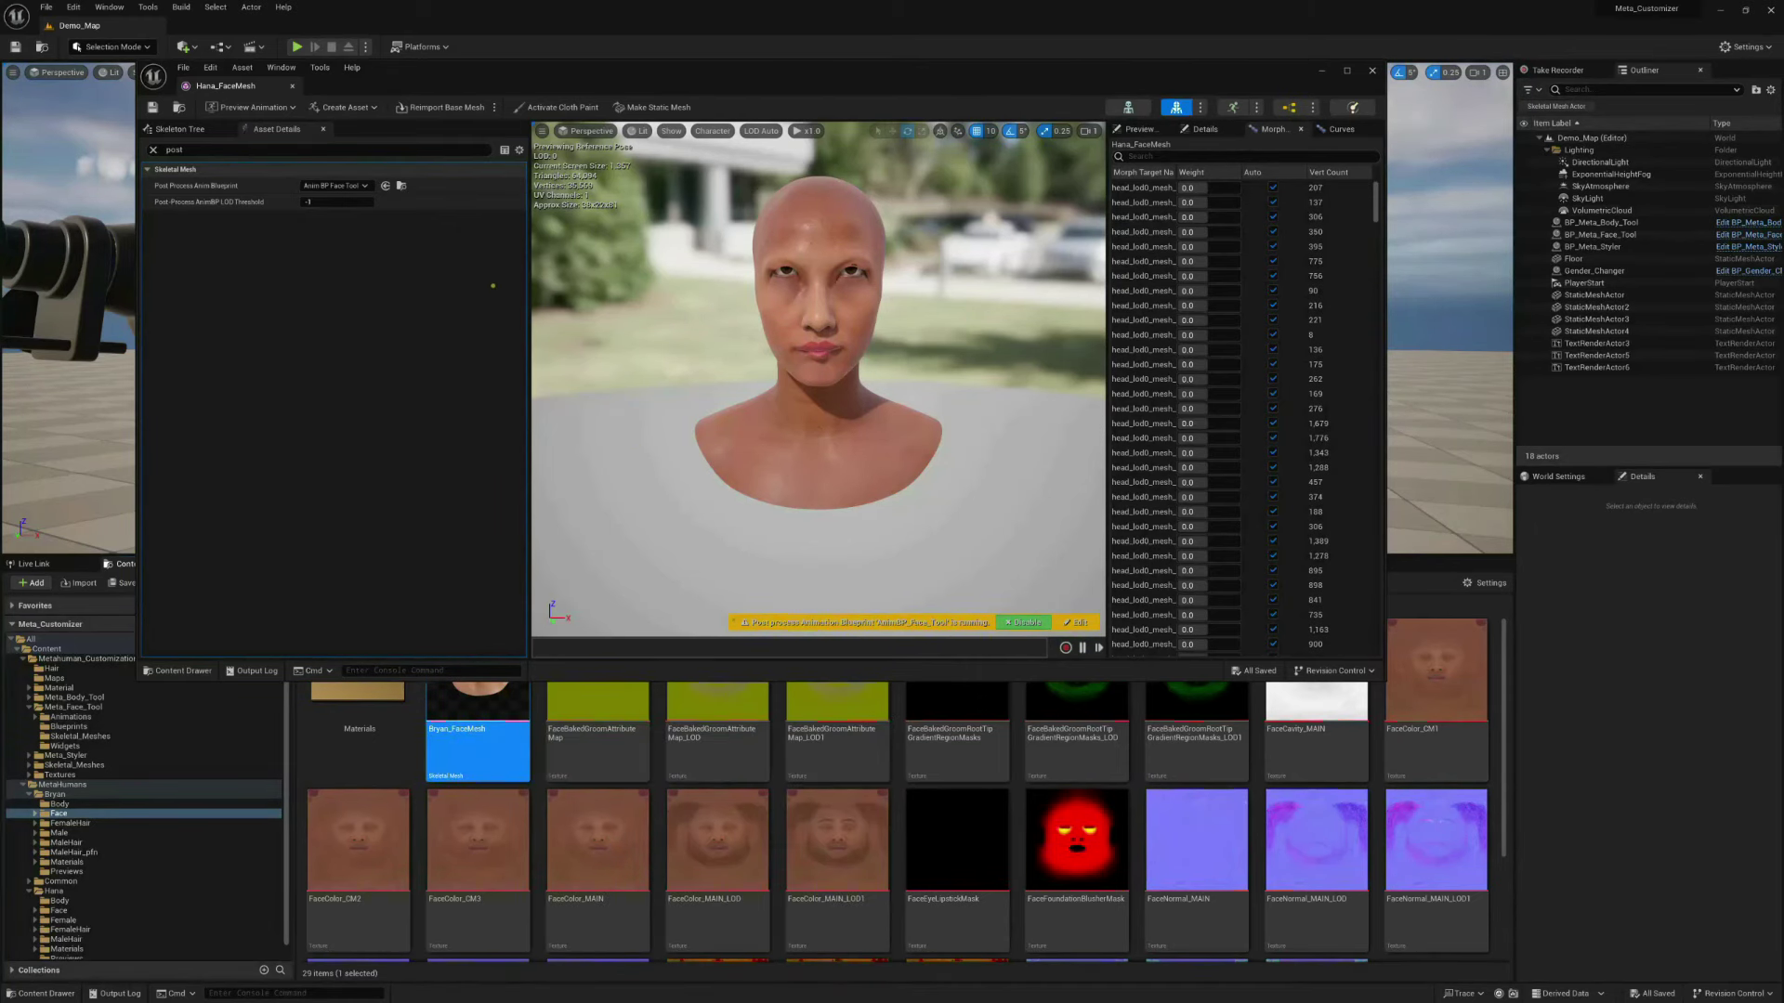
Open Bryan_FaceMesh, set its Post Process Anim Blueprint to AnimBP_Face_Tool, save the mesh and close its editor
{"action": "double_click", "coordinate": [477, 714]}
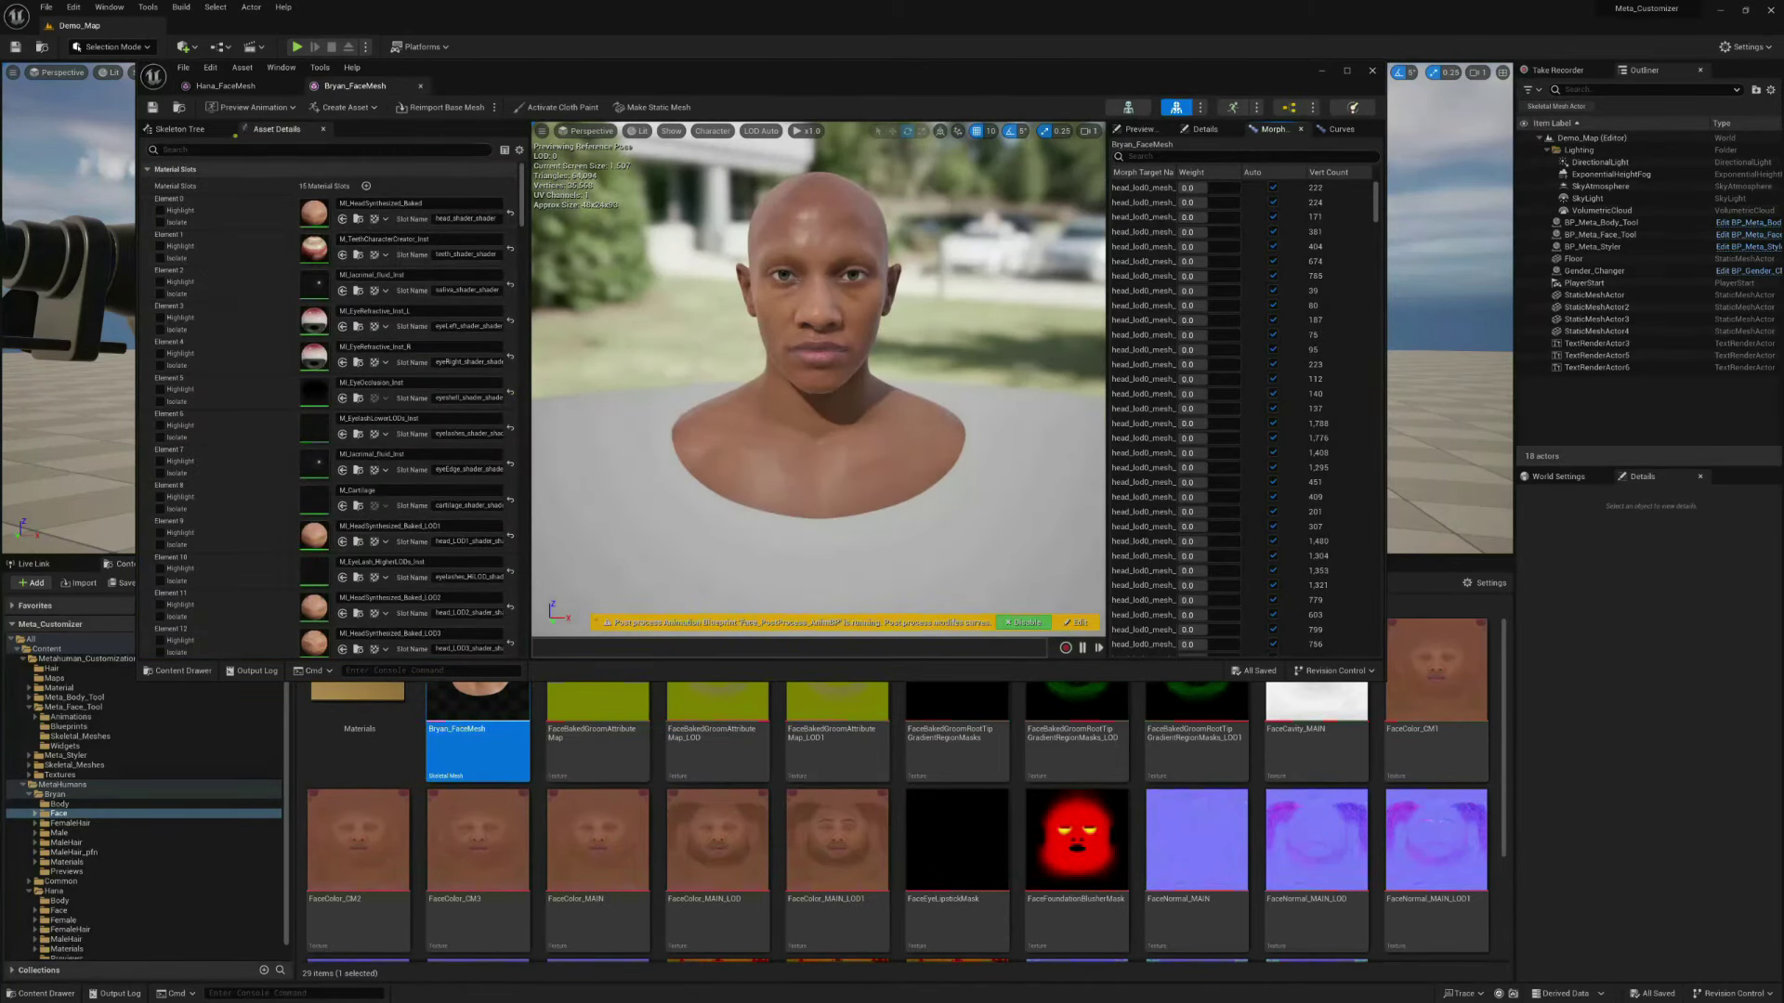
{"action": "left_click", "coordinate": [207, 149]}
{"action": "type", "text": "p"}
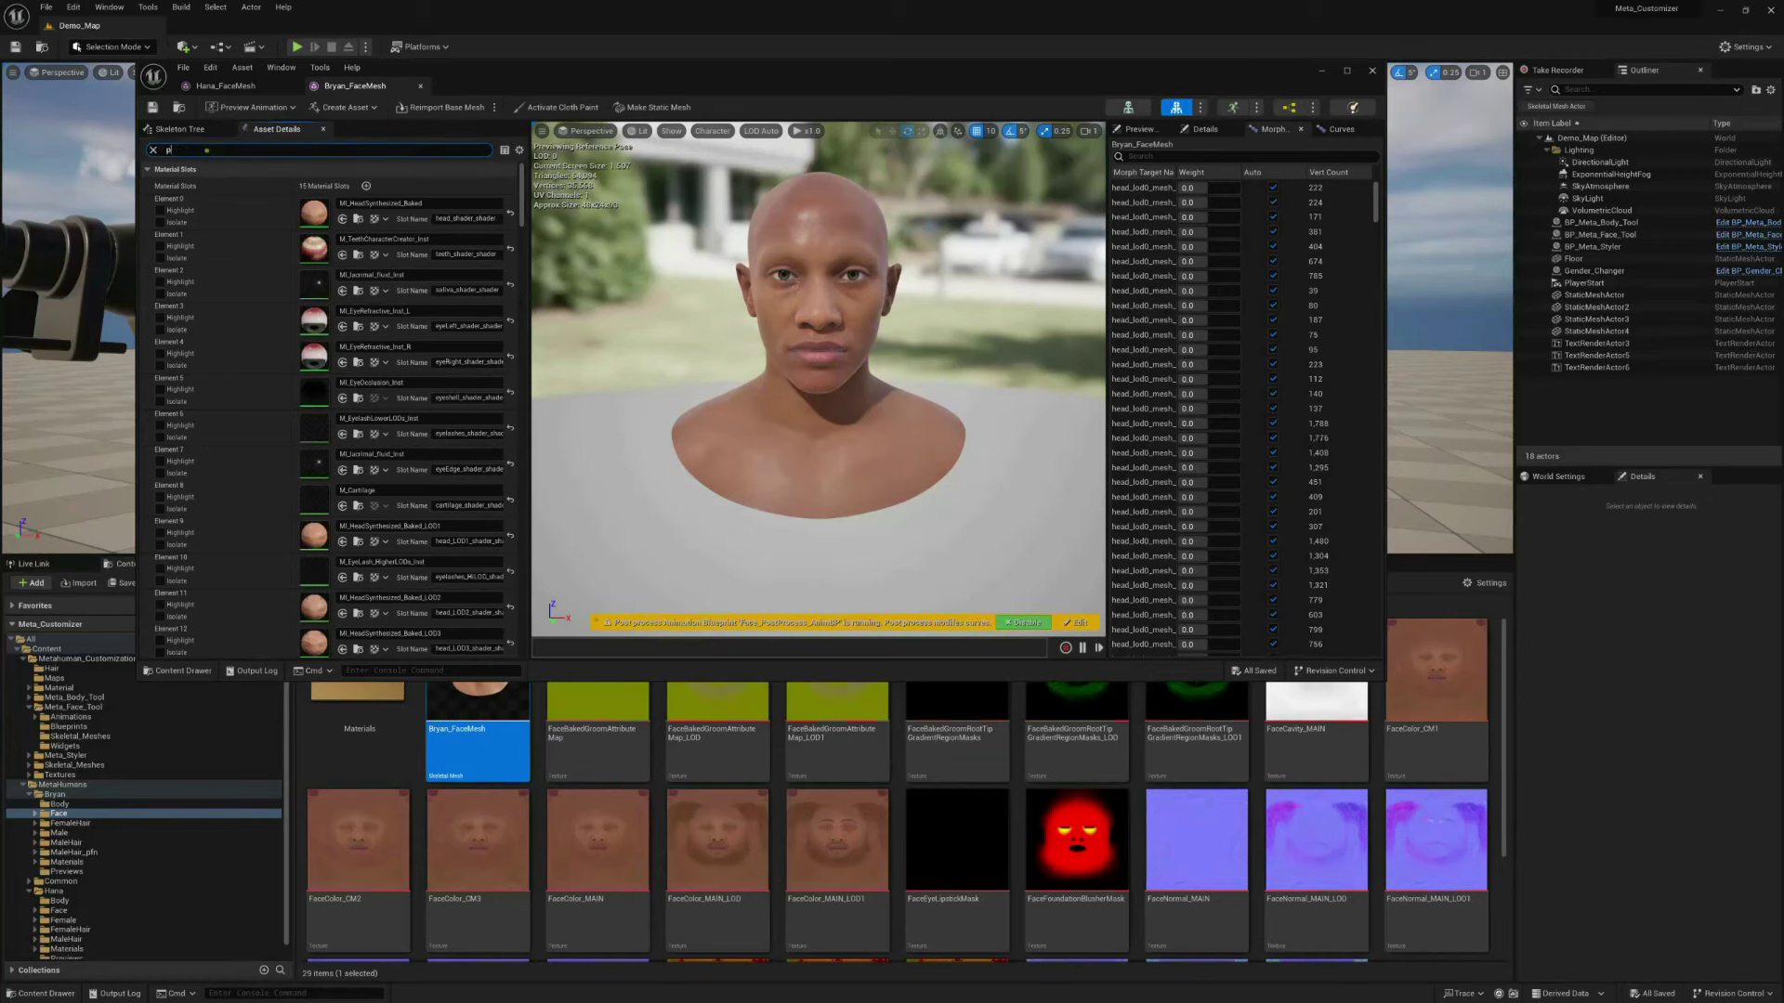
{"action": "type", "text": "ost"}
{"action": "left_click", "coordinate": [346, 186]}
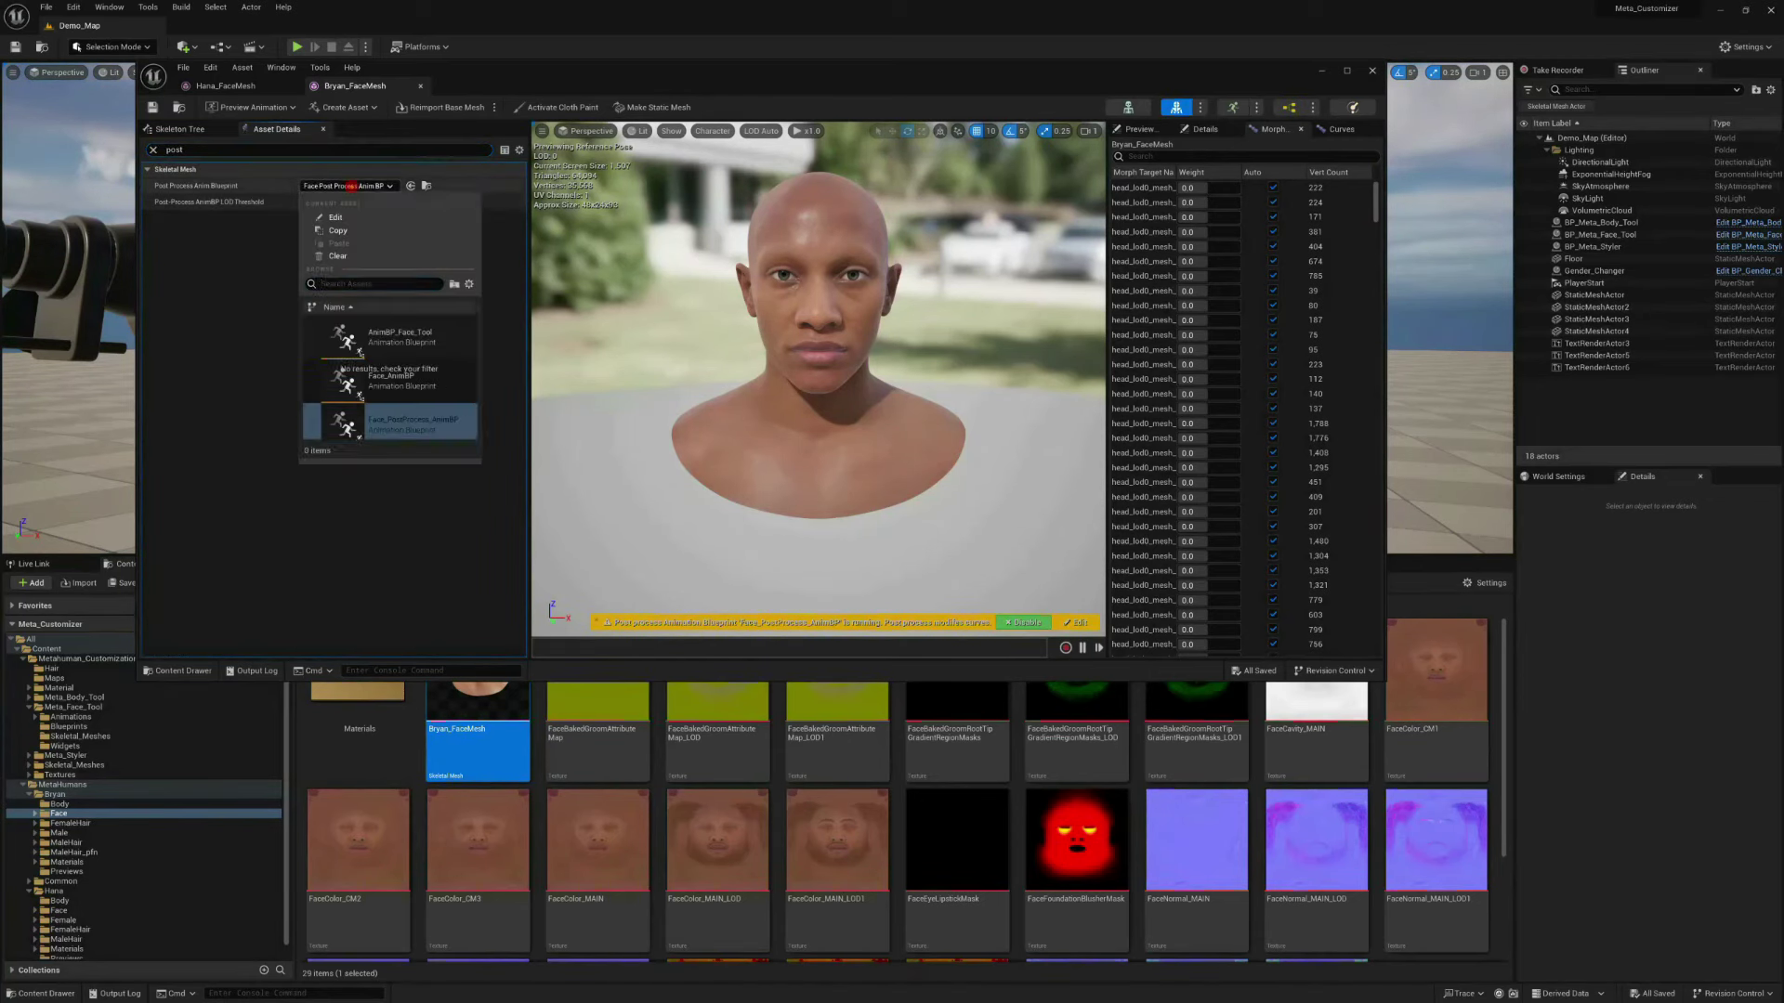
{"action": "left_click", "coordinate": [374, 341]}
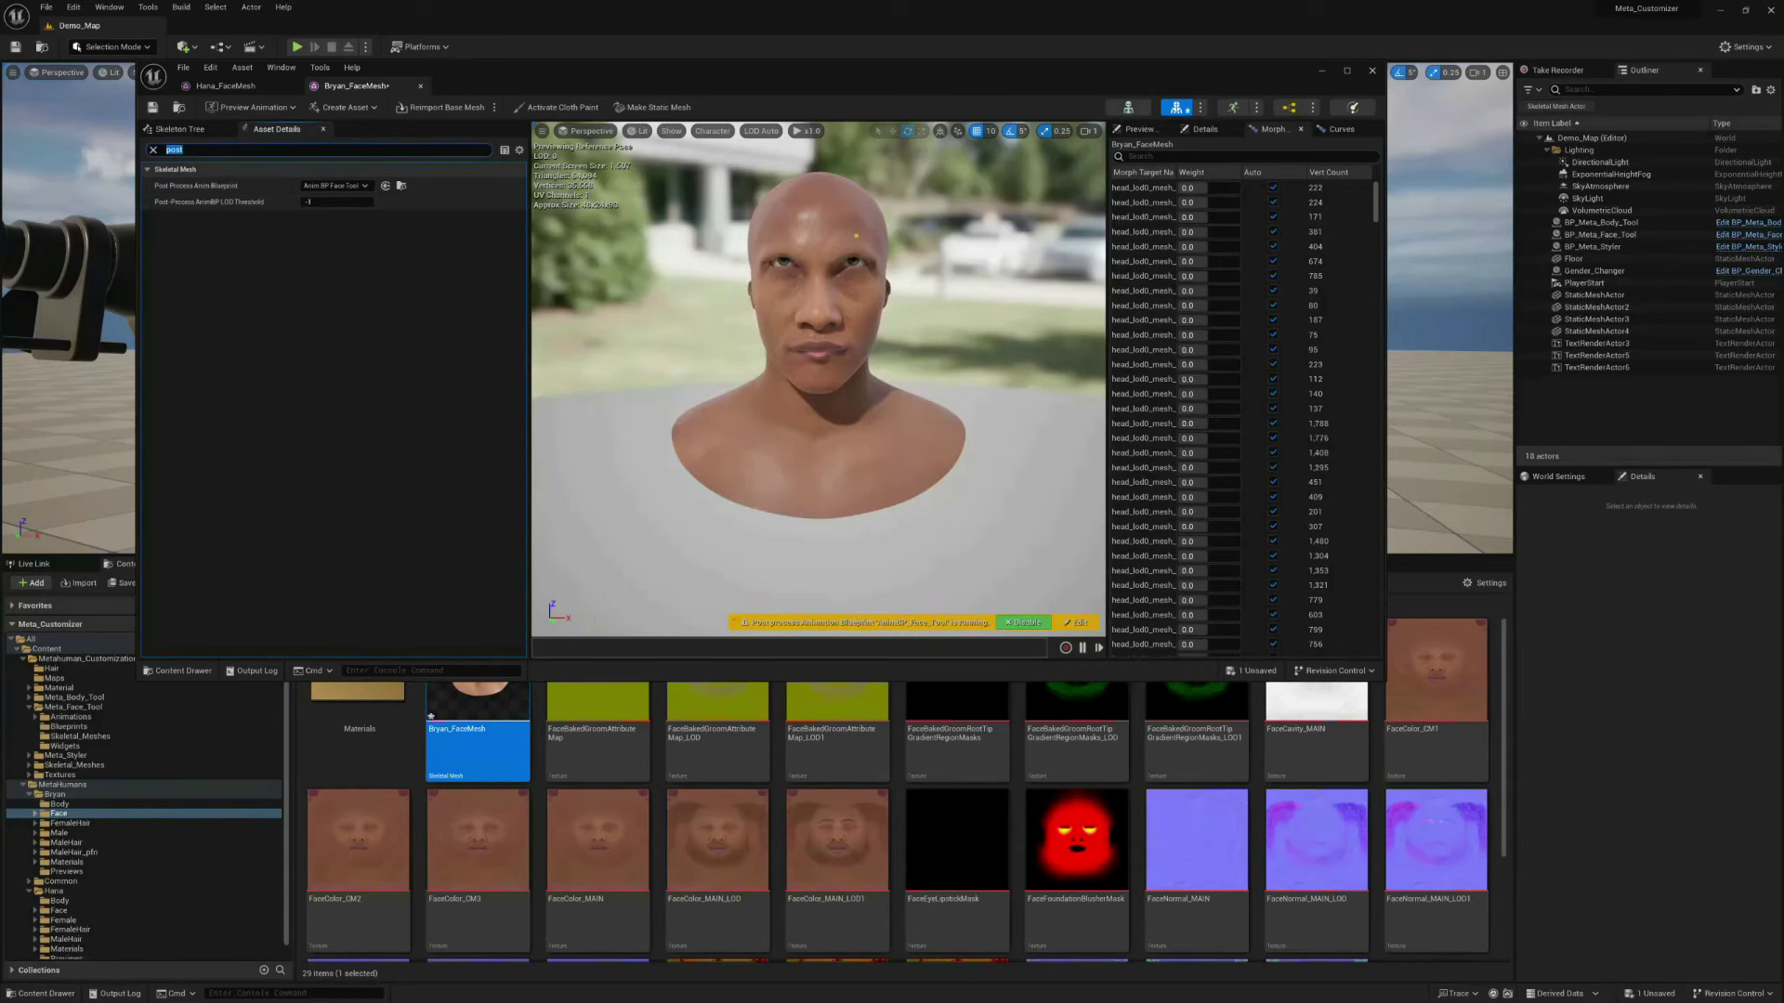
{"action": "key", "text": "ctrl+s"}
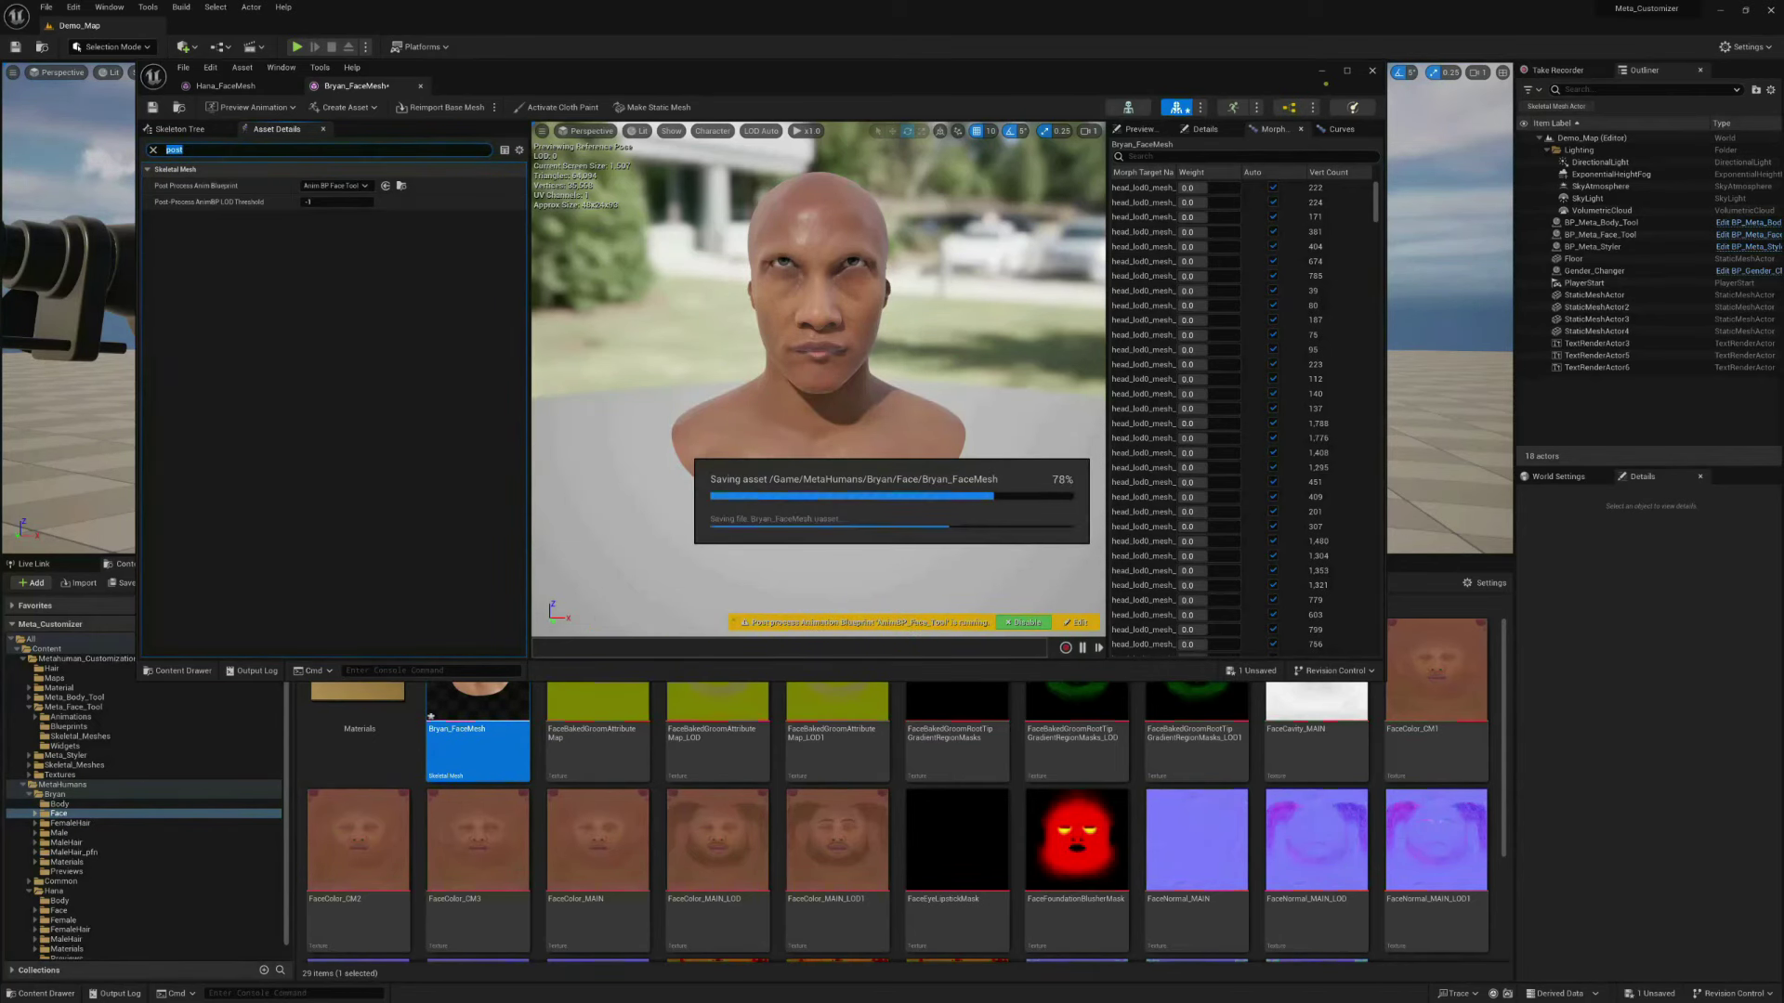
{"action": "key", "text": "alt+F4"}
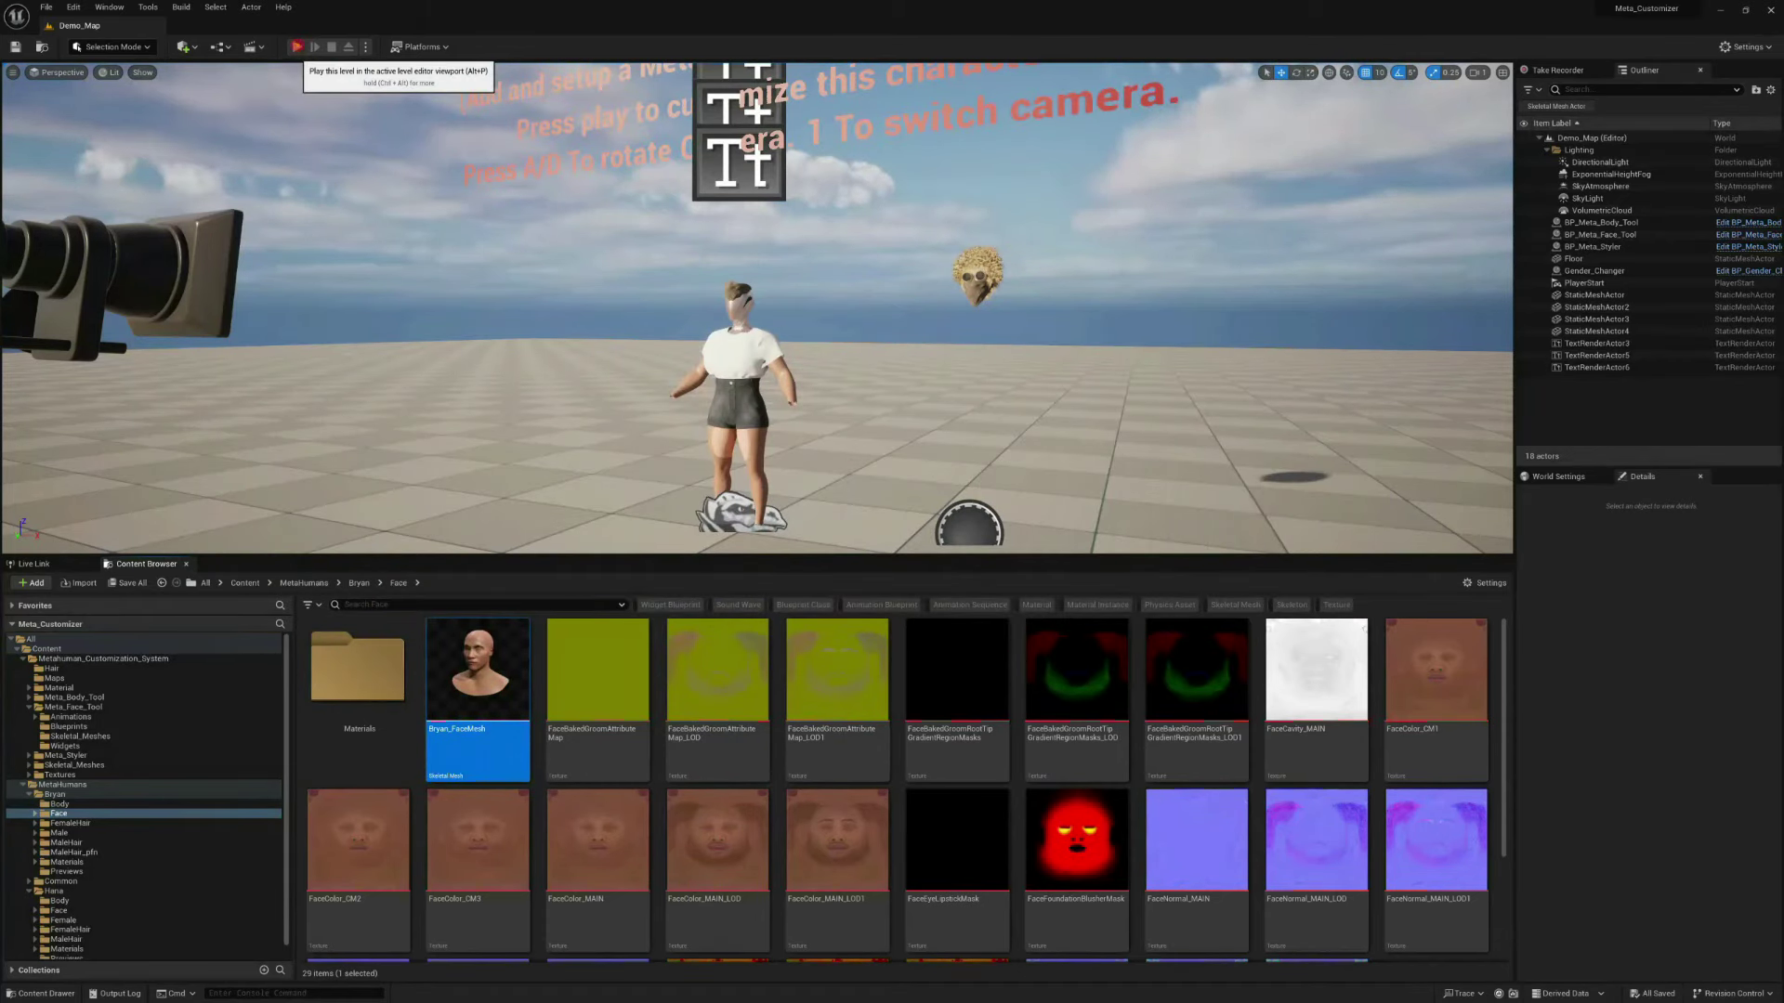
Play the level full screen and test the Ear Shape, Nose Shape and Eye Shape sliders on the character, ending the session when done
{"action": "left_click", "coordinate": [297, 47]}
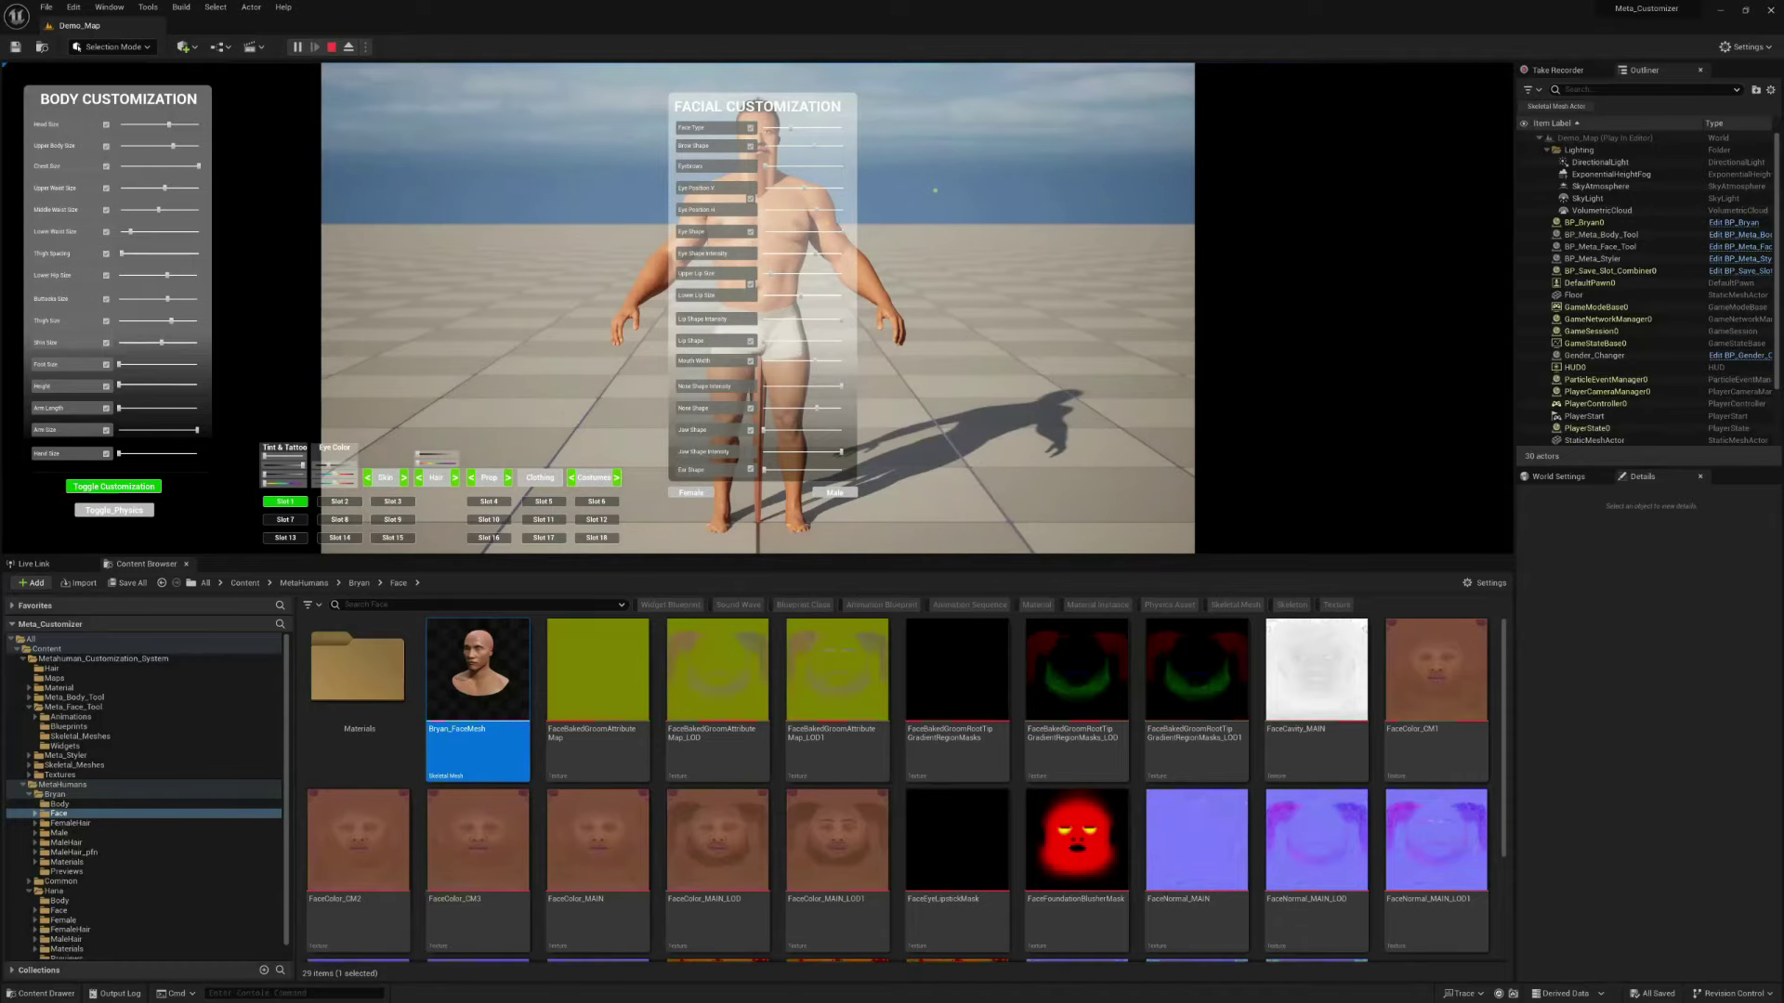
{"action": "key", "text": "F11"}
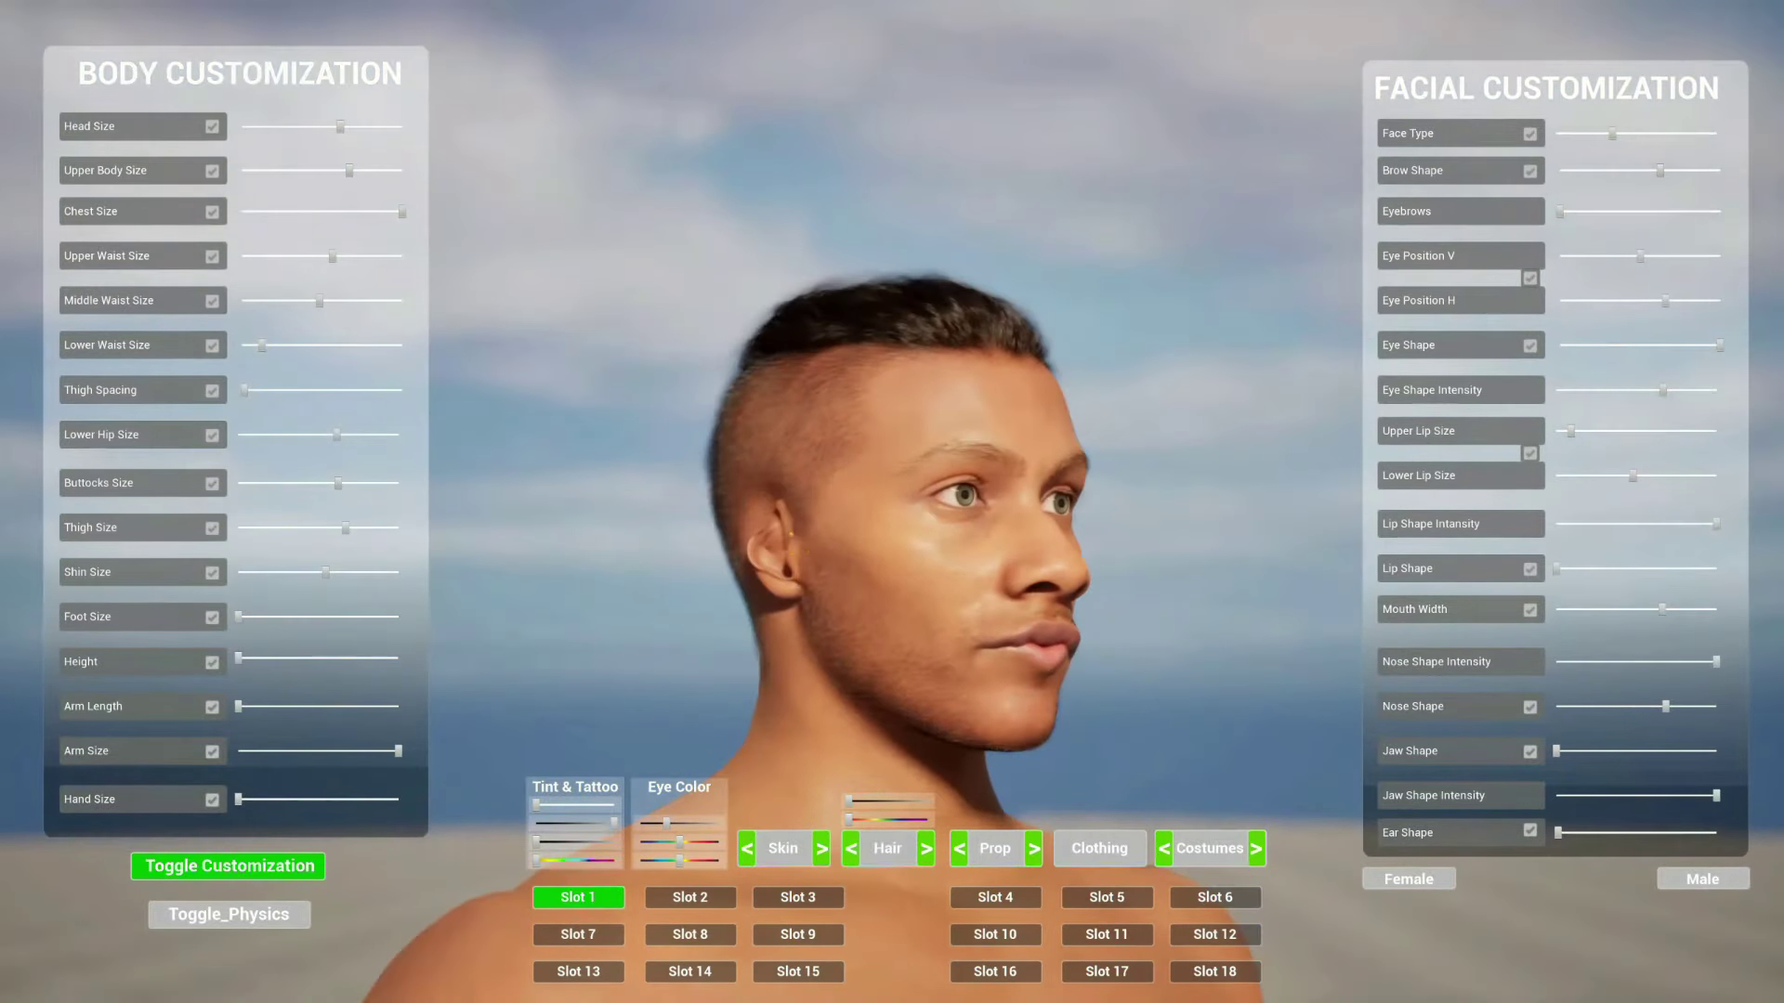
{"action": "mouse_move", "coordinate": [1557, 832]}
{"action": "left_mouse_down"}
{"action": "mouse_move", "coordinate": [1716, 833]}
{"action": "mouse_move", "coordinate": [1557, 833]}
{"action": "left_mouse_up"}
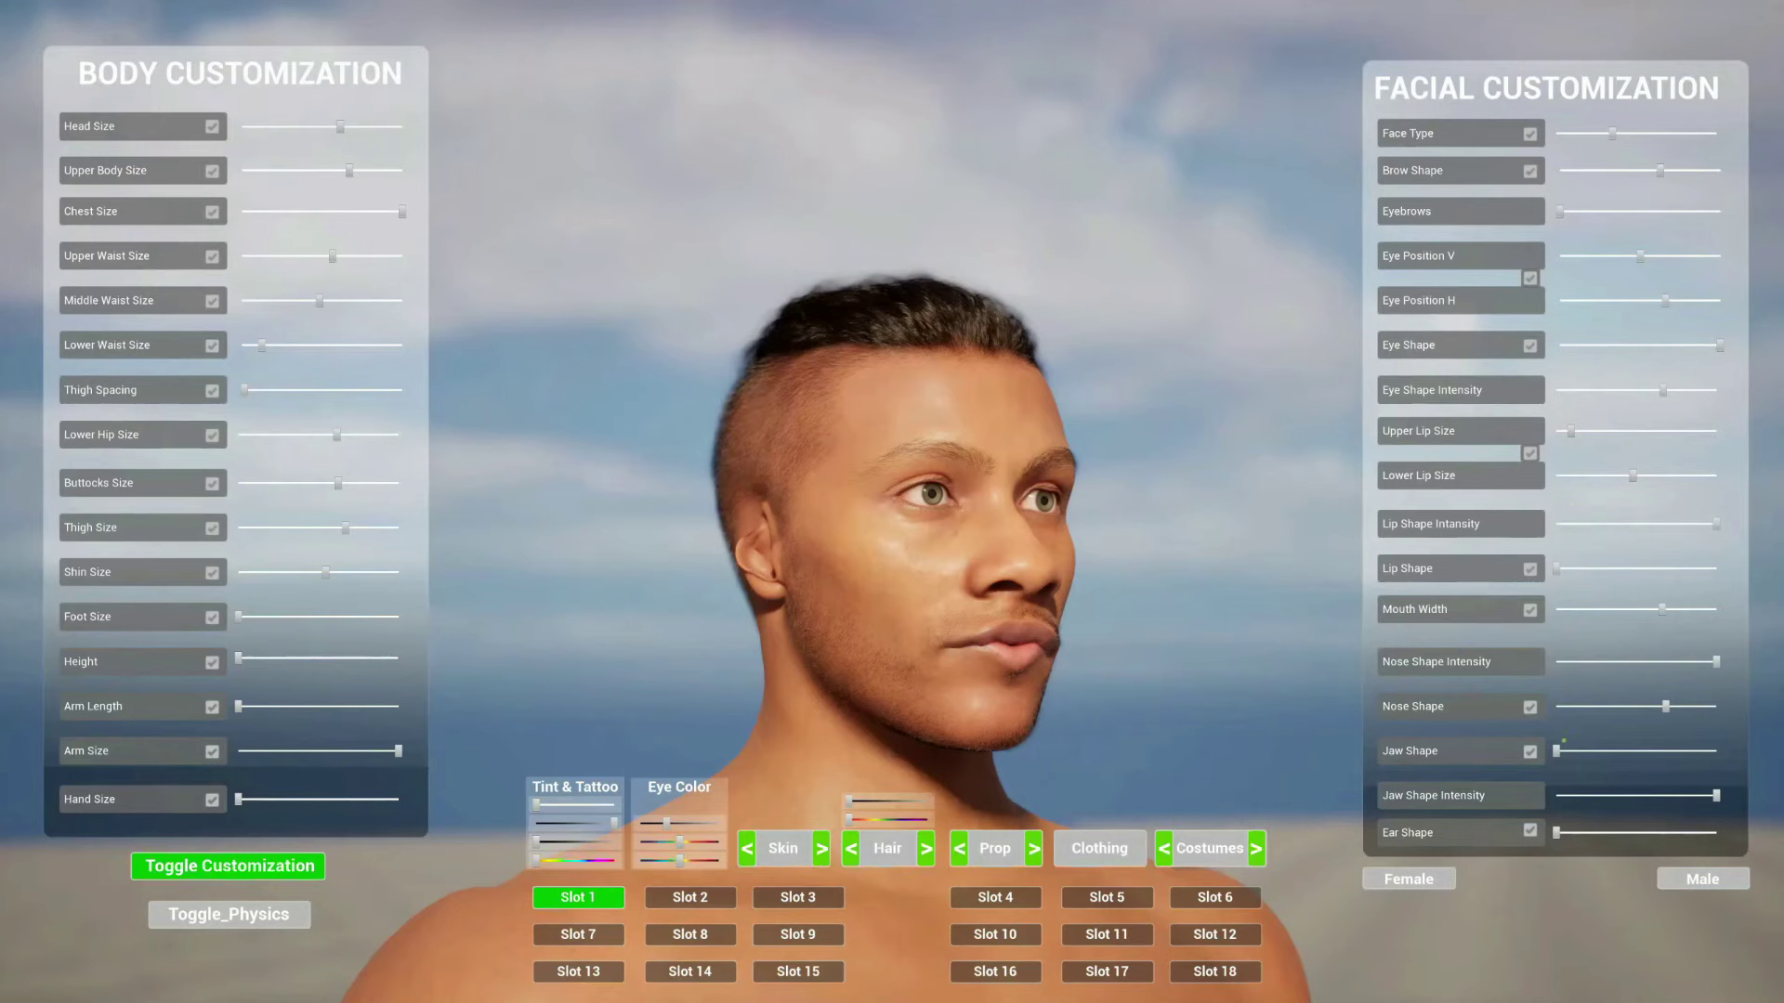
{"action": "left_click_drag", "start_coordinate": [1666, 706], "coordinate": [1780, 719]}
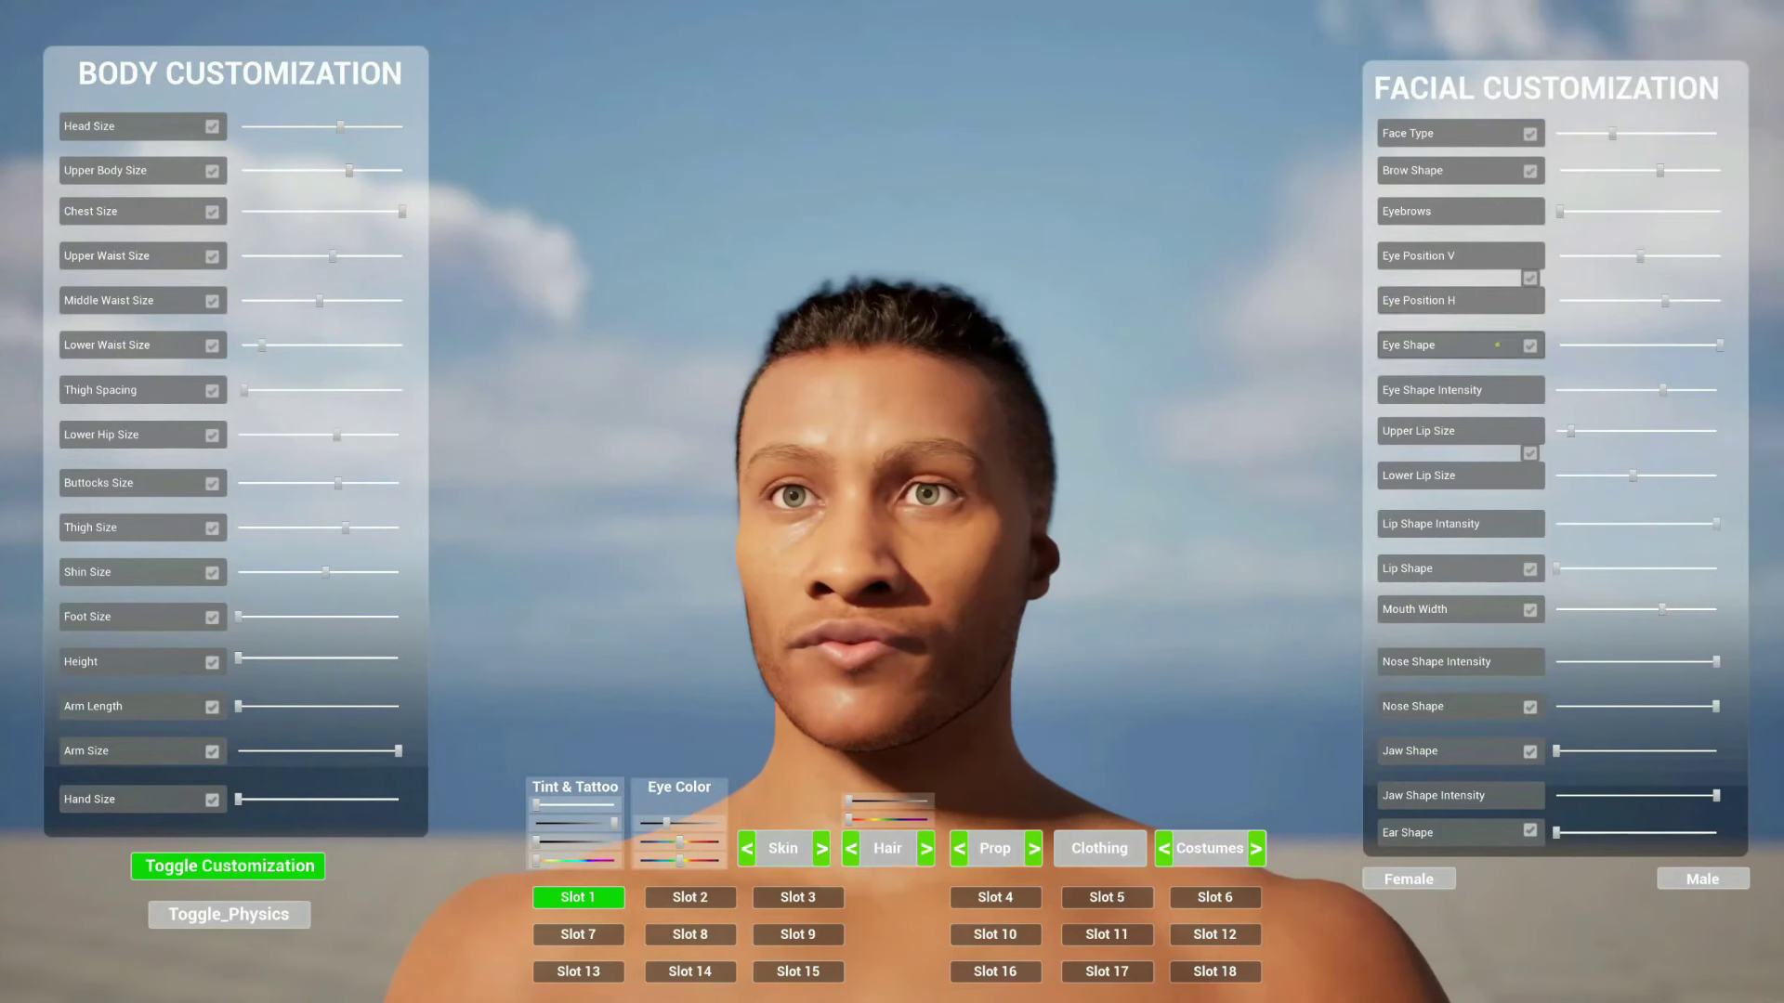
{"action": "mouse_move", "coordinate": [1718, 346]}
{"action": "left_mouse_down"}
{"action": "mouse_move", "coordinate": [1520, 353]}
{"action": "mouse_move", "coordinate": [1719, 346]}
{"action": "left_mouse_up"}
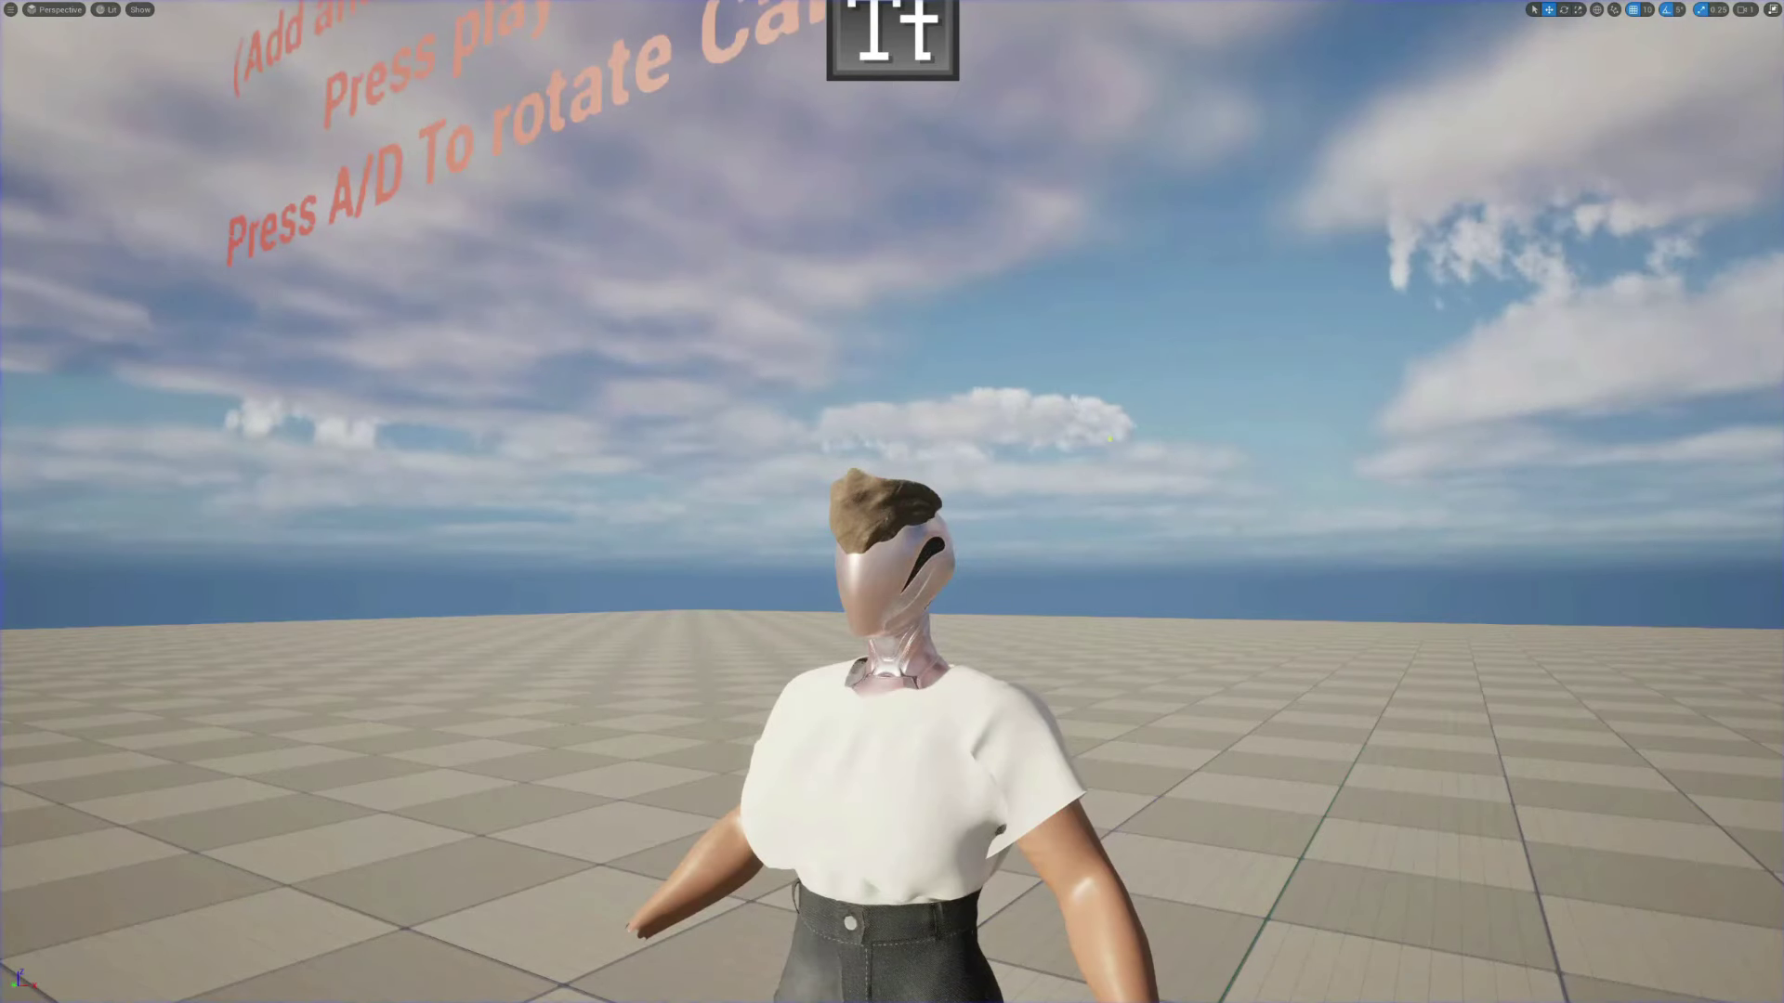
{"action": "key", "text": "F11"}
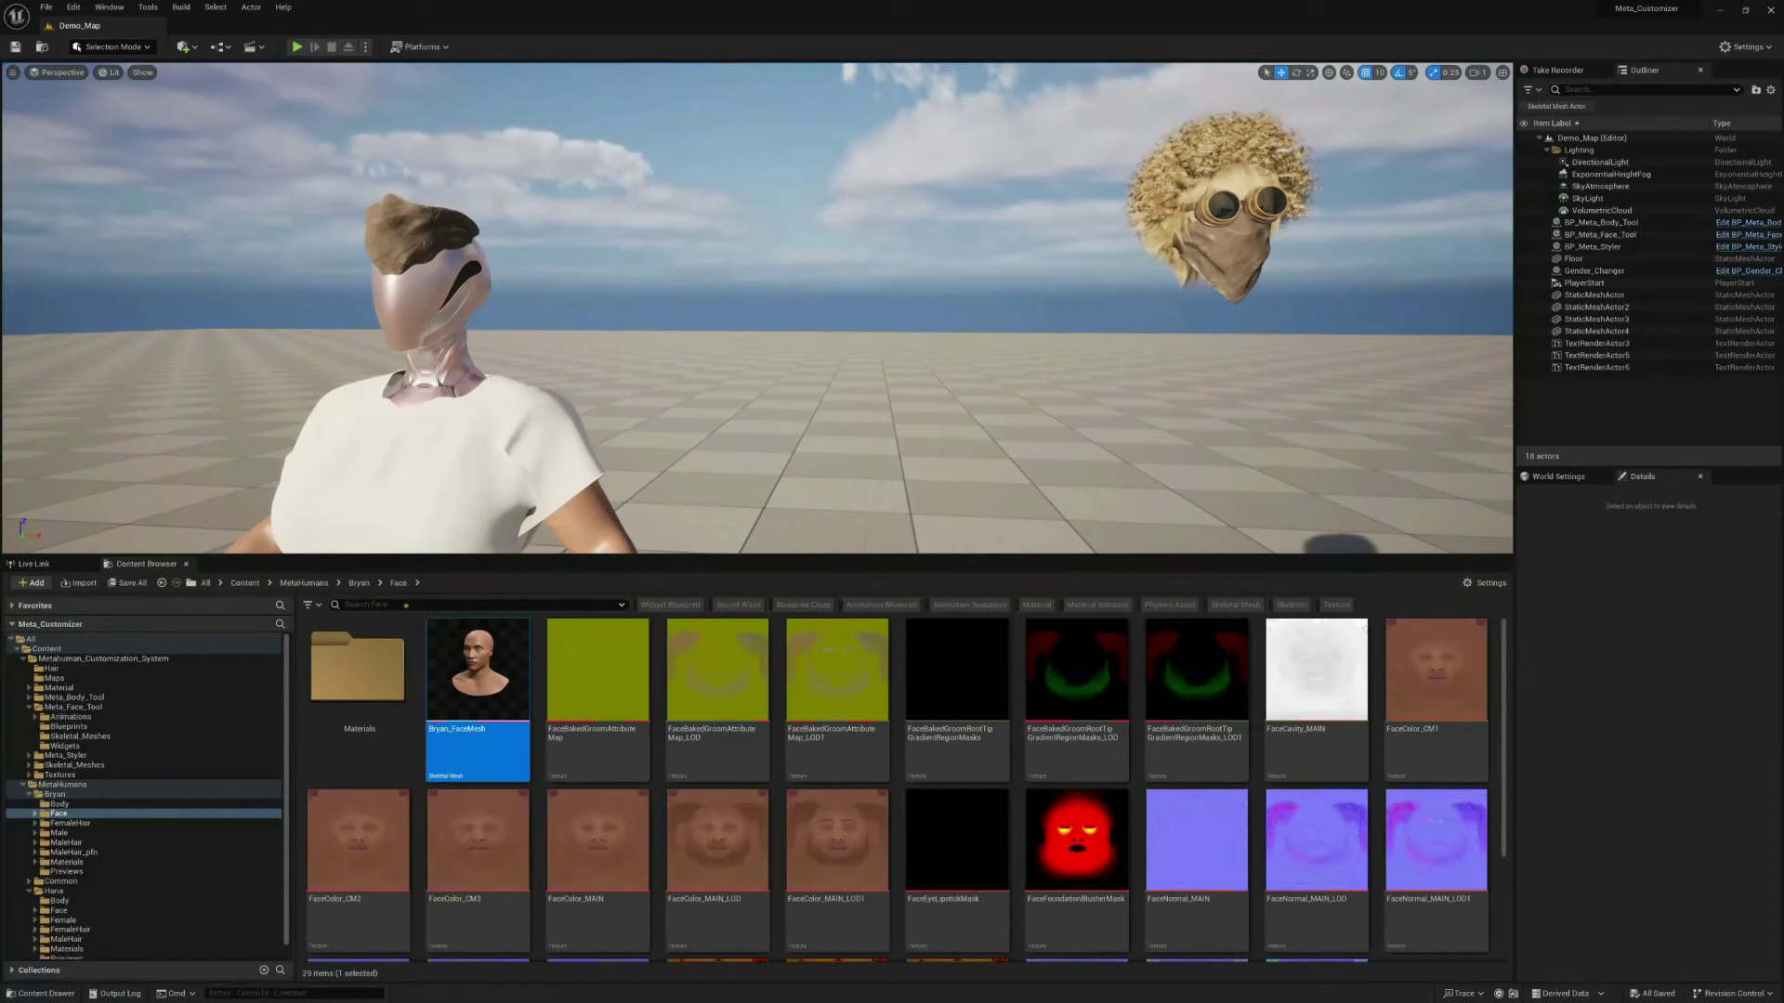
Select all the animation sequences in Meta_Face_Tool's Animations folder, excluding AnimBP_Face_Tool, and start reimporting them with a new source
{"action": "left_click", "coordinate": [82, 708]}
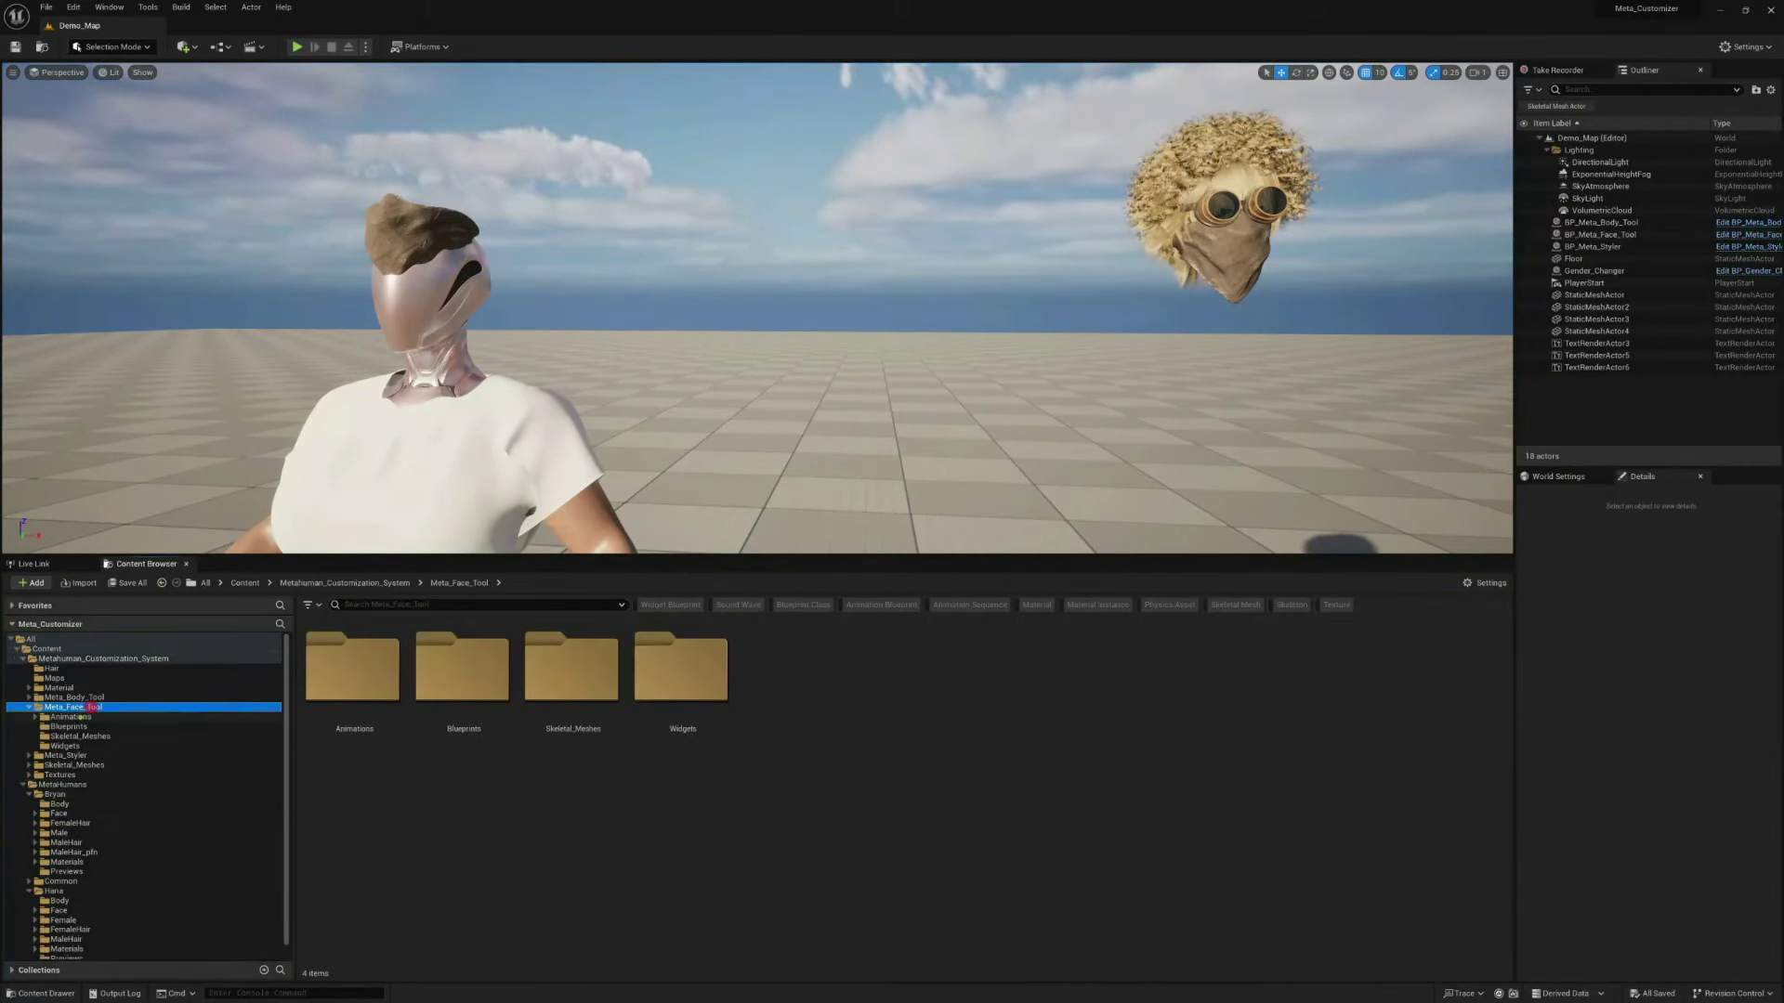
{"action": "left_click", "coordinate": [83, 717]}
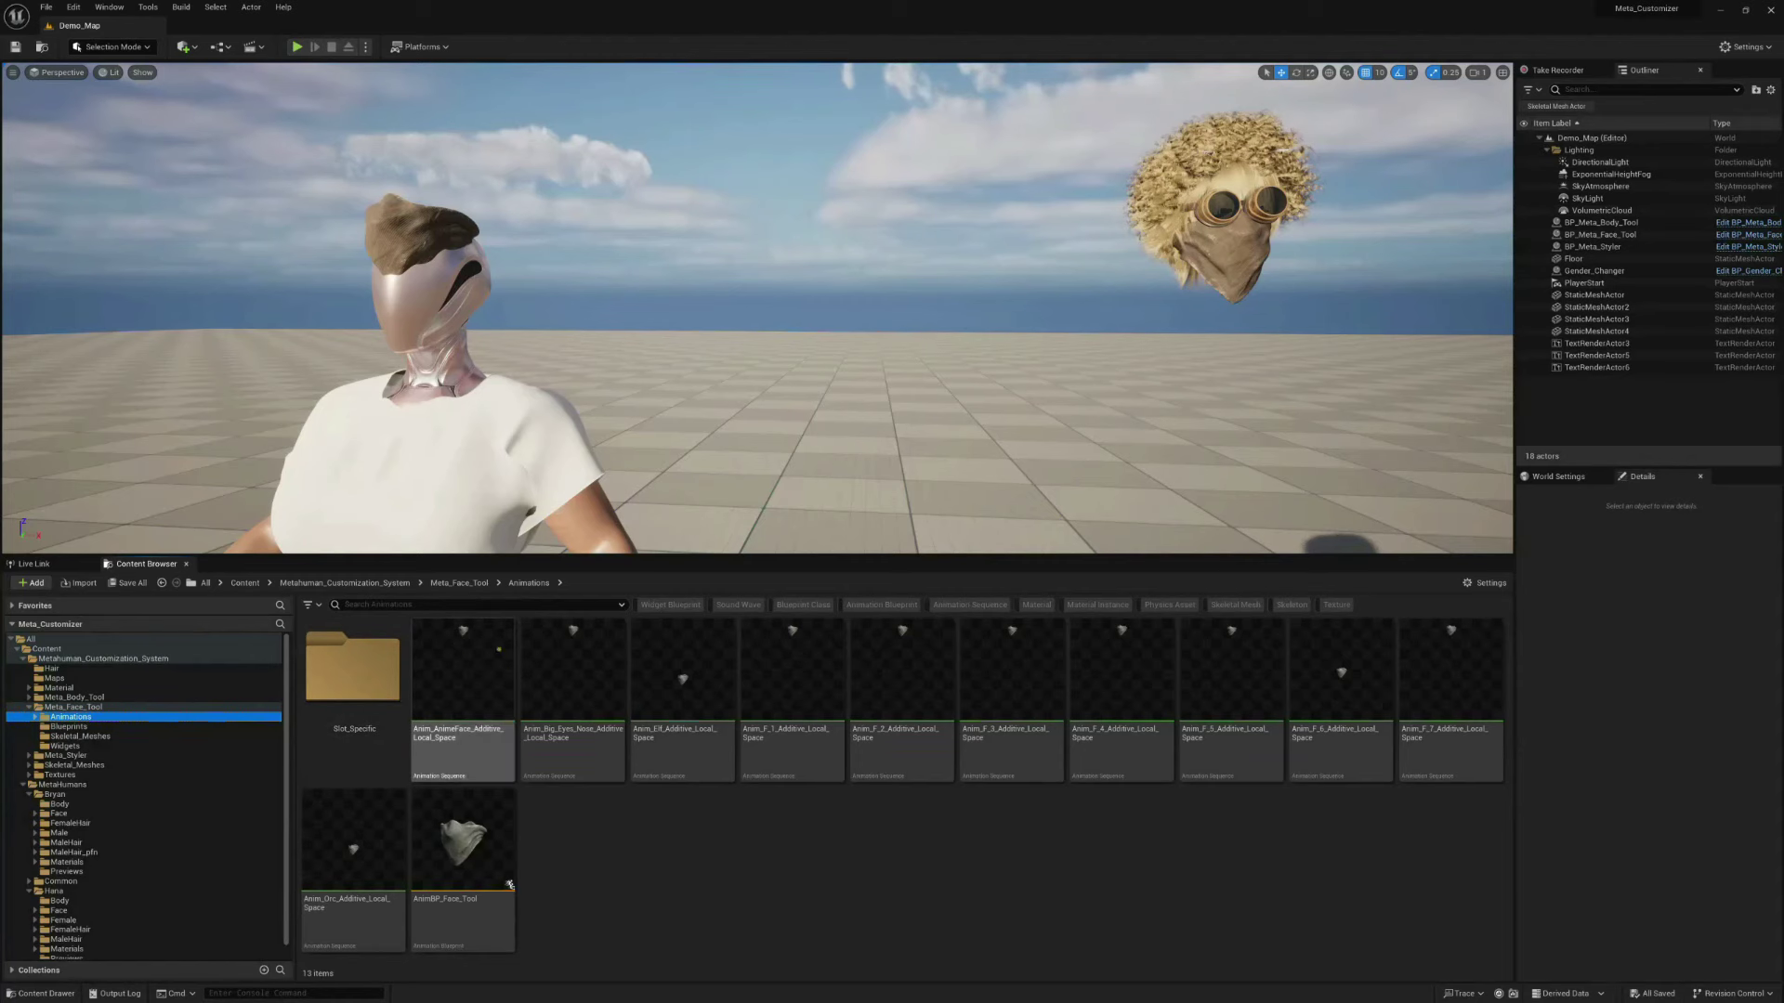
{"action": "left_click", "coordinate": [79, 659]}
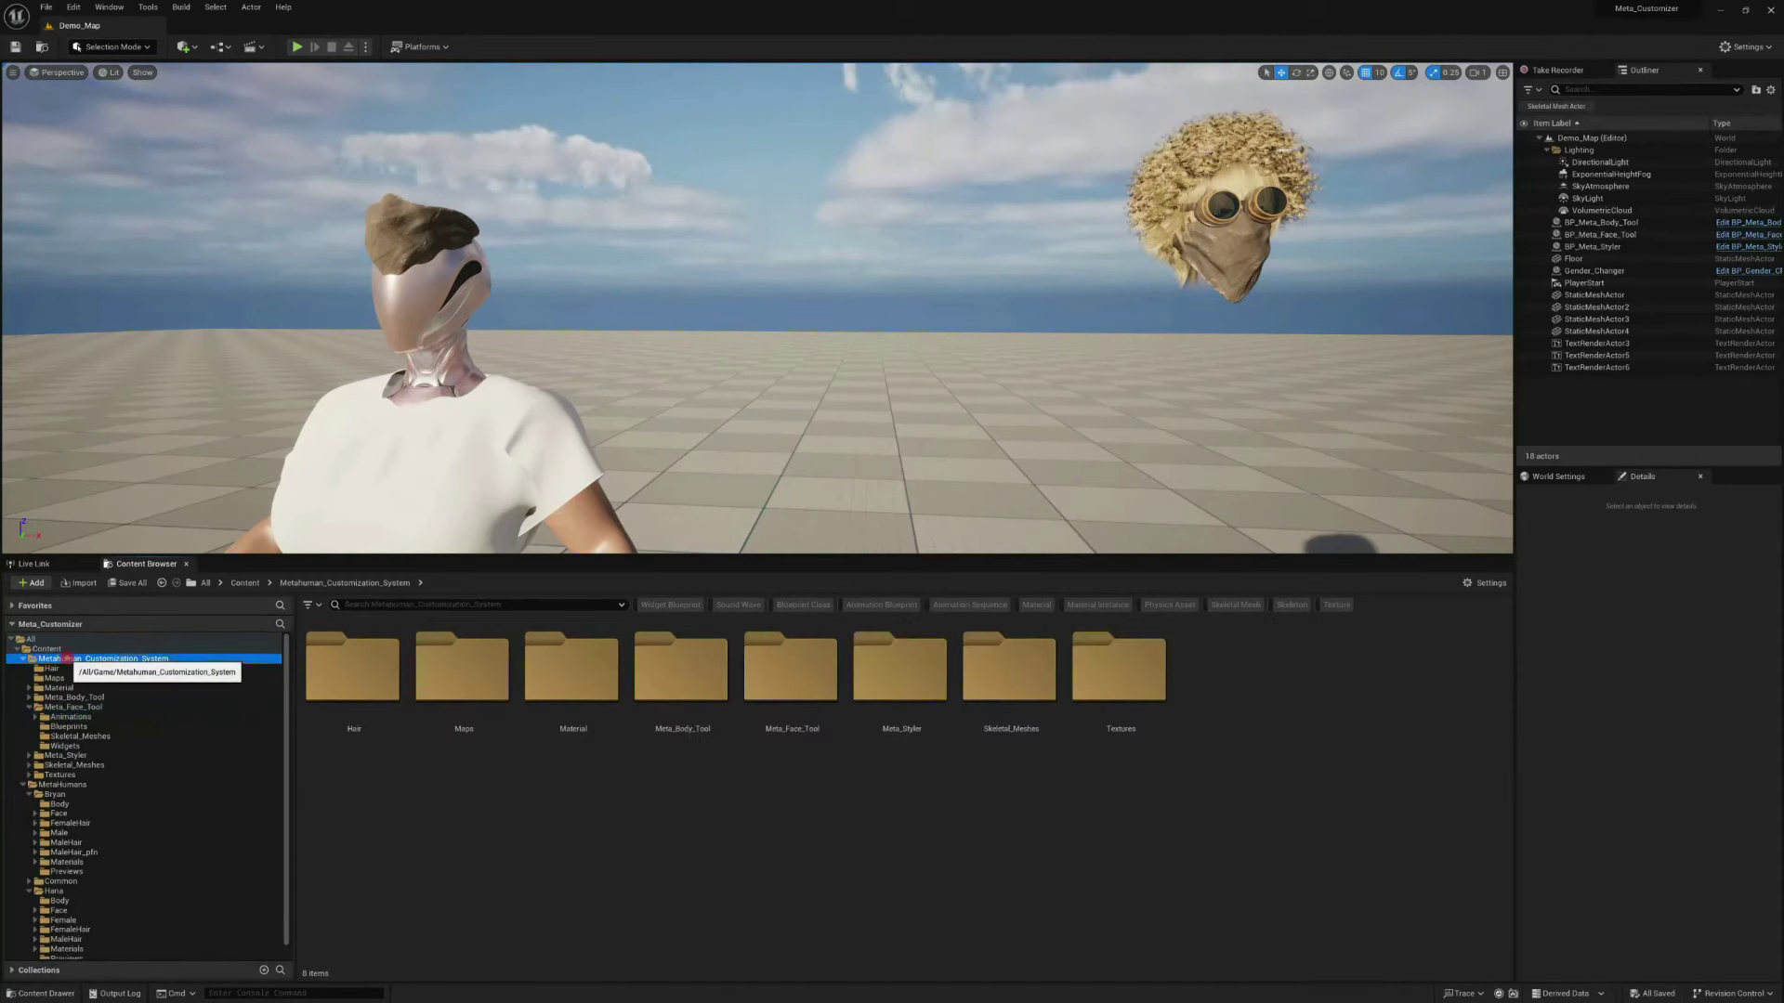
{"action": "left_click", "coordinate": [61, 717]}
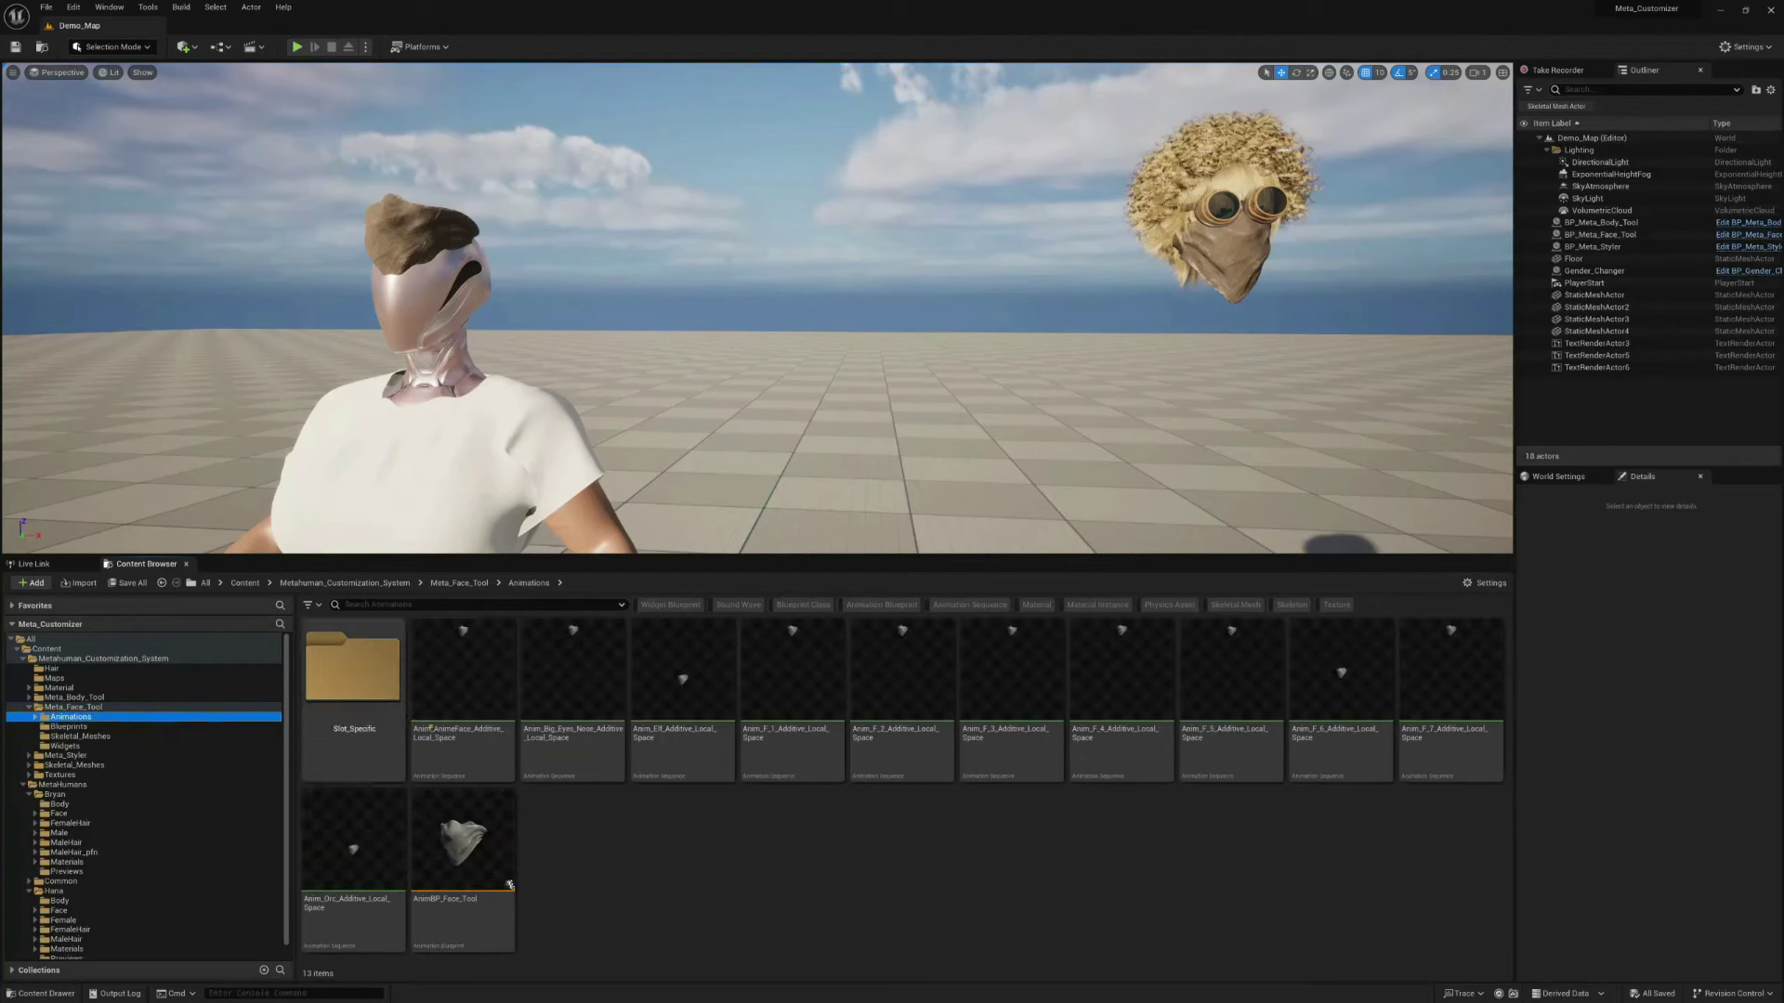
{"action": "left_click", "coordinate": [430, 726]}
{"action": "left_click", "coordinate": [367, 840], "text": "shift"}
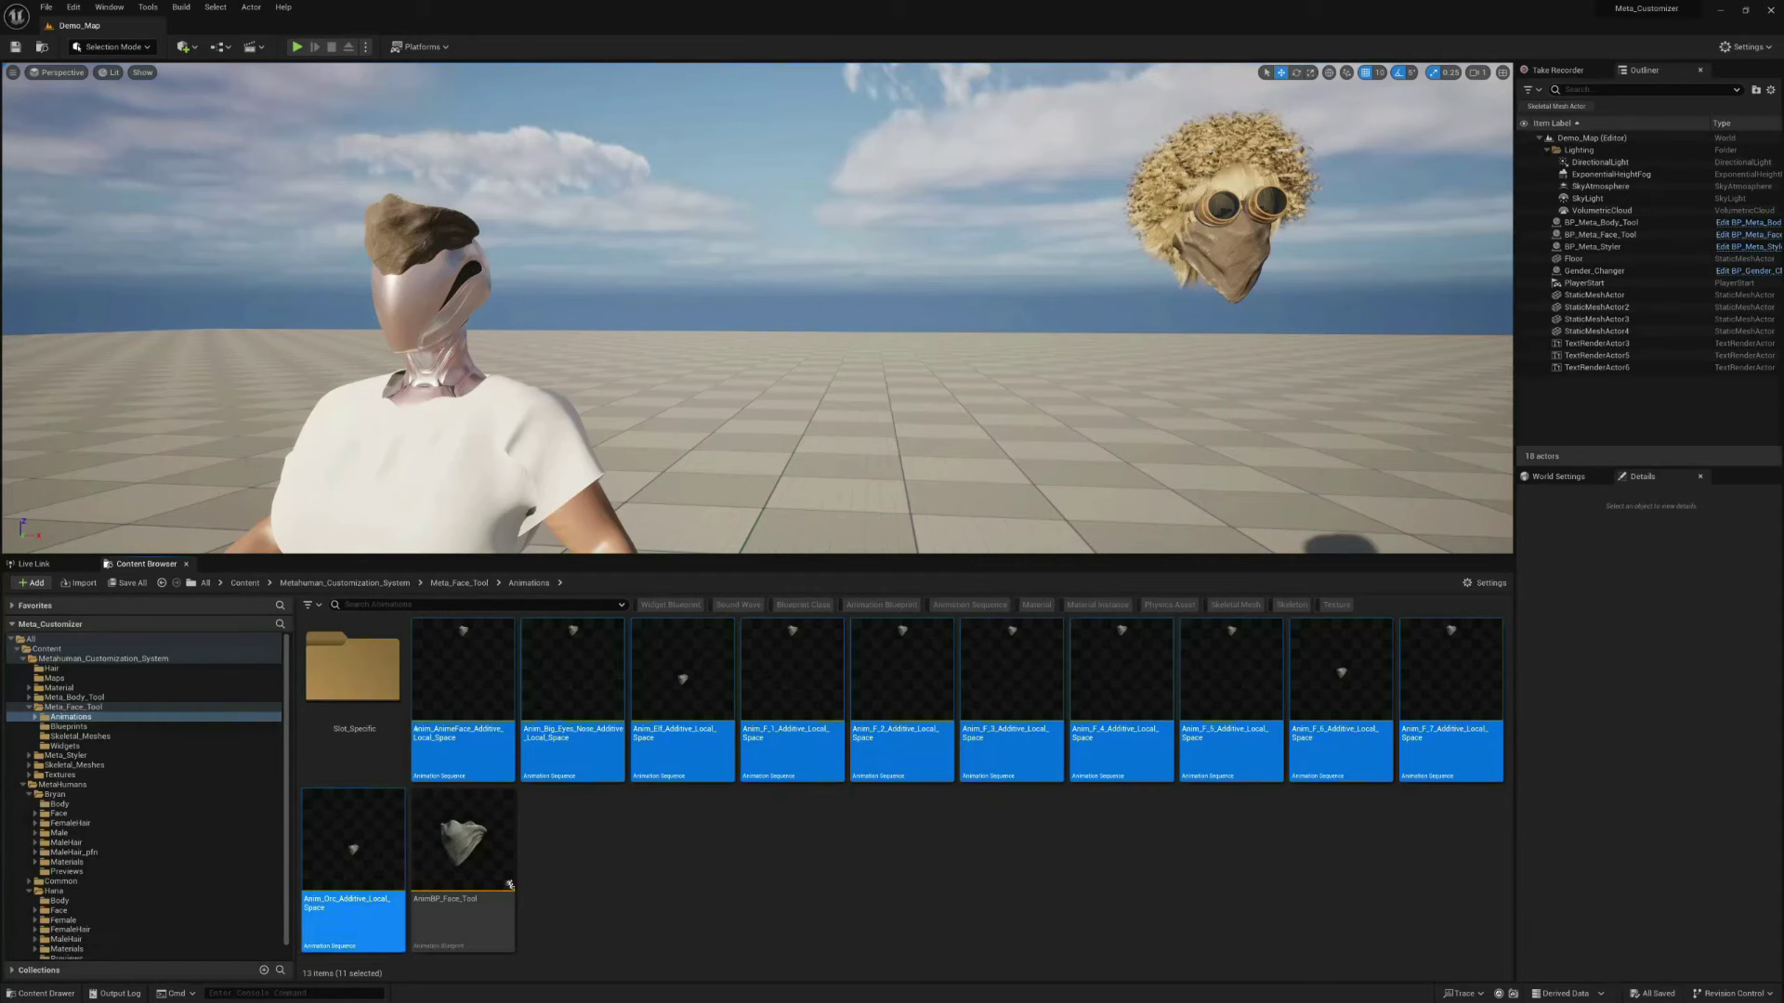
{"action": "right_click", "coordinate": [462, 629]}
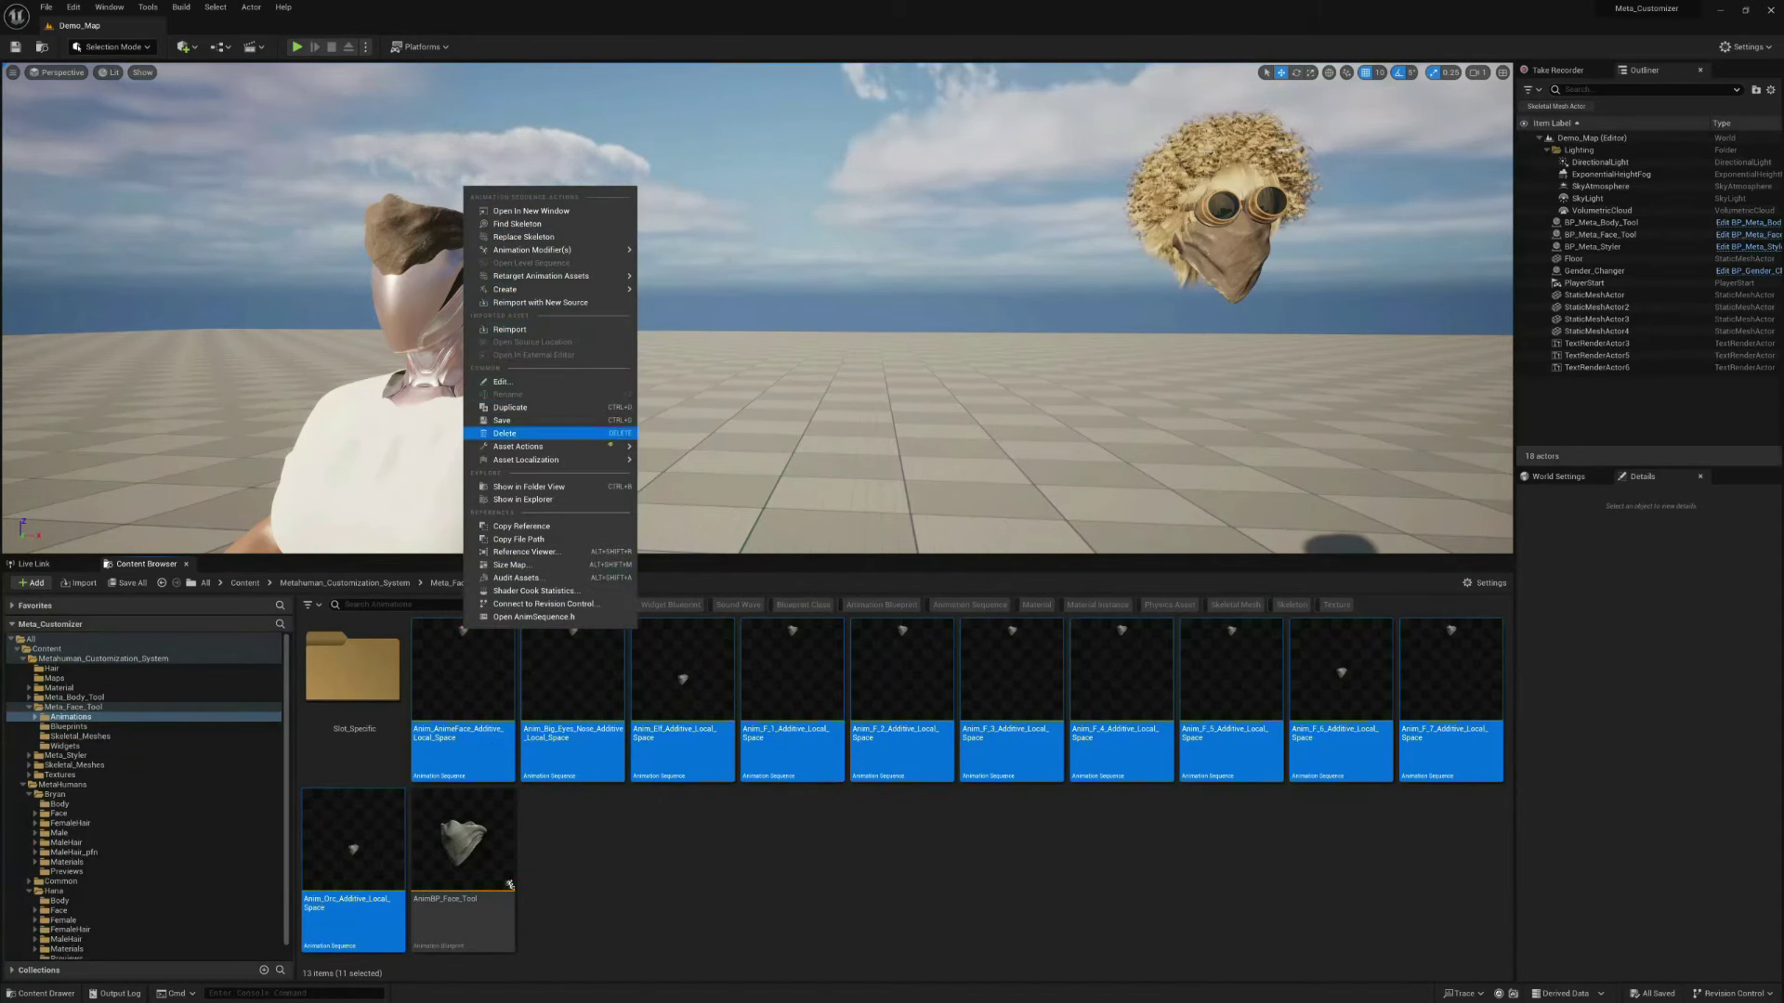
{"action": "left_click", "coordinate": [564, 303]}
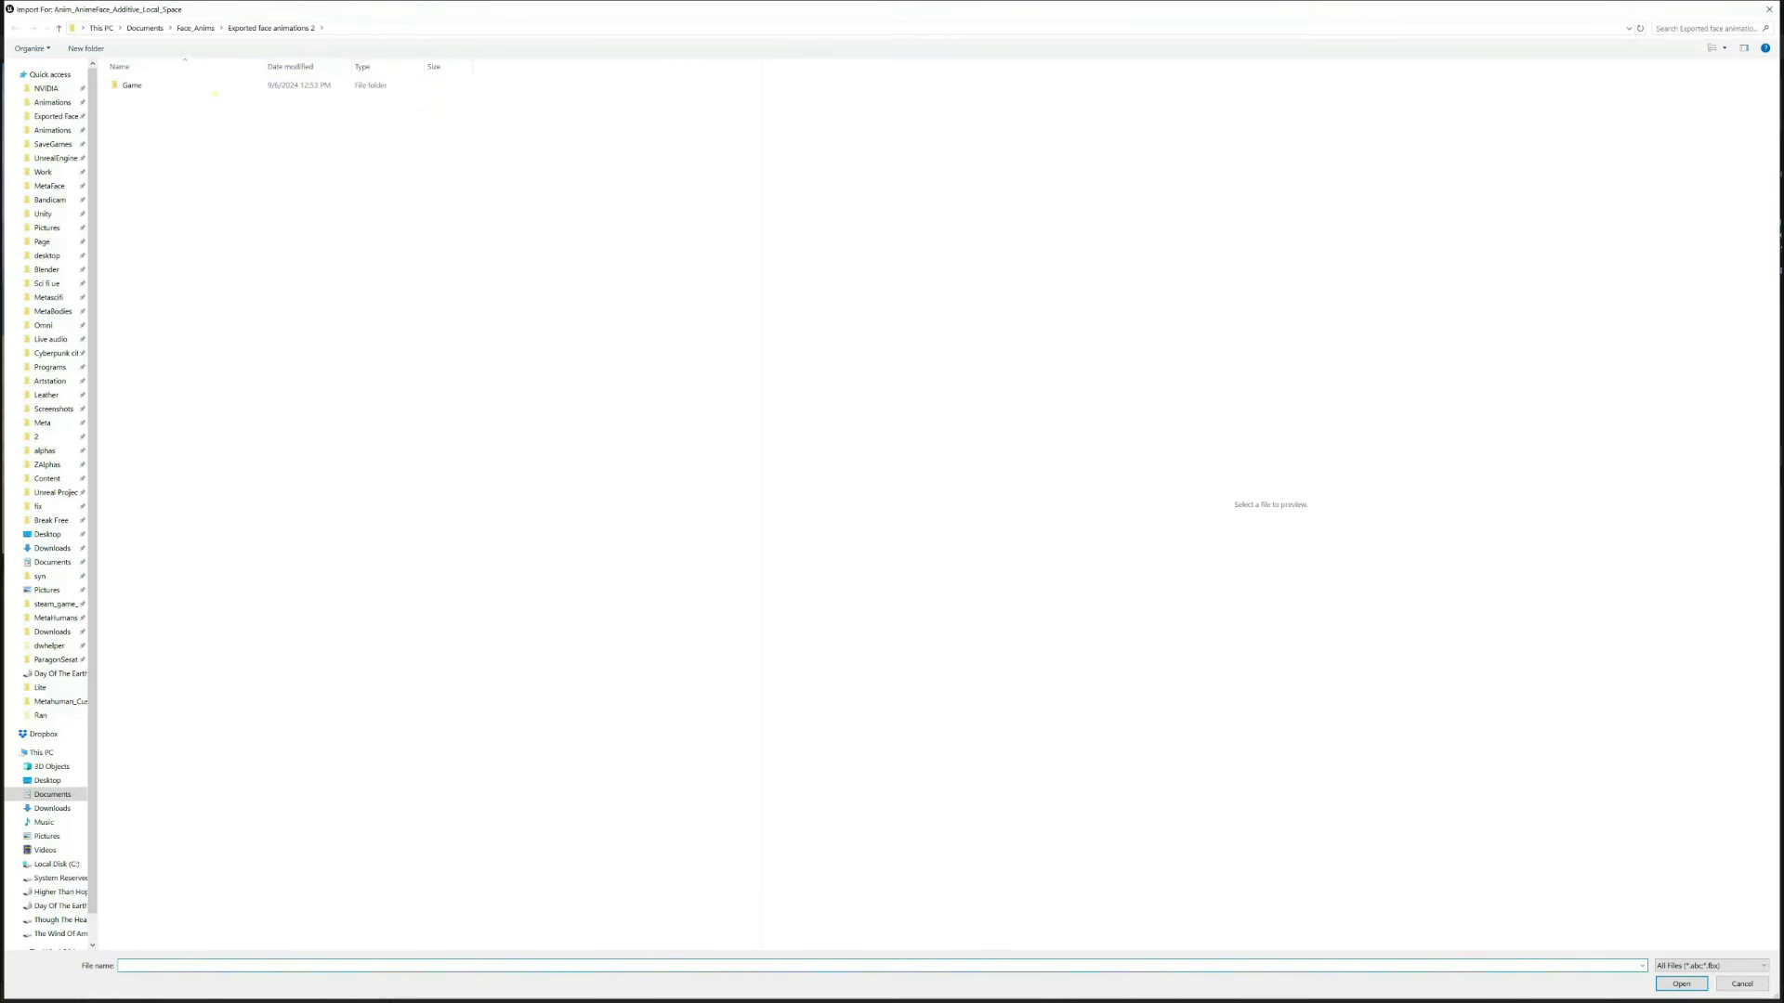
Browse in Face_Anims to the source folder Exported face animations 2/Game/Metahuman_Customization_System/Meta_Face_Tool/Animations
{"action": "left_click", "coordinate": [195, 28]}
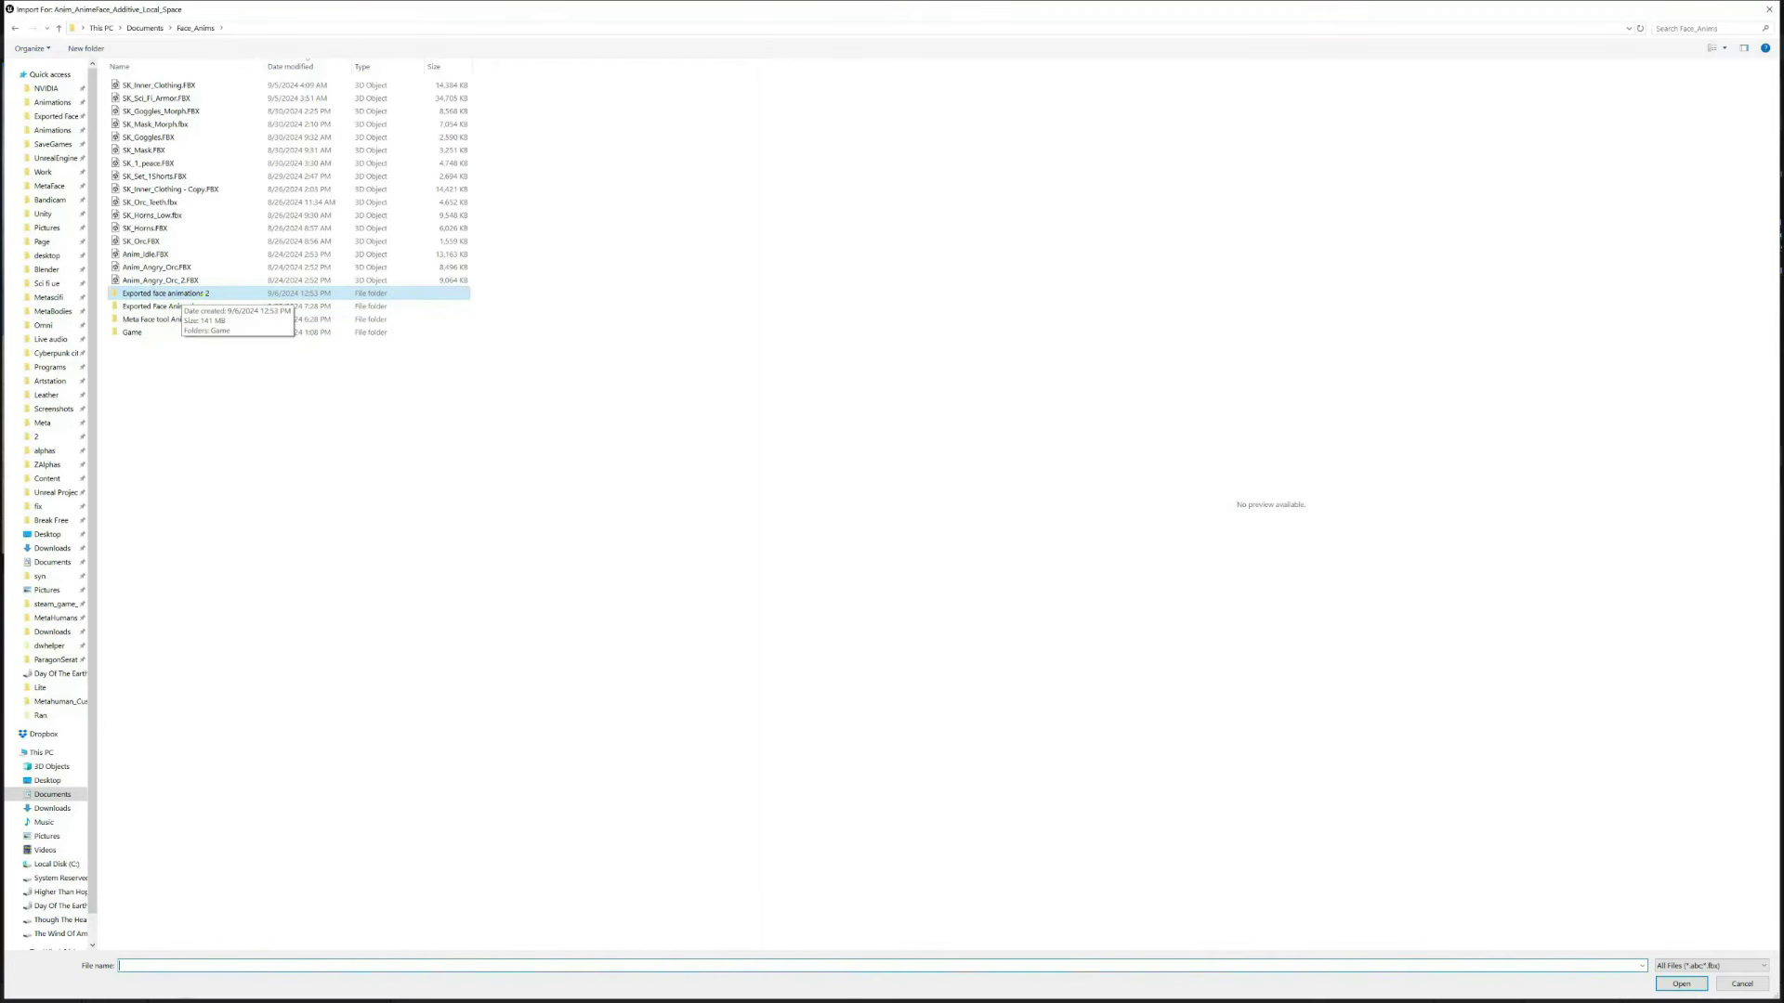
{"action": "double_click", "coordinate": [203, 292]}
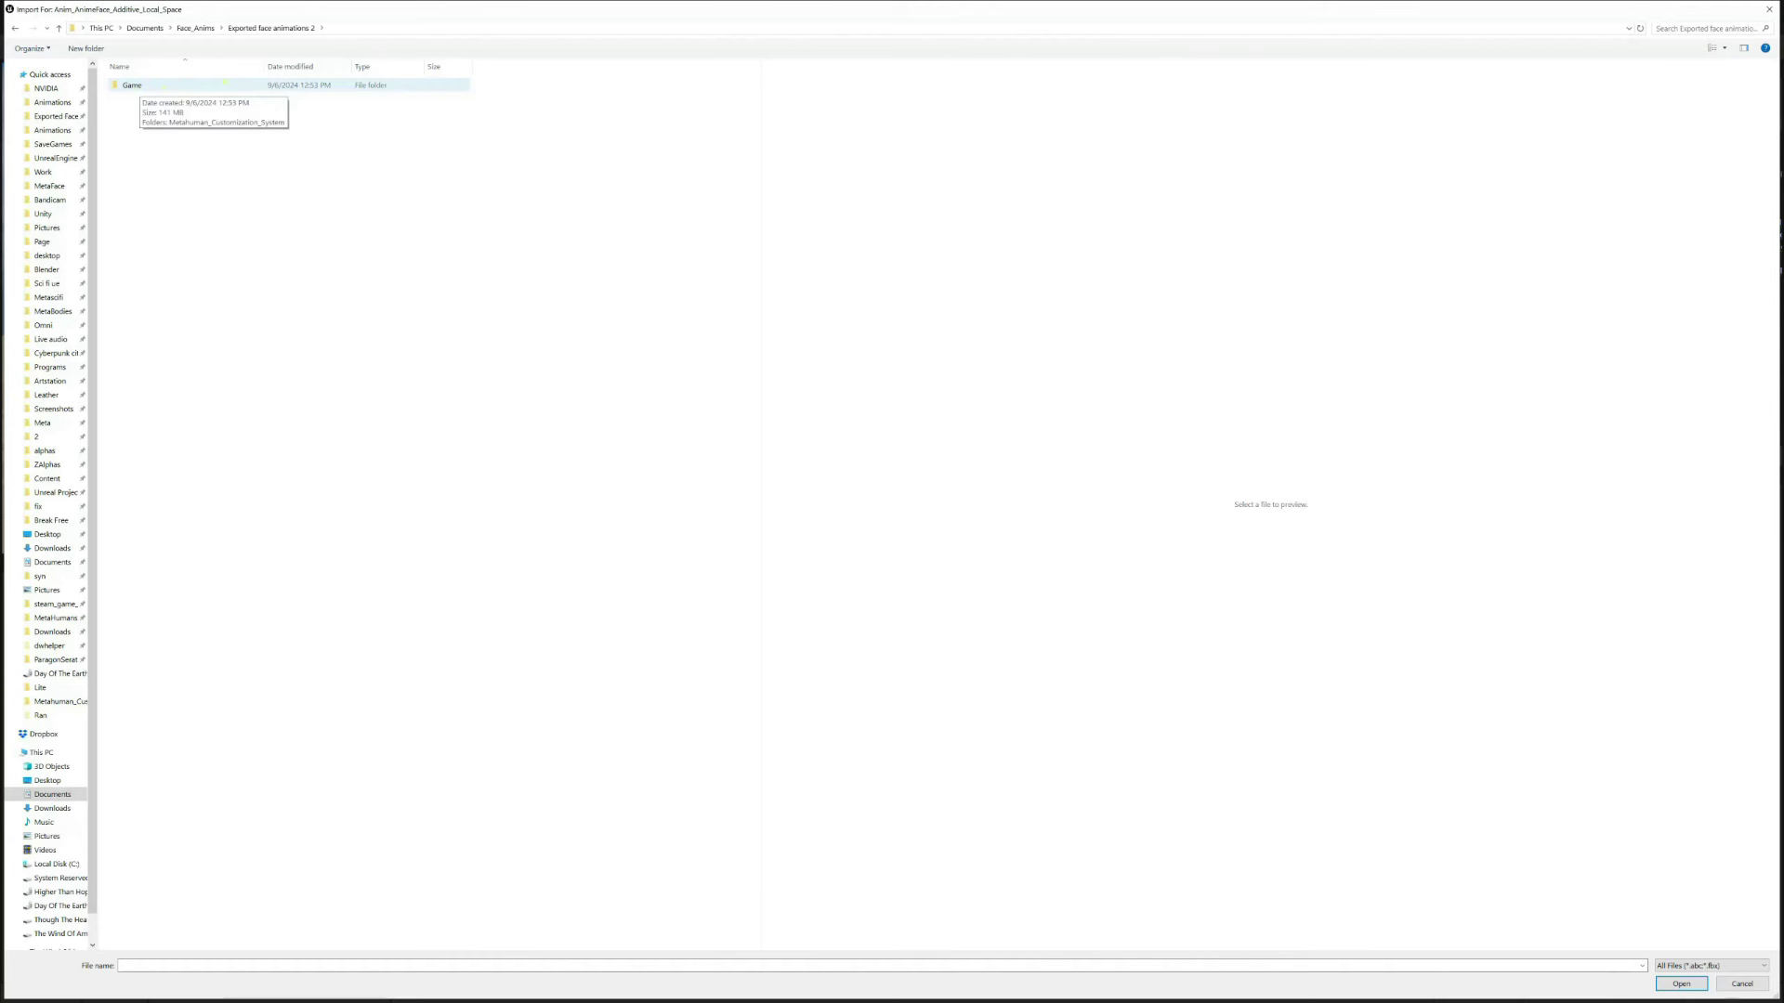
{"action": "double_click", "coordinate": [164, 86]}
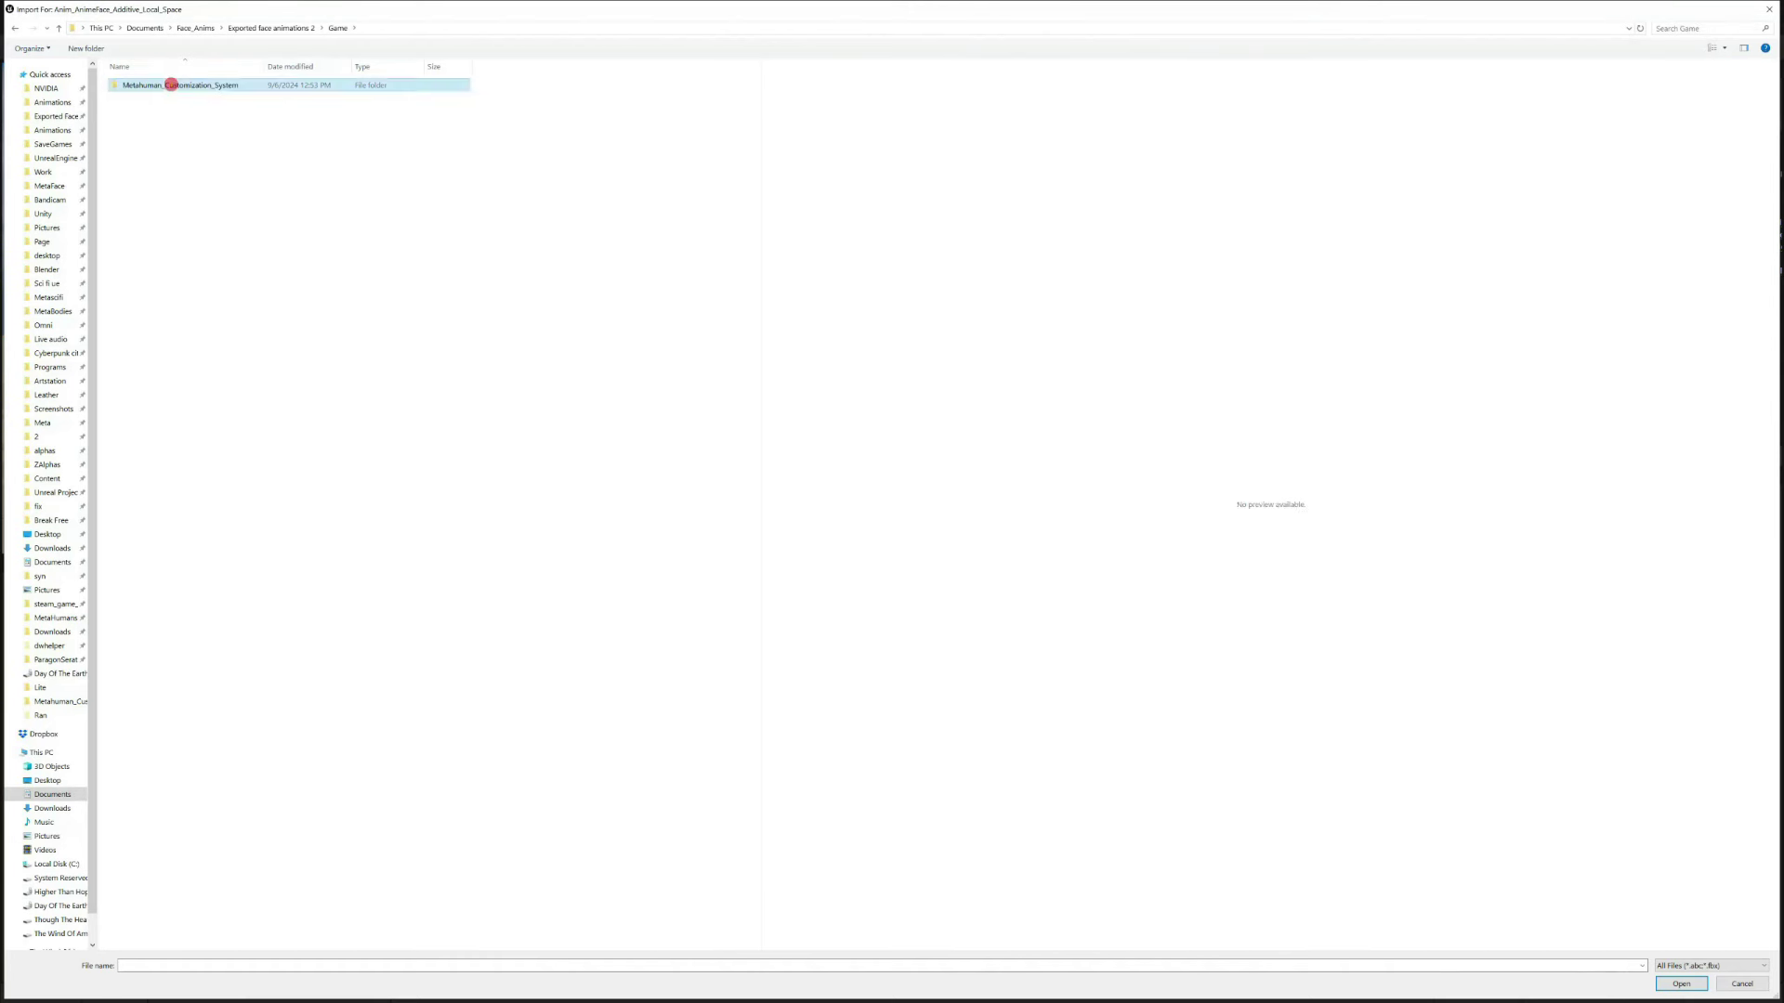
{"action": "double_click", "coordinate": [165, 85]}
{"action": "double_click", "coordinate": [149, 85]}
{"action": "double_click", "coordinate": [149, 84]}
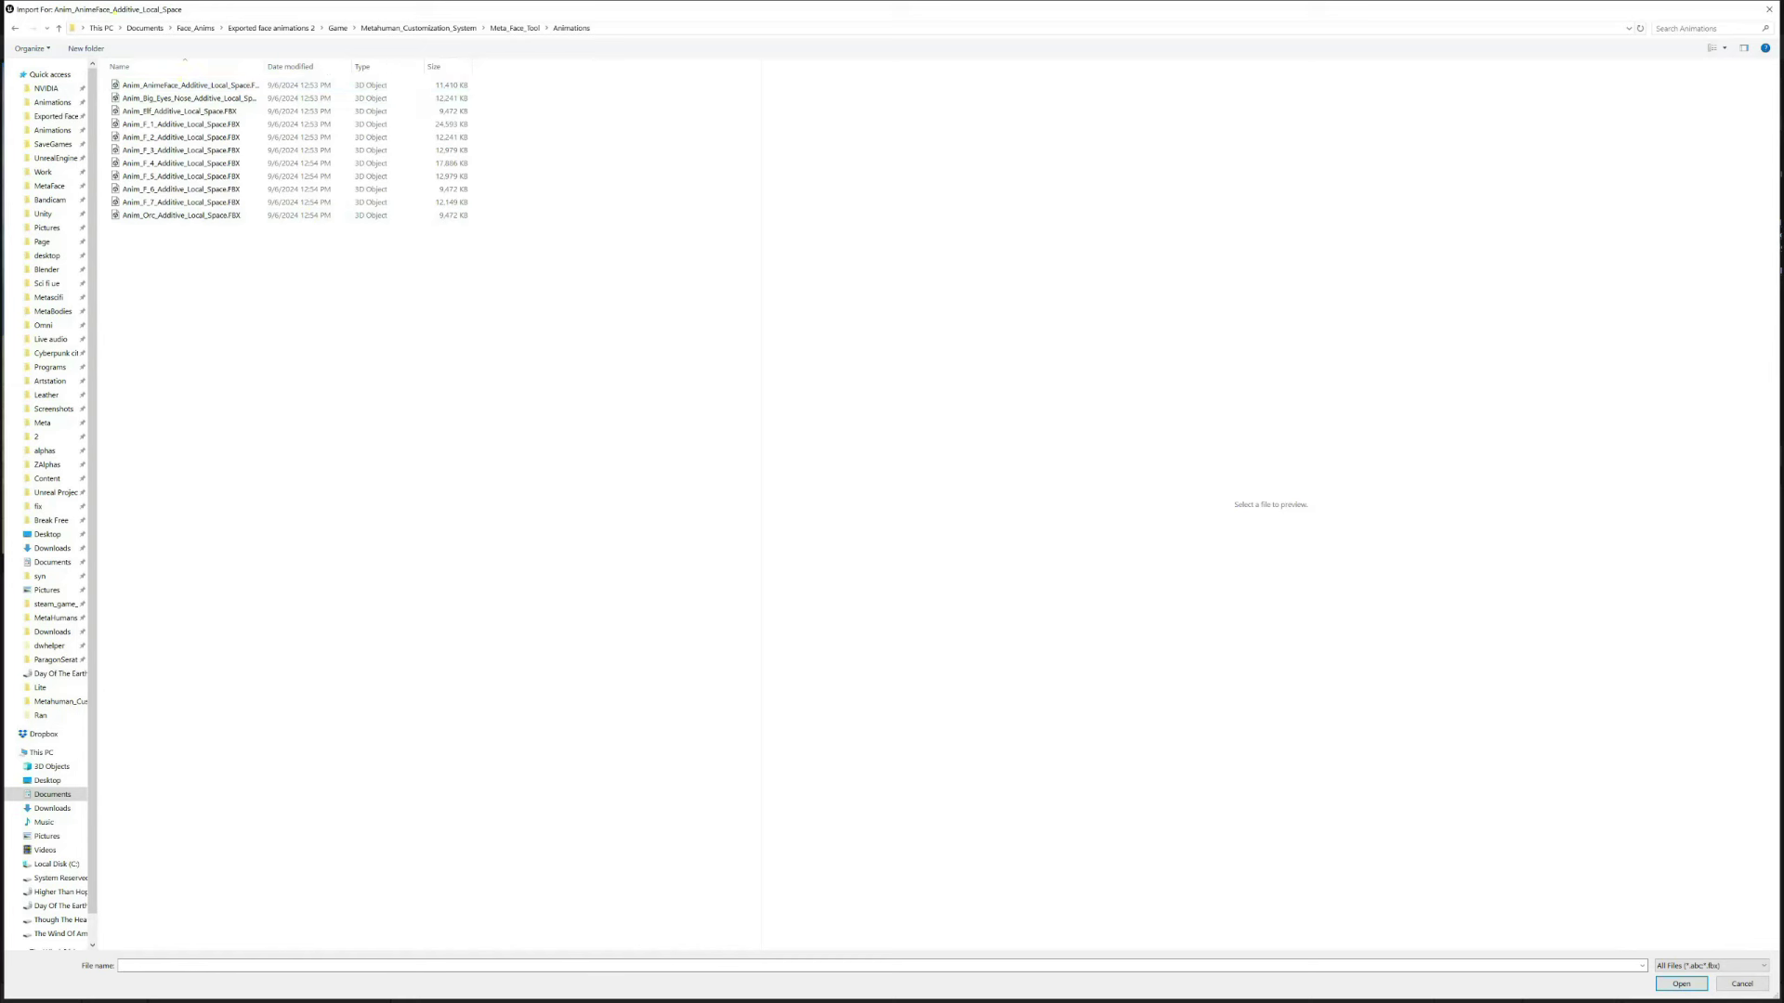
Choose the matching FBX source files for the AnimeFace, Big_Eyes_Nose, Elf and F_1 Additive_Local_Space animations
{"action": "left_click", "coordinate": [192, 84]}
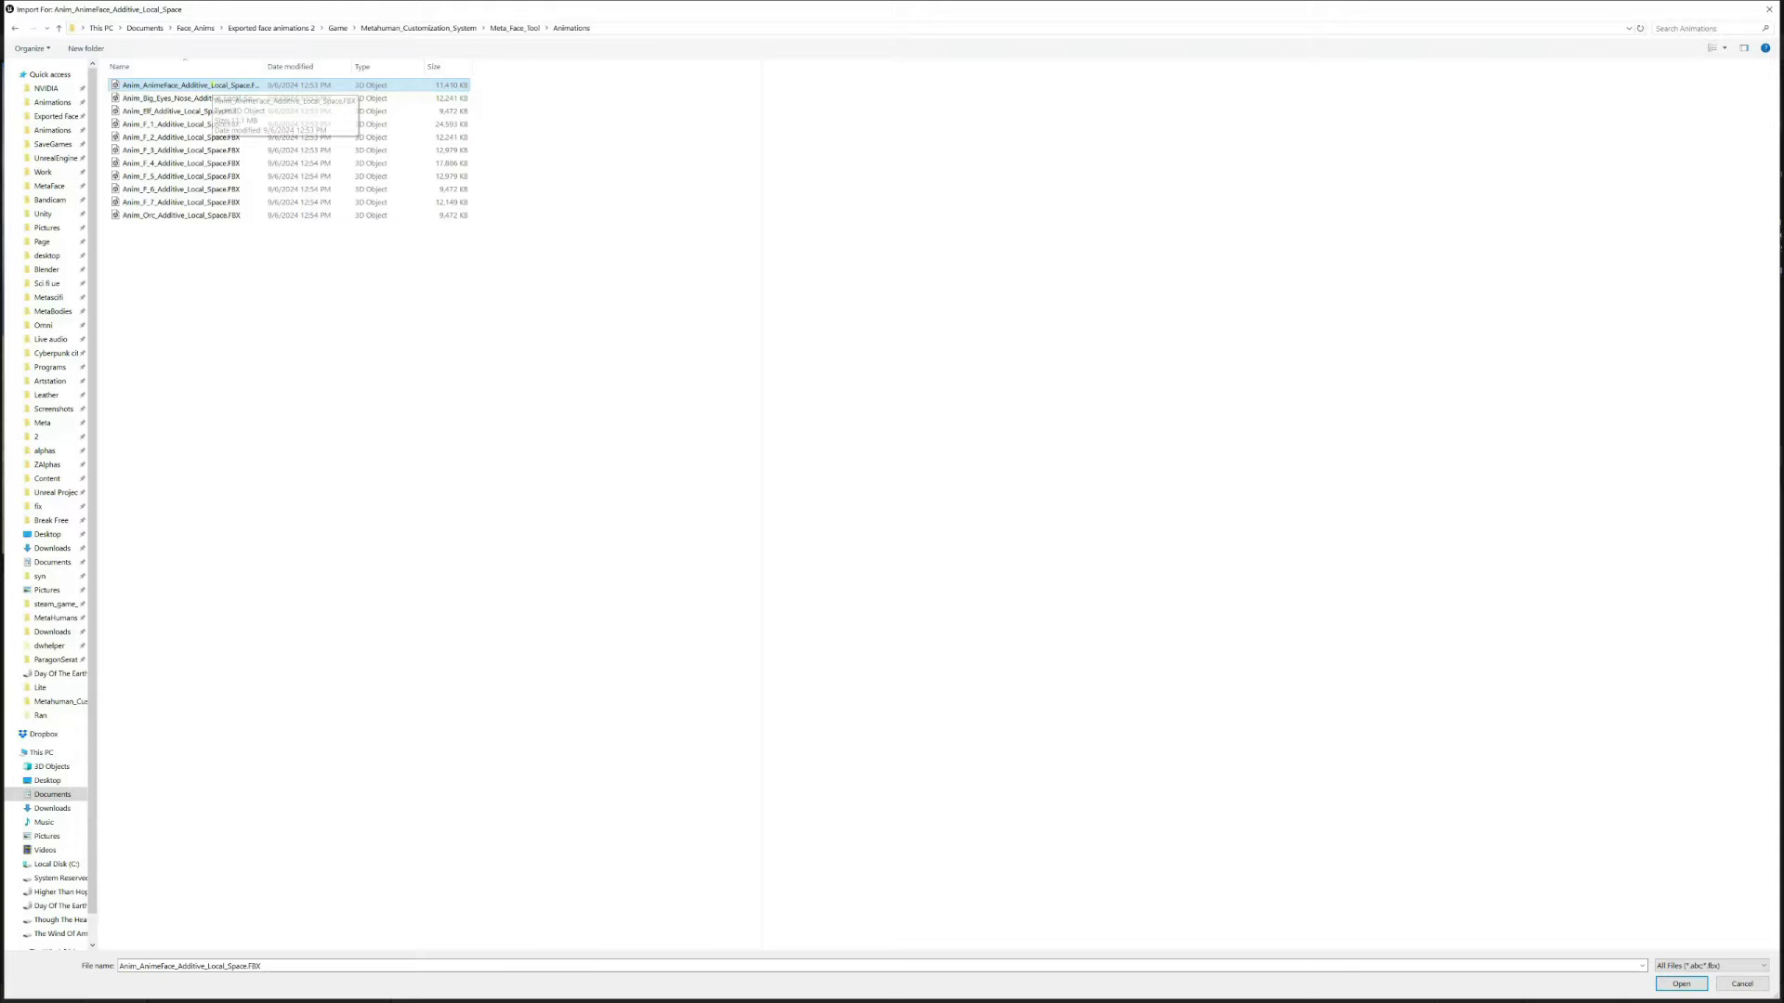
{"action": "double_click", "coordinate": [199, 84]}
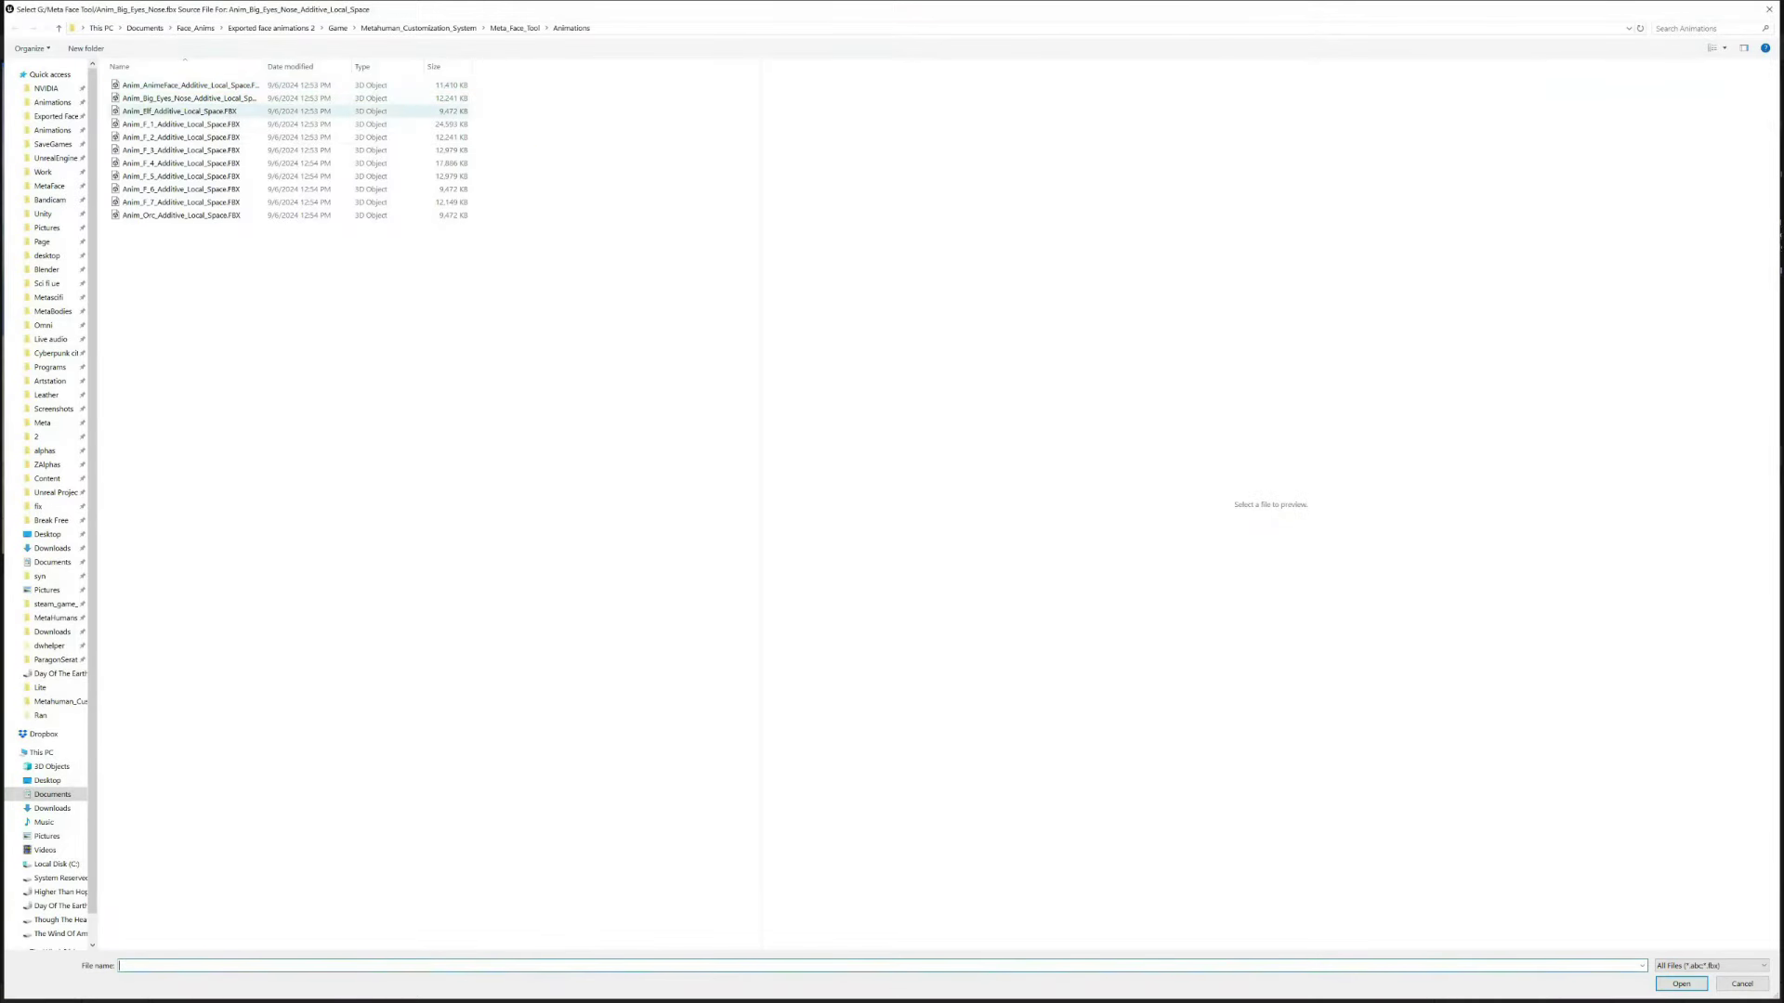
{"action": "left_click", "coordinate": [156, 98]}
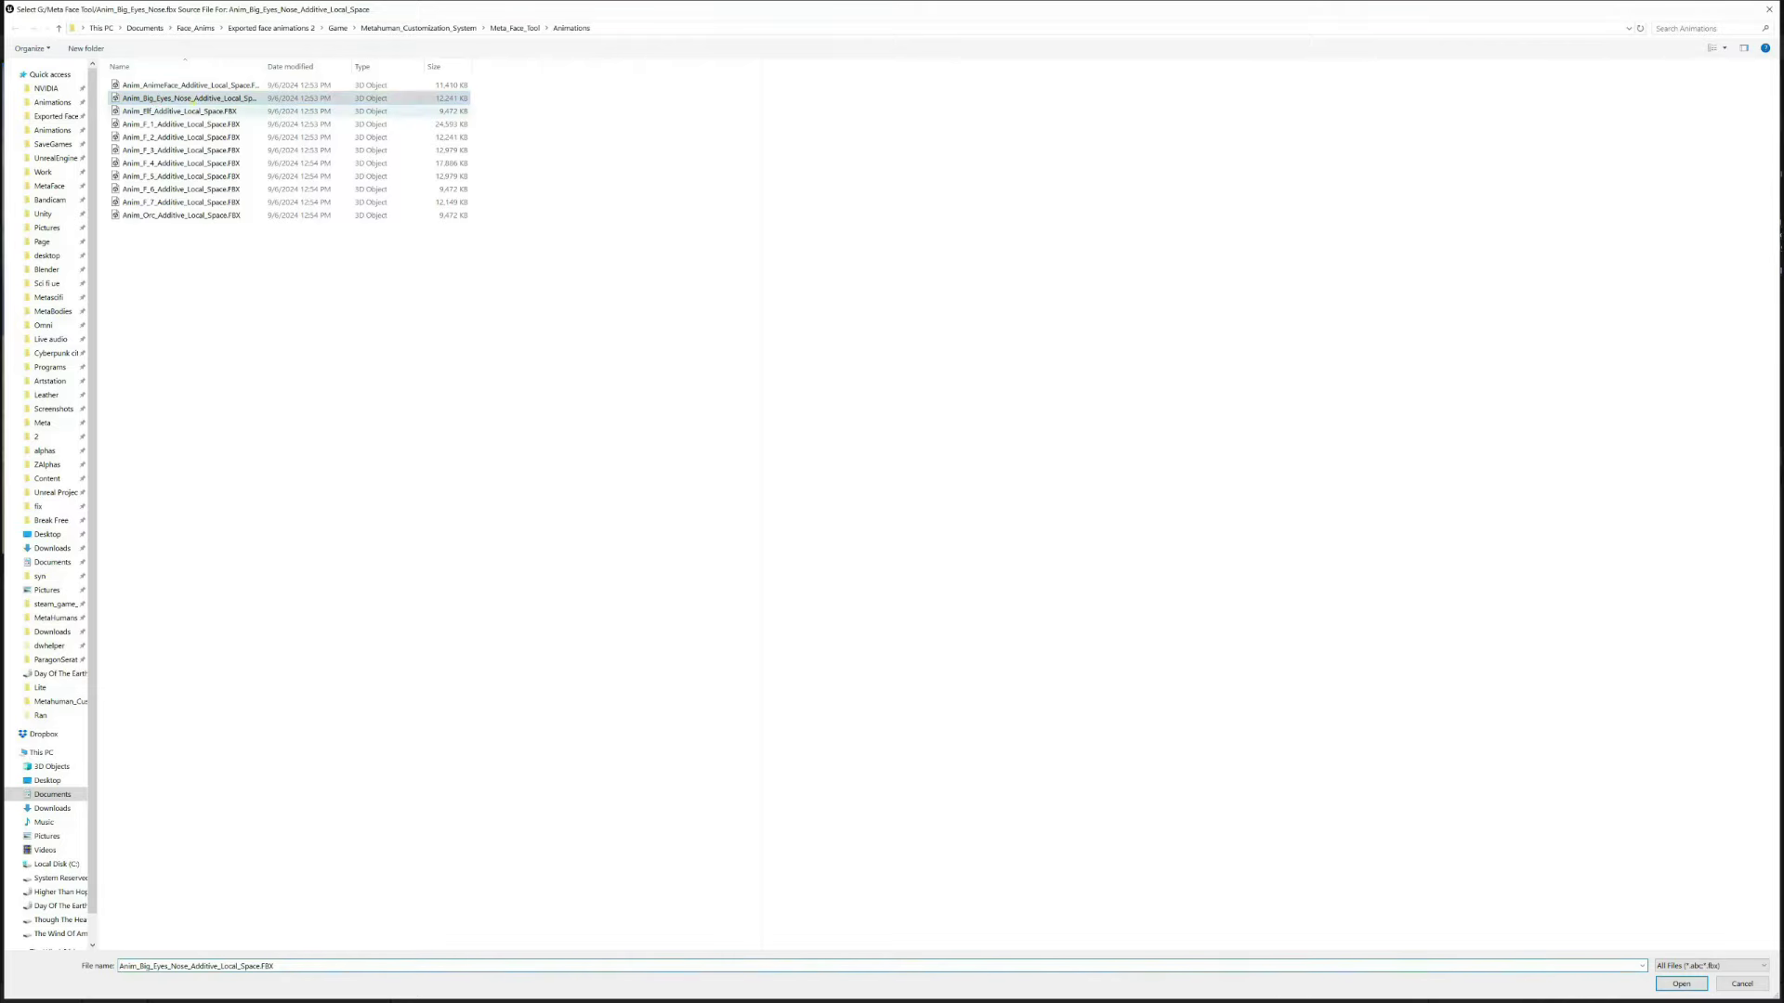
{"action": "double_click", "coordinate": [156, 98]}
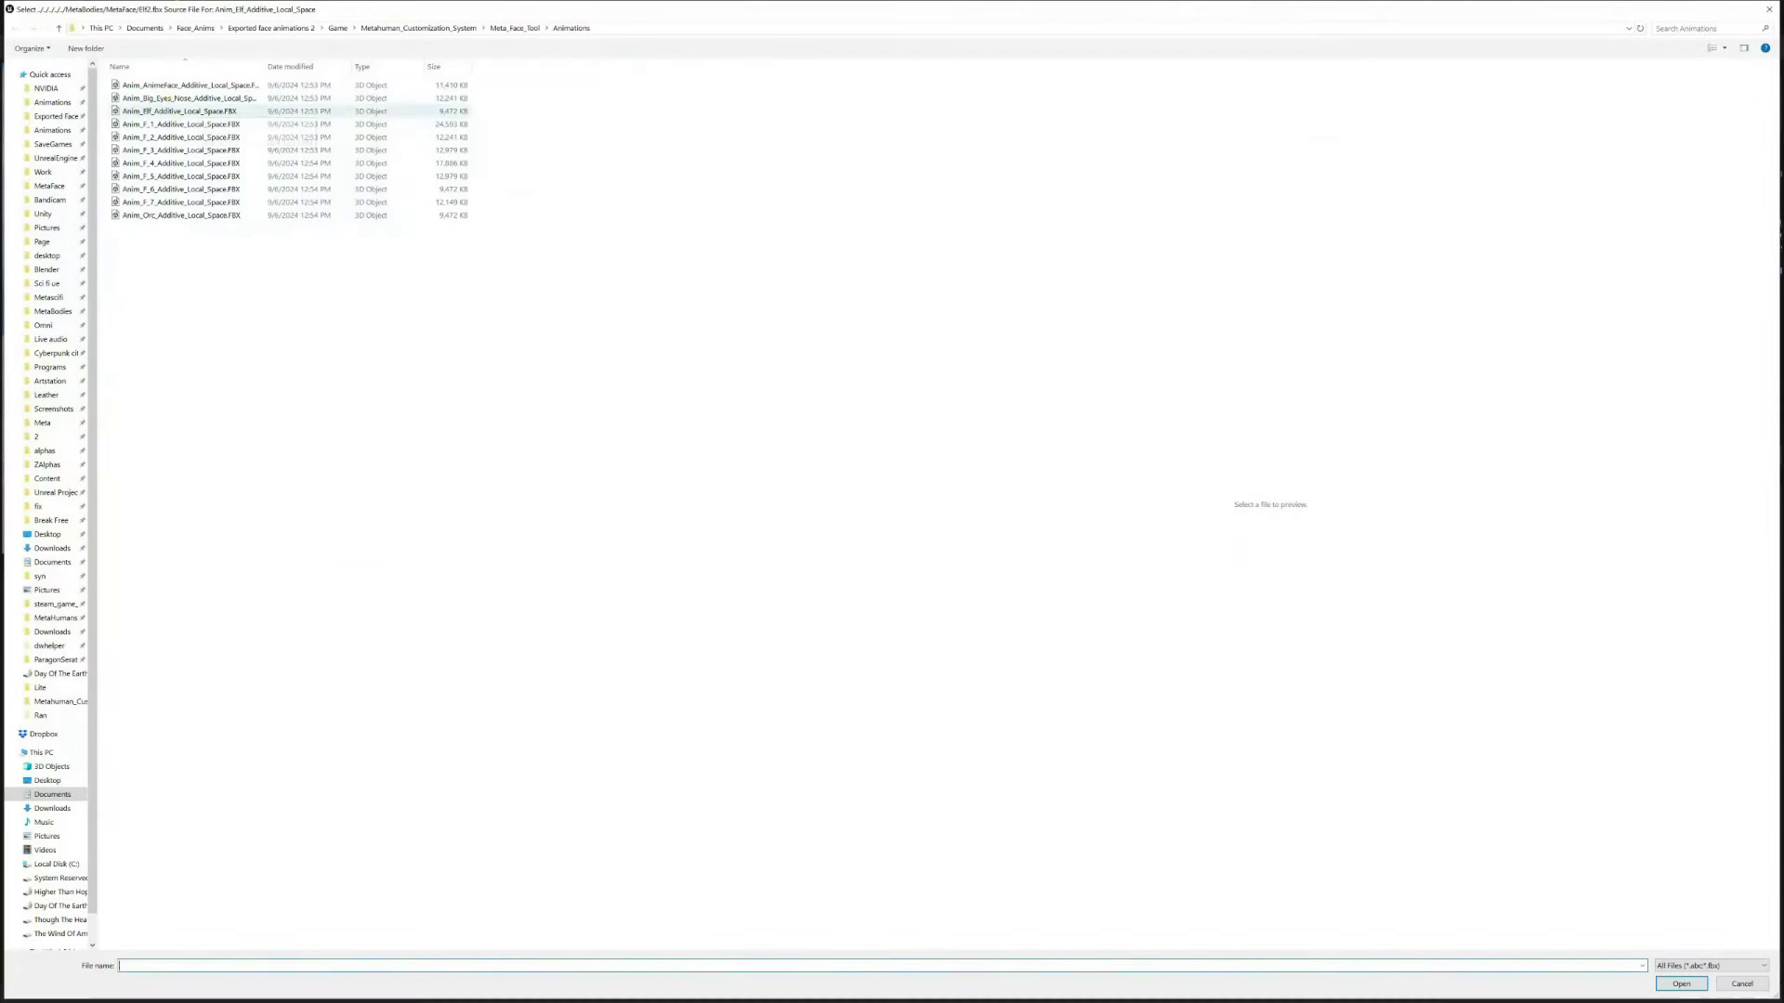
{"action": "left_click", "coordinate": [184, 112]}
{"action": "double_click", "coordinate": [162, 111]}
{"action": "left_click", "coordinate": [161, 124]}
{"action": "double_click", "coordinate": [160, 124]}
Choose the matching FBX source files for the F_2, F_3, F_4 and F_5 Additive_Local_Space animations
{"action": "left_click", "coordinate": [161, 137]}
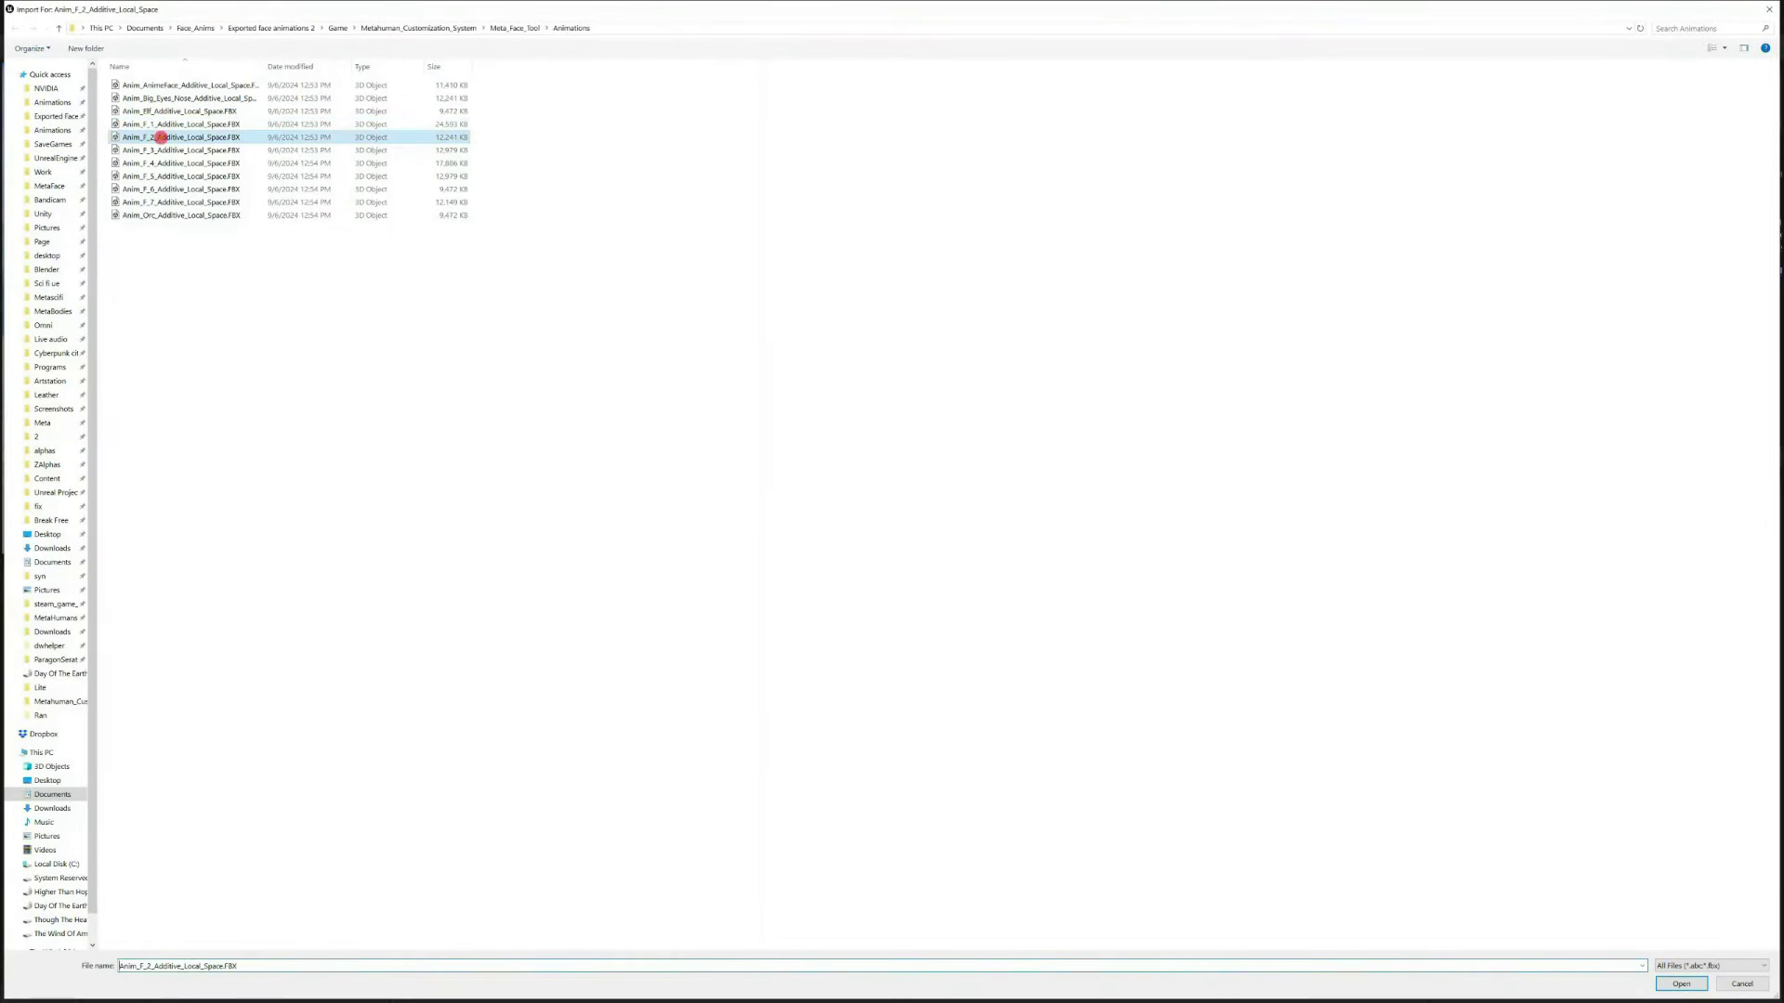
{"action": "double_click", "coordinate": [160, 136]}
{"action": "left_click", "coordinate": [161, 150]}
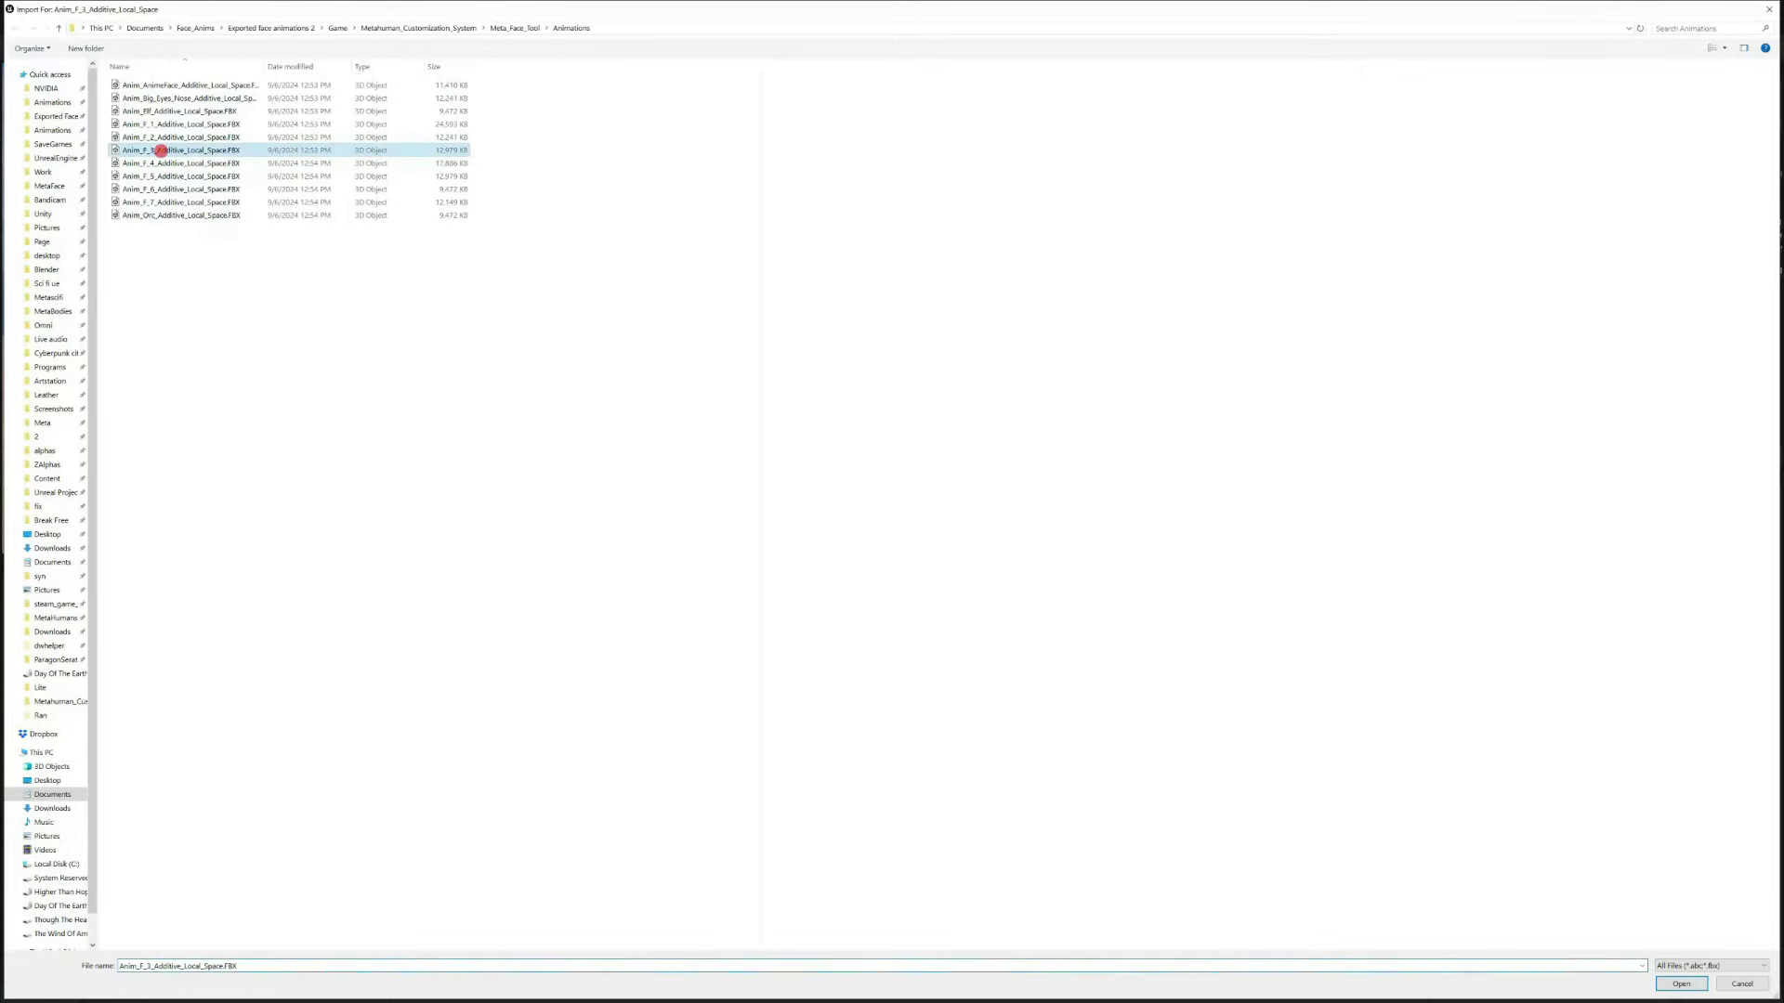
{"action": "double_click", "coordinate": [161, 150]}
{"action": "left_click", "coordinate": [159, 162]}
{"action": "double_click", "coordinate": [159, 163]}
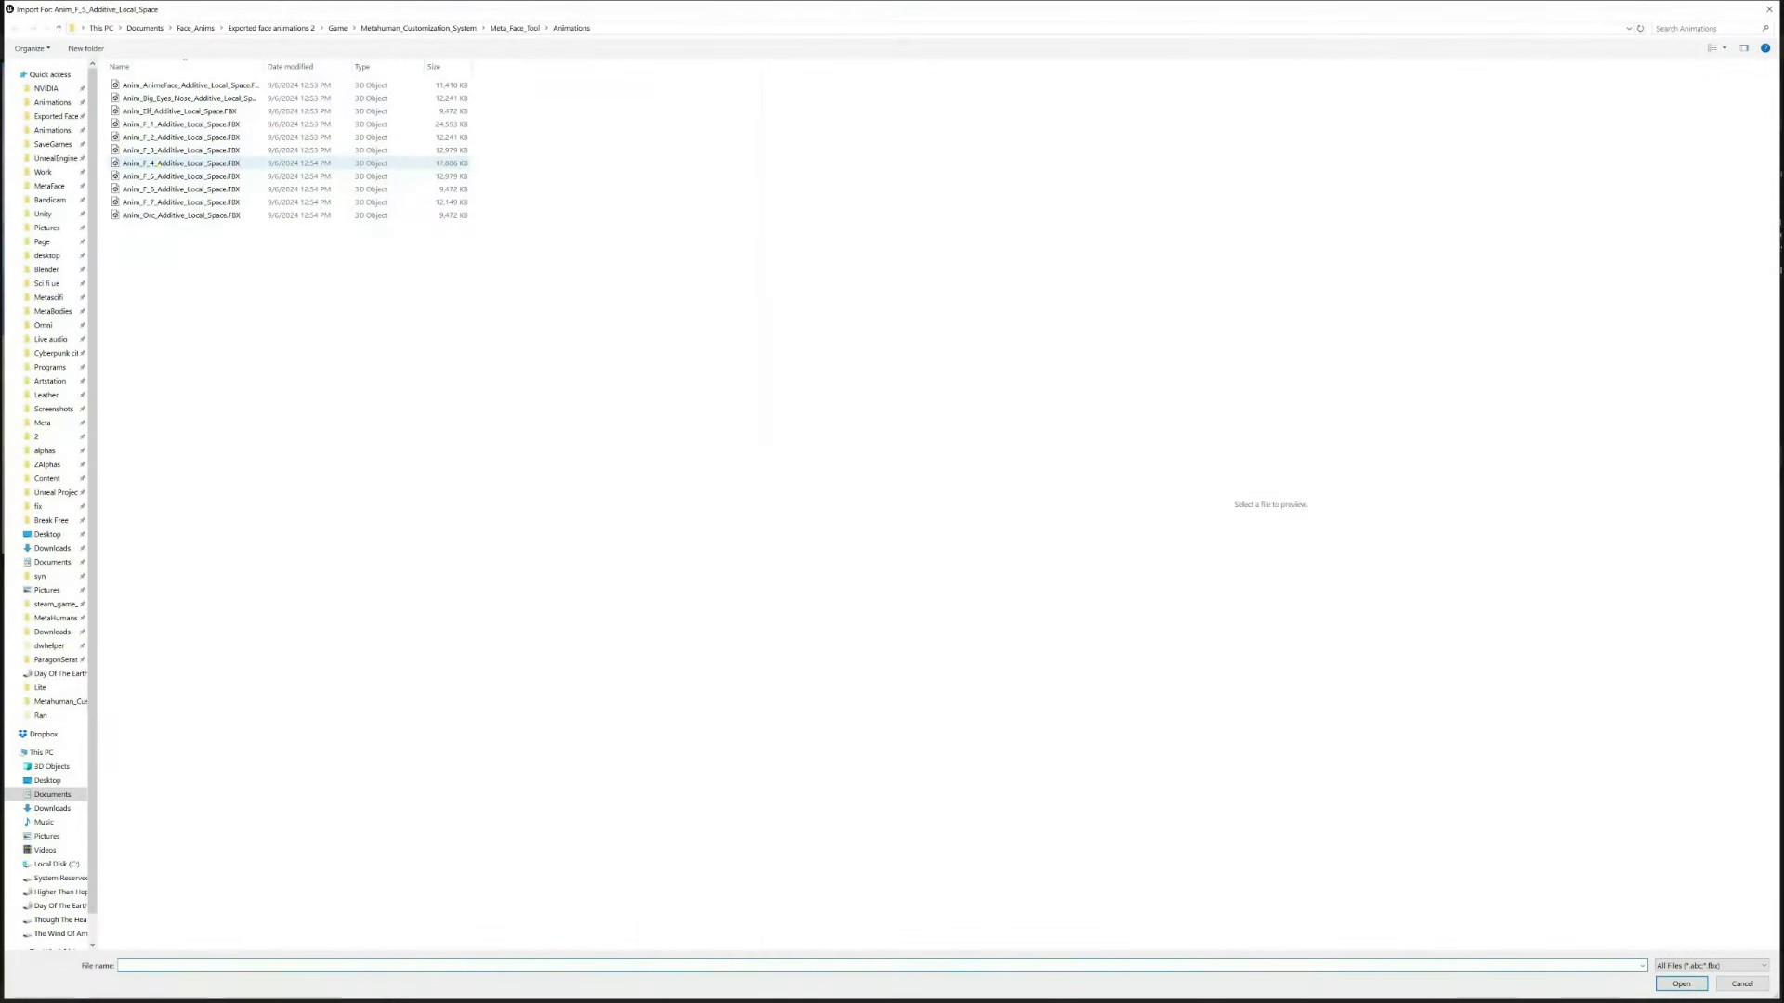
{"action": "left_click", "coordinate": [158, 175]}
{"action": "double_click", "coordinate": [158, 176]}
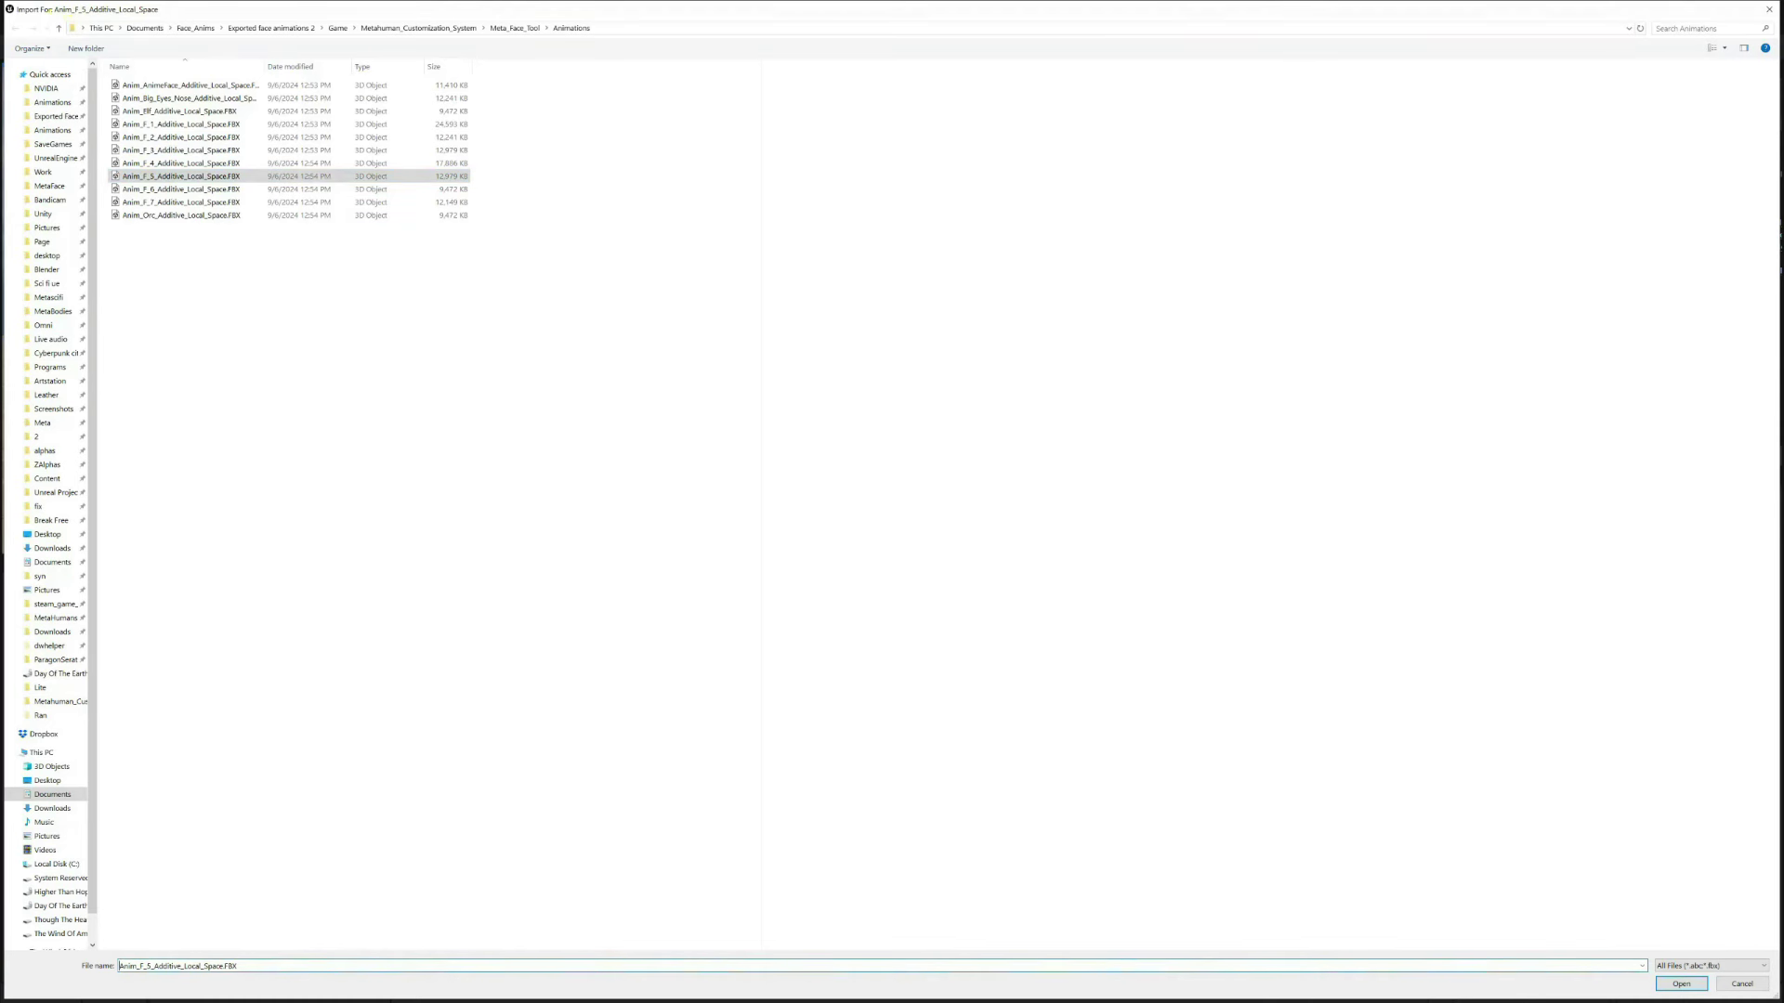
{"action": "left_click", "coordinate": [173, 177]}
{"action": "double_click", "coordinate": [172, 176]}
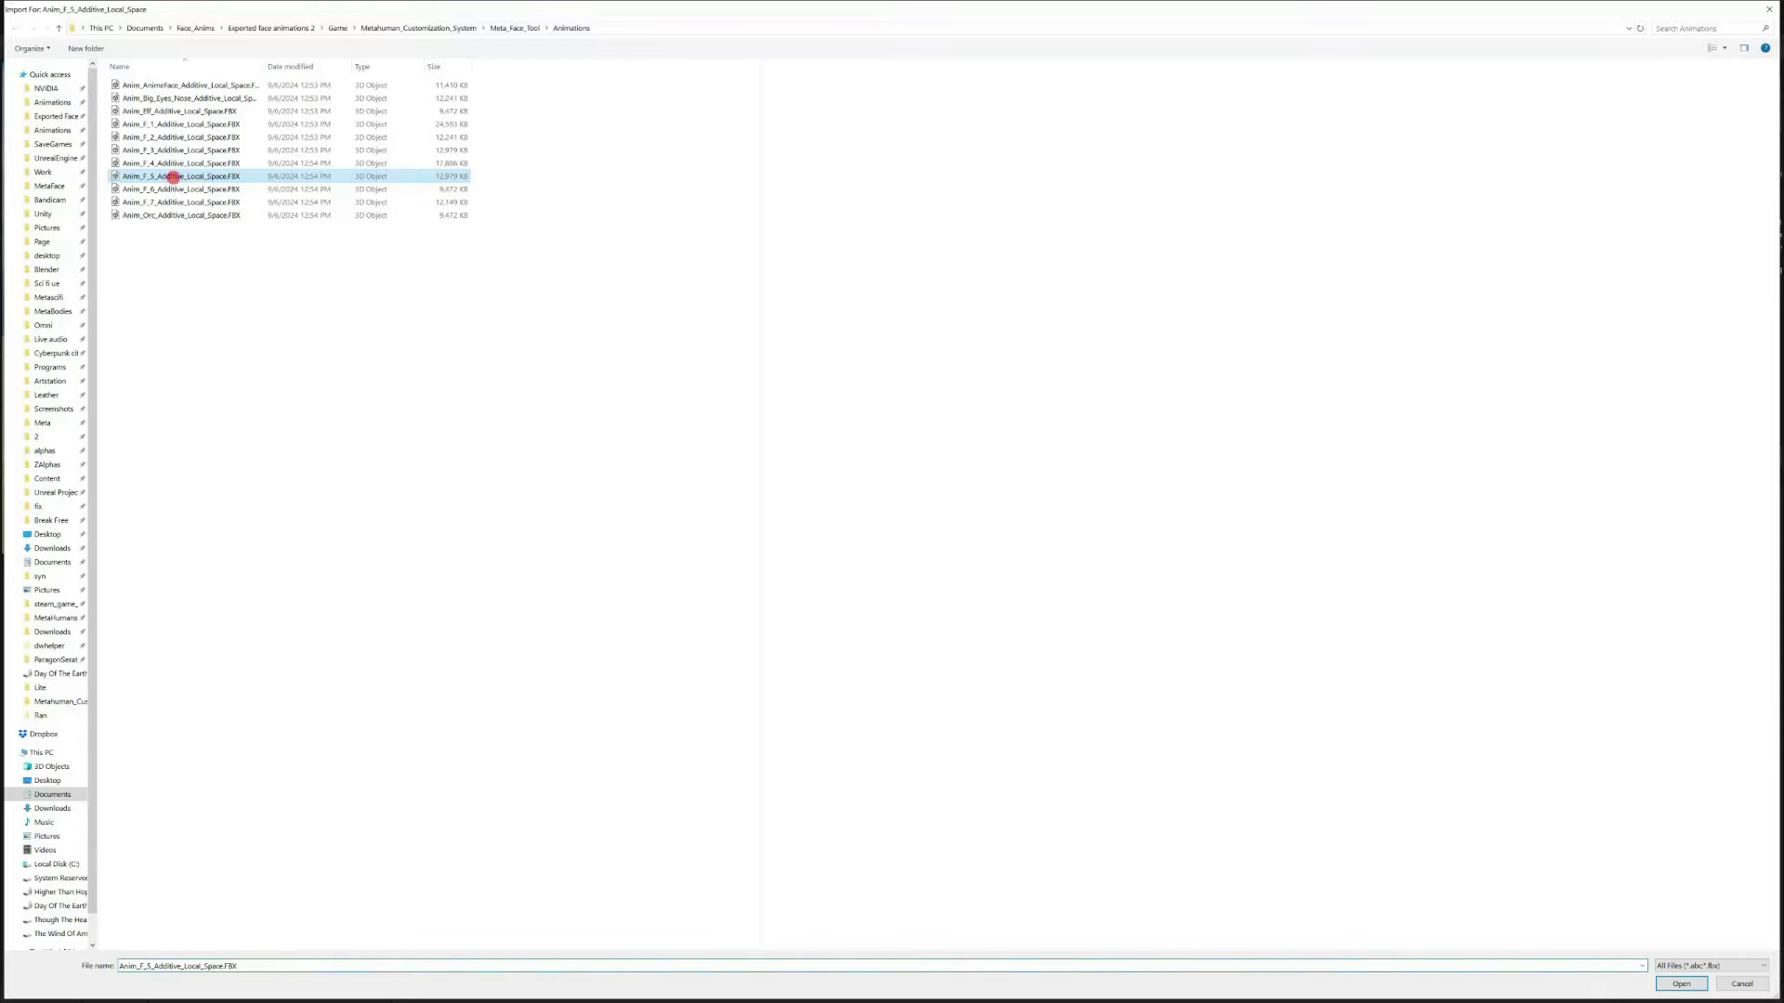
Choose the matching FBX source files for the F_6, F_7 and Orc Additive_Local_Space animations and complete the reimport
{"action": "left_click", "coordinate": [152, 188]}
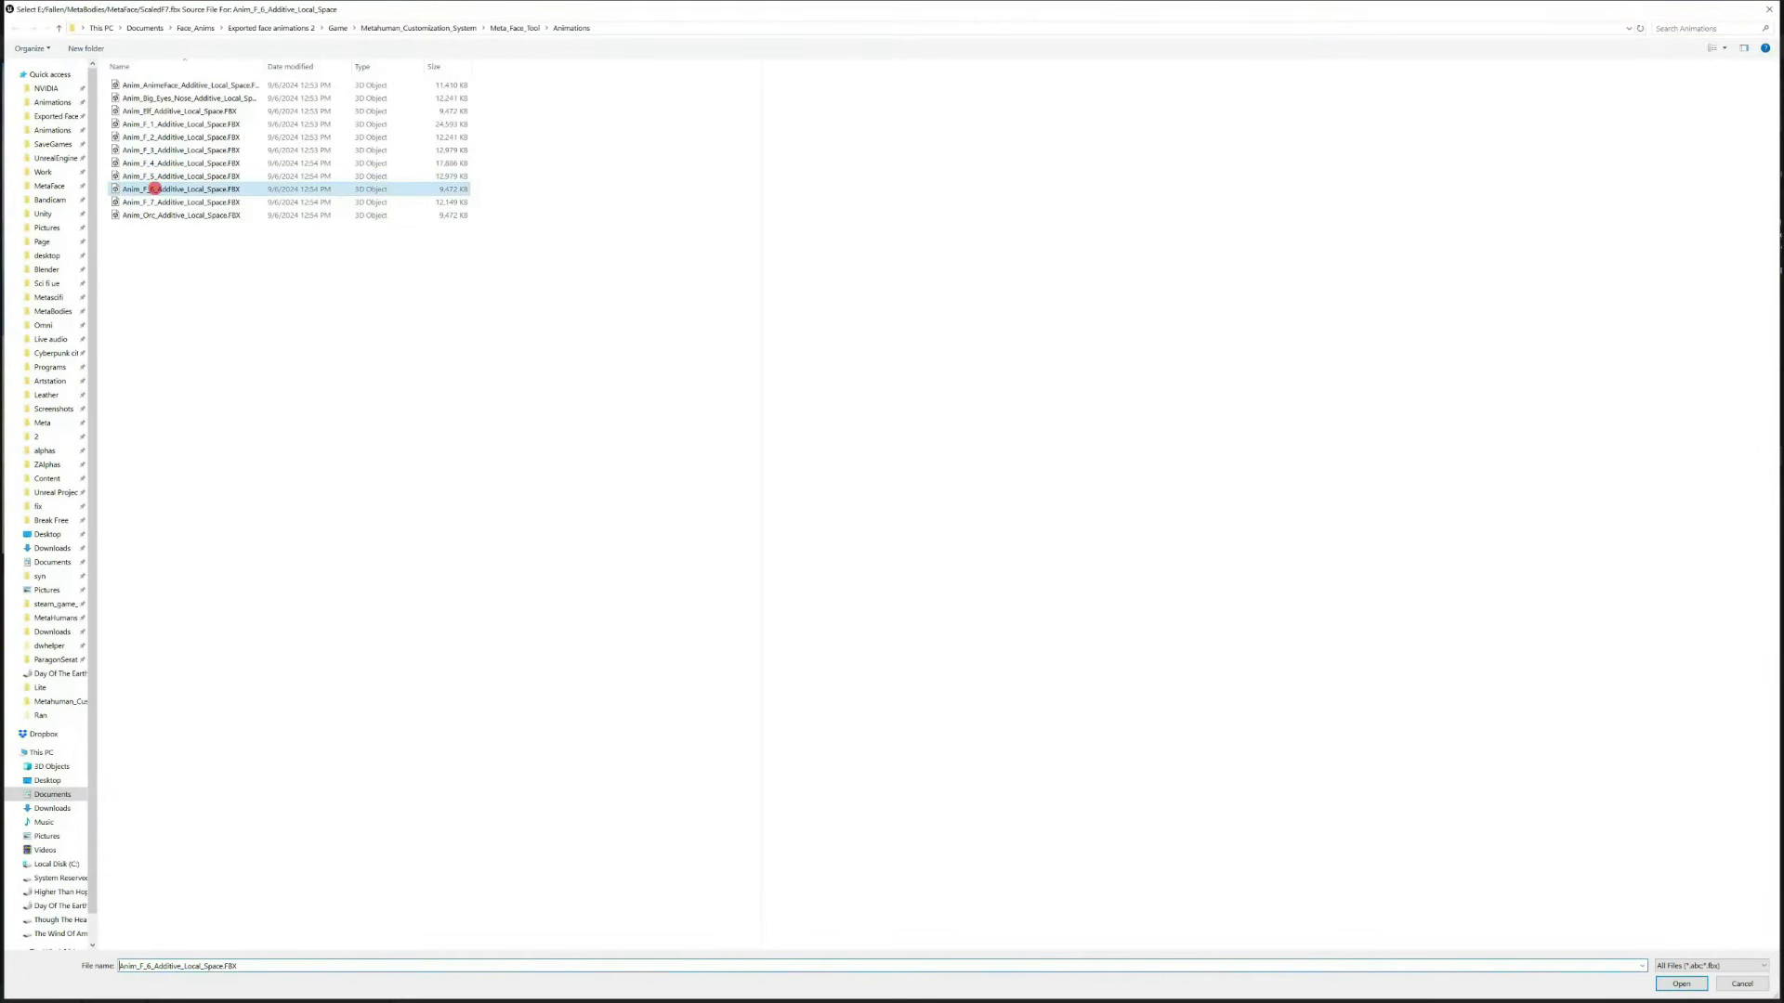
{"action": "double_click", "coordinate": [154, 189]}
{"action": "left_click", "coordinate": [145, 202]}
{"action": "double_click", "coordinate": [157, 202]}
{"action": "left_click", "coordinate": [157, 215]}
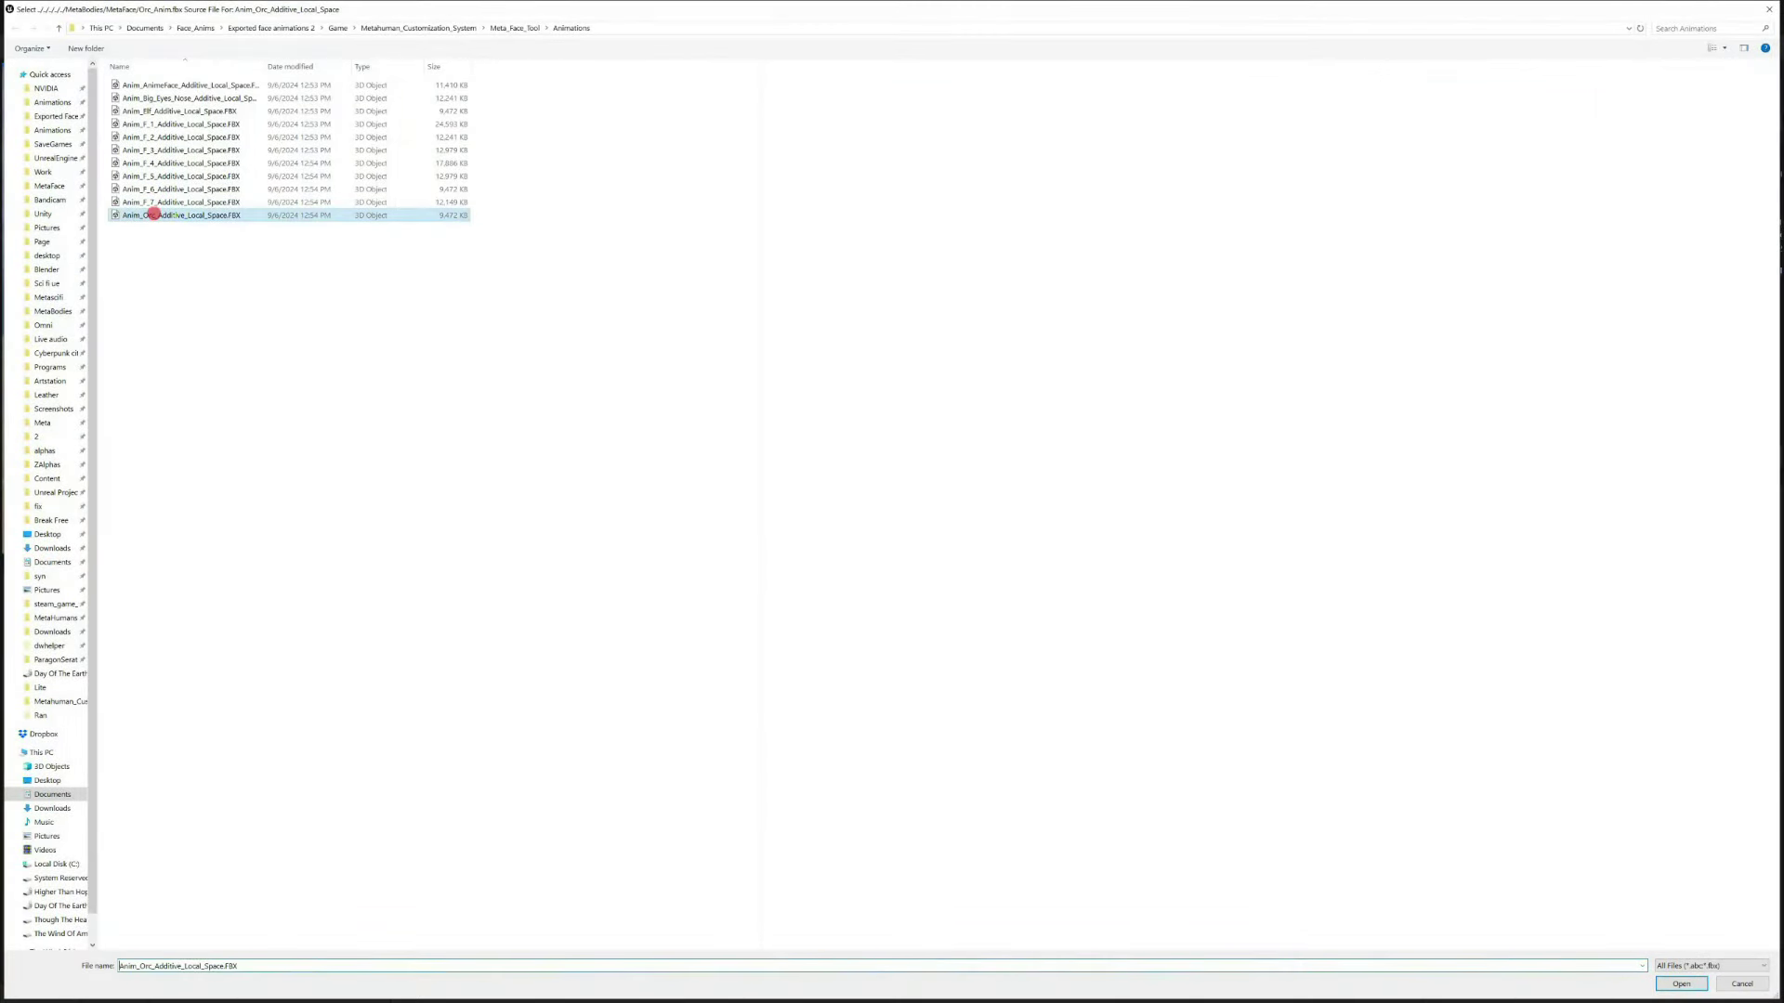
{"action": "double_click", "coordinate": [158, 215]}
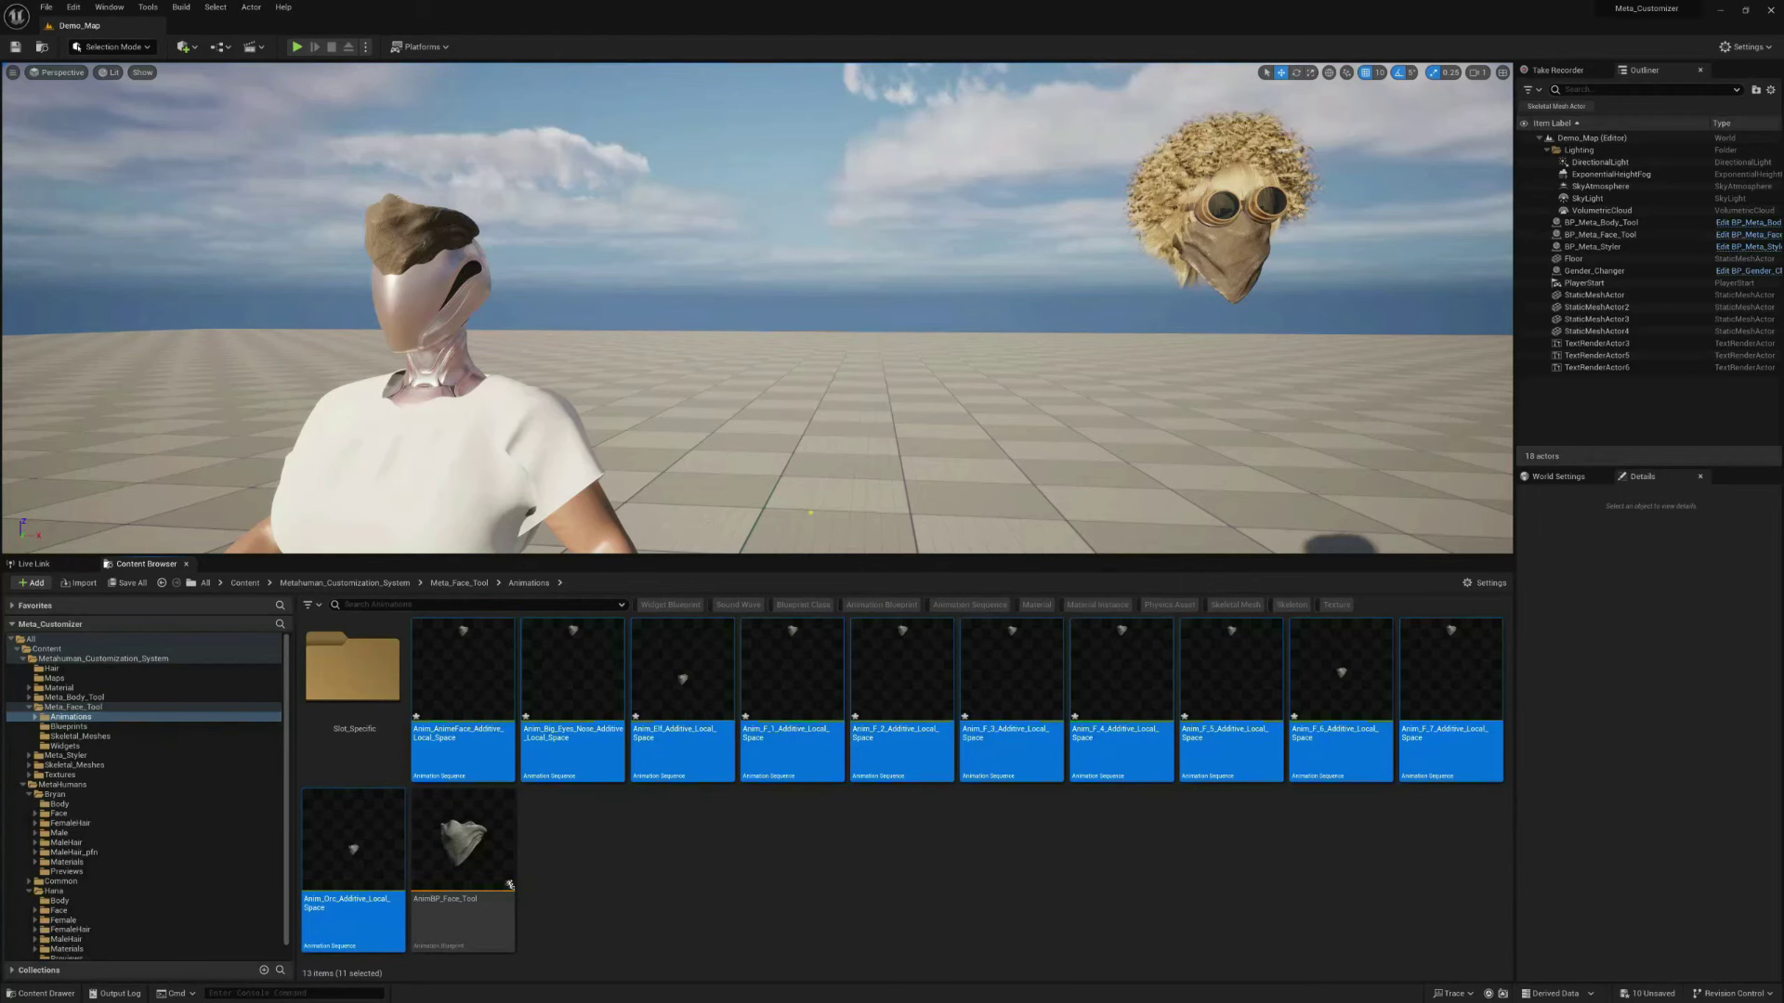
Save all the reimported Additive_Local_Space face animations in the Meta_Face_Tool Animations folder
{"action": "key", "text": "alt+F9"}
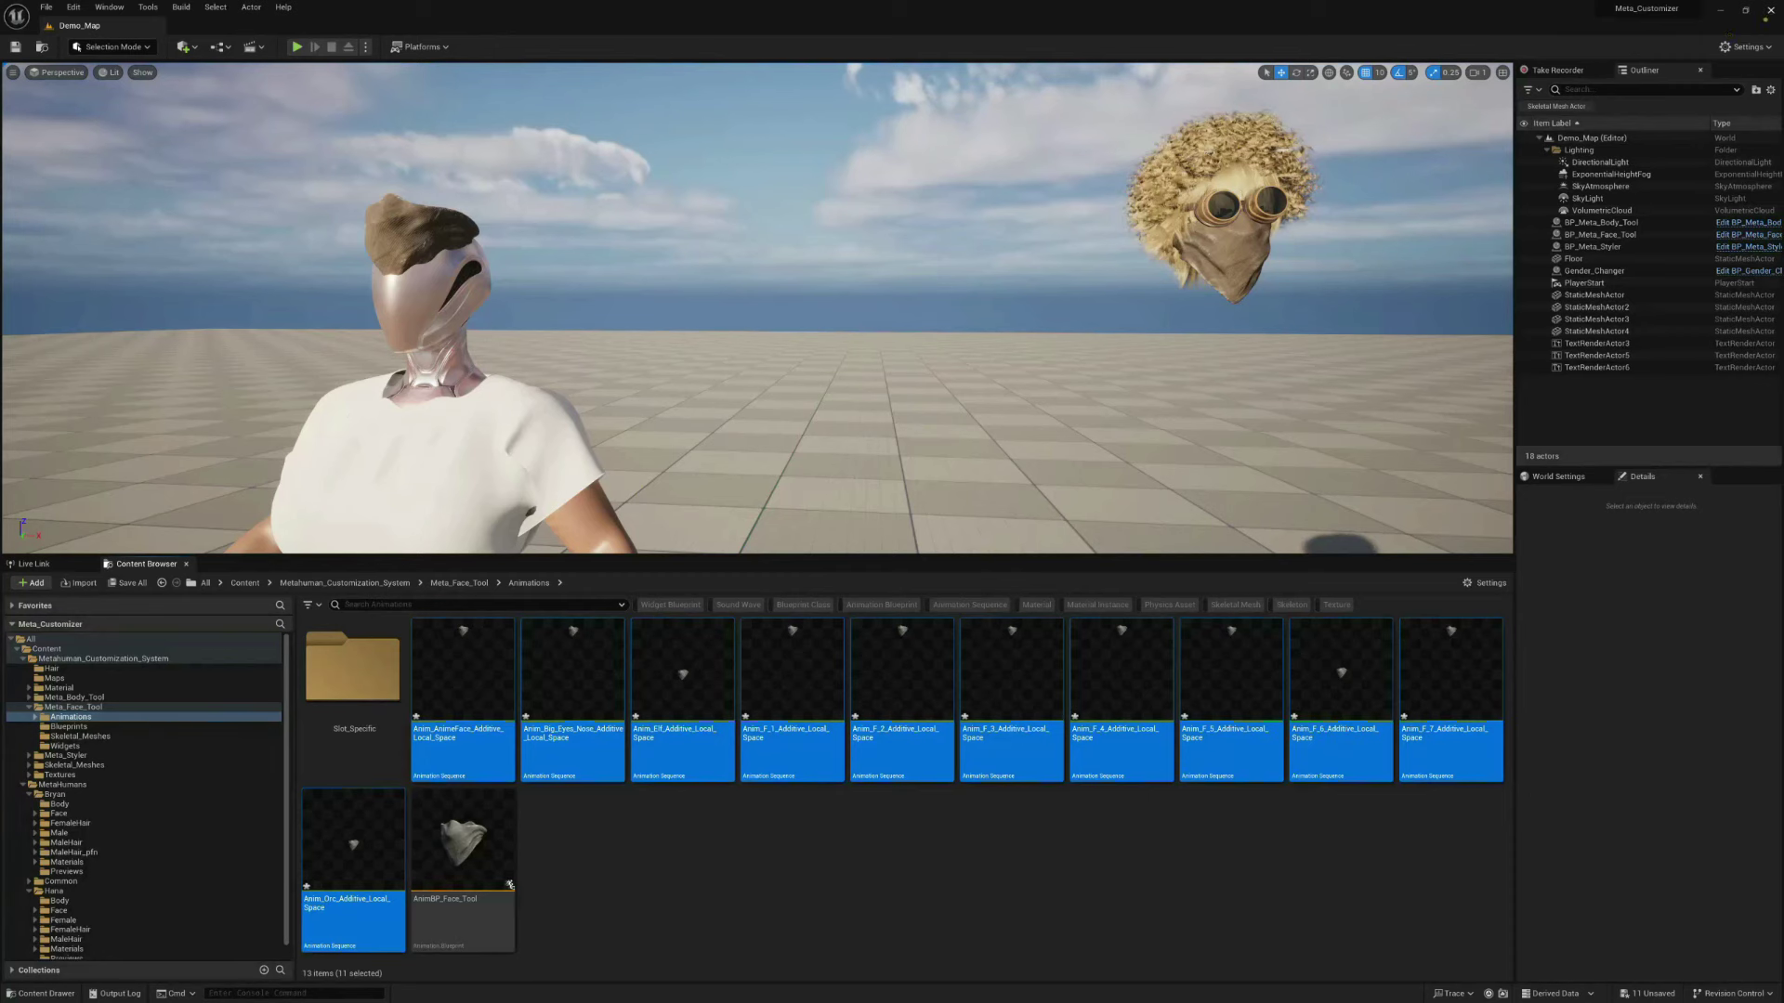
{"action": "key", "text": "ctrl+s"}
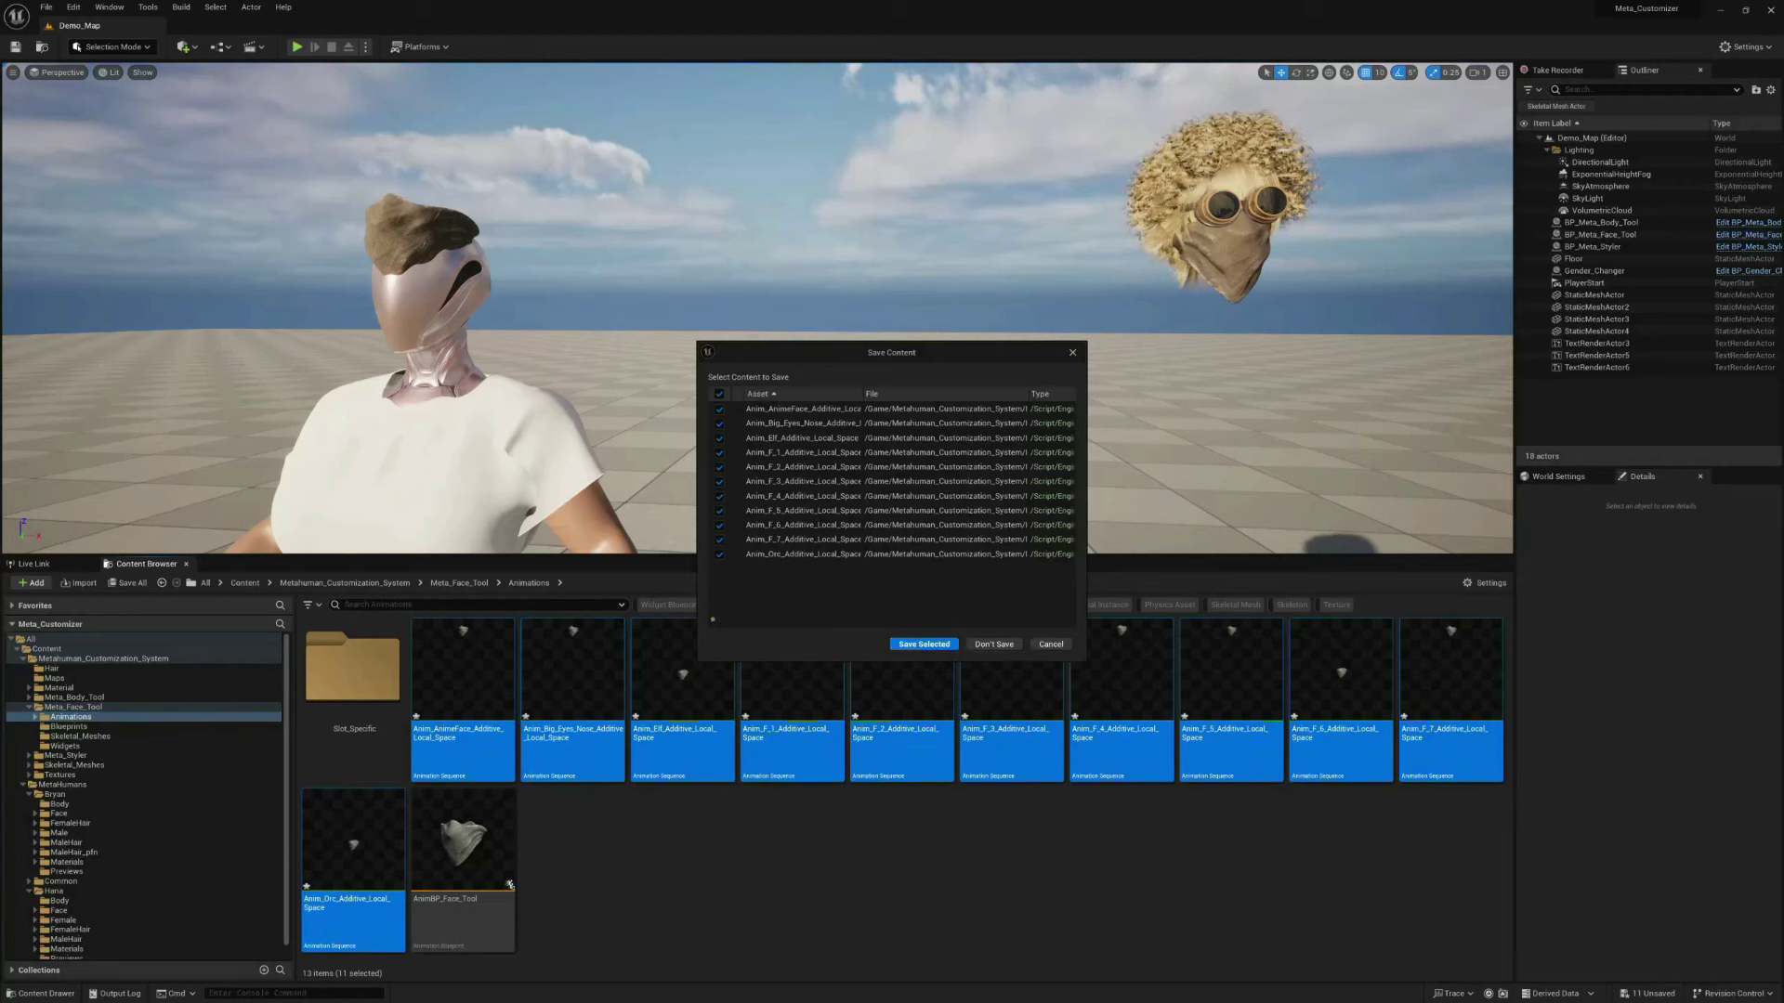
{"action": "left_click", "coordinate": [913, 645]}
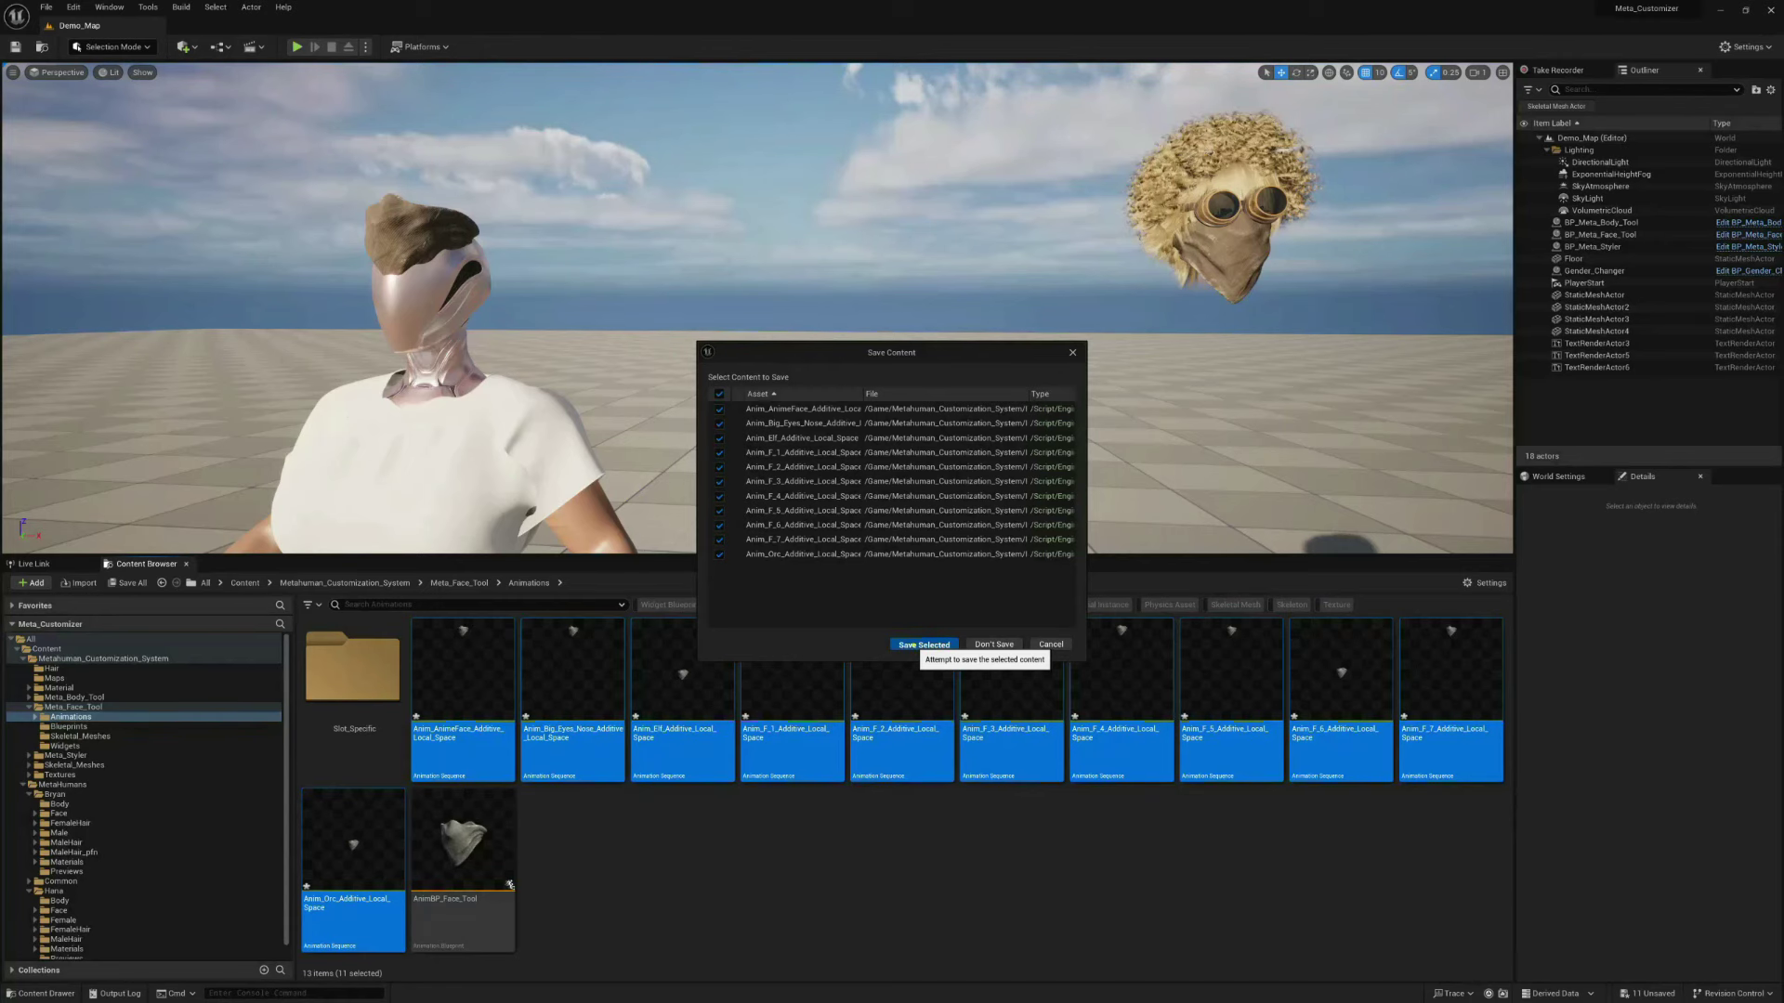
{"action": "left_click", "coordinate": [924, 644]}
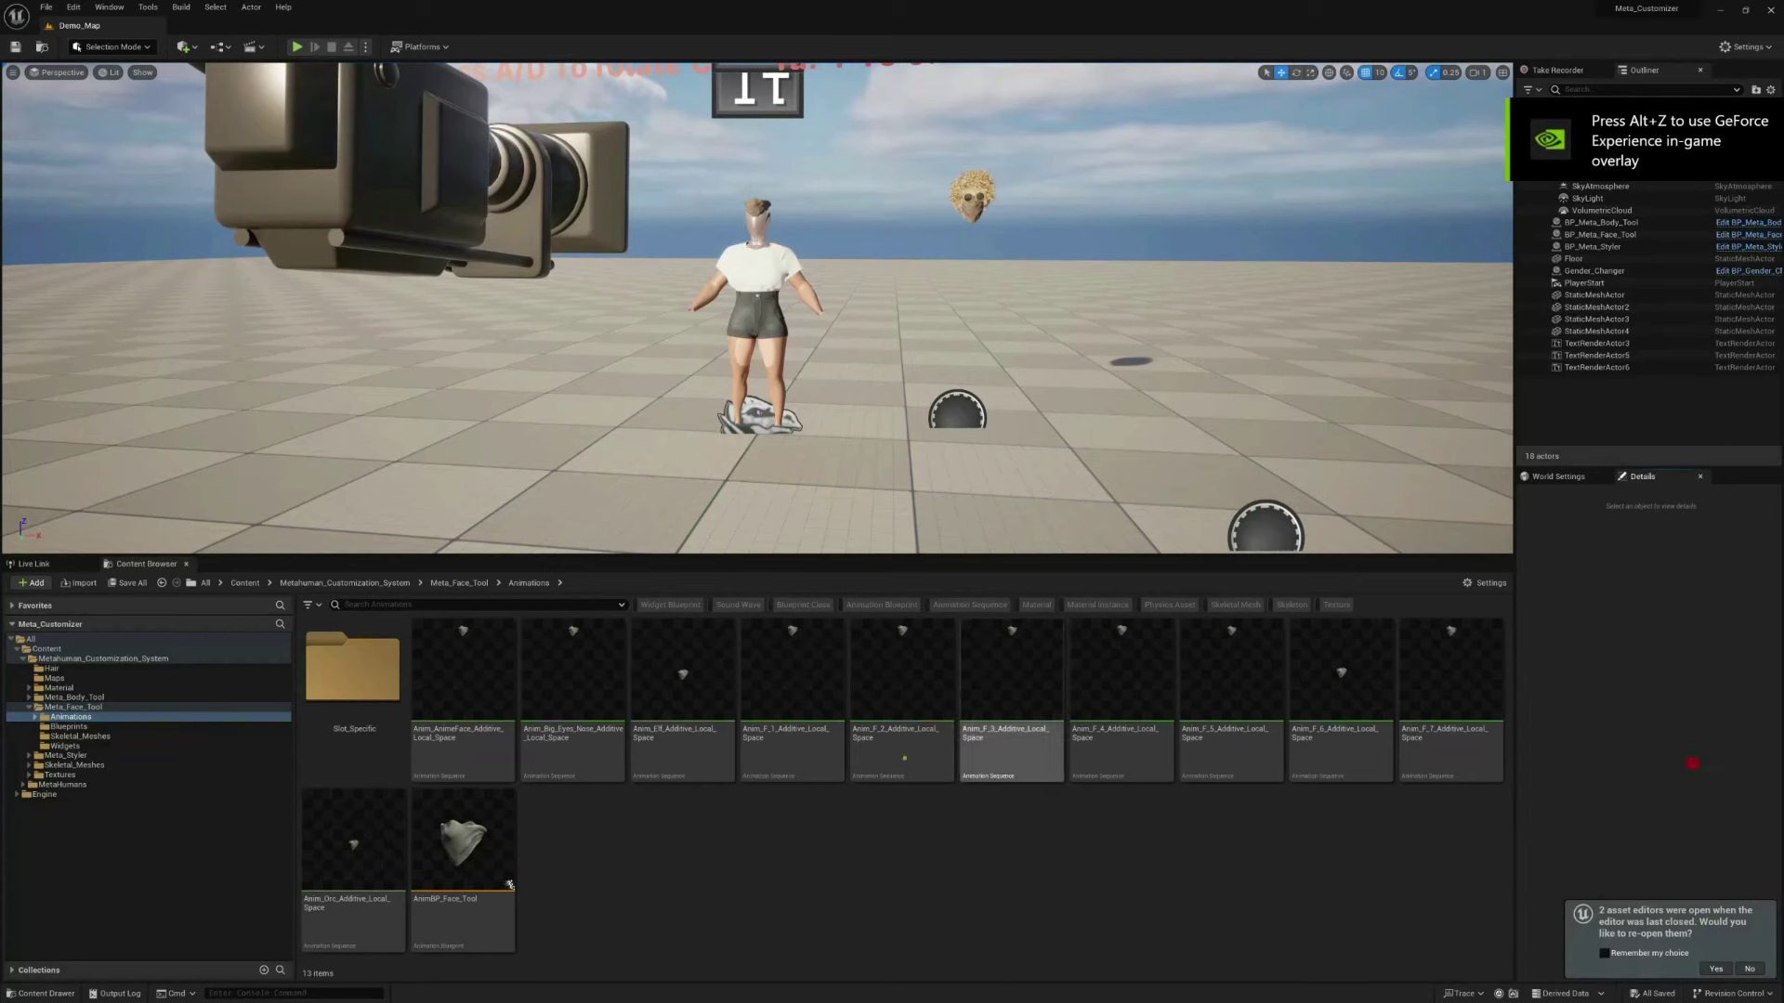
Reopen the previously open Bryan_FaceMesh and Hana_FaceMesh editors, check Hana_FaceMesh, and minimize the editor window
{"action": "mouse_move", "coordinate": [475, 693]}
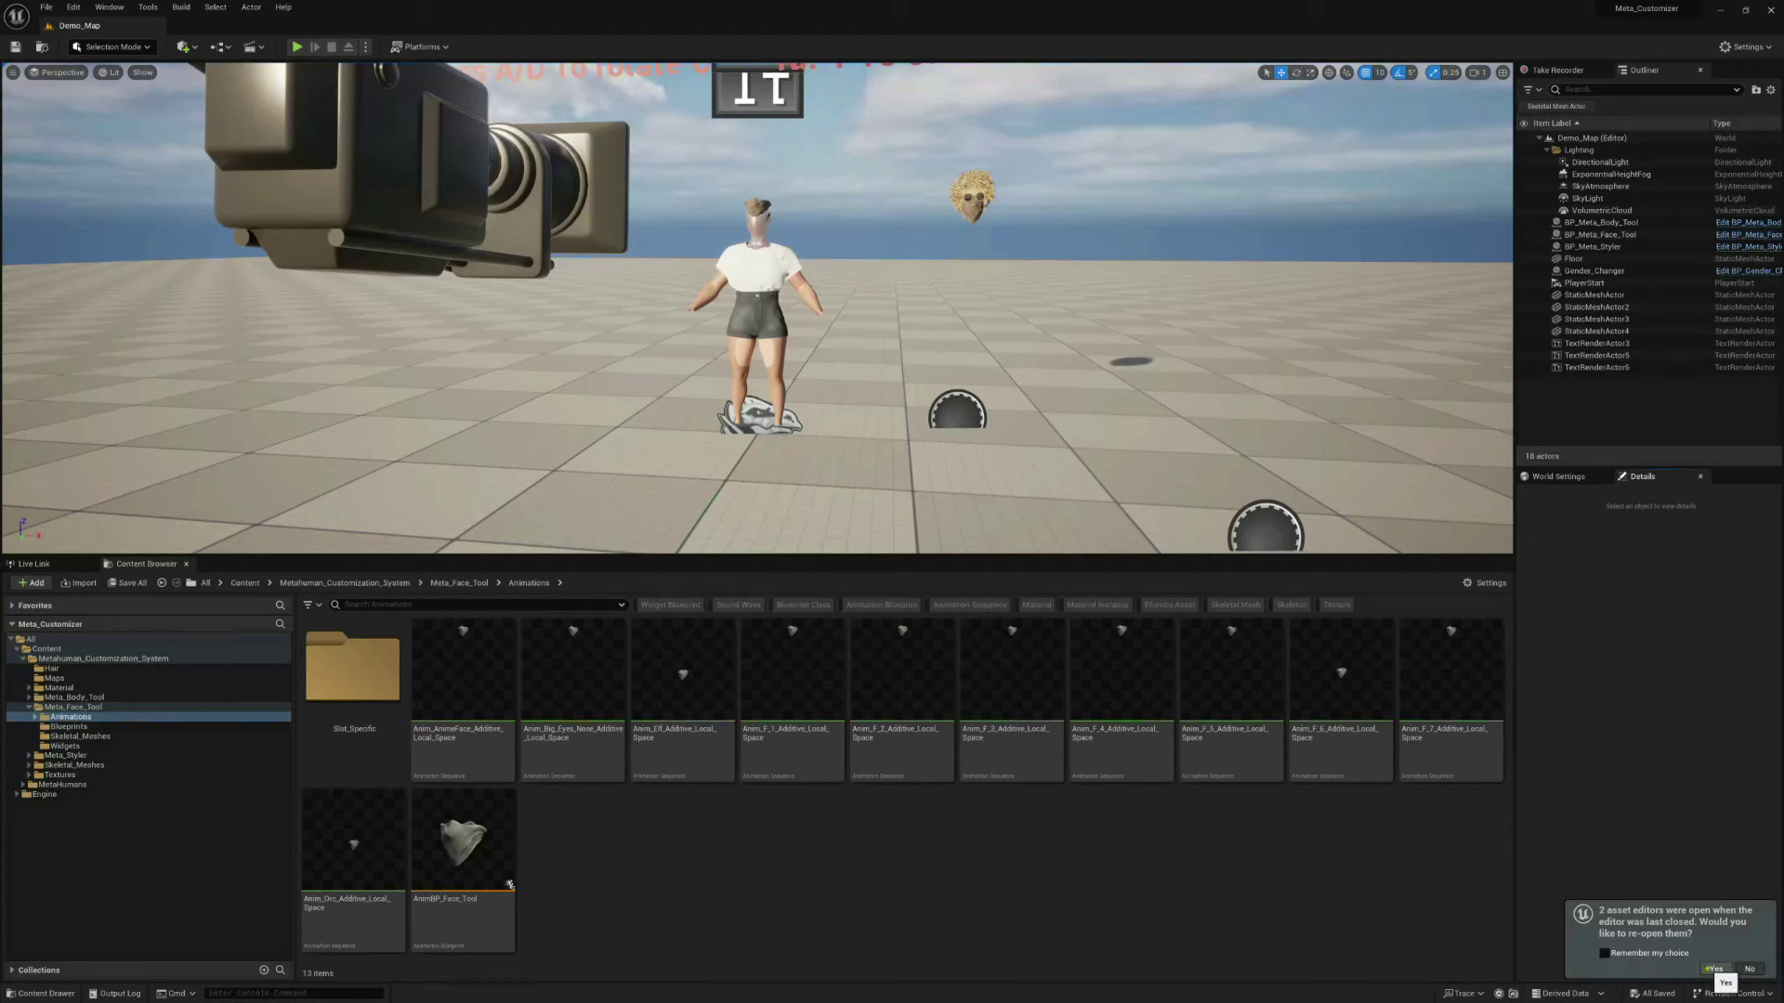
{"action": "left_click", "coordinate": [1710, 969]}
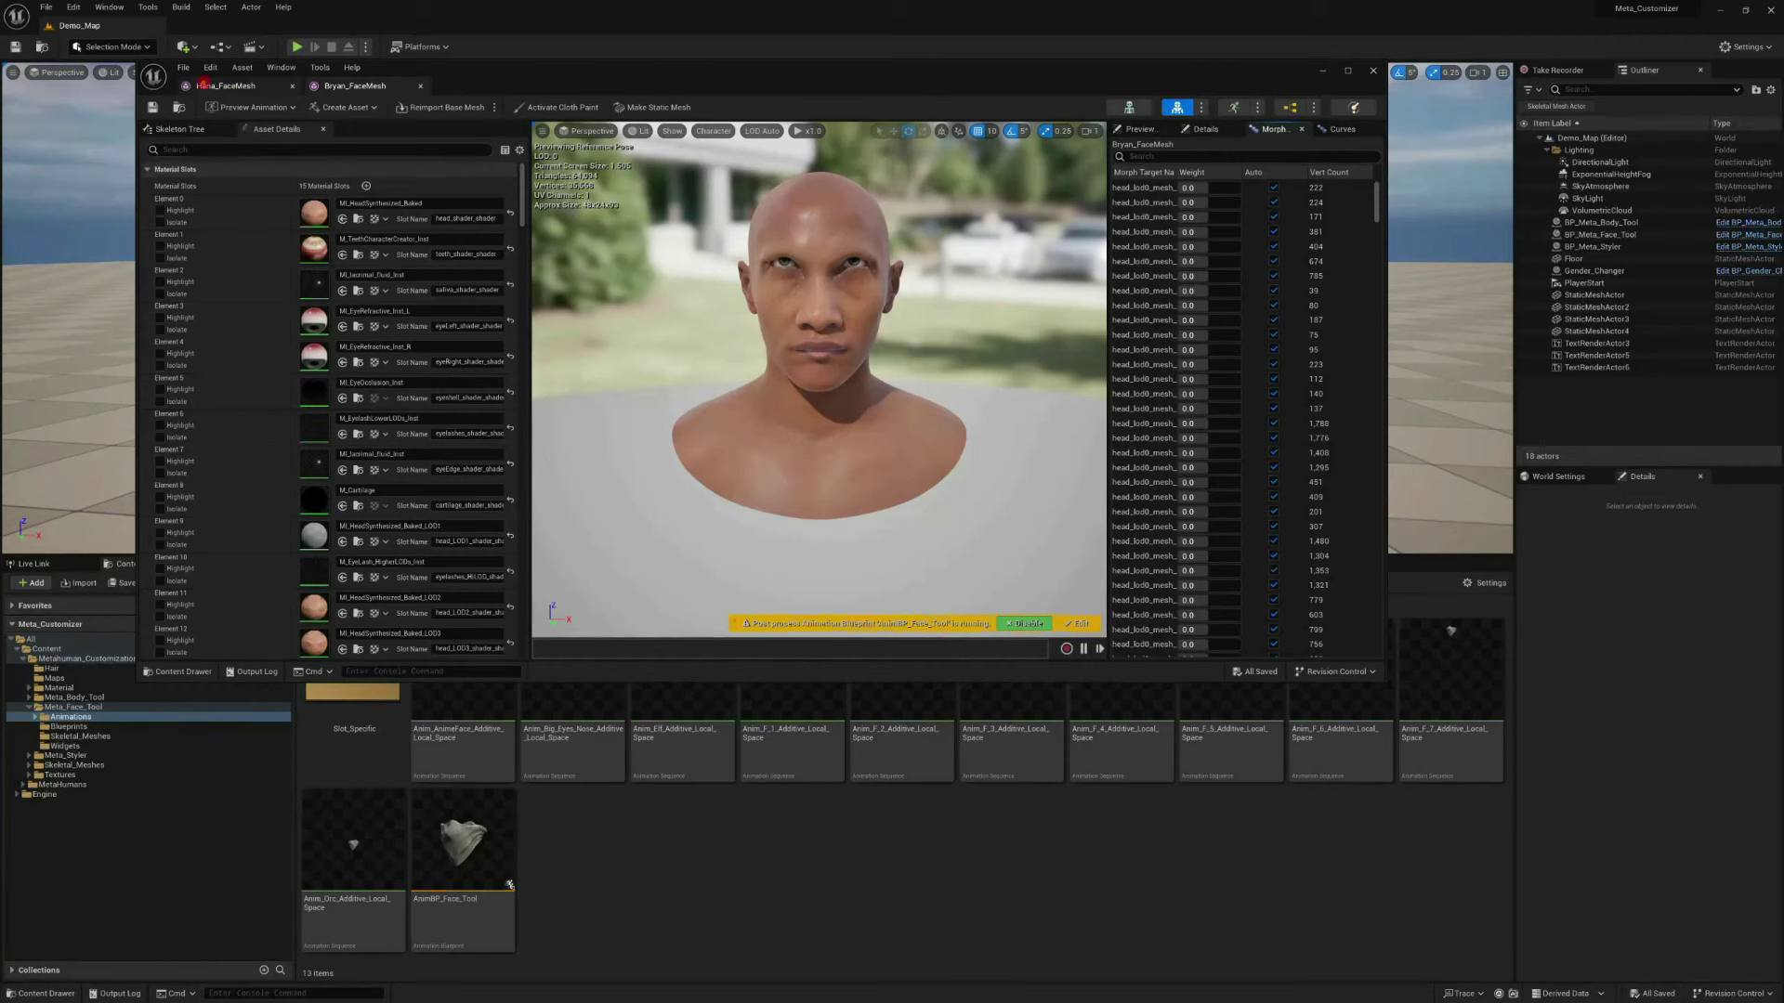
{"action": "left_click", "coordinate": [210, 86]}
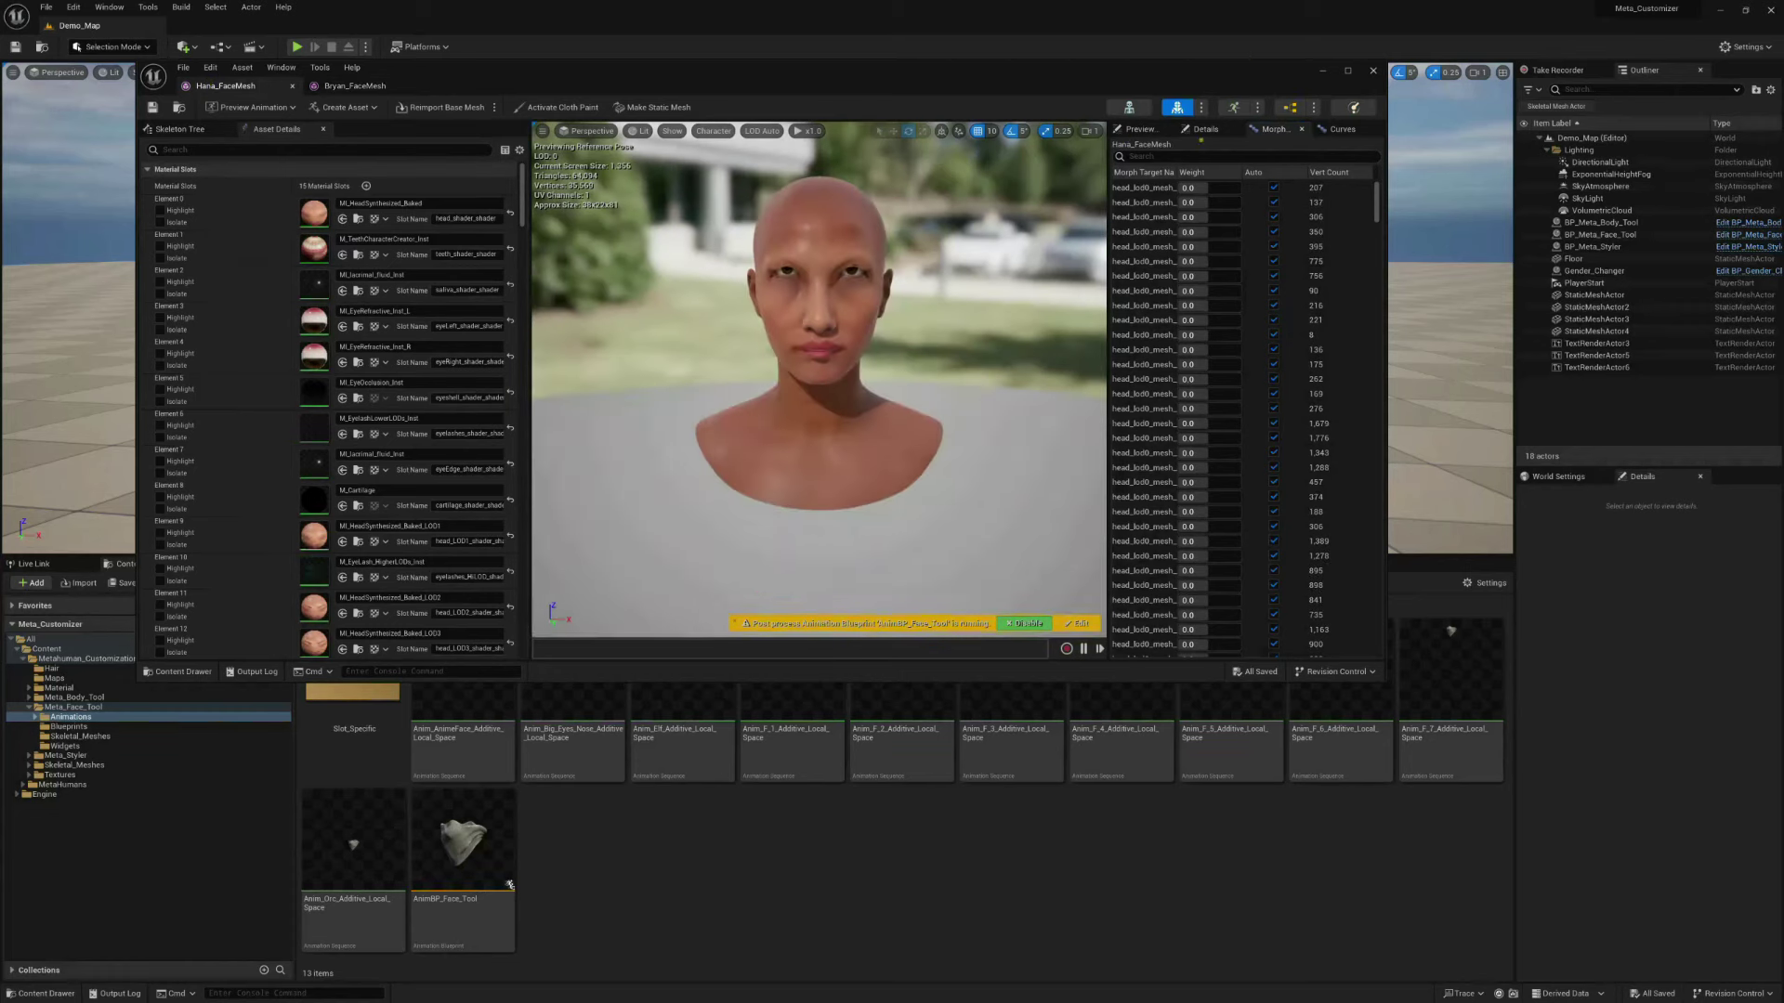
{"action": "left_click", "coordinate": [1329, 70]}
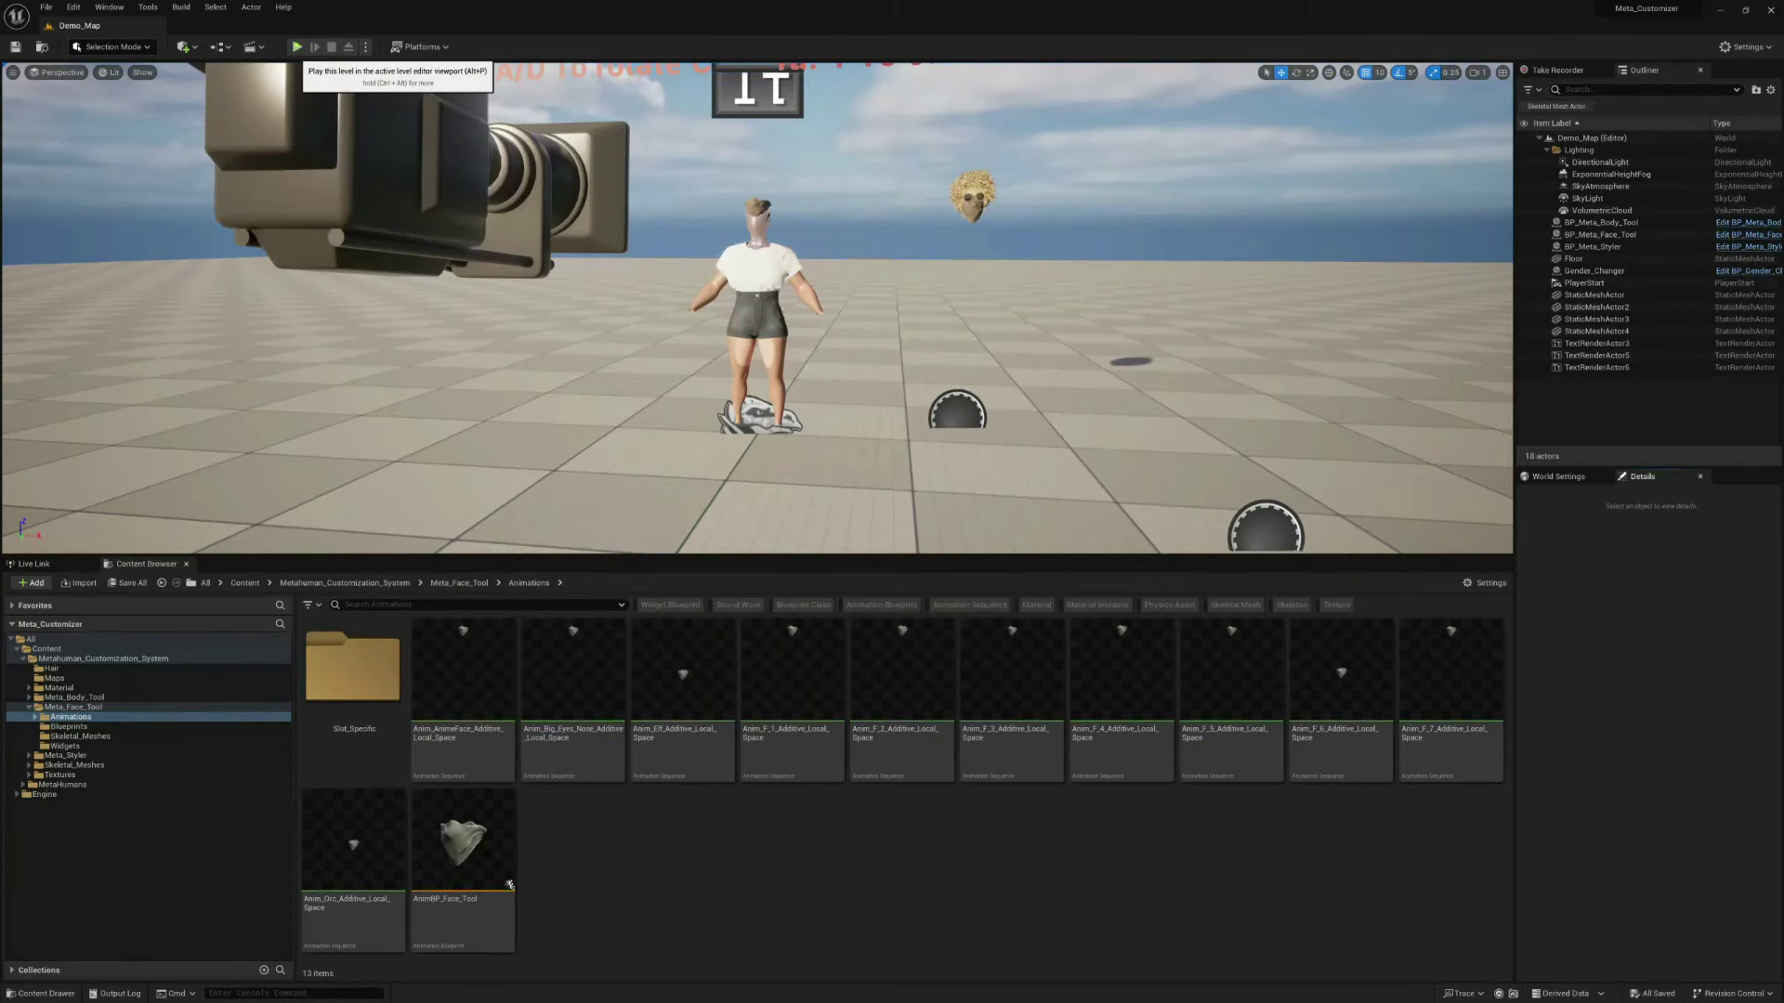
Play Demo_Map in full screen and reduce the male character's Eye Shape to its minimum
{"action": "left_click", "coordinate": [296, 46]}
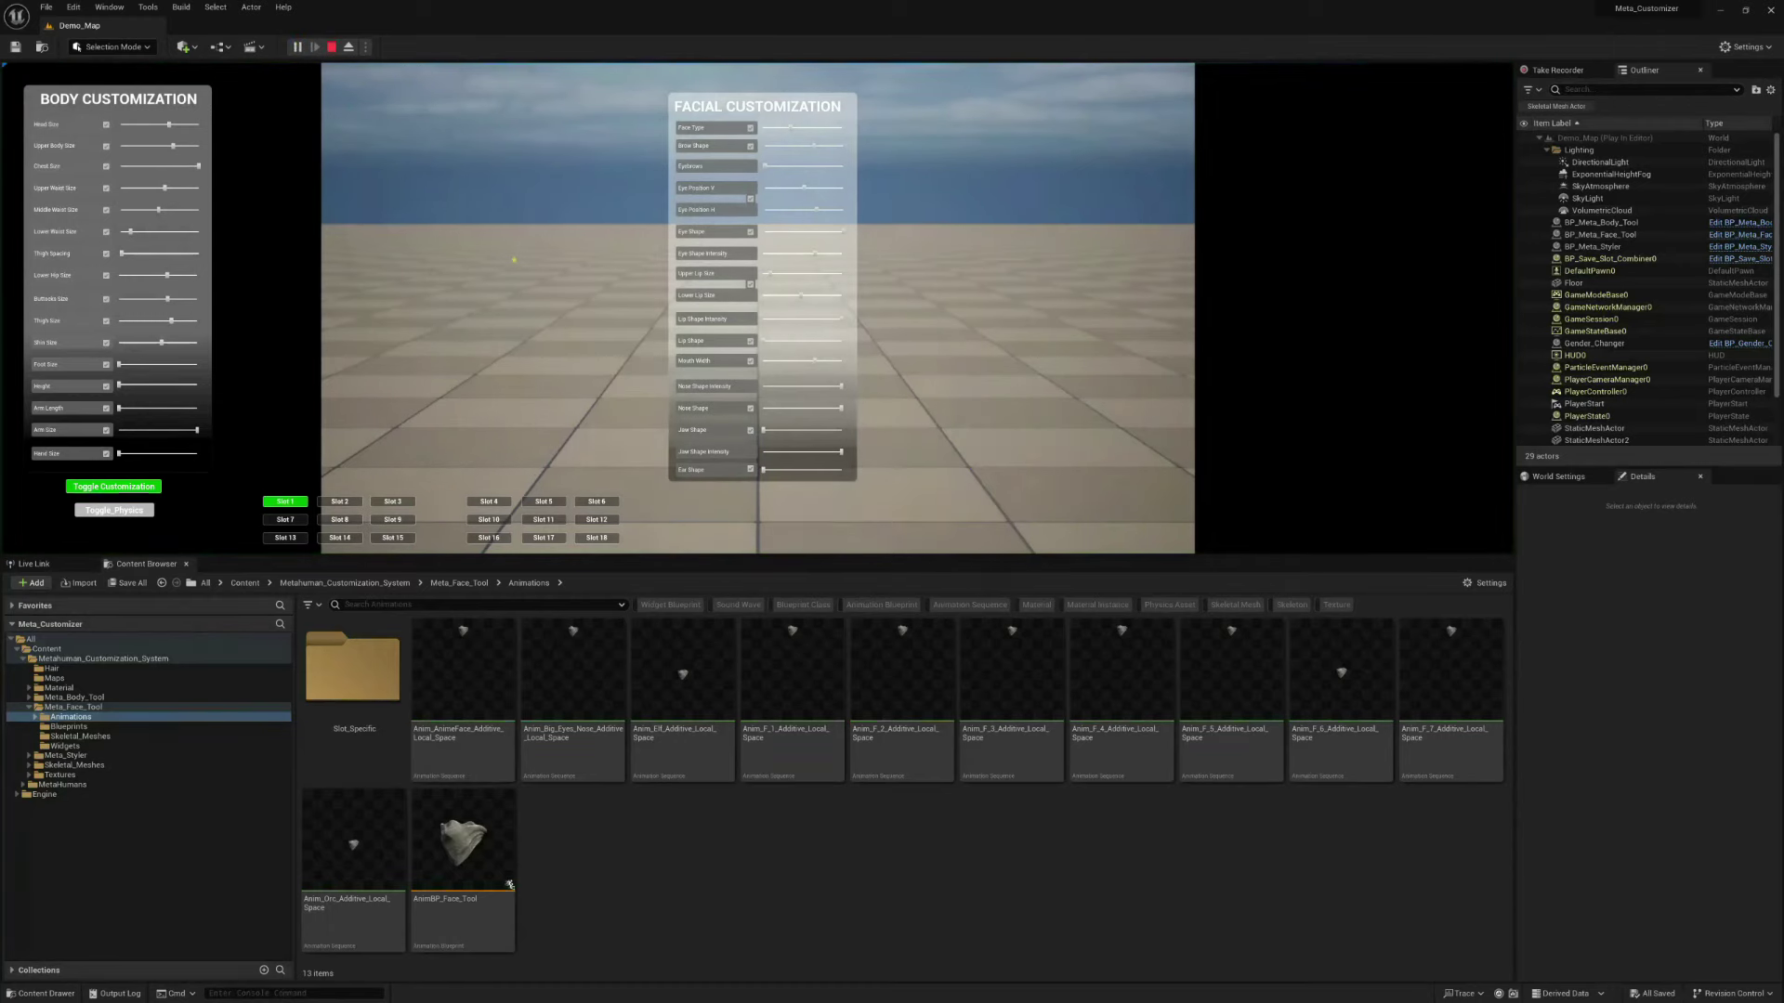
{"action": "key", "text": "F11"}
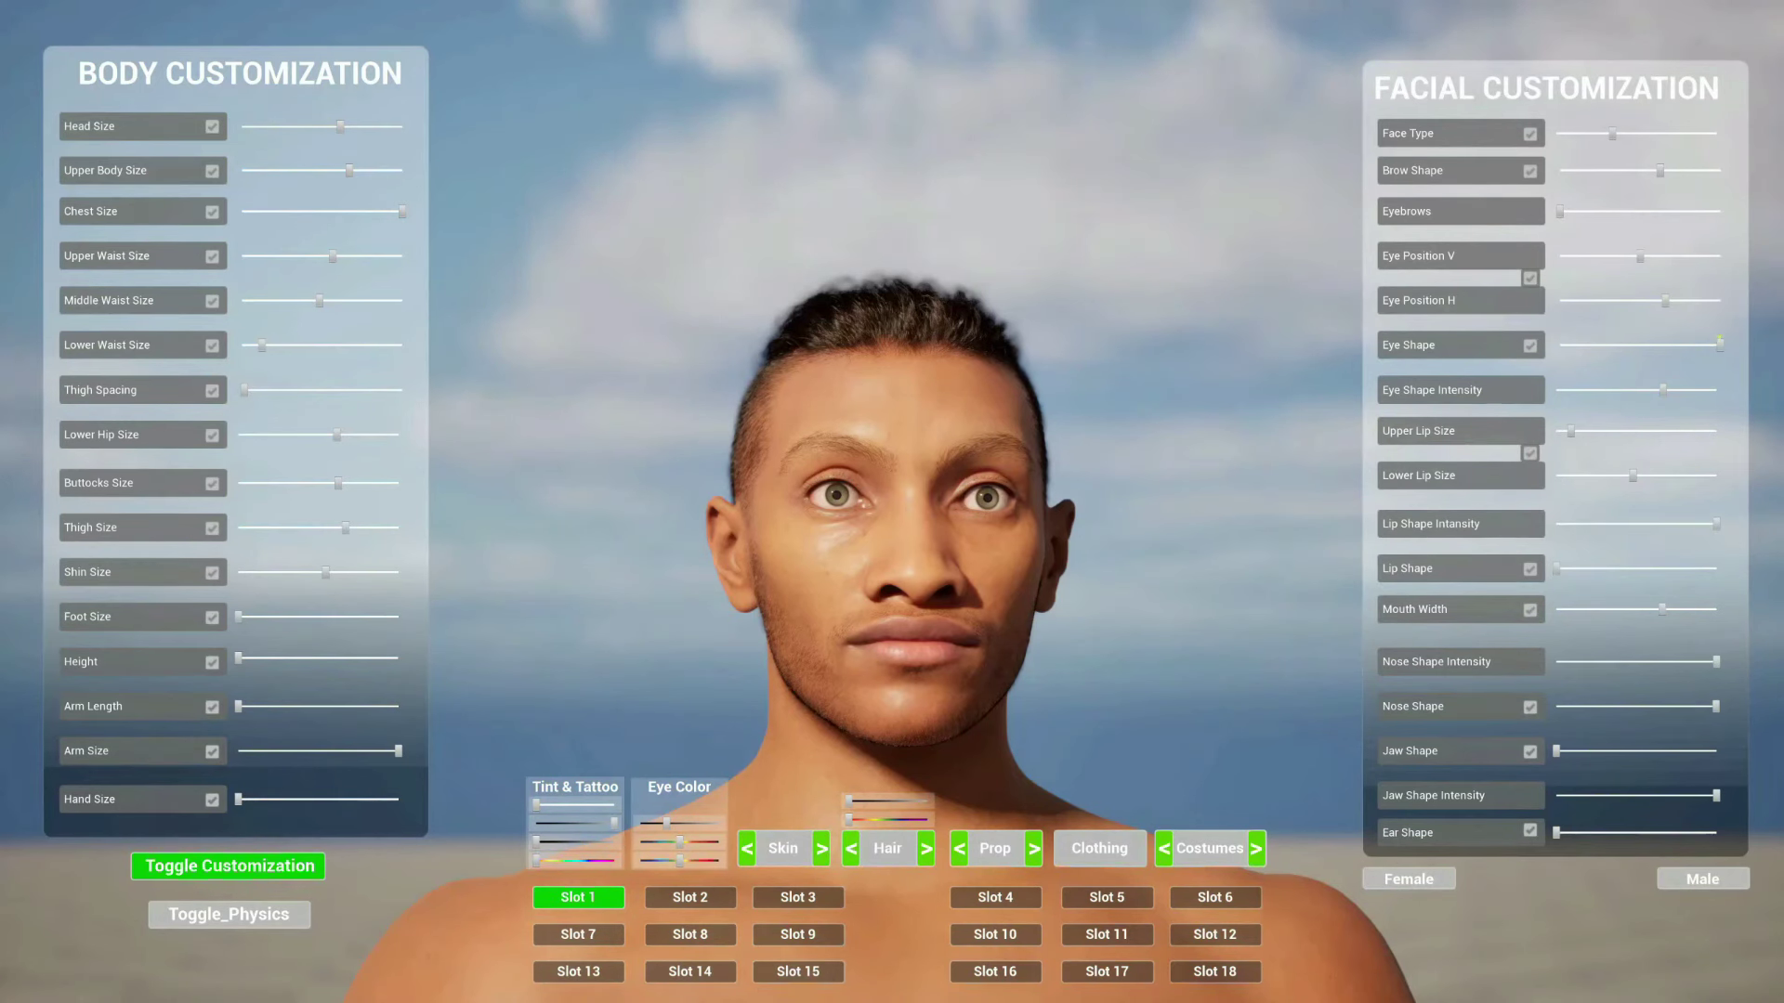
{"action": "left_click_drag", "start_coordinate": [1720, 345], "coordinate": [1493, 376]}
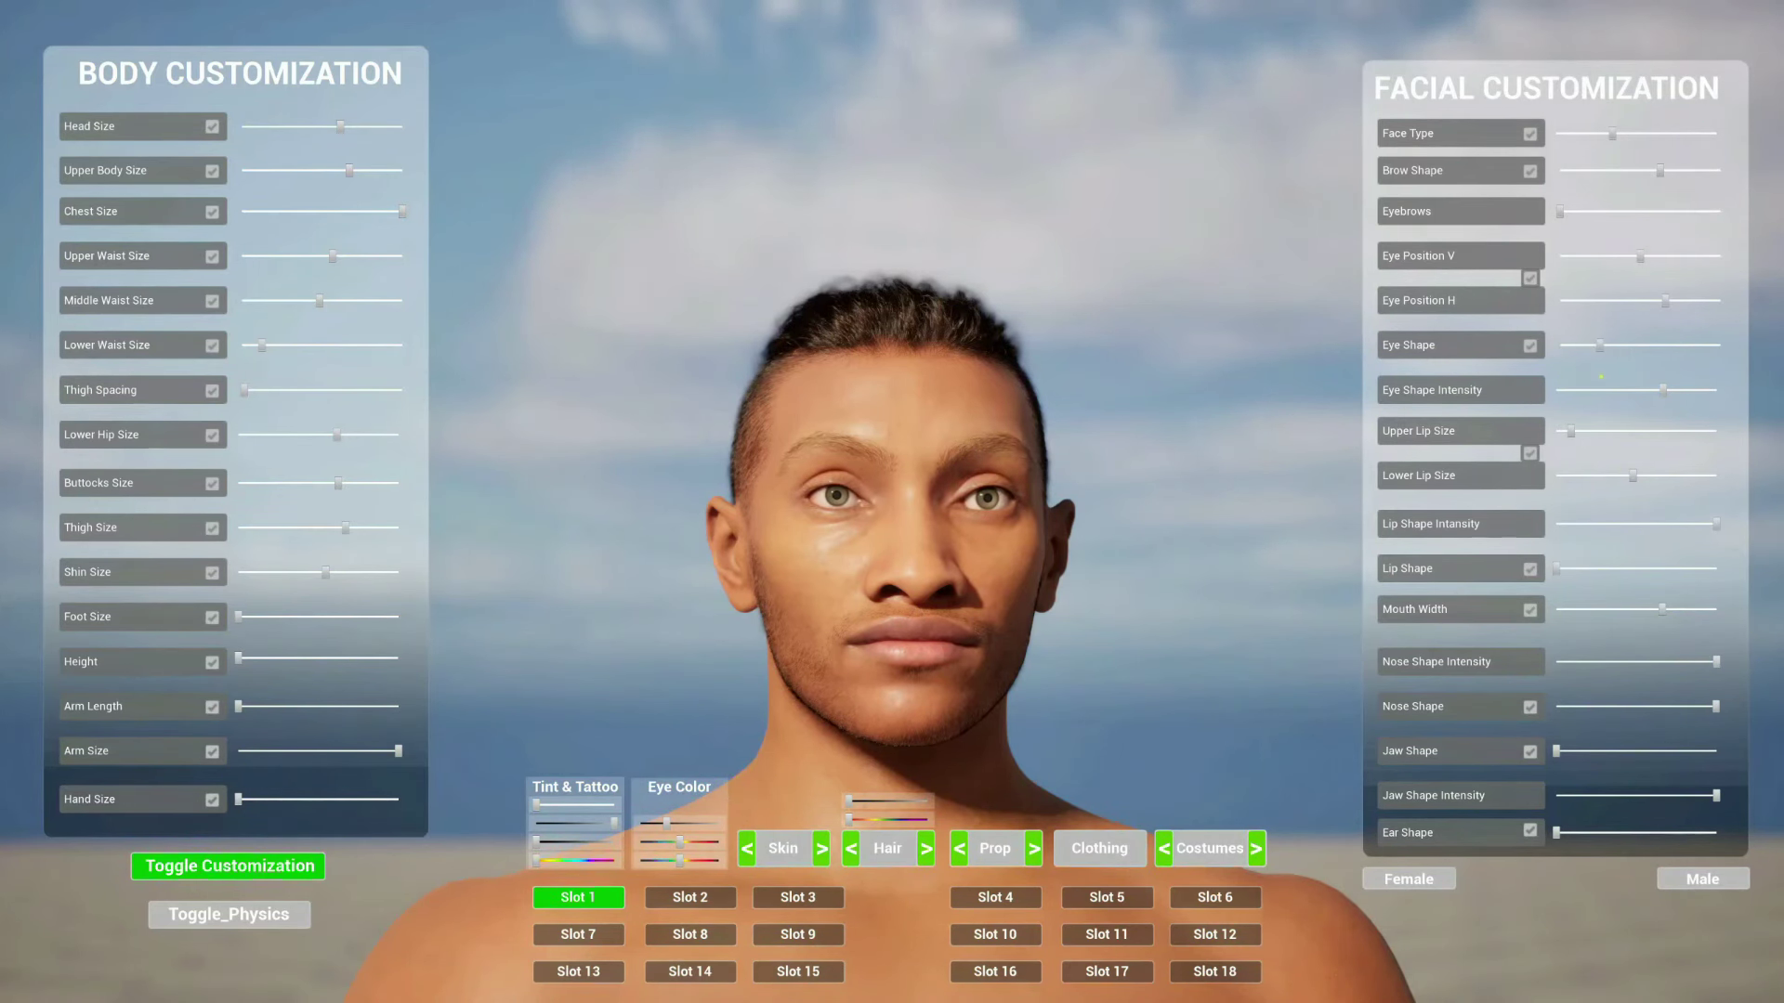
{"action": "left_click", "coordinate": [1530, 346]}
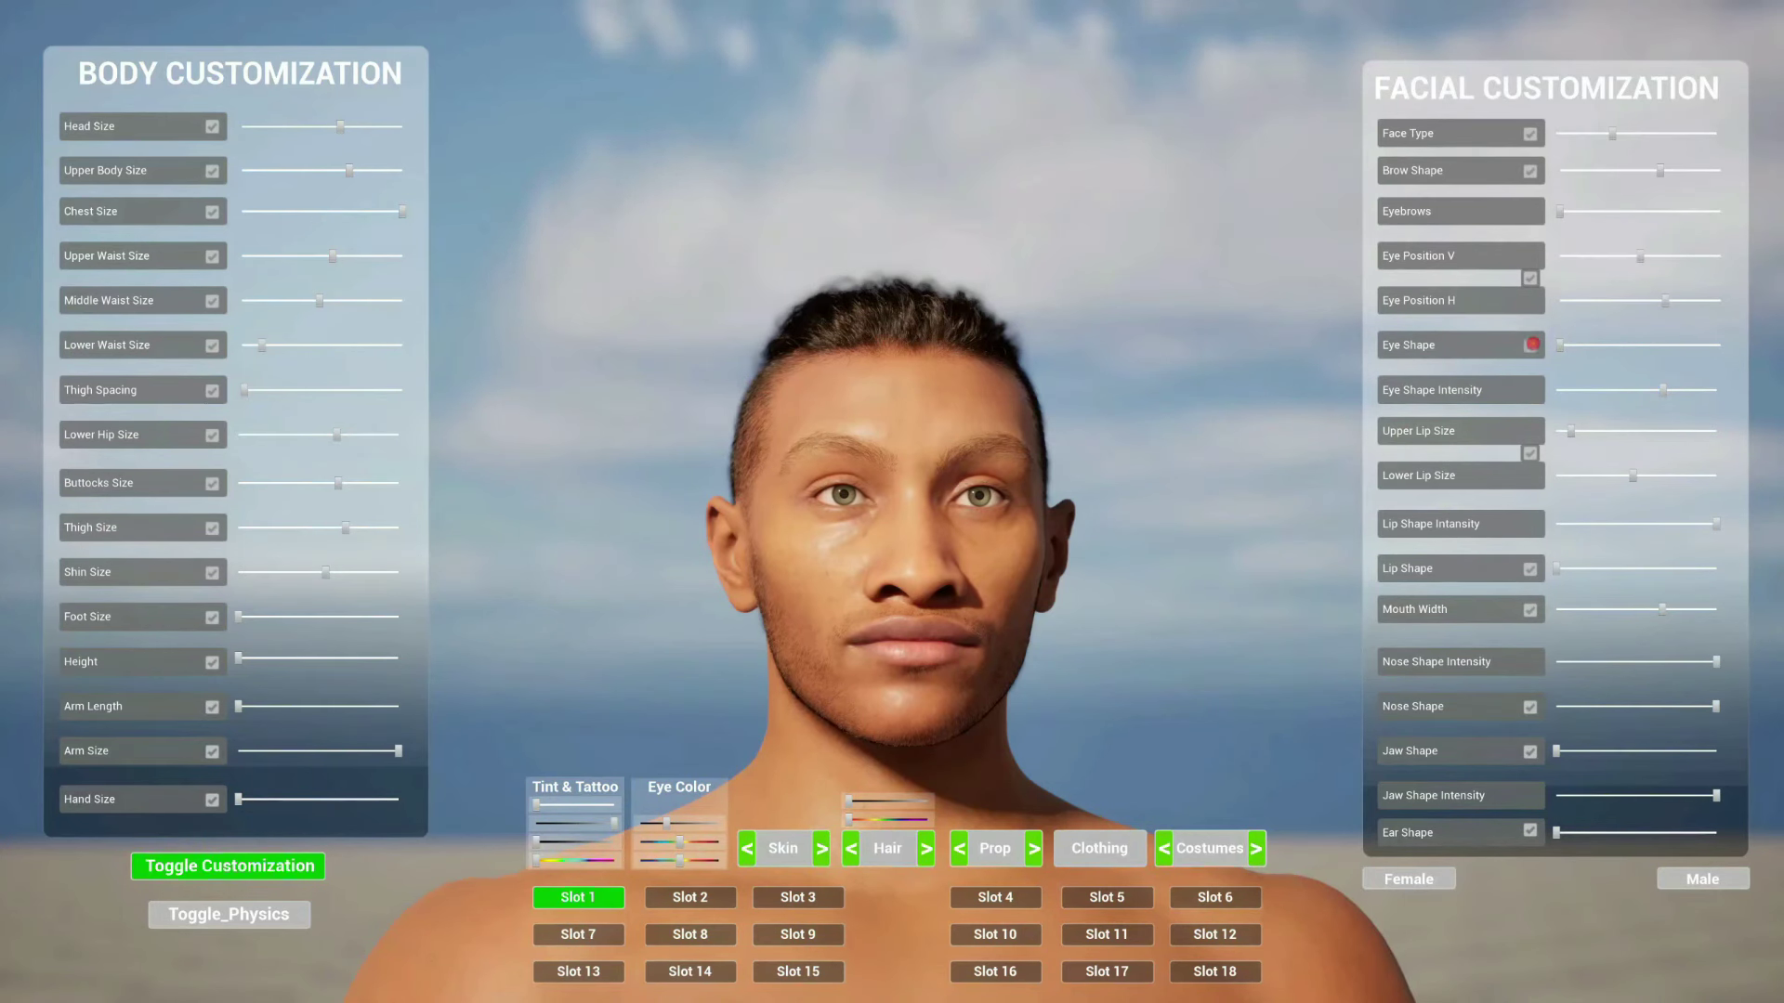
{"action": "left_click", "coordinate": [1530, 346]}
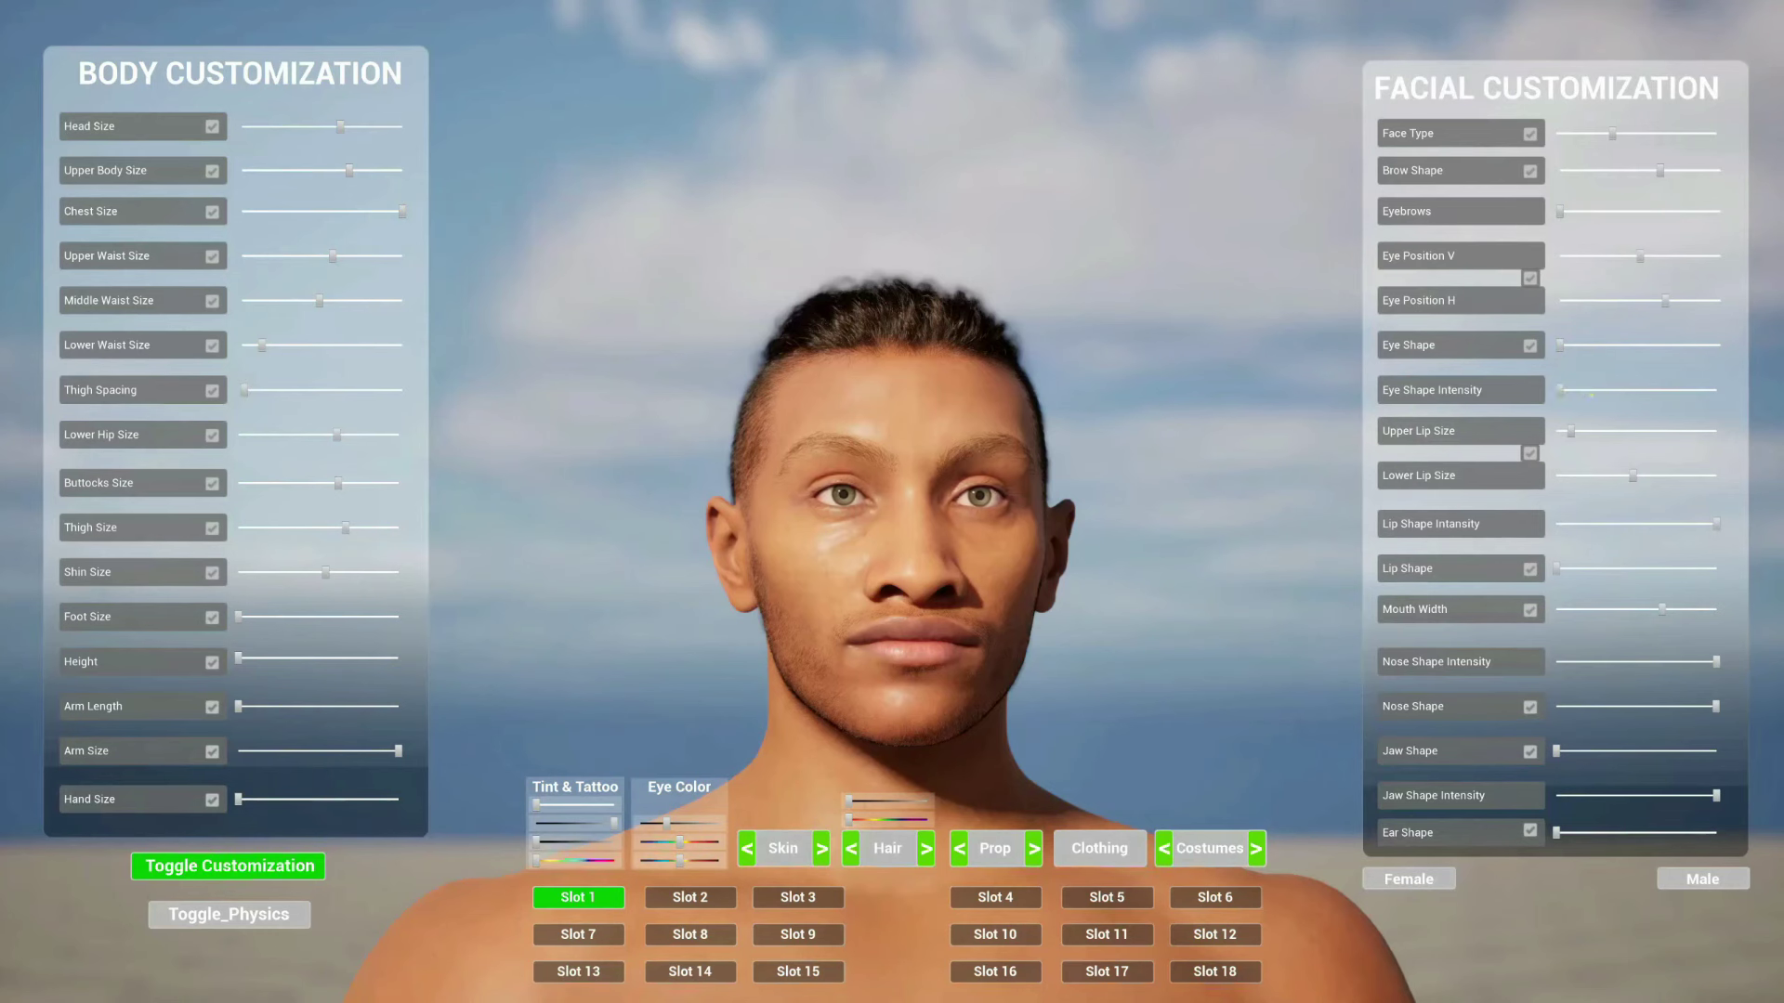
Test the male character's eye settings, raising Eye Position V slightly and setting Eye Shape Intensity and Eye Position H to maximum
{"action": "left_click_drag", "start_coordinate": [1696, 400], "coordinate": [1593, 402]}
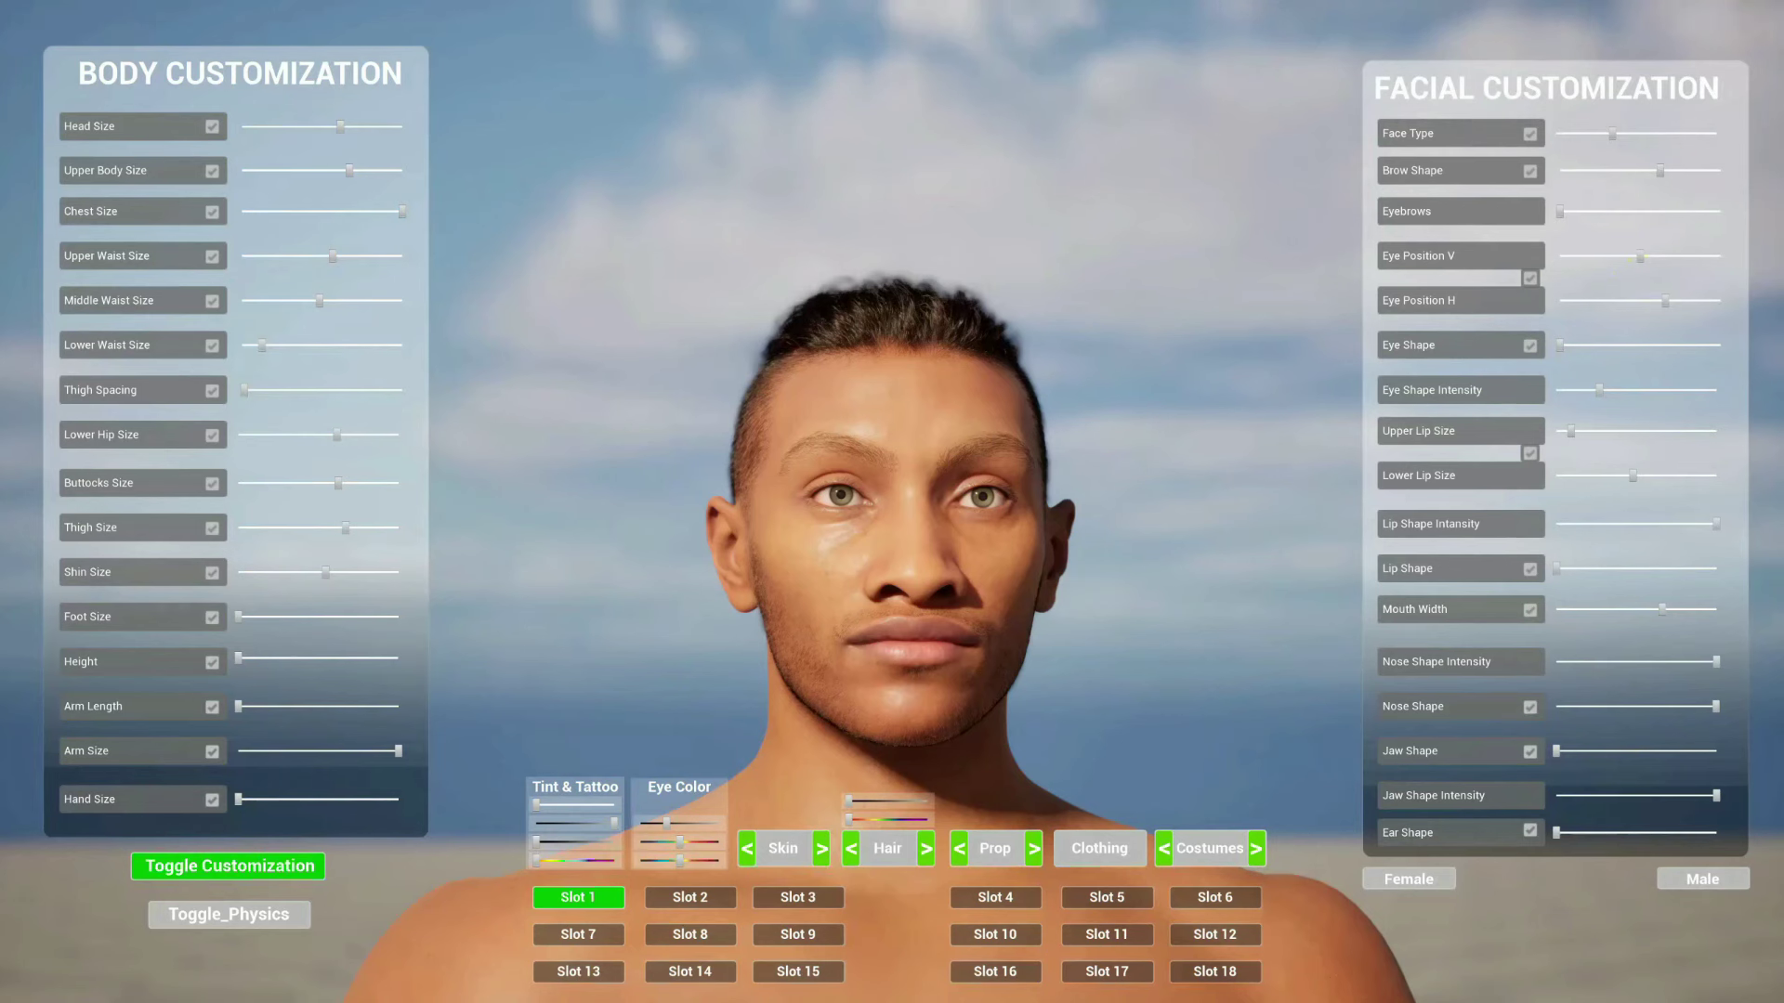
{"action": "left_click_drag", "start_coordinate": [1641, 255], "coordinate": [1672, 300]}
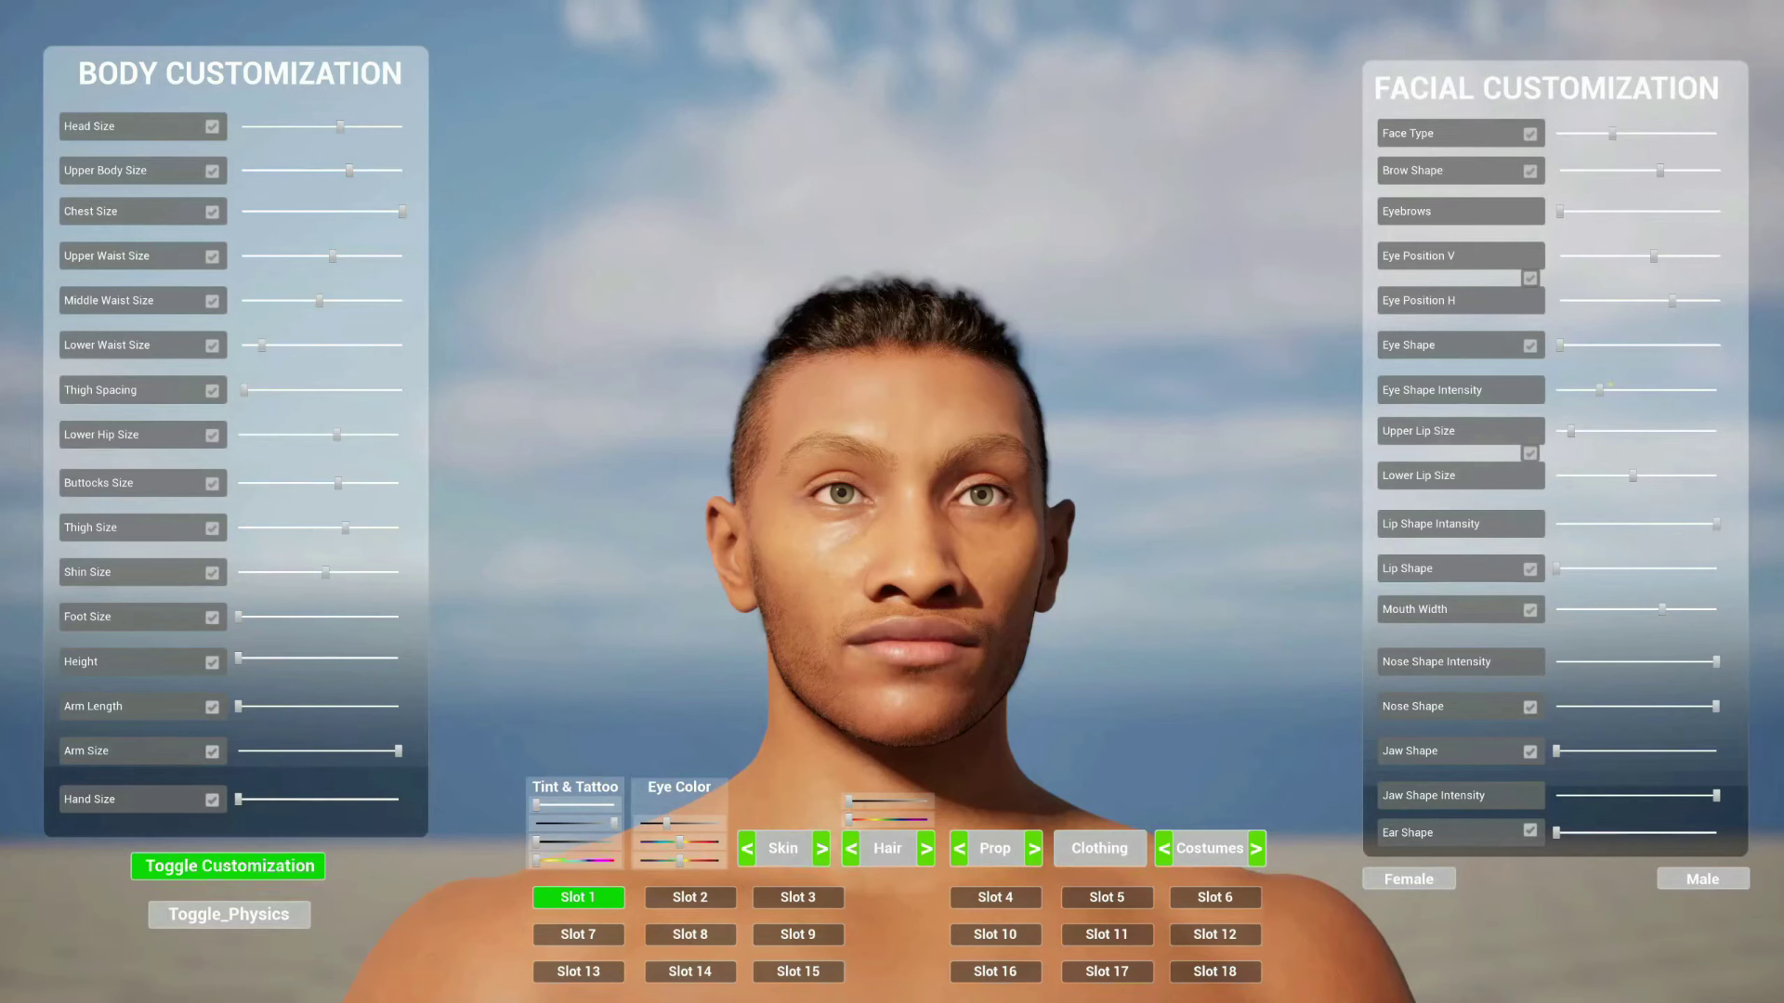
{"action": "left_click_drag", "start_coordinate": [1598, 389], "coordinate": [1698, 390]}
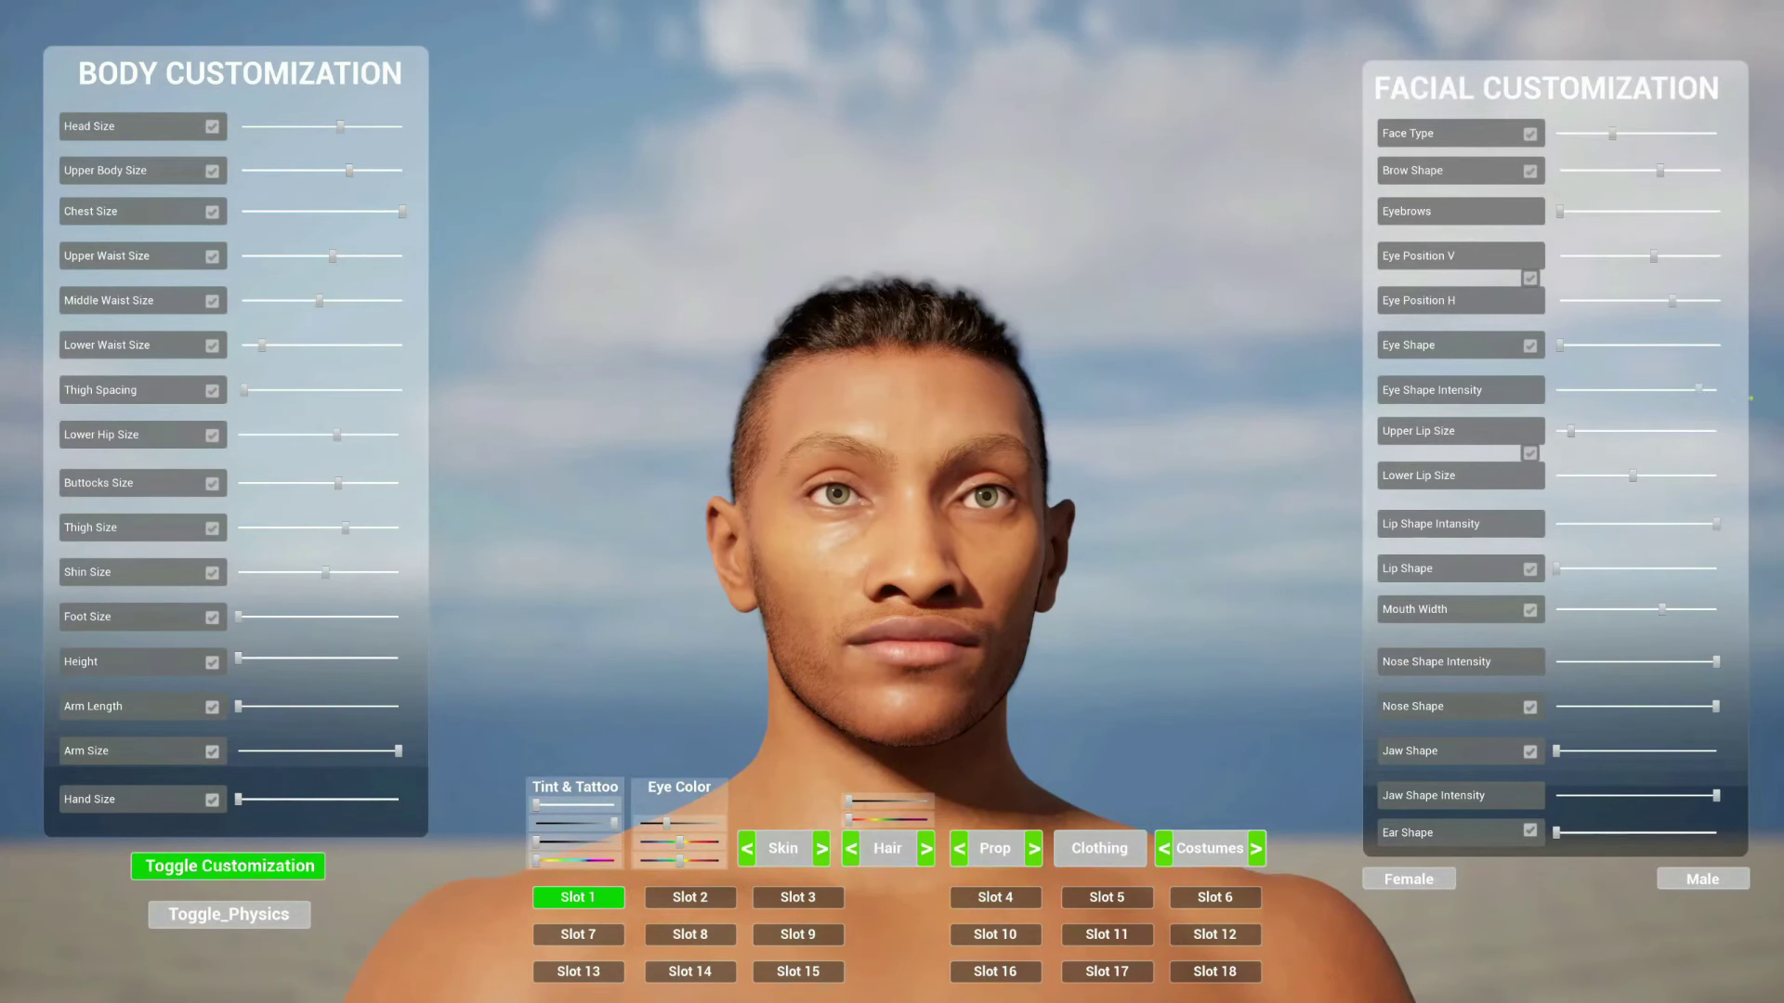
{"action": "left_click_drag", "start_coordinate": [1672, 301], "coordinate": [1716, 301]}
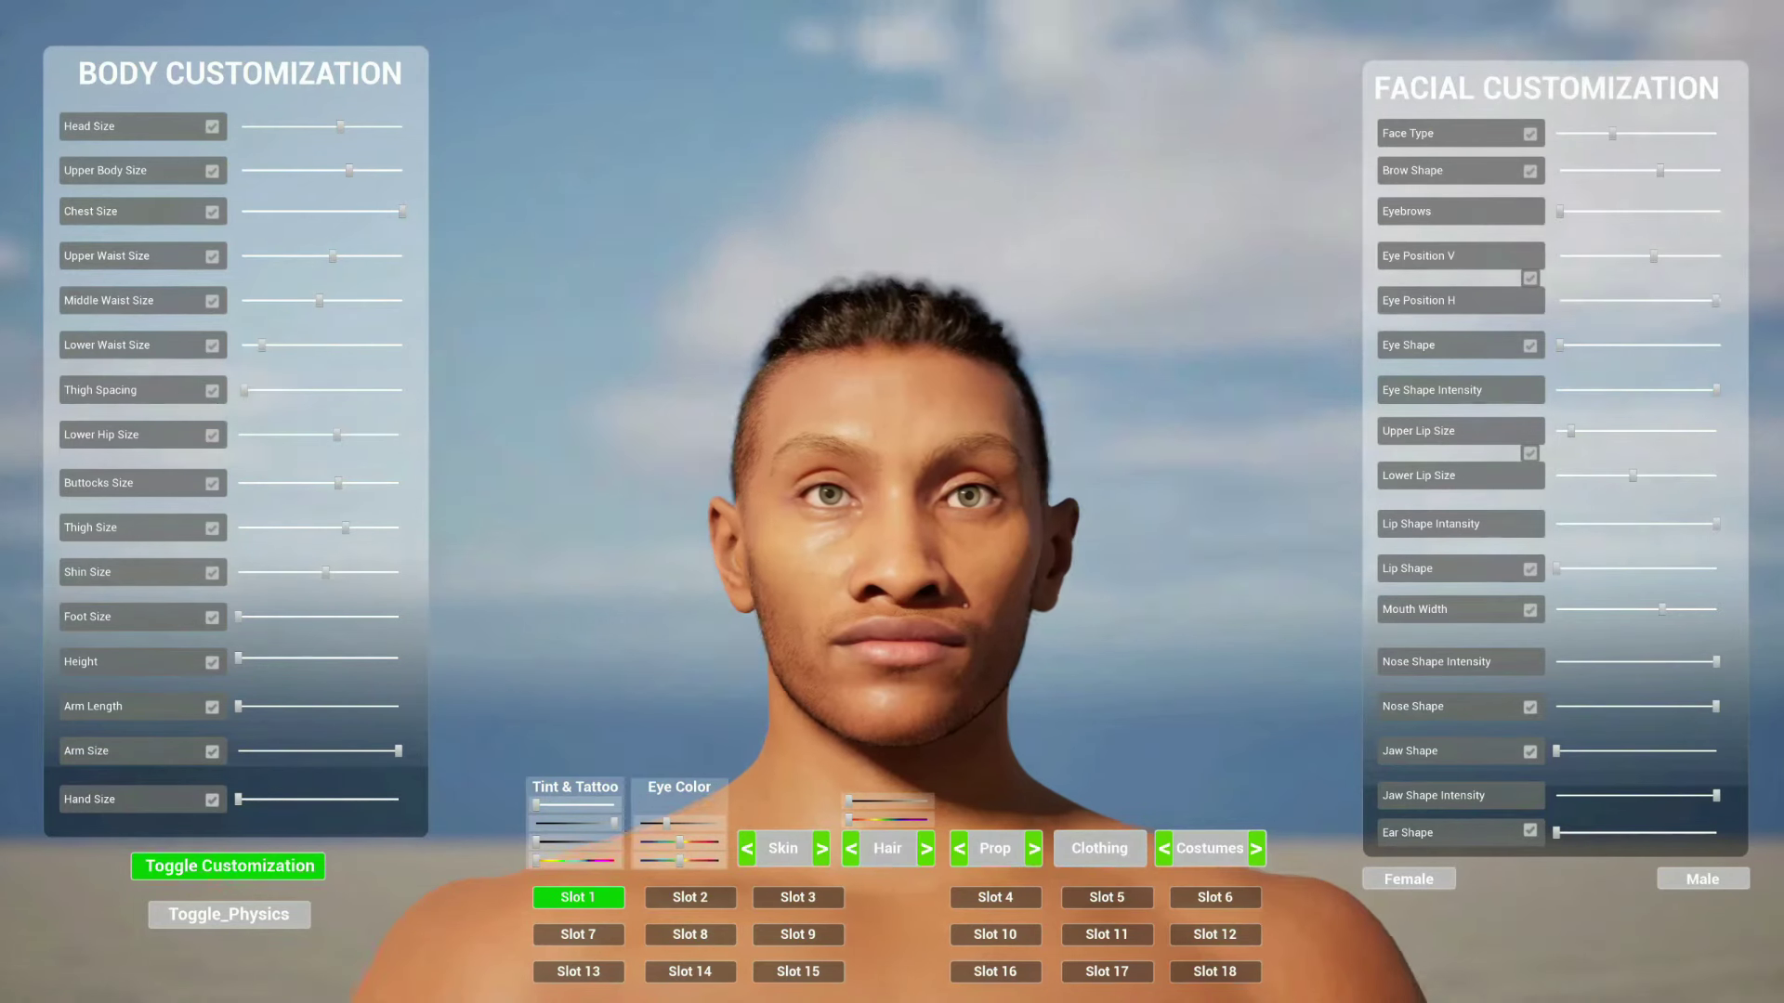
Try the male character's Lip Shape at maximum, return it to minimum, and set Face Type to its minimum
{"action": "left_click_drag", "start_coordinate": [1557, 568], "coordinate": [1716, 569]}
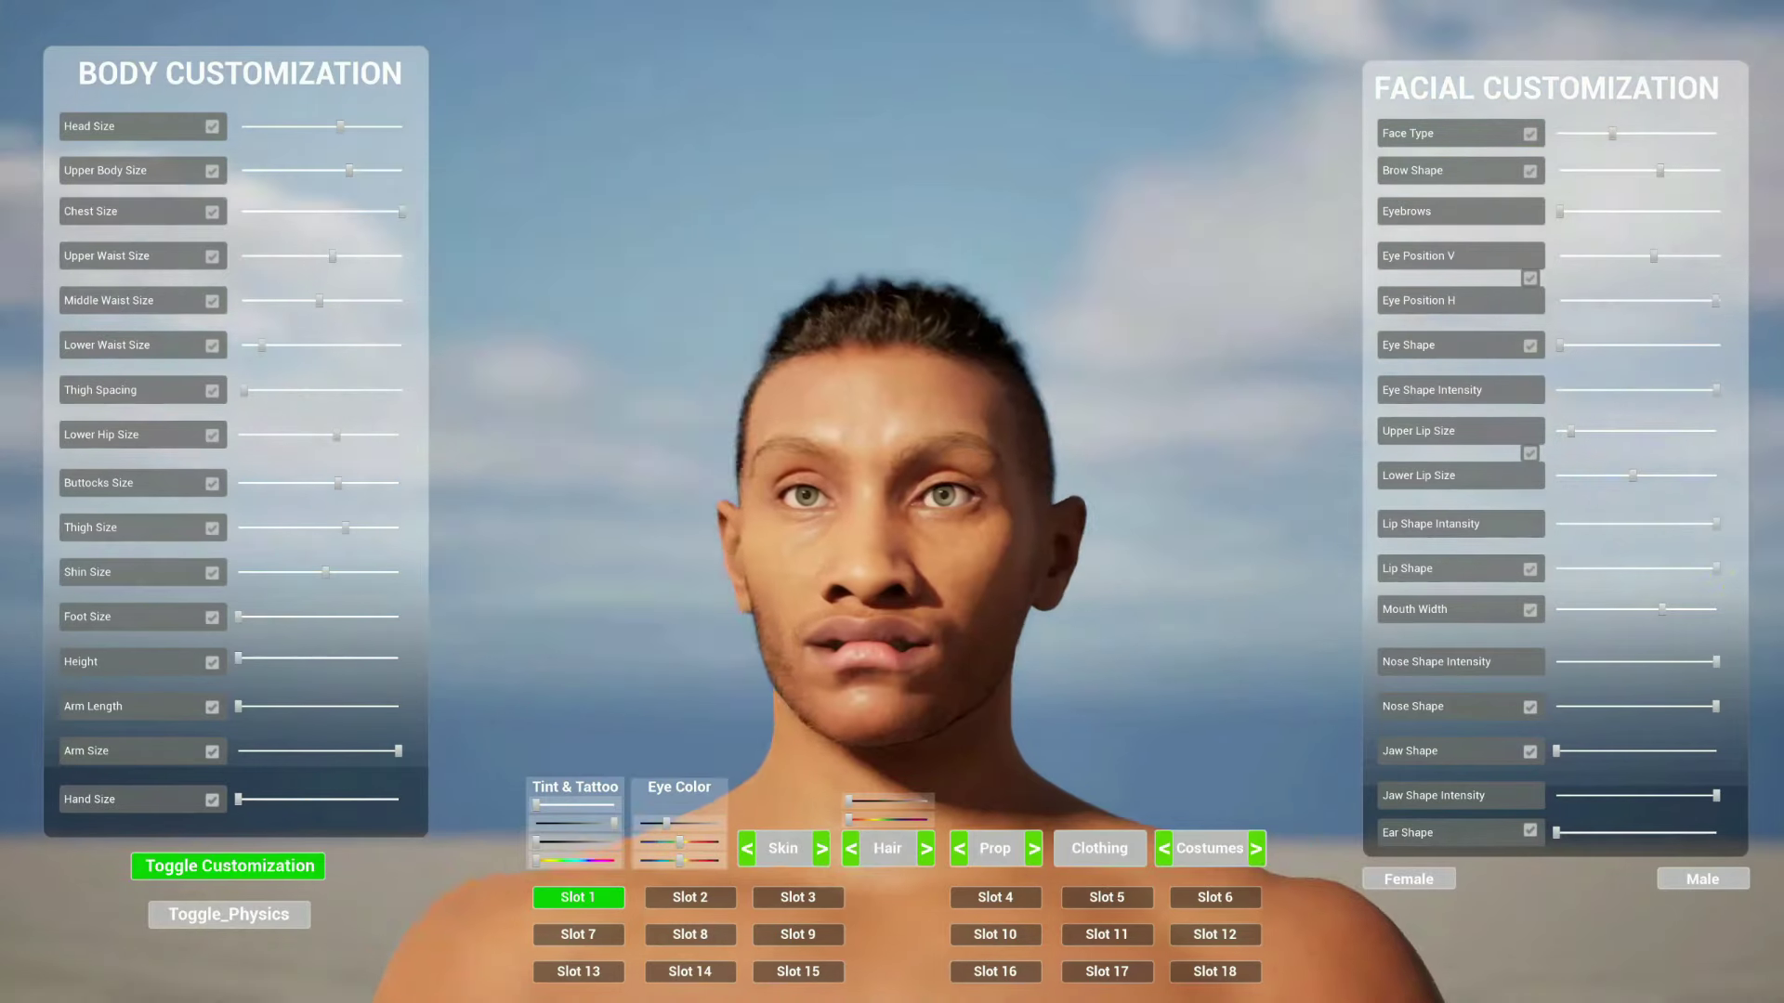
{"action": "left_click_drag", "start_coordinate": [1715, 567], "coordinate": [1512, 585]}
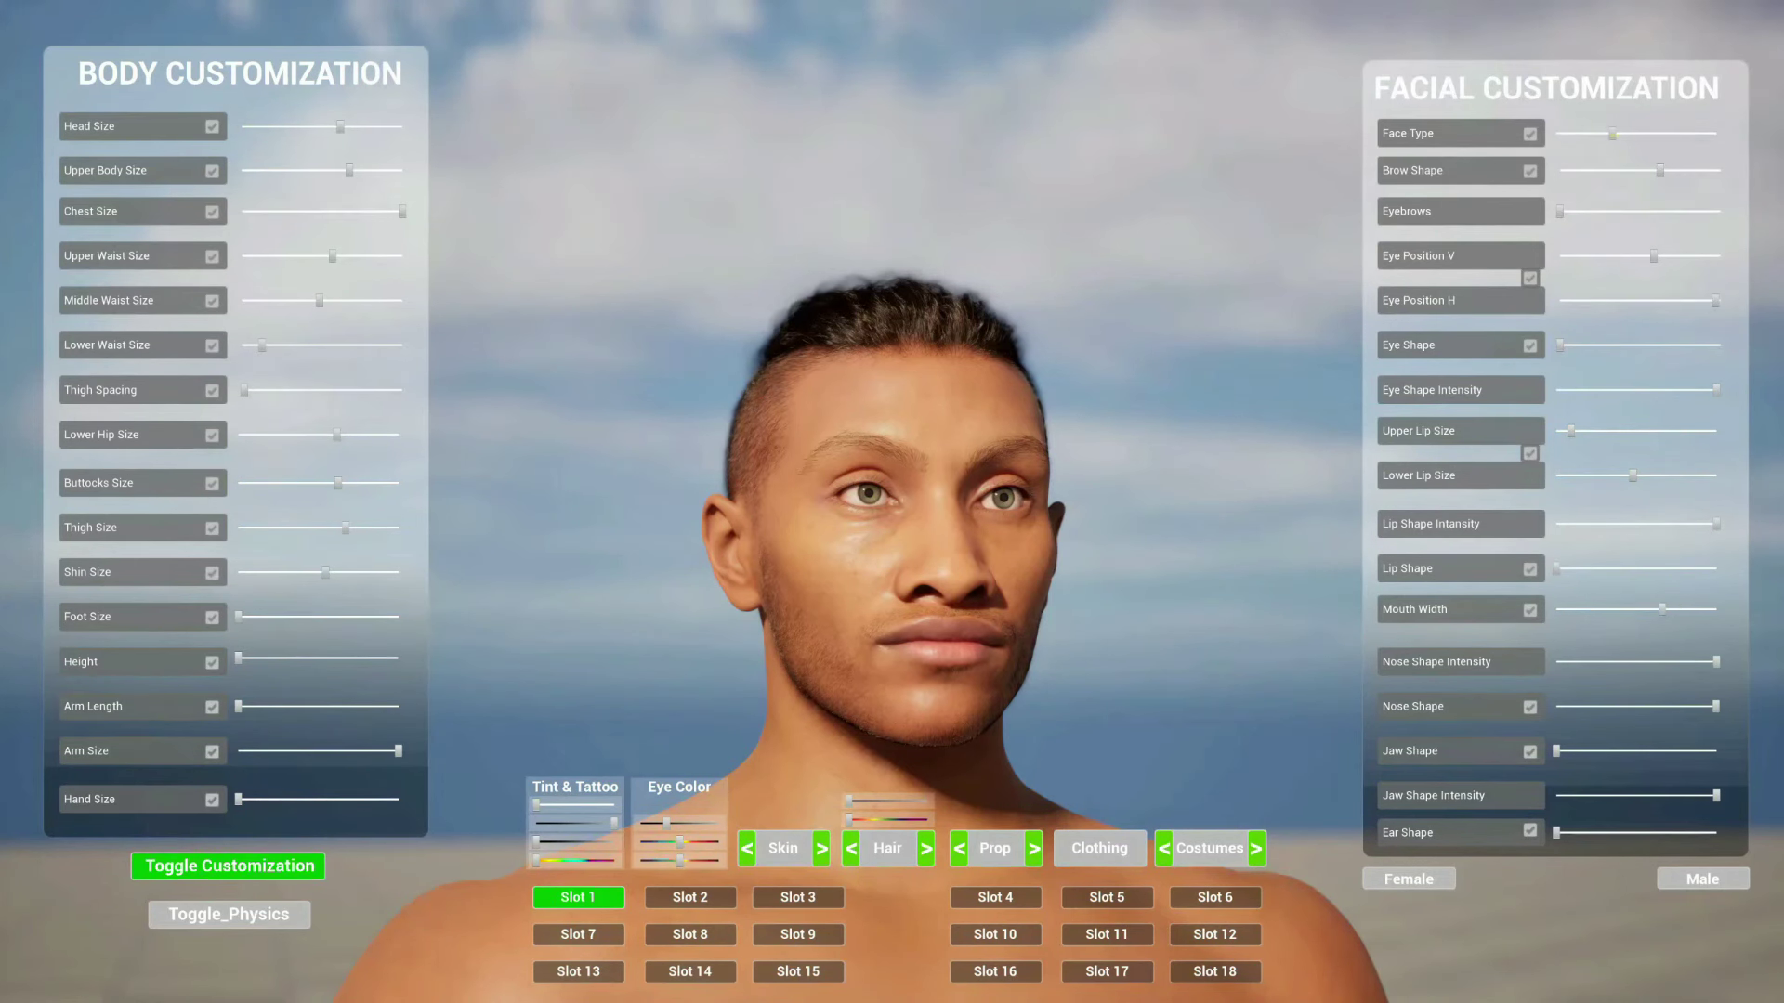
{"action": "left_click_drag", "start_coordinate": [1612, 132], "coordinate": [1495, 124]}
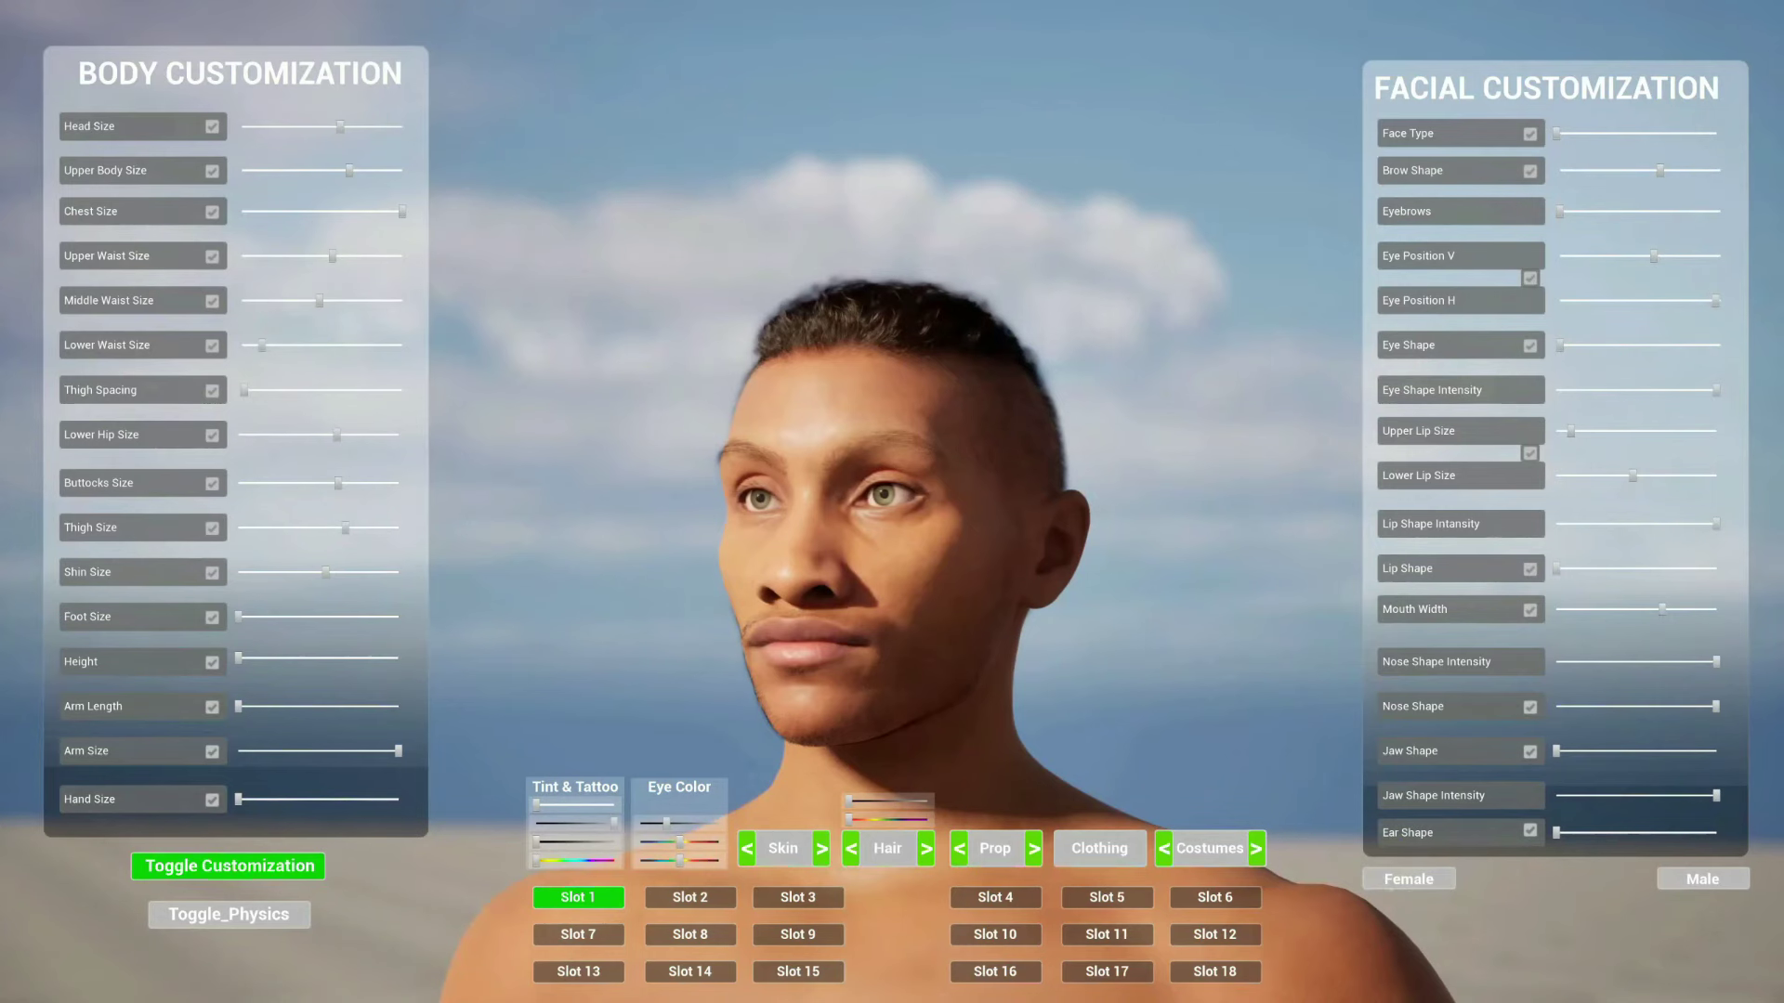
Switch to the Female character at about middle Height, raise Brow Shape slightly and set Eye Shape to maximum
{"action": "left_click", "coordinate": [1387, 880]}
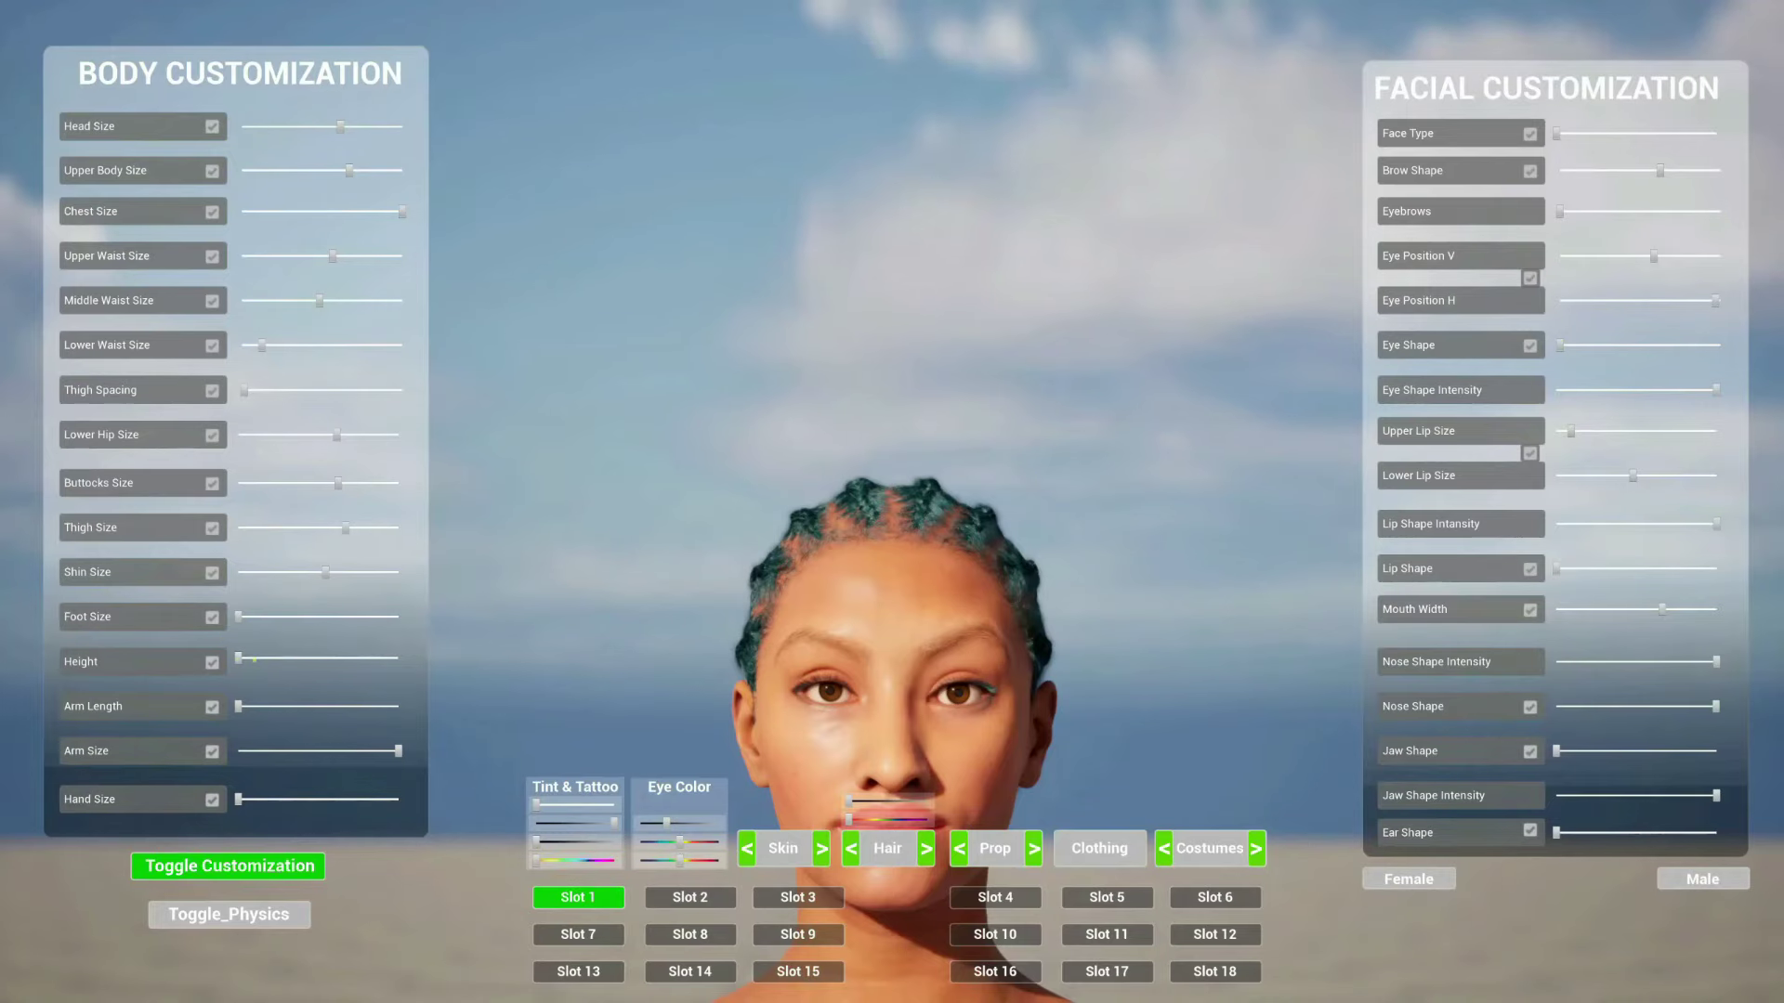
{"action": "left_click_drag", "start_coordinate": [239, 658], "coordinate": [320, 659]}
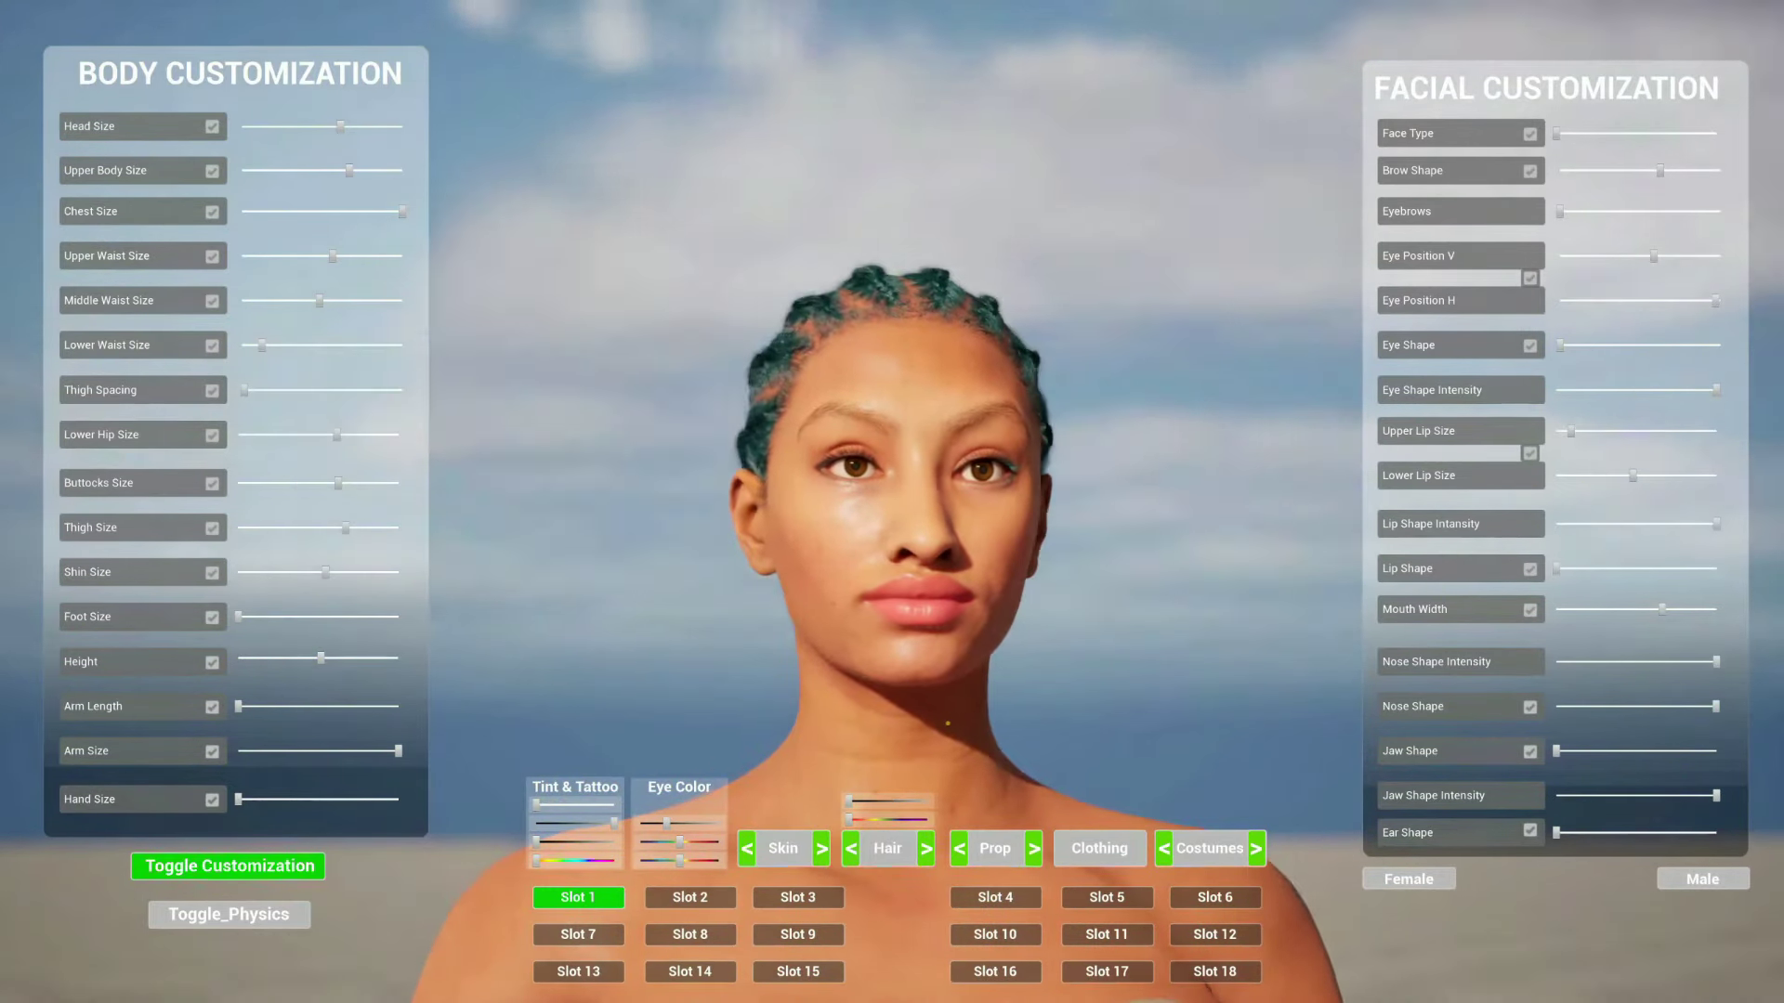
{"action": "left_click_drag", "start_coordinate": [1560, 212], "coordinate": [1509, 216]}
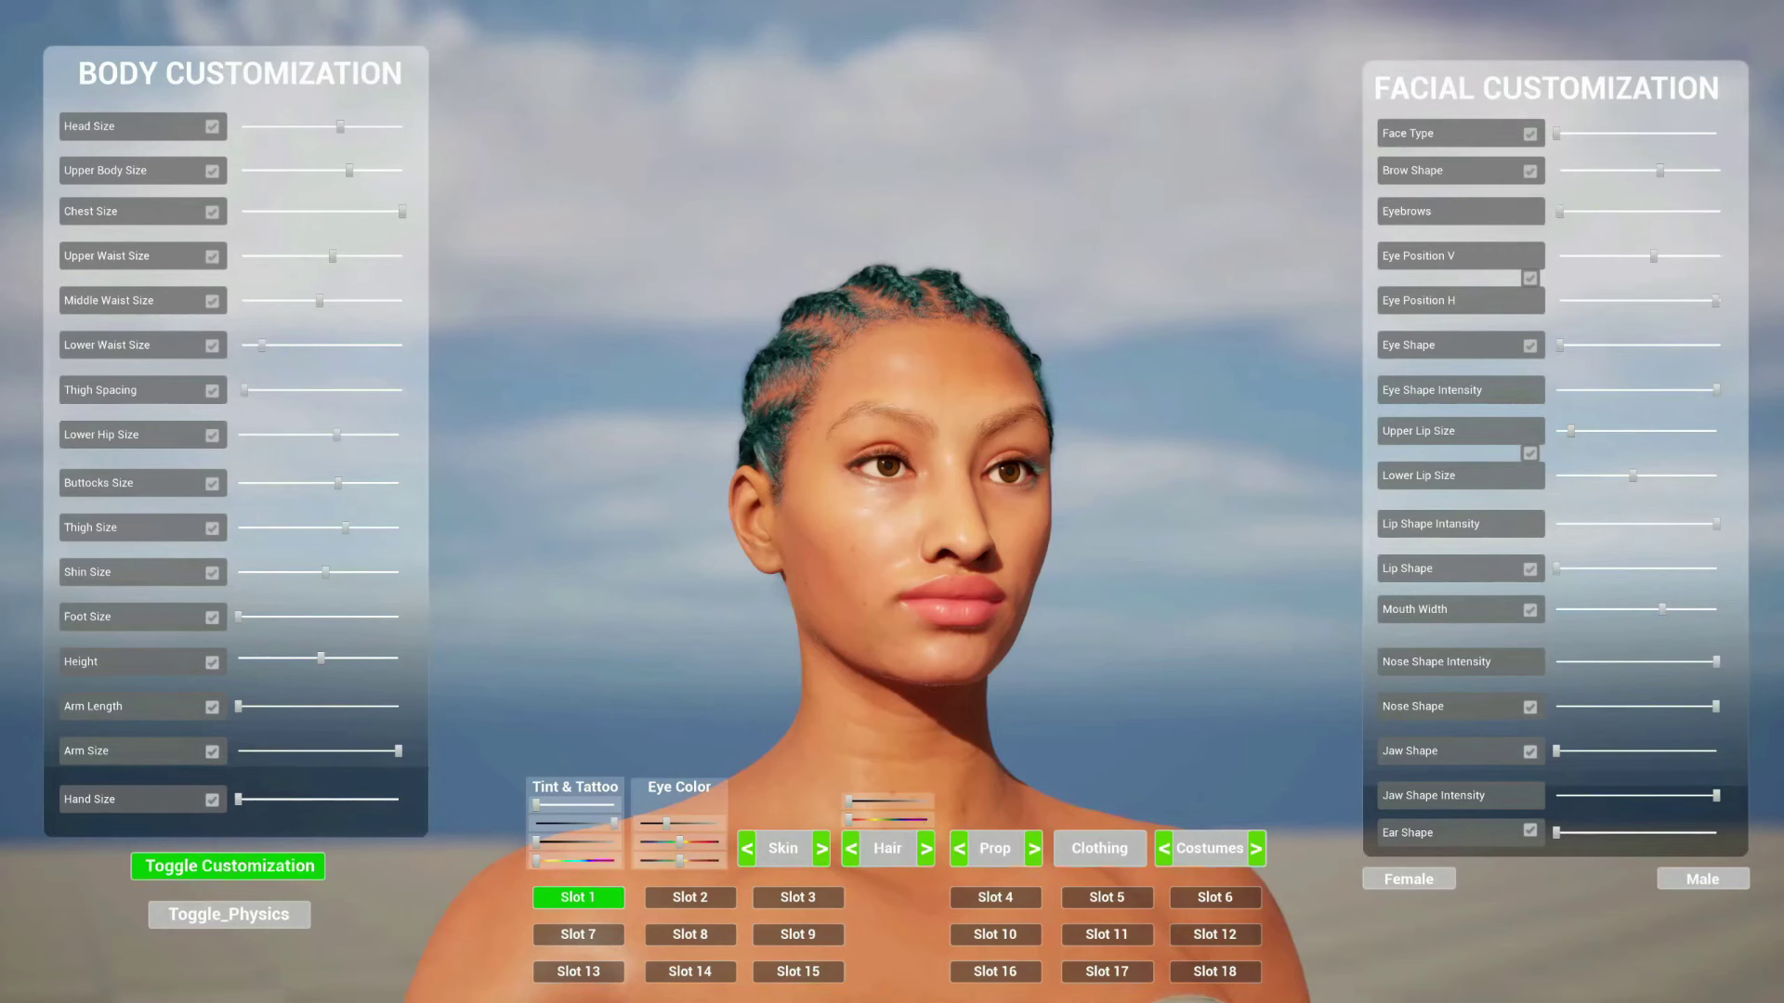
{"action": "mouse_move", "coordinate": [1659, 171]}
{"action": "left_mouse_down"}
{"action": "mouse_move", "coordinate": [1561, 171]}
{"action": "mouse_move", "coordinate": [1686, 184]}
{"action": "left_mouse_up"}
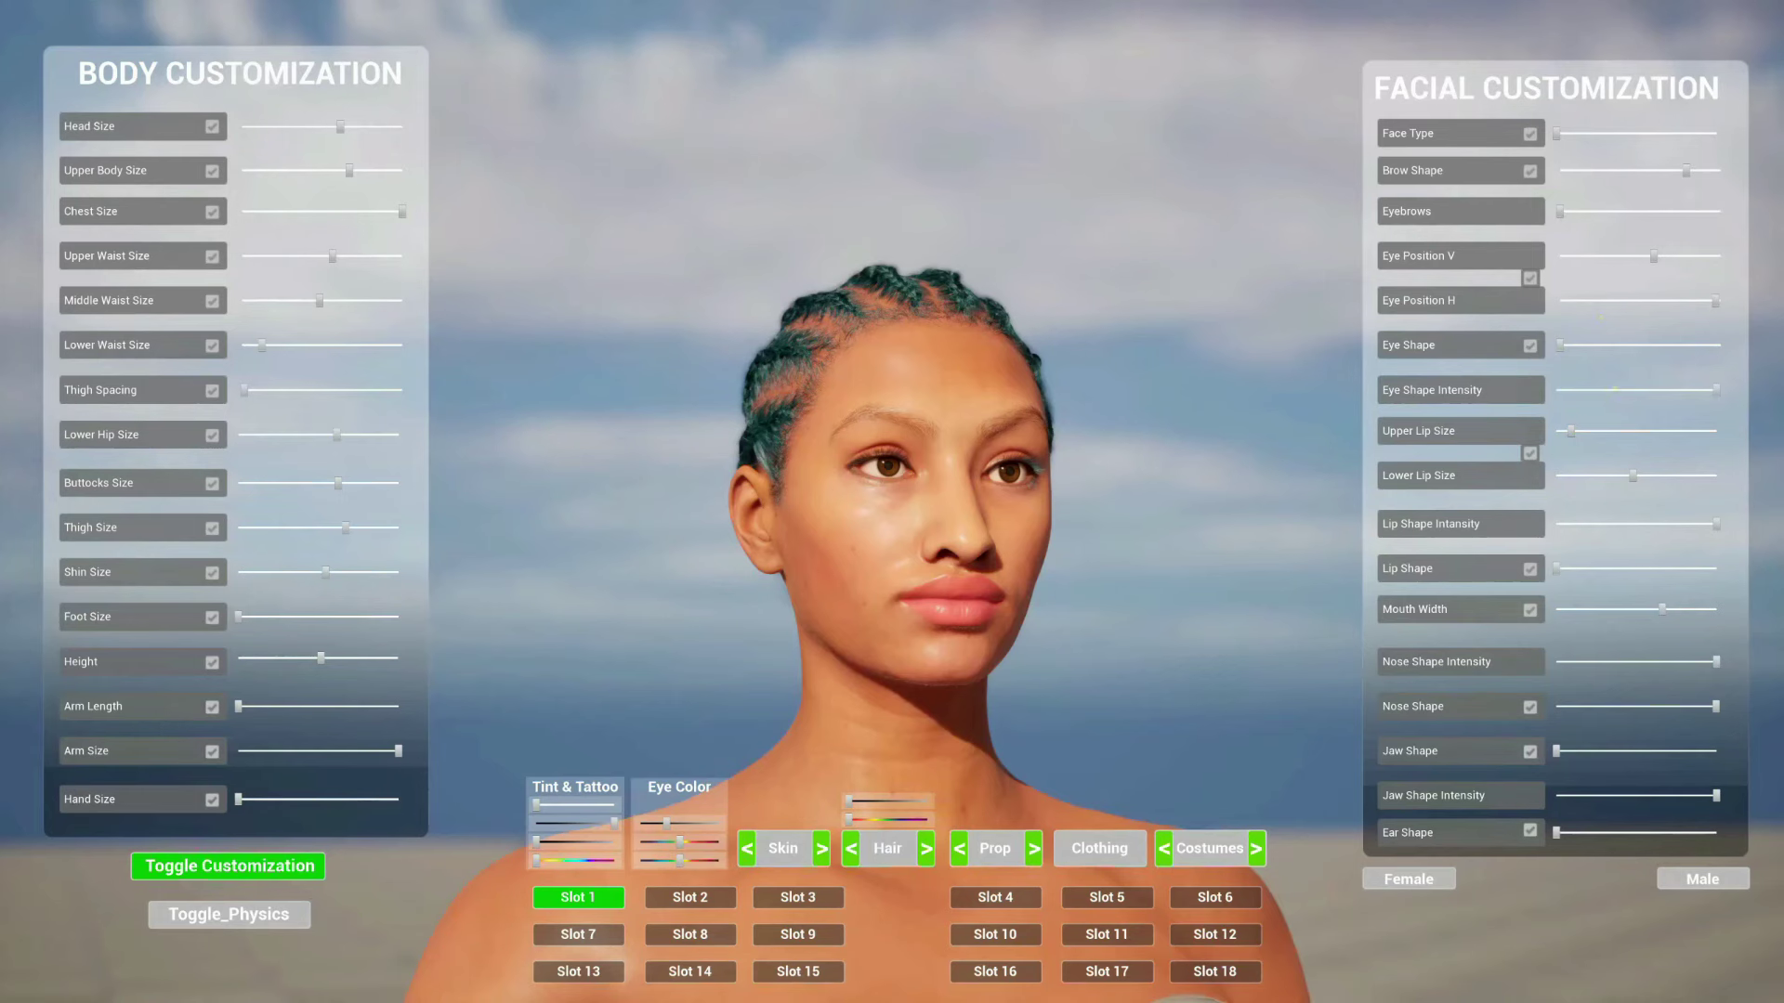
{"action": "left_click_drag", "start_coordinate": [1579, 344], "coordinate": [1720, 356]}
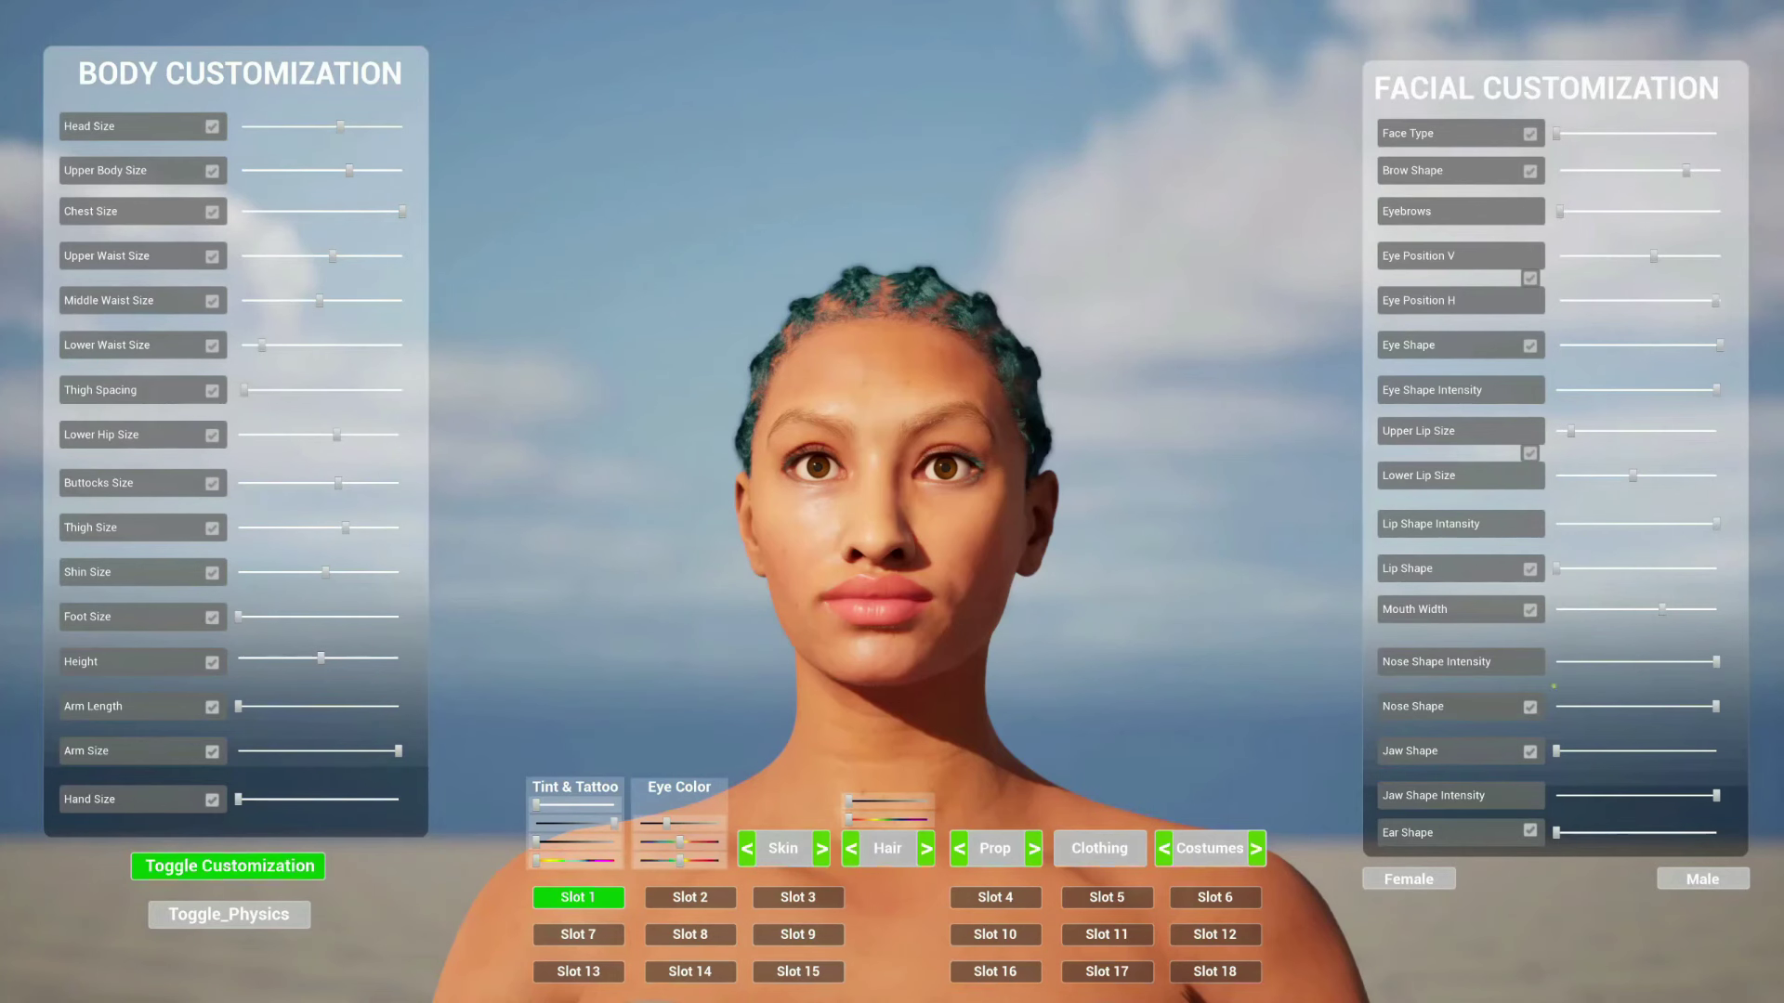
Adjust the female character's lips with a low Lip Shape, minimum Upper Lip Size and slightly larger Lower Lip Size, and set Ear Shape to maximum
{"action": "left_click_drag", "start_coordinate": [1564, 567], "coordinate": [1617, 583]}
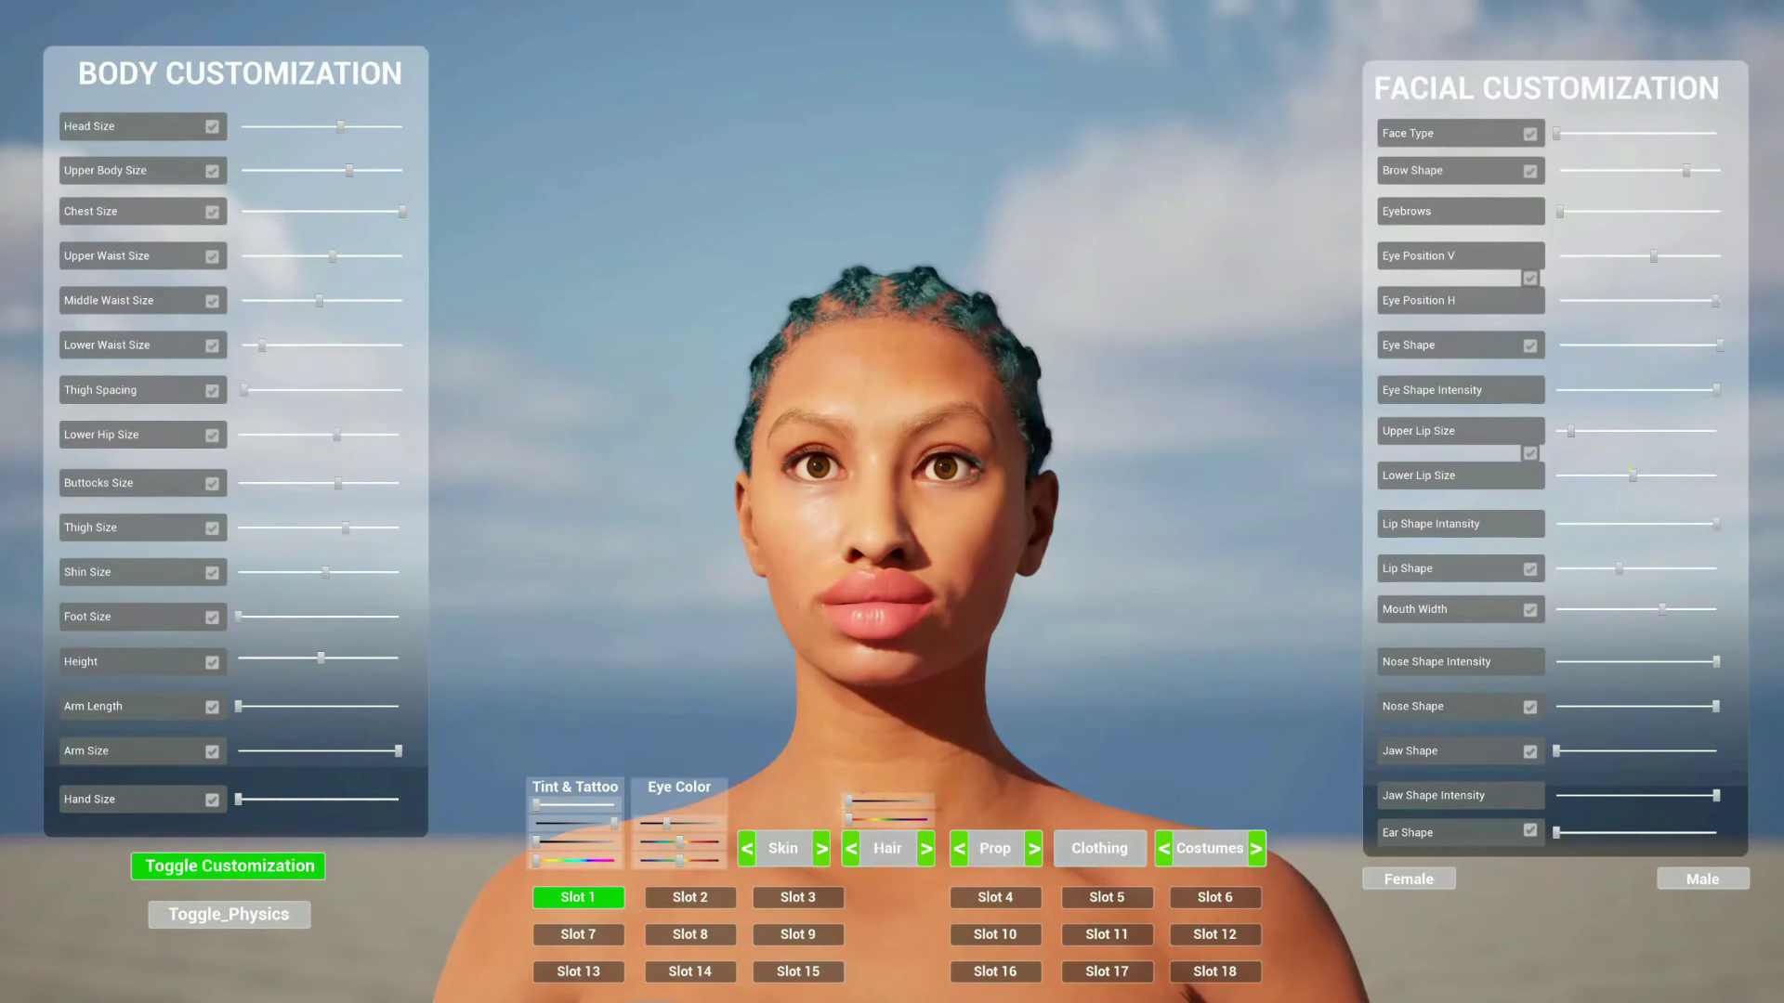
{"action": "left_click_drag", "start_coordinate": [1570, 431], "coordinate": [1556, 431]}
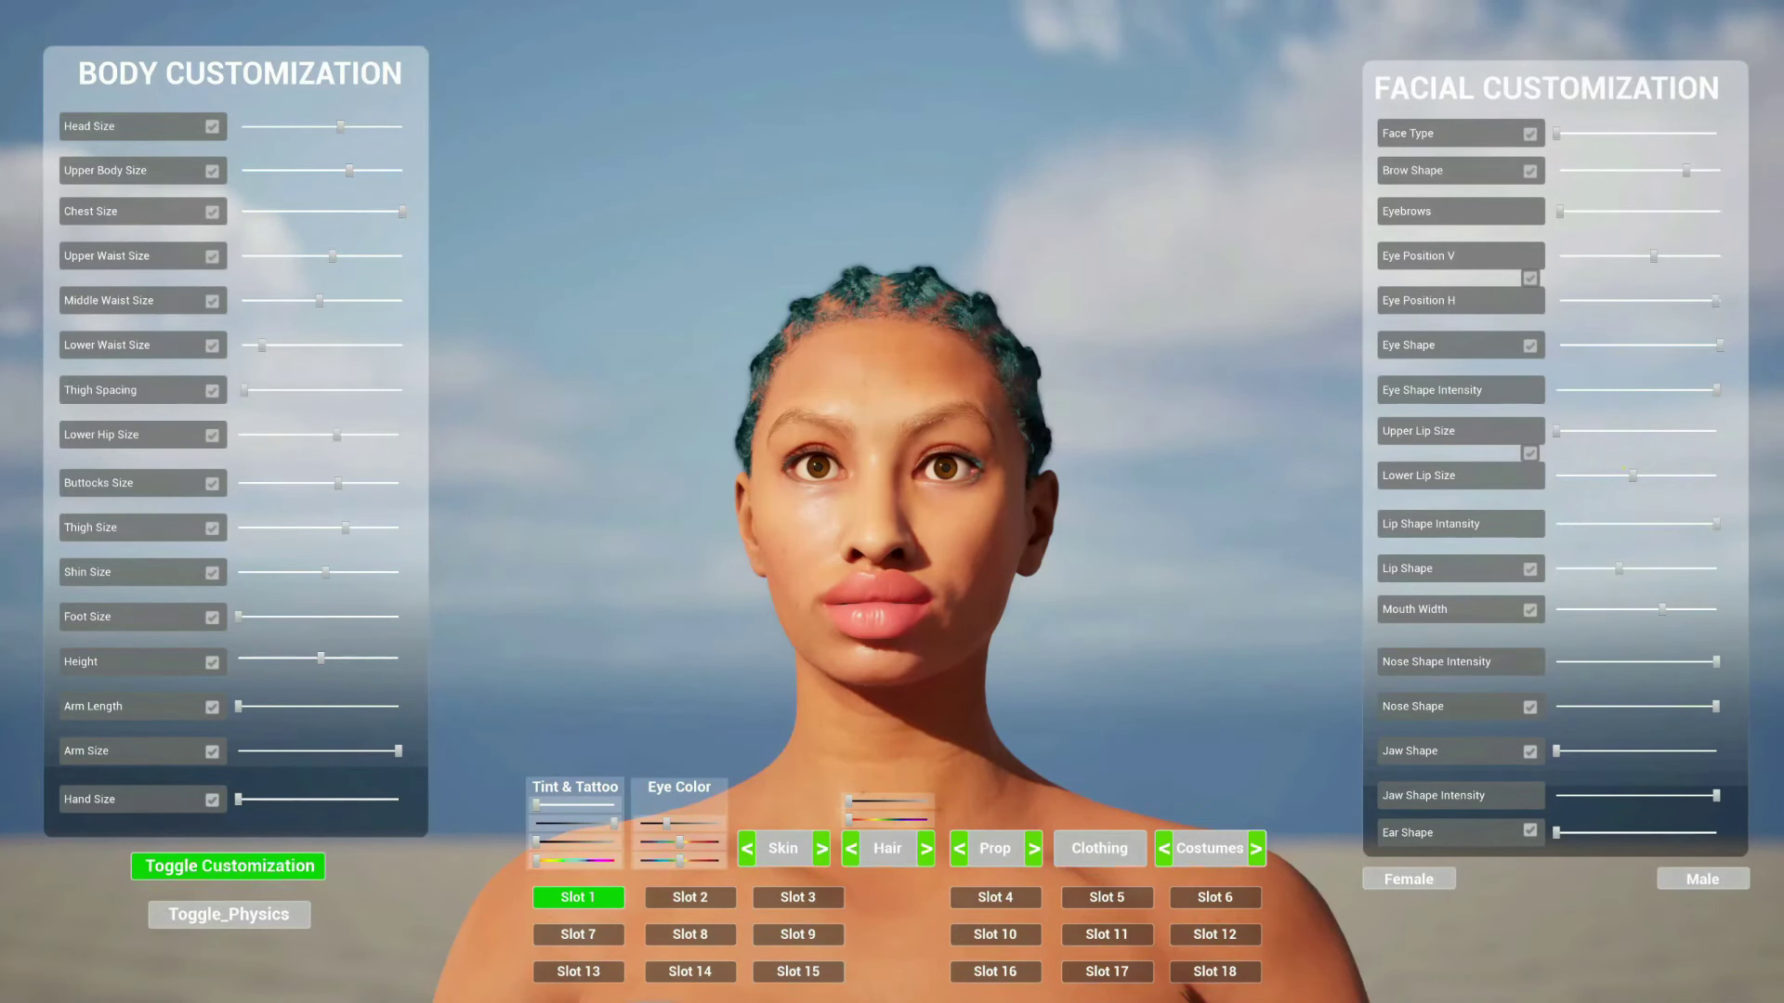
{"action": "mouse_move", "coordinate": [1632, 476]}
{"action": "left_mouse_down"}
{"action": "mouse_move", "coordinate": [1589, 476]}
{"action": "mouse_move", "coordinate": [1639, 477]}
{"action": "left_mouse_up"}
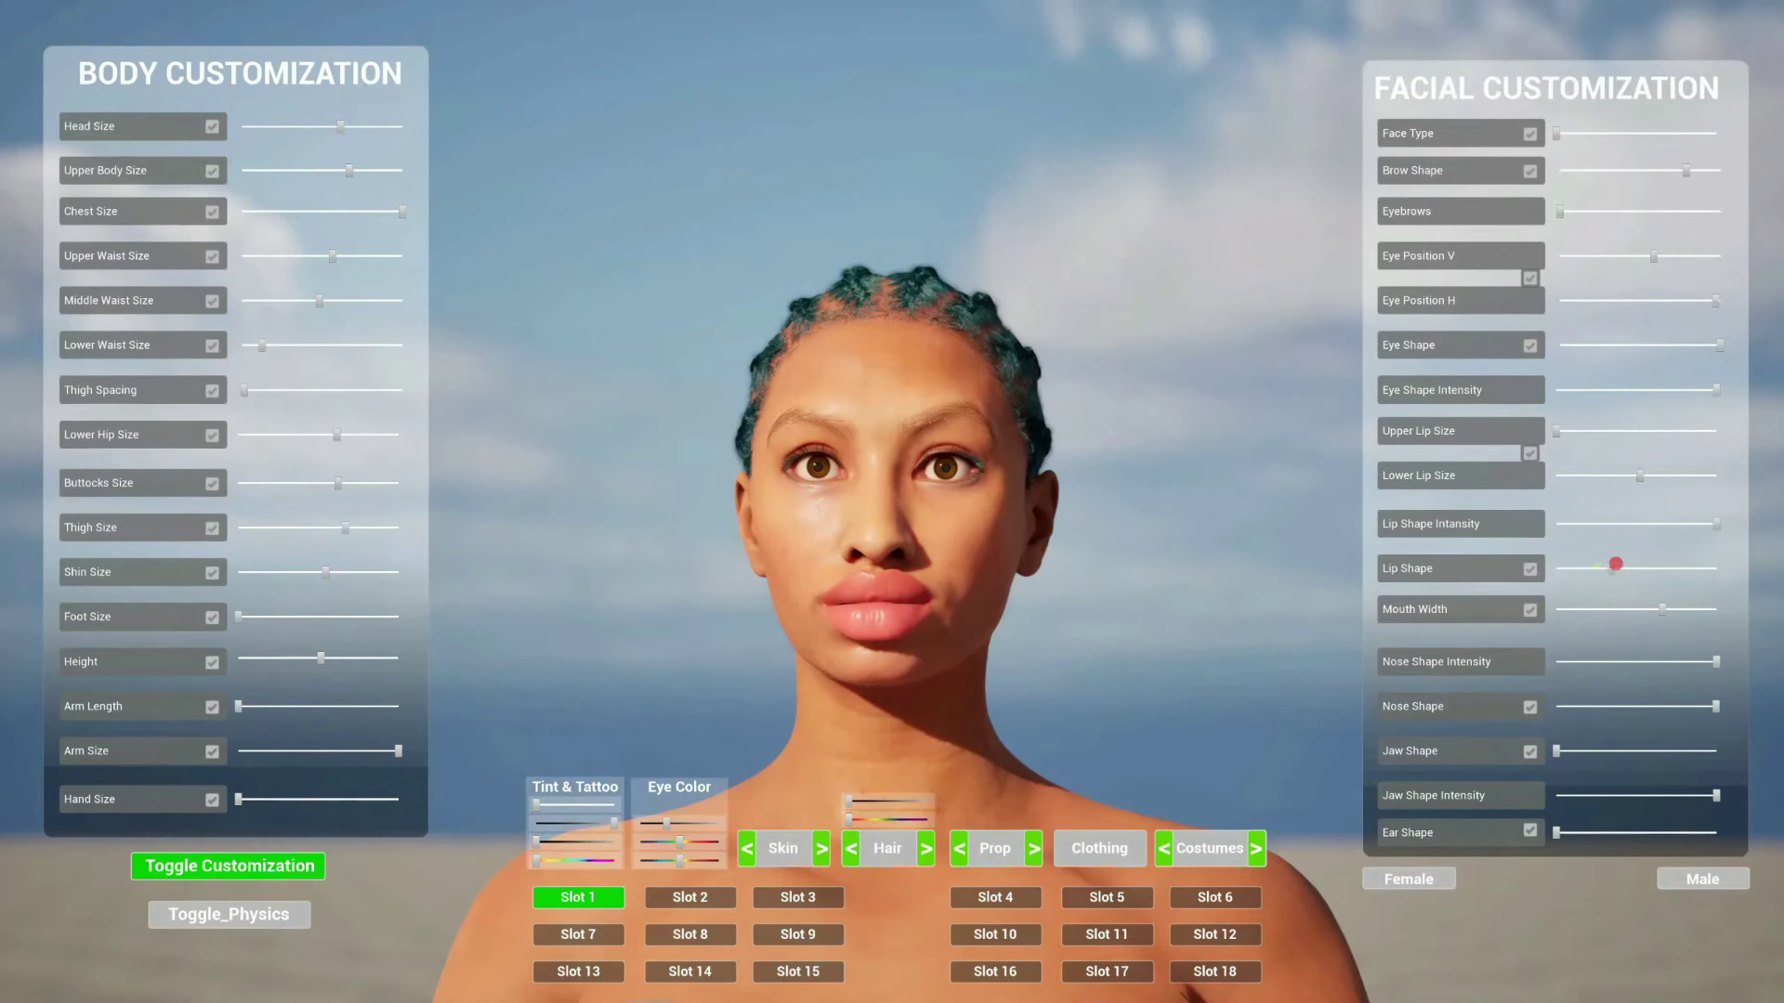
{"action": "left_click_drag", "start_coordinate": [1617, 568], "coordinate": [1585, 568]}
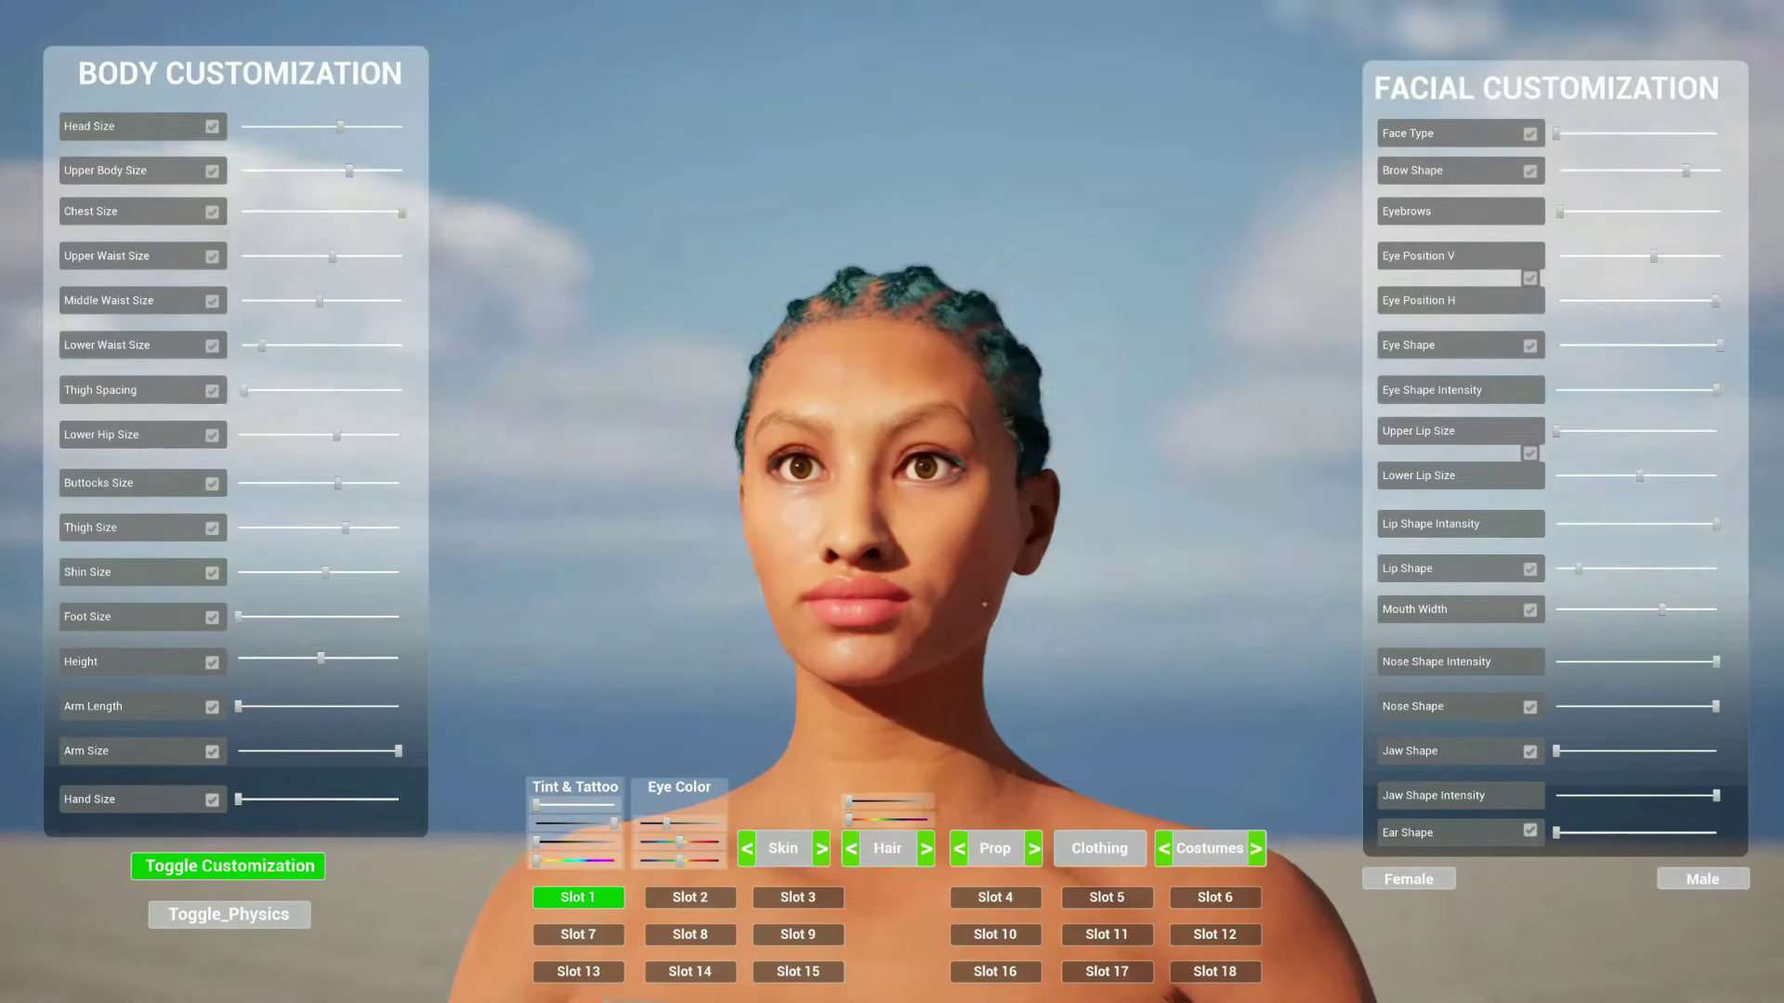
{"action": "left_click_drag", "start_coordinate": [1557, 832], "coordinate": [1715, 832]}
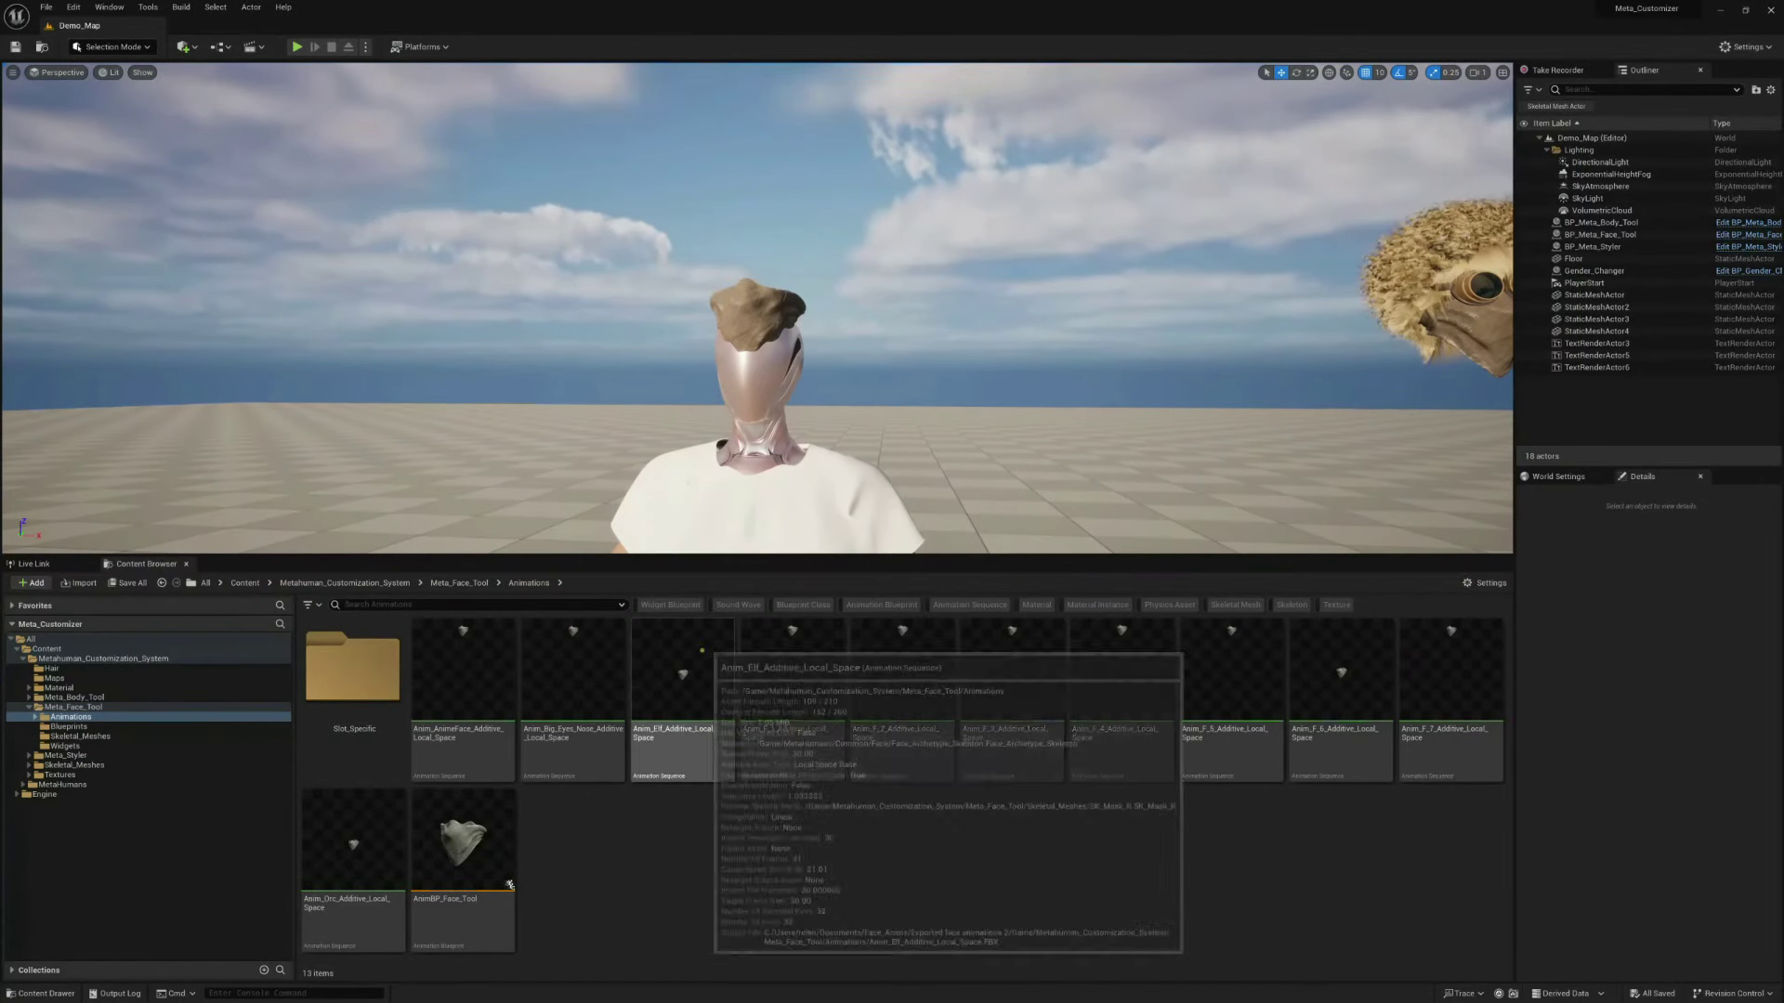
Open AnimBP_Face_Tool for a look, and locate the Hana_FaceMesh asset in its content folder
{"action": "left_click", "coordinate": [461, 849]}
{"action": "double_click", "coordinate": [509, 885]}
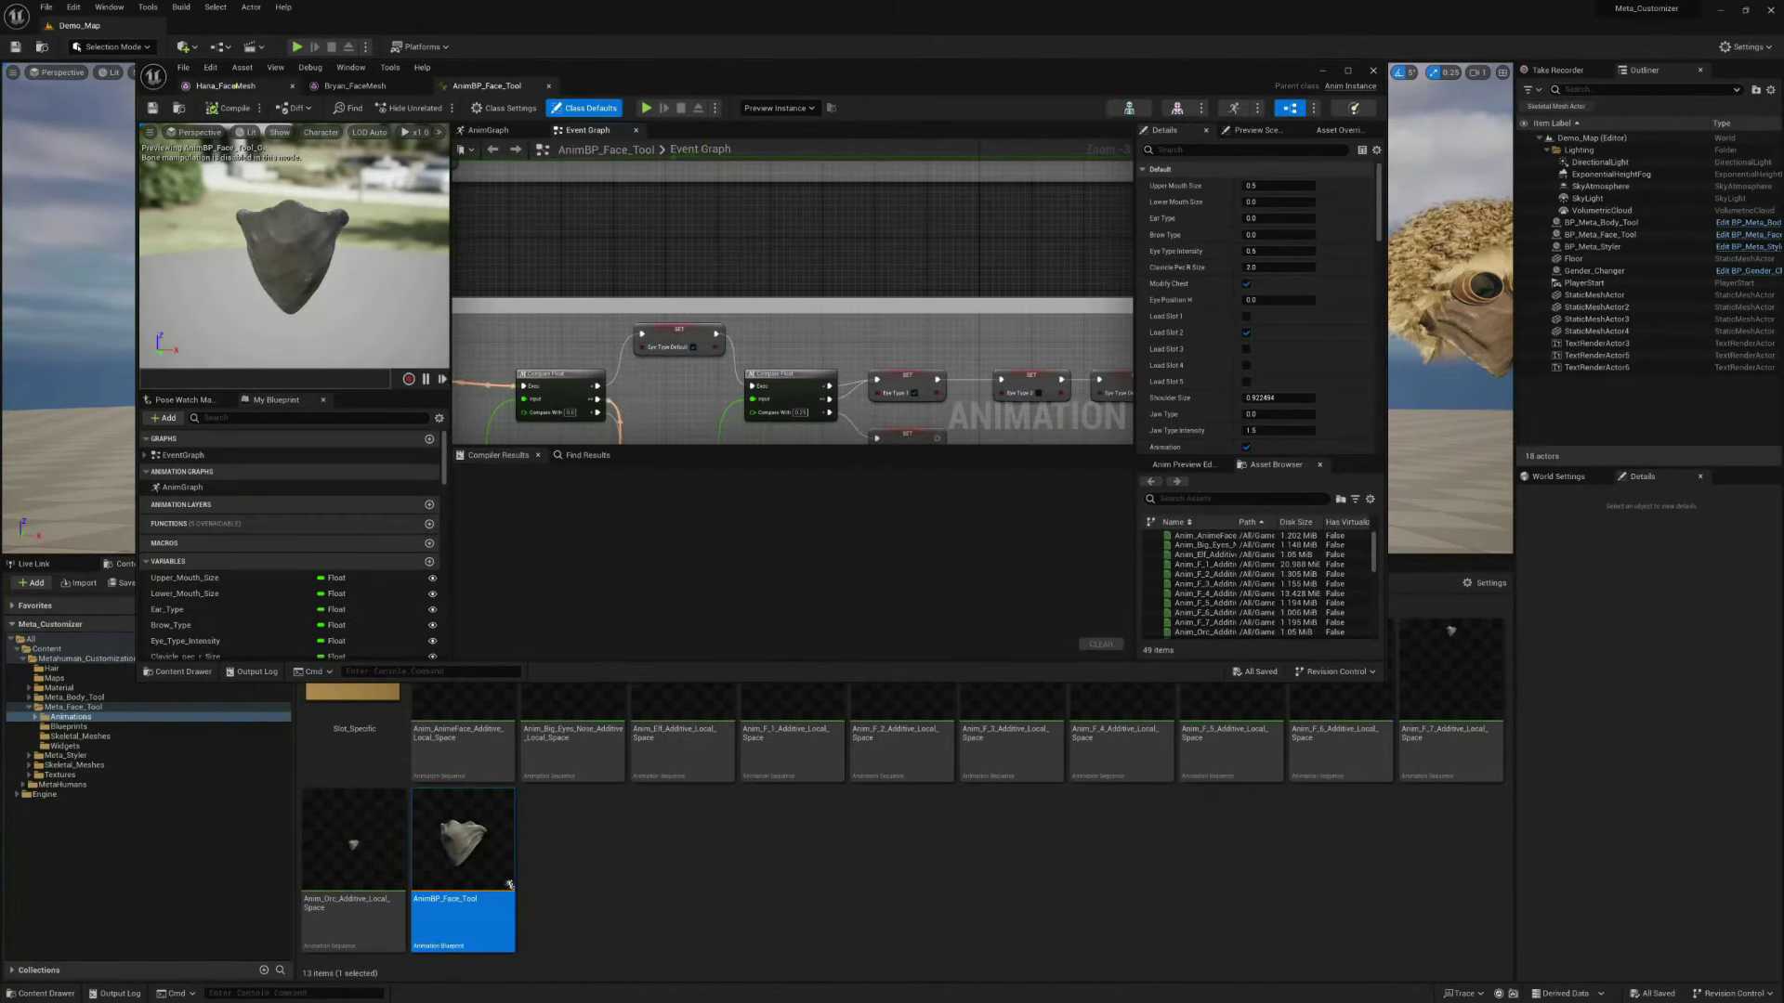
{"action": "left_click", "coordinate": [232, 85]}
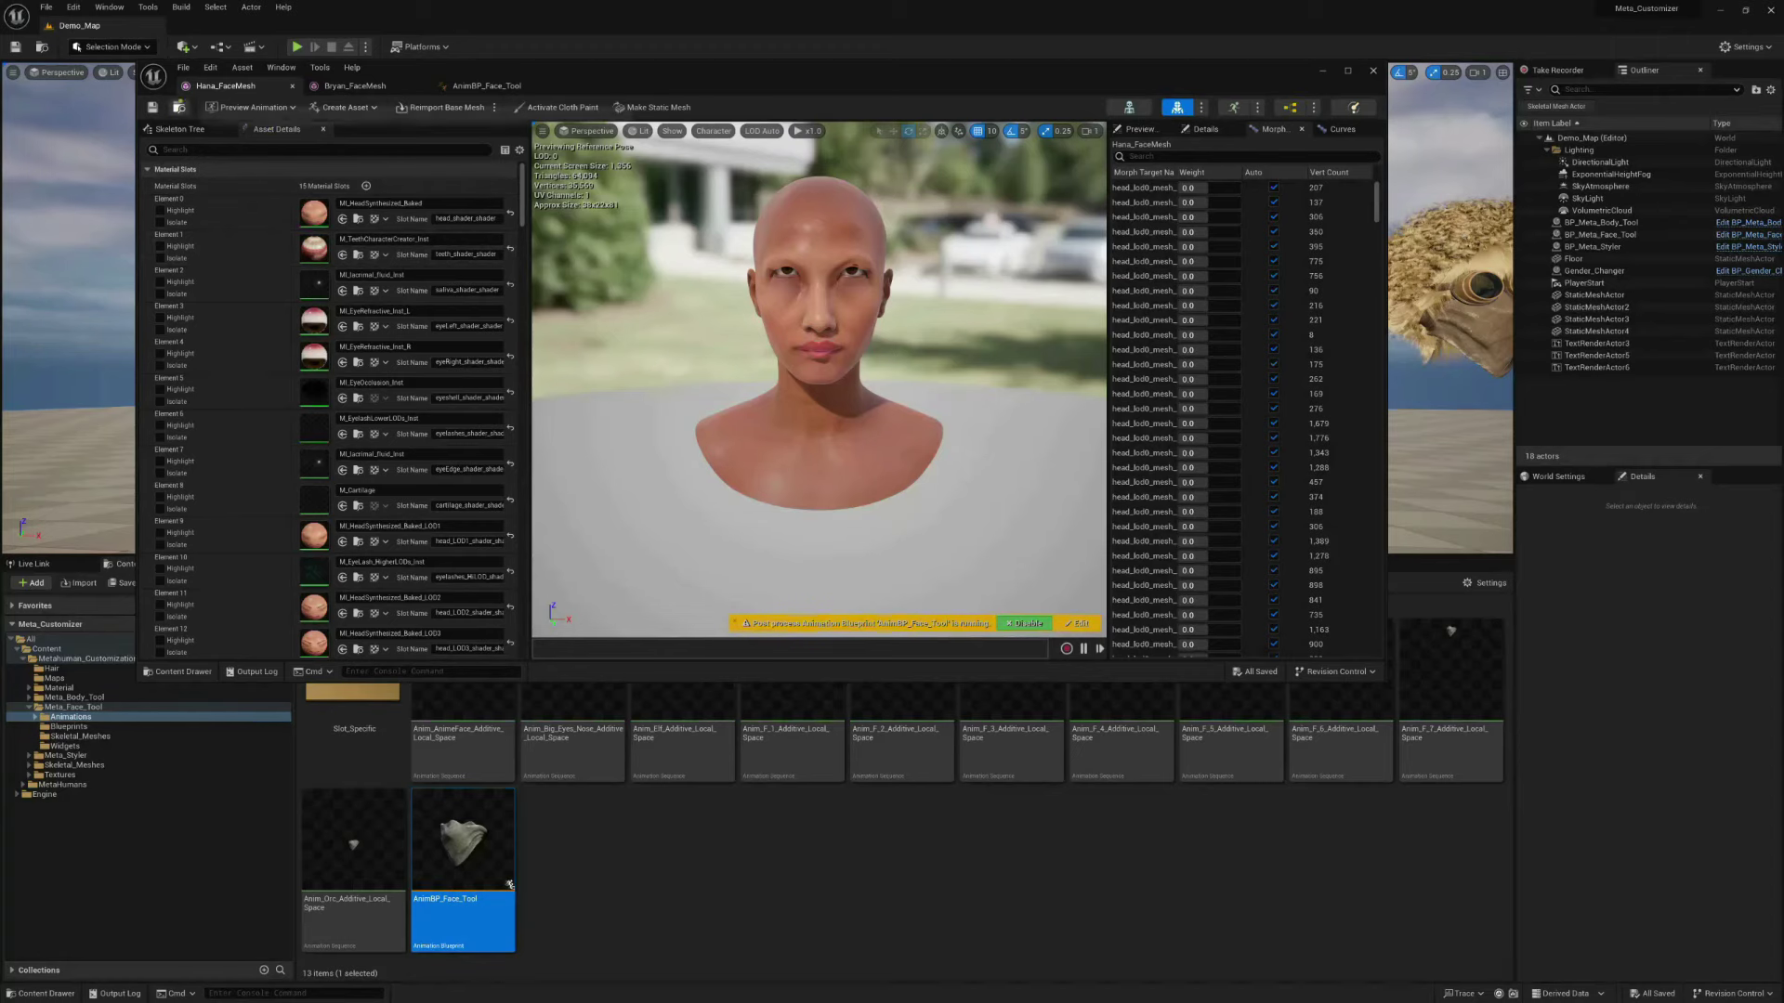
{"action": "left_click", "coordinate": [179, 107]}
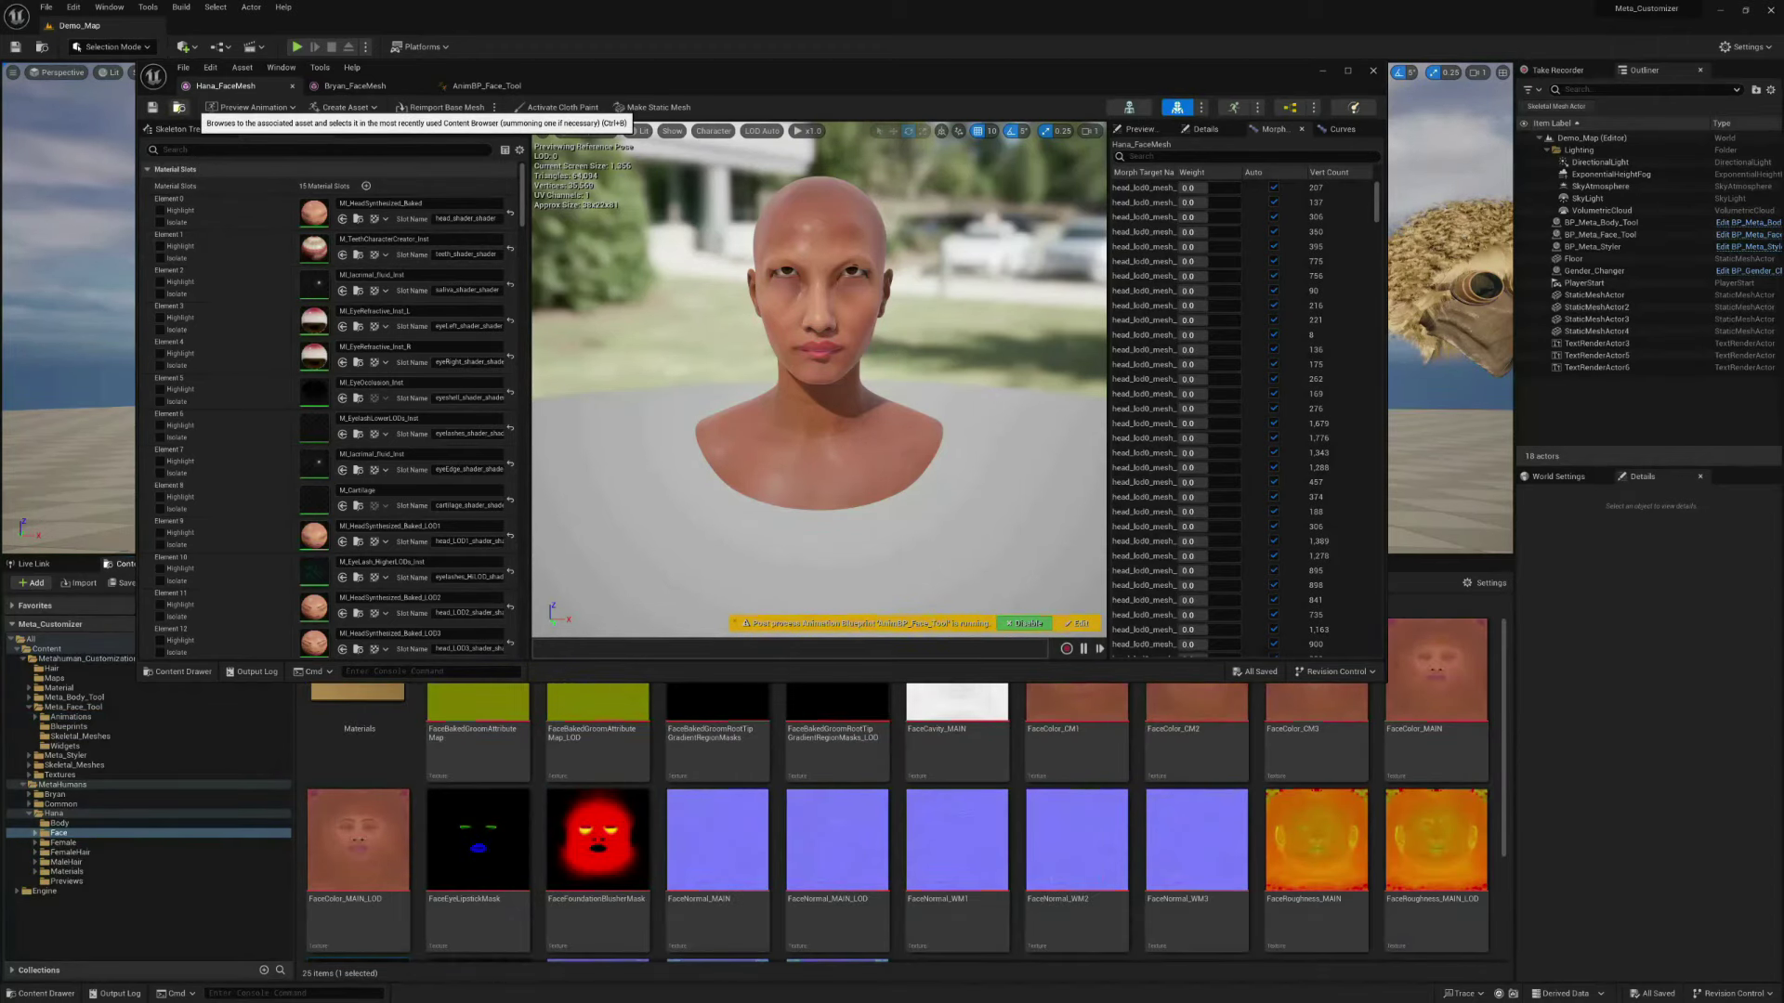
Move the mesh editor aside and select the second Hana face mesh next to Hana_FaceMesh
{"action": "left_click_drag", "start_coordinate": [686, 64], "coordinate": [614, 158]}
{"action": "scroll", "coordinate": [749, 854], "scroll_direction": "down", "scroll_amount": 3}
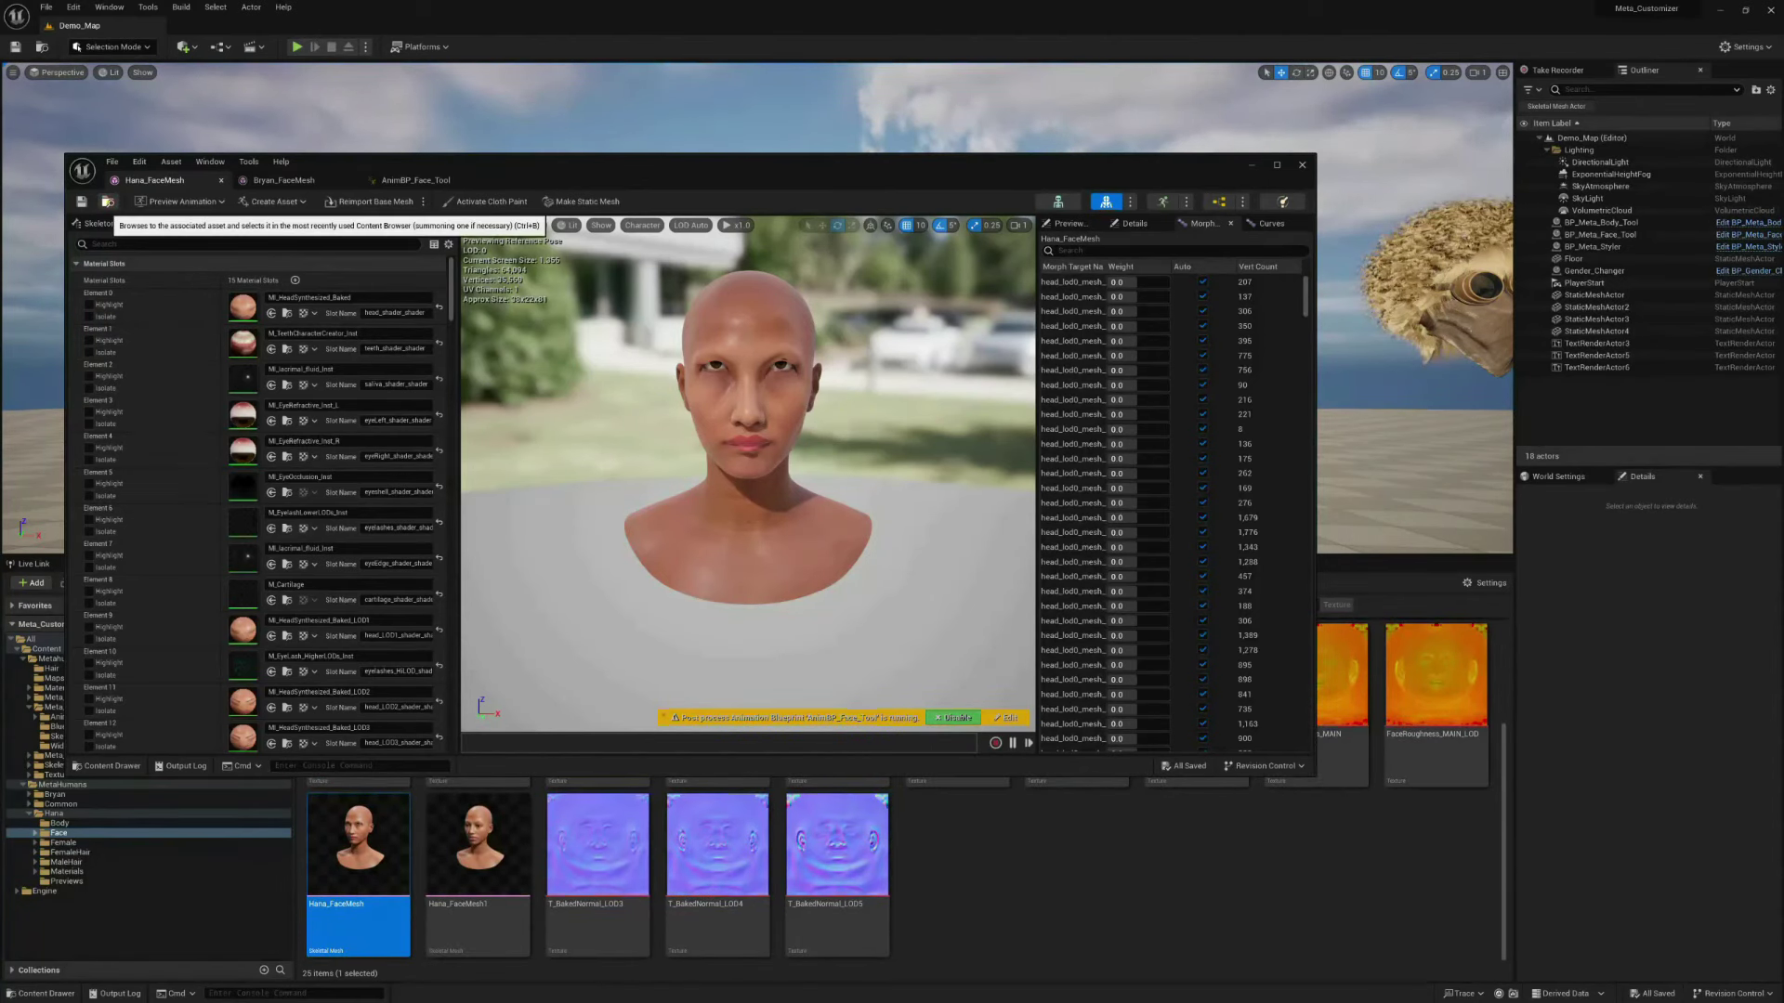
{"action": "left_click", "coordinate": [476, 859]}
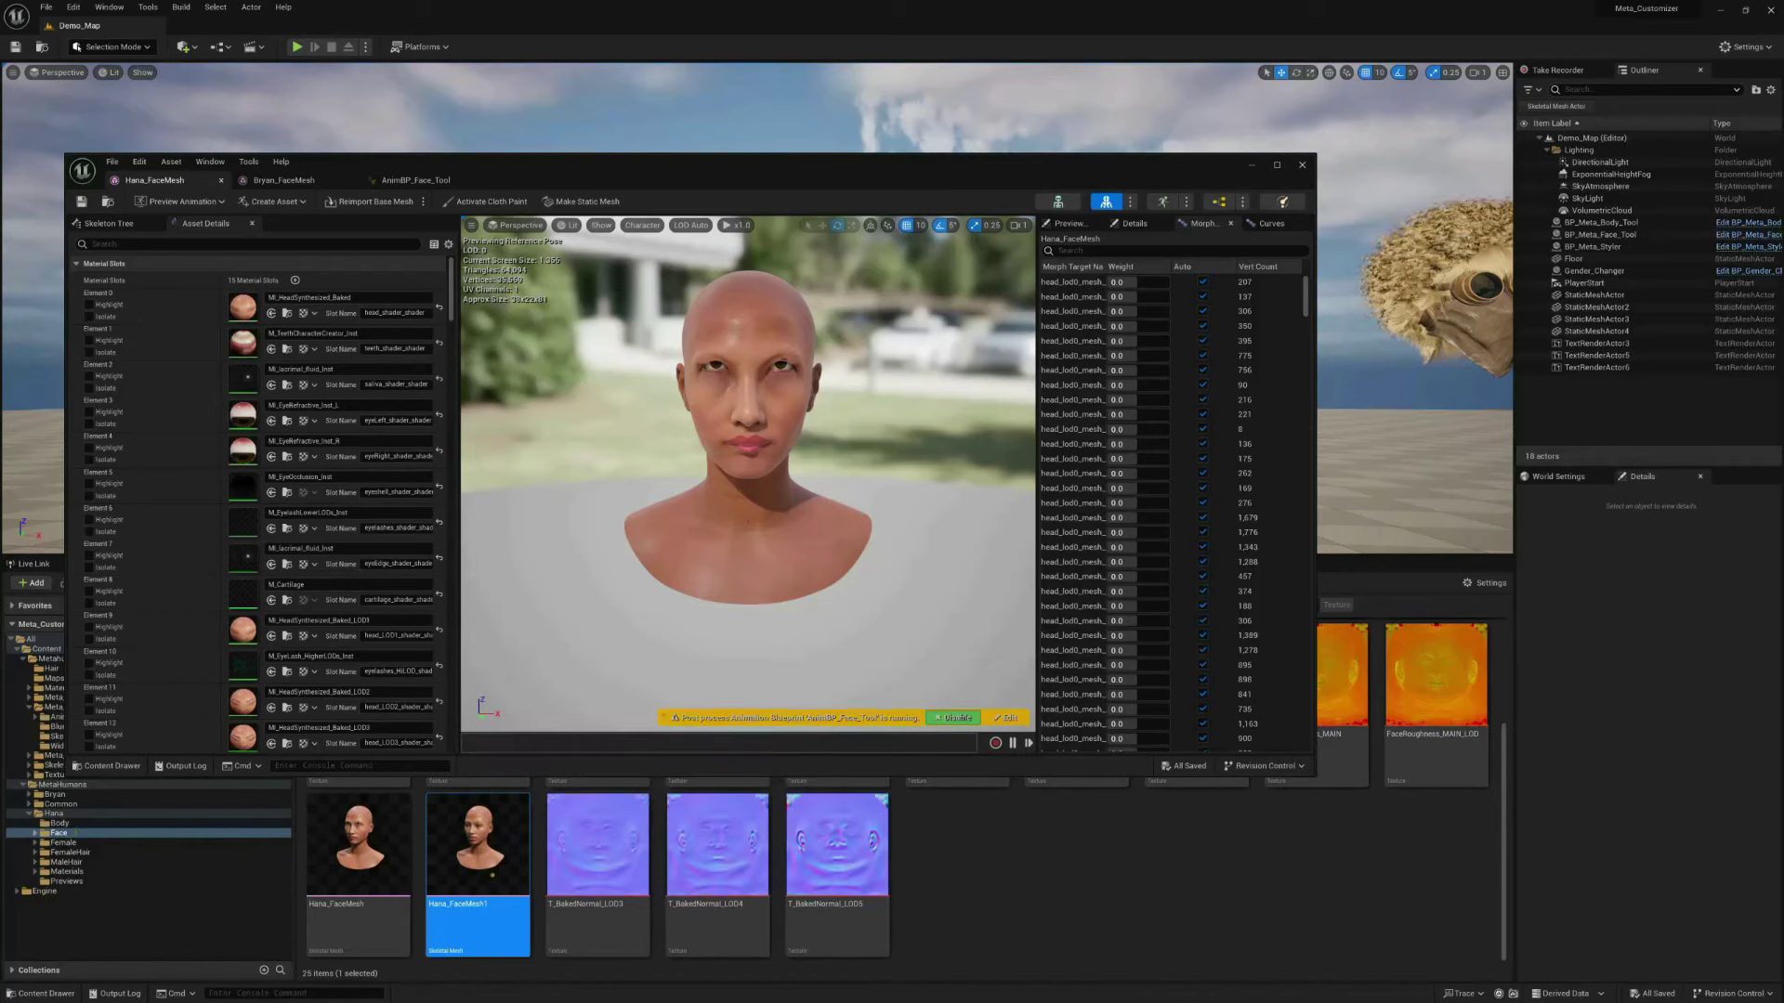
Open Hana_FaceMesh1, find its post process animation blueprint setting, and open the assigned Face_PostProcess_AnimBP
{"action": "double_click", "coordinate": [490, 863]}
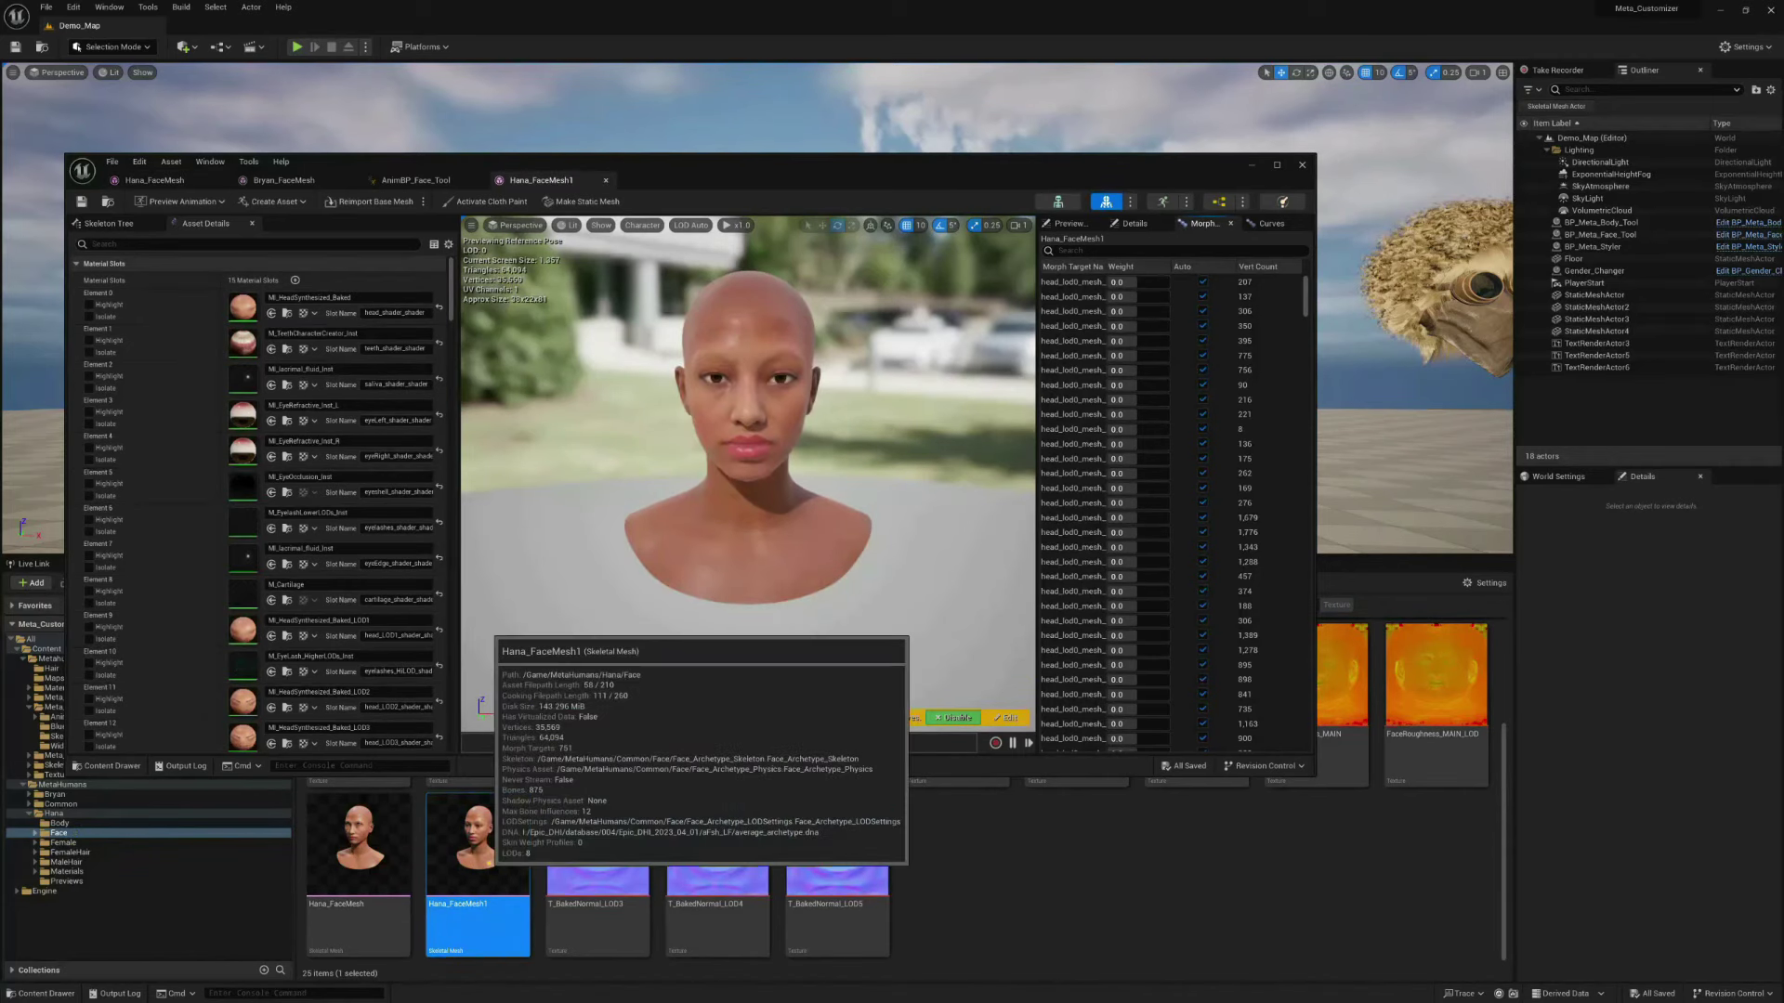
{"action": "left_click", "coordinate": [163, 244]}
{"action": "type", "text": "POST"}
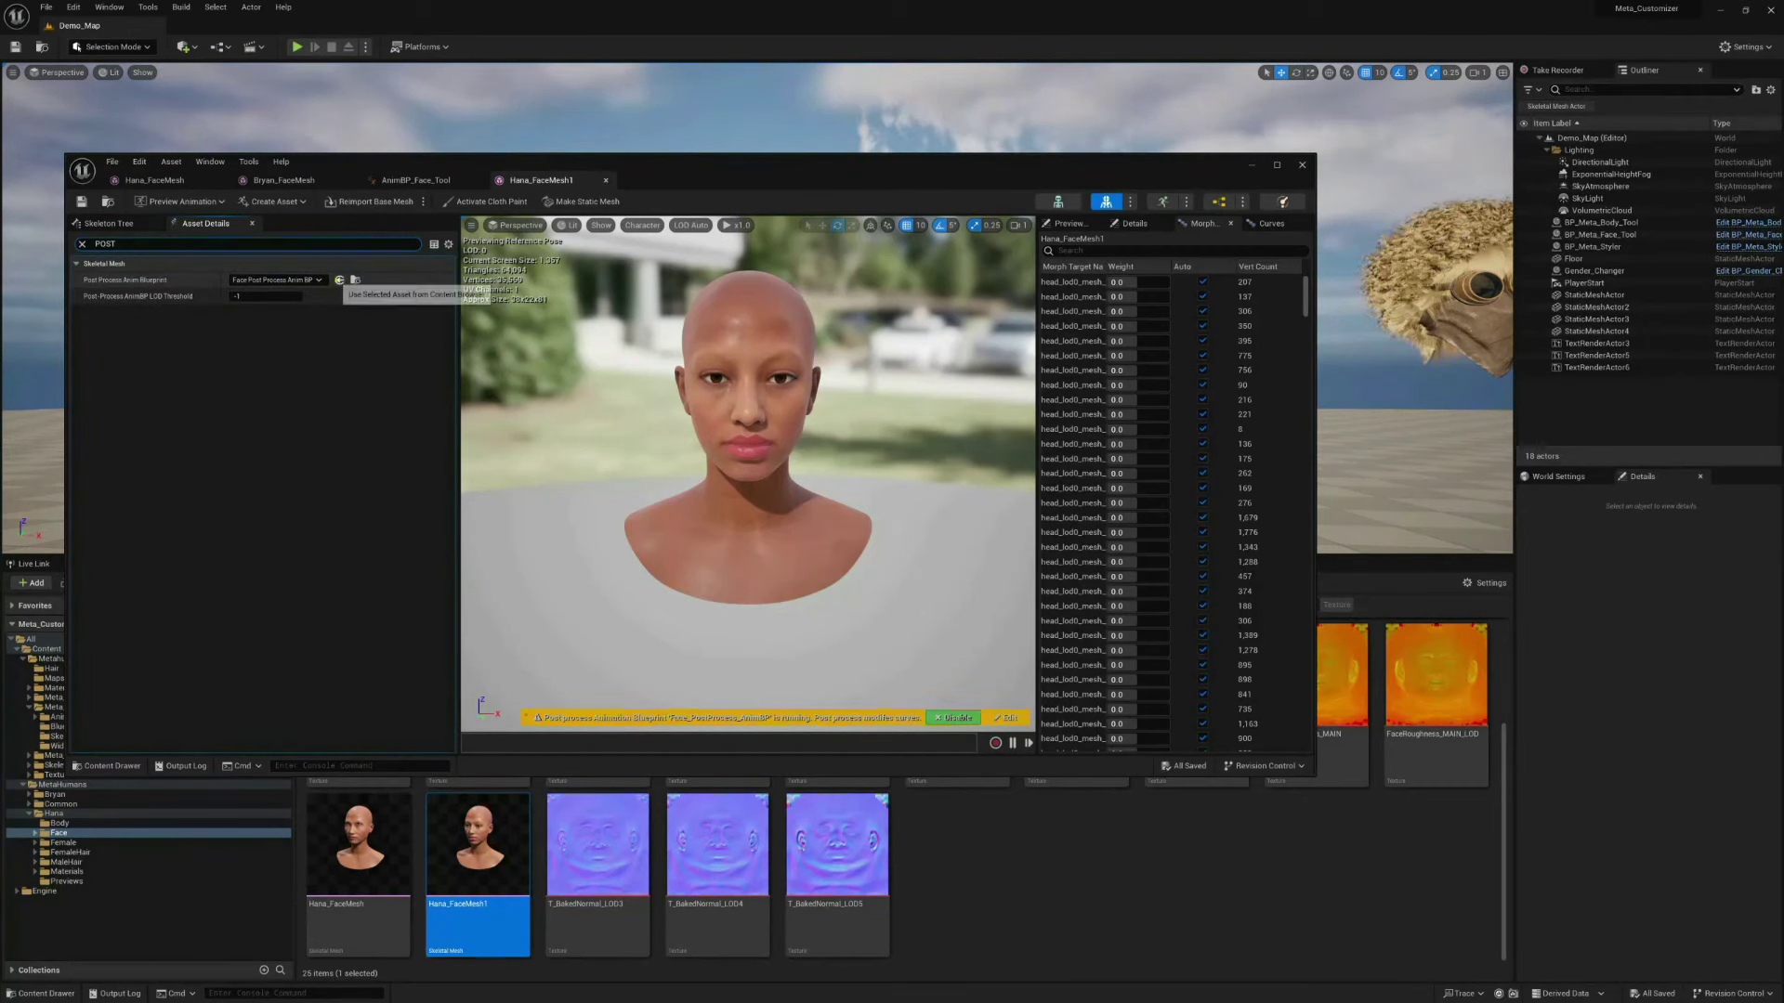
{"action": "left_click", "coordinate": [355, 279]}
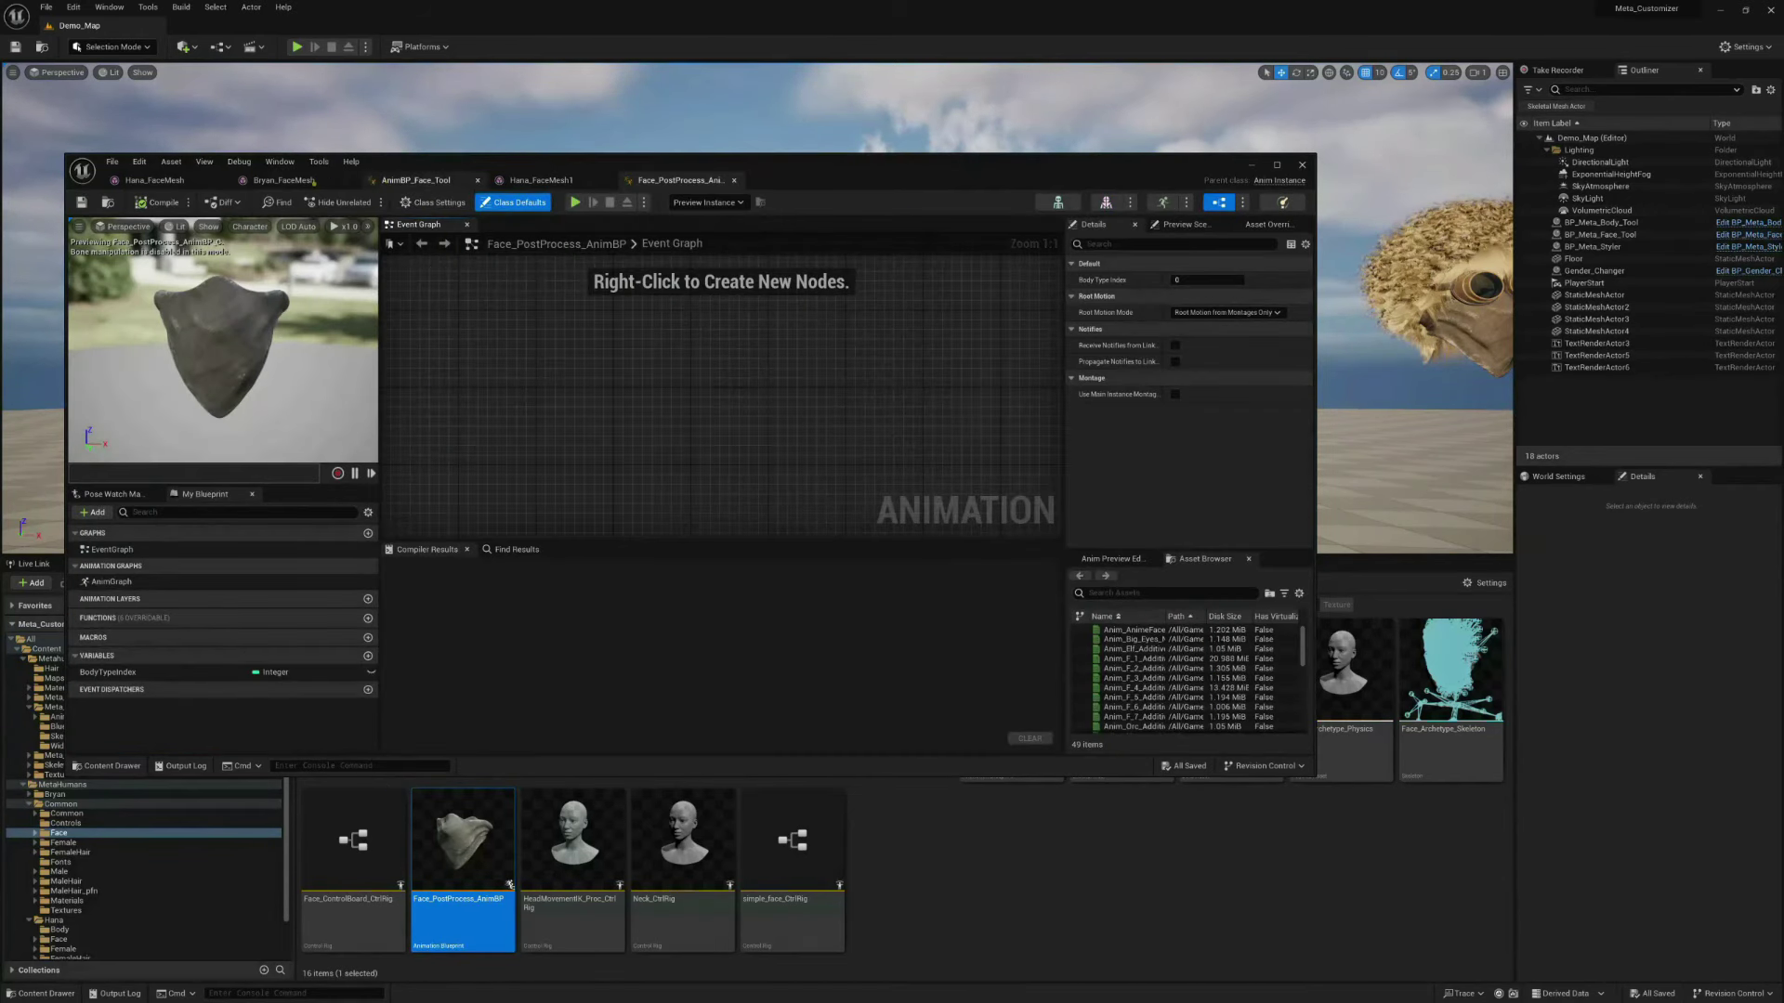
Switch to AnimBP_Face_Tool, place it beside Face_PostProcess_AnimBP, locate its asset in the content folder, and move the editor window aside
{"action": "left_click", "coordinate": [416, 180]}
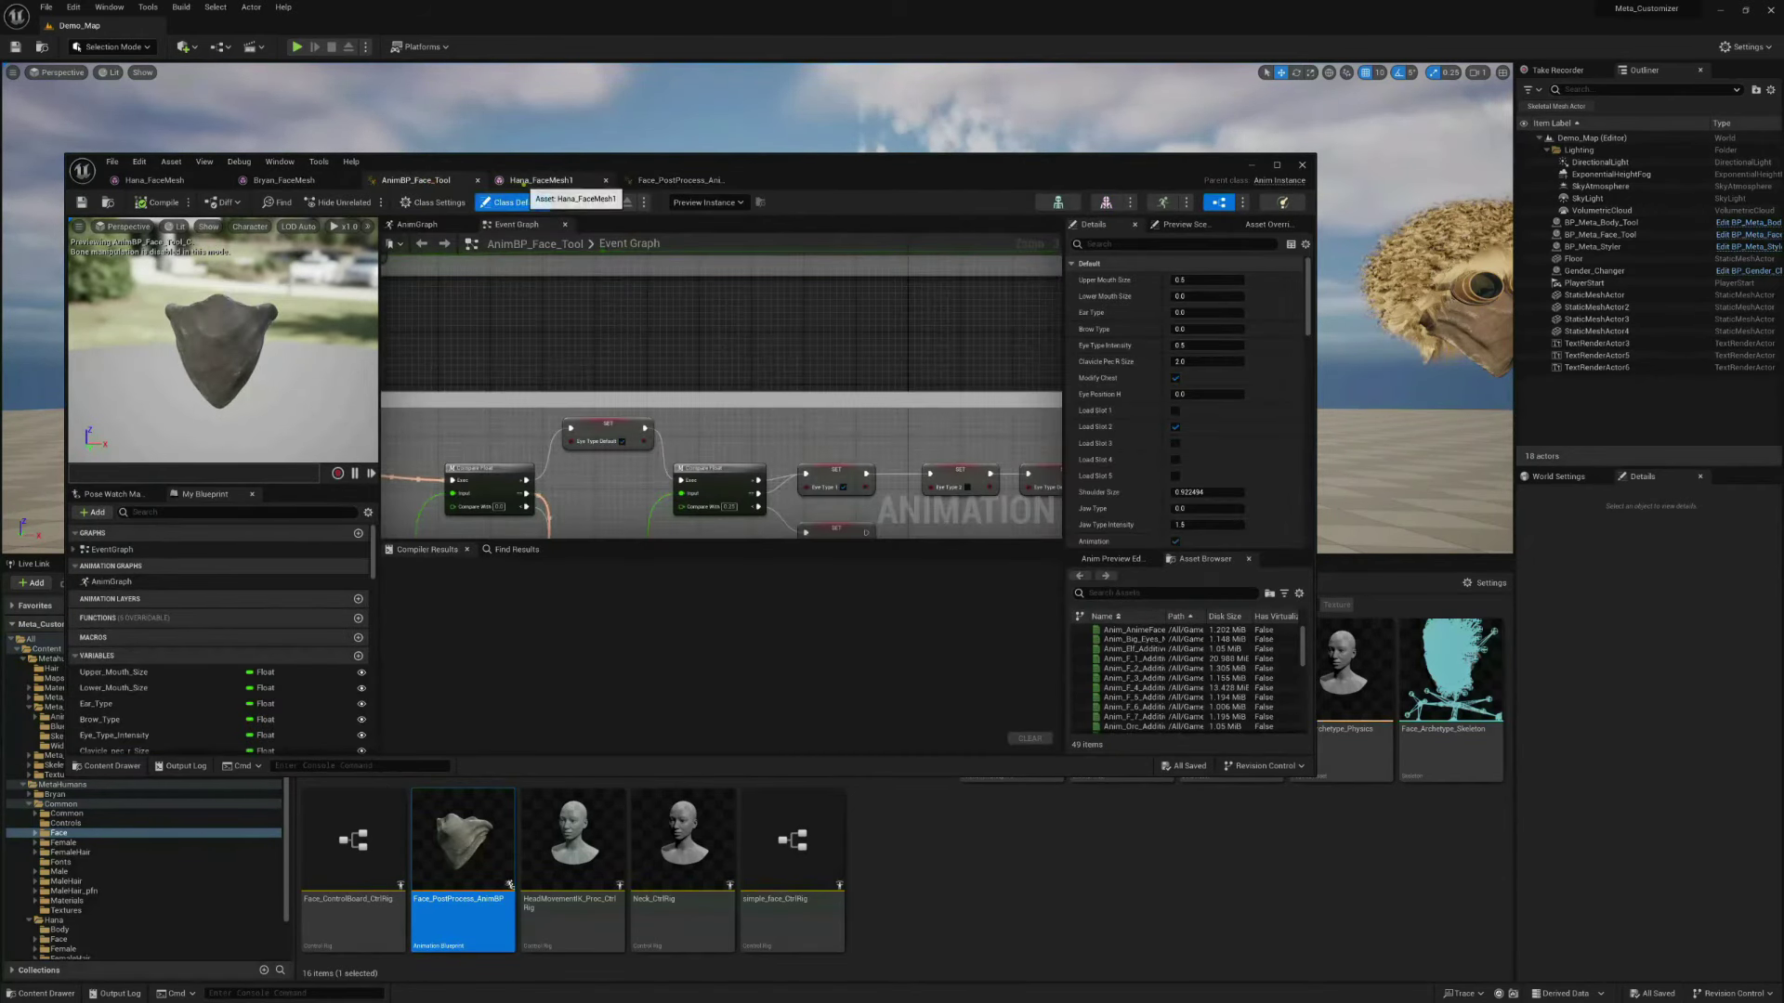
{"action": "left_click_drag", "start_coordinate": [425, 181], "coordinate": [567, 183]}
{"action": "left_click", "coordinate": [108, 202]}
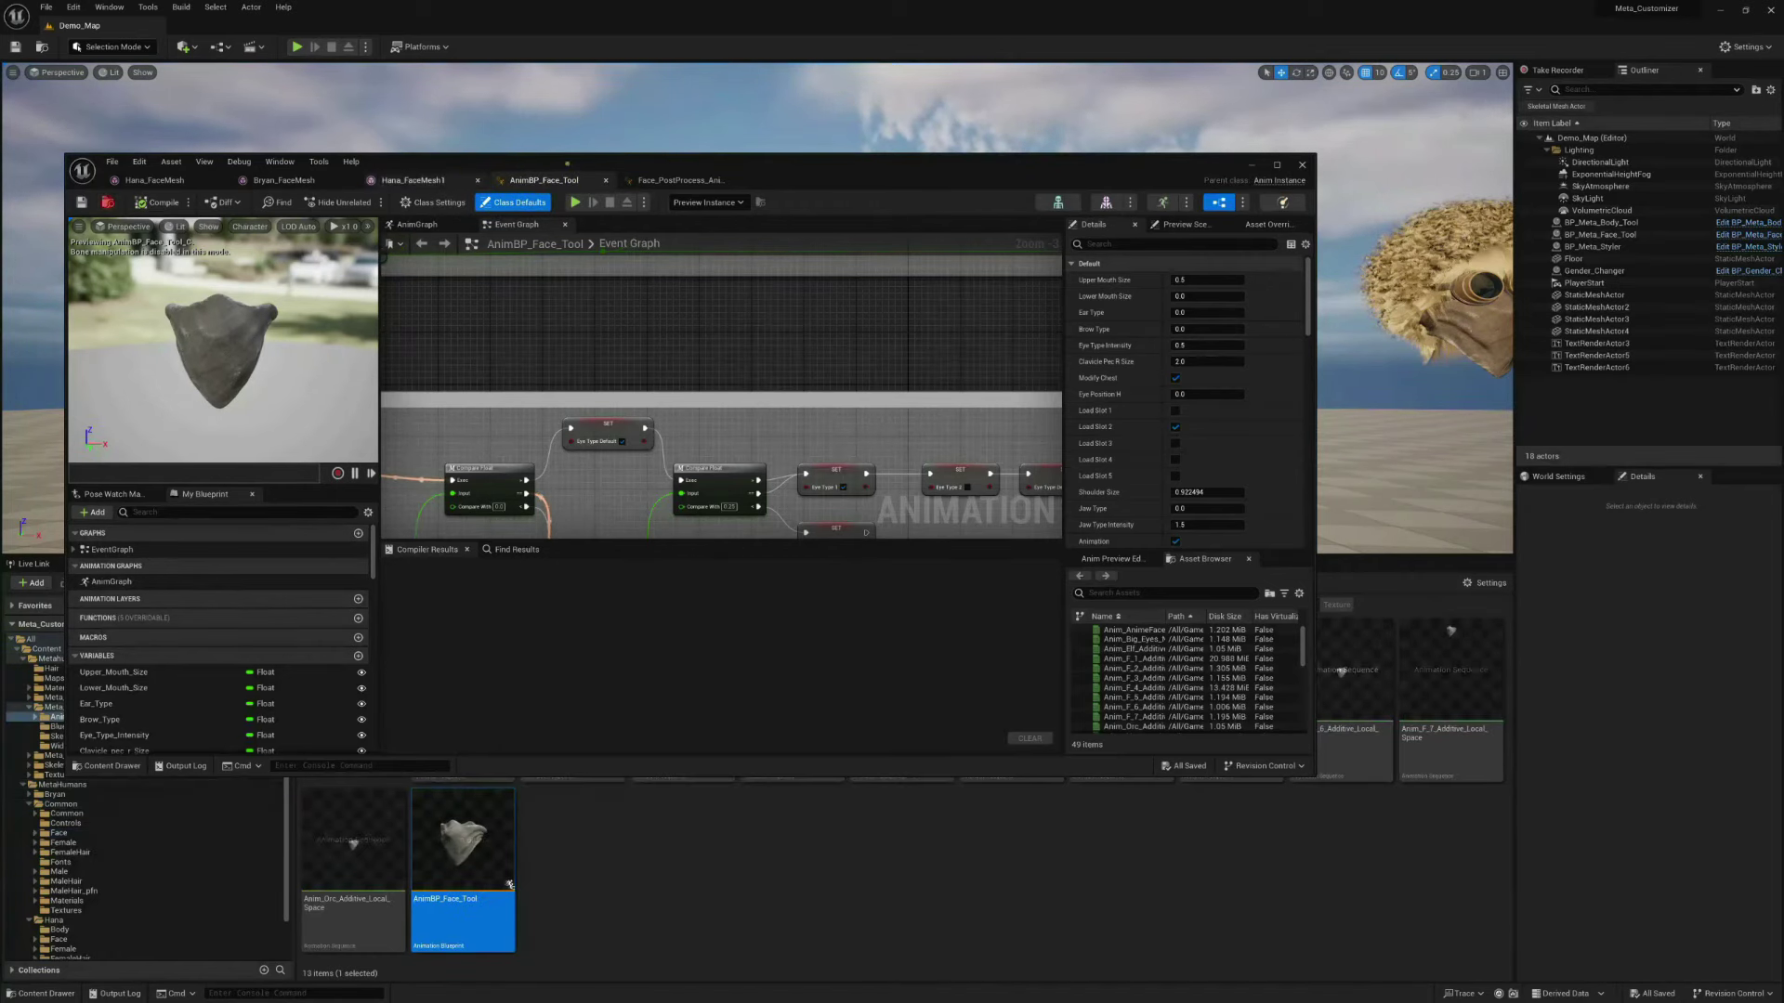
{"action": "left_click_drag", "start_coordinate": [827, 175], "coordinate": [1143, 160]}
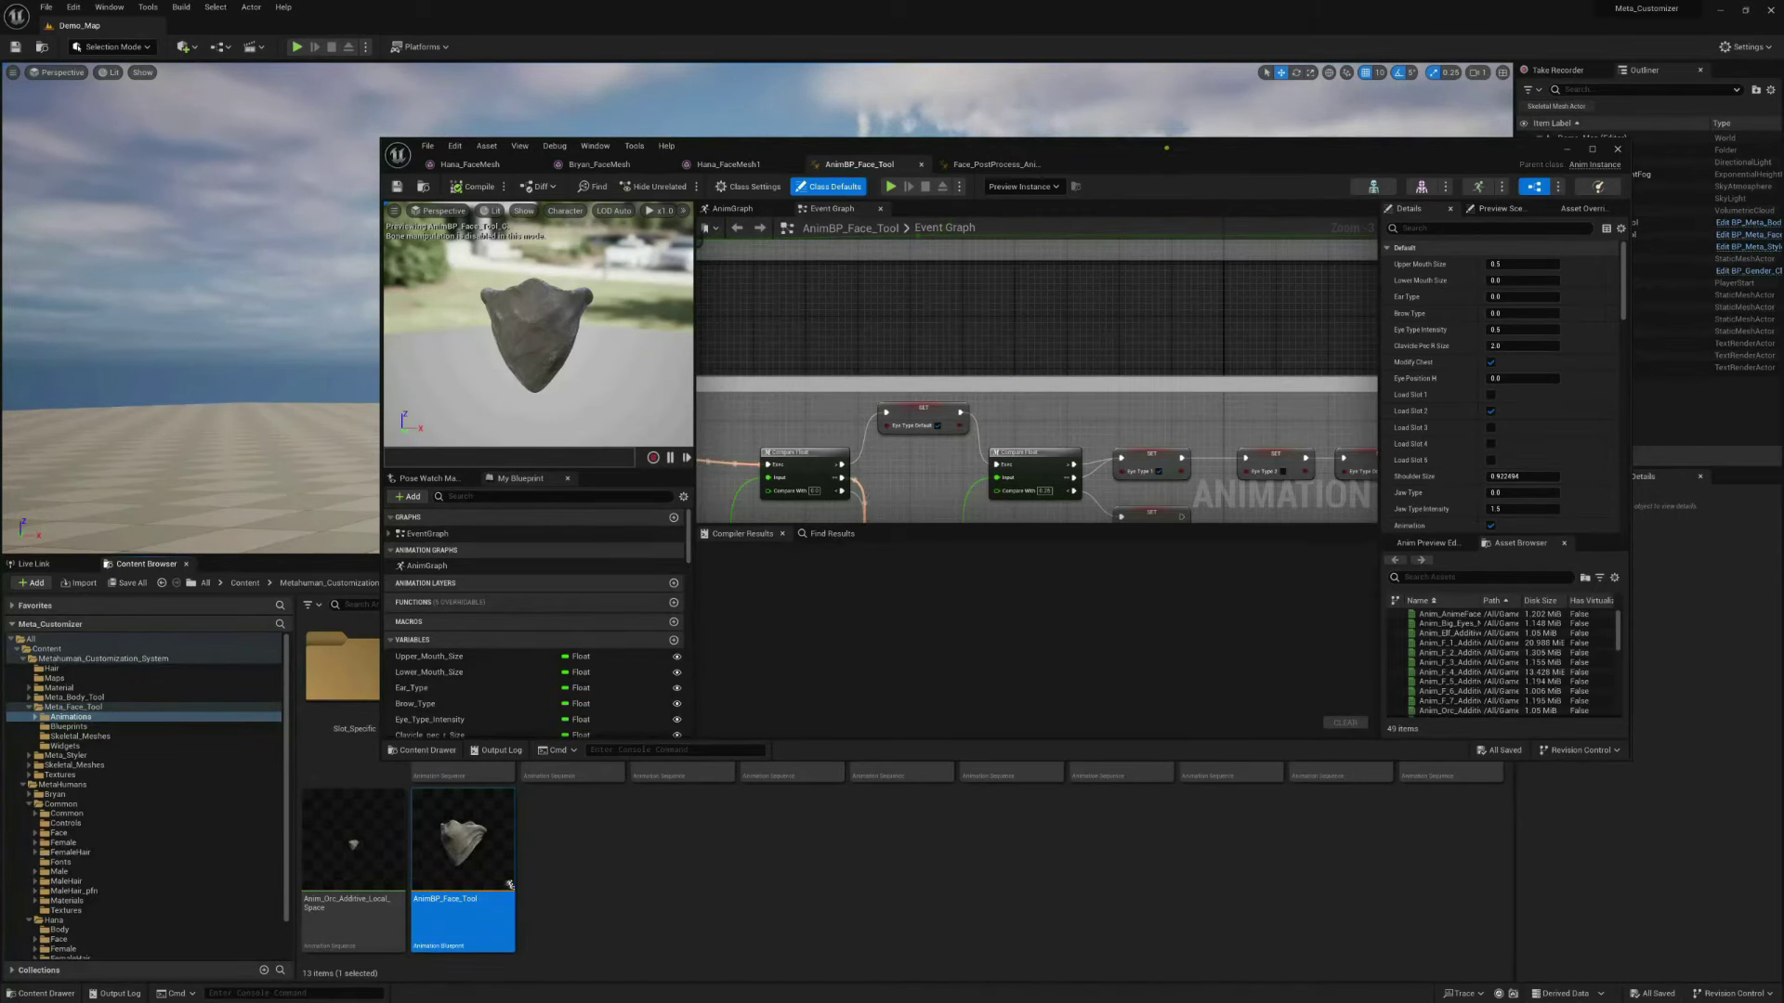
Maximize the AnimBP_Face_Tool editor, look over its Event Graph, and open its AnimGraph
{"action": "double_click", "coordinate": [1162, 164]}
{"action": "scroll", "coordinate": [648, 487], "scroll_direction": "down", "scroll_amount": 8}
{"action": "scroll", "coordinate": [647, 487], "scroll_direction": "down", "scroll_amount": 1}
{"action": "right_click_drag", "start_coordinate": [1062, 477], "coordinate": [1062, 476]}
{"action": "right_click_drag", "start_coordinate": [869, 396], "coordinate": [858, 311]}
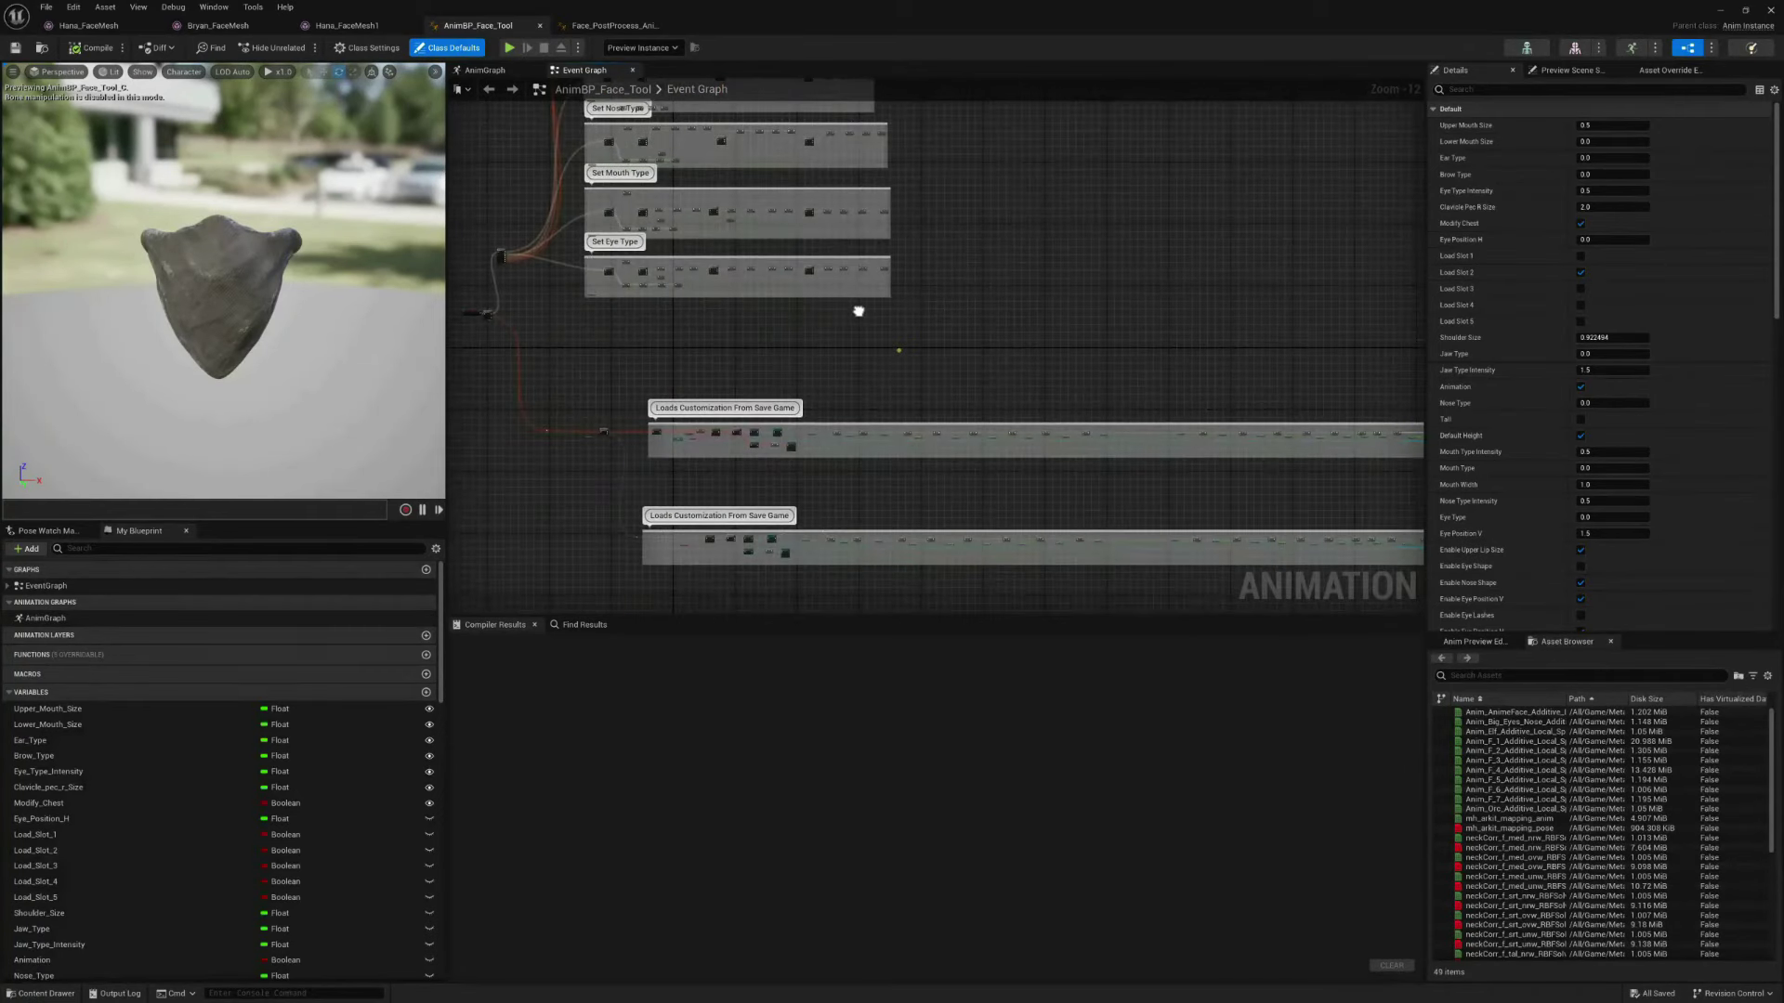
{"action": "left_click", "coordinate": [46, 617]}
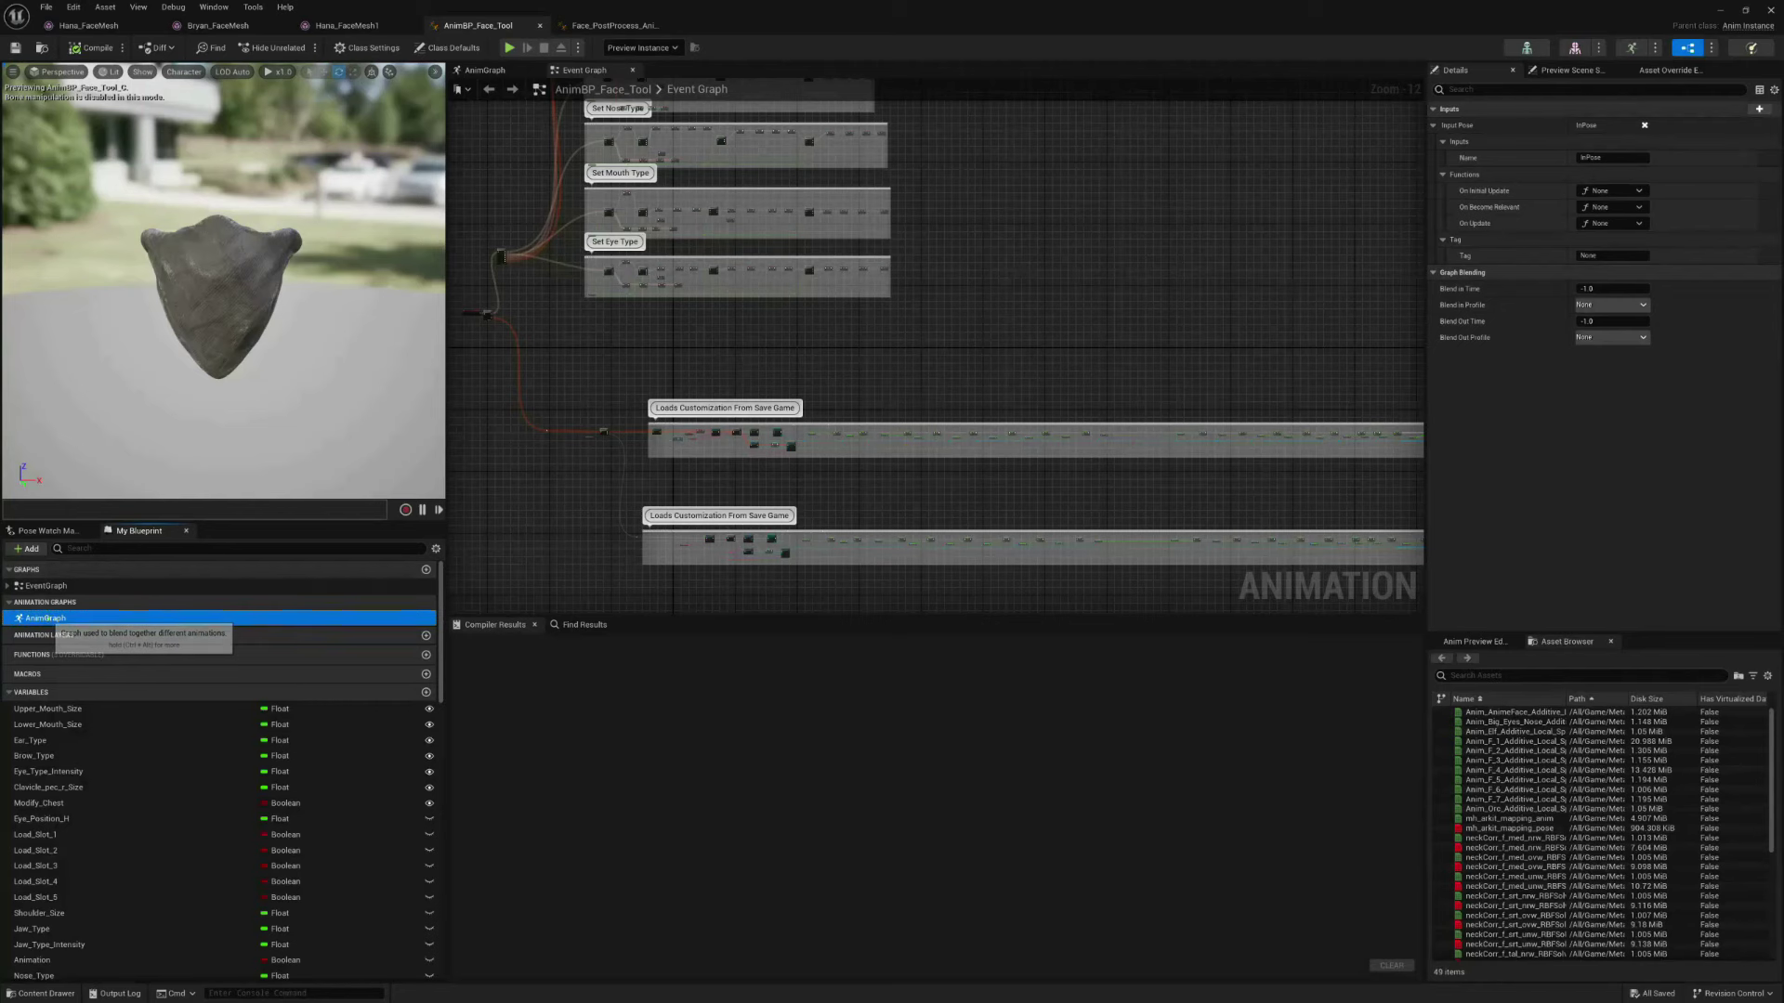
{"action": "double_click", "coordinate": [47, 618]}
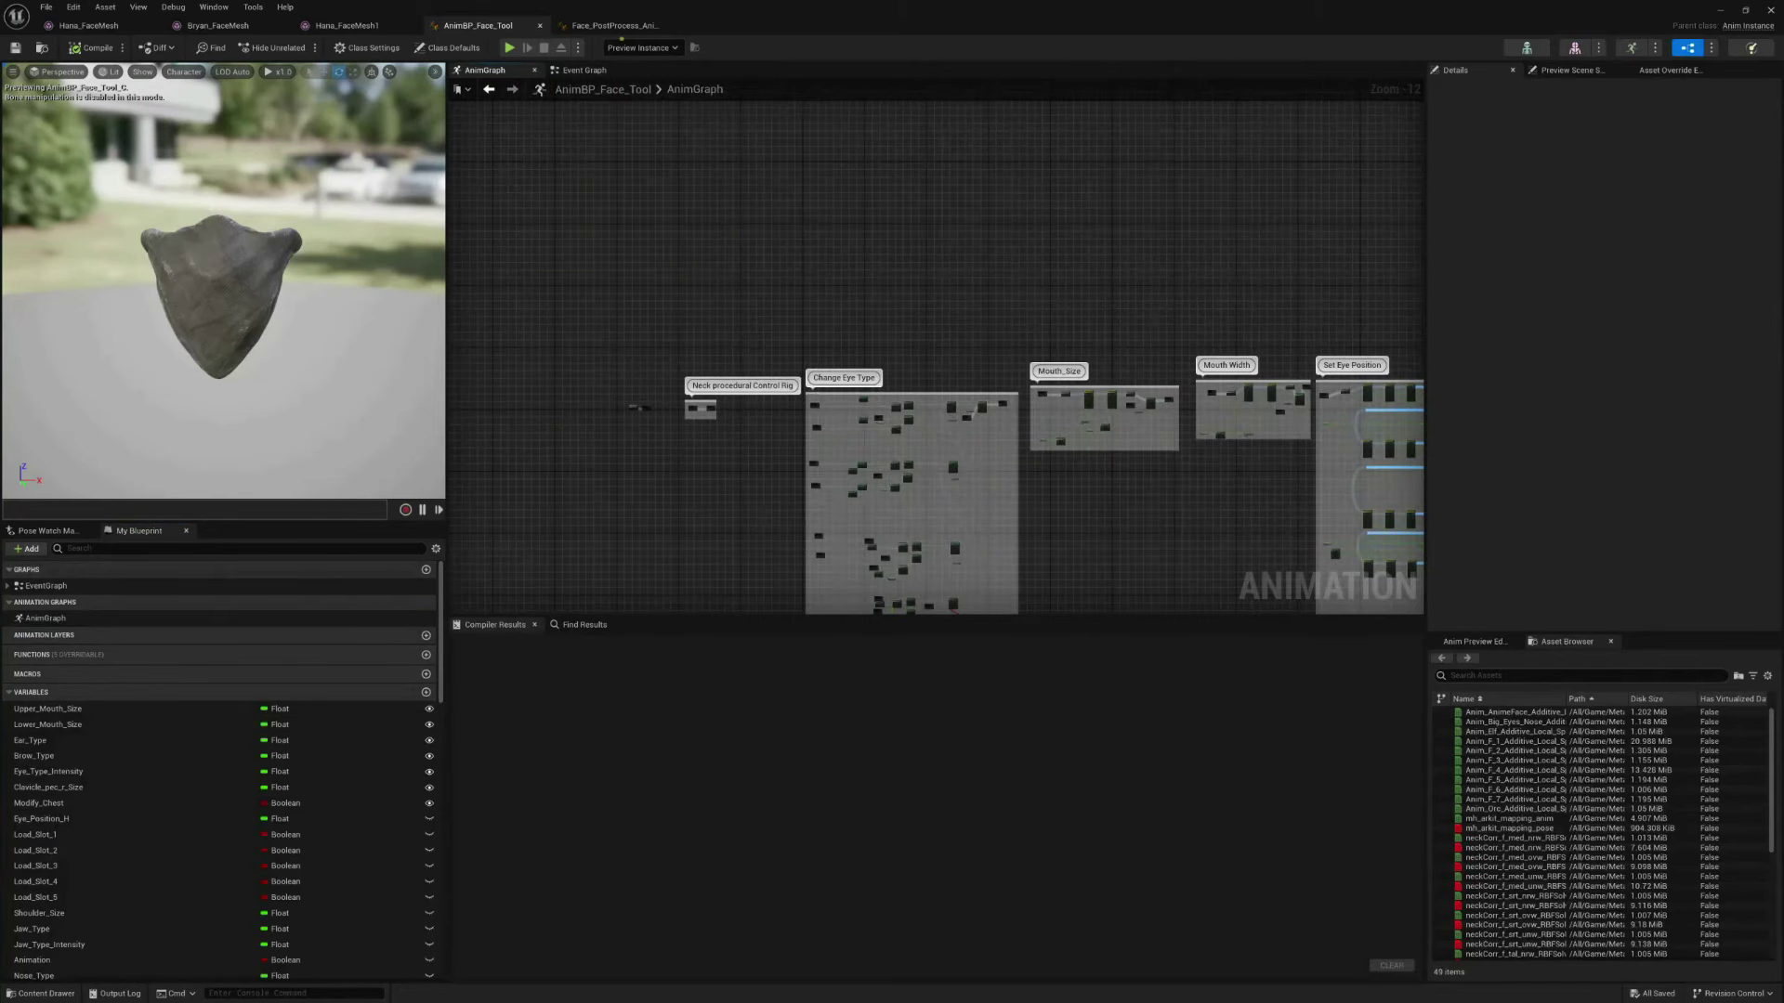
Copy the BodyTypeIndex variable from Face_PostProcess_AnimBP and paste it into the variables of AnimBP_Face_Tool
{"action": "left_click", "coordinate": [596, 28]}
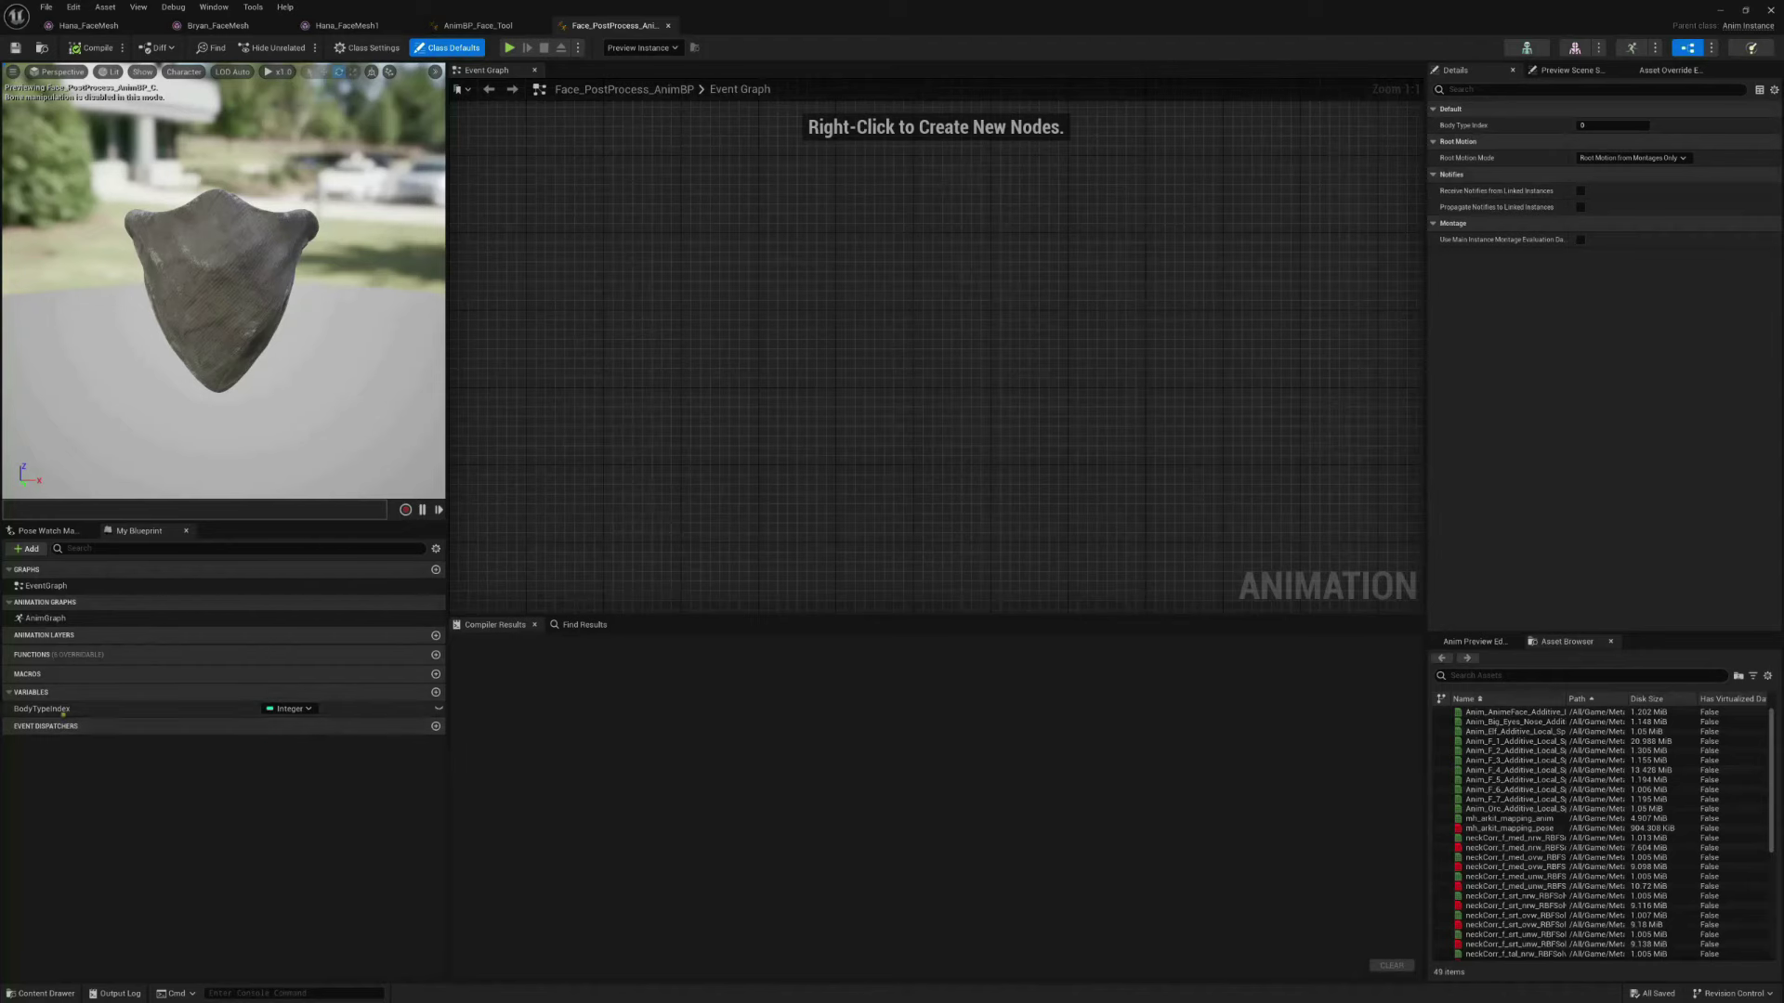
{"action": "left_click", "coordinate": [44, 711]}
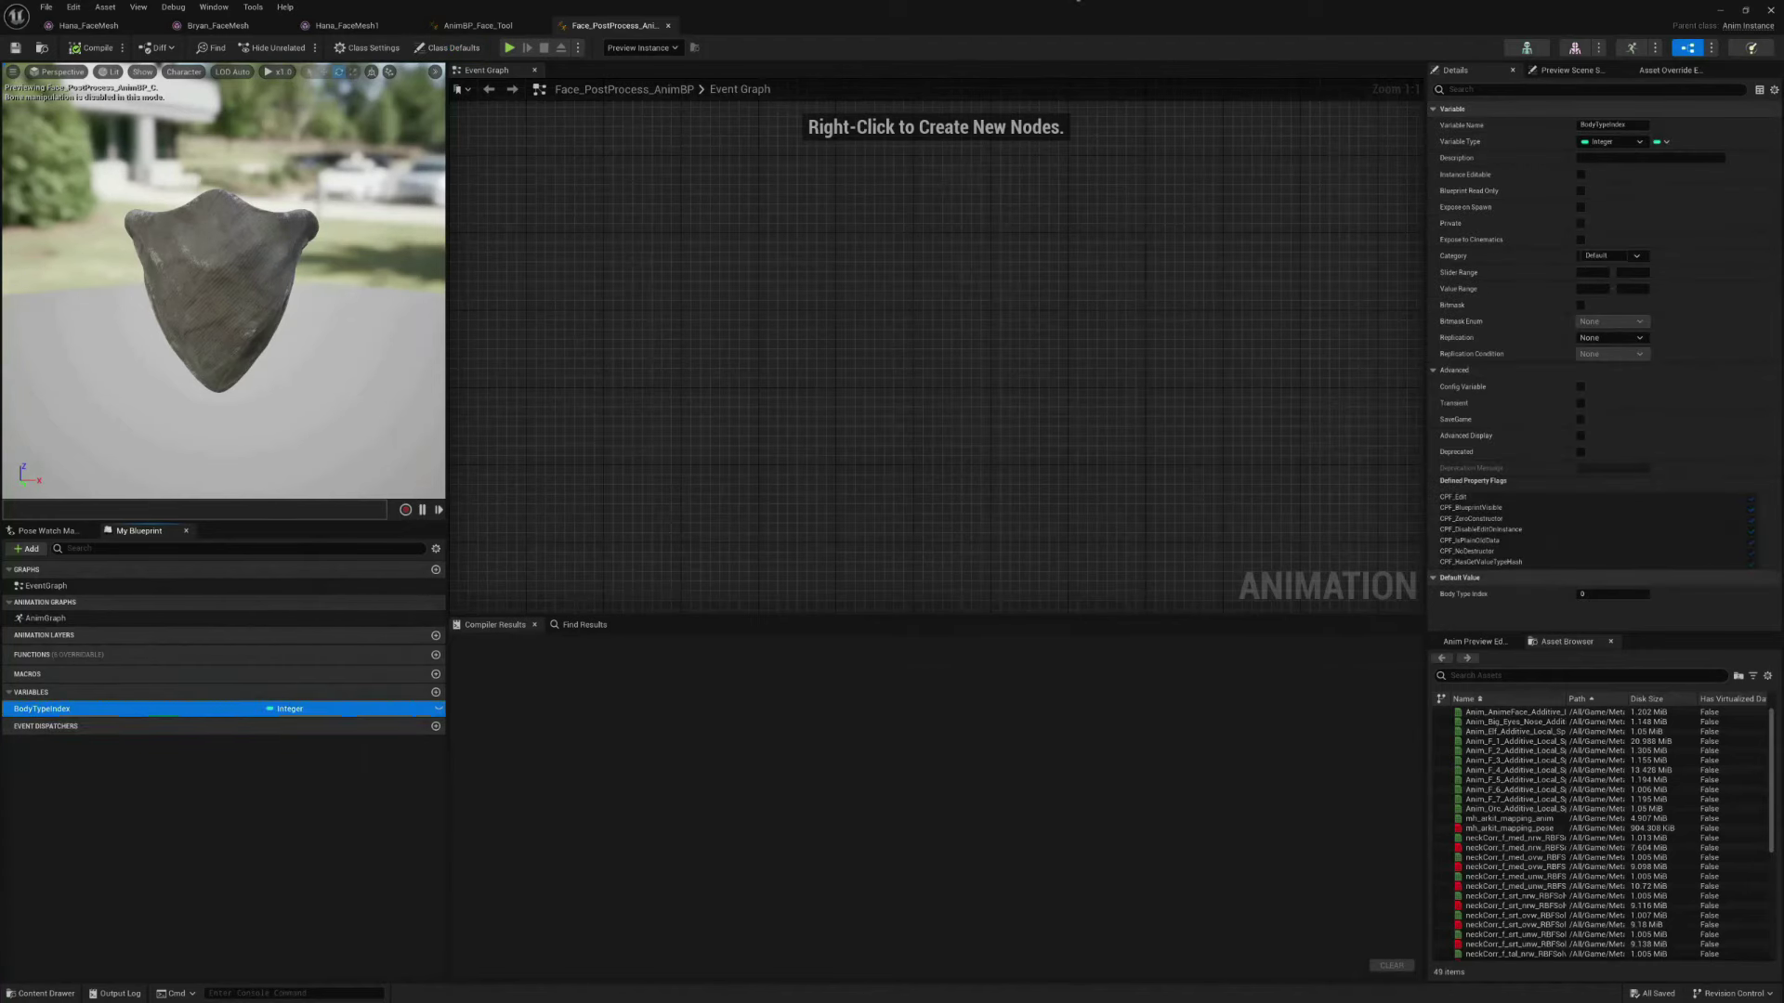
{"action": "key", "text": "super+Down"}
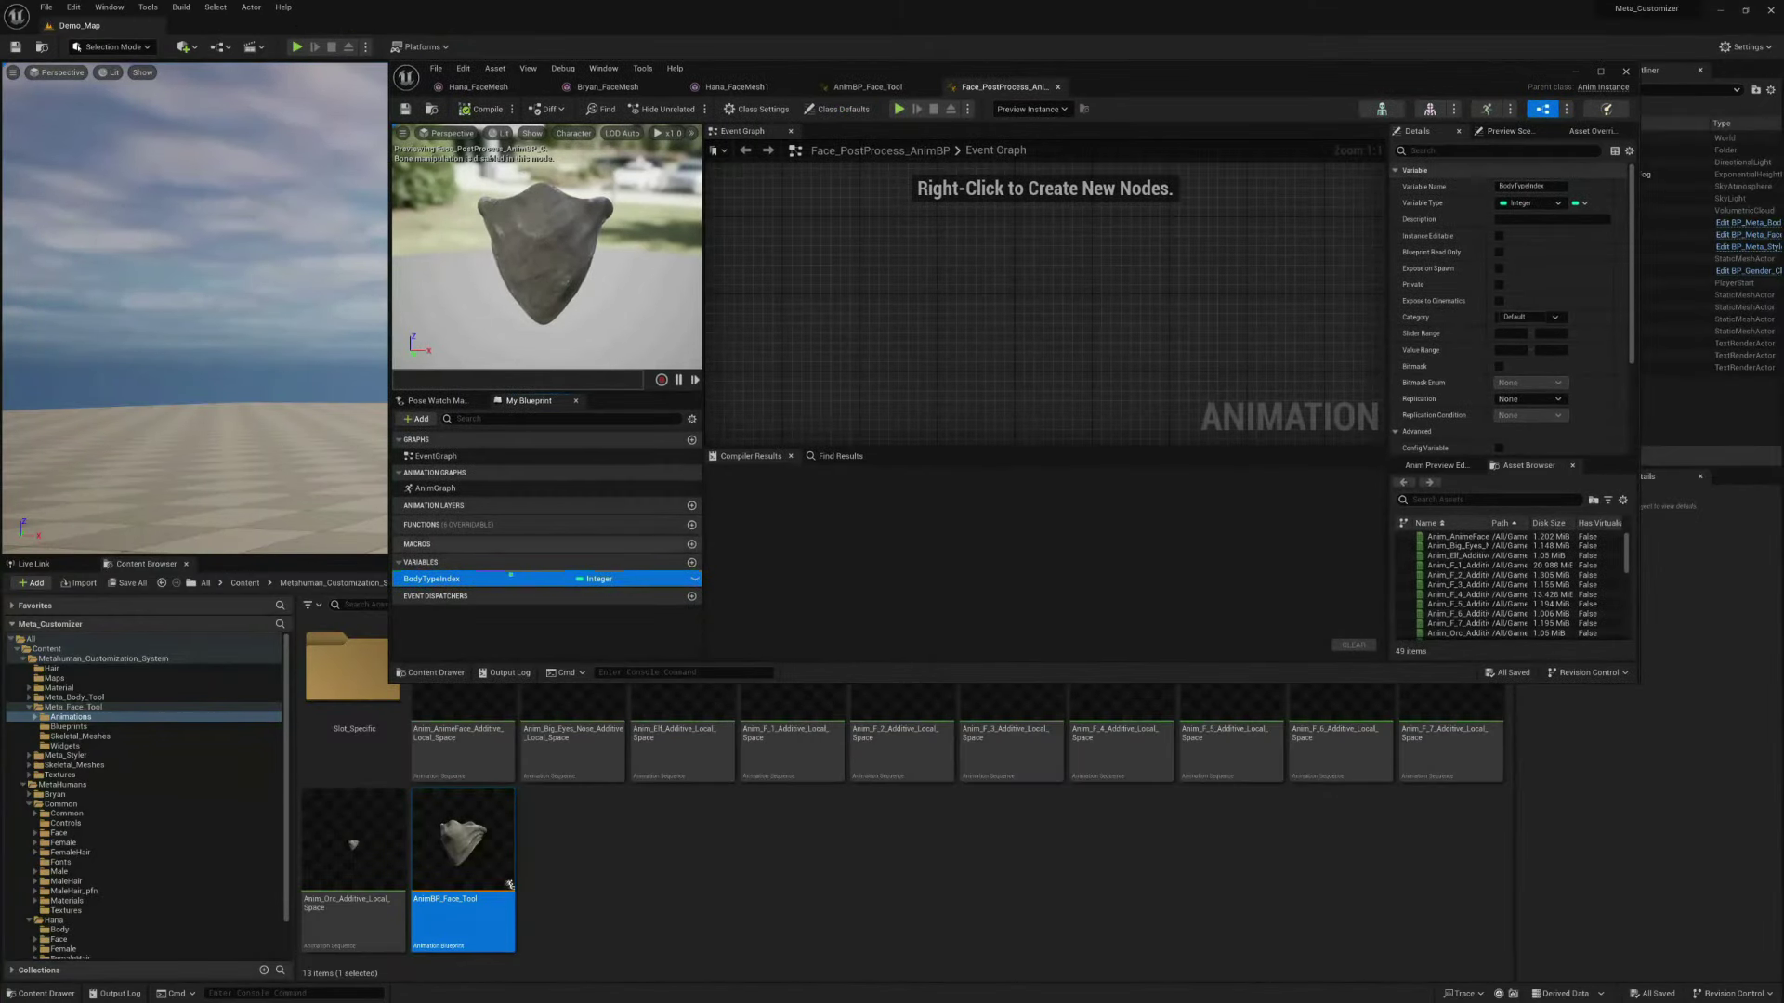
{"action": "right_click", "coordinate": [460, 582]}
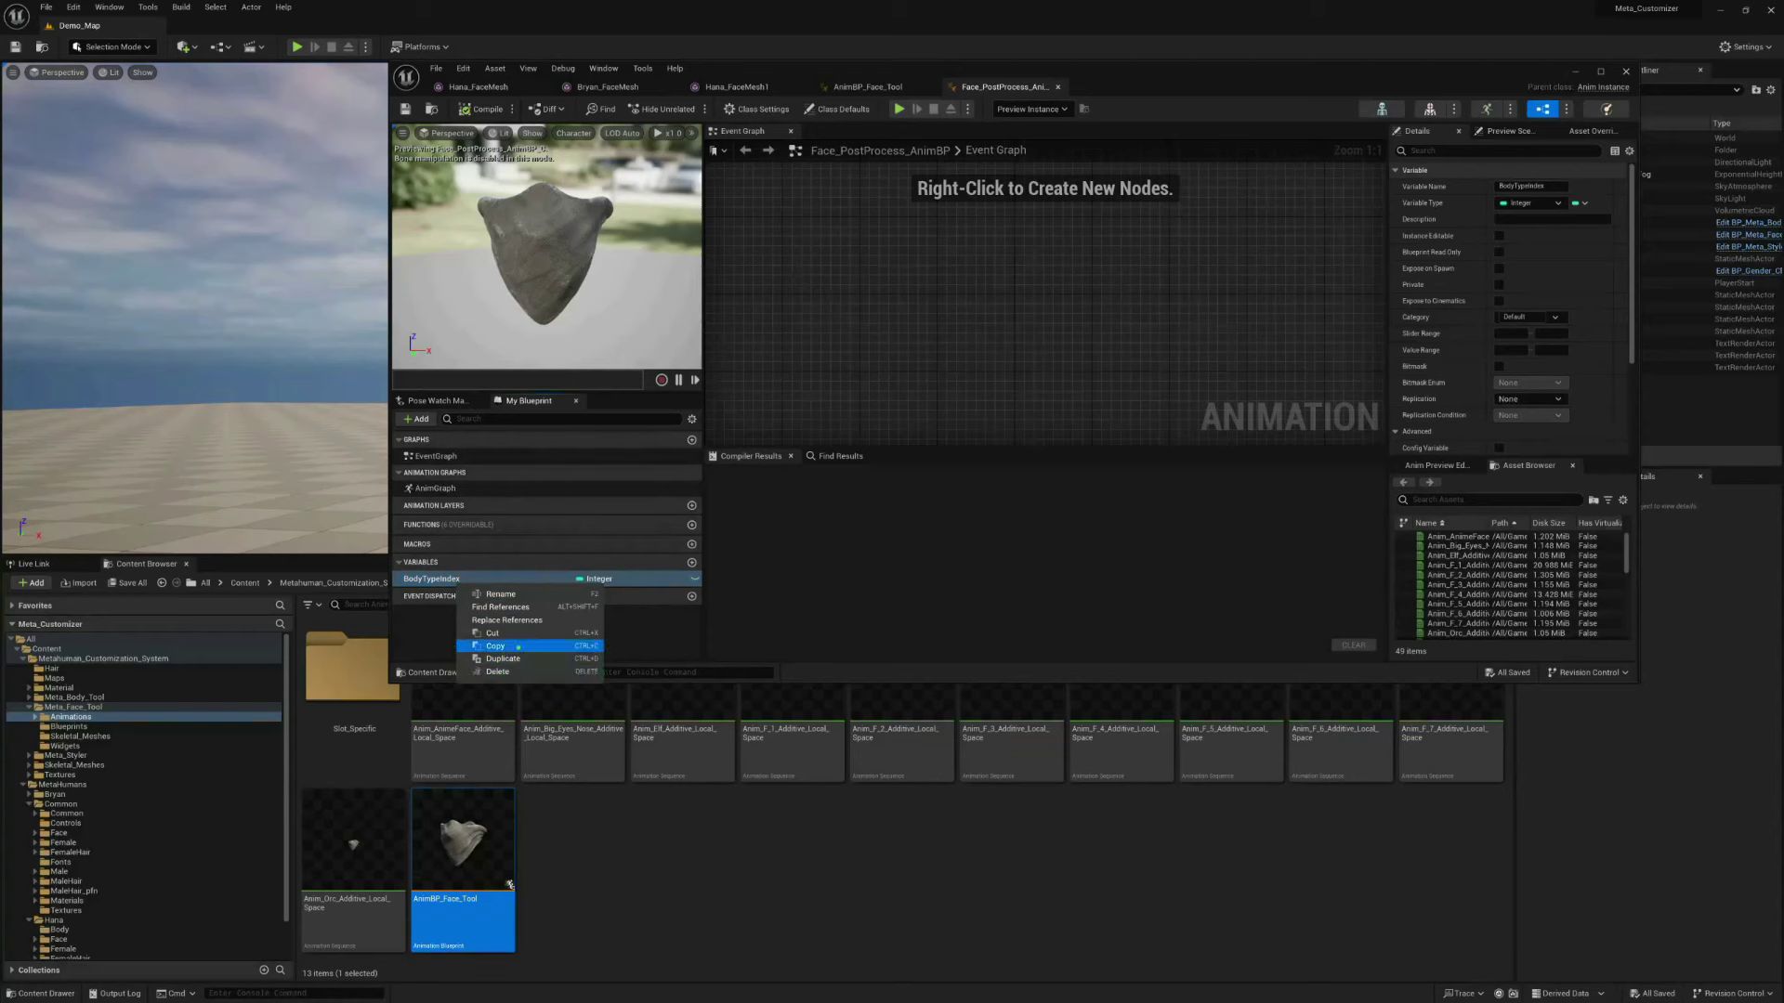
{"action": "left_click", "coordinate": [518, 647]}
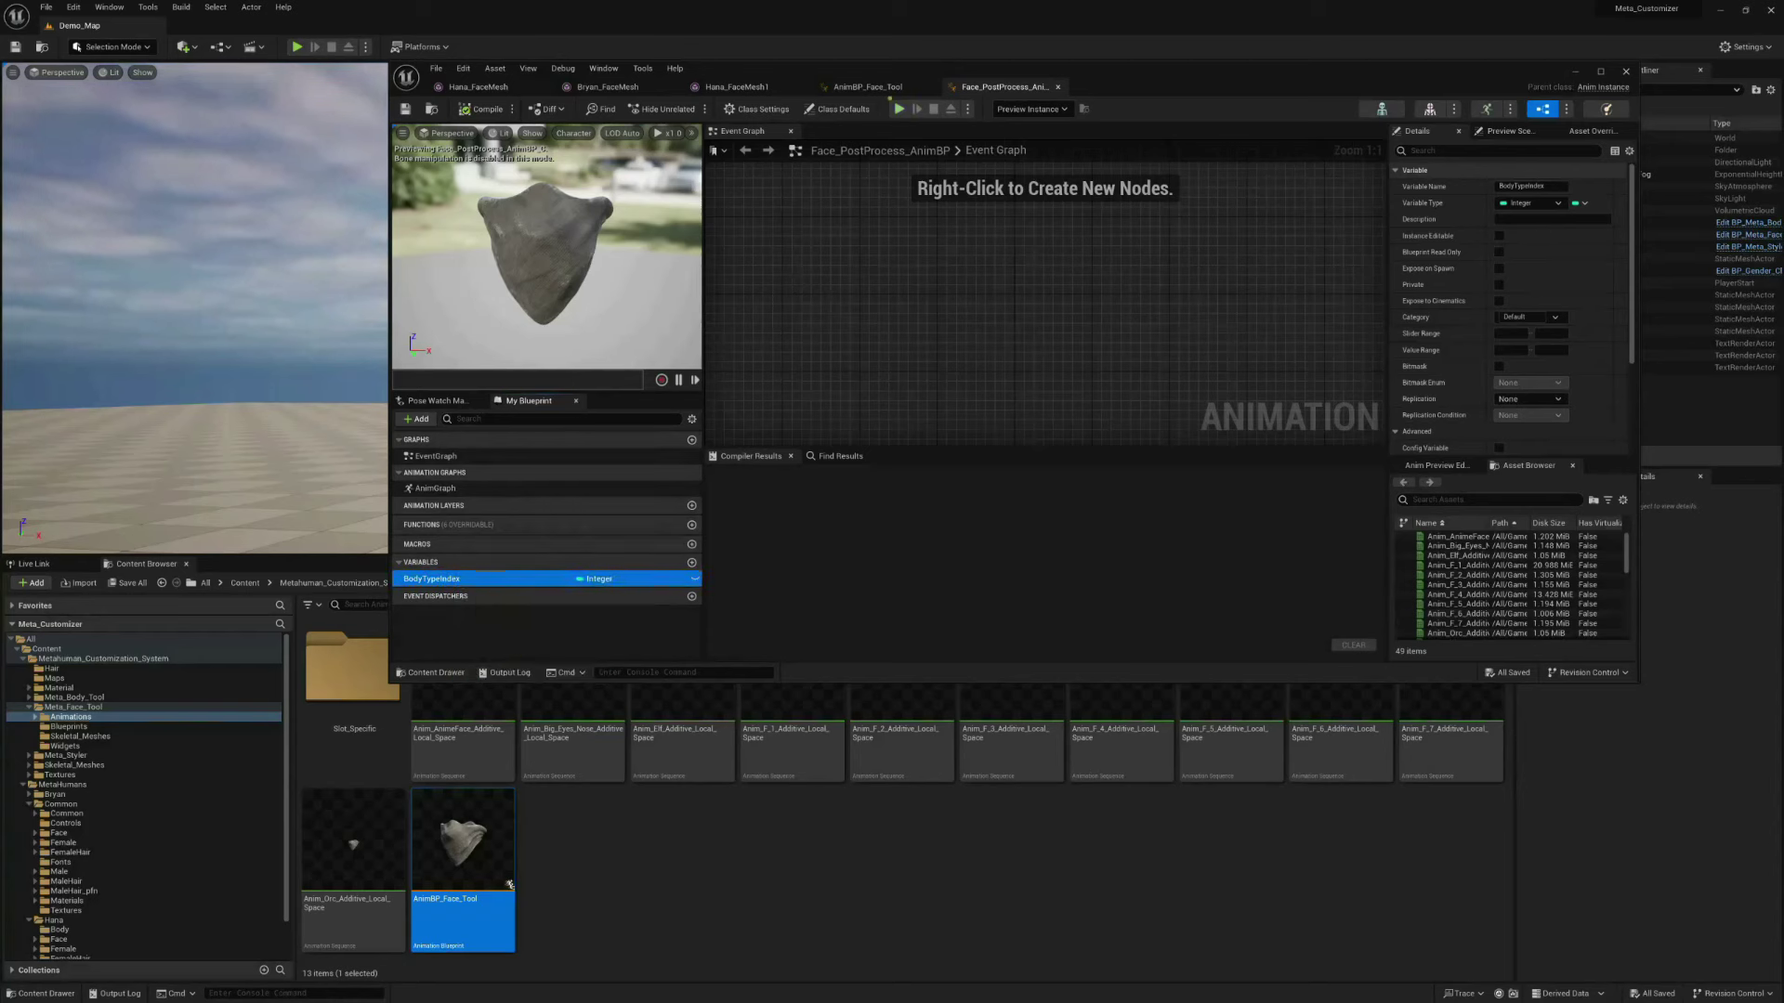
{"action": "left_click", "coordinate": [868, 86]}
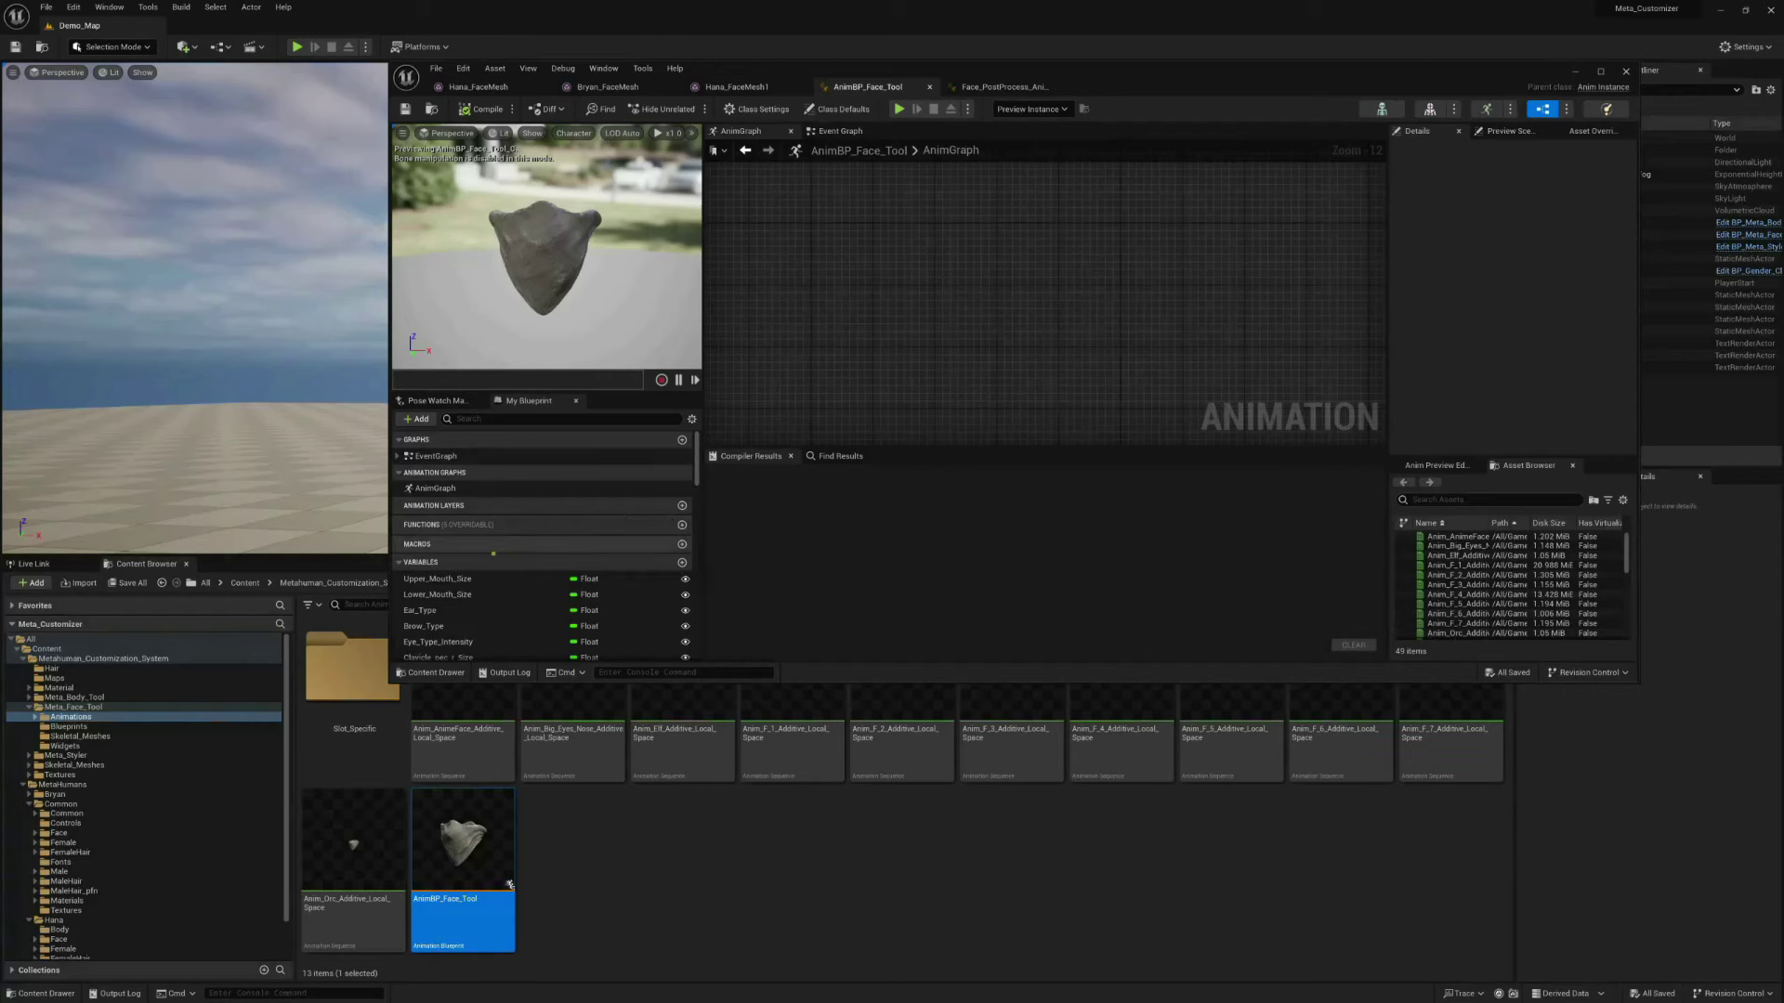
{"action": "right_click", "coordinate": [439, 563]}
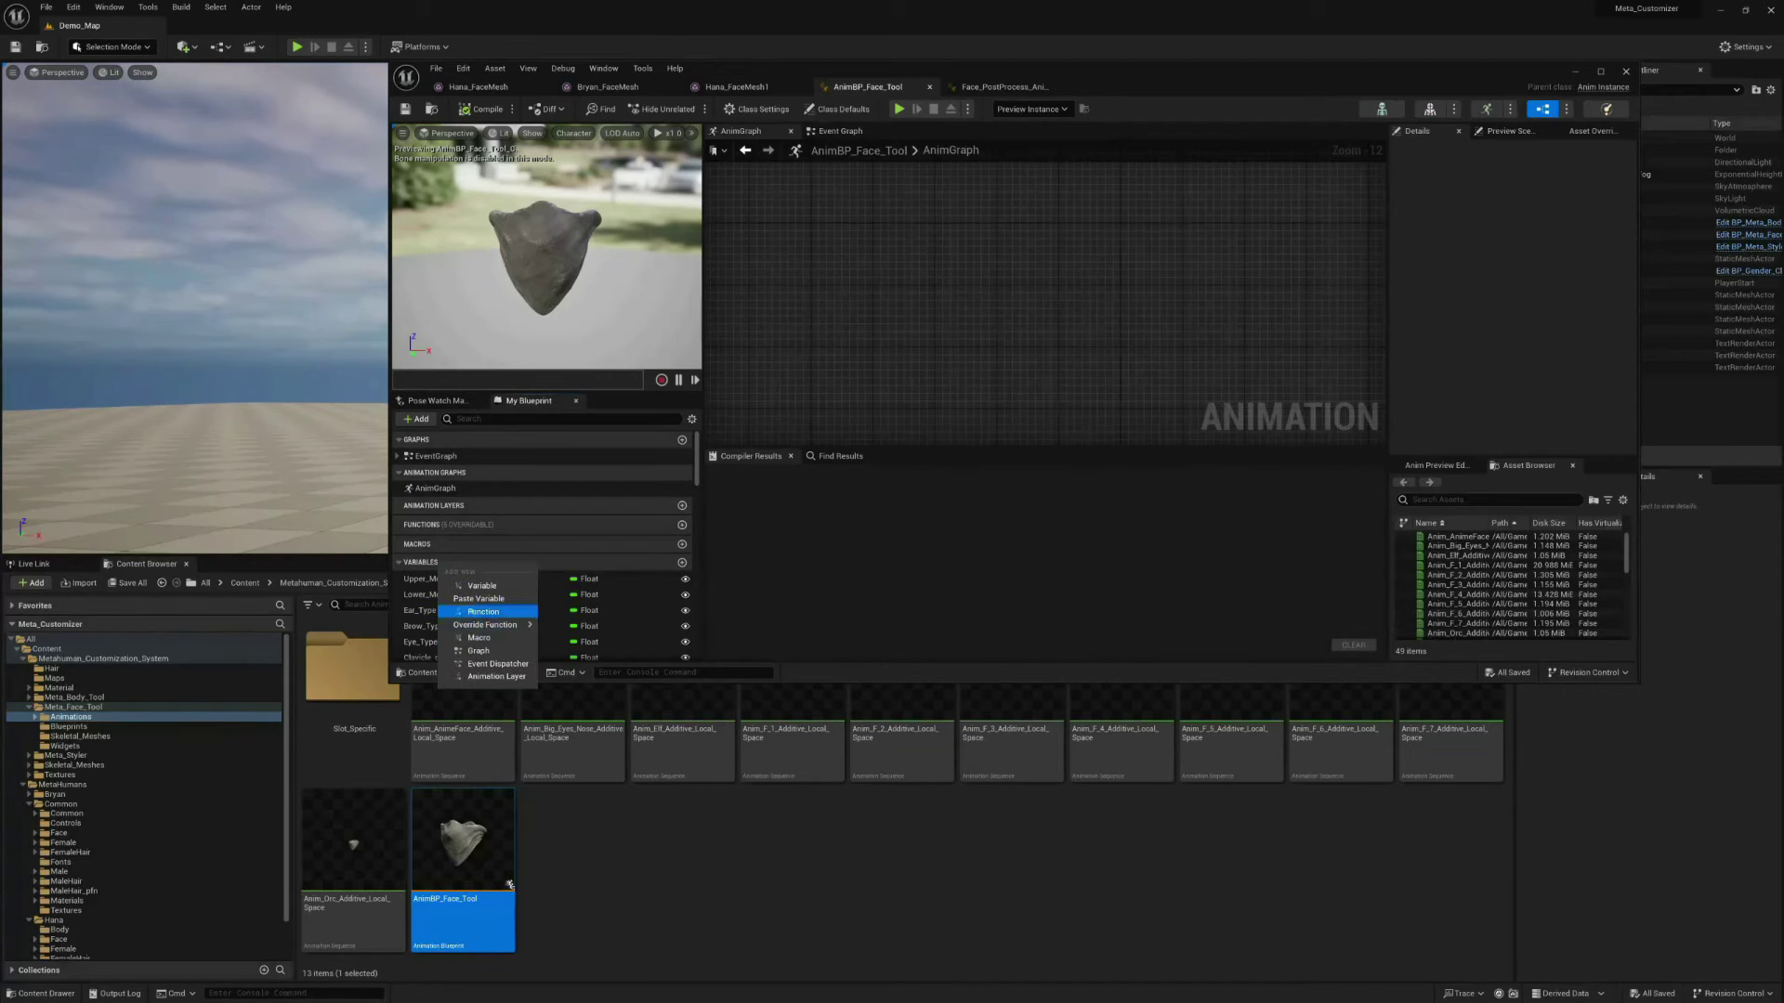
{"action": "key", "text": "Escape"}
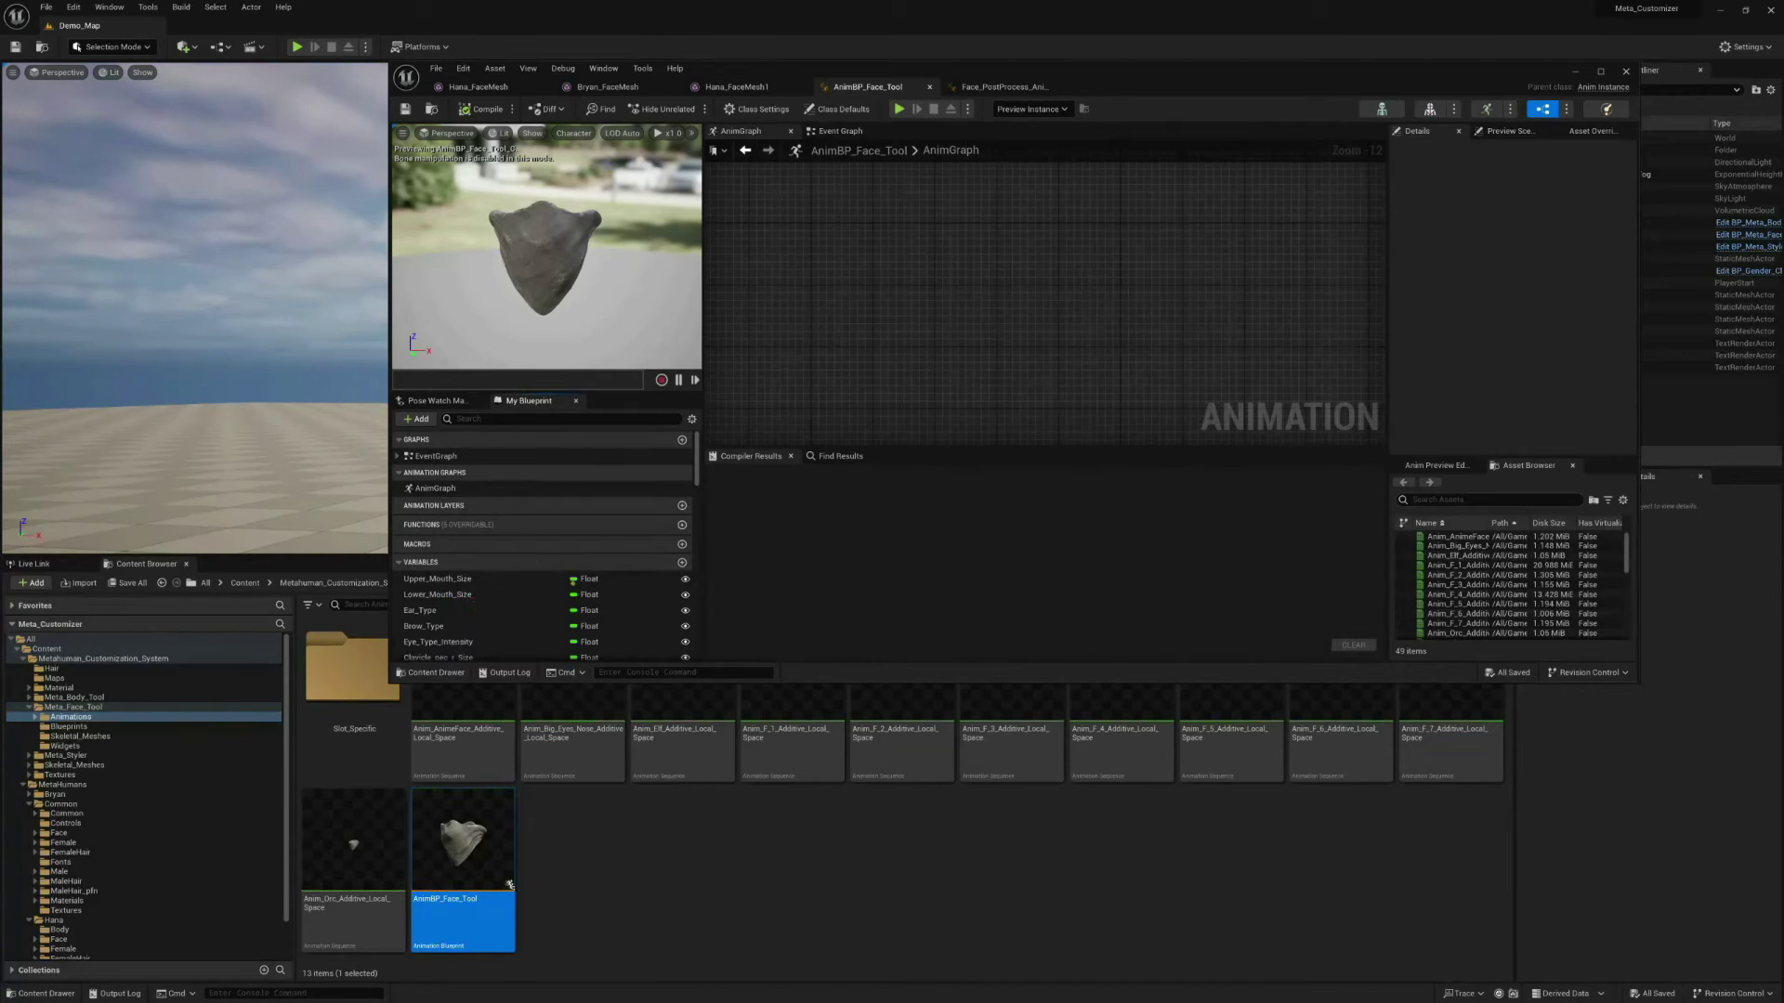
{"action": "key", "text": "ctrl+v"}
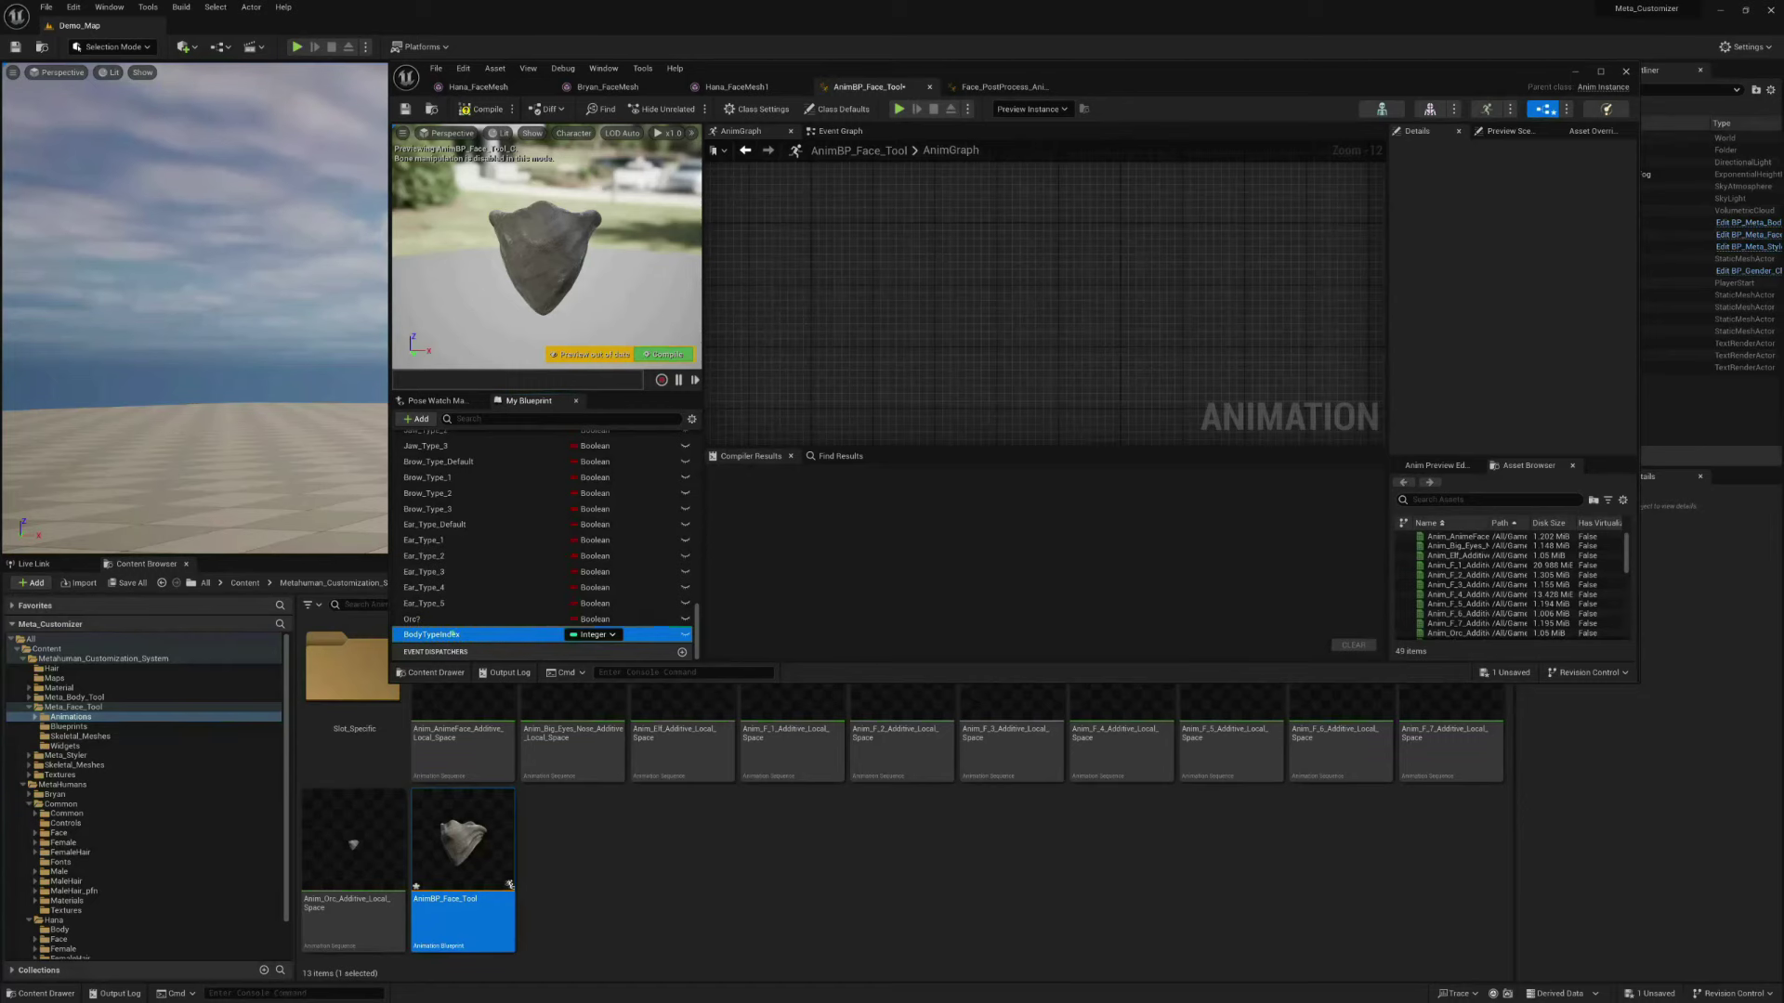
In the AnimGraph of Face_PostProcess_AnimBP, move the Input Pose and Output Pose nodes away from the nodes between them
{"action": "left_click", "coordinate": [1004, 87]}
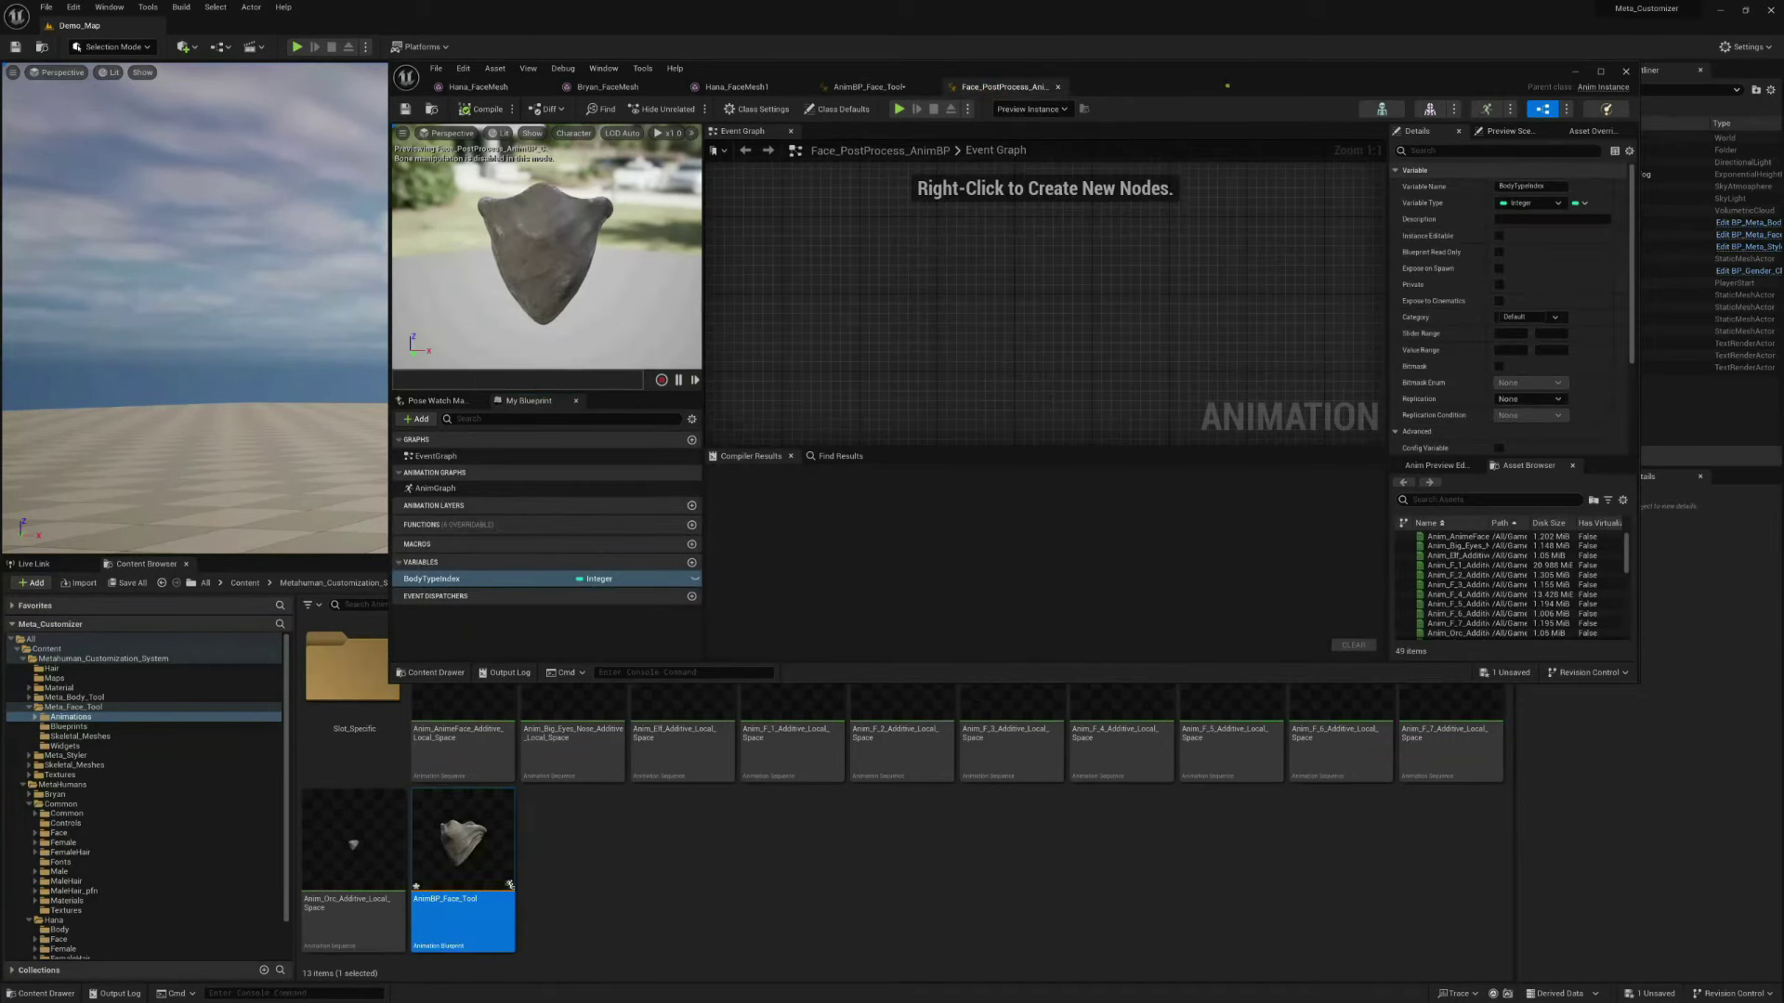
{"action": "double_click", "coordinate": [1164, 72]}
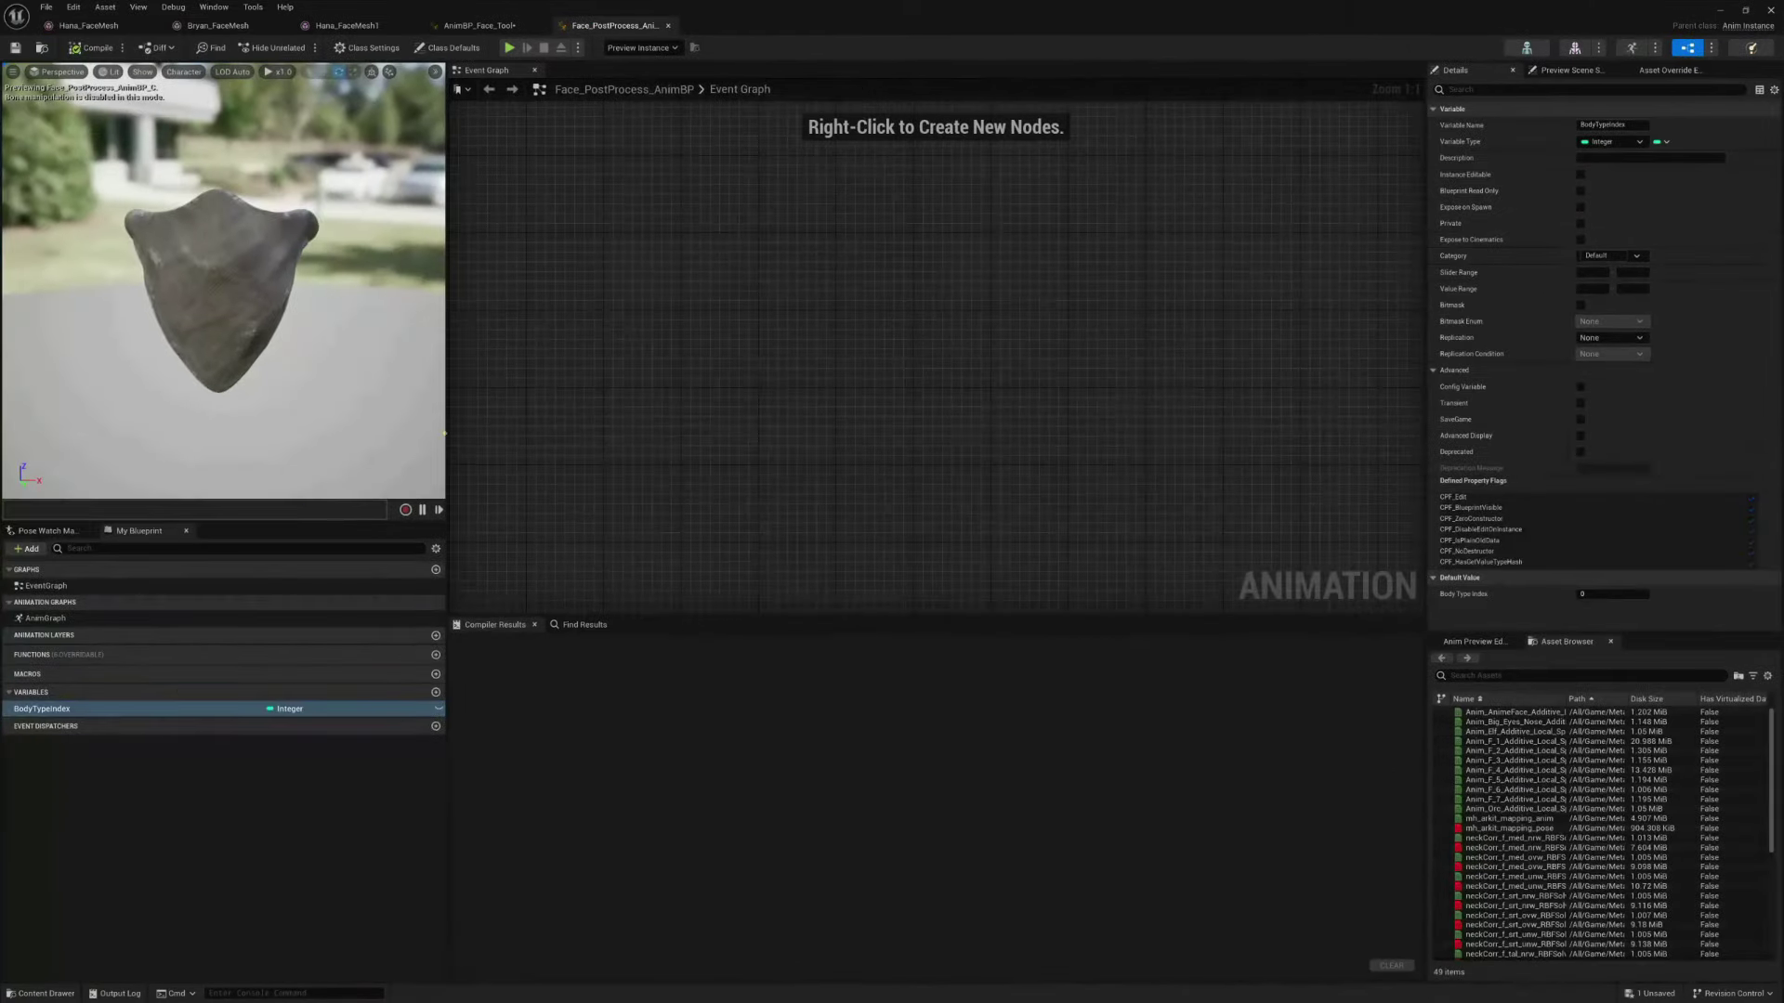
{"action": "double_click", "coordinate": [44, 617]}
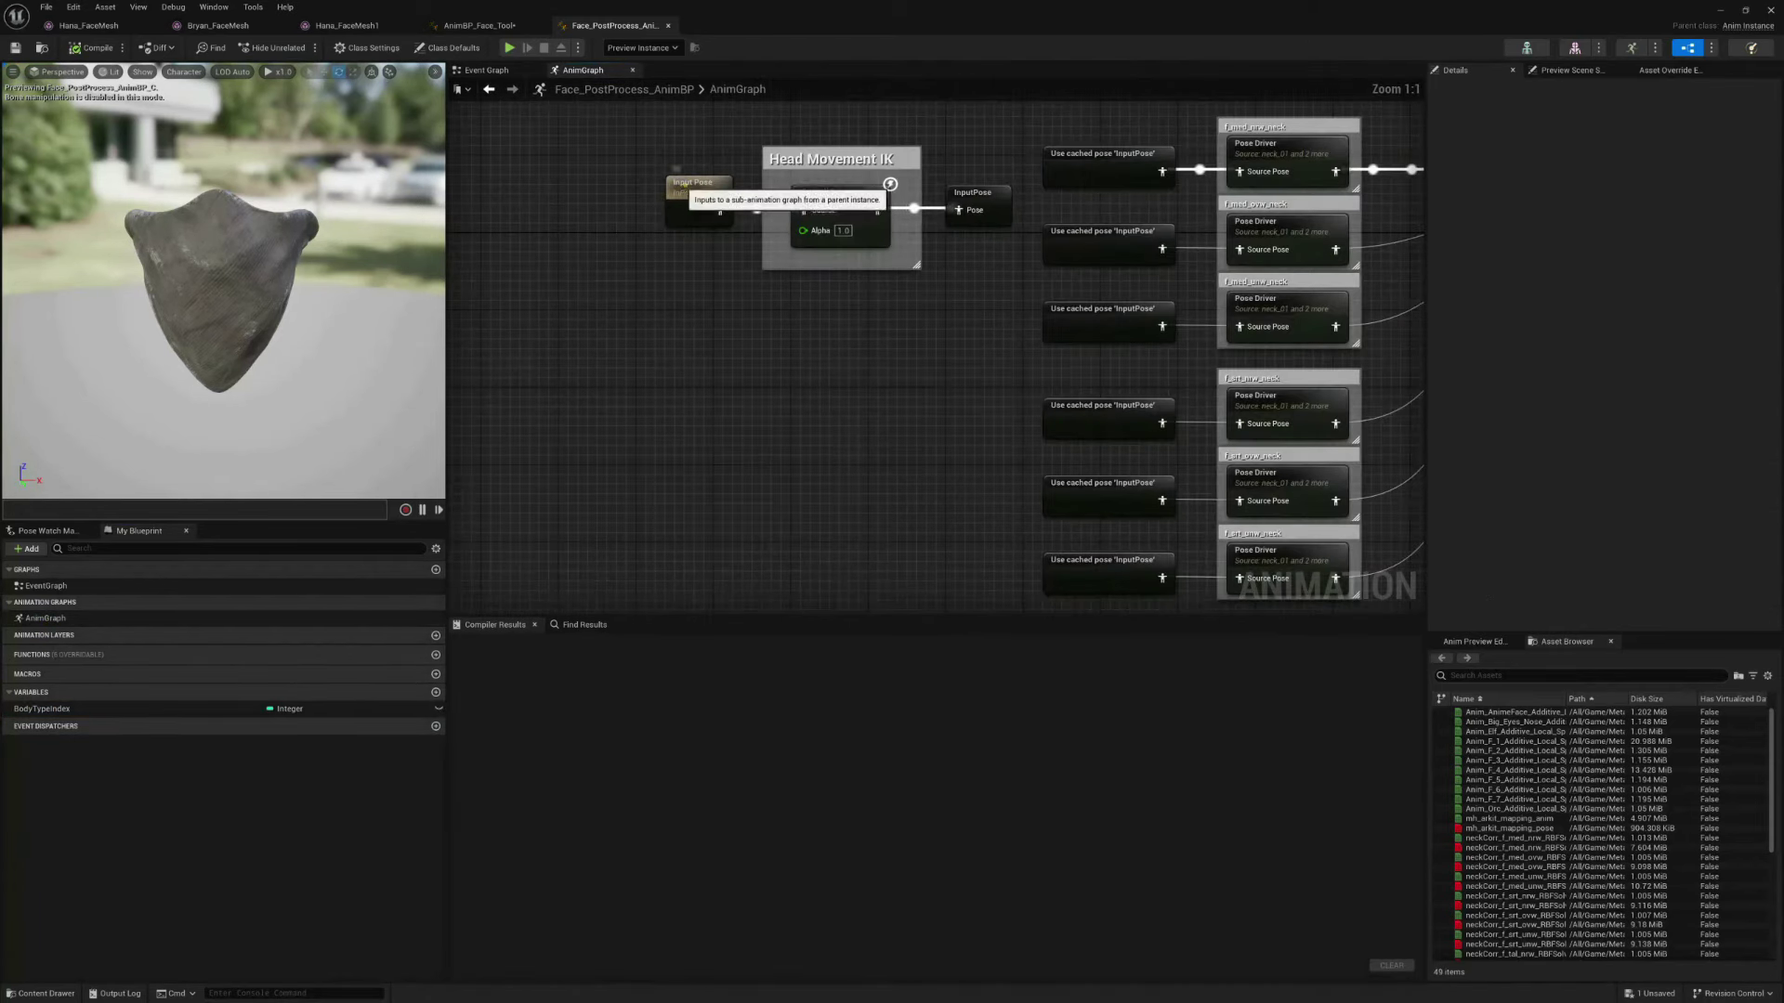
{"action": "left_click", "coordinate": [595, 200]}
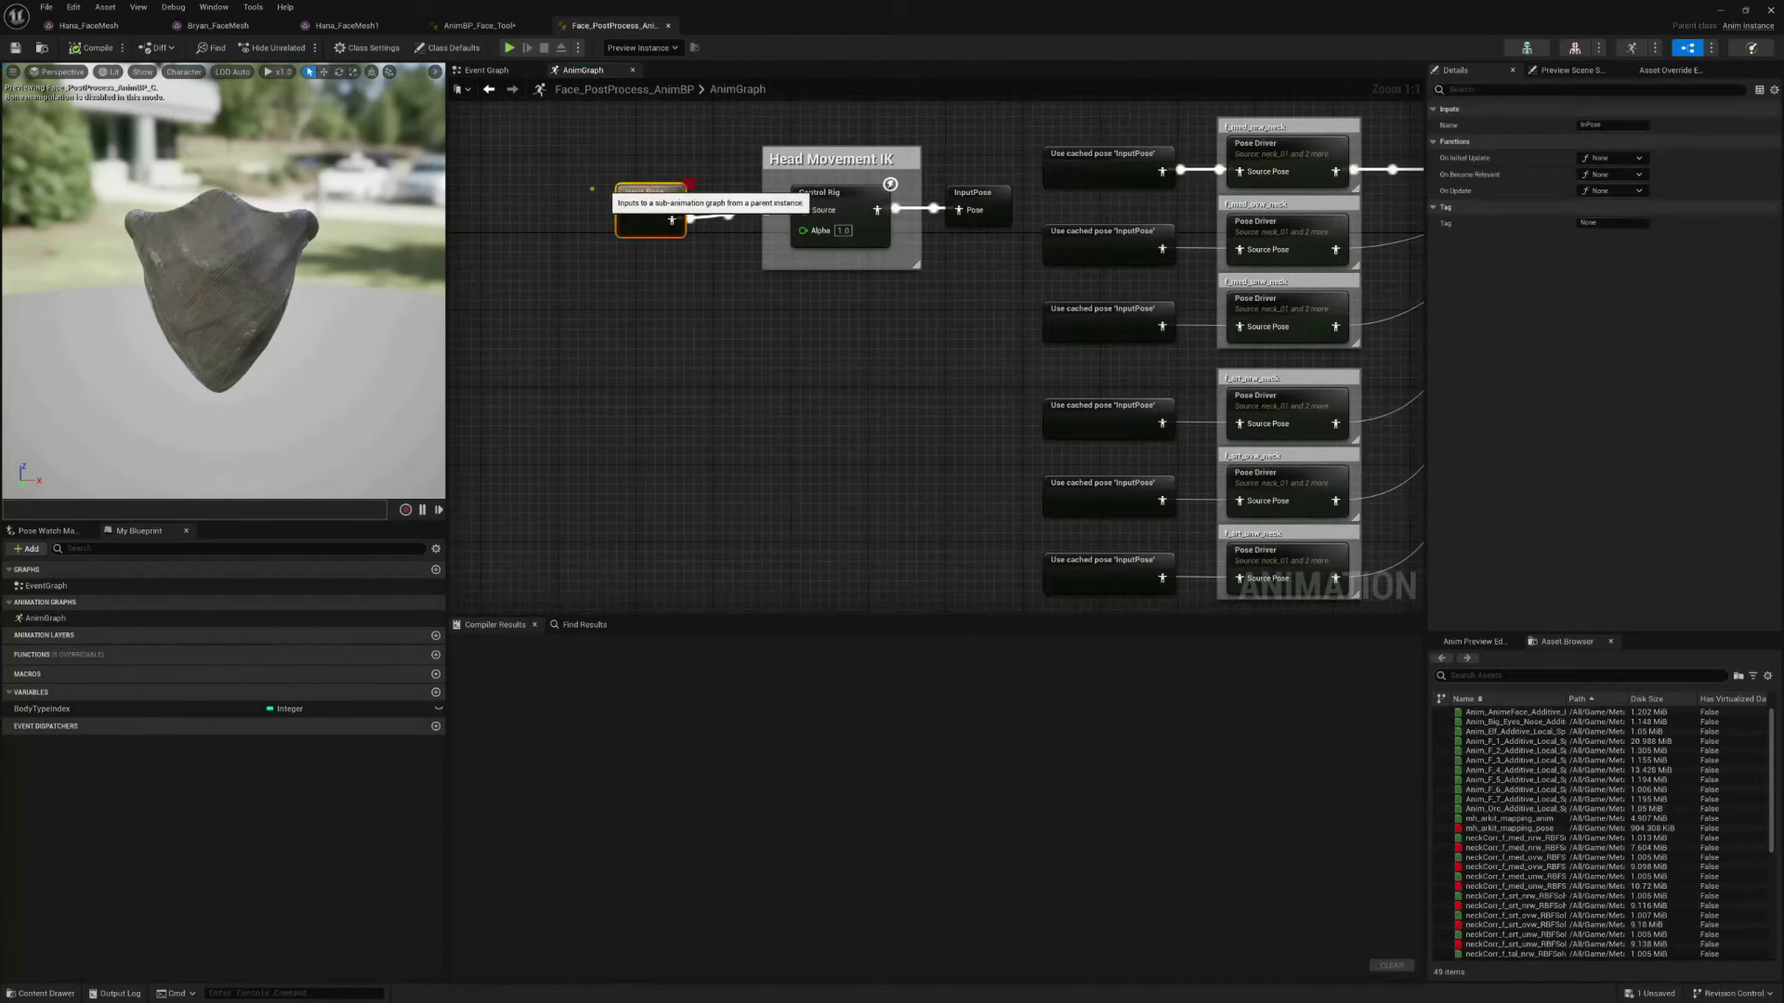
{"action": "scroll", "coordinate": [718, 271], "scroll_direction": "down", "scroll_amount": 5}
{"action": "scroll", "coordinate": [1068, 265], "scroll_direction": "up", "scroll_amount": 5}
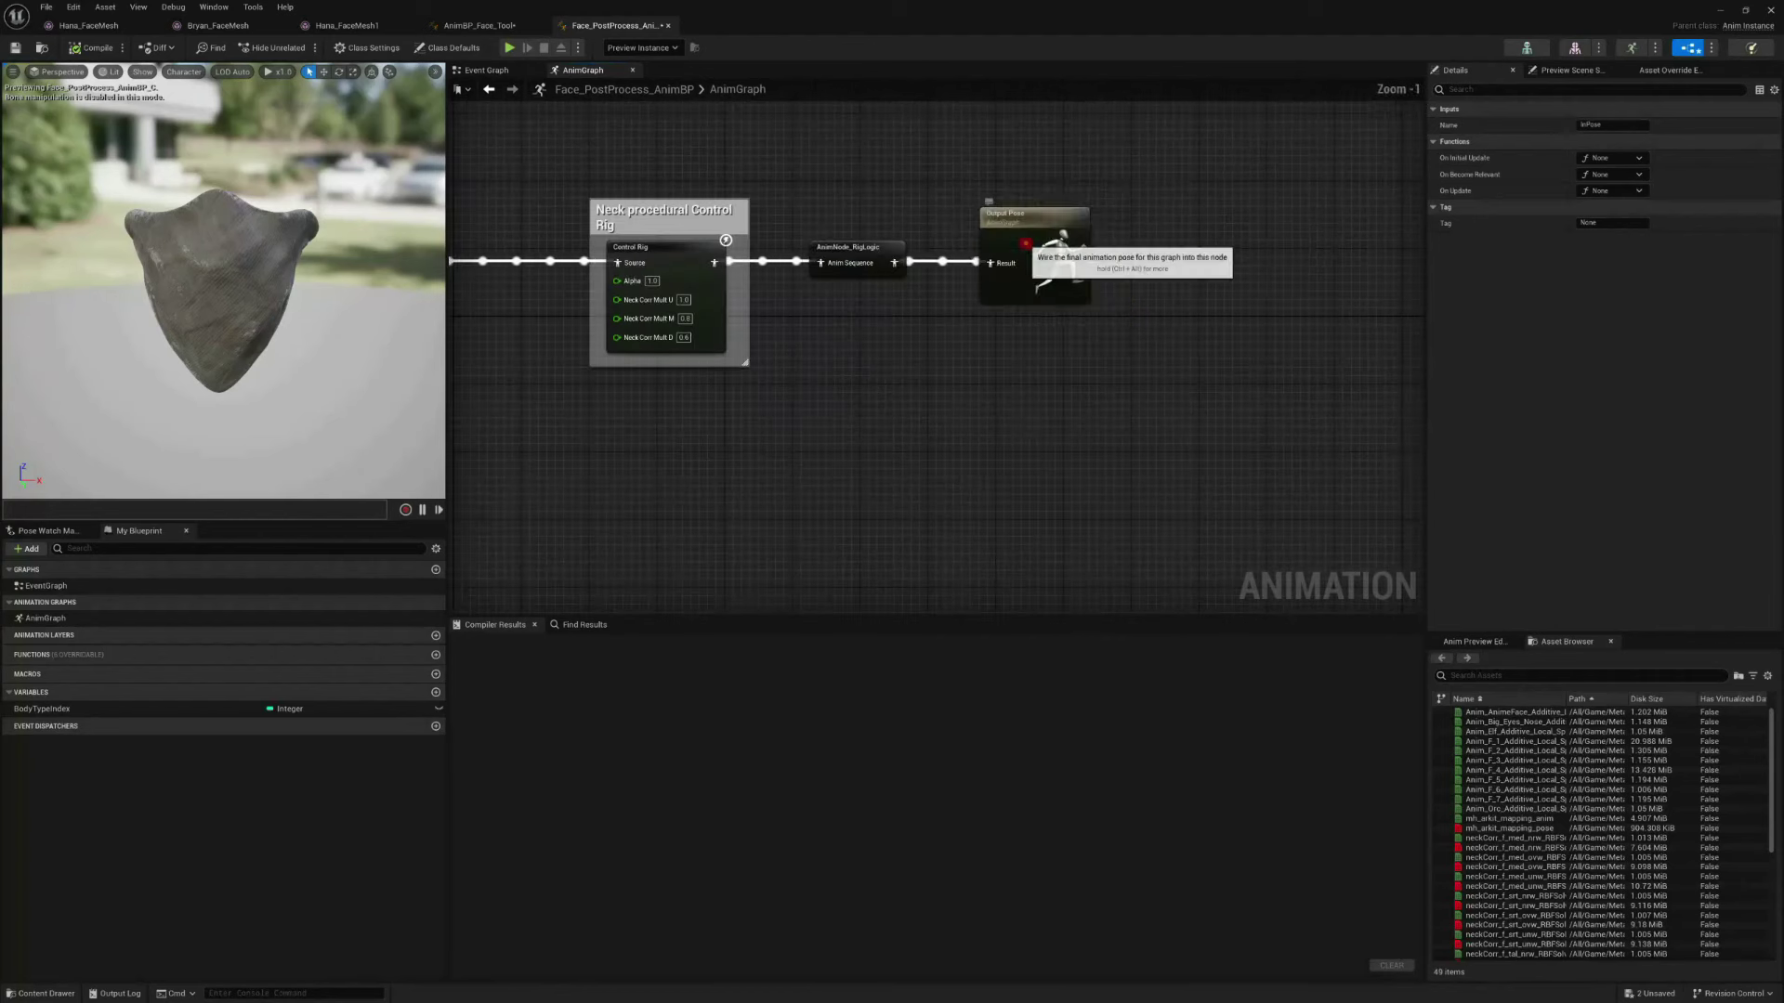
{"action": "left_click", "coordinate": [1101, 263]}
Copy all nodes between Input Pose and Output Pose in Face_PostProcess_AnimBP, and close that blueprint
{"action": "scroll", "coordinate": [1102, 263], "scroll_direction": "down", "scroll_amount": 11}
{"action": "left_click_drag", "start_coordinate": [931, 228], "coordinate": [785, 493]}
{"action": "scroll", "coordinate": [811, 288], "scroll_direction": "up", "scroll_amount": 13}
{"action": "right_click_drag", "start_coordinate": [664, 251], "coordinate": [474, 427]}
{"action": "scroll", "coordinate": [474, 427], "scroll_direction": "down", "scroll_amount": 6}
{"action": "right_click_drag", "start_coordinate": [1050, 372], "coordinate": [809, 372]}
{"action": "scroll", "coordinate": [809, 372], "scroll_direction": "up", "scroll_amount": 6}
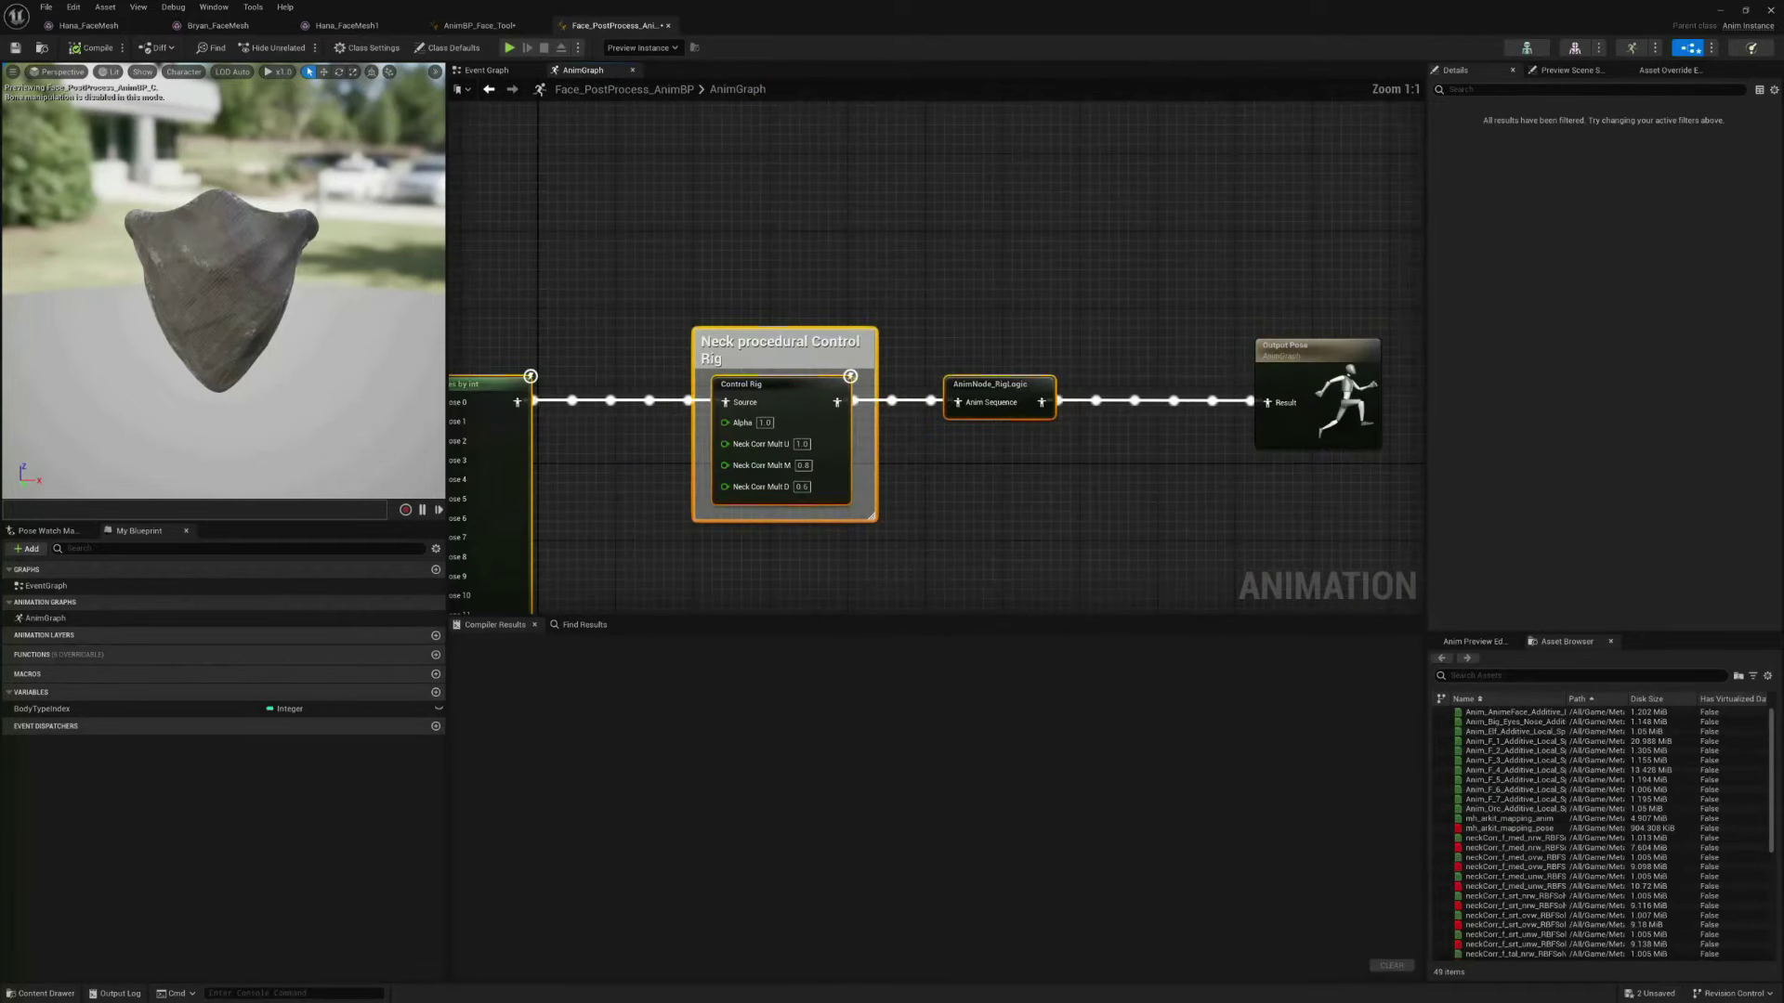
{"action": "right_click", "coordinate": [1000, 389]}
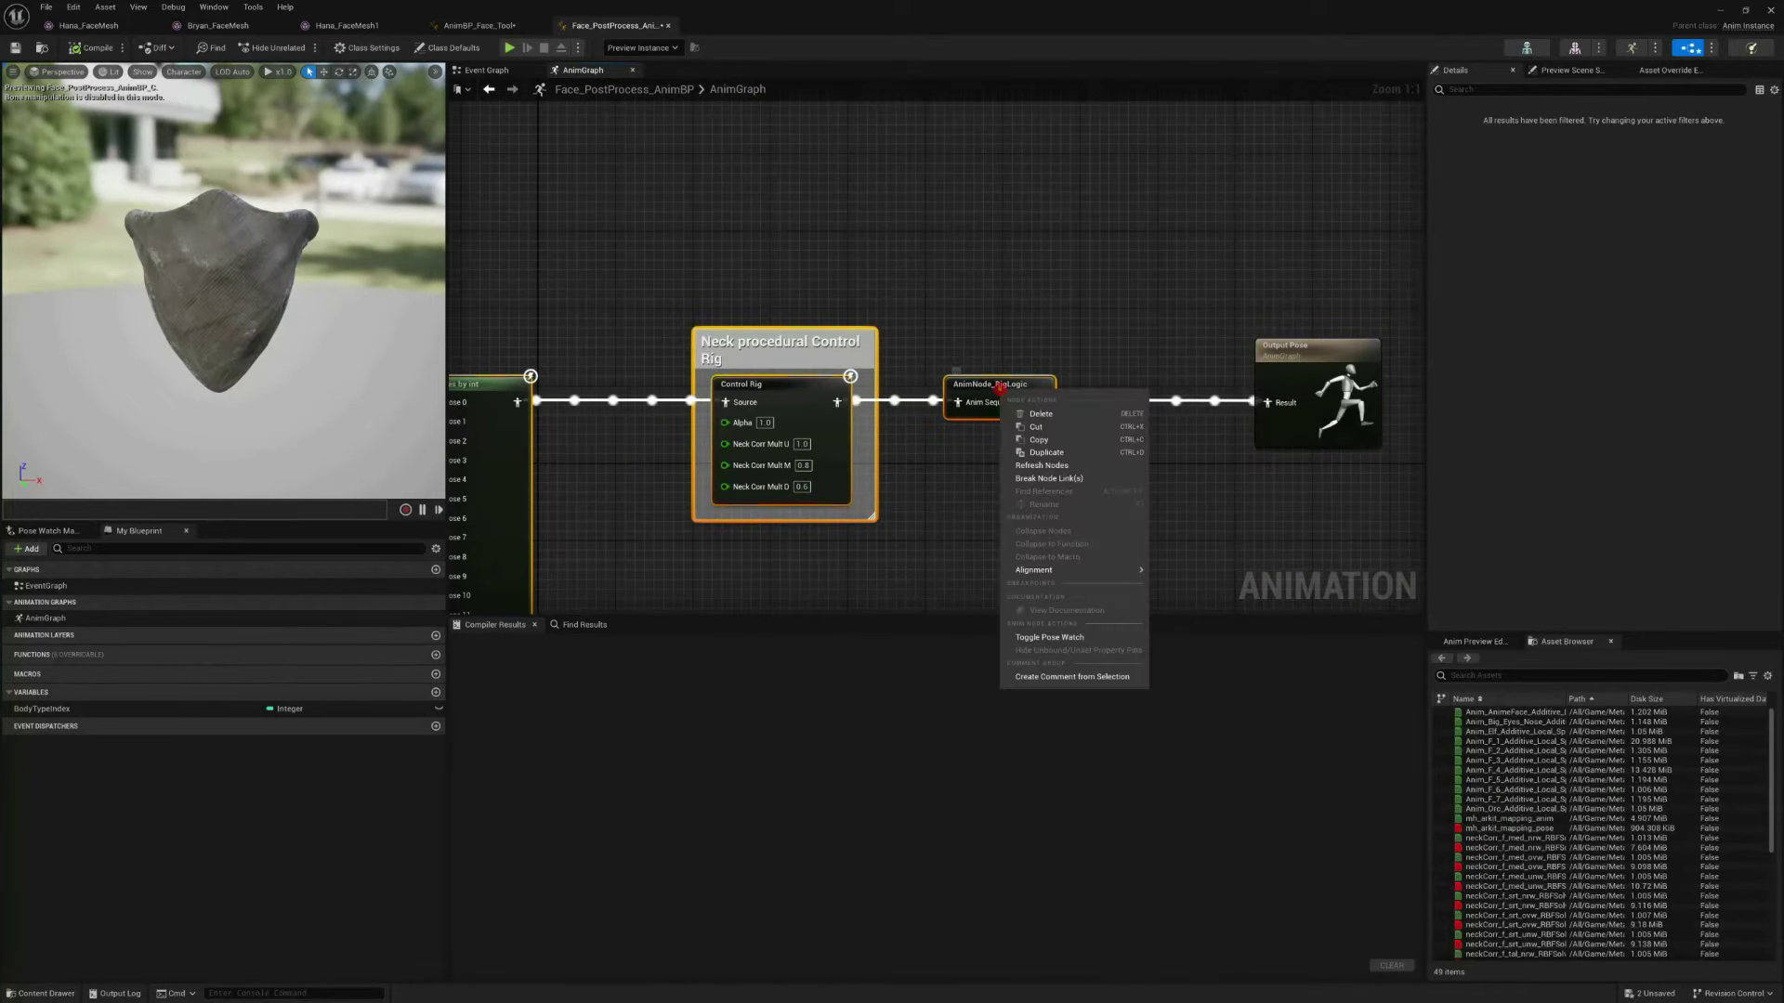
{"action": "key", "text": "Escape"}
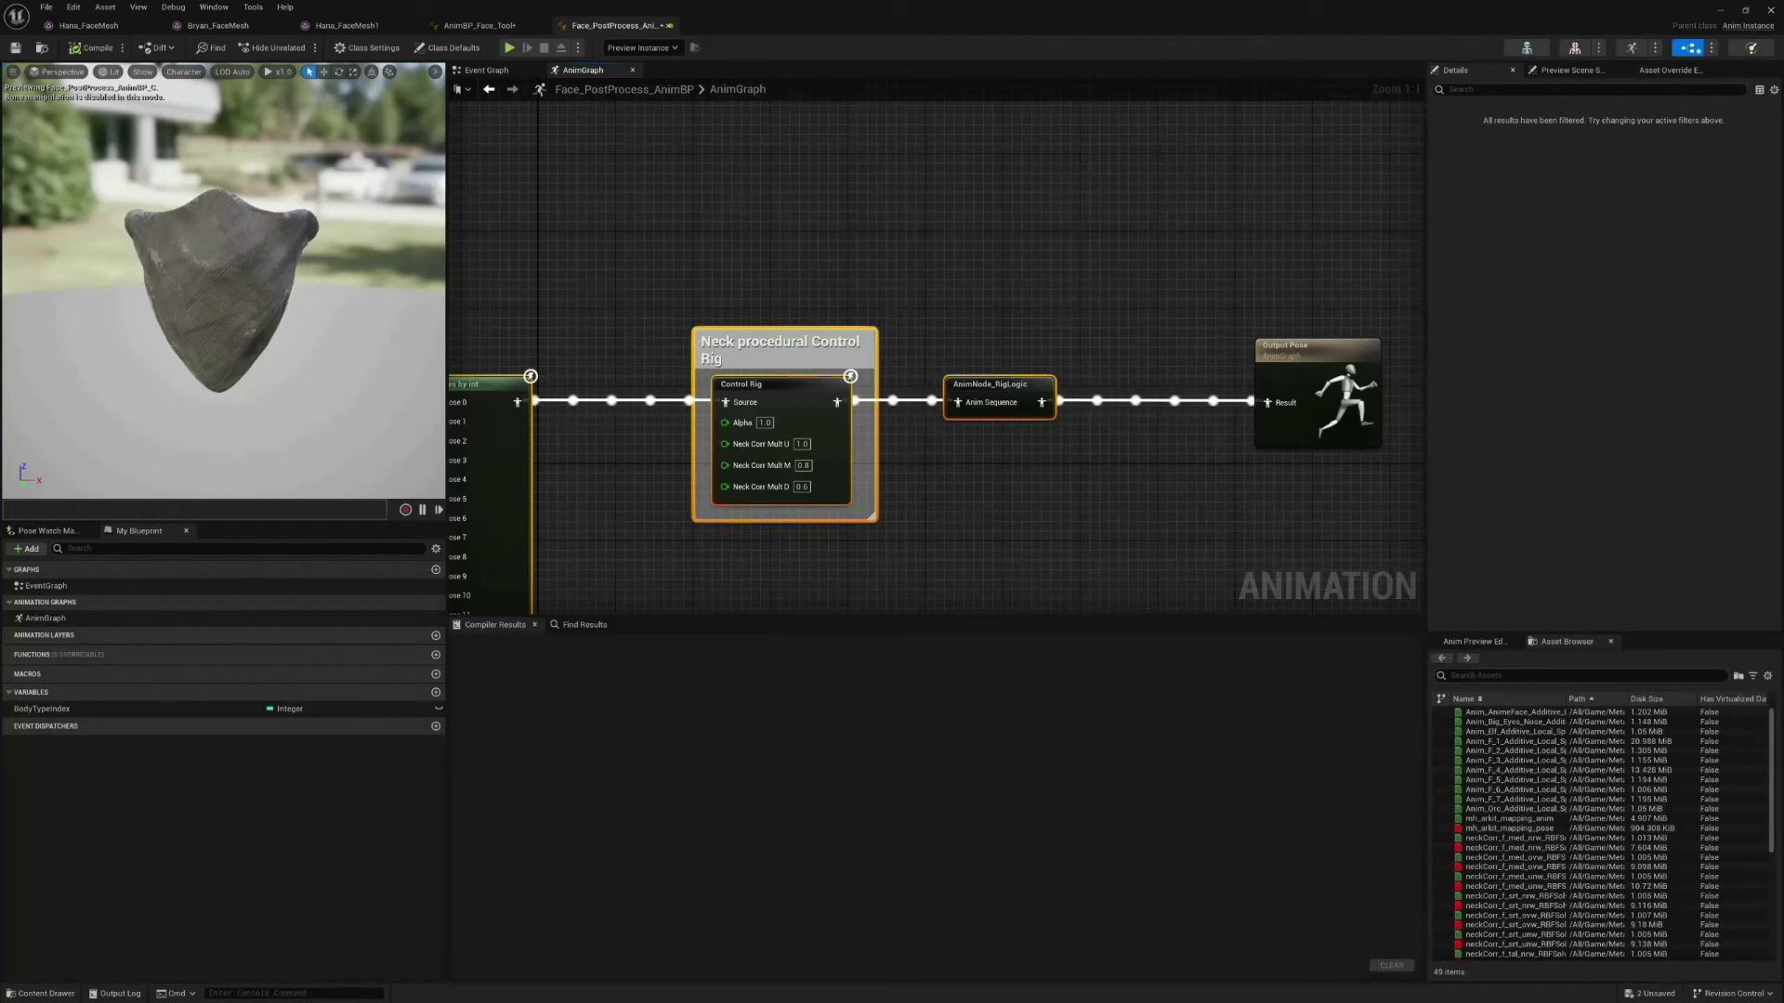
{"action": "left_click", "coordinate": [669, 25]}
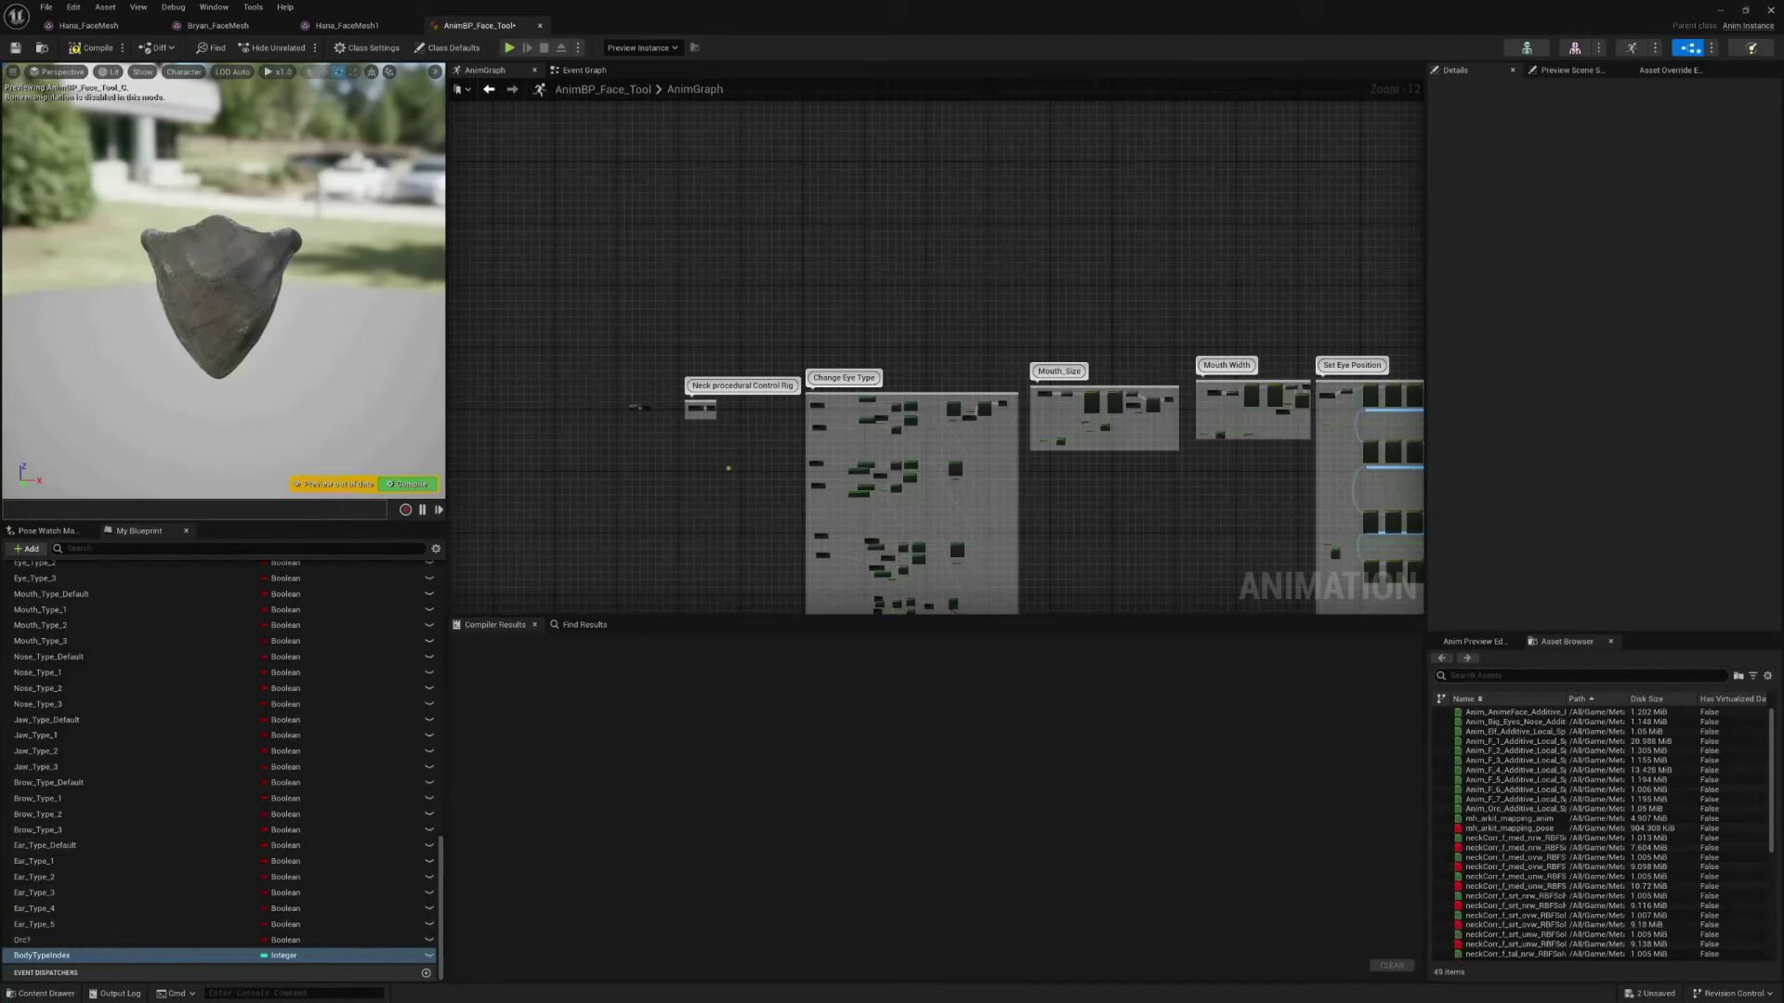
In the AnimBP_Face_Tool AnimGraph, move InitialPose next to the Neck procedural Control Rig group and Input Pose far away to open a gap
{"action": "scroll", "coordinate": [928, 443], "scroll_direction": "up", "scroll_amount": 11}
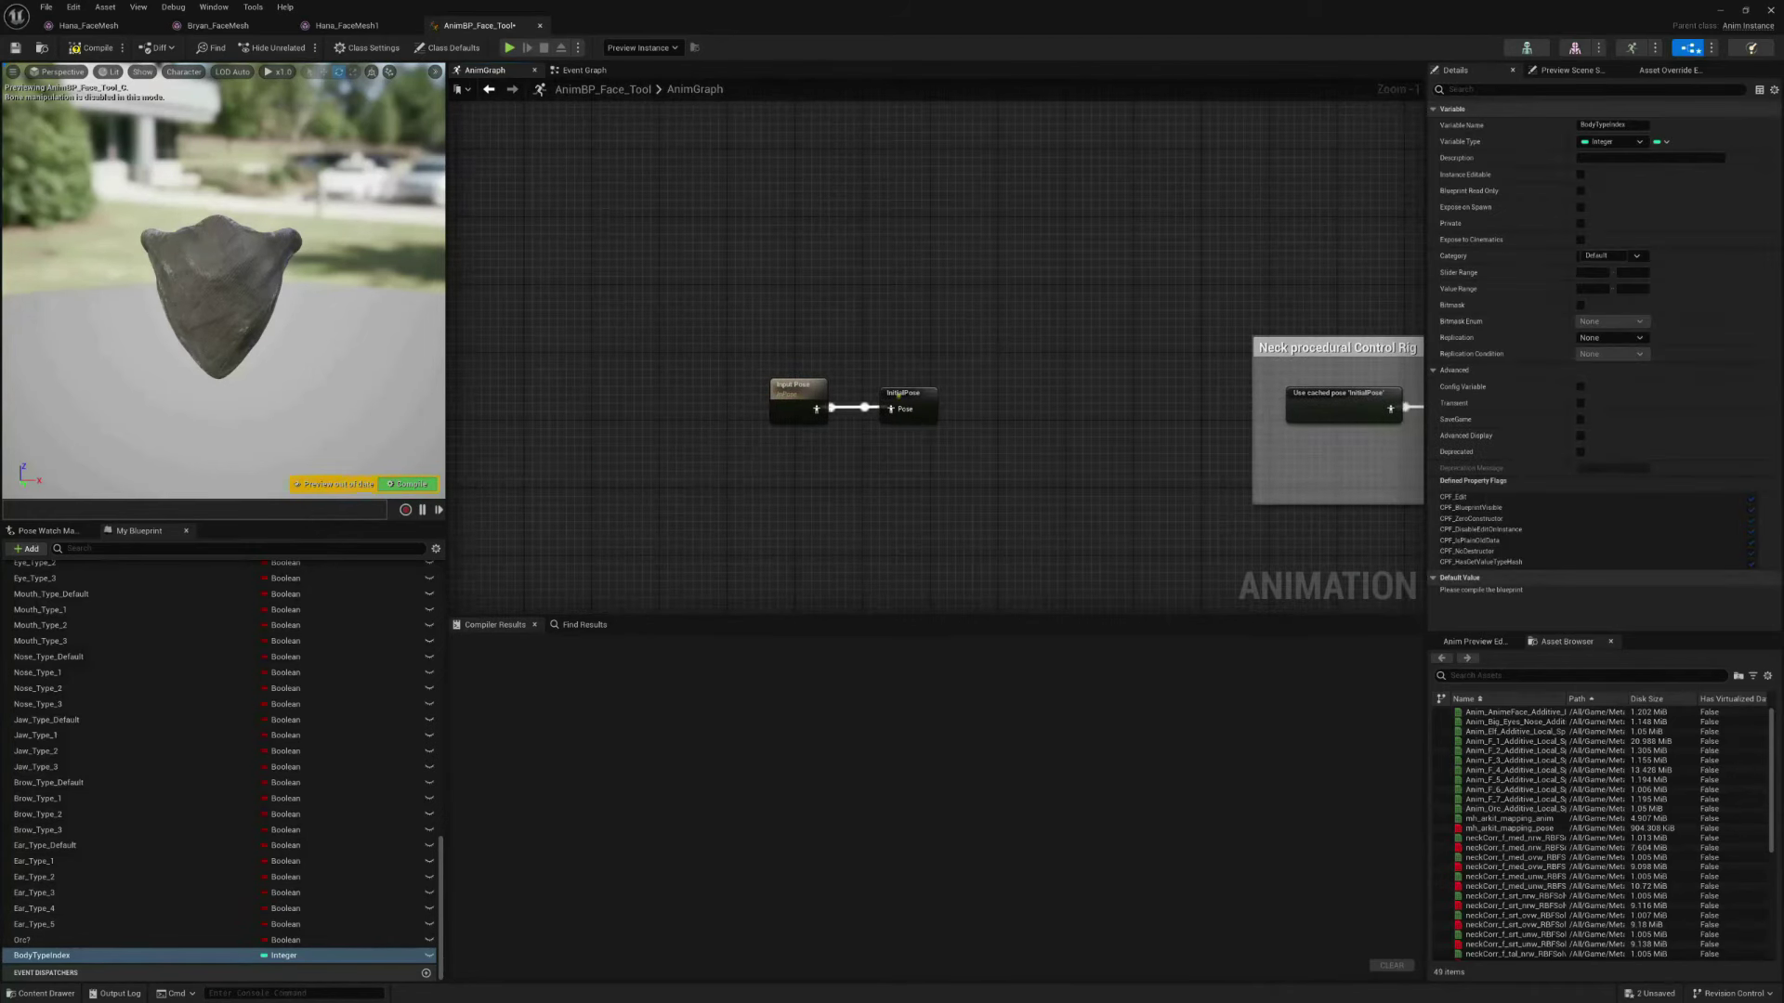
{"action": "left_click_drag", "start_coordinate": [898, 395], "coordinate": [1237, 400]}
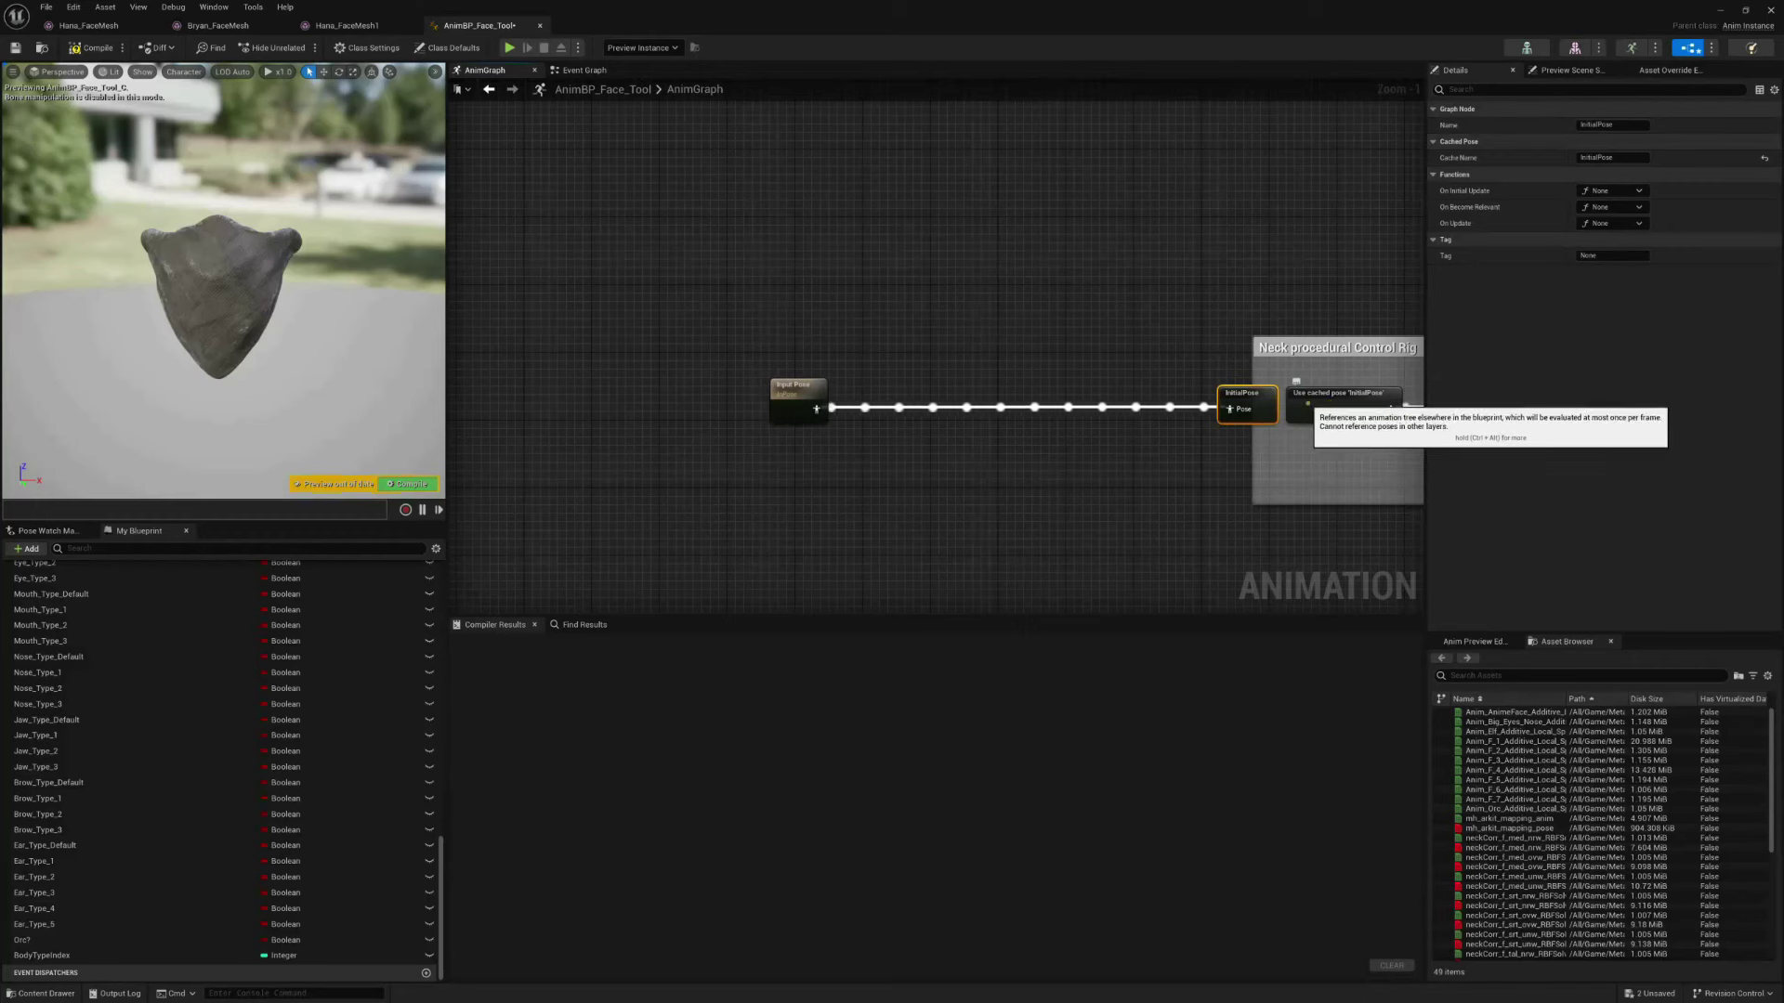
{"action": "right_click_drag", "start_coordinate": [959, 462], "coordinate": [812, 449]}
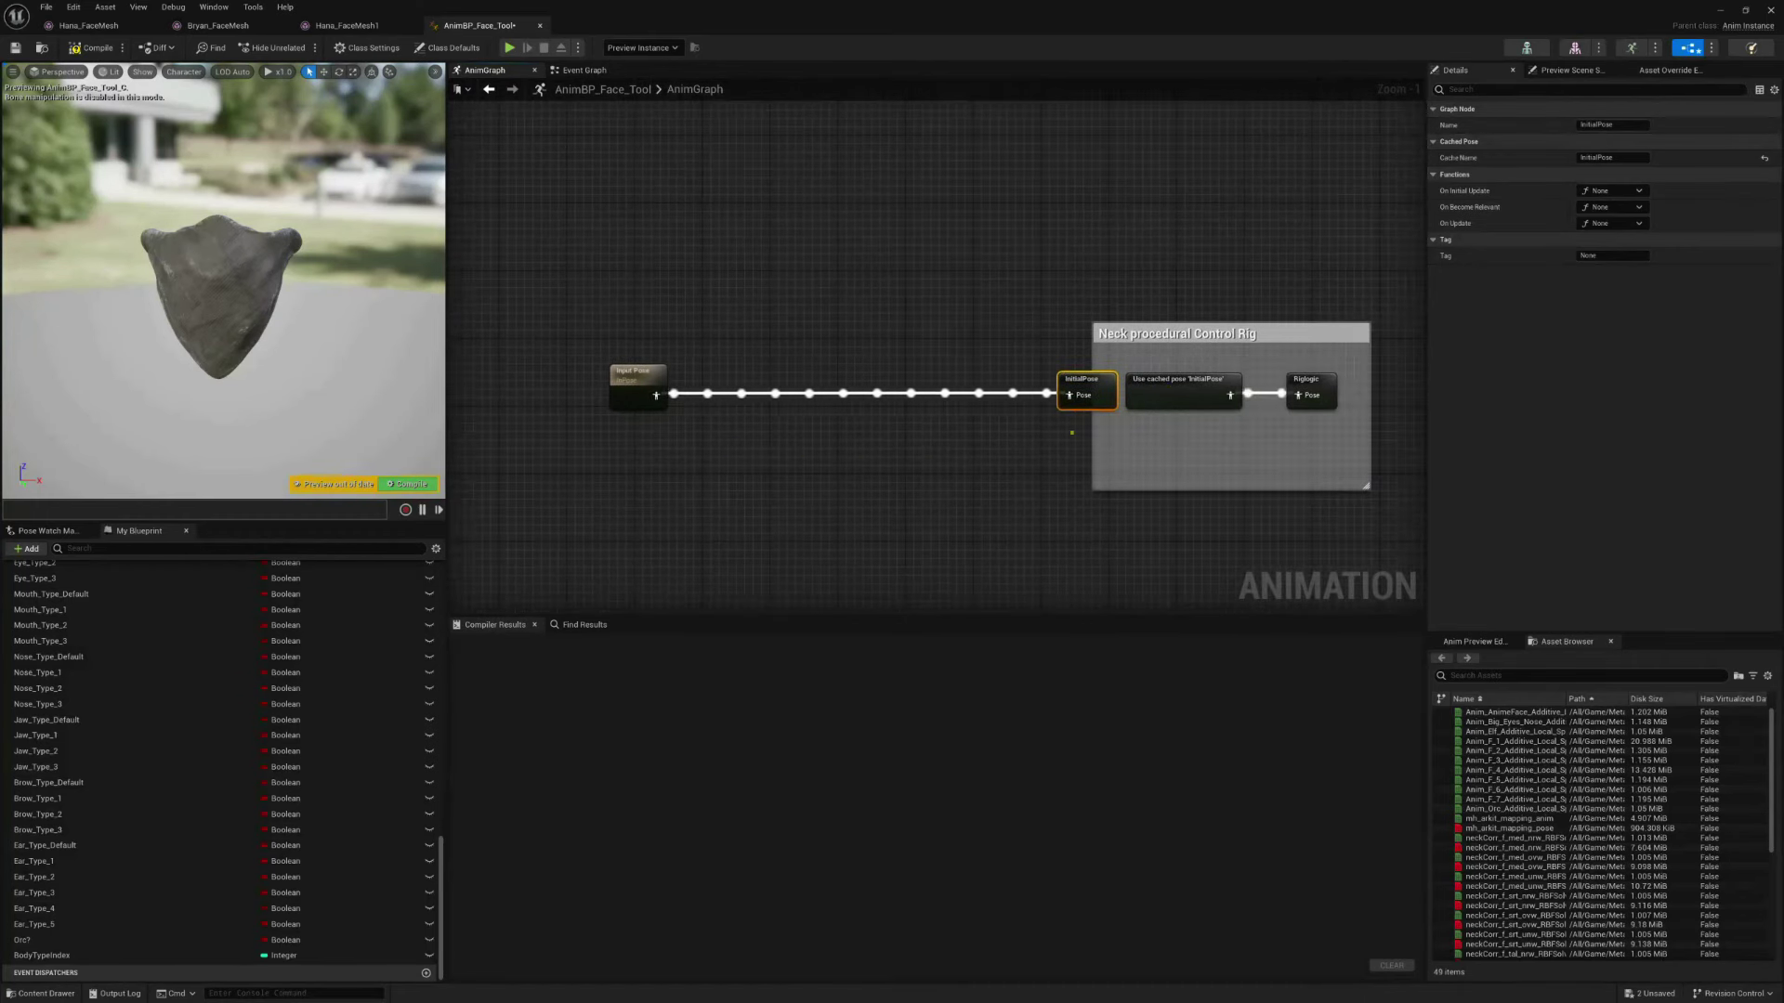
{"action": "right_click_drag", "start_coordinate": [695, 451], "coordinate": [968, 456]}
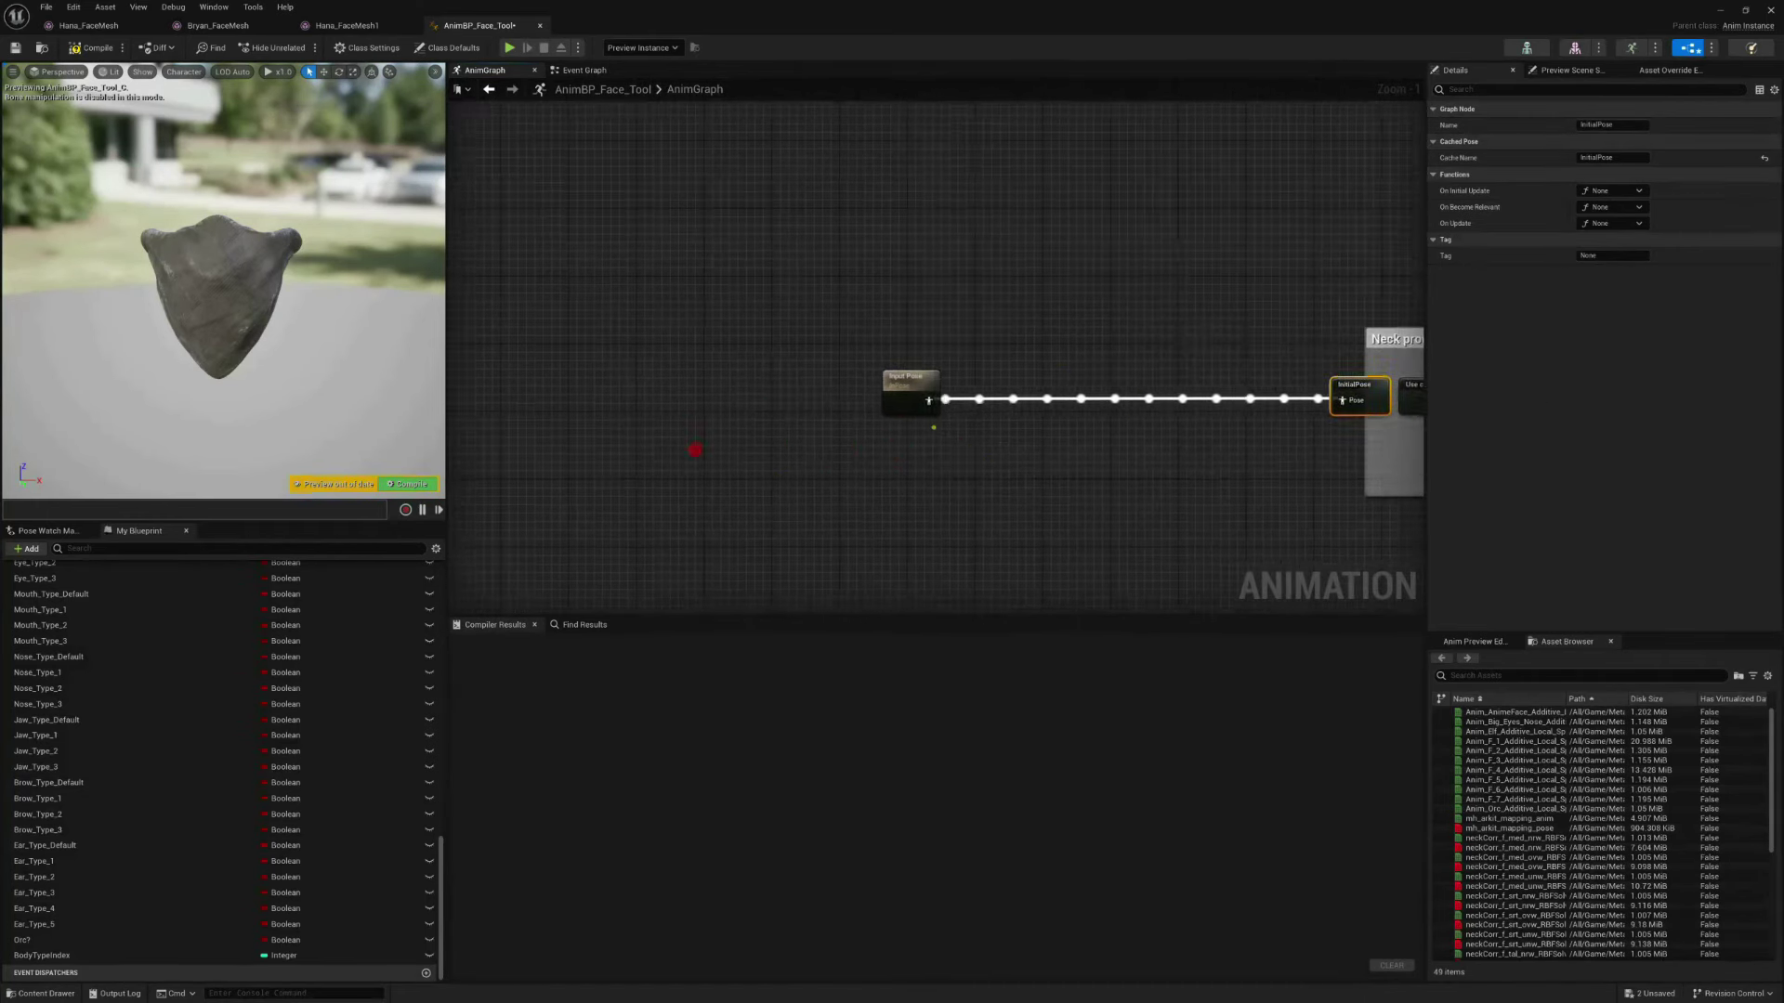
{"action": "scroll", "coordinate": [934, 427], "scroll_direction": "down", "scroll_amount": 11}
{"action": "left_click_drag", "start_coordinate": [932, 422], "coordinate": [617, 423]}
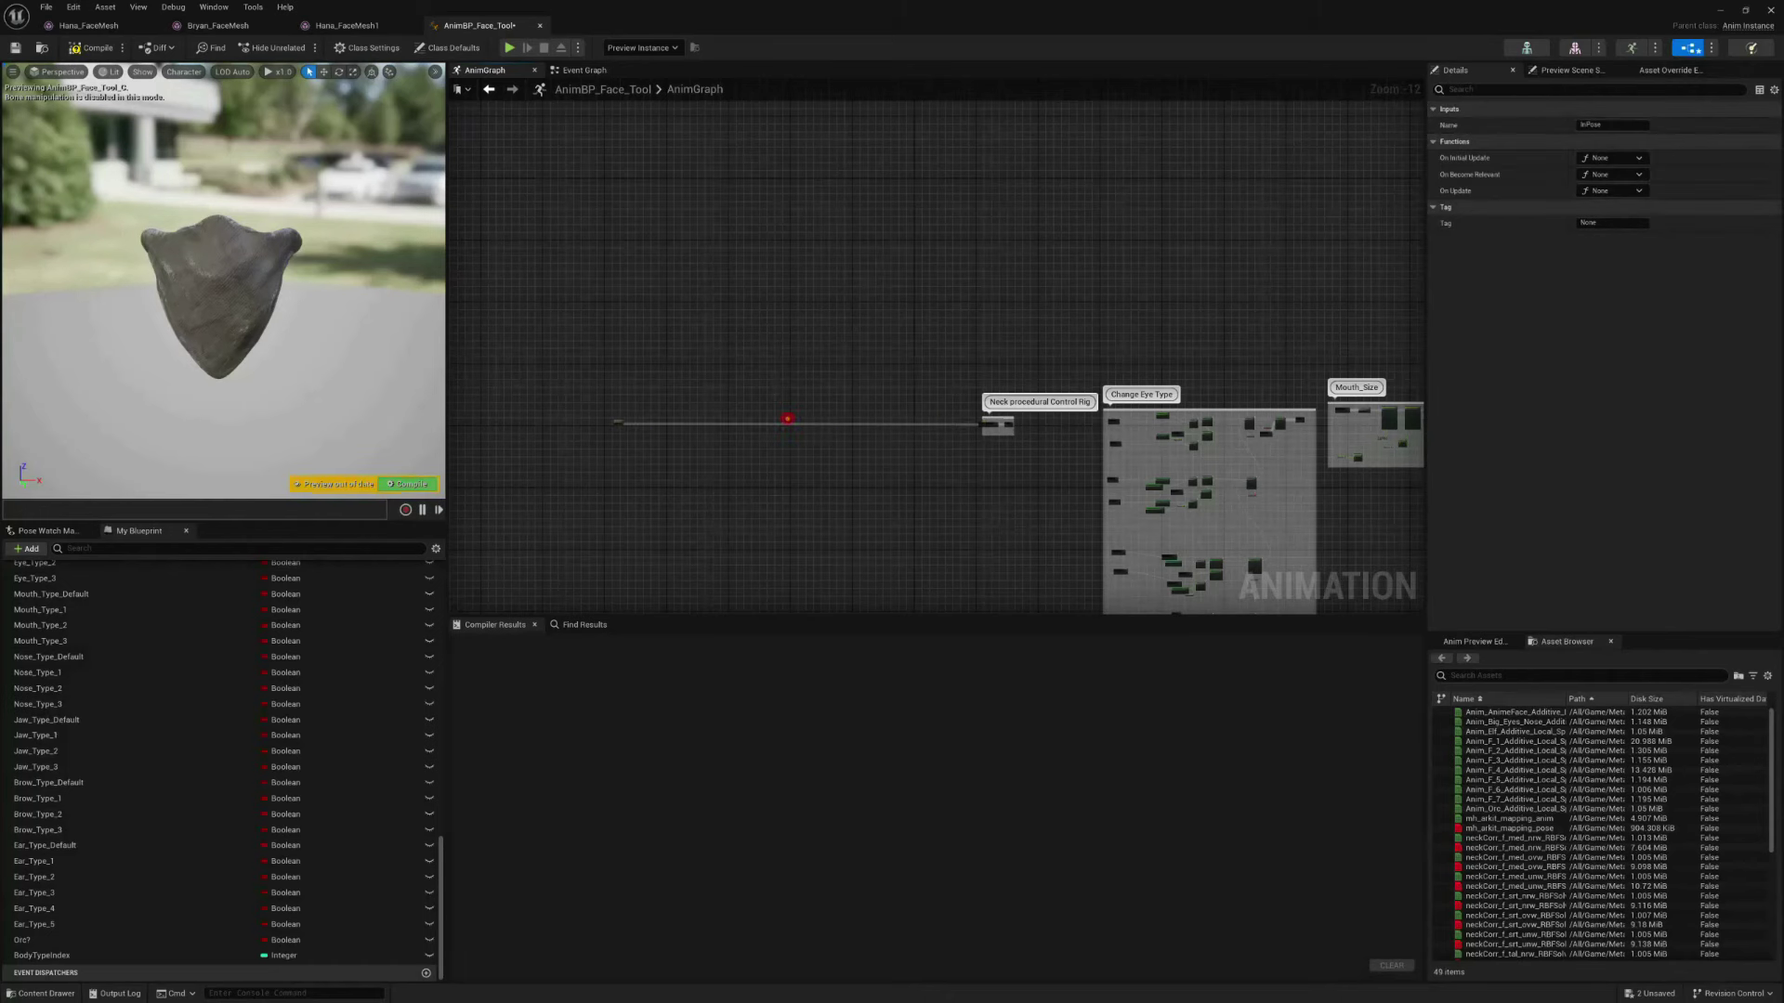
Paste the copied post-process nodes into the AnimGraph and position them in the gap between Input Pose and InitialPose
{"action": "right_click", "coordinate": [787, 419]}
{"action": "type", "text": "PASTE"}
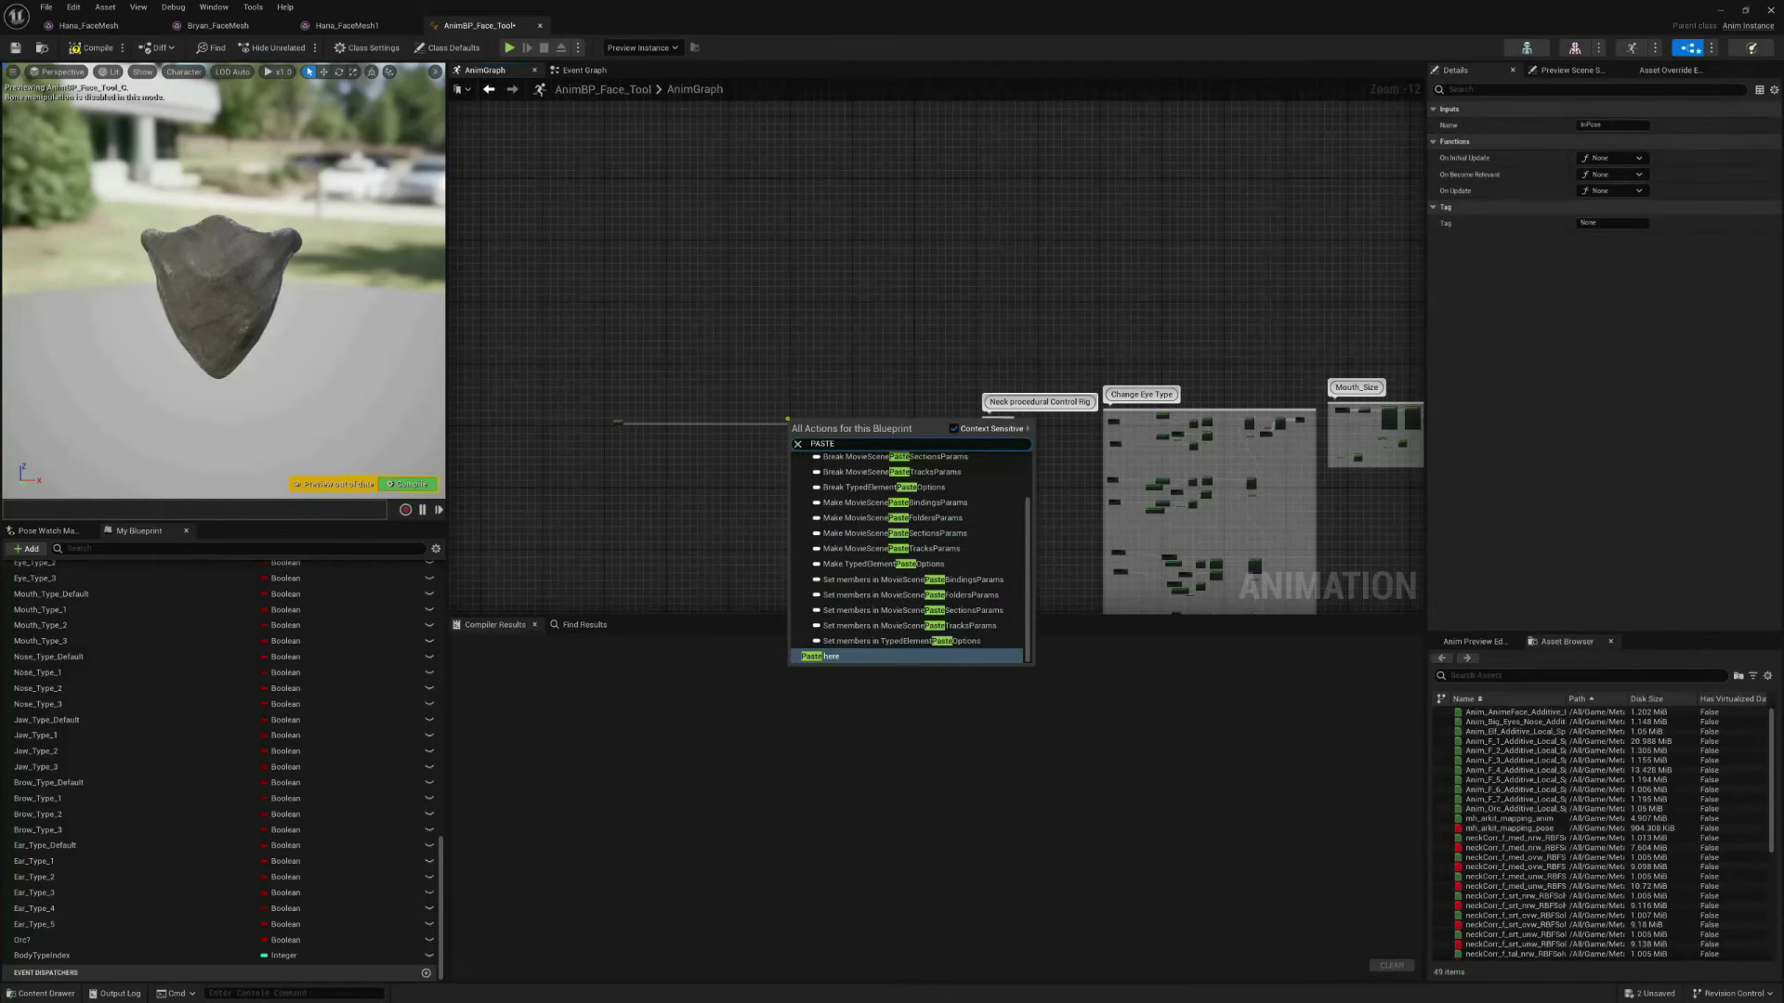
{"action": "key", "text": "Return"}
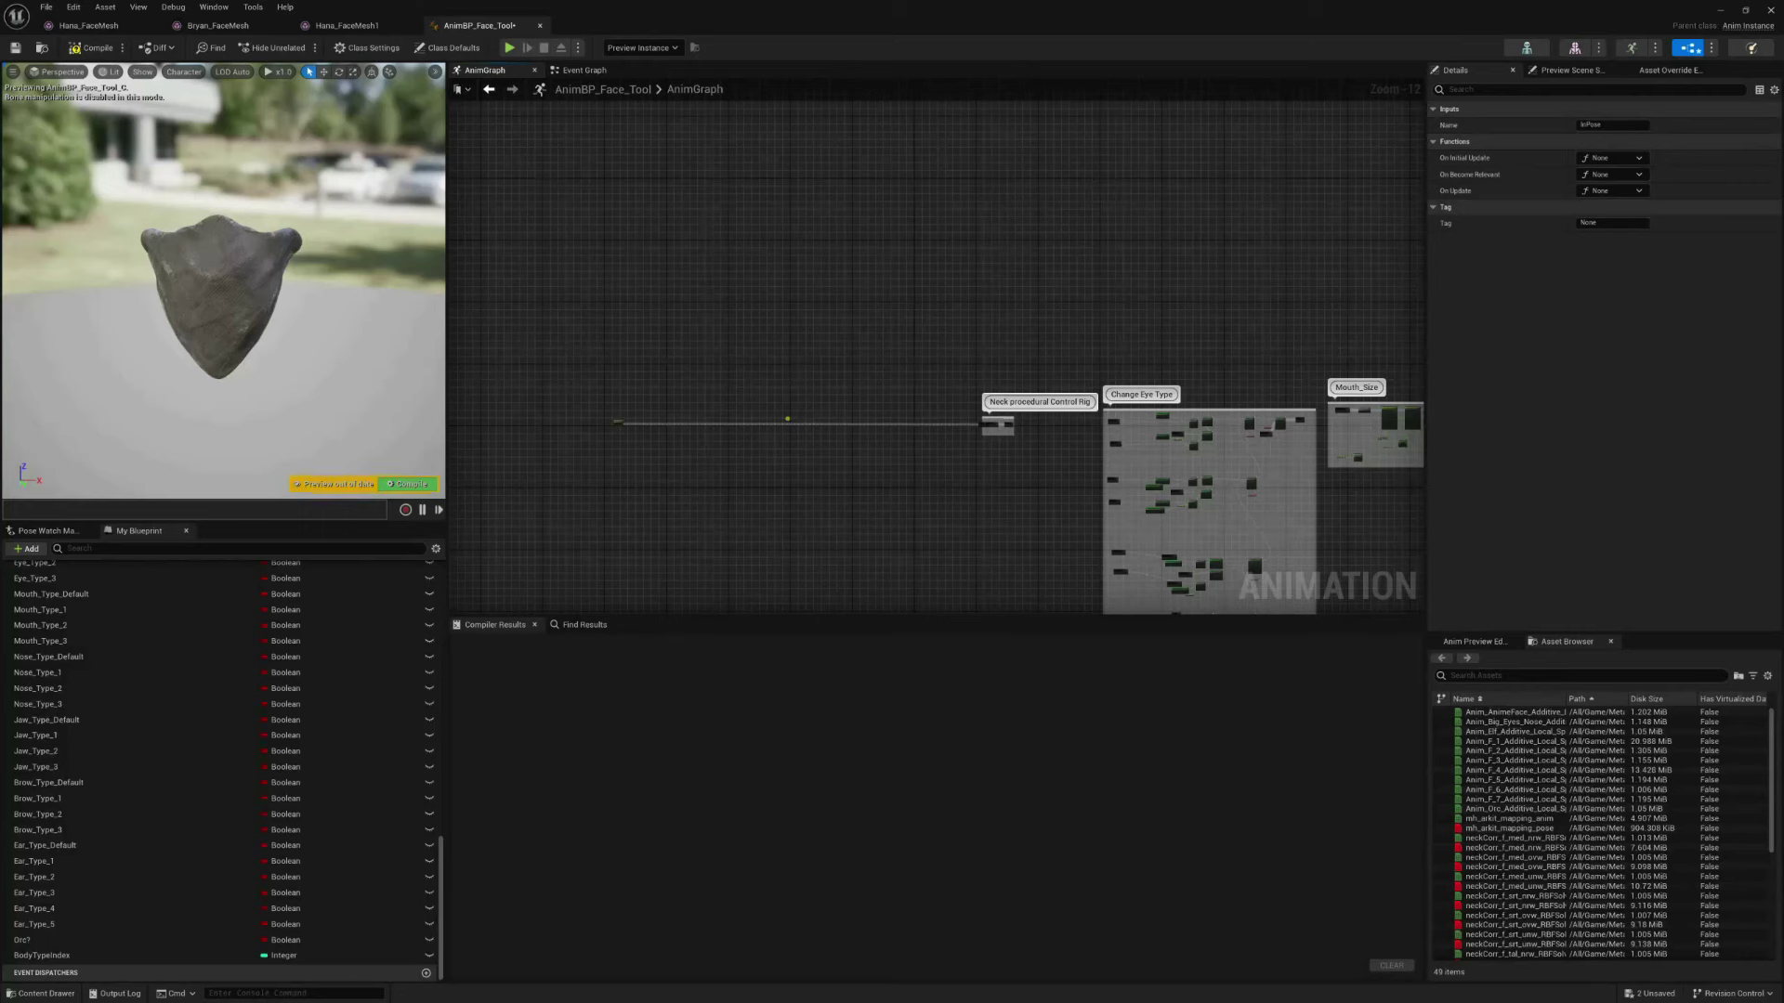
{"action": "left_click_drag", "start_coordinate": [844, 382], "coordinate": [831, 451]}
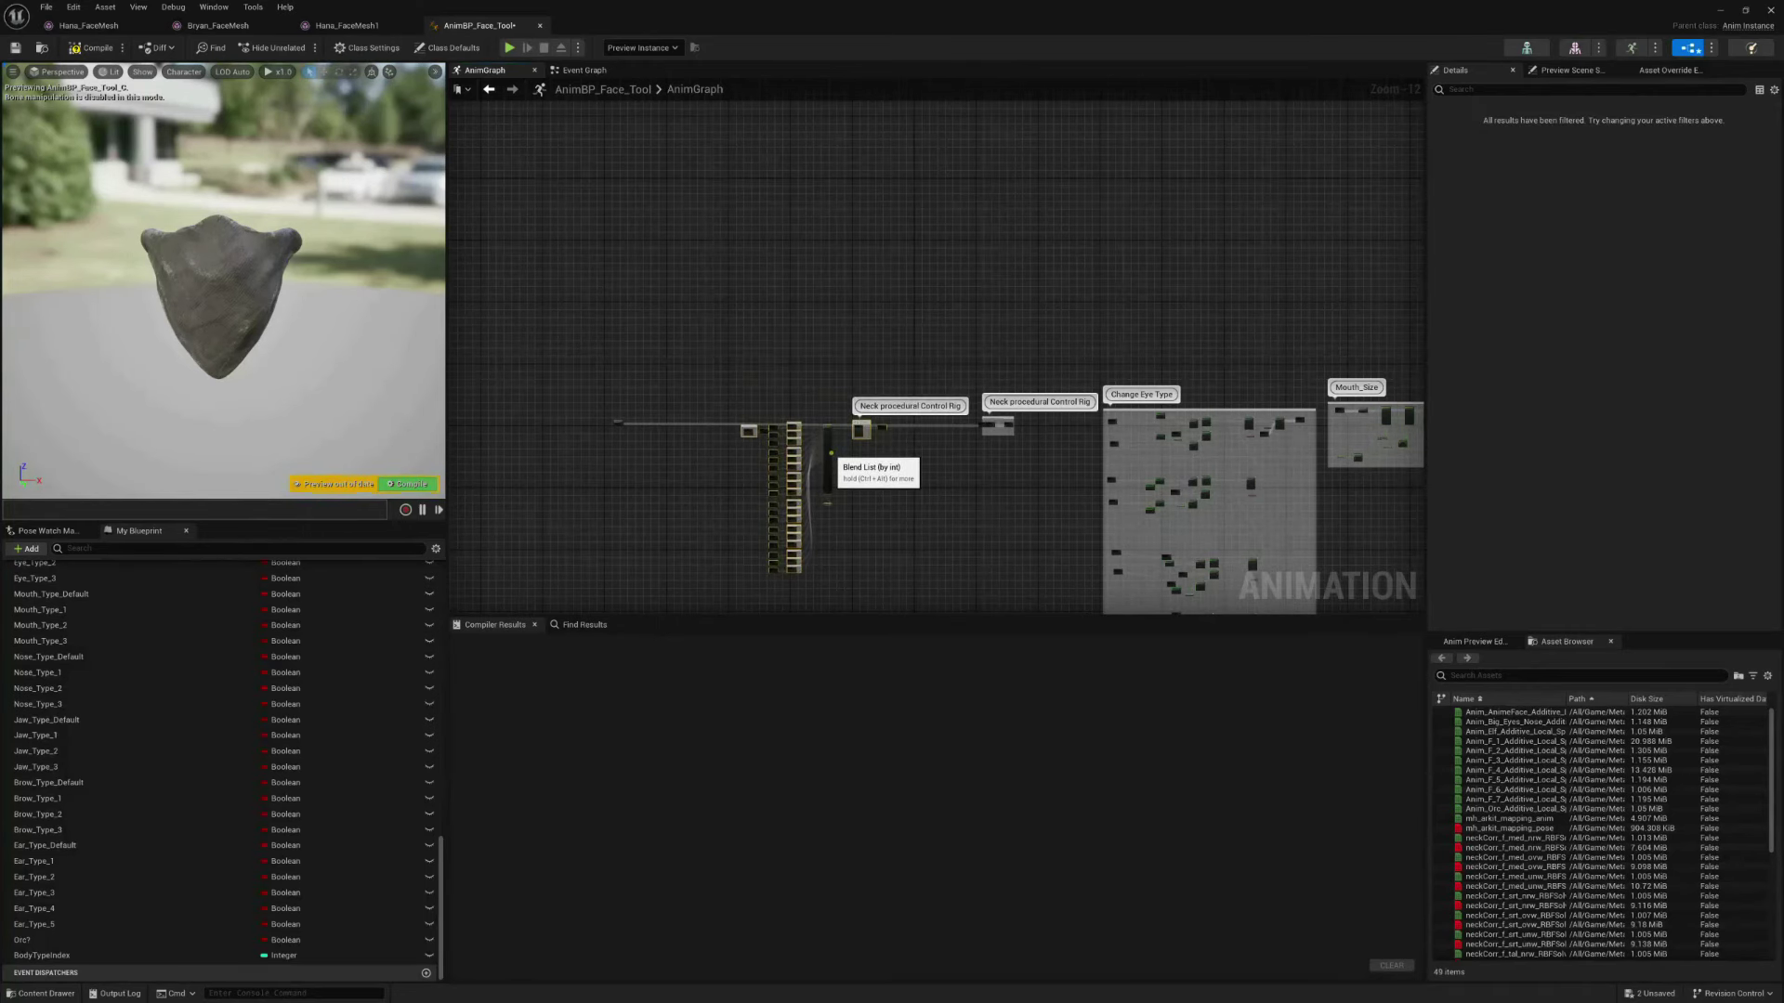
Connect AnimNode_RigLogic to the downstream pose chain and Input Pose to the Head Movement IK Control Rig, and compile AnimBP_Face_Tool
{"action": "key", "text": "Home"}
{"action": "left_click_drag", "start_coordinate": [827, 395], "coordinate": [971, 421]}
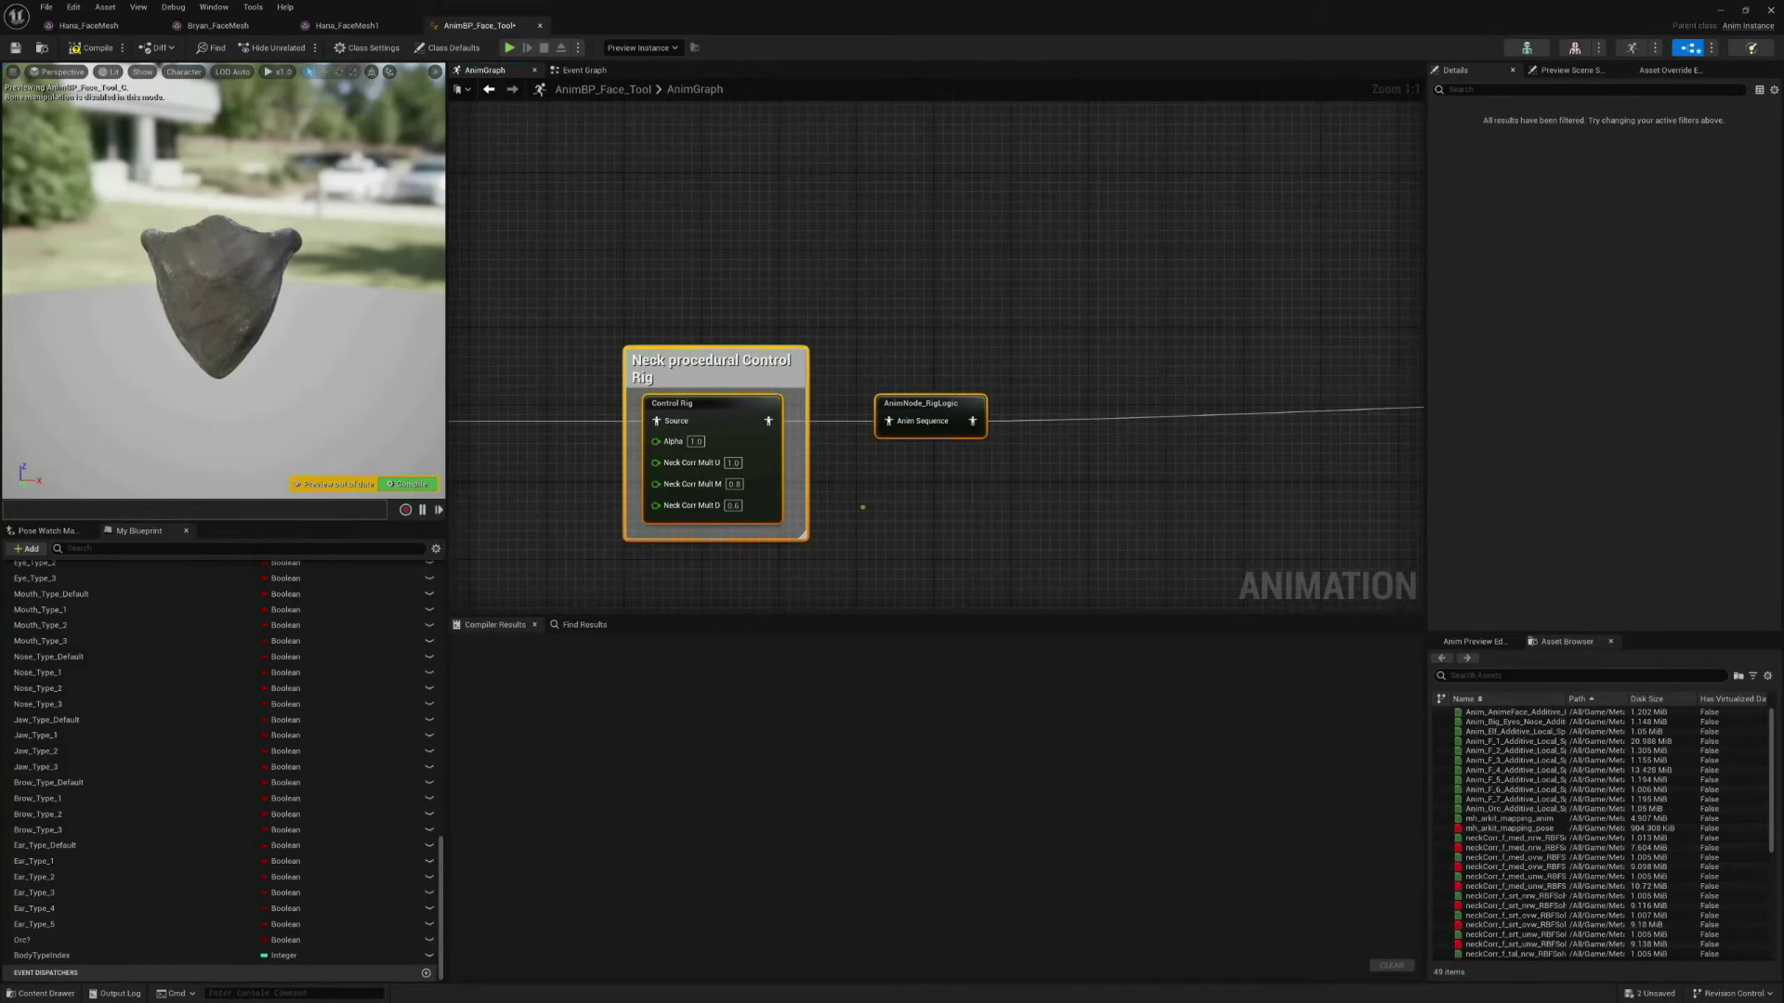
{"action": "scroll", "coordinate": [1327, 462], "scroll_direction": "down", "scroll_amount": 7}
{"action": "scroll", "coordinate": [854, 473], "scroll_direction": "up", "scroll_amount": 4}
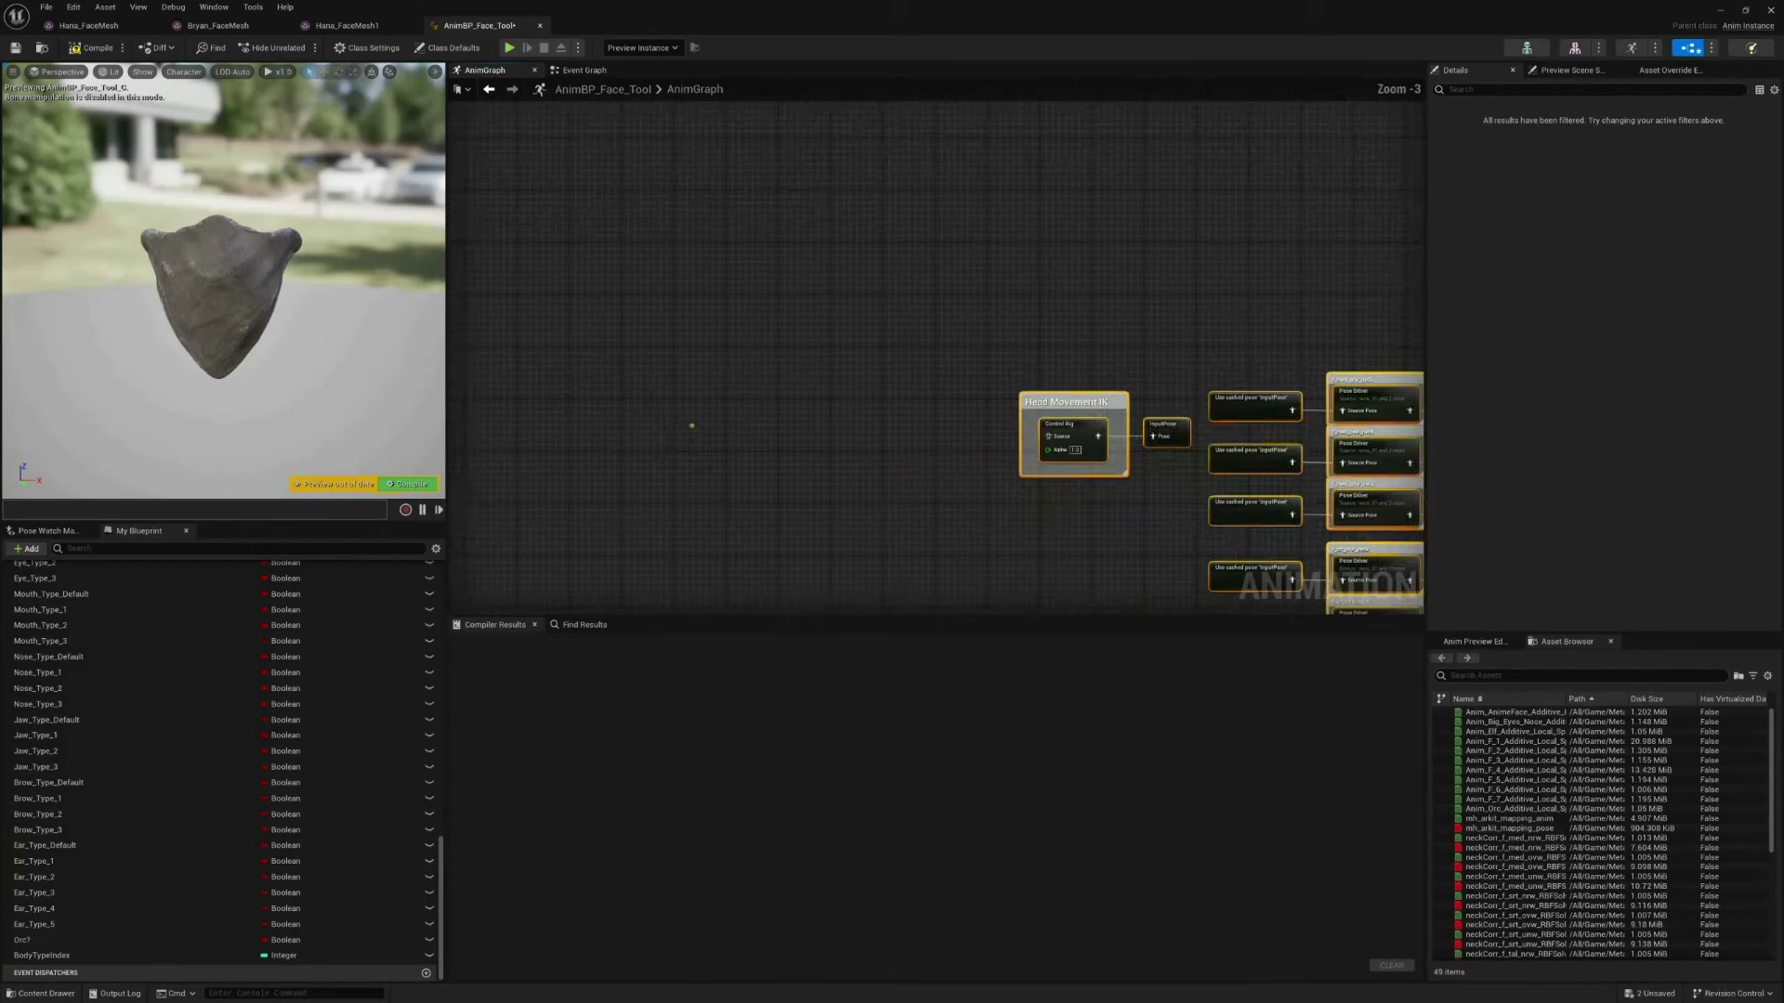
{"action": "right_click_drag", "start_coordinate": [688, 426], "coordinate": [1019, 450]}
{"action": "left_click_drag", "start_coordinate": [644, 409], "coordinate": [1271, 460]}
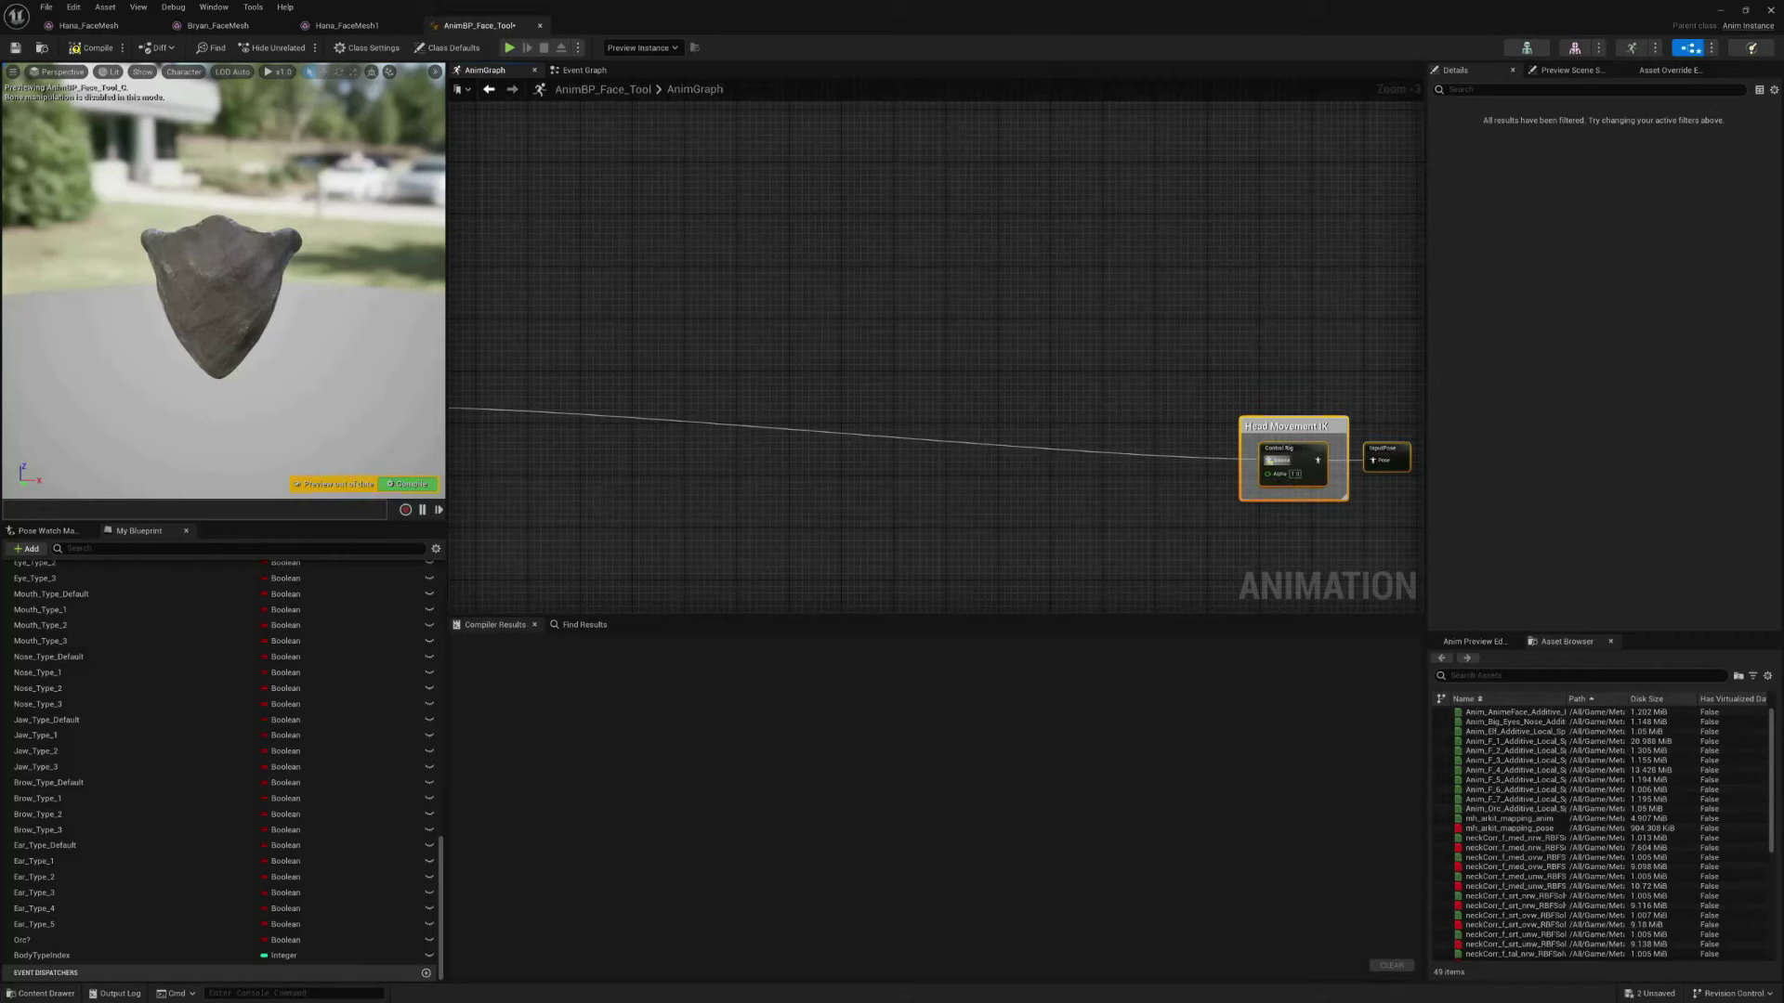
{"action": "scroll", "coordinate": [1027, 510], "scroll_direction": "down", "scroll_amount": 7}
{"action": "right_click_drag", "start_coordinate": [1259, 555], "coordinate": [1049, 420]}
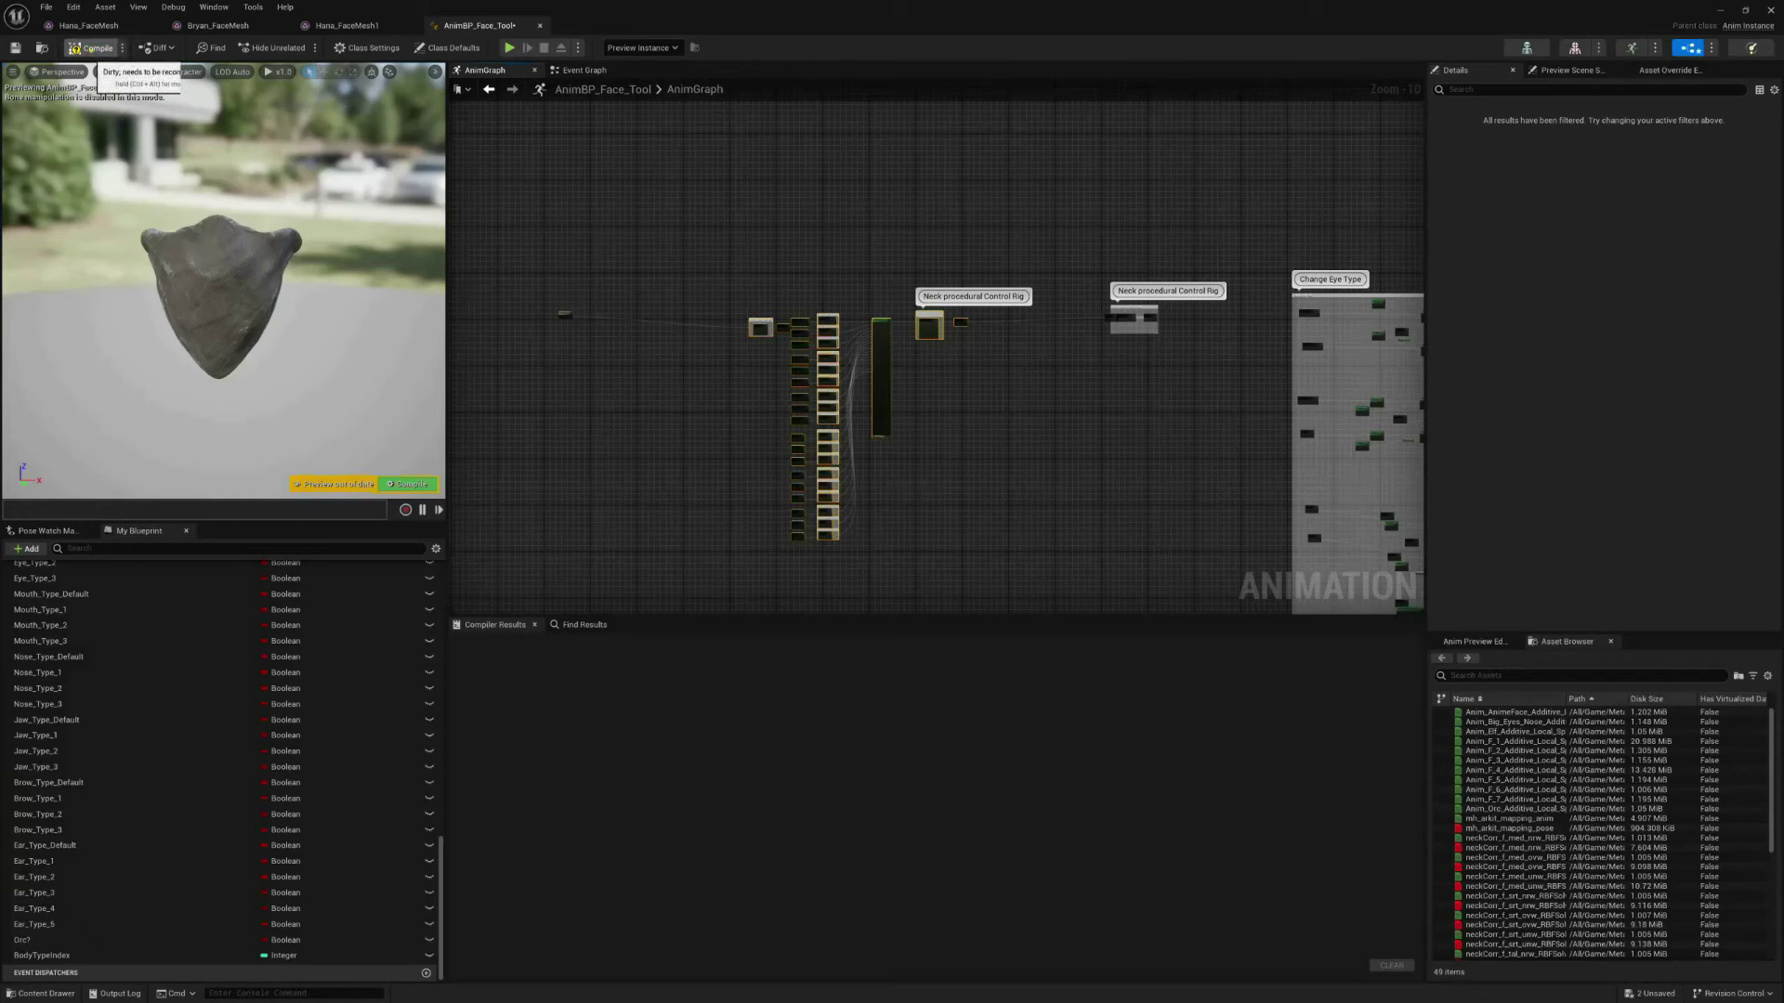
{"action": "left_click", "coordinate": [91, 47]}
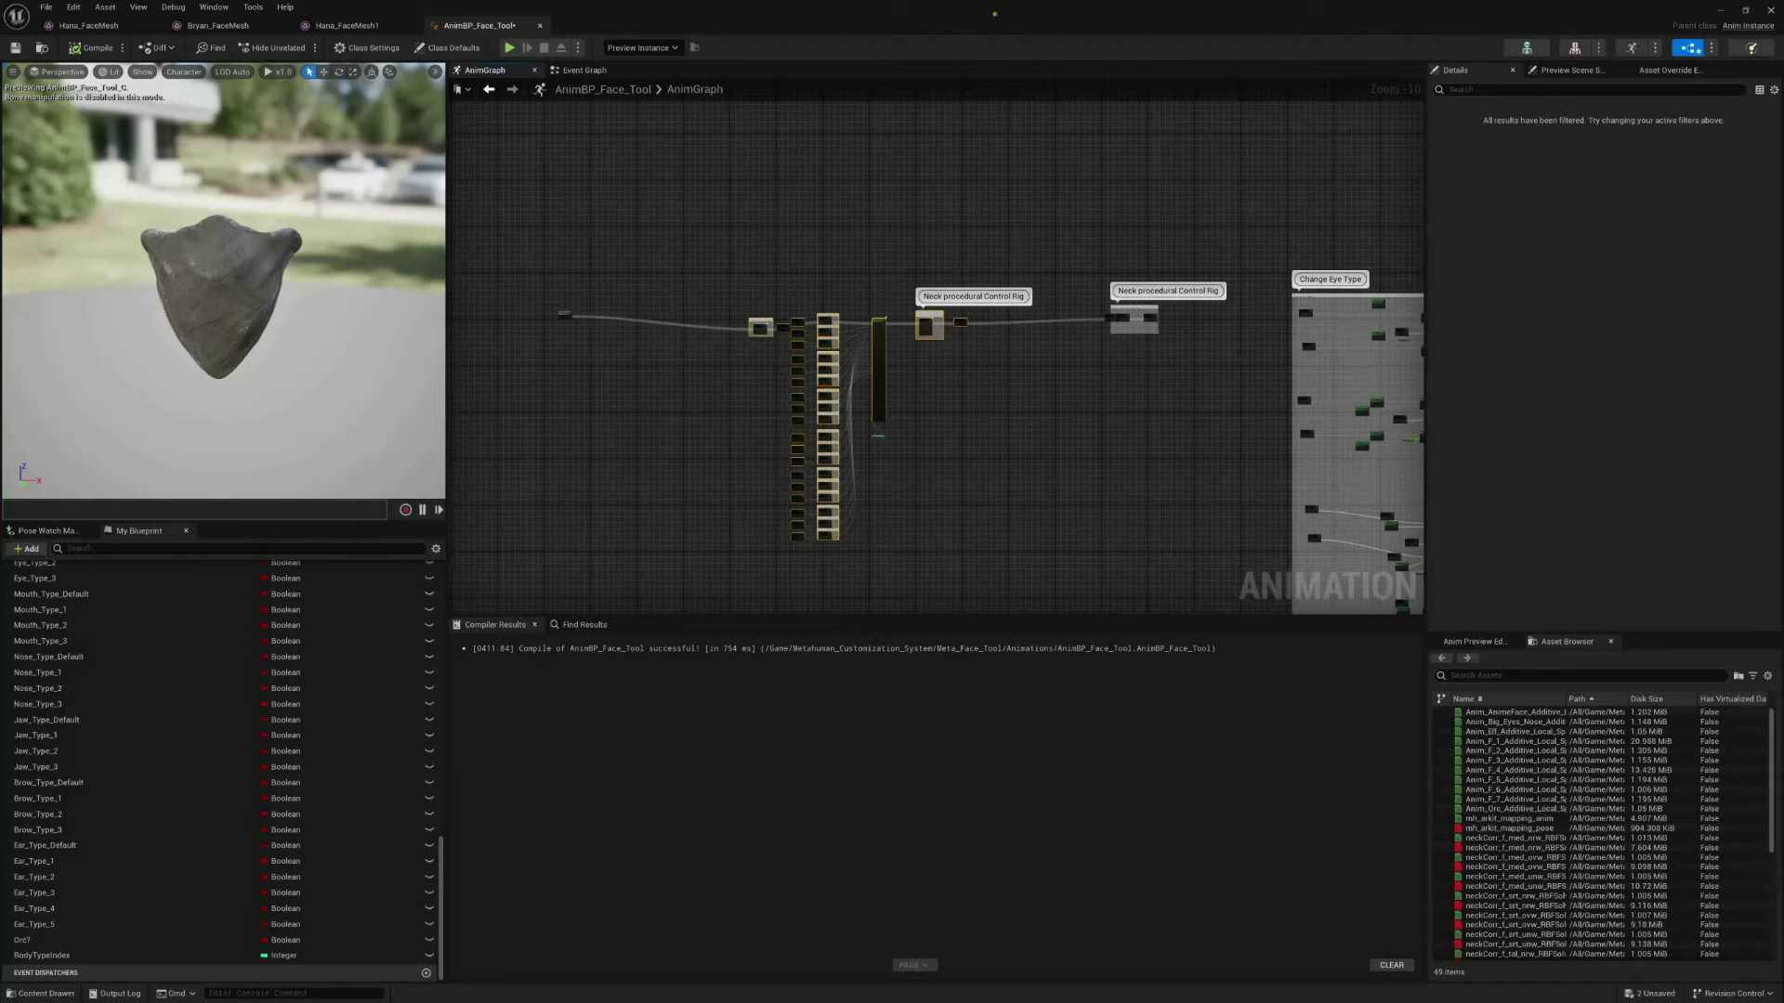
Get the animation blueprint window out of the way and save in the Demo_Map level editor
{"action": "left_click_drag", "start_coordinate": [929, 12], "coordinate": [633, 193]}
{"action": "left_click", "coordinate": [1217, 194]}
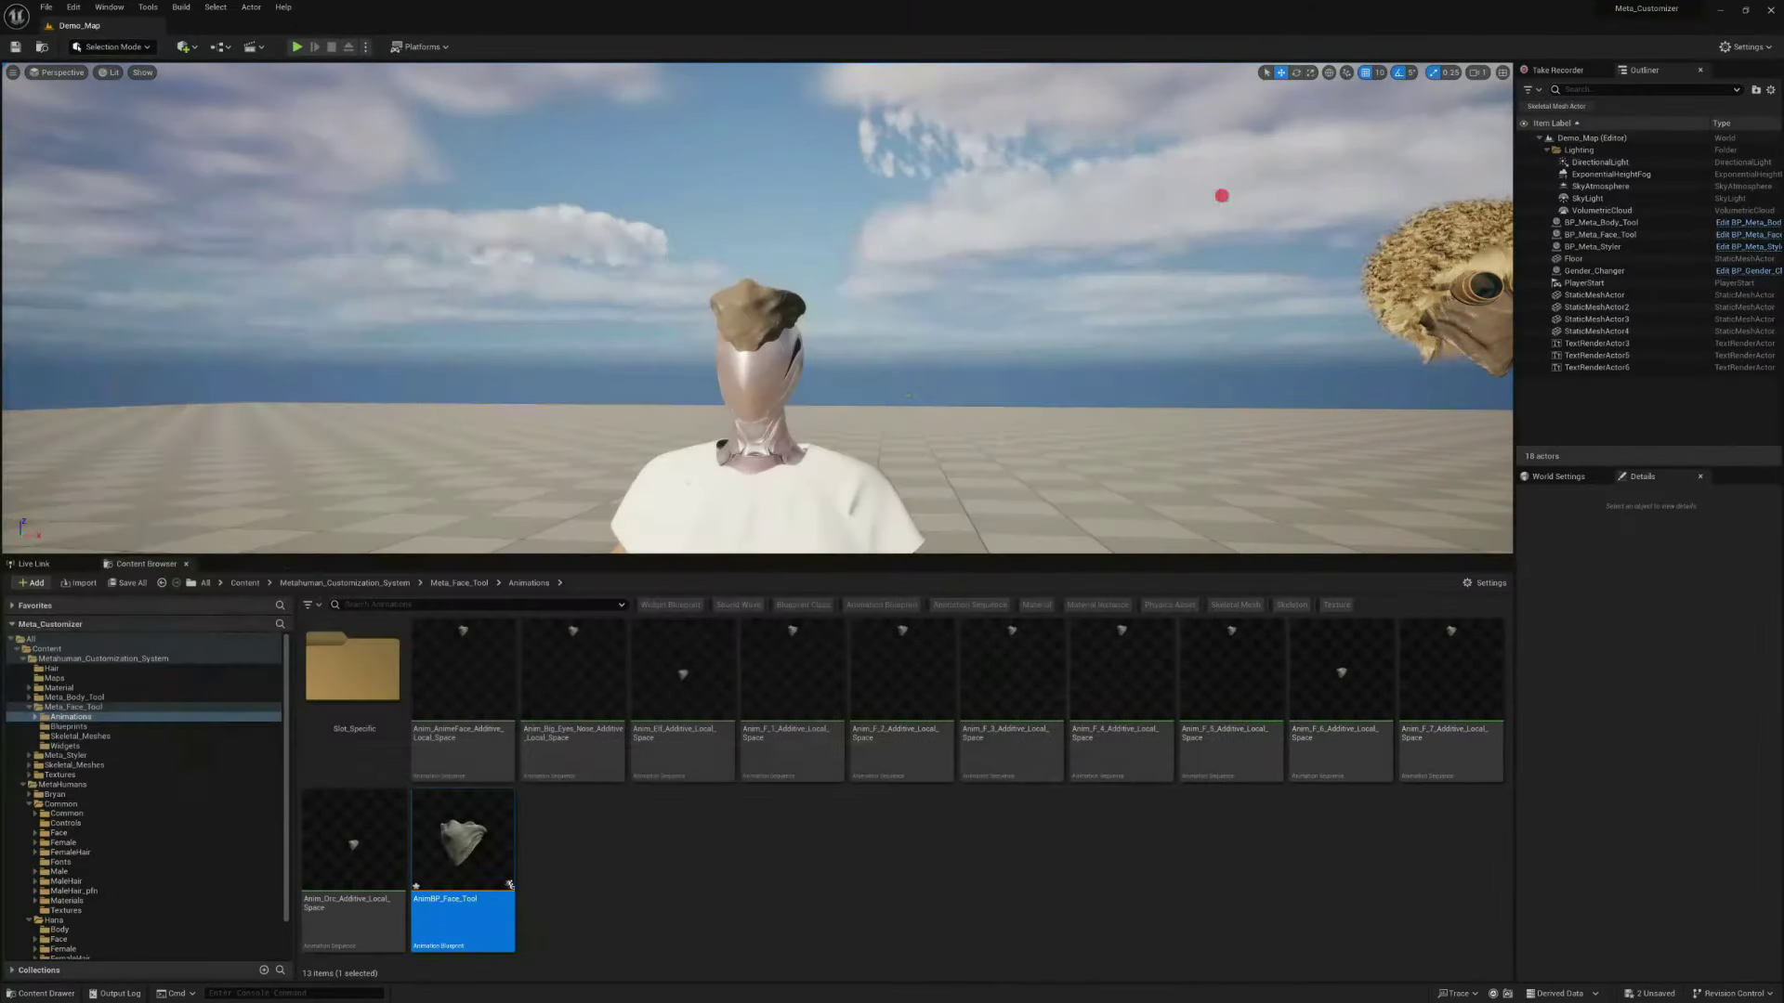
{"action": "key", "text": "ctrl+s"}
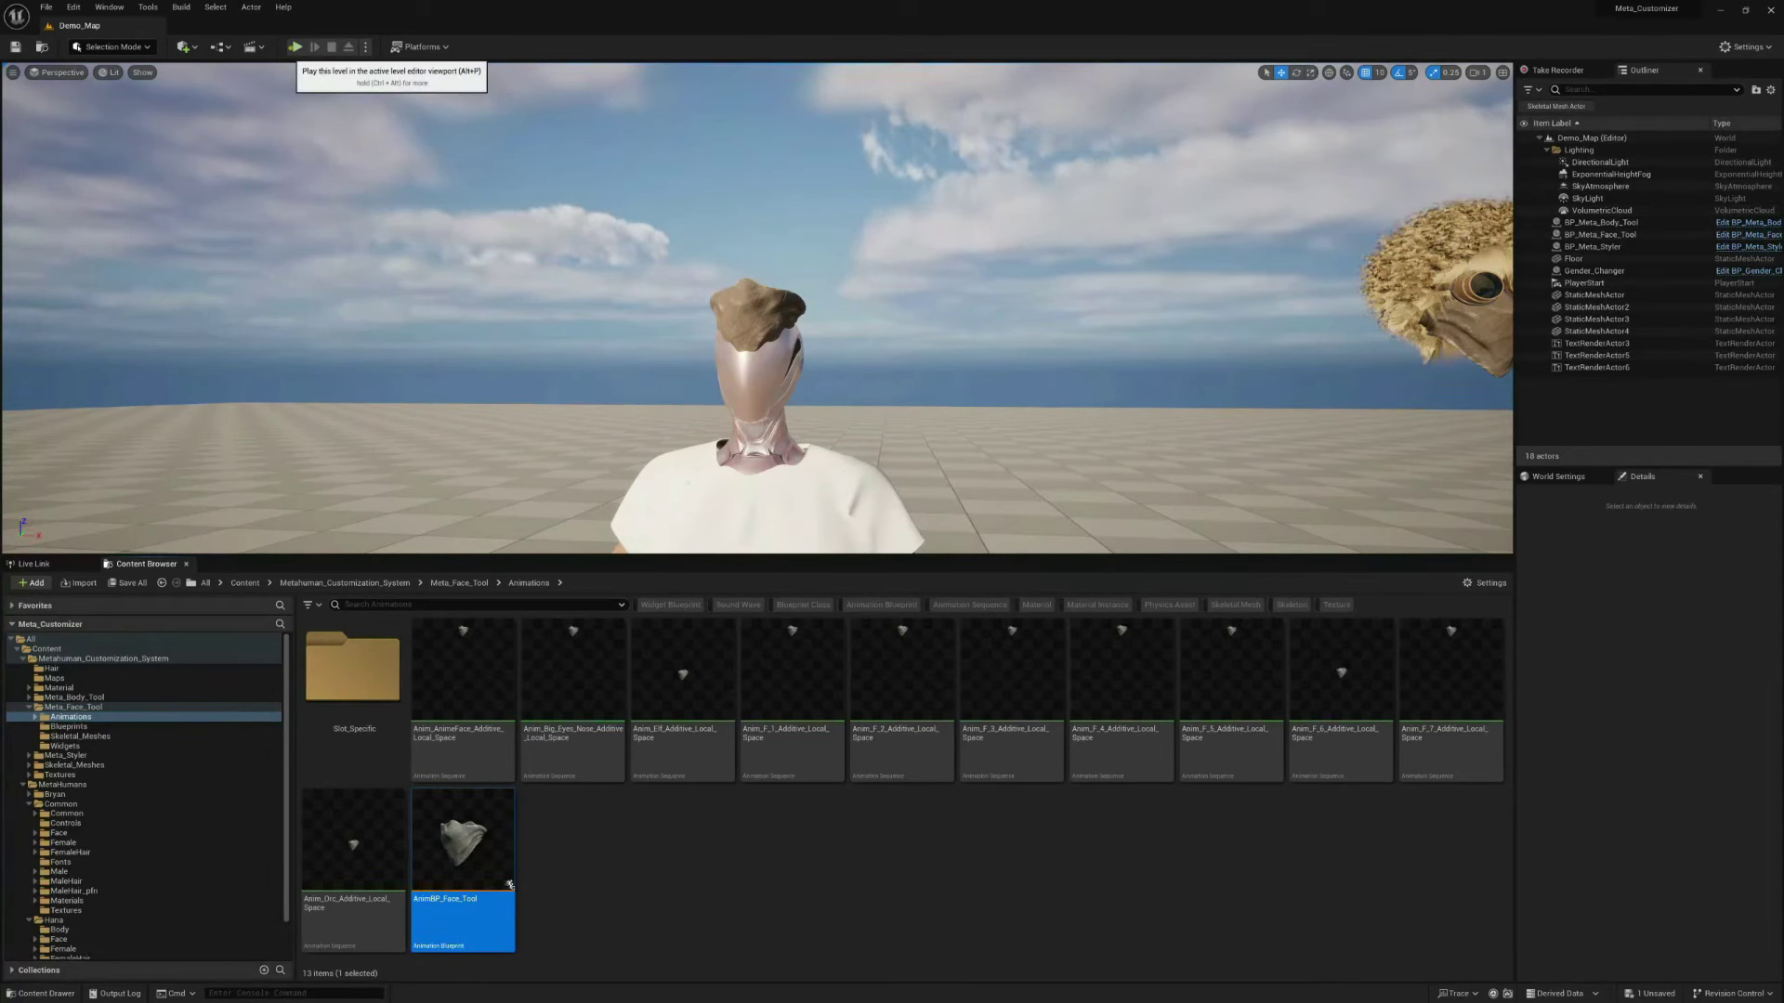
Play the level full screen, zoom in to examine the character's face and neck, and end the play session
{"action": "left_click", "coordinate": [293, 46]}
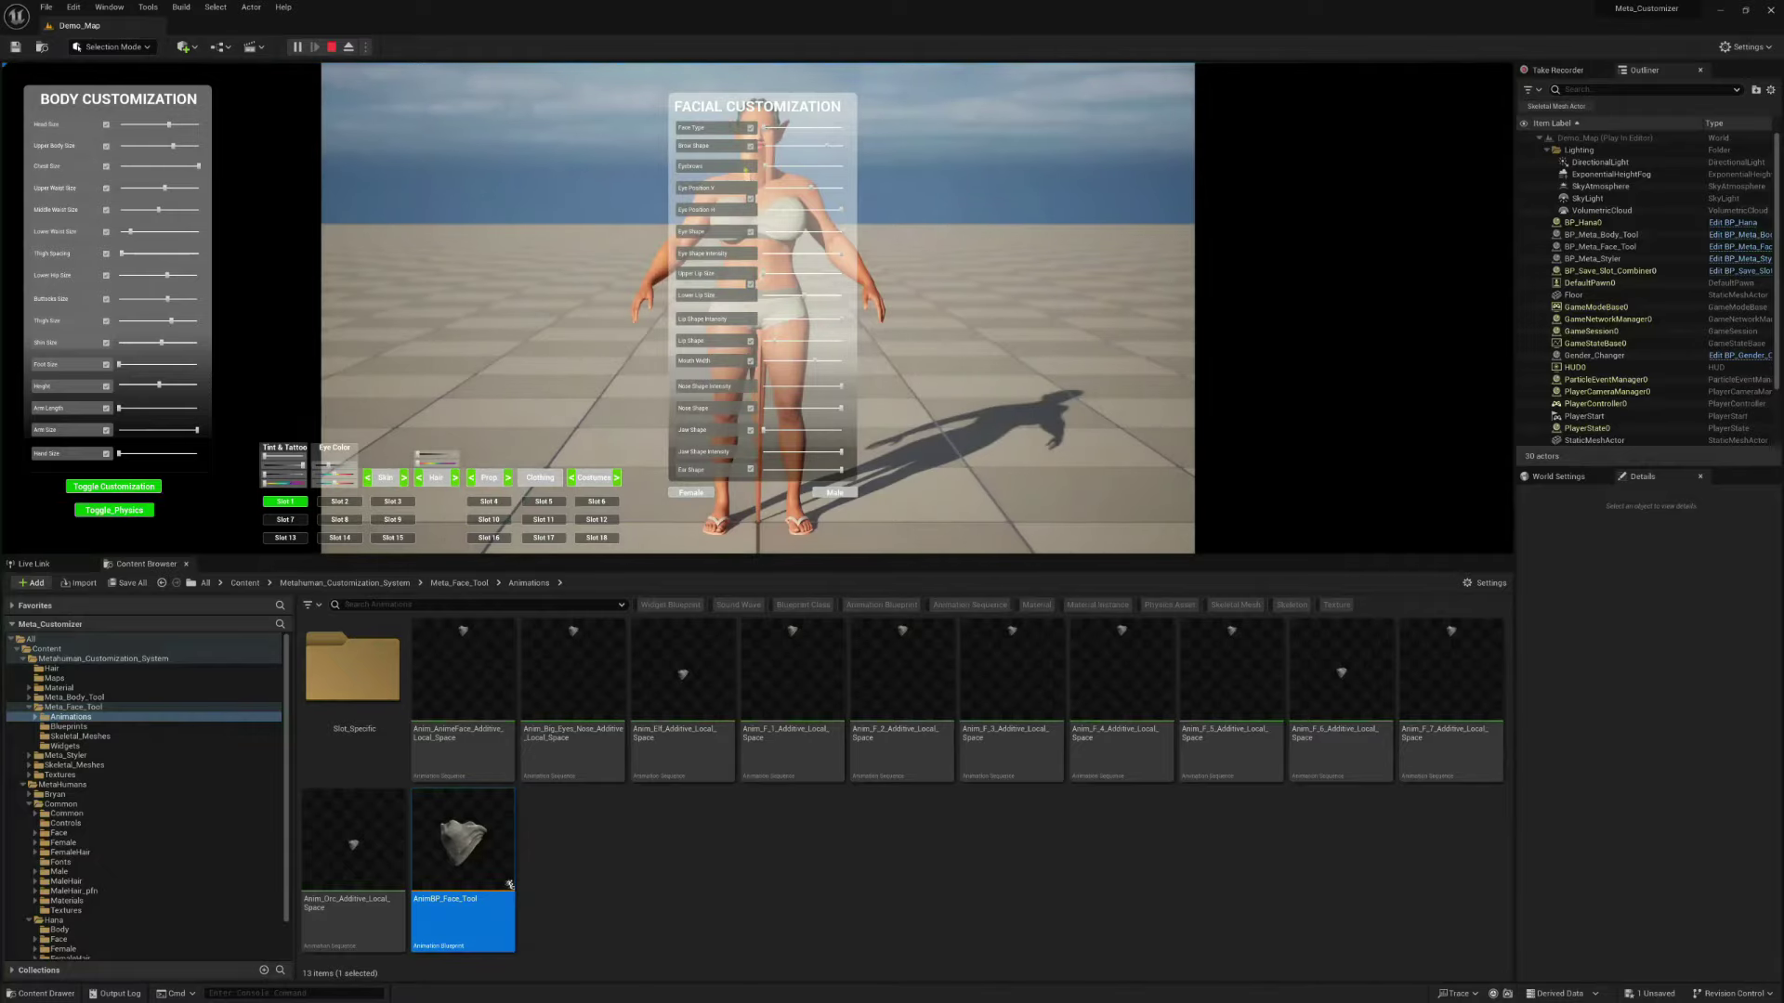
{"action": "key", "text": "F11"}
{"action": "scroll", "coordinate": [745, 170], "scroll_direction": "up", "scroll_amount": 3}
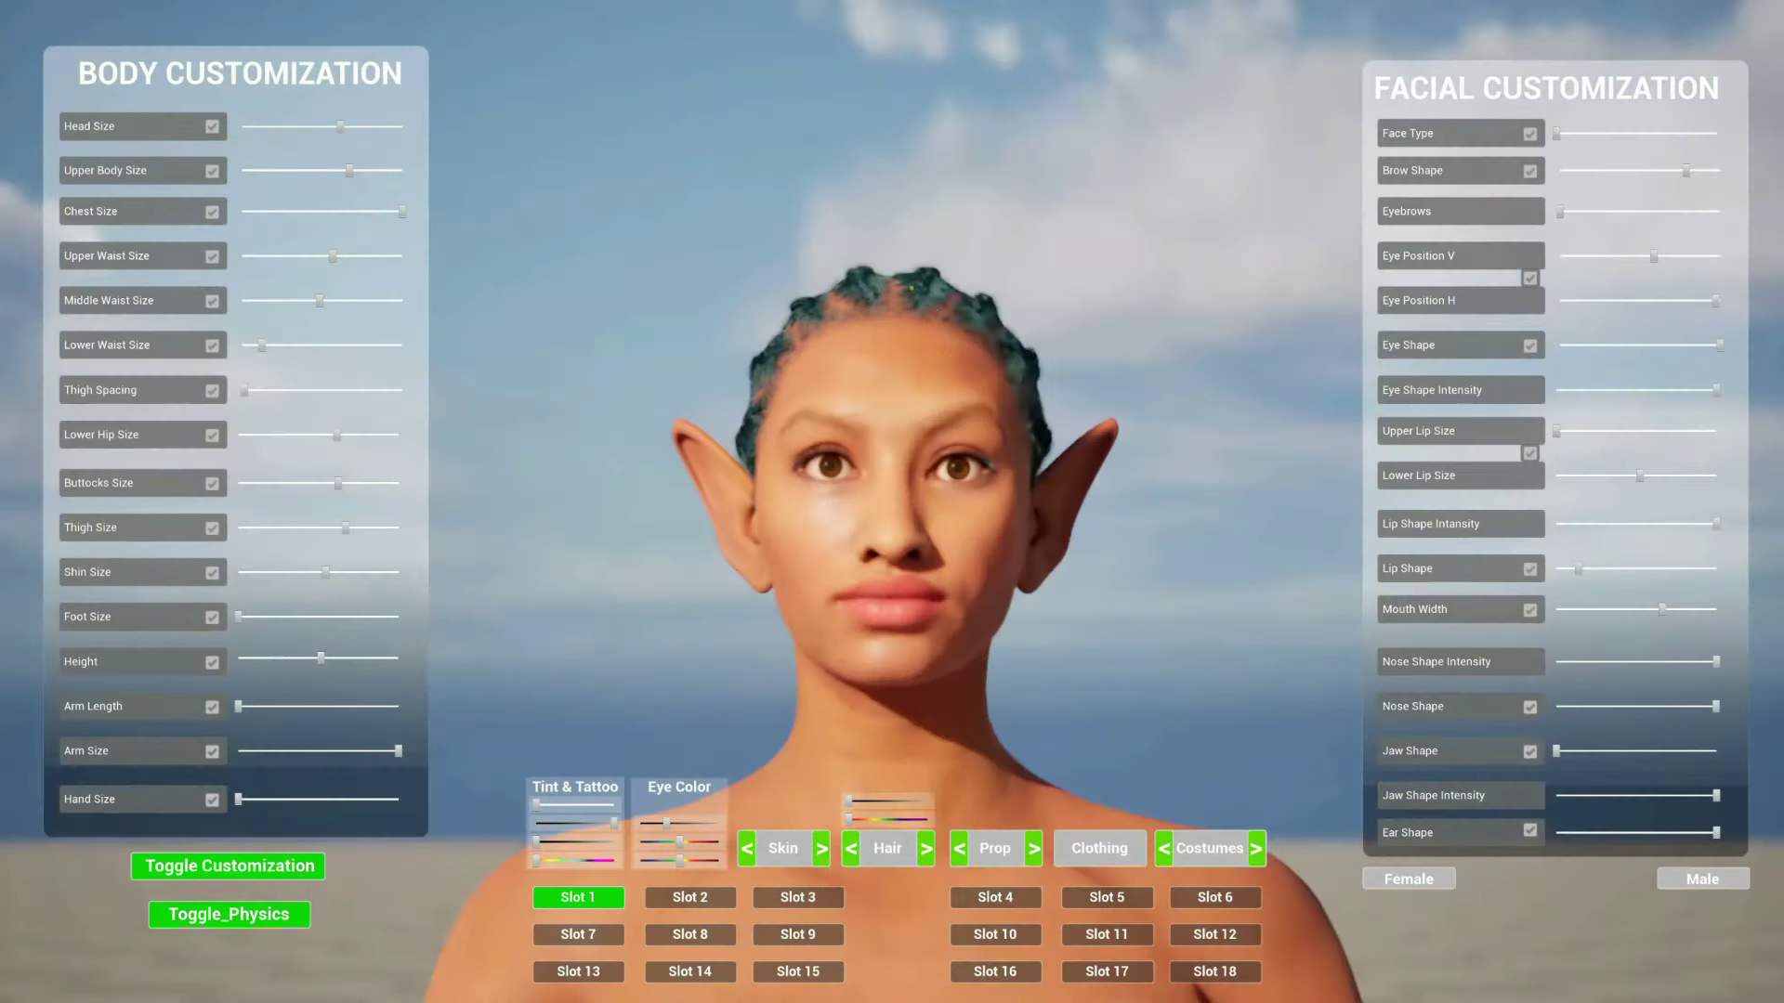
{"action": "key", "text": "Escape"}
{"action": "key", "text": "F11"}
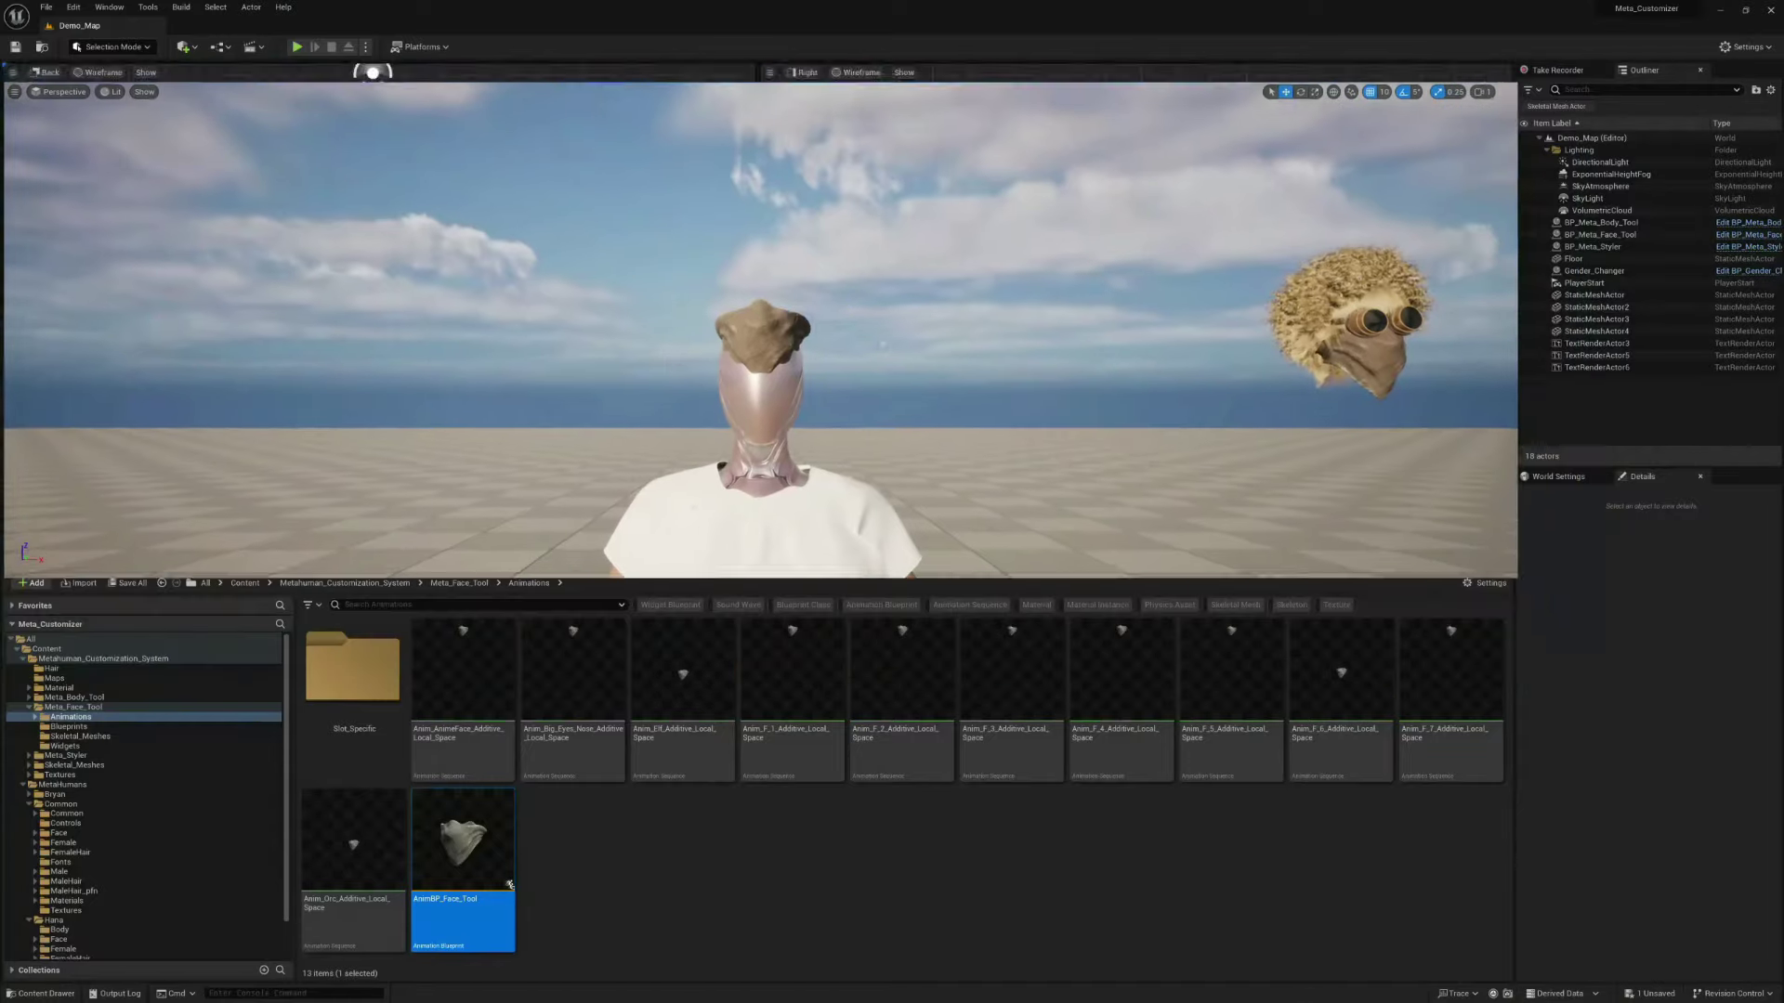
Open the BP_Hana and BP_Bryan blueprints from their MetaHumans folders and bring their window fully into view
{"action": "scroll", "coordinate": [116, 848], "scroll_direction": "down", "scroll_amount": 2}
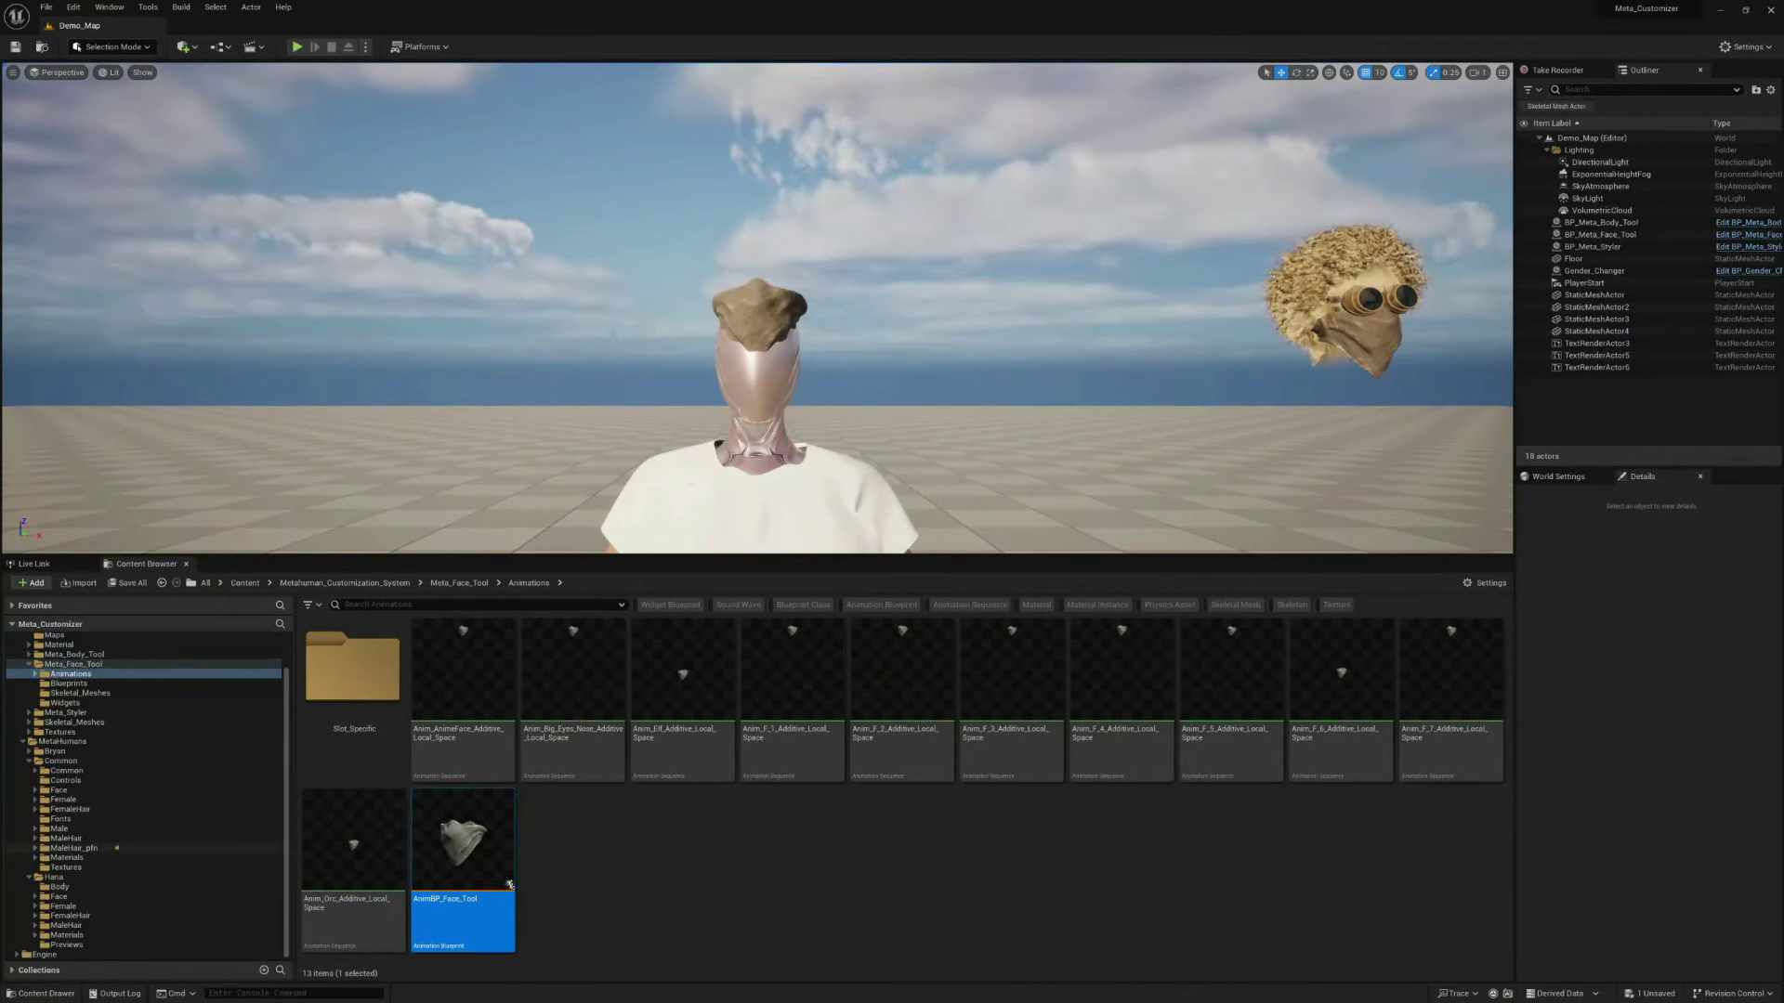
{"action": "left_click", "coordinate": [54, 877]}
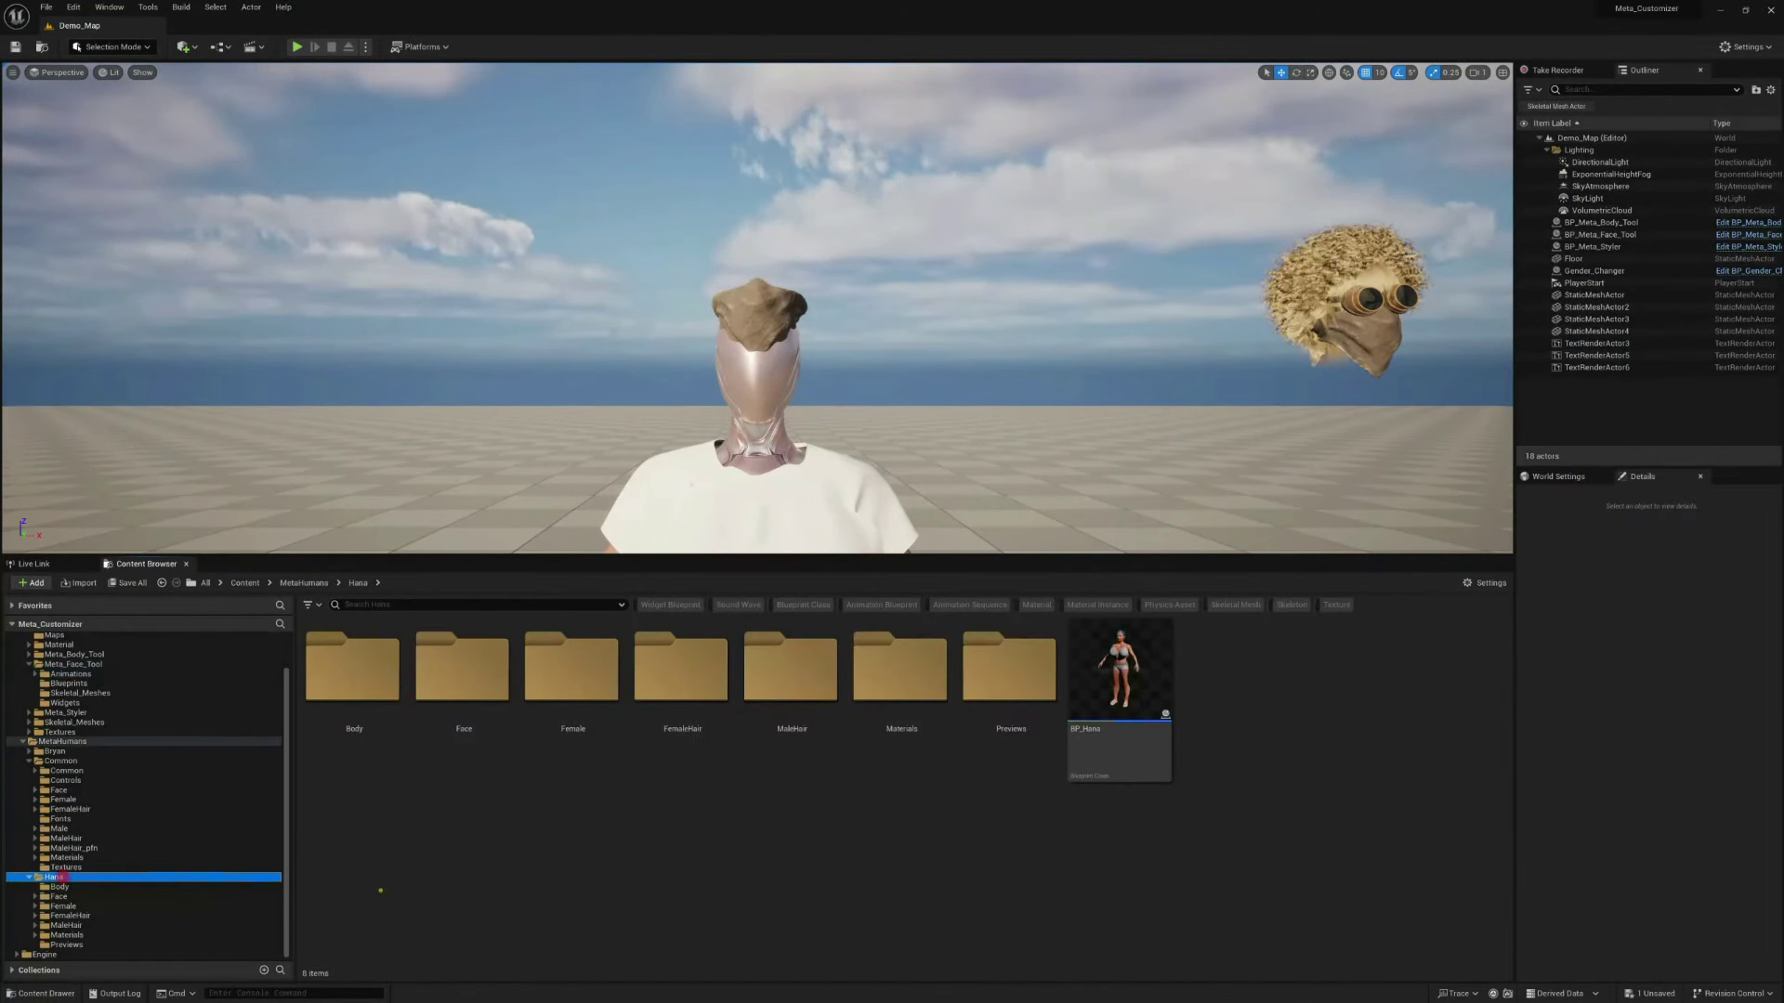
{"action": "double_click", "coordinate": [1119, 669]}
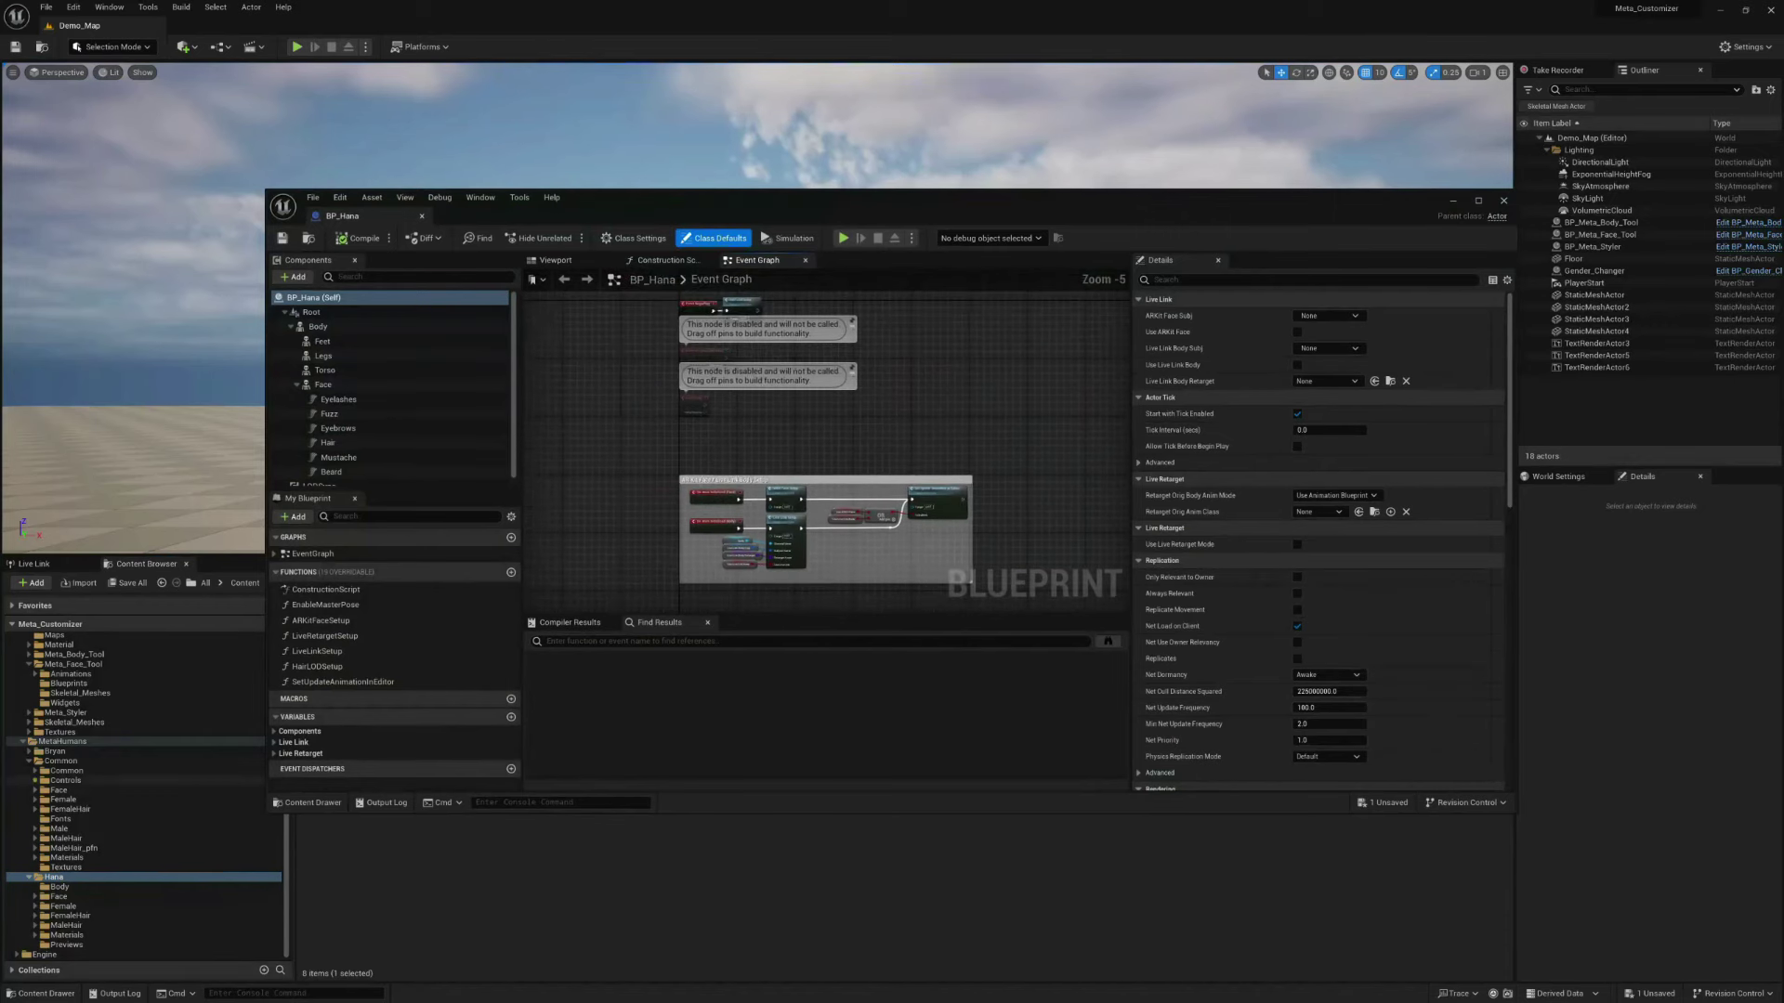
{"action": "left_click", "coordinate": [61, 753]}
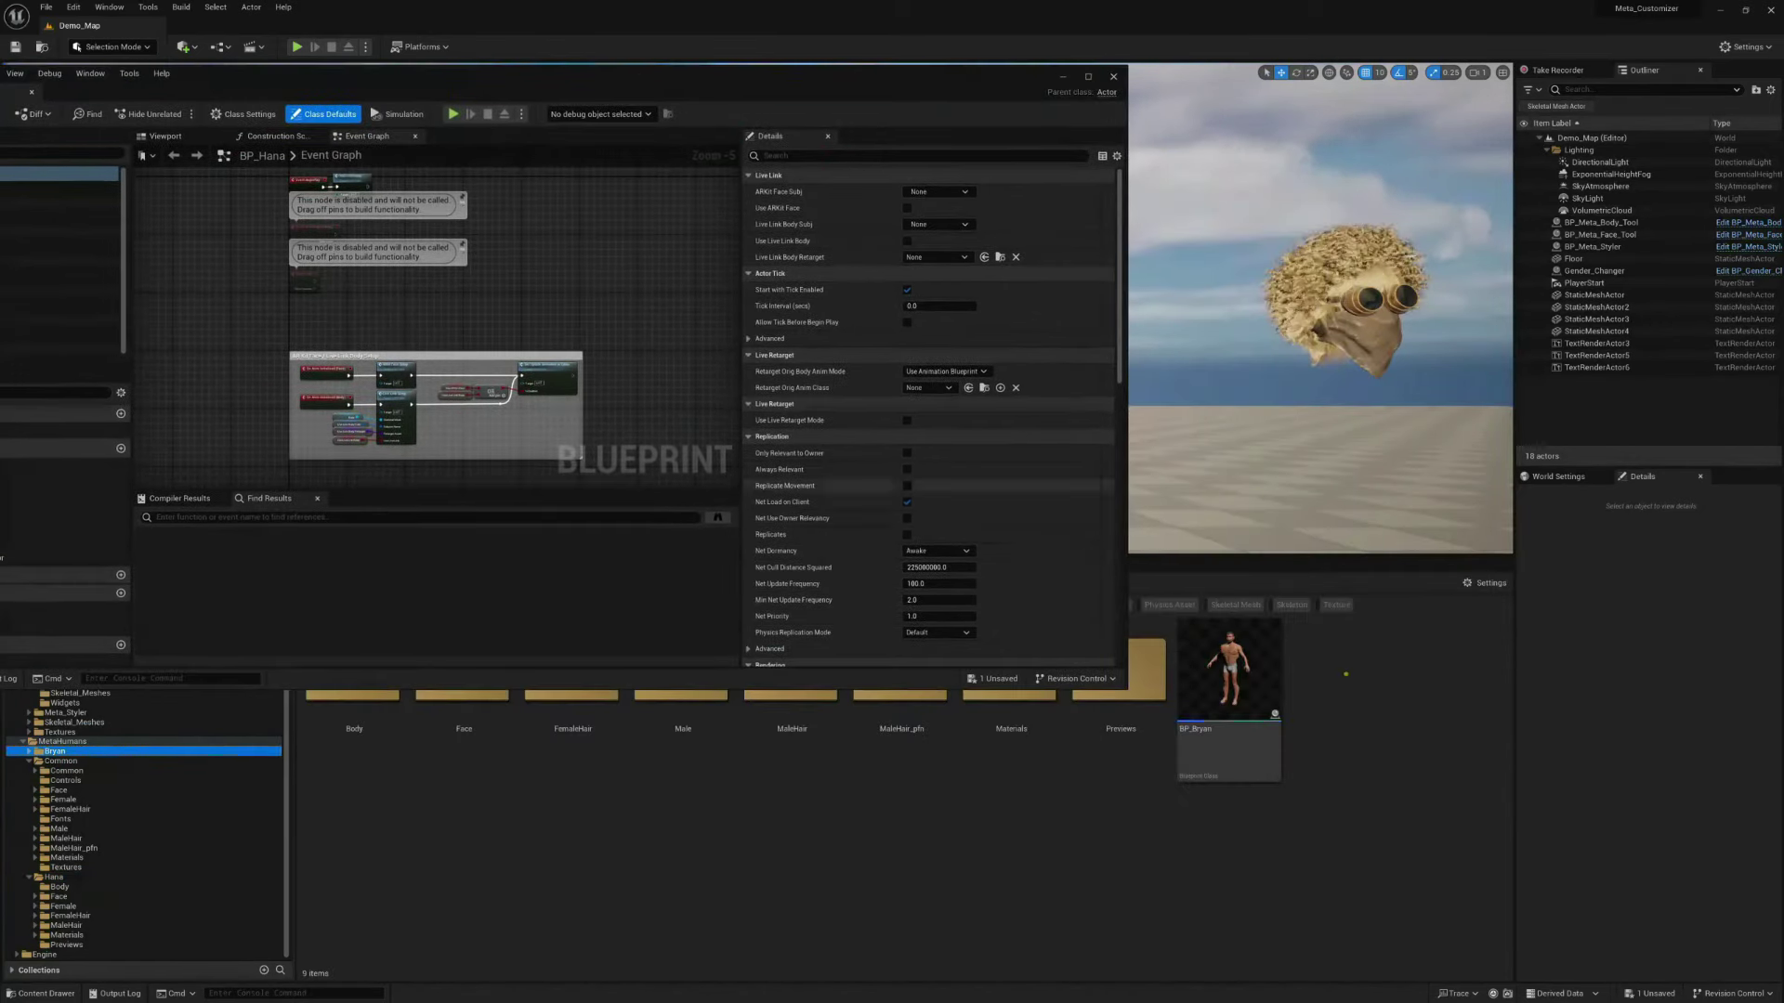
{"action": "left_click", "coordinate": [1231, 683]}
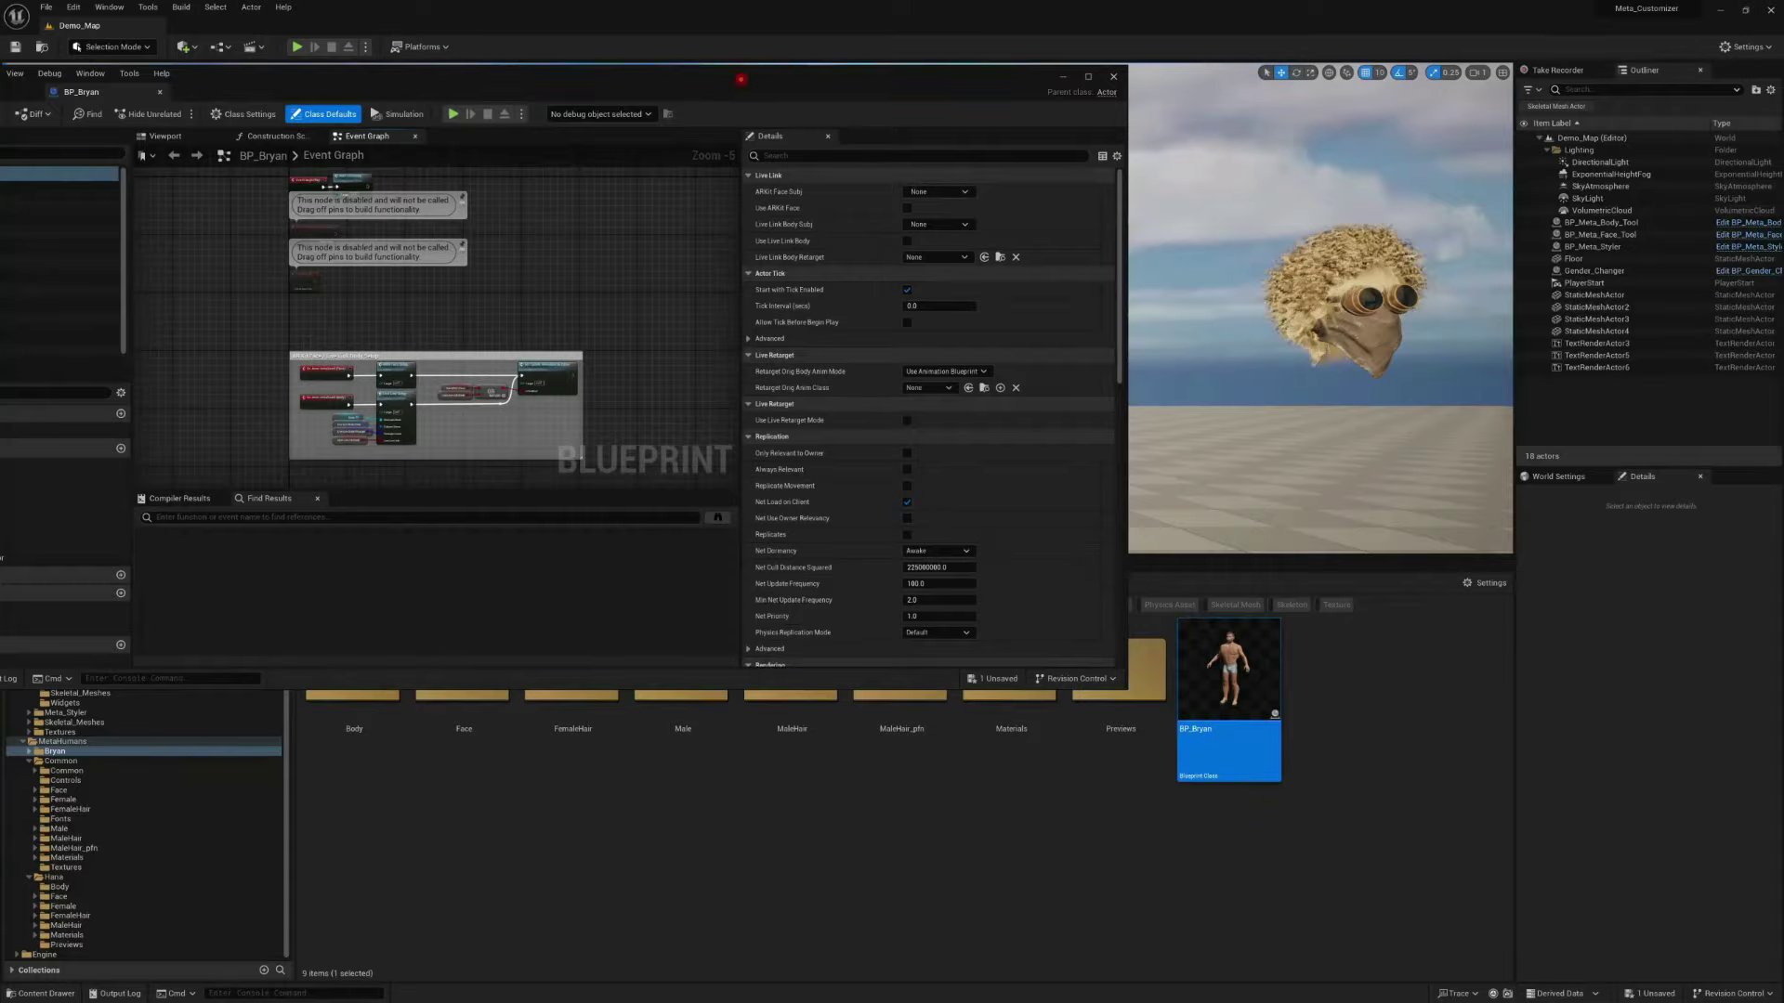
{"action": "left_click_drag", "start_coordinate": [740, 79], "coordinate": [1147, 138]}
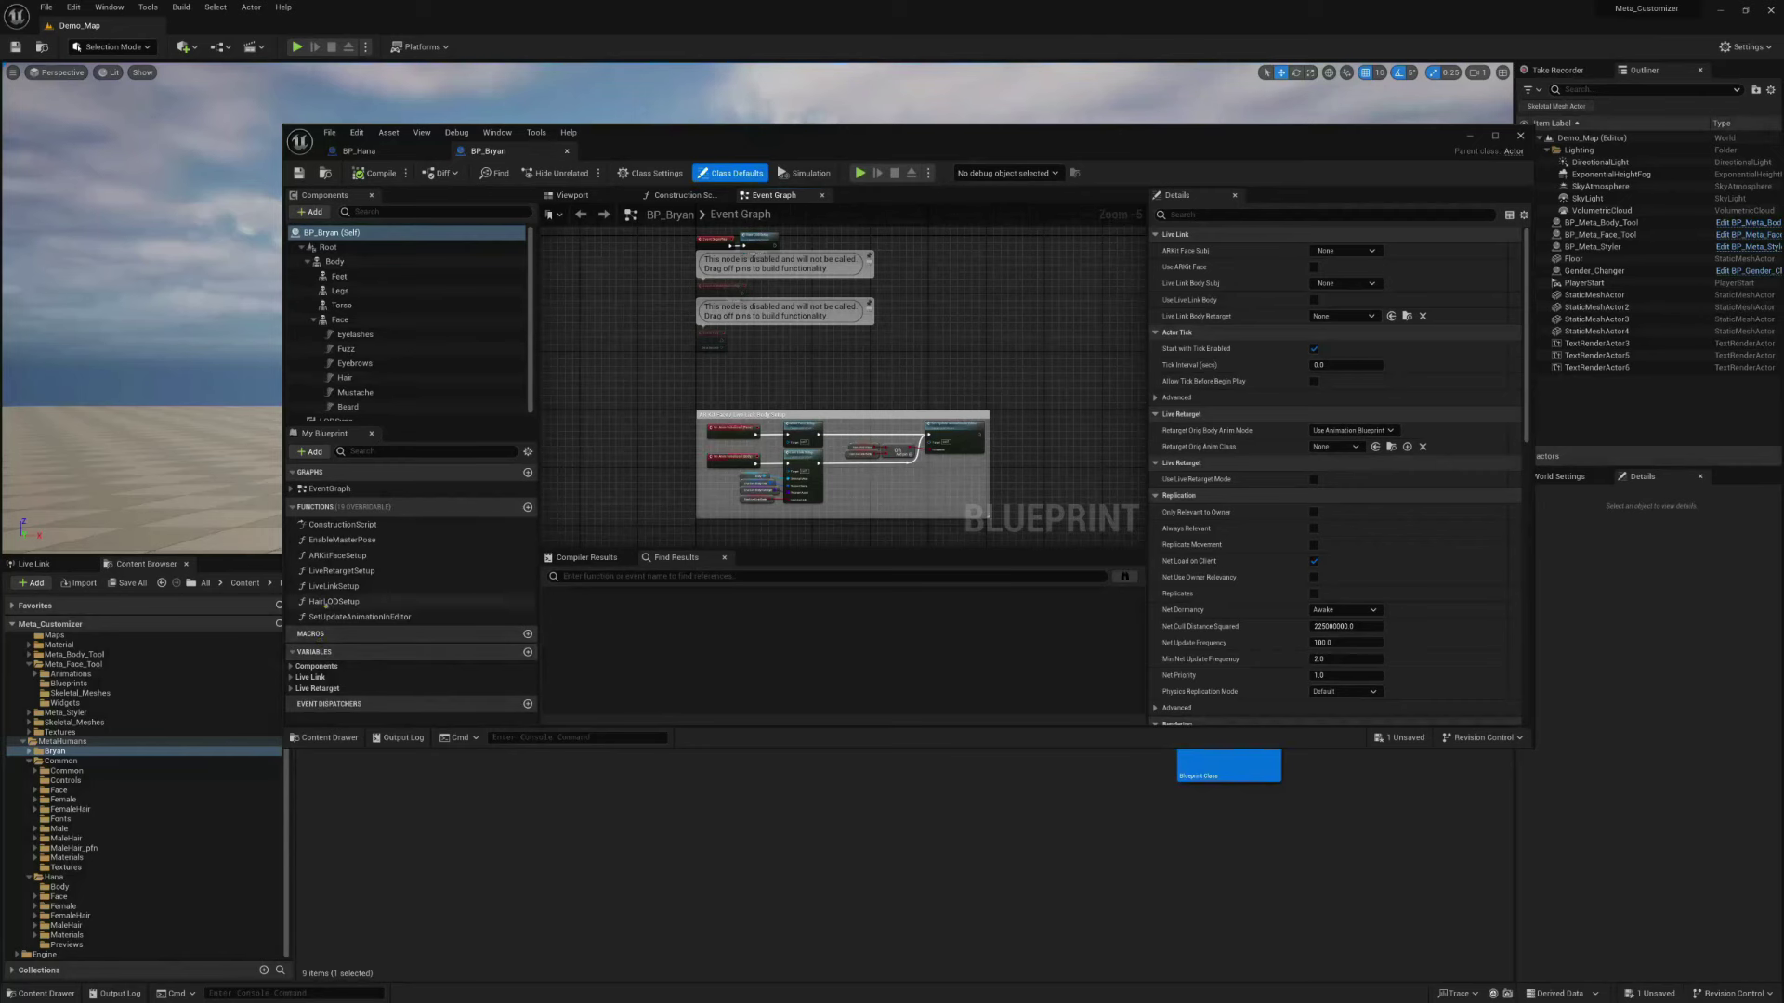
Set Num LODs and Forced LOD to 0 on the LODSync component of BP_Bryan
{"action": "left_click", "coordinate": [344, 602]}
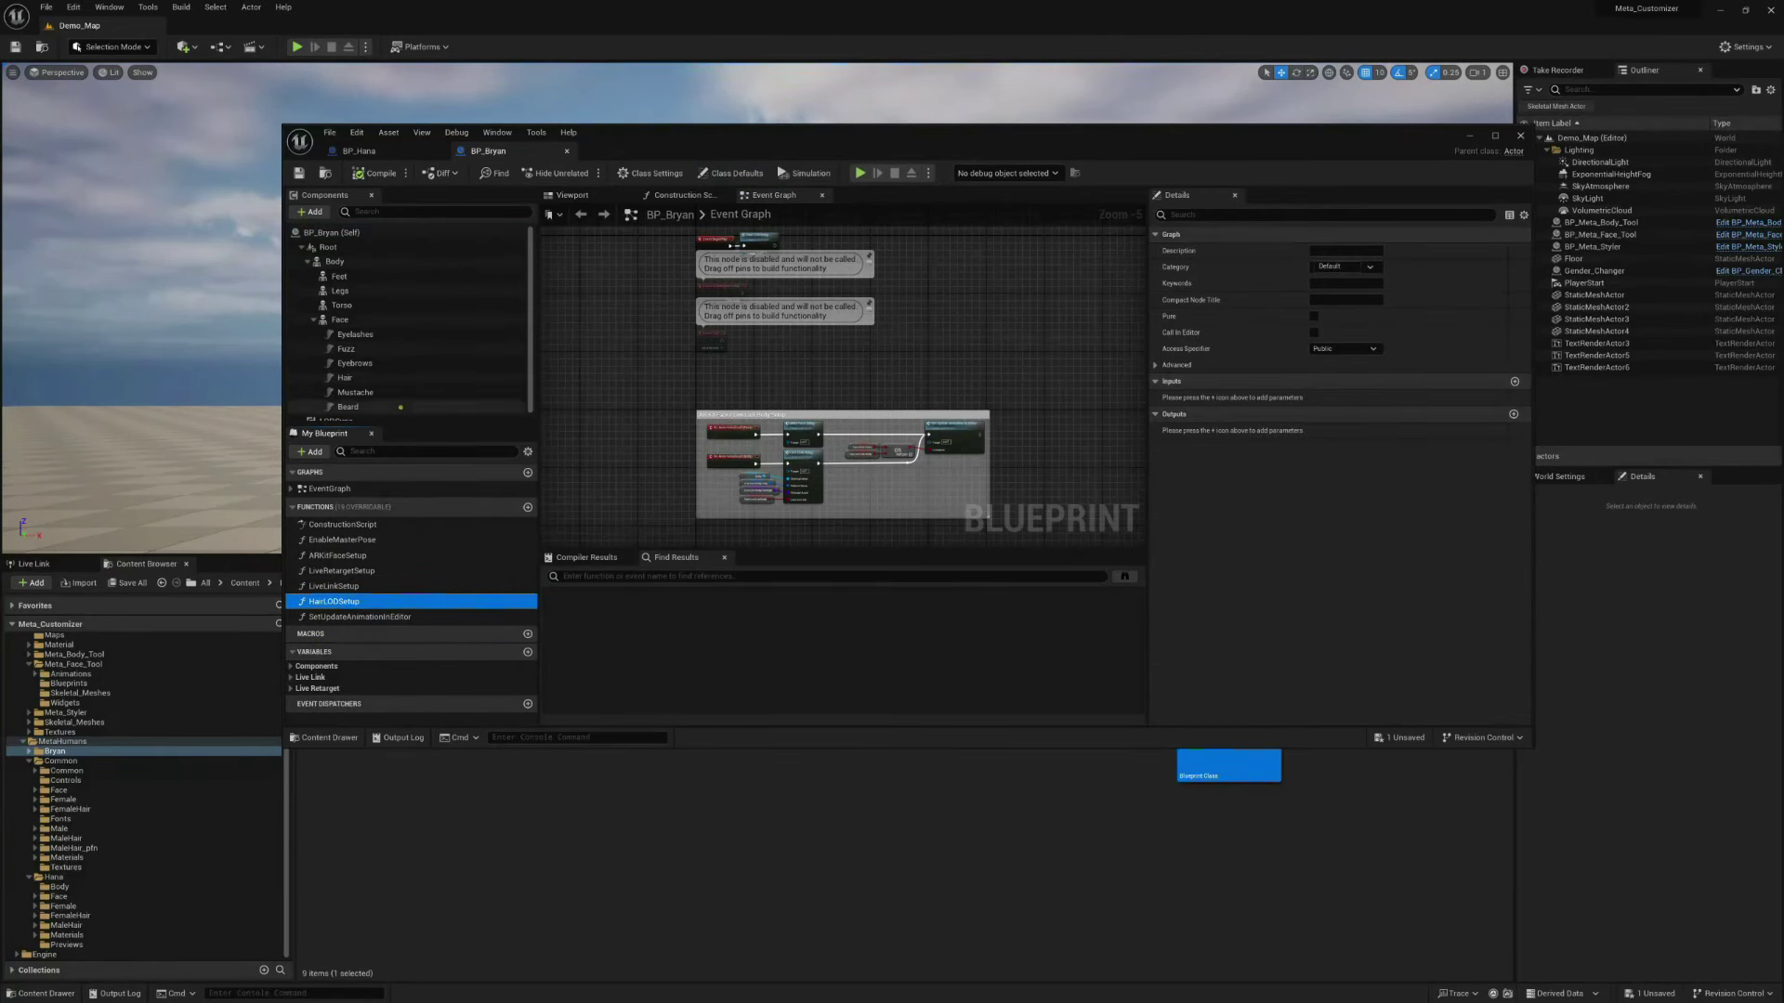
{"action": "scroll", "coordinate": [336, 415], "scroll_direction": "down", "scroll_amount": 1}
{"action": "left_click", "coordinate": [336, 413]}
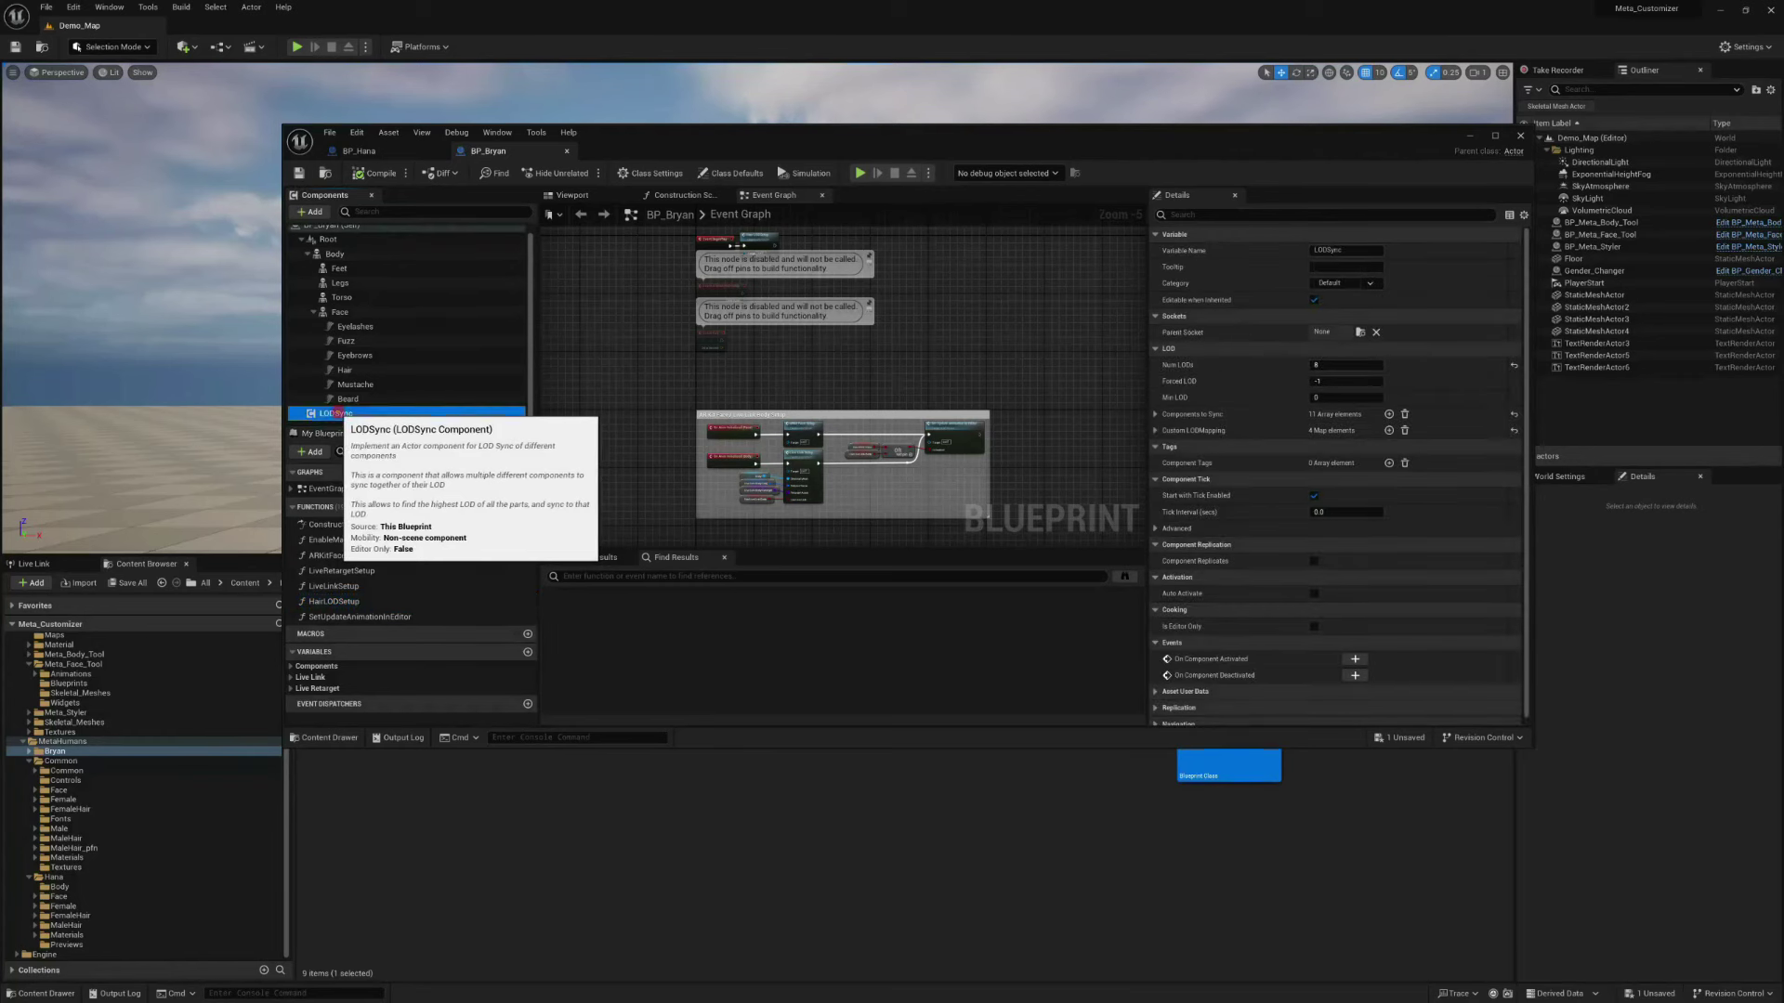
{"action": "left_click", "coordinate": [1233, 214]}
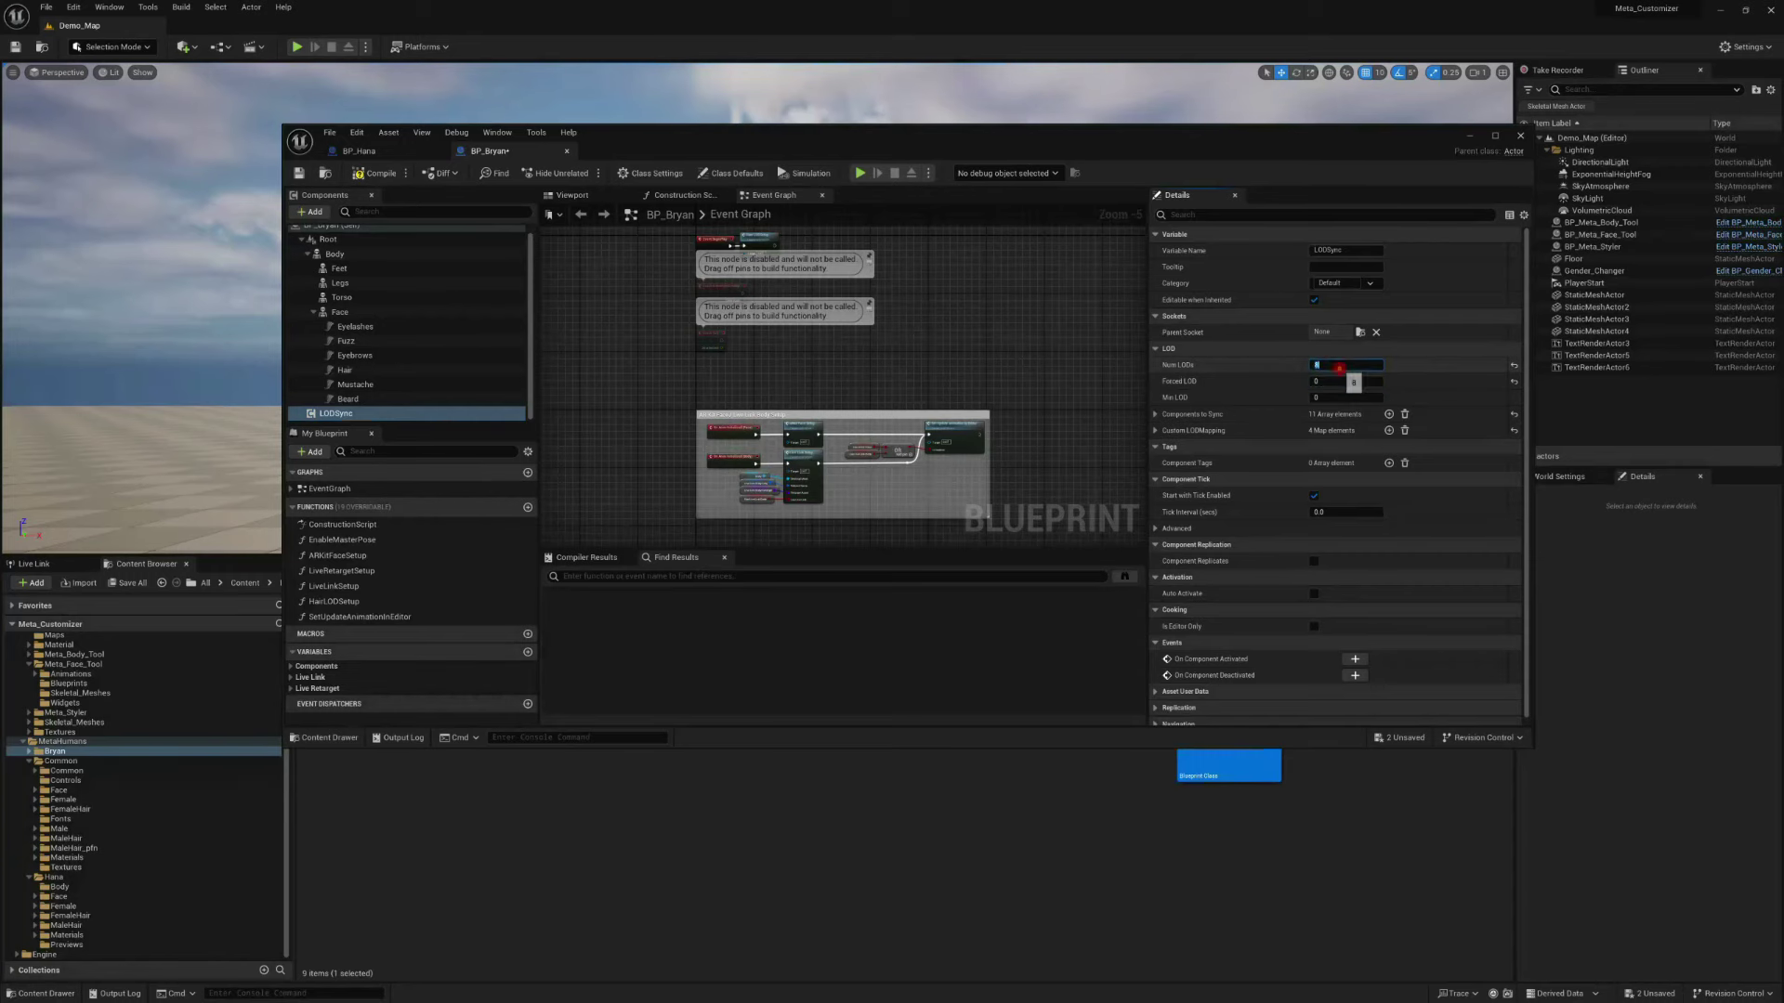
{"action": "left_click", "coordinate": [1339, 366]}
{"action": "left_click_drag", "start_coordinate": [1259, 146], "coordinate": [877, 604]}
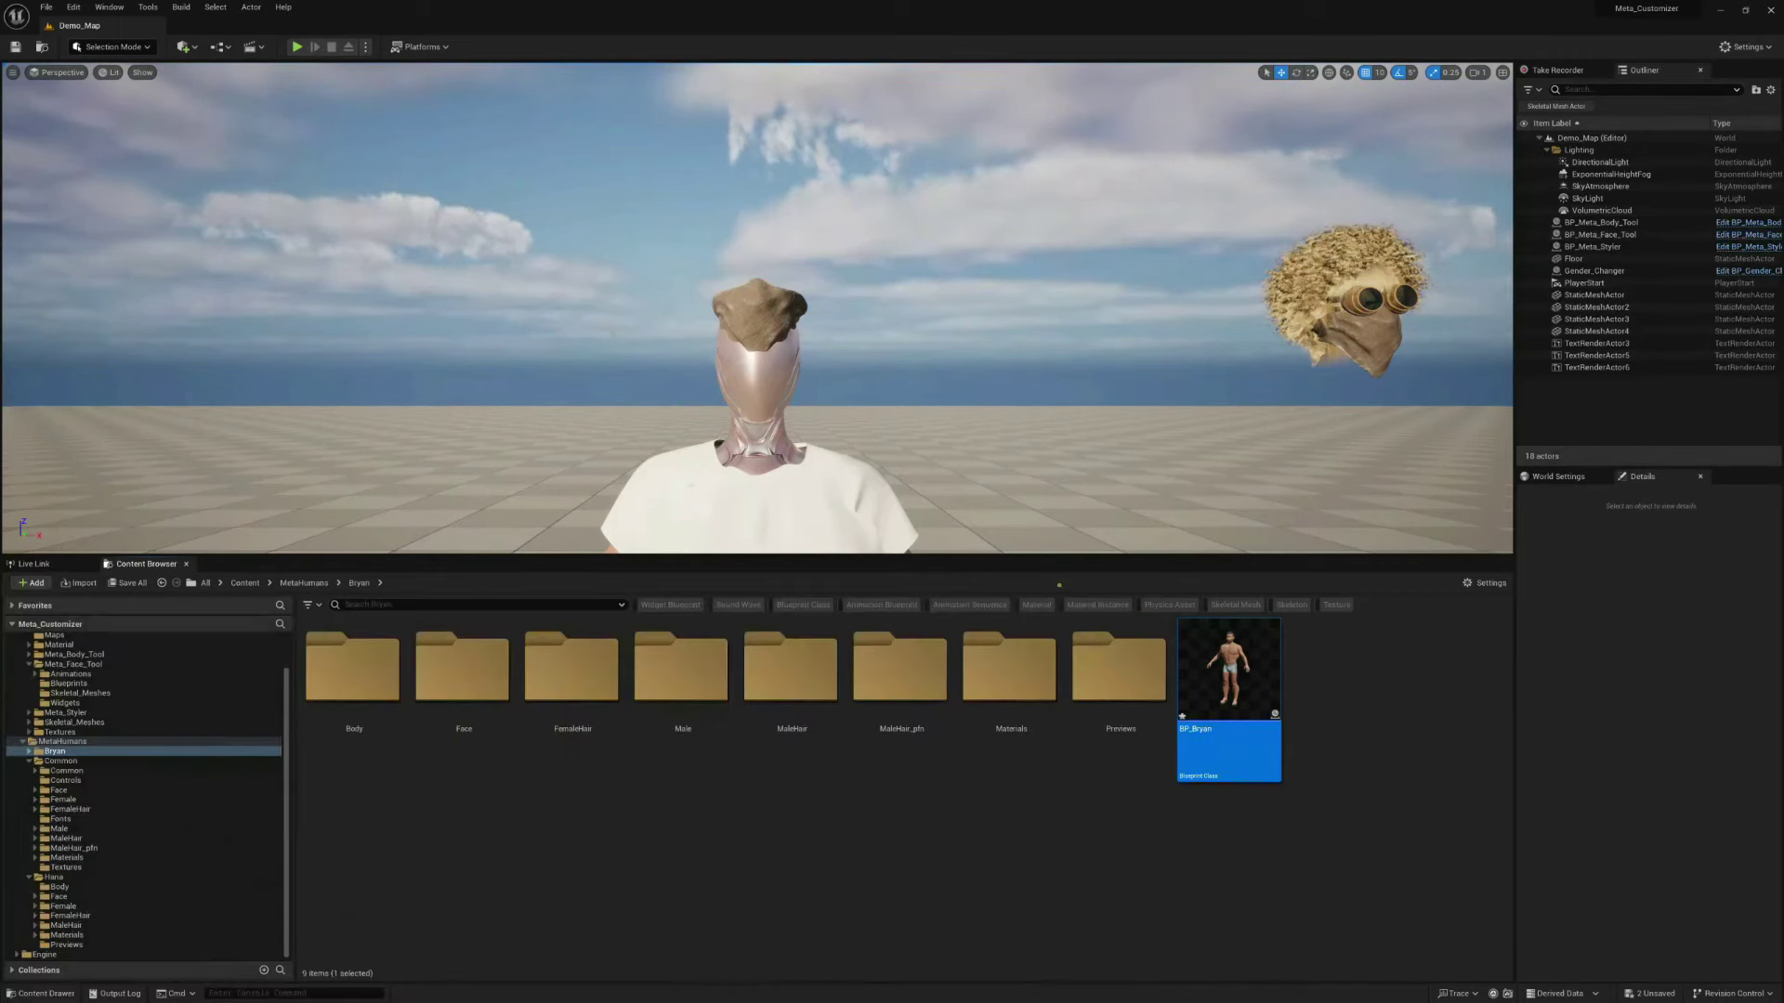
Play the level again, examine the character from full body to face, and end the play session
{"action": "left_click_drag", "start_coordinate": [1008, 420], "coordinate": [1023, 465]}
{"action": "left_click_drag", "start_coordinate": [1023, 550], "coordinate": [1054, 530]}
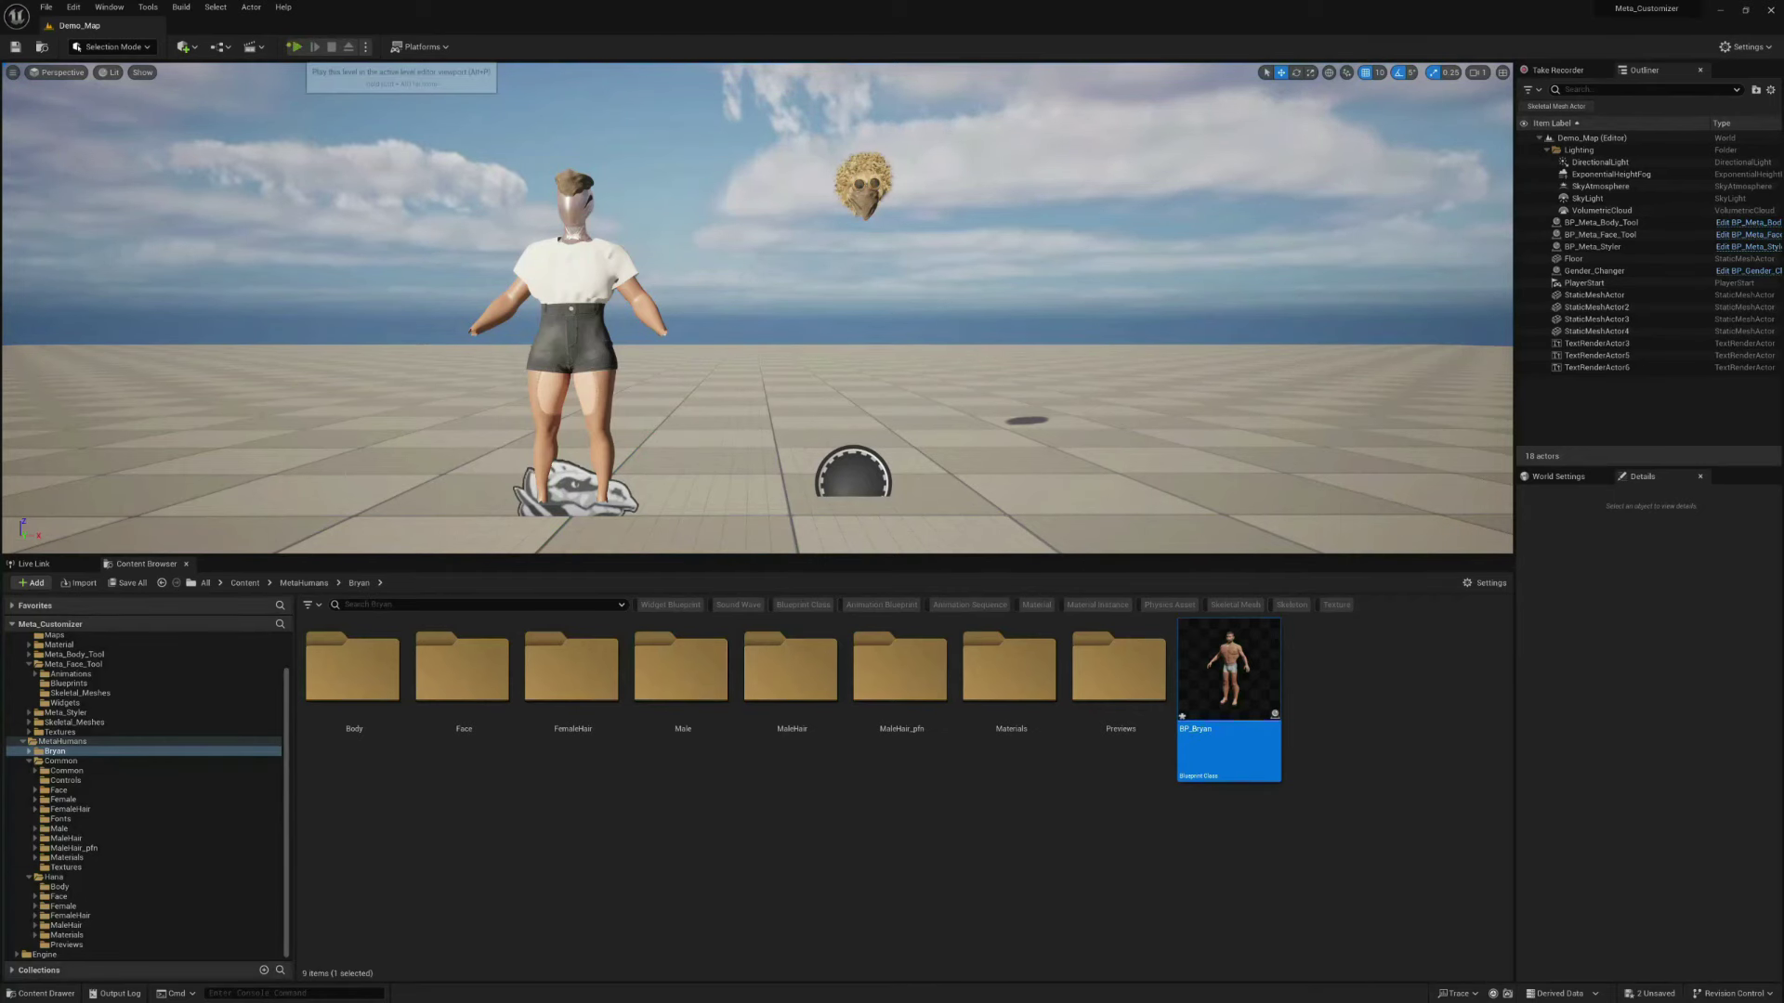
{"action": "left_click", "coordinate": [295, 46]}
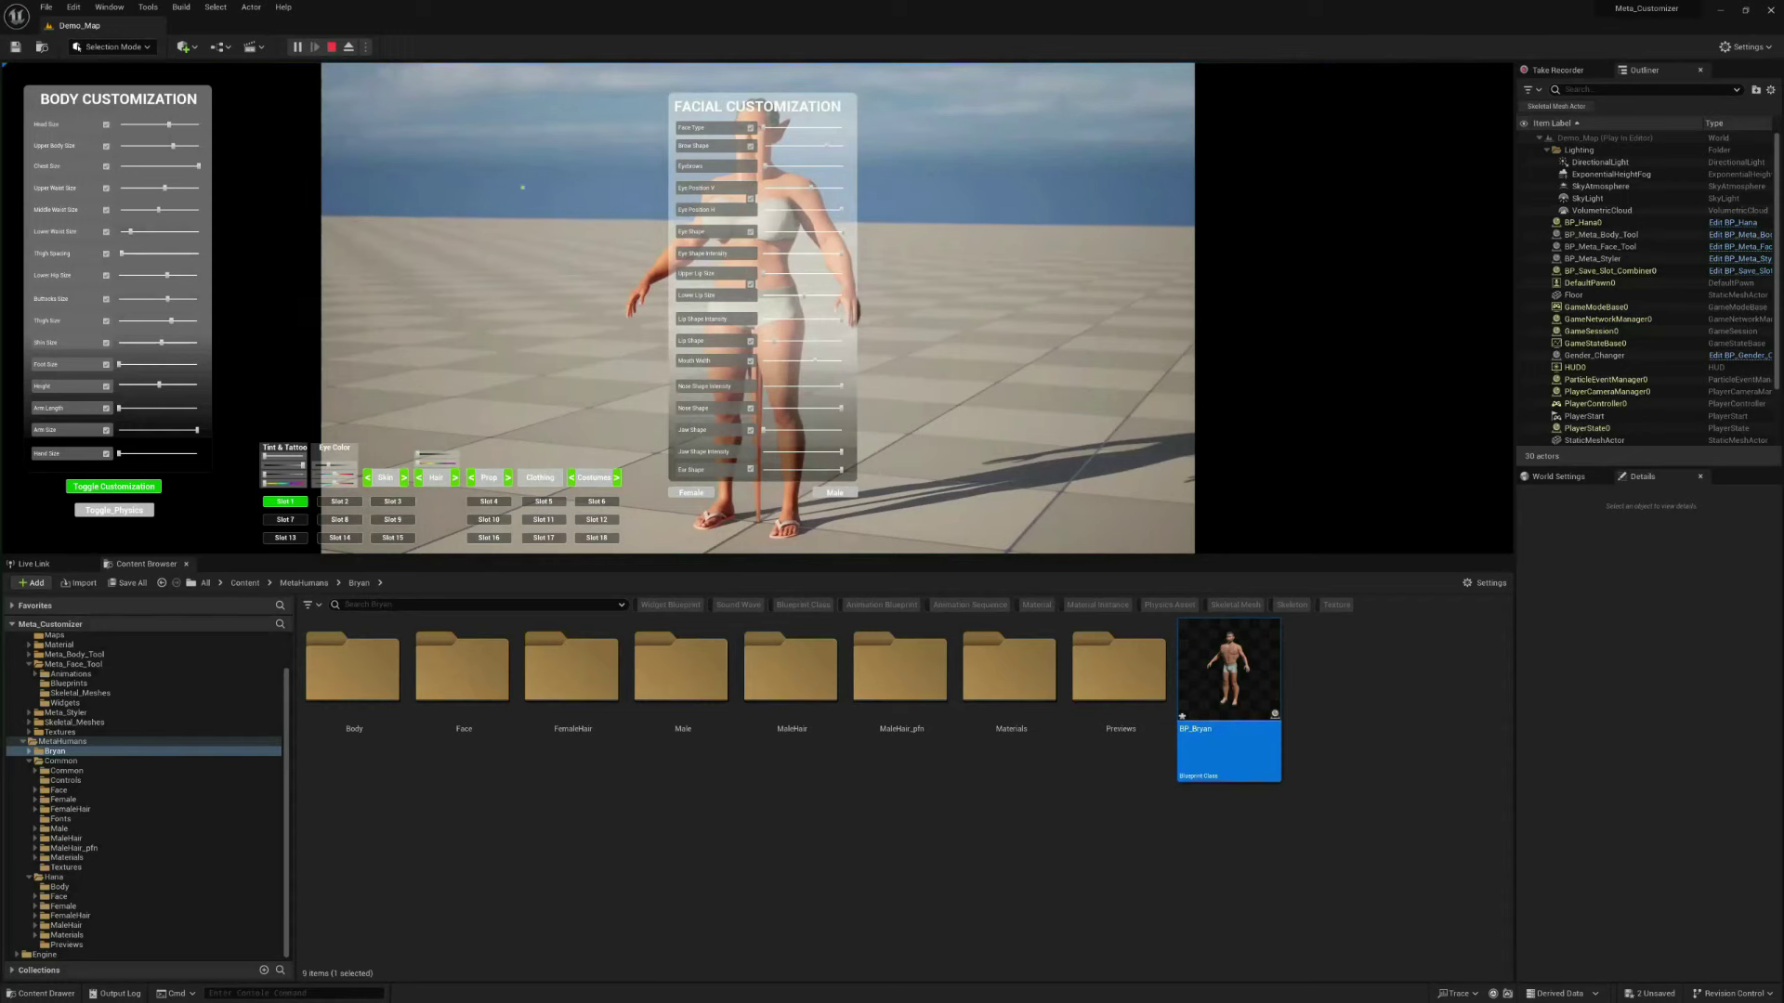
{"action": "key", "text": "grave"}
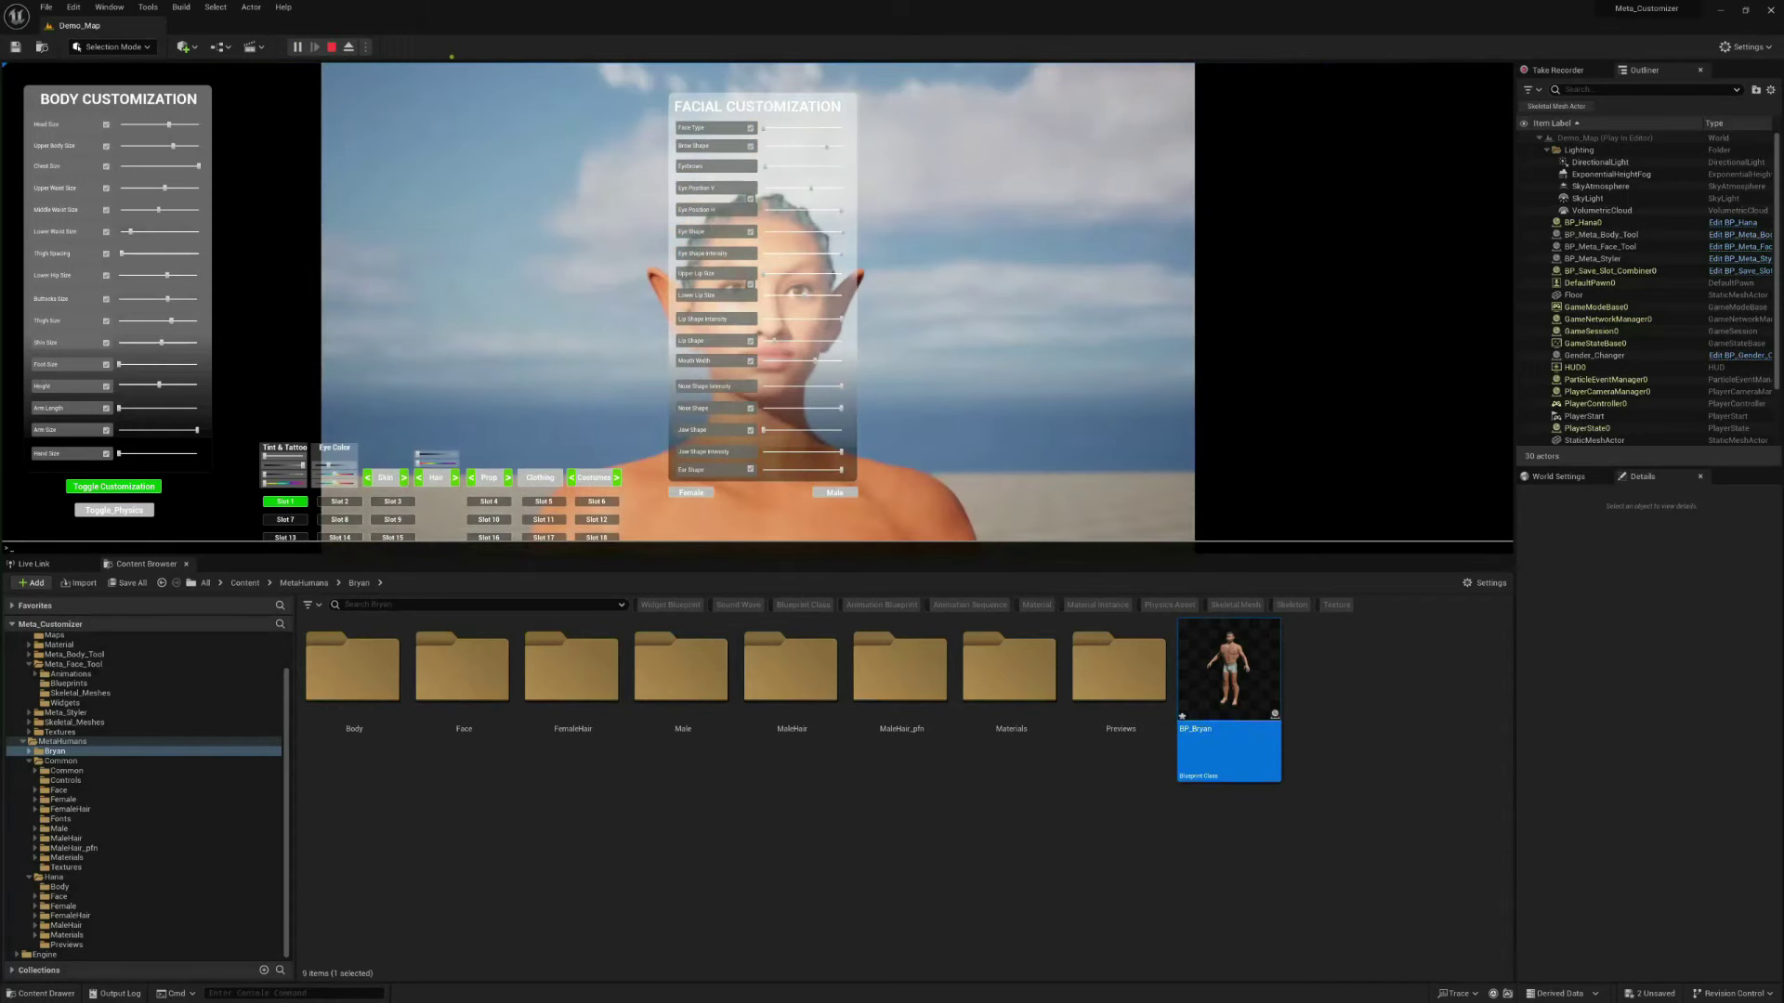
{"action": "key", "text": "Escape"}
Set Num LODs and Forced LOD to 0 on the LODSync component of BP_Hana, and minimize the blueprint window
{"action": "double_click", "coordinate": [1233, 676]}
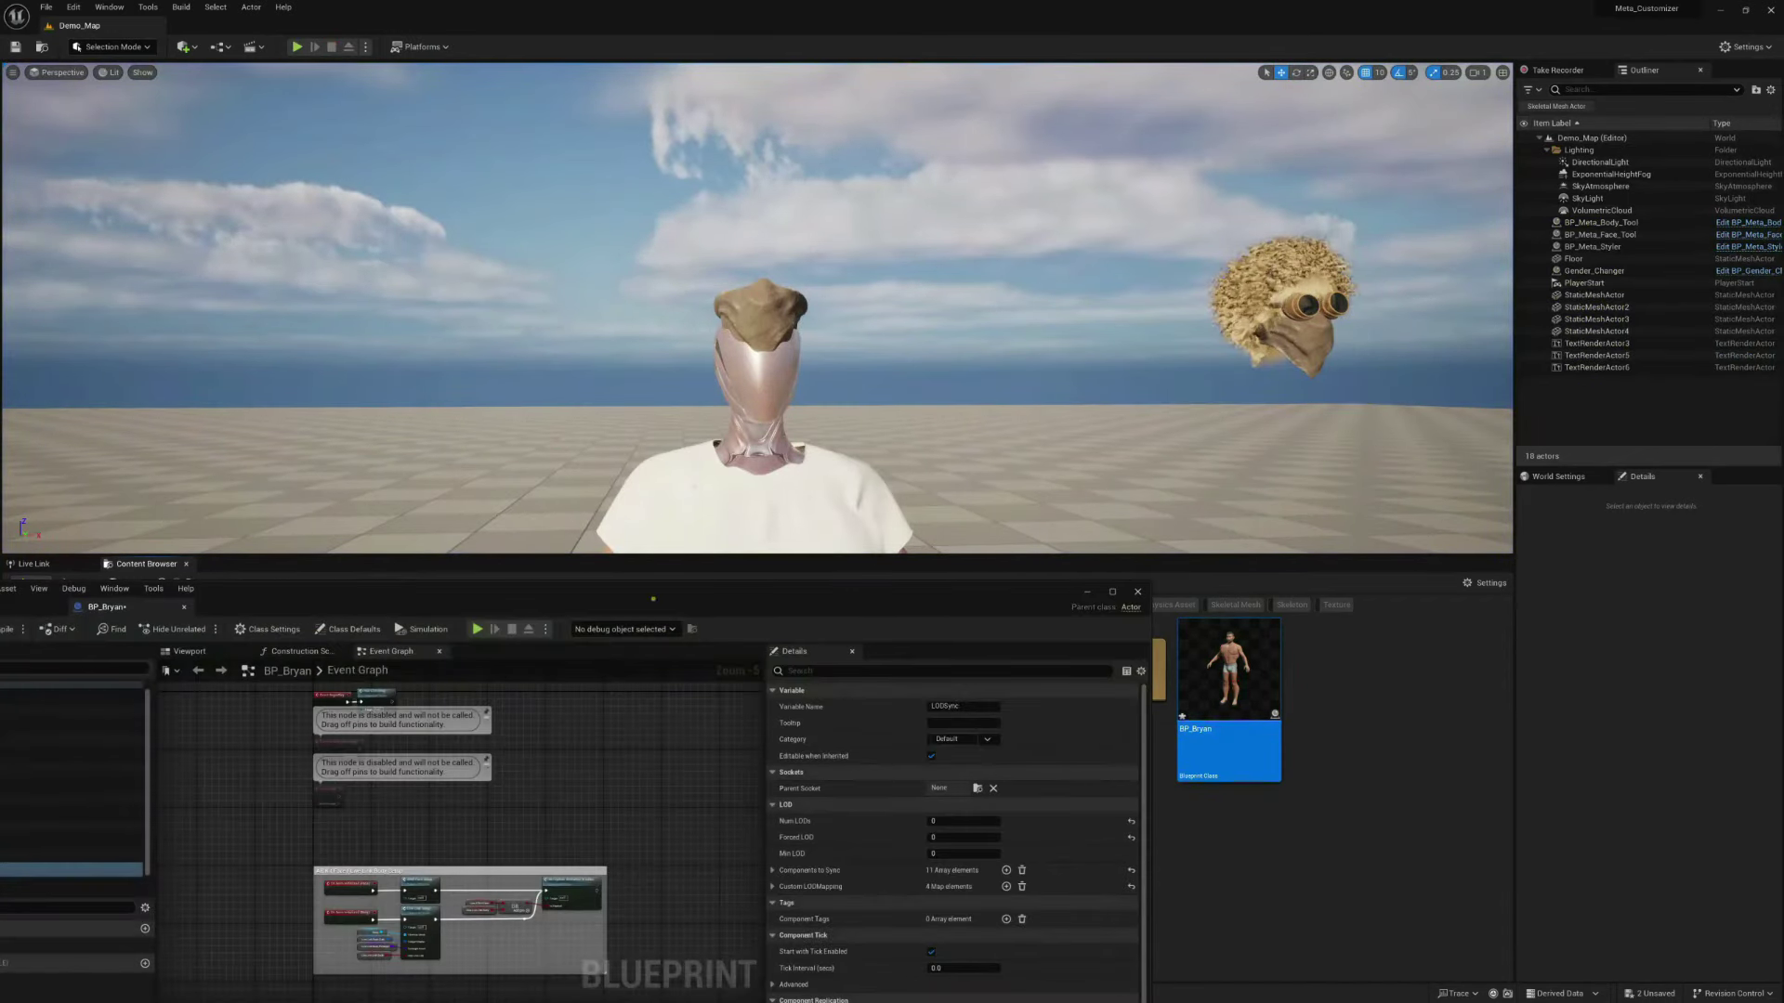
{"action": "left_click_drag", "start_coordinate": [372, 607], "coordinate": [738, 310]}
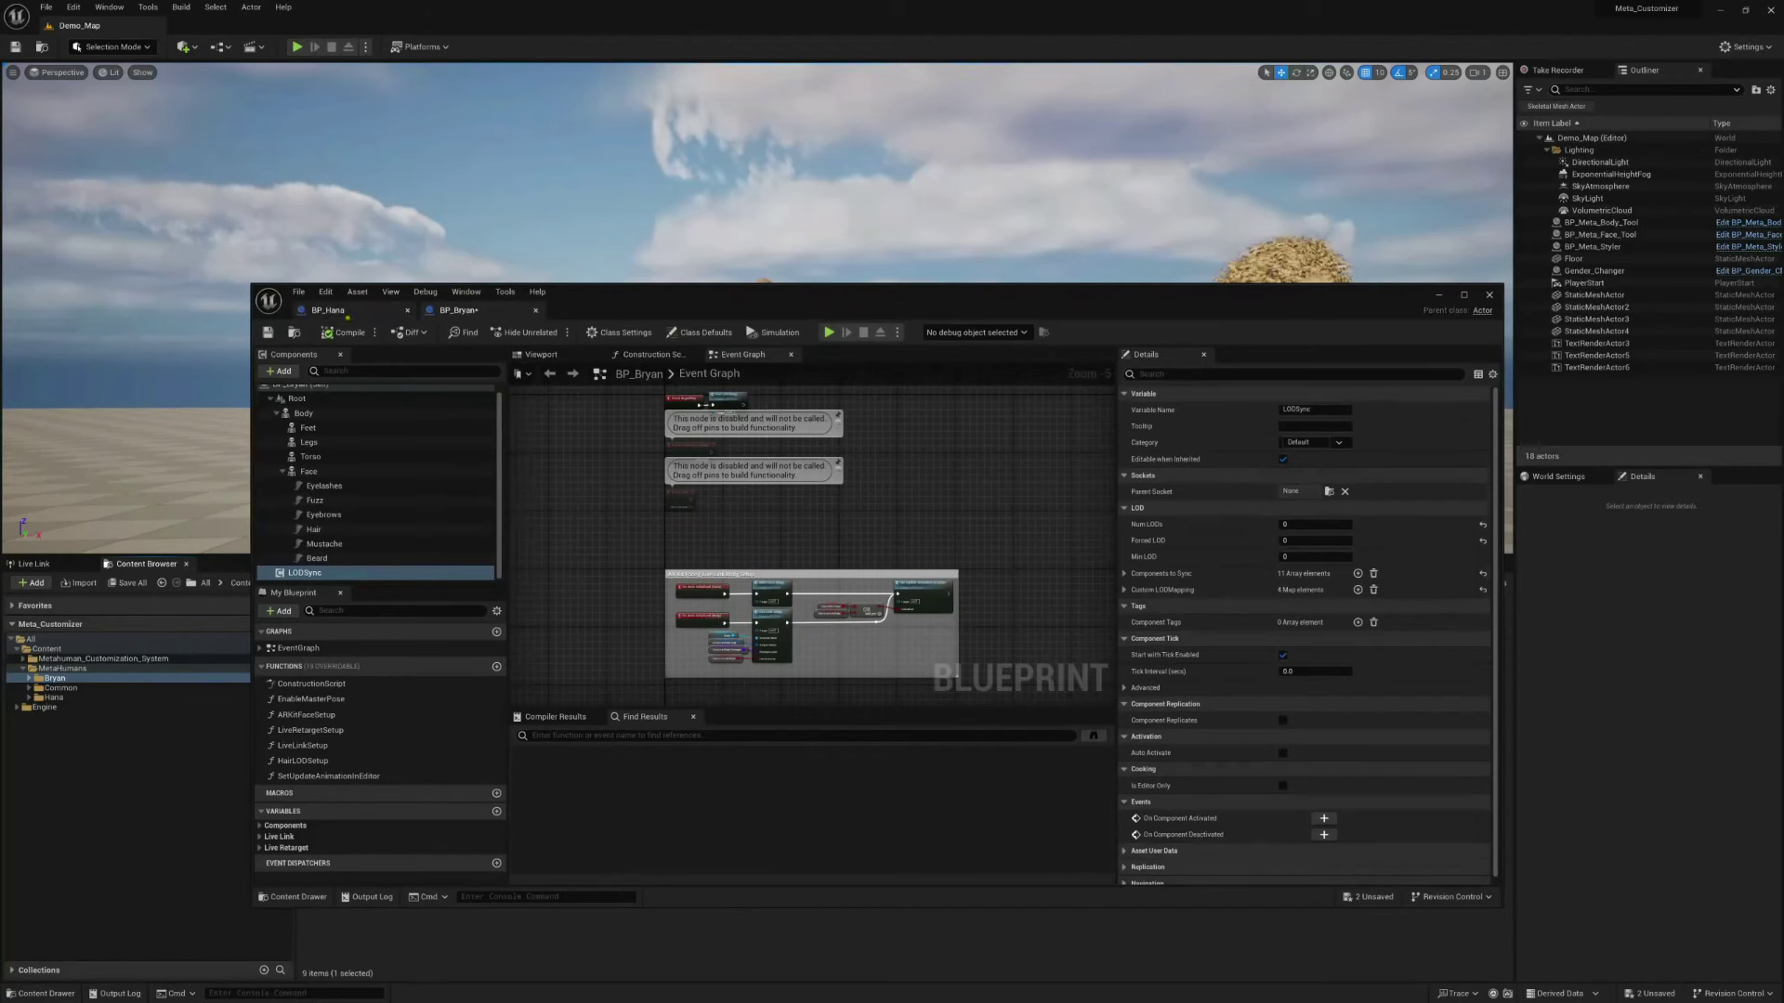
{"action": "left_click", "coordinate": [335, 310]}
{"action": "left_click", "coordinate": [302, 576]}
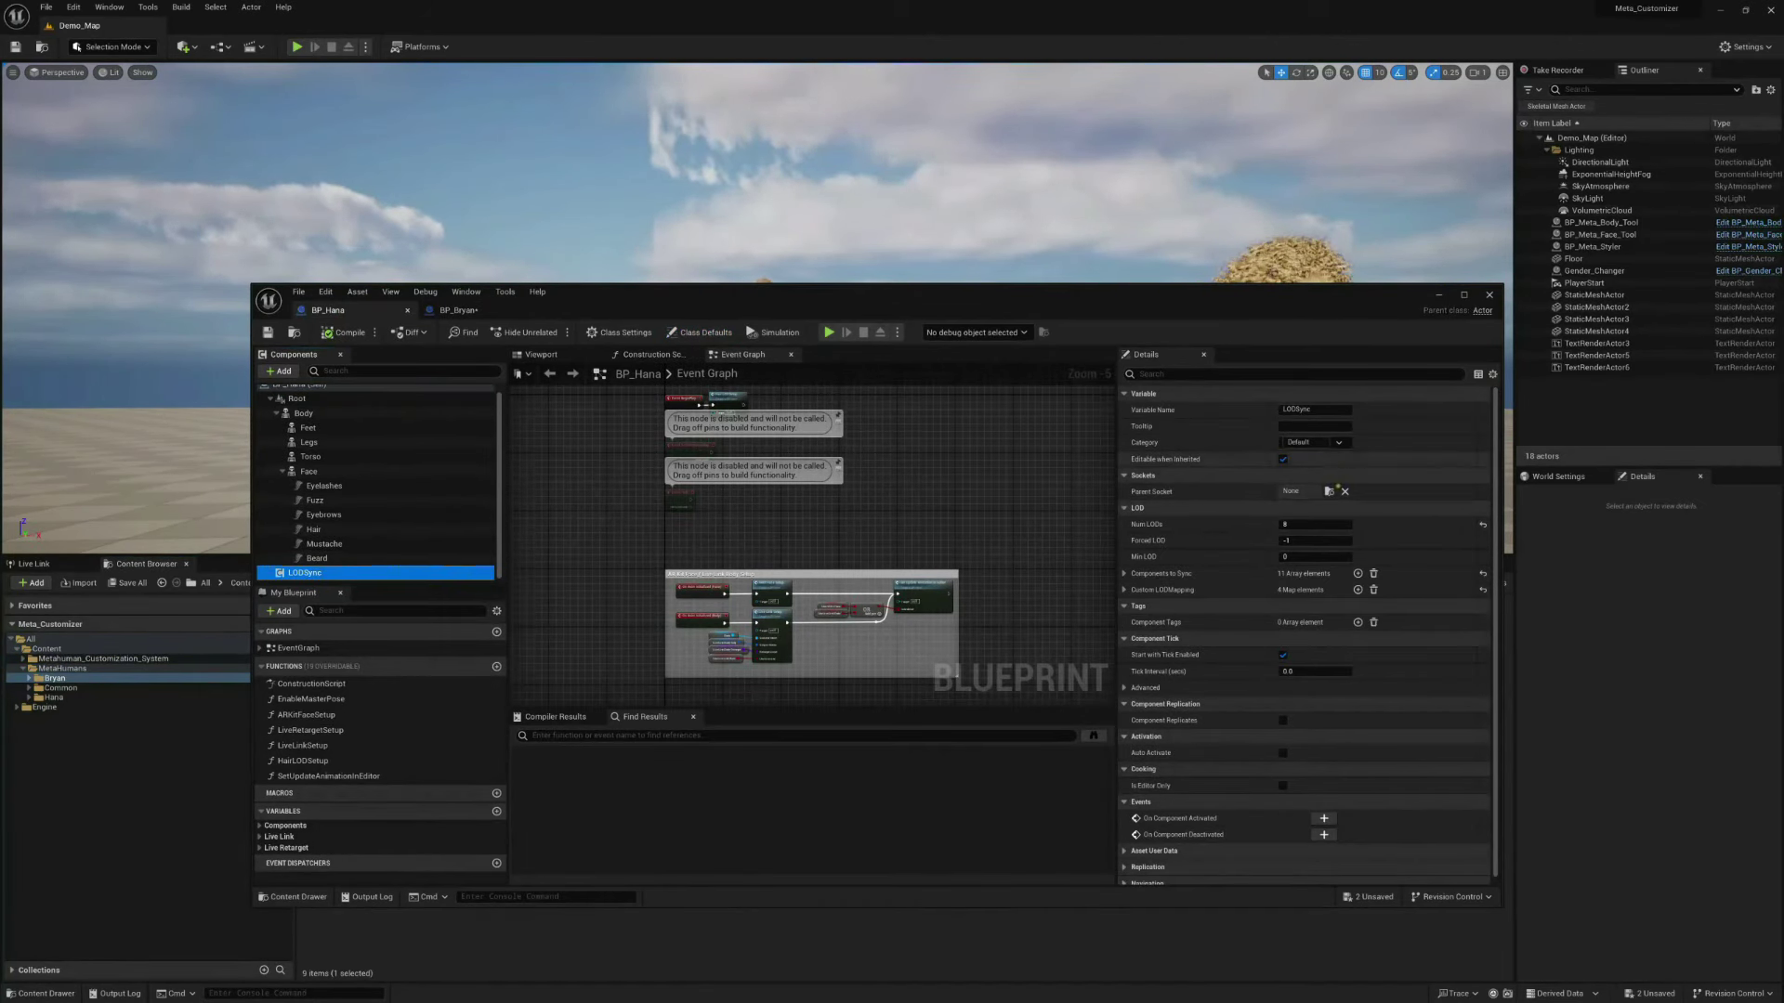
{"action": "left_click", "coordinate": [1314, 526]}
{"action": "type", "text": "0"}
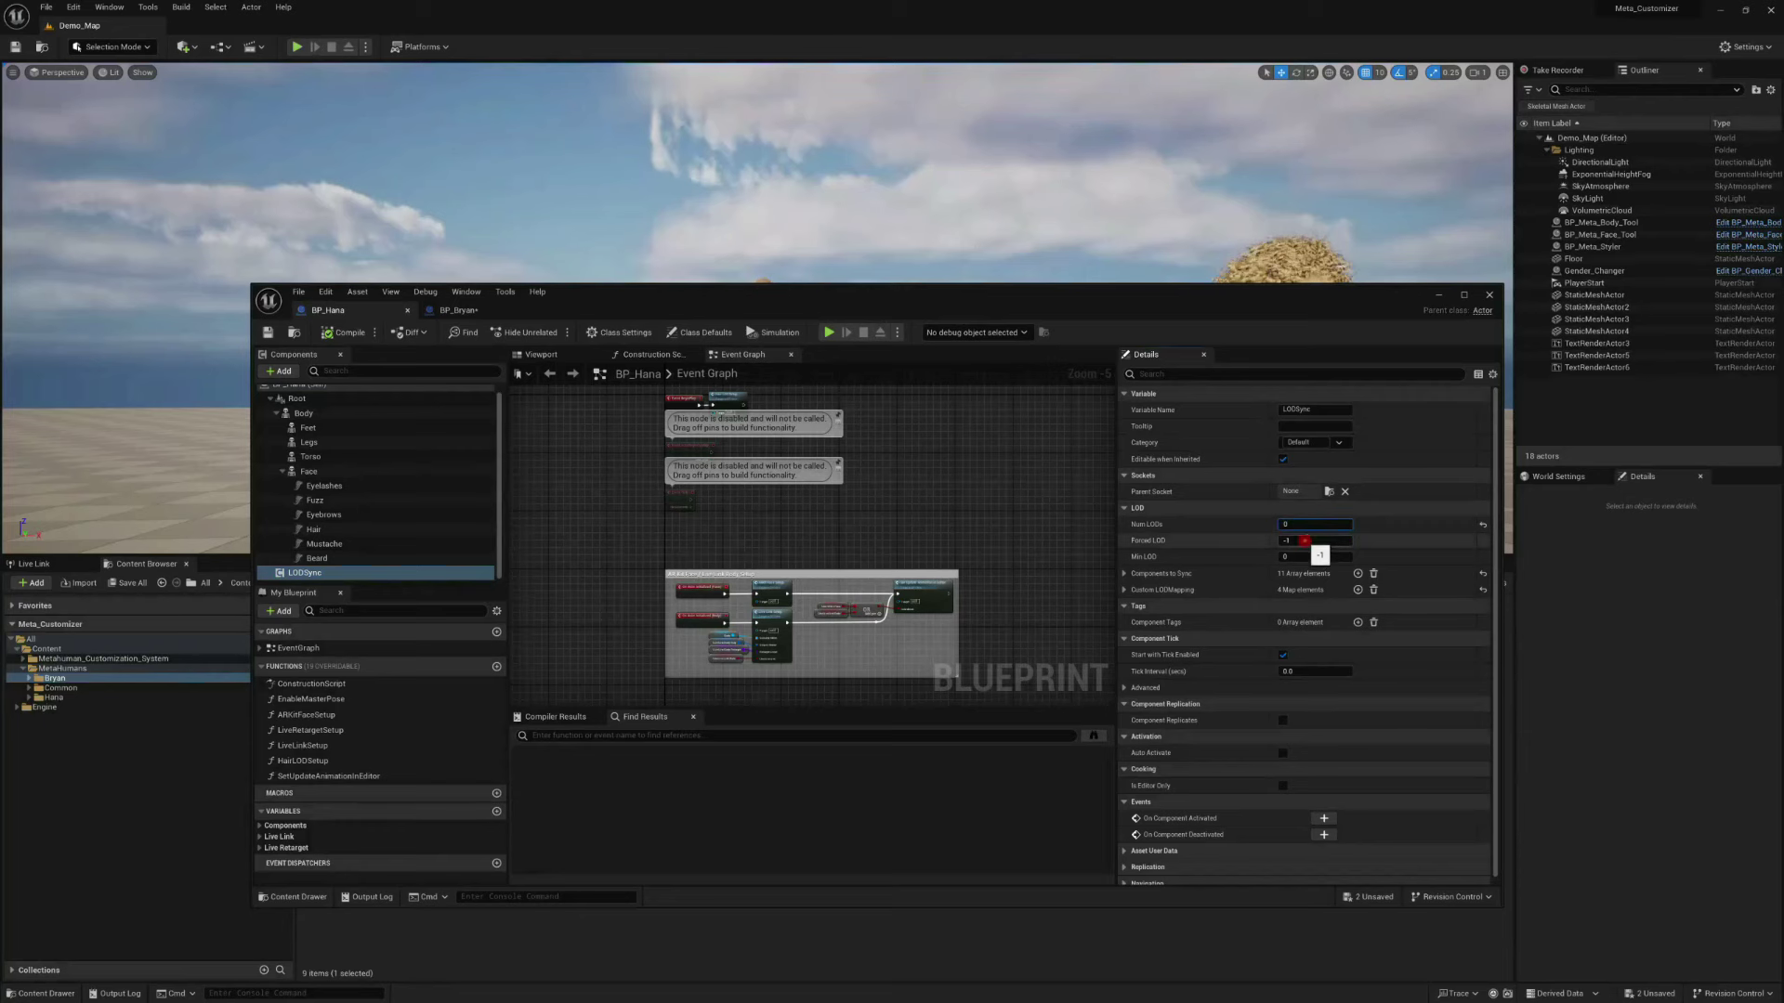
{"action": "left_click", "coordinate": [1305, 541]}
{"action": "type", "text": "0"}
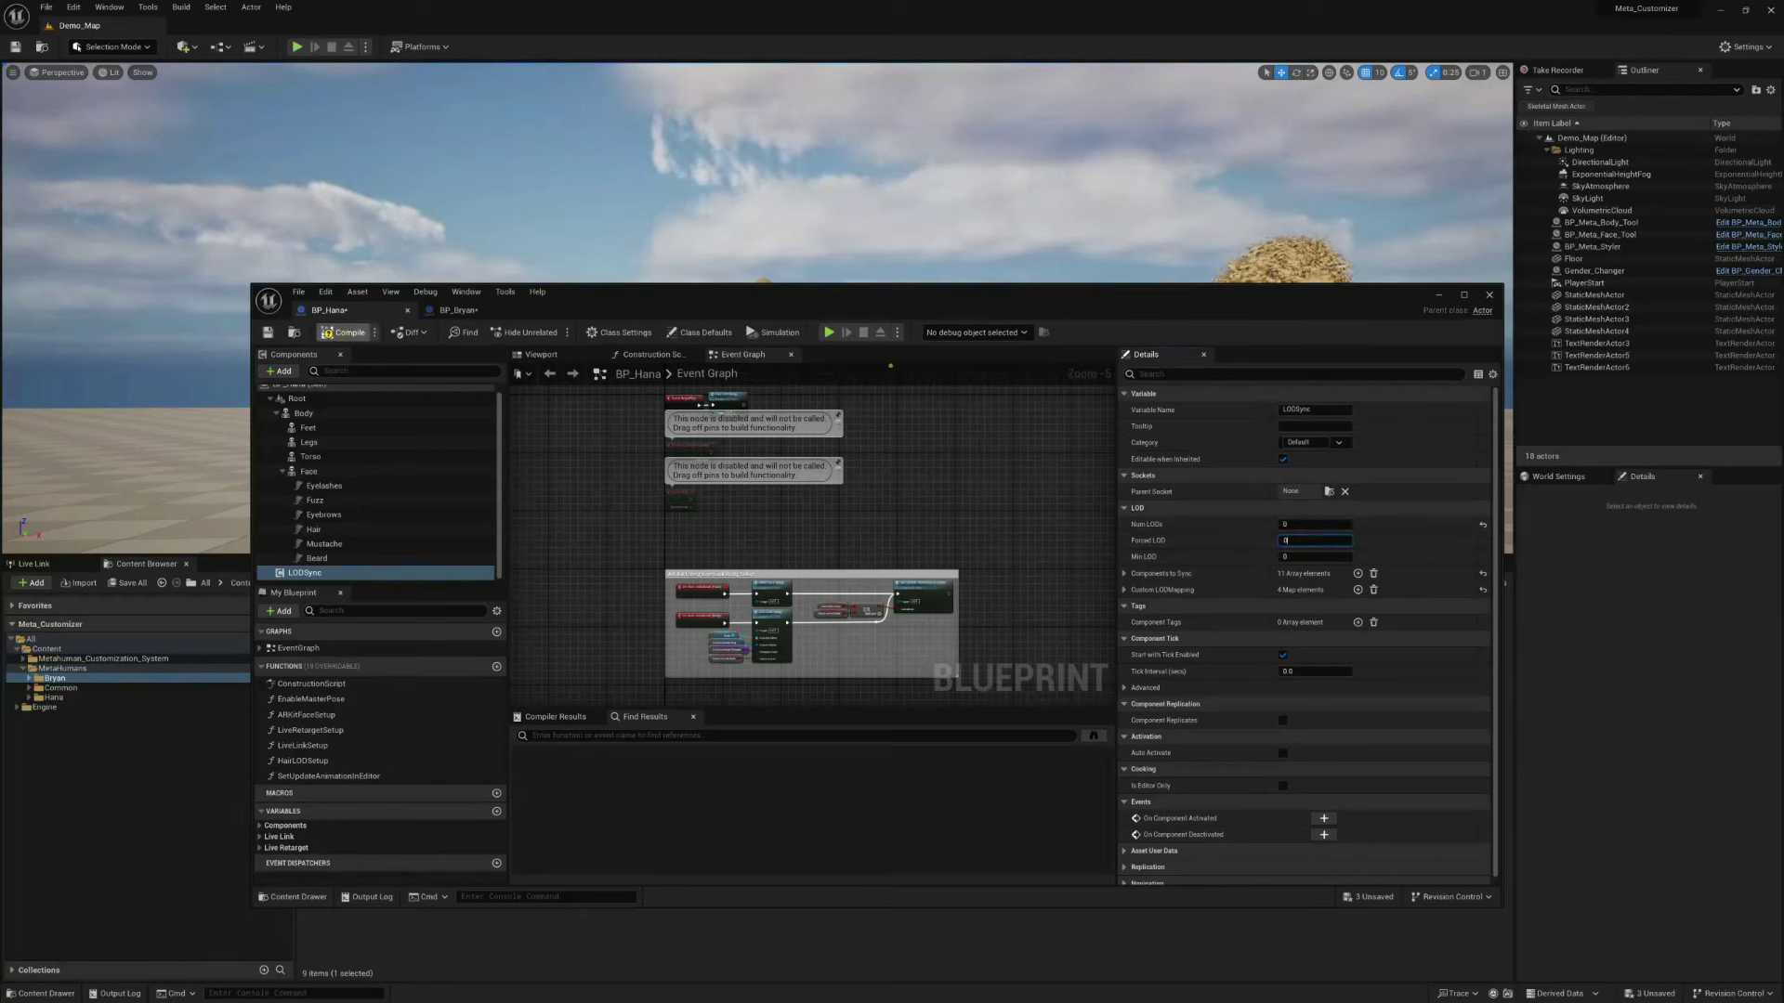
{"action": "key", "text": "Return"}
{"action": "left_click", "coordinate": [1438, 295]}
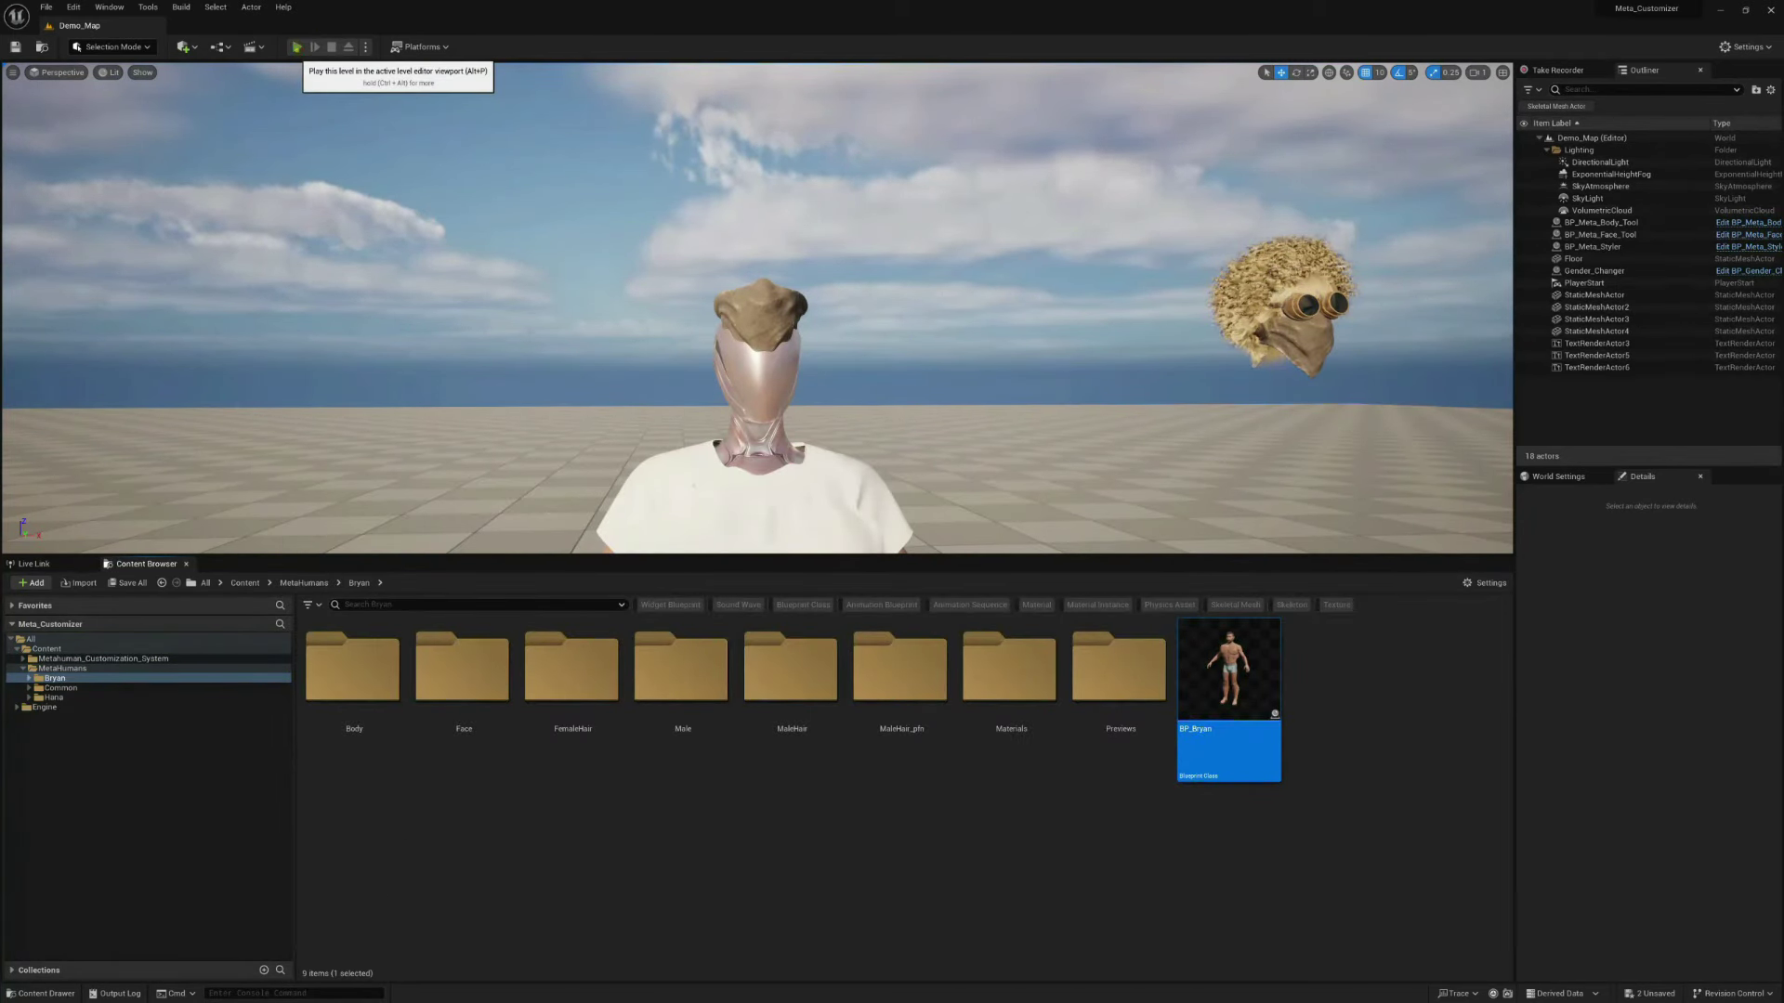
Run the level full screen and check the character's face up close and the whole body from farther back
{"action": "left_click", "coordinate": [298, 48]}
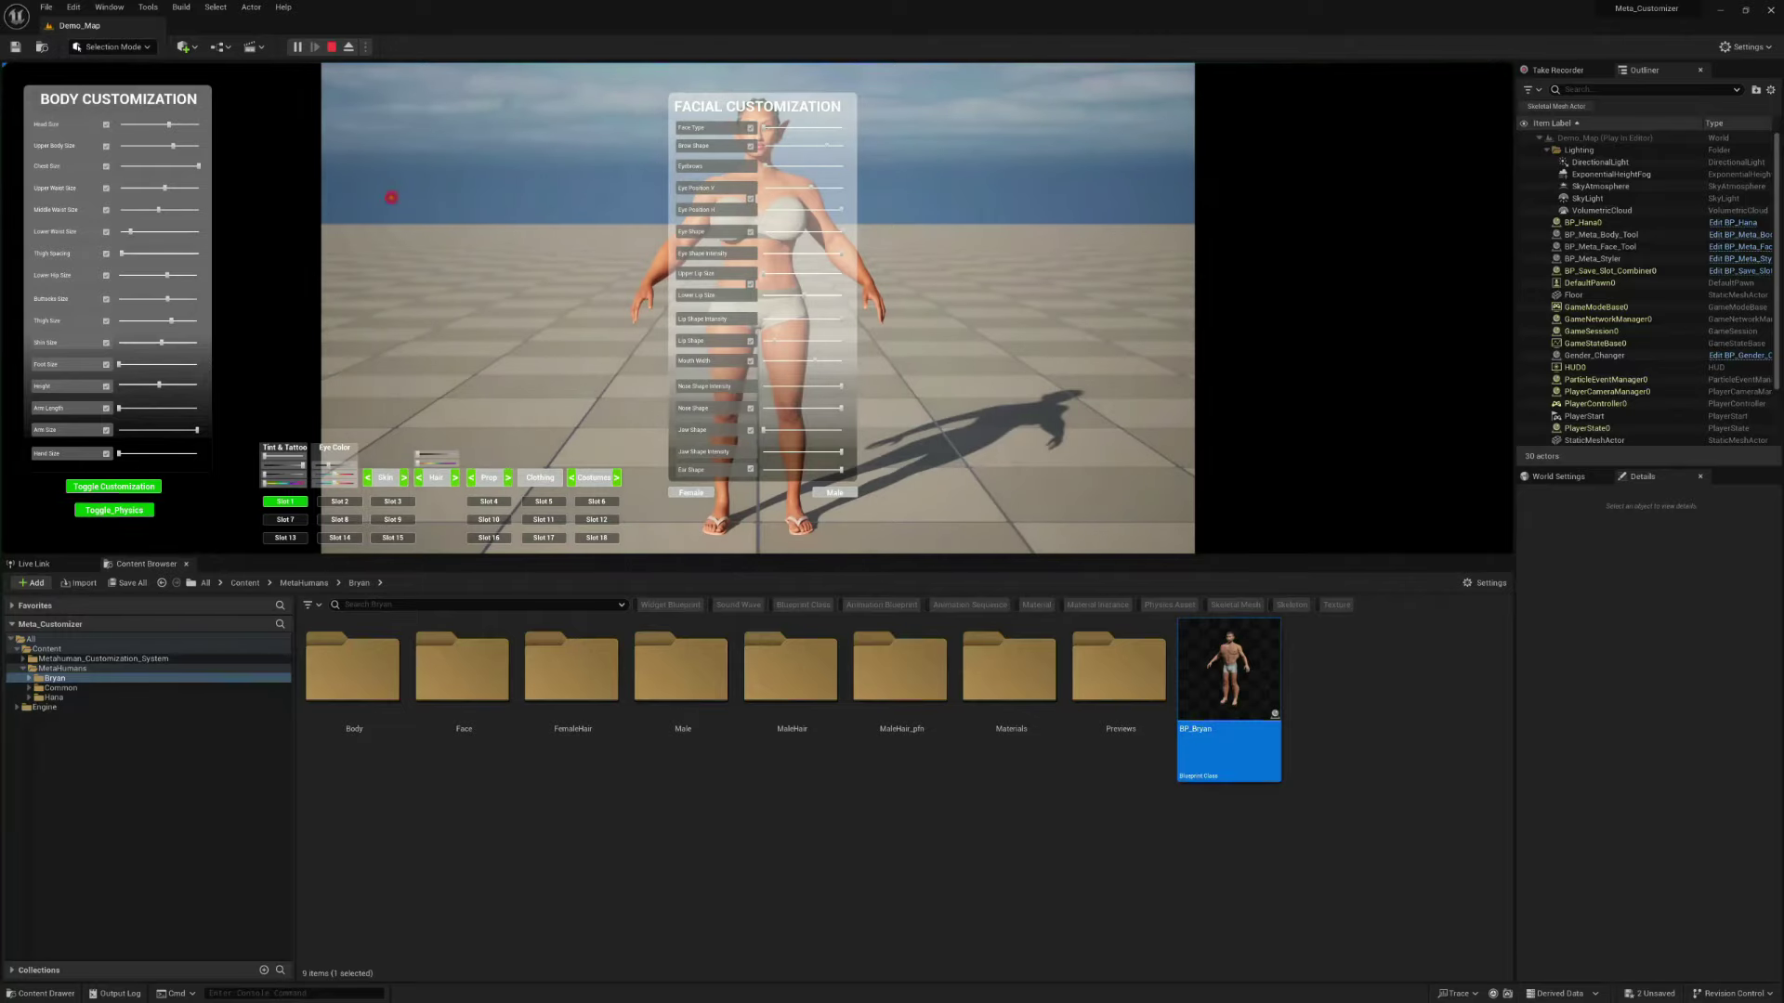
{"action": "key", "text": "F11"}
{"action": "scroll", "coordinate": [465, 210], "scroll_direction": "up", "scroll_amount": 3}
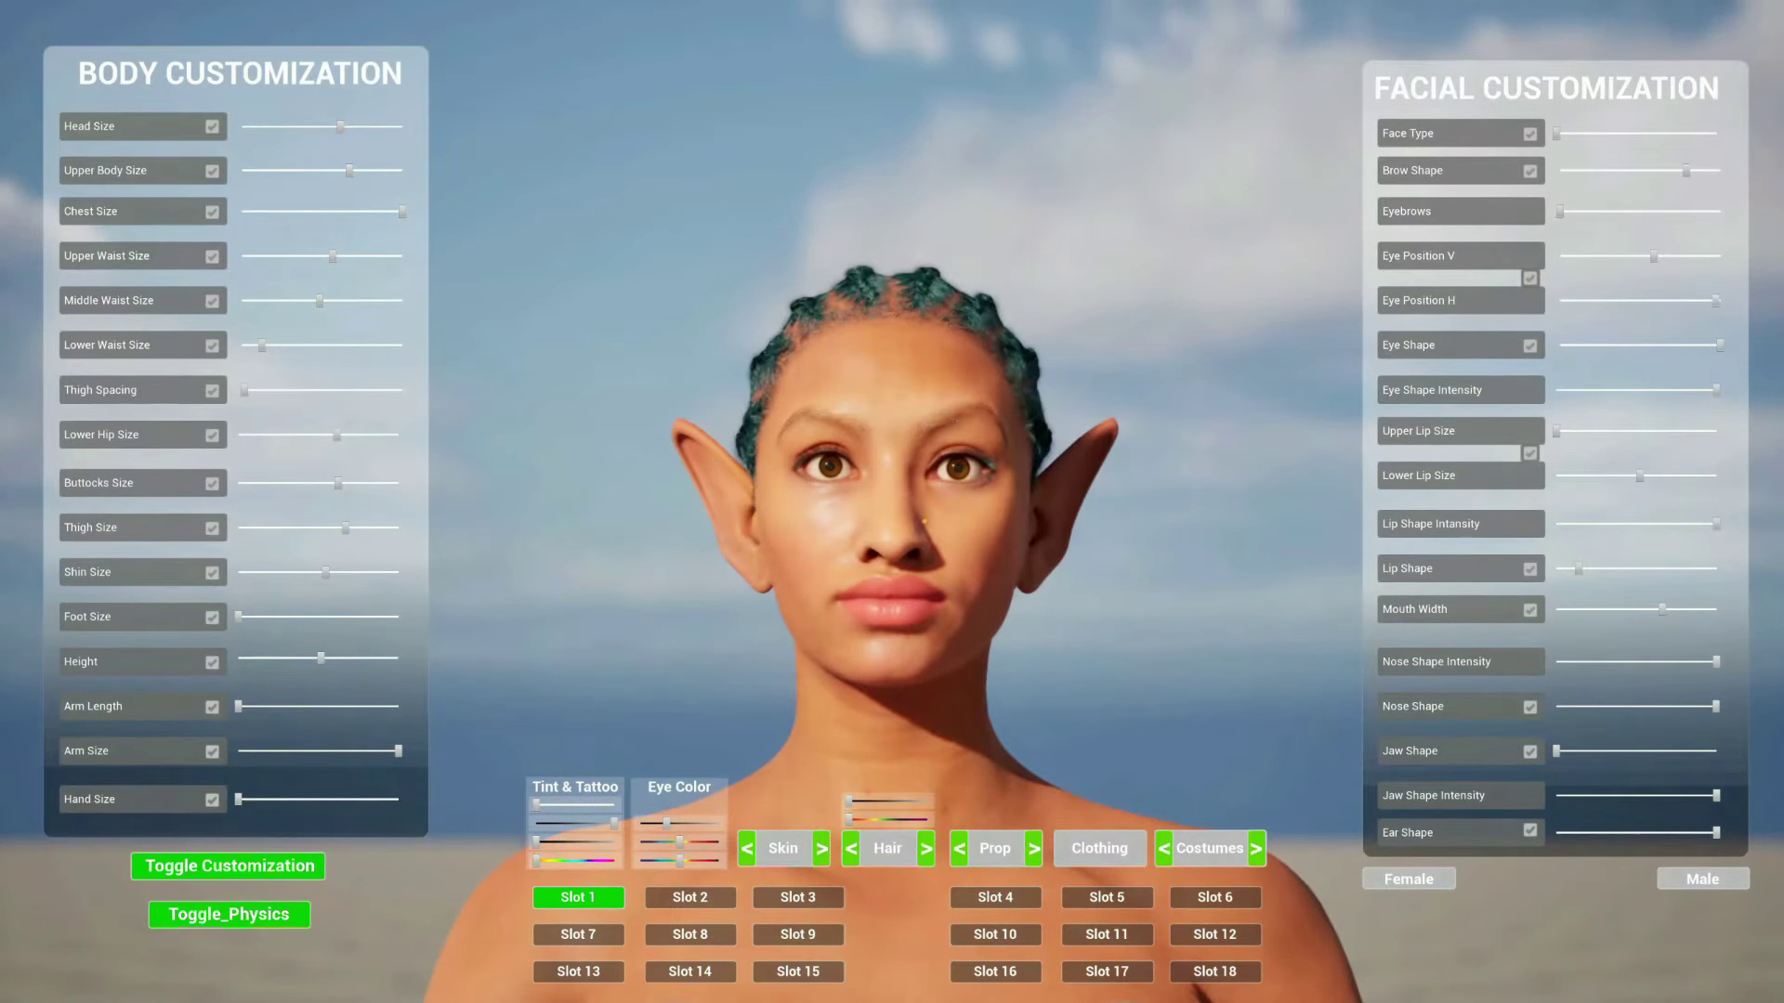
{"action": "scroll", "coordinate": [891, 502], "scroll_direction": "down", "scroll_amount": 3}
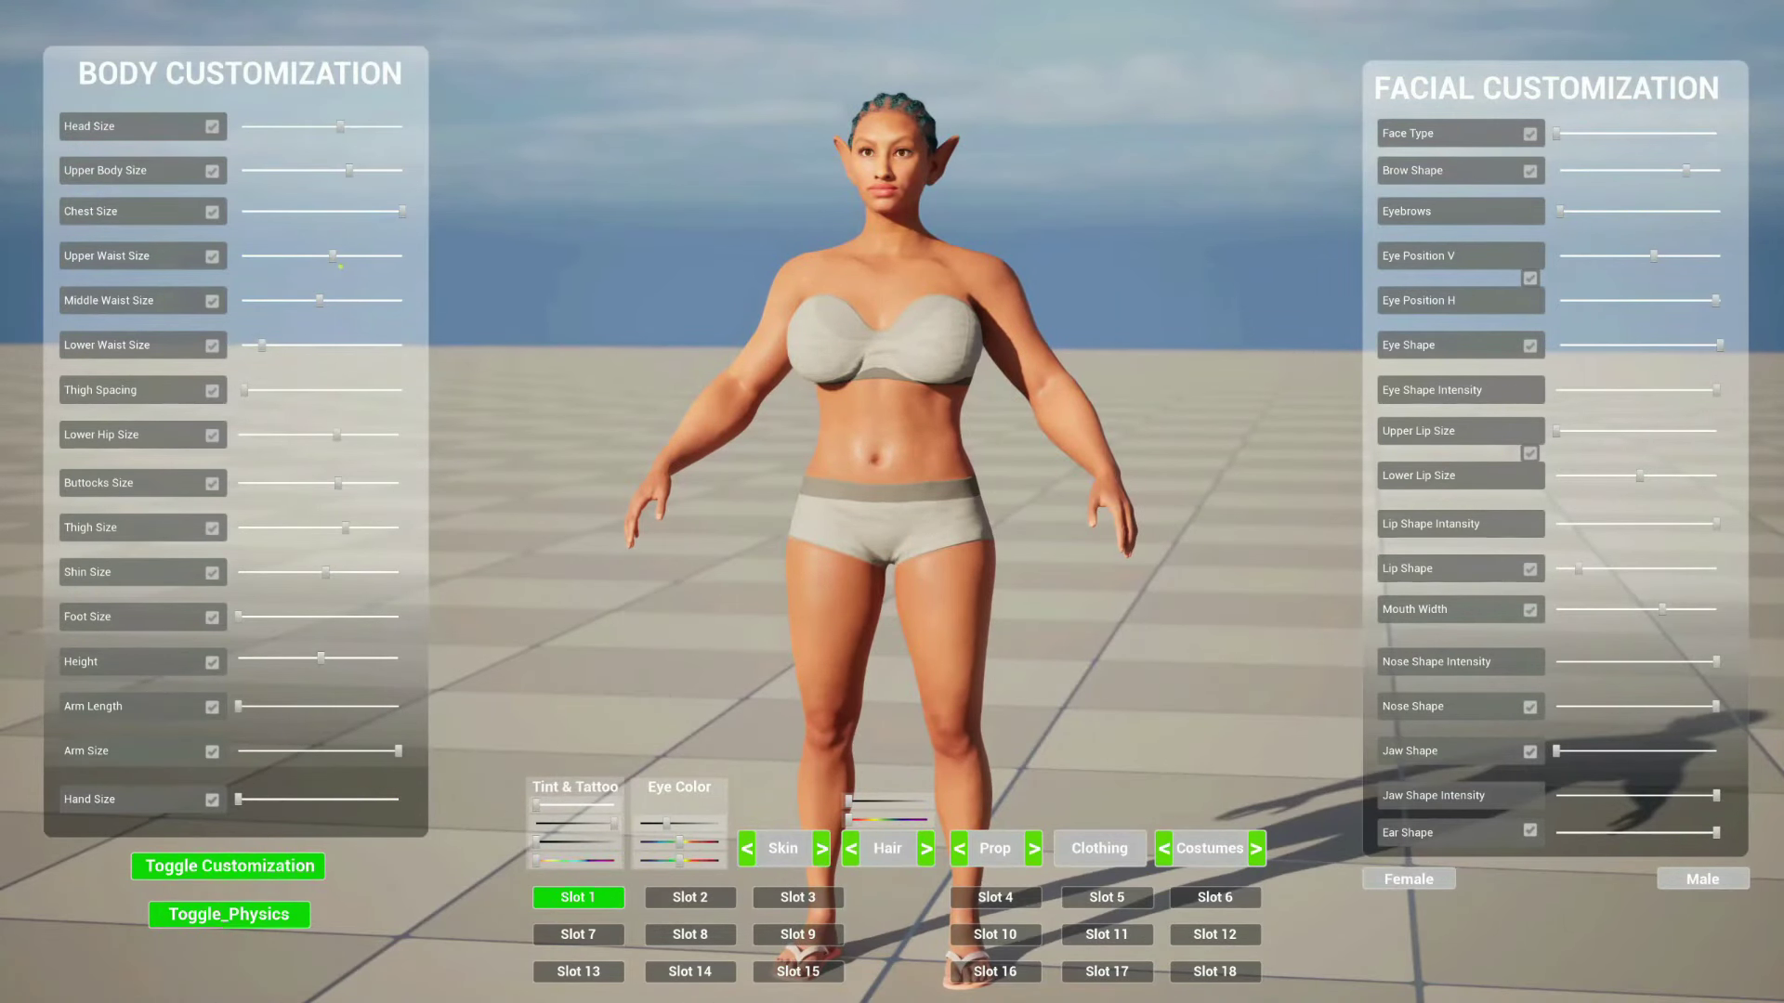
Reduce the character's Chest Size to slightly above mid-range and its Upper Waist Size and Middle Waist Size to near their minimums
{"action": "left_click_drag", "start_coordinate": [385, 215], "coordinate": [339, 213]}
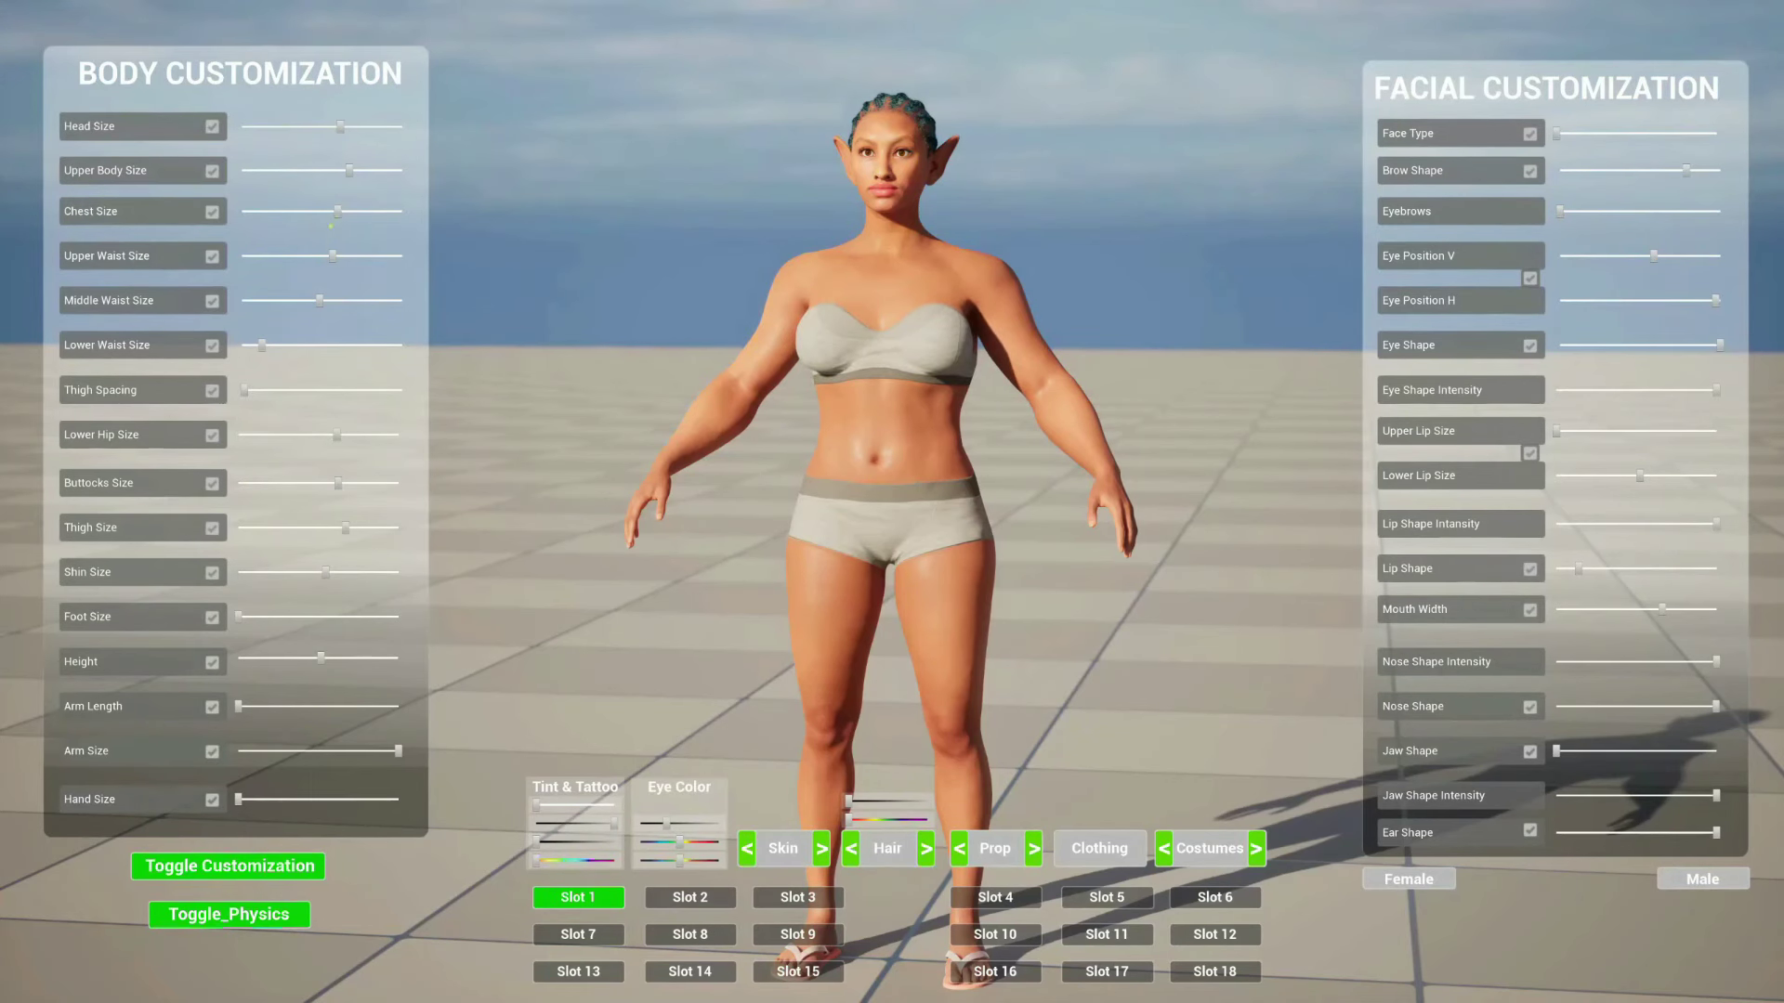
{"action": "left_click", "coordinate": [265, 256]}
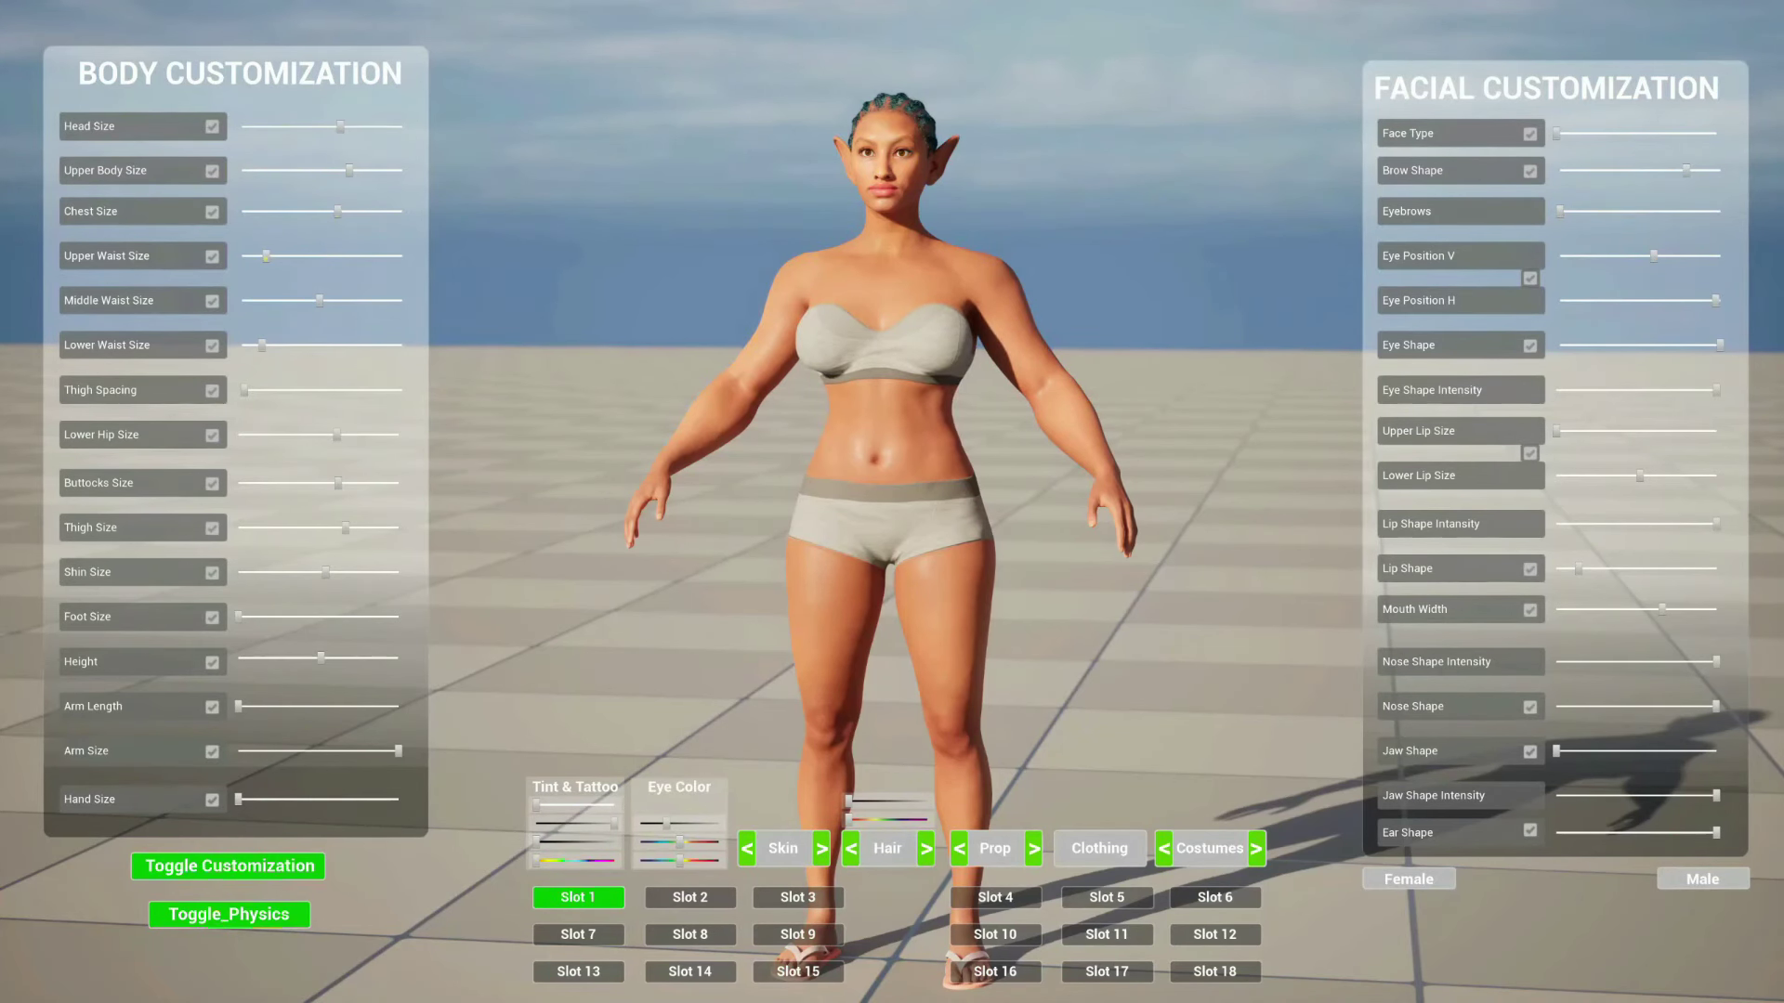
{"action": "left_click", "coordinate": [272, 302]}
{"action": "left_click_drag", "start_coordinate": [274, 303], "coordinate": [269, 302]}
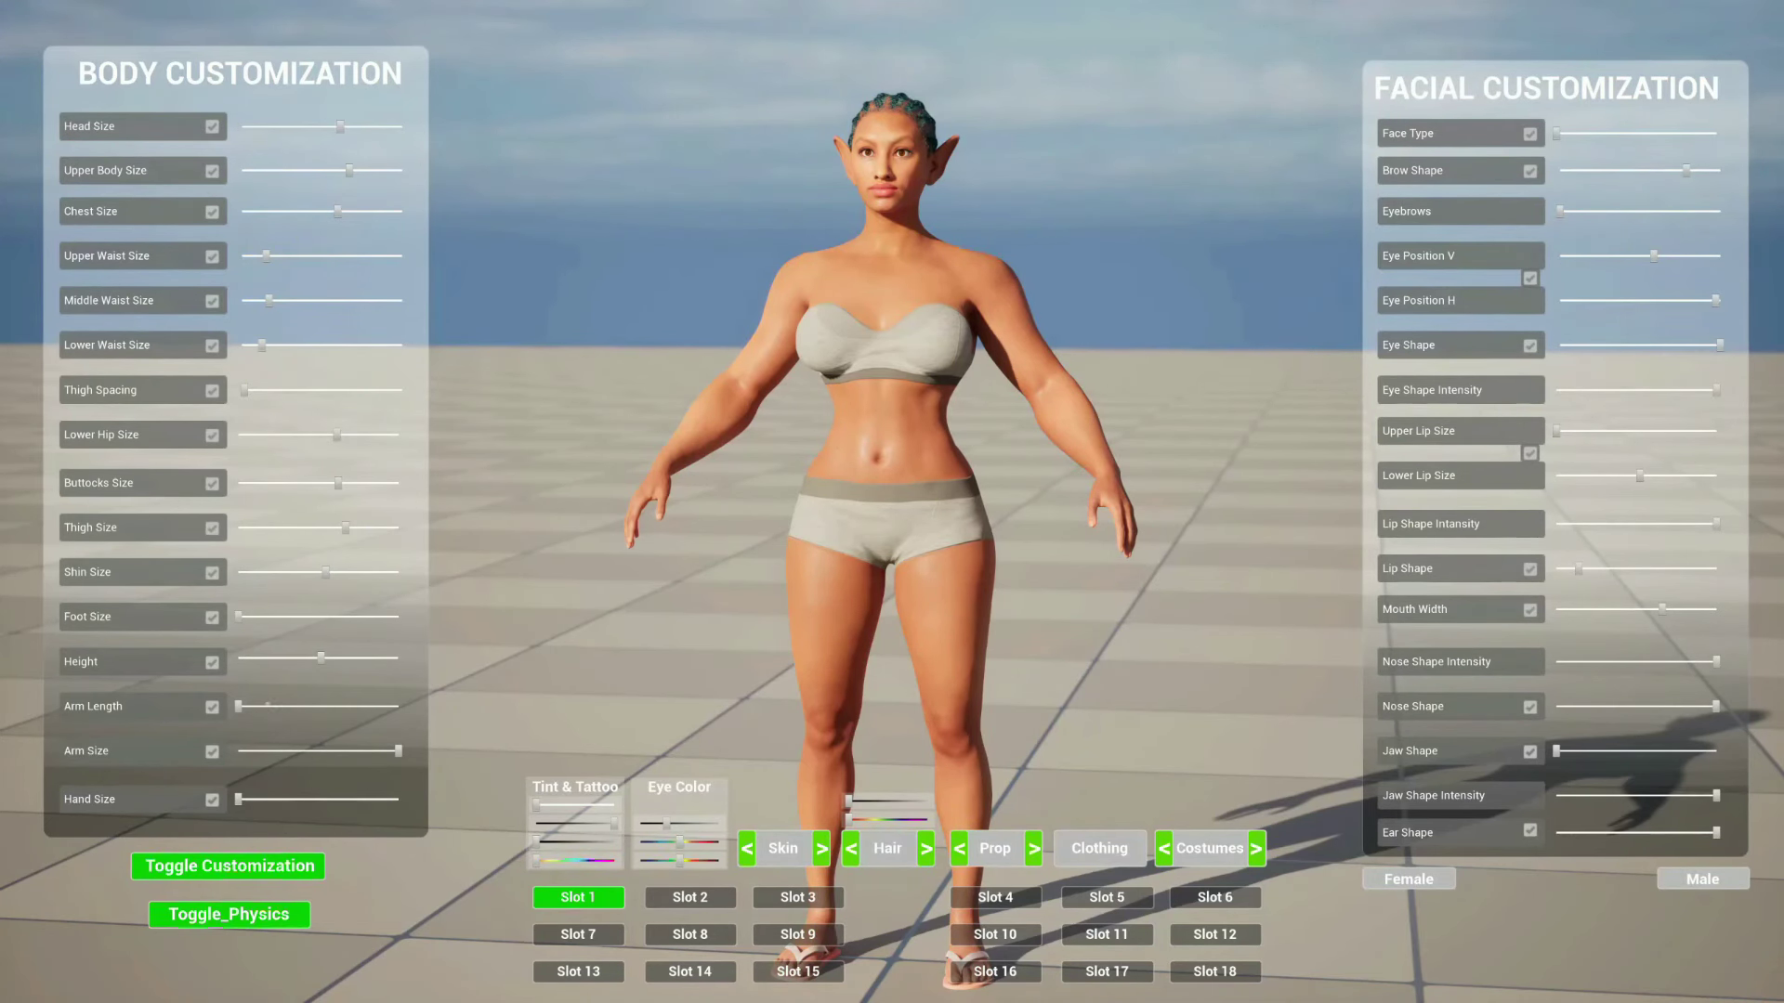
Set the character's Arm Size to slightly above mid-range and raise its Height to the maximum
{"action": "left_click", "coordinate": [309, 754]}
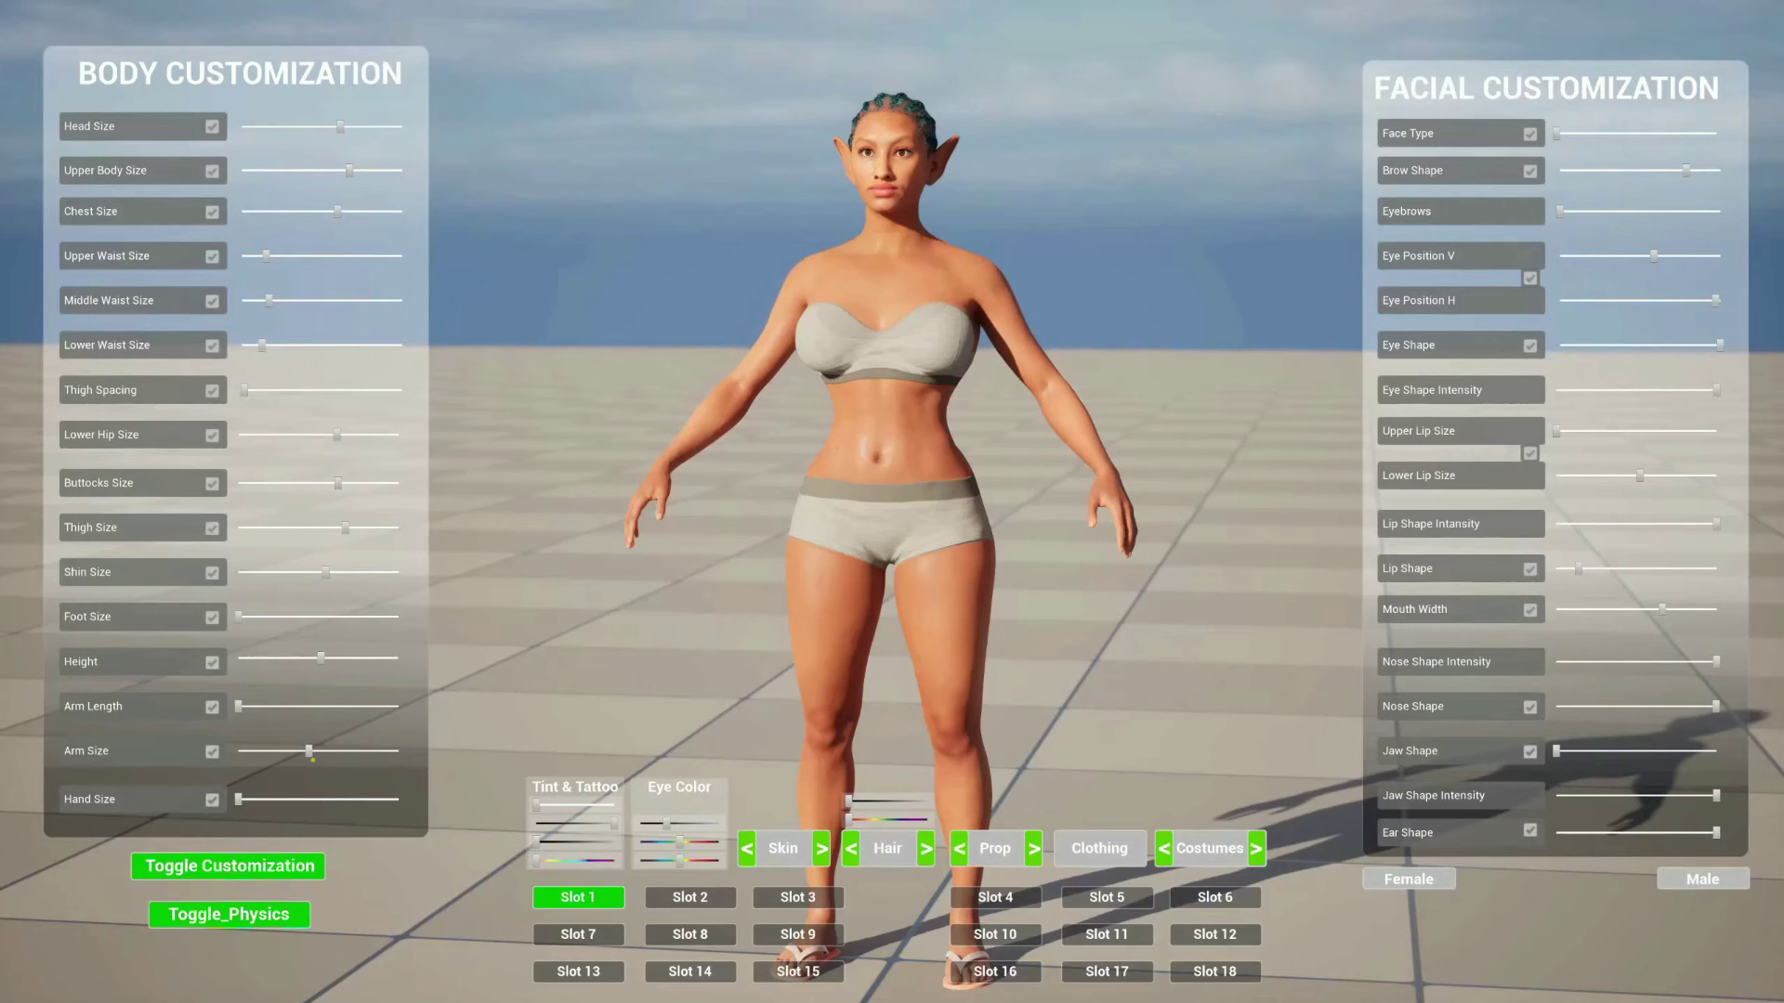
{"action": "left_click_drag", "start_coordinate": [312, 760], "coordinate": [328, 758]}
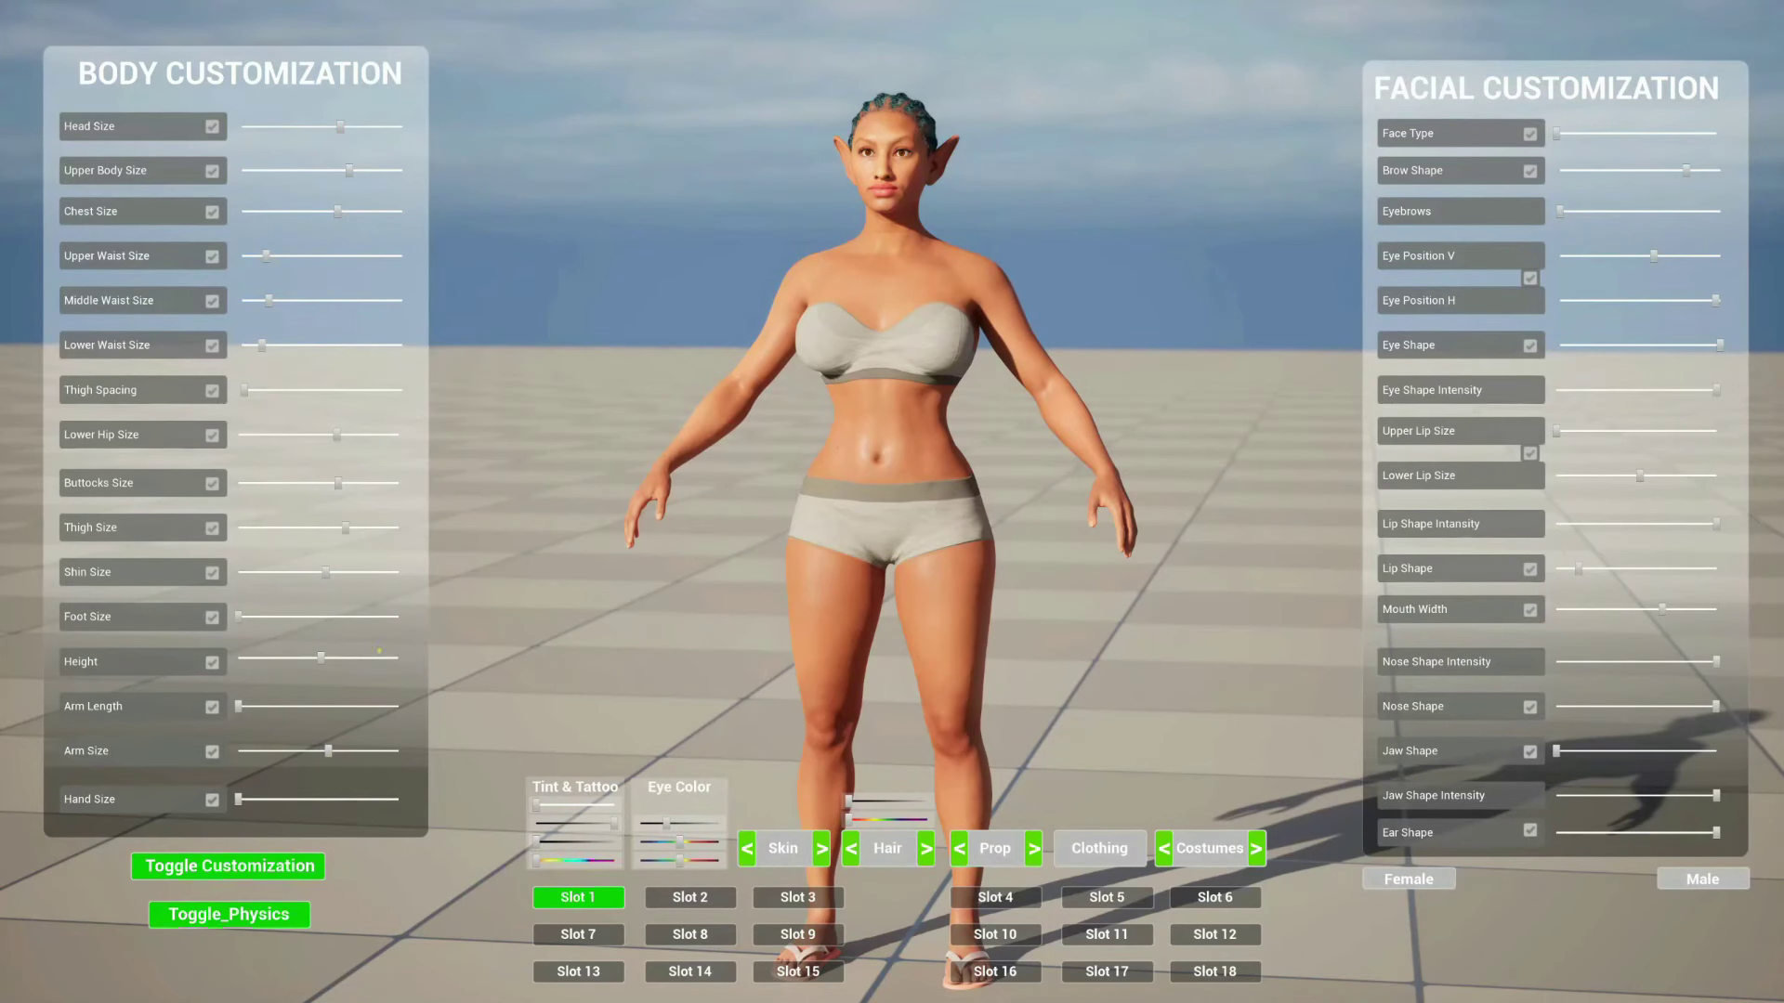
{"action": "left_click_drag", "start_coordinate": [323, 659], "coordinate": [398, 662]}
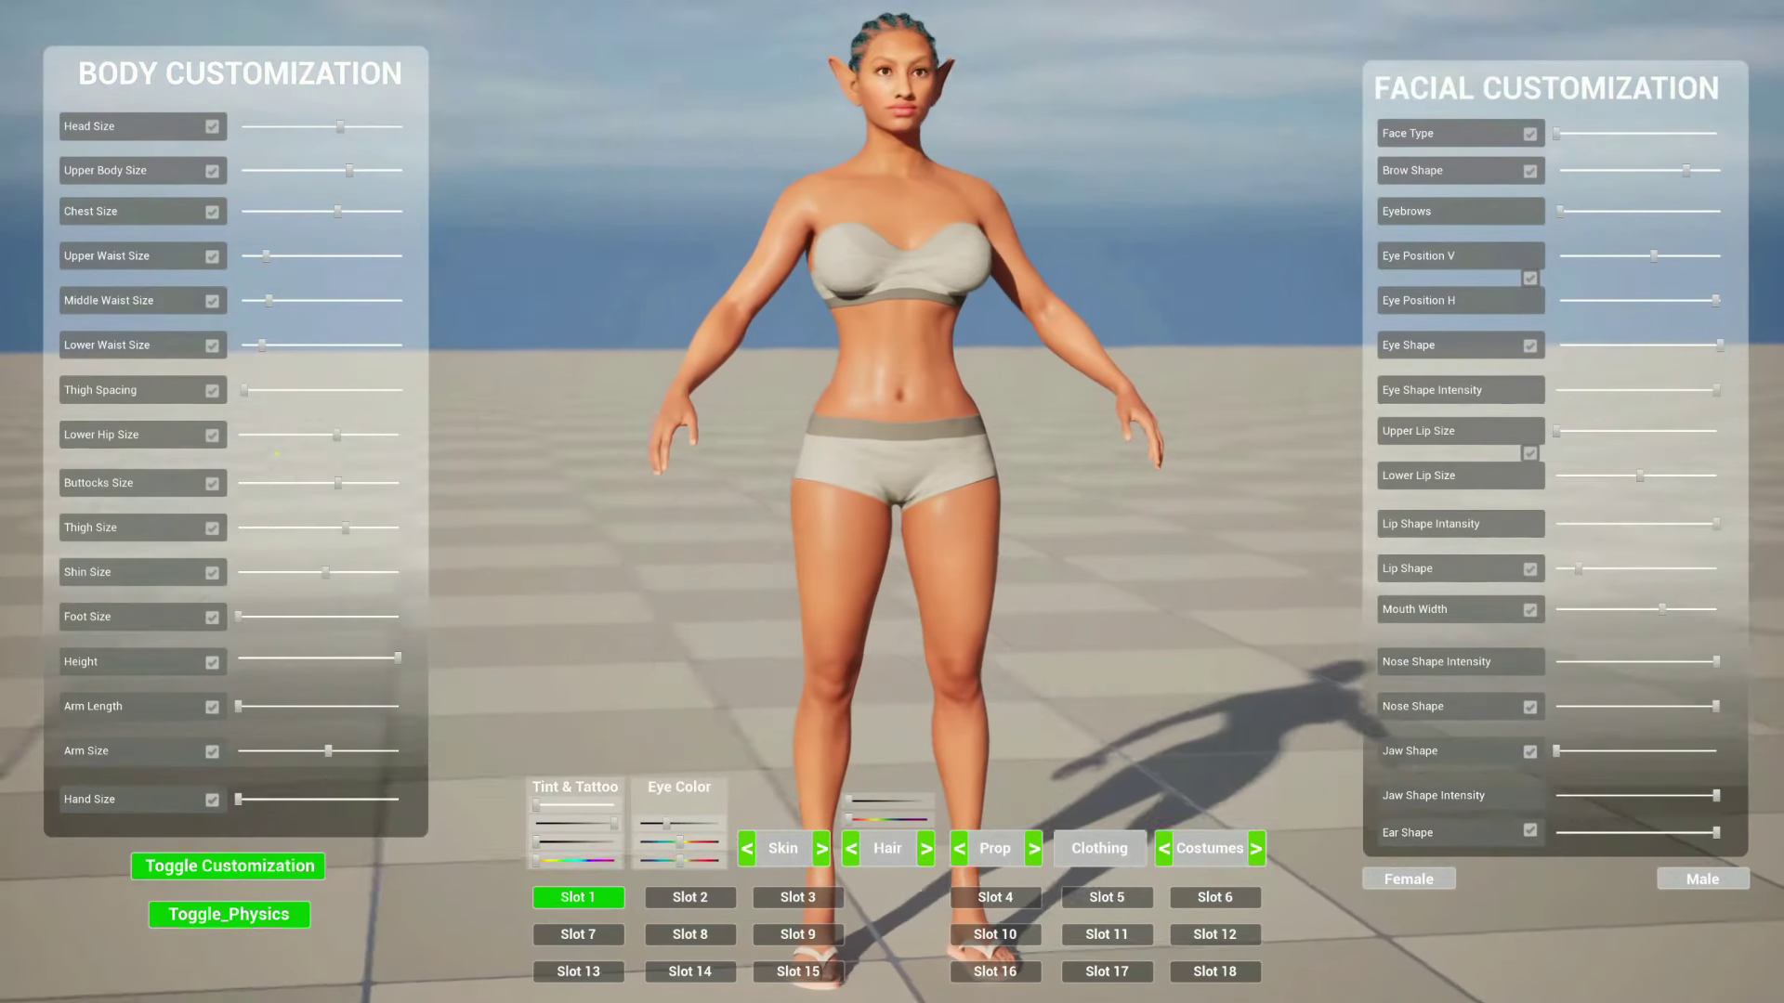
Reduce the character's Upper Body Size to about a third of its range and raise Thigh Size and Shin Size to about three quarters
{"action": "left_click_drag", "start_coordinate": [348, 170], "coordinate": [291, 171]}
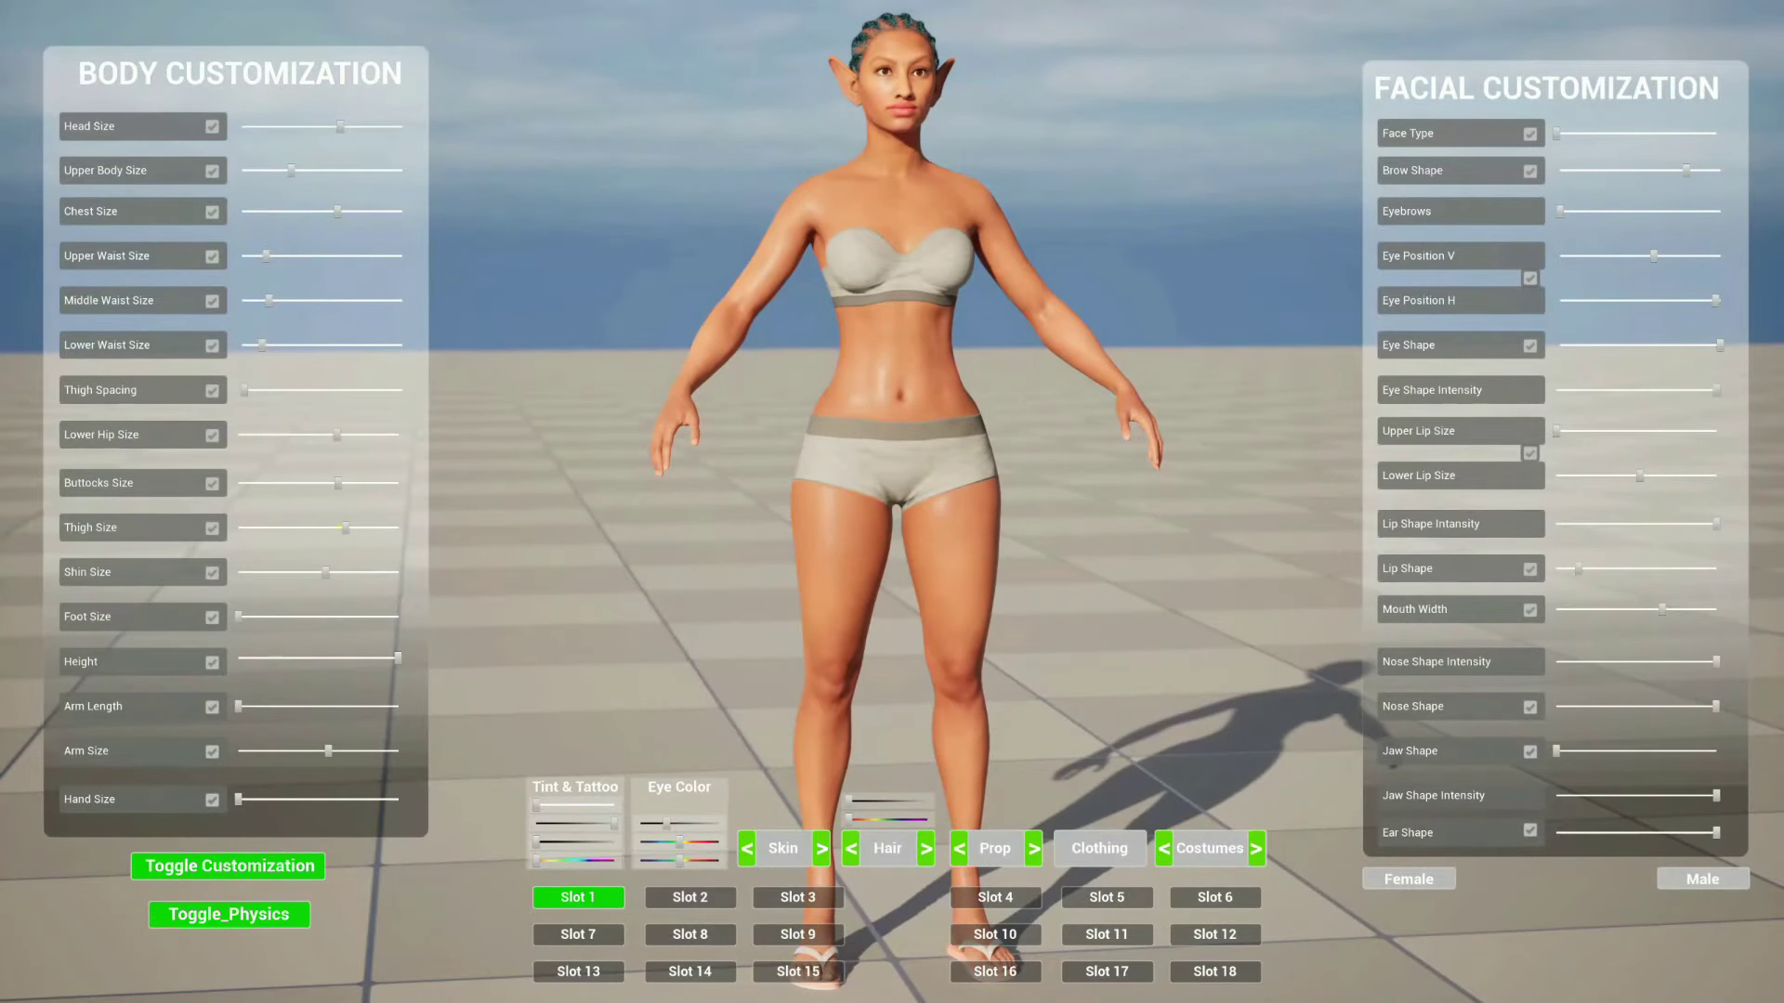
{"action": "left_click_drag", "start_coordinate": [345, 528], "coordinate": [357, 528]}
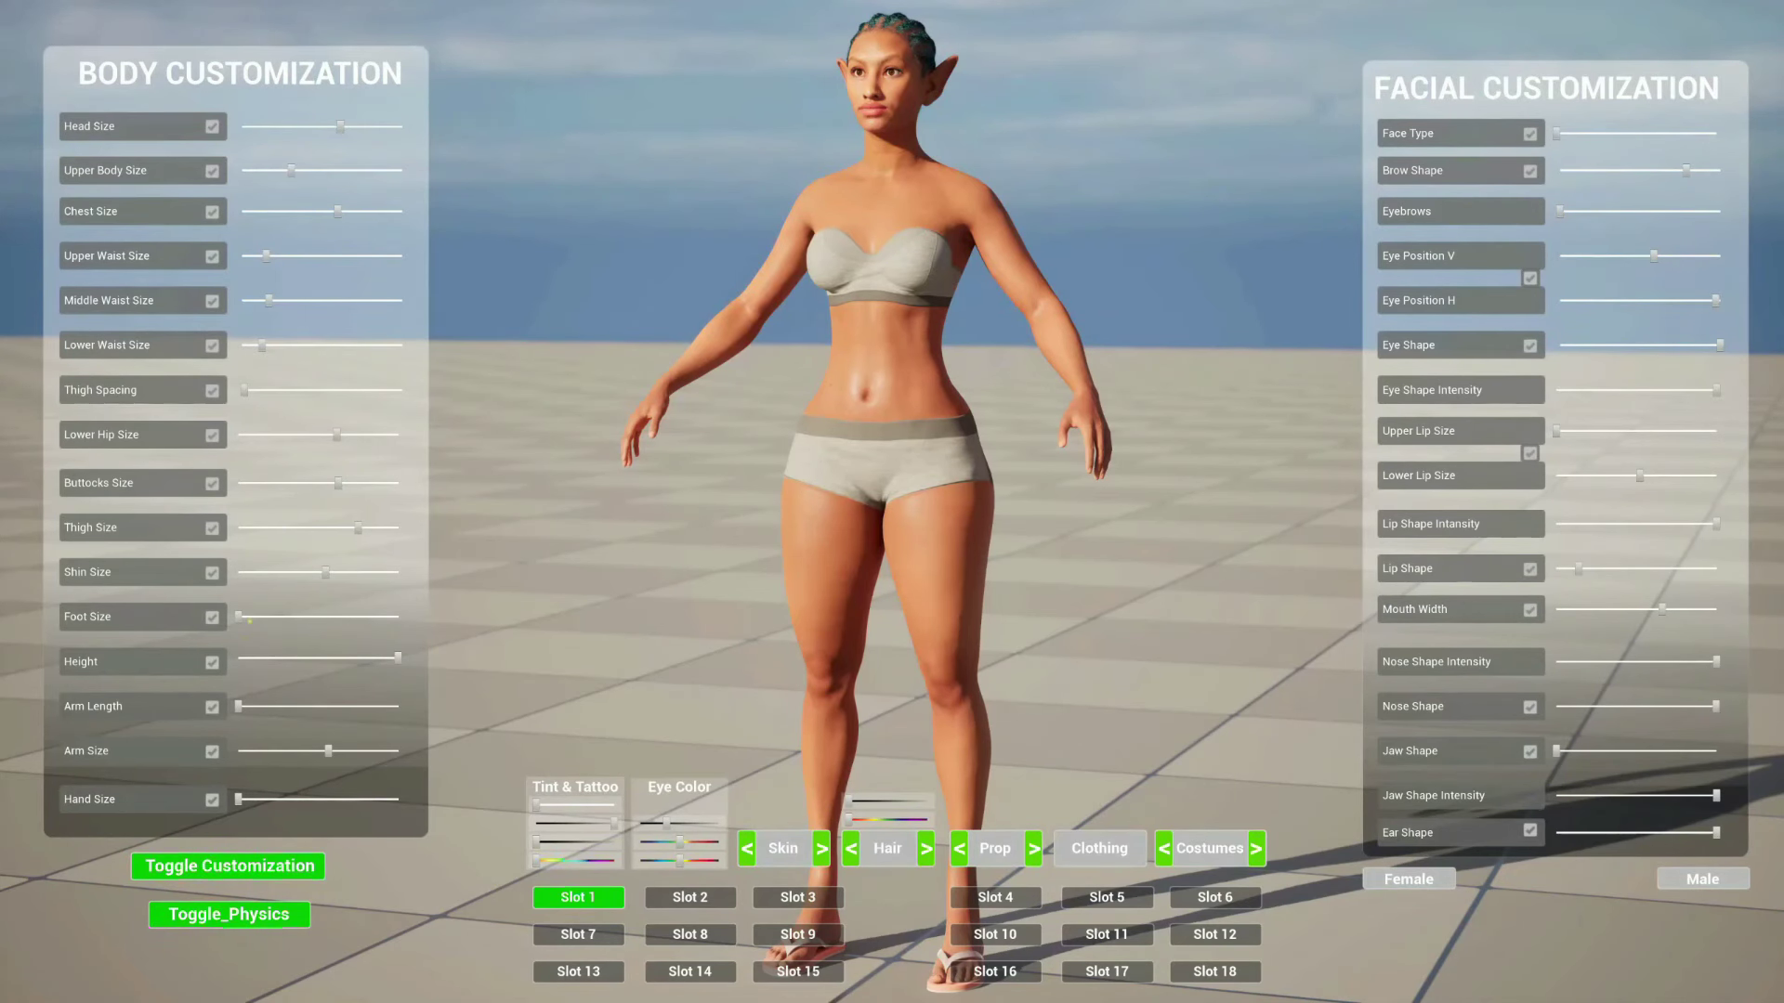
{"action": "left_click_drag", "start_coordinate": [327, 572], "coordinate": [355, 572]}
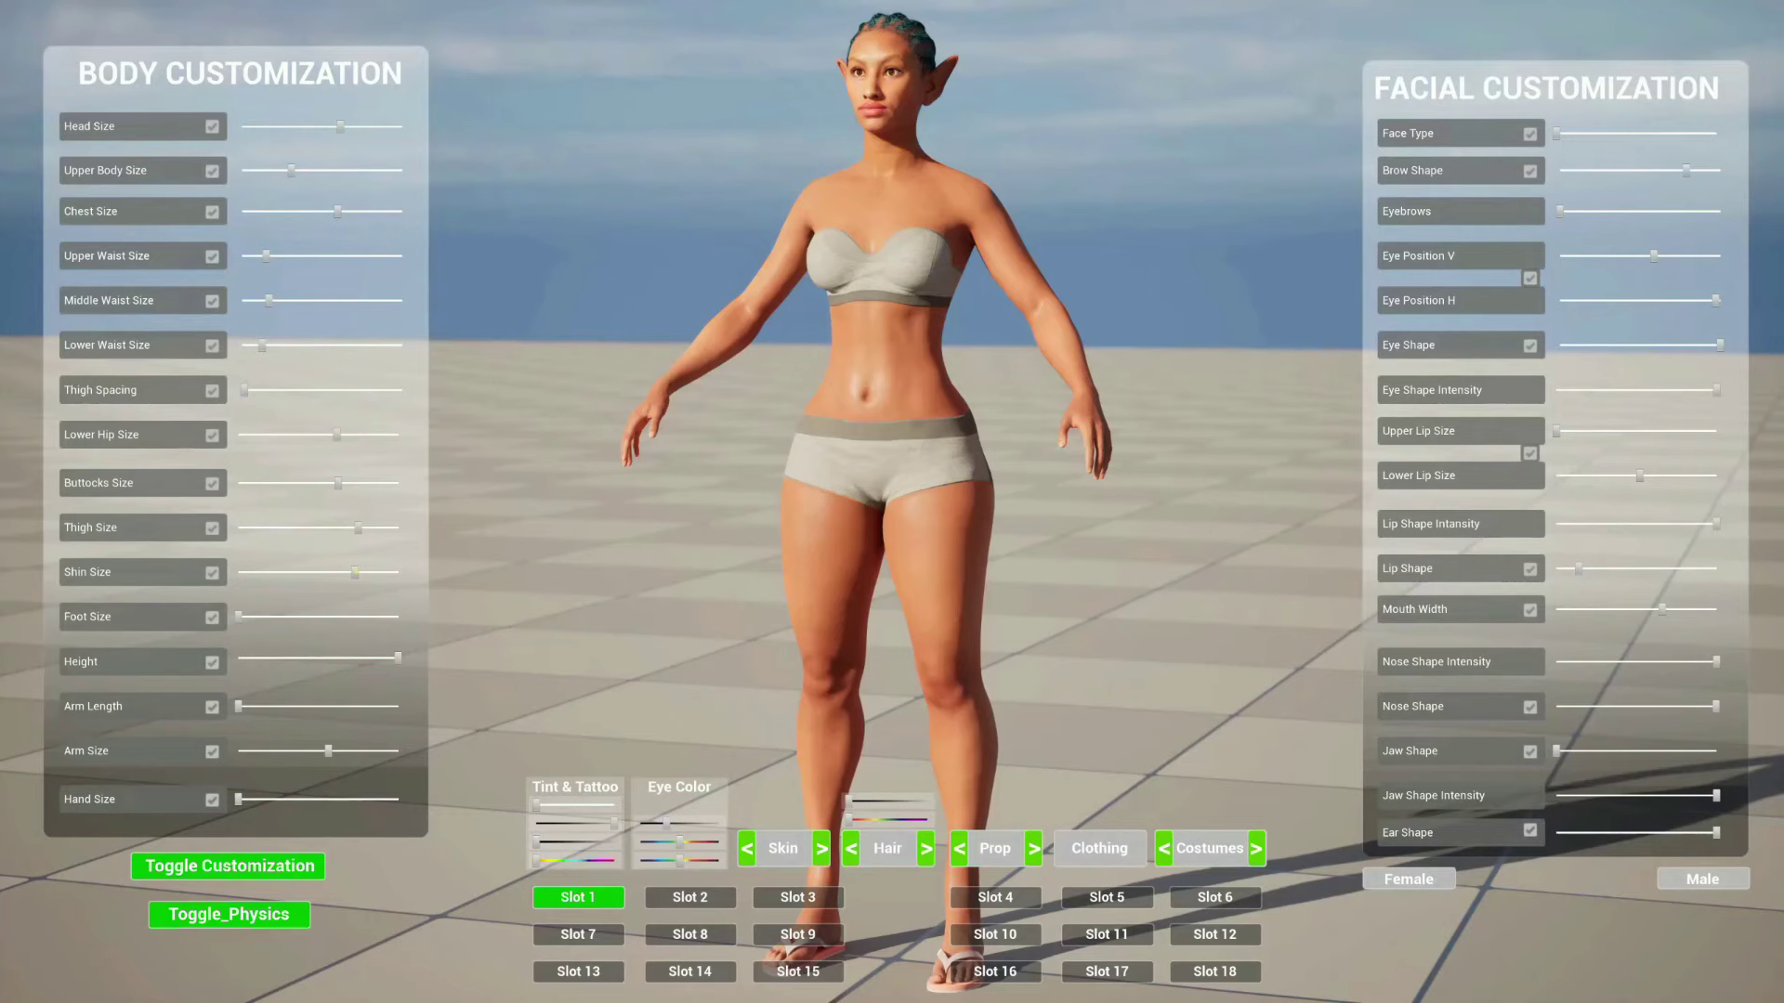